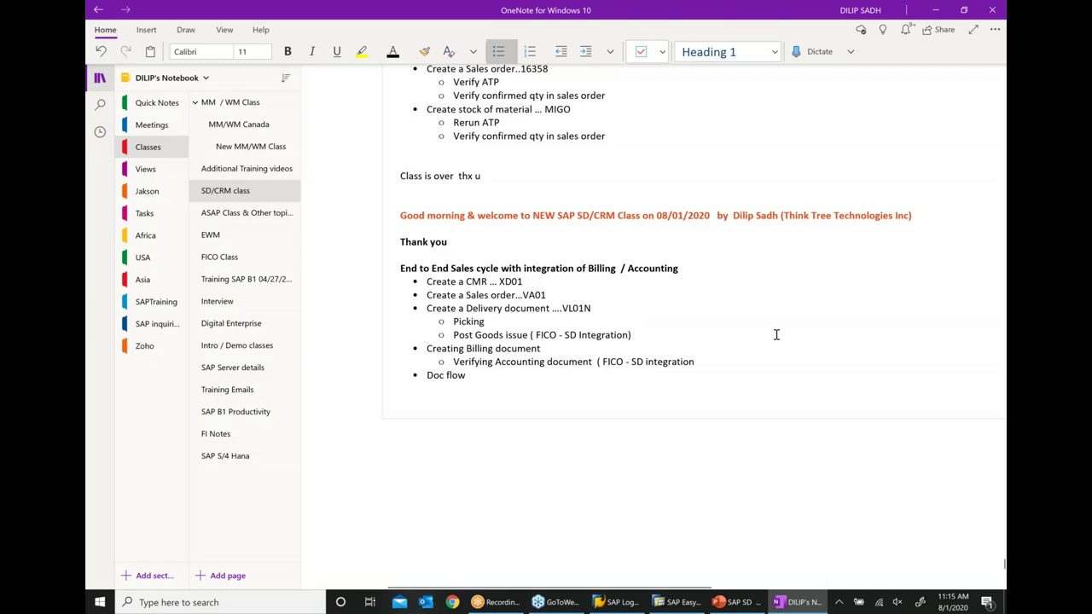
# Add an indented sub-bullet "Verify Accounting document … VL02N" beneath "Post Goods issue ( FICO - SD Integration)".
pyautogui.press('Return')
pyautogui.hscroll(3, 763, 139)
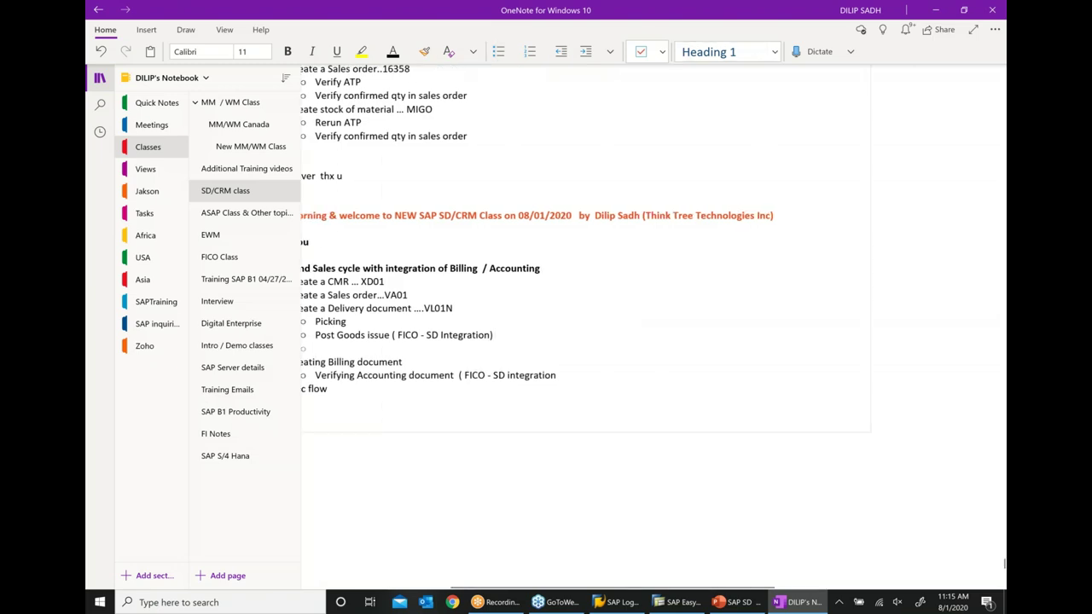
pyautogui.moveTo(580, 585); pyautogui.dragTo(531, 584)
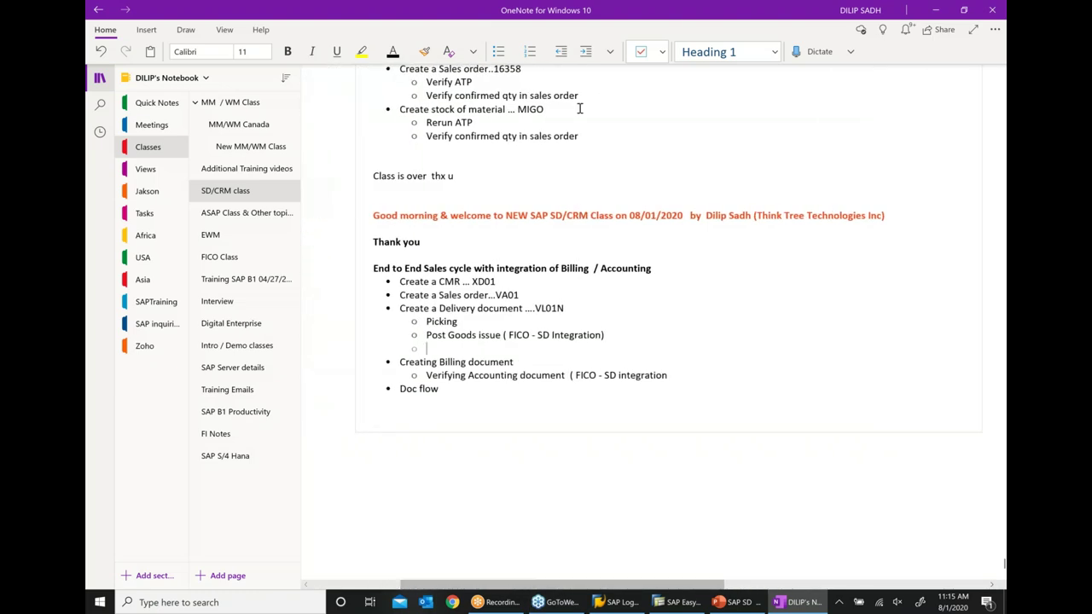
pyautogui.click(585, 52)
pyautogui.write('VE')
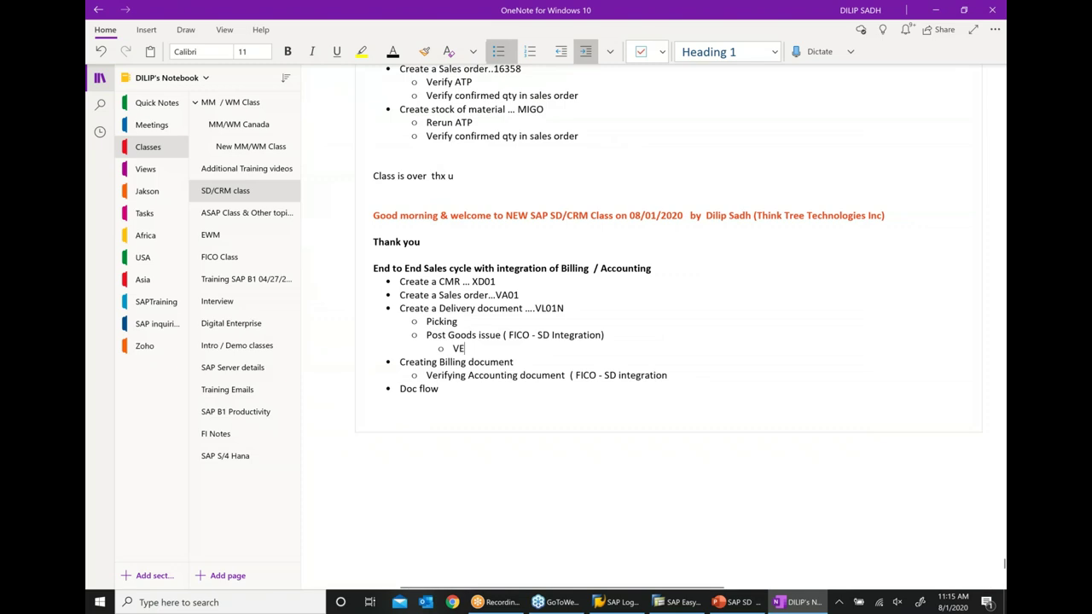
pyautogui.write('RIFY')
pyautogui.press('BackSpace')
pyautogui.press('BackSpace')
pyautogui.press('BackSpace')
pyautogui.press('BackSpace')
pyautogui.press('BackSpace')
pyautogui.write('ERIFY a')
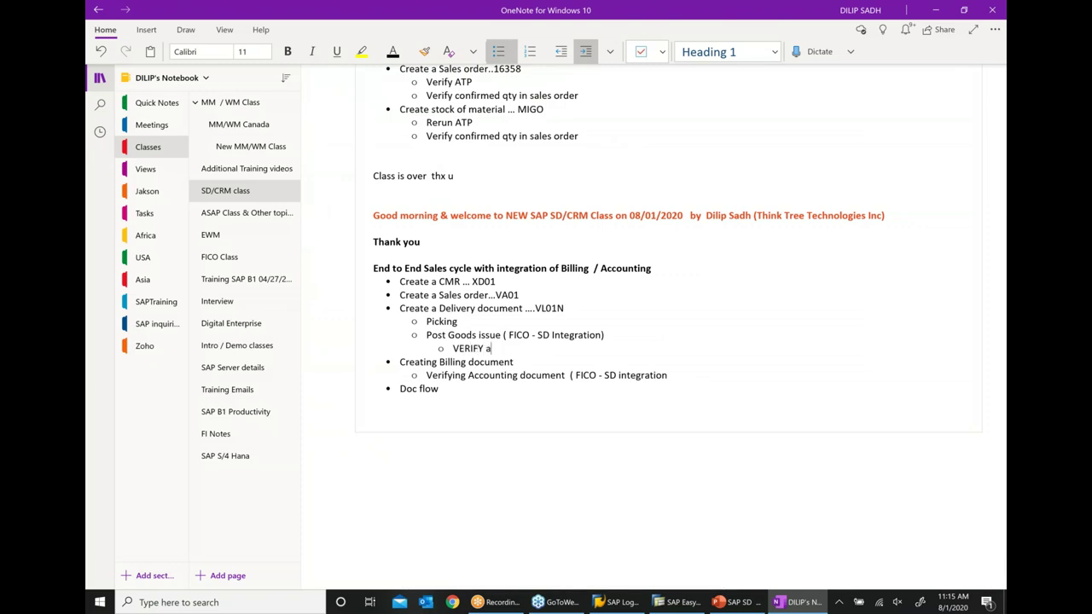
pyautogui.press('BackSpace')
pyautogui.press('BackSpace')
pyautogui.press('BackSpace')
pyautogui.press('BackSpace')
pyautogui.press('BackSpace')
pyautogui.write('erify Accounting document ..')
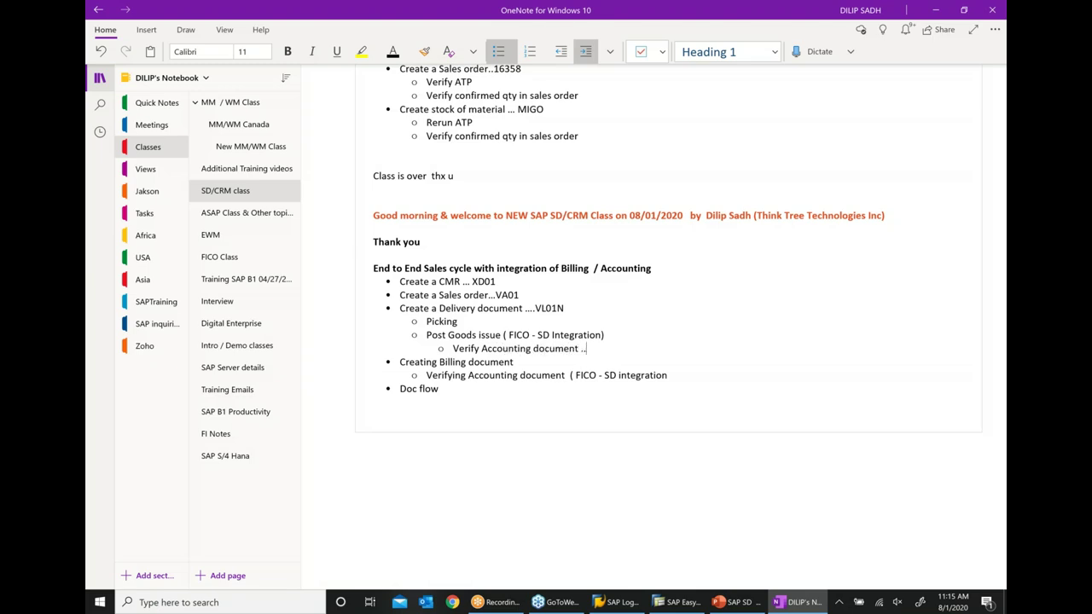
pyautogui.write('. VL02N')
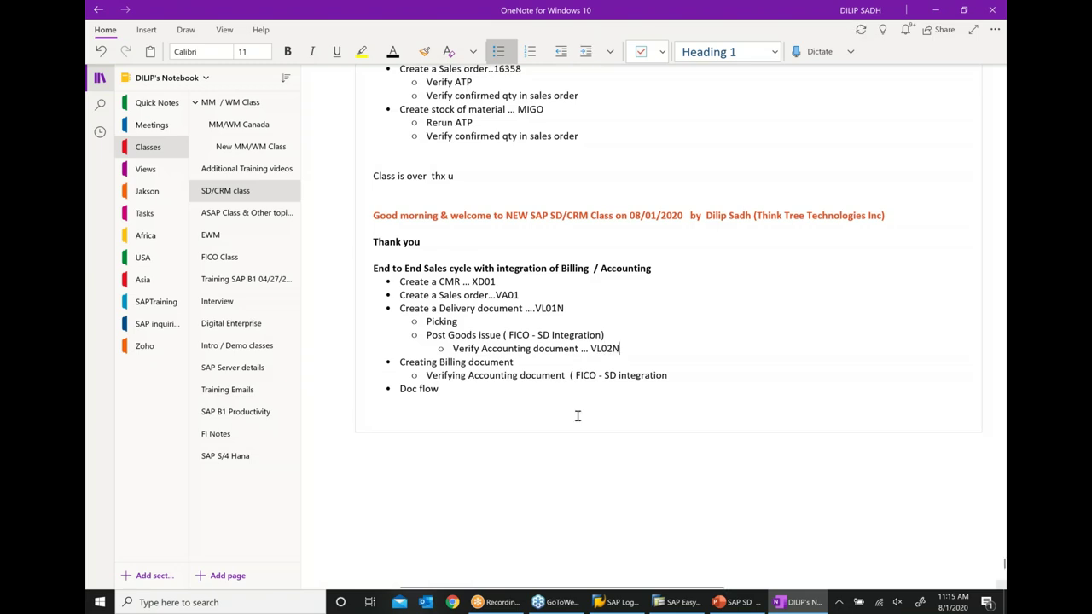
# Append the transaction code VF01 to the "Creating Billing document" bullet and VA03 to the "Doc flow" bullet.
pyautogui.click(536, 361)
pyautogui.write('...')
pyautogui.write(' VF01')
pyautogui.write('..V ')
pyautogui.write('- ')
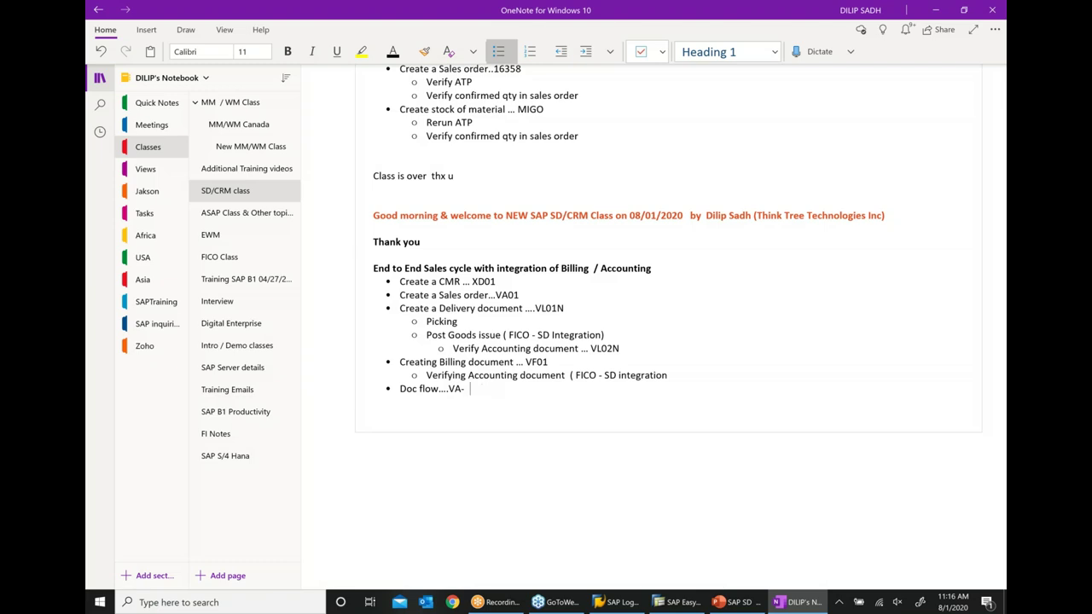
pyautogui.press('BackSpace')
pyautogui.press('BackSpace')
pyautogui.write('03')
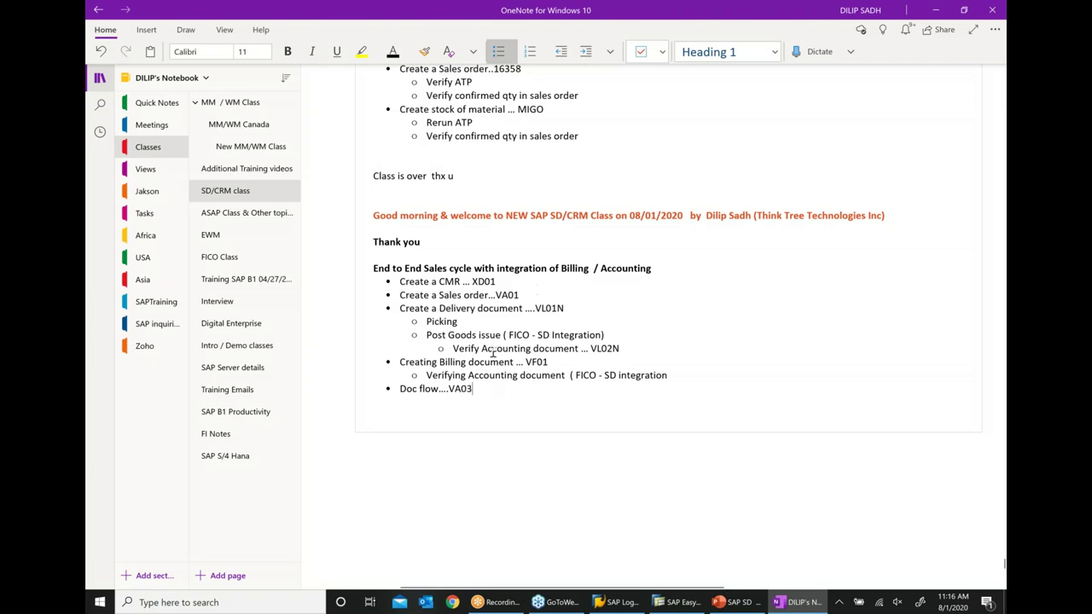
# Switch to SAP Easy Access and run transaction XD01 to create a customer centrally.
pyautogui.click(683, 602)
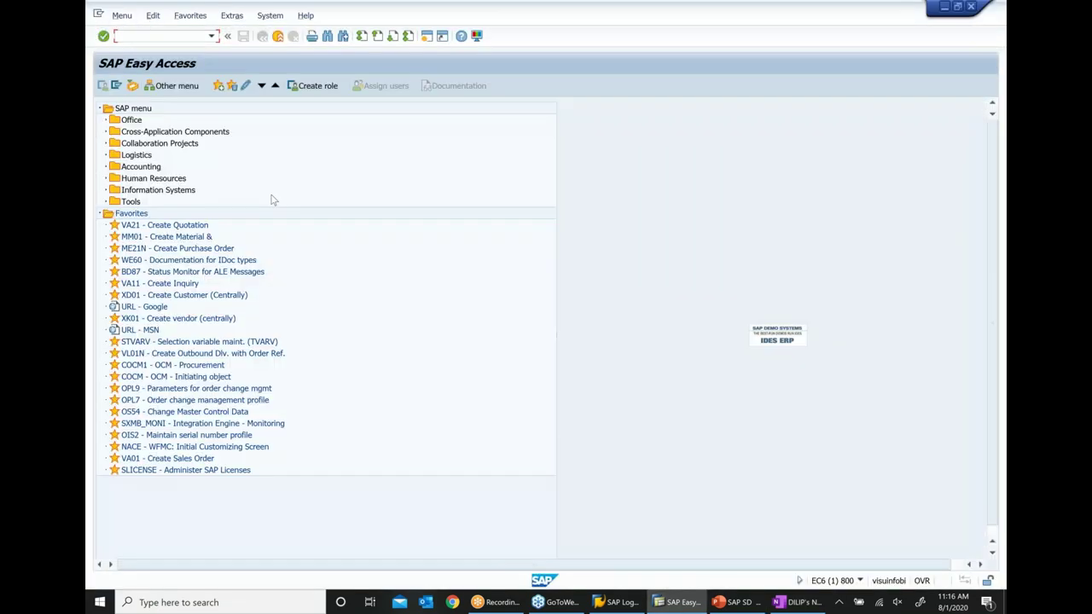
pyautogui.write('XD01')
pyautogui.press('Return')
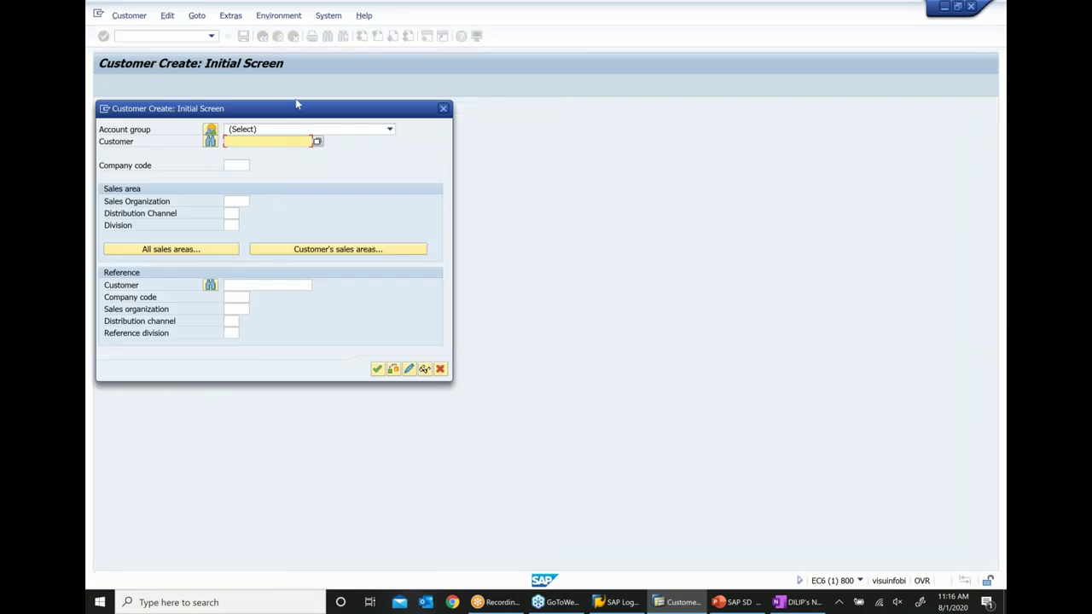
# Choose account group 0001 Sold-to party for the new customer.
pyautogui.moveTo(297, 104); pyautogui.dragTo(427, 116)
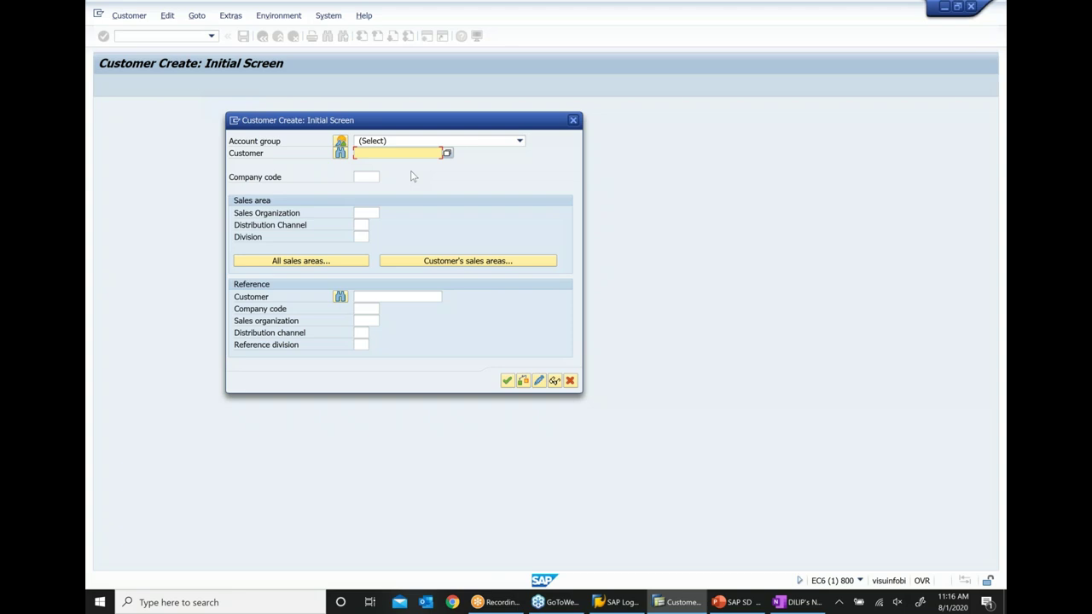
pyautogui.click(340, 145)
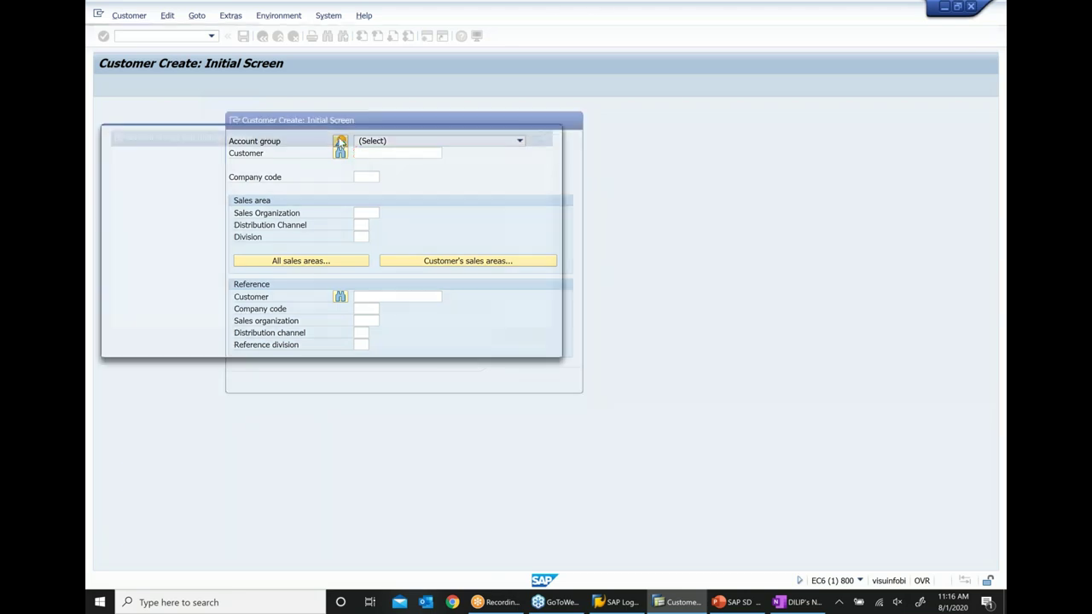
pyautogui.doubleClick(173, 166)
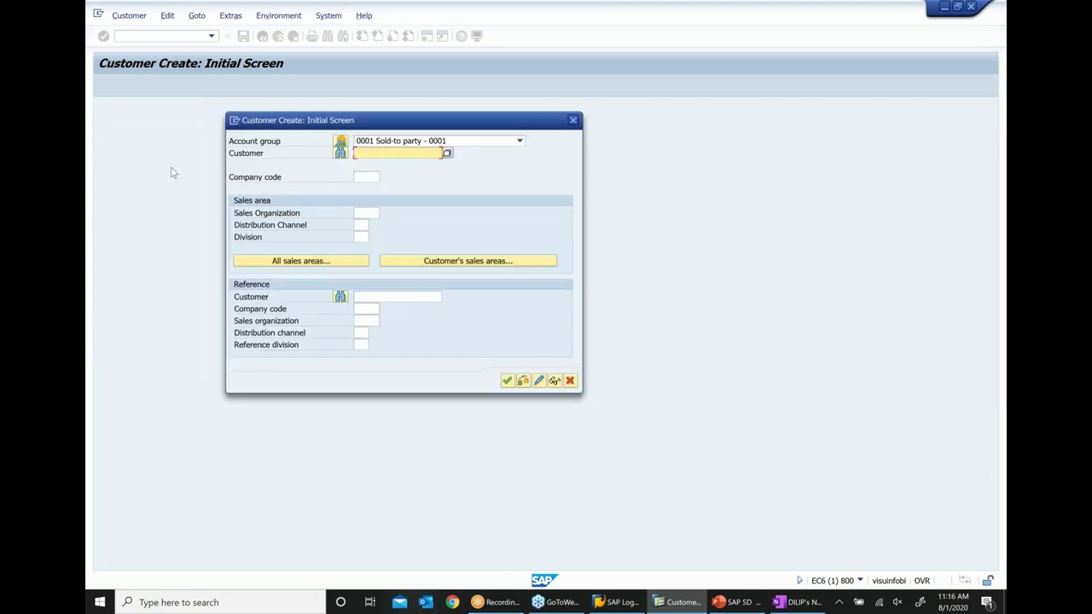
# Enter company code 1000, sales organization 1000, distribution channel 10 and division 00, and continue to the customer's general data.
pyautogui.click(367, 176)
pyautogui.write('1000')
pyautogui.press('Tab')
pyautogui.write('1000')
pyautogui.press('Tab')
pyautogui.write('10')
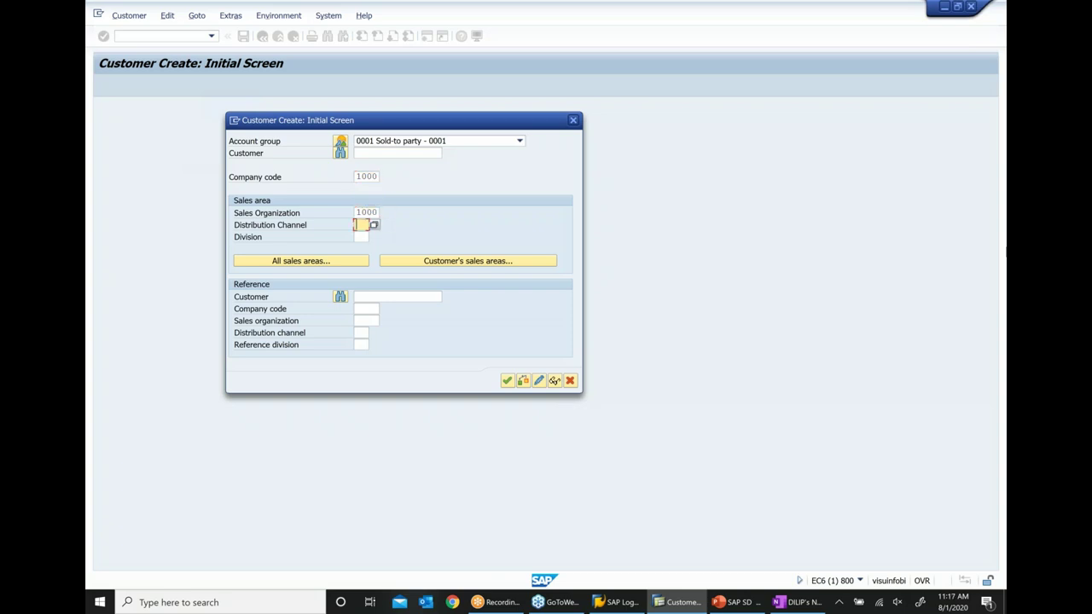
pyautogui.press('Tab')
pyautogui.write('00')
pyautogui.press('Return')
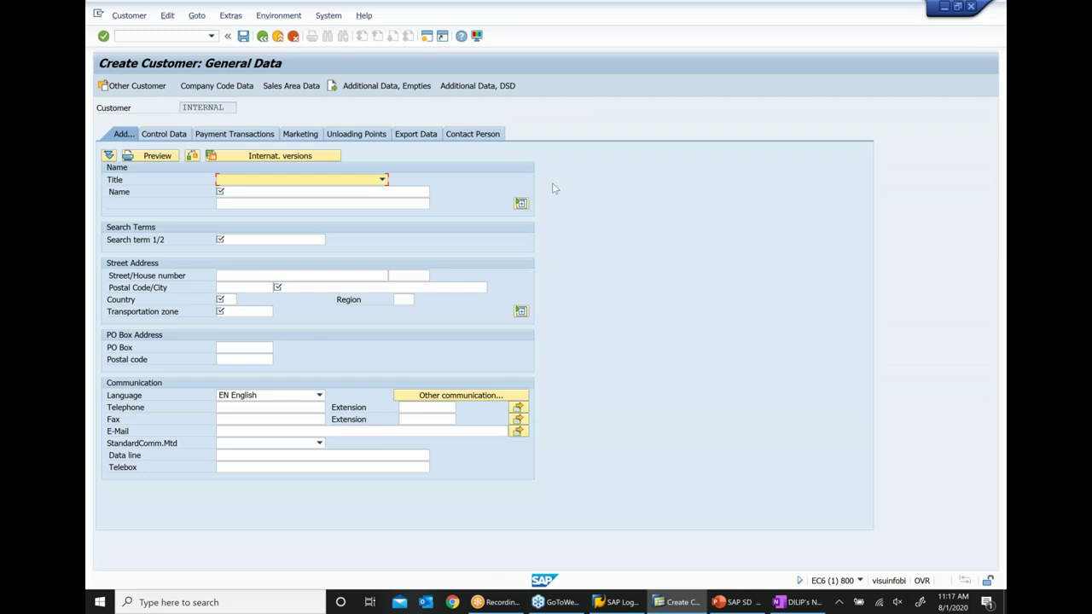
# Name the customer "Standard customer" followed by the instructor's surname and 8 1 20, and fill the search term with the surname.
pyautogui.click(287, 193)
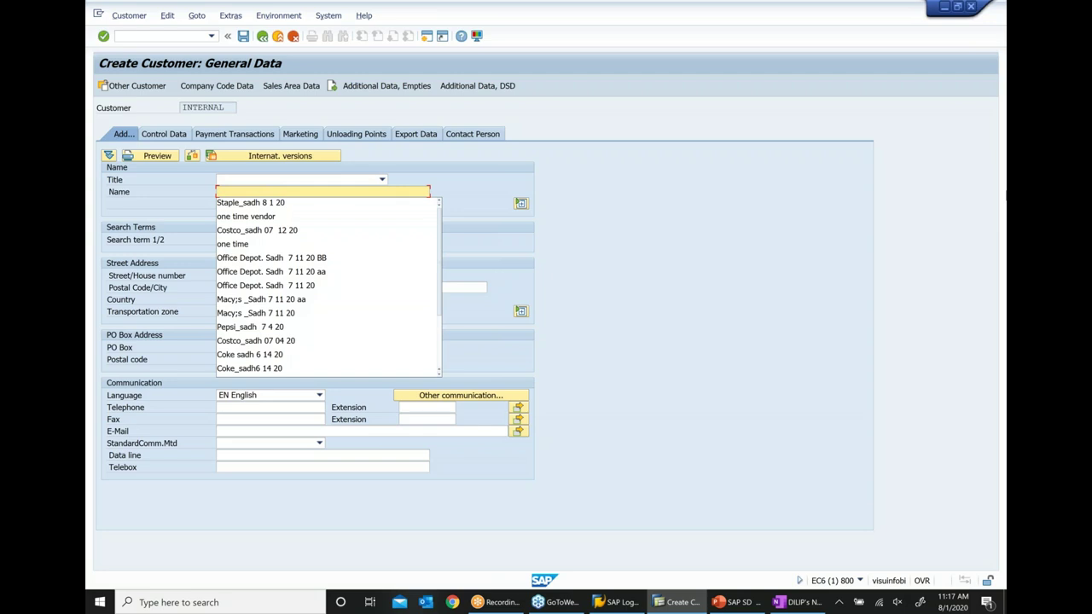
pyautogui.write('S')
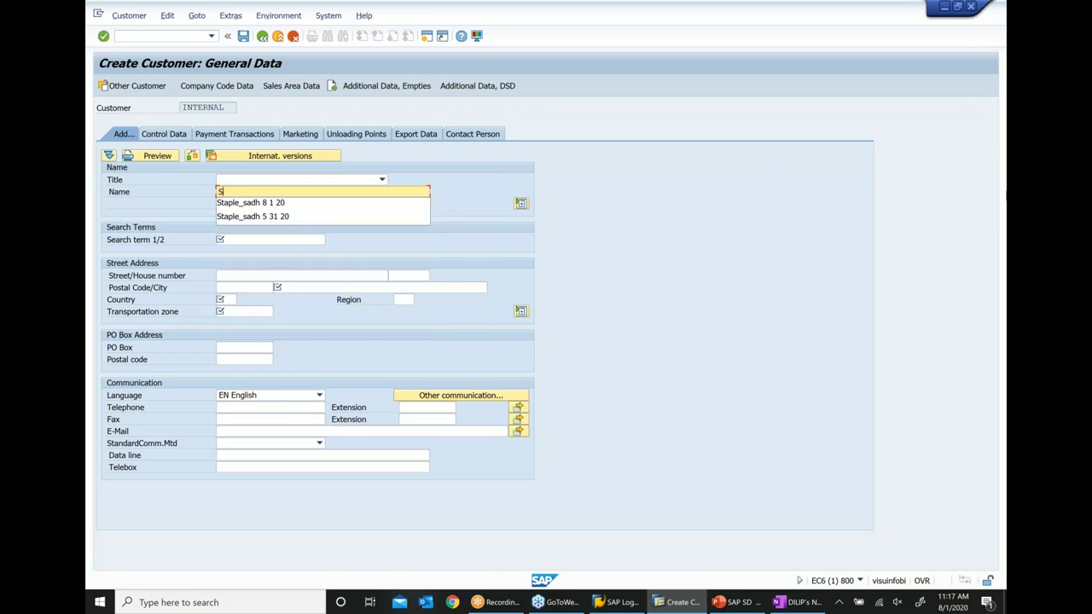
pyautogui.write('tandard')
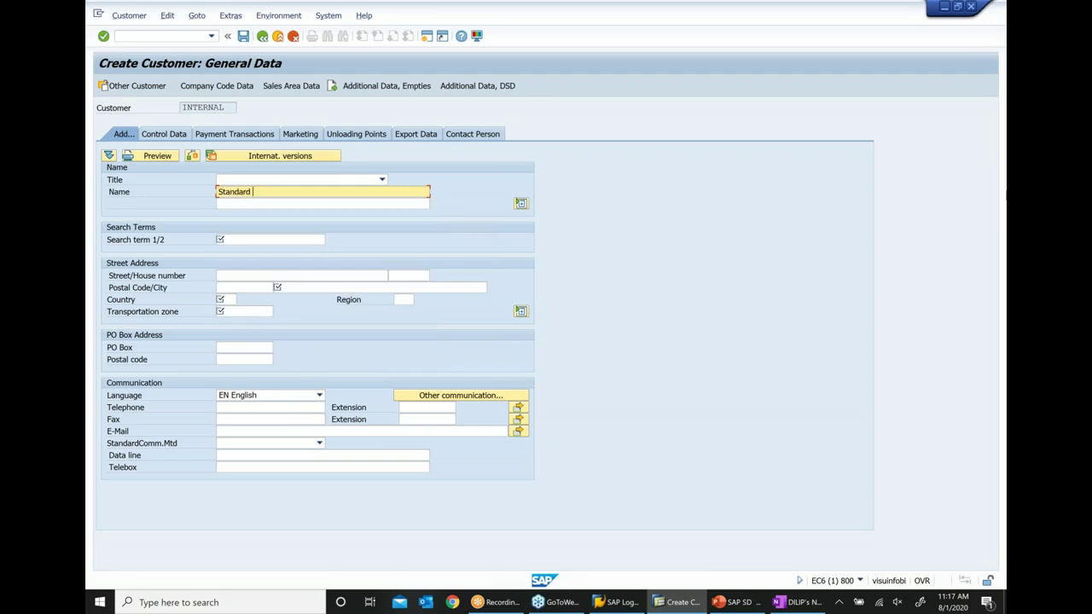
pyautogui.write(' customer_sadh 8 1 20')
pyautogui.click(236, 240)
pyautogui.press('Down')
pyautogui.press('Return')
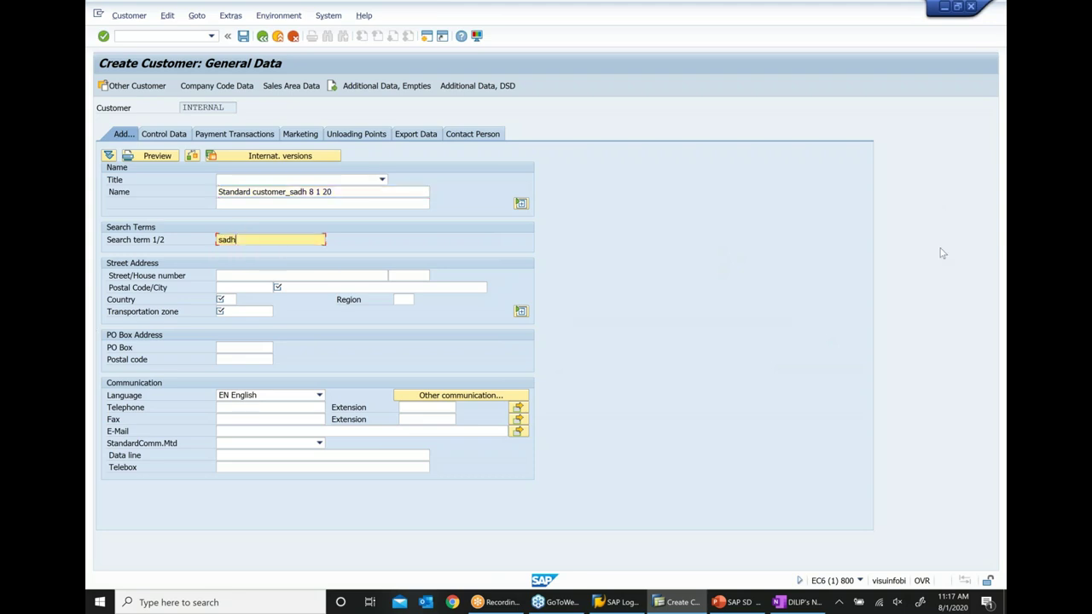
# Fill in the street and house number of the customer's address.
pyautogui.click(363, 275)
pyautogui.write('route 89')
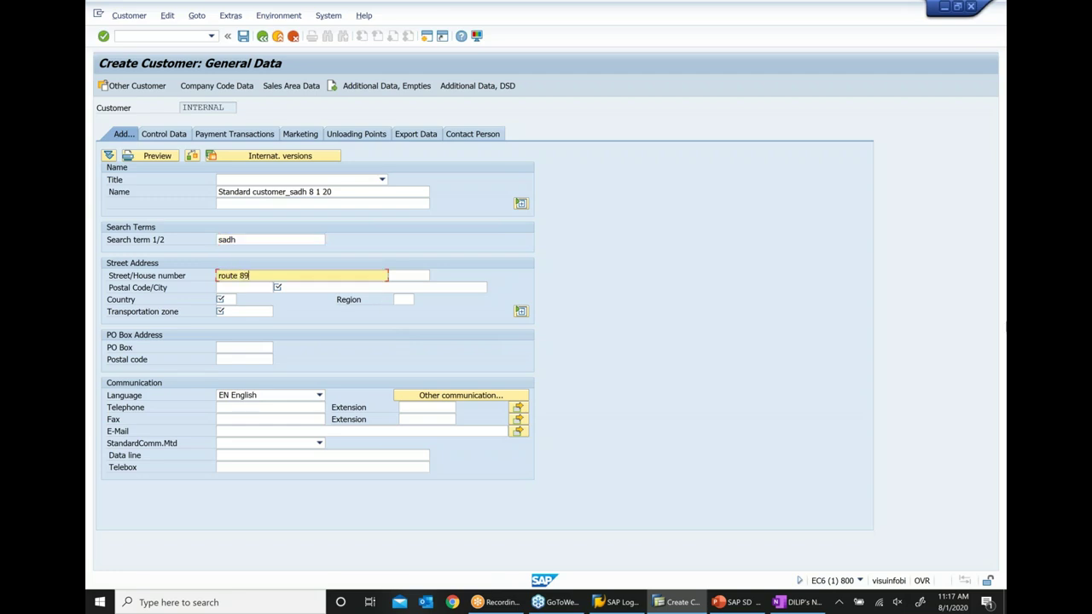
pyautogui.click(401, 276)
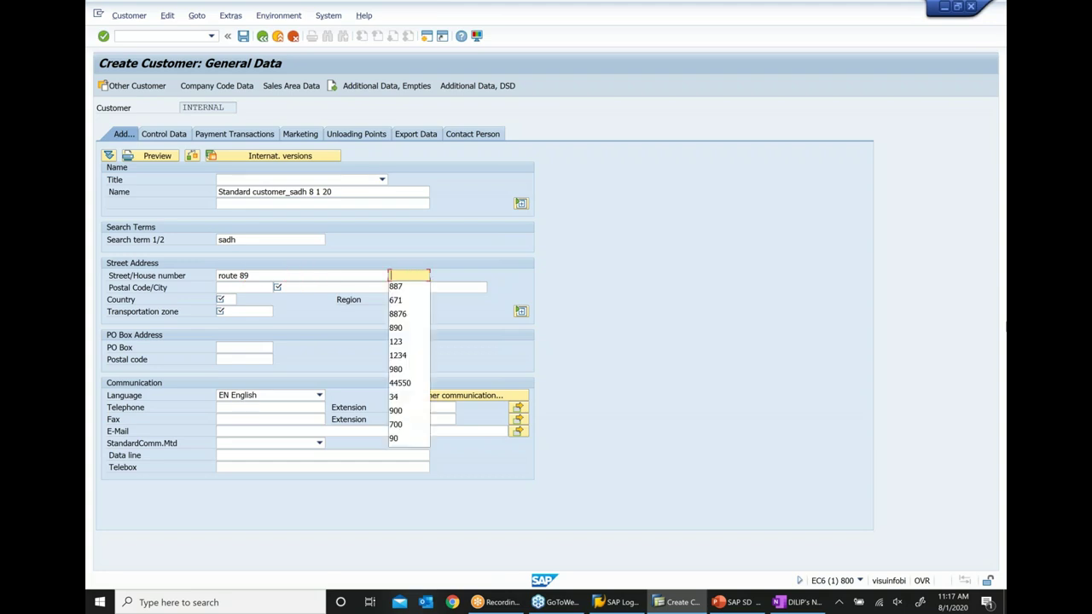
pyautogui.press('Down')
pyautogui.press('Down')
pyautogui.press('Down')
pyautogui.press('Down')
pyautogui.press('Down')
pyautogui.press('Return')
# Fill in the postal code and city of the customer's address.
pyautogui.click(244, 288)
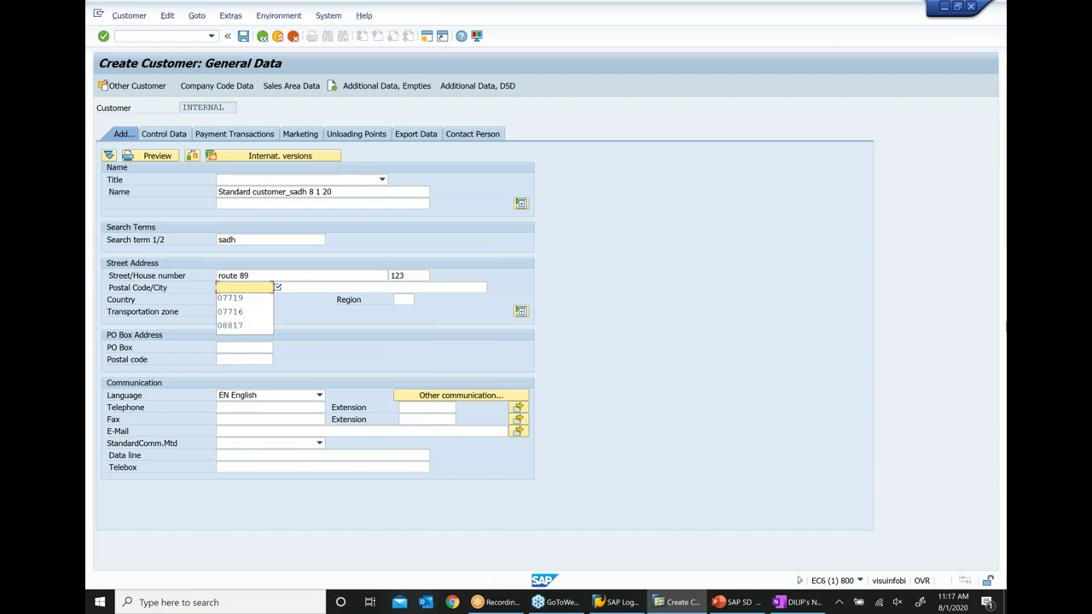
pyautogui.press('Down')
pyautogui.press('Return')
pyautogui.press('Tab')
pyautogui.press('Down')
pyautogui.press('Return')
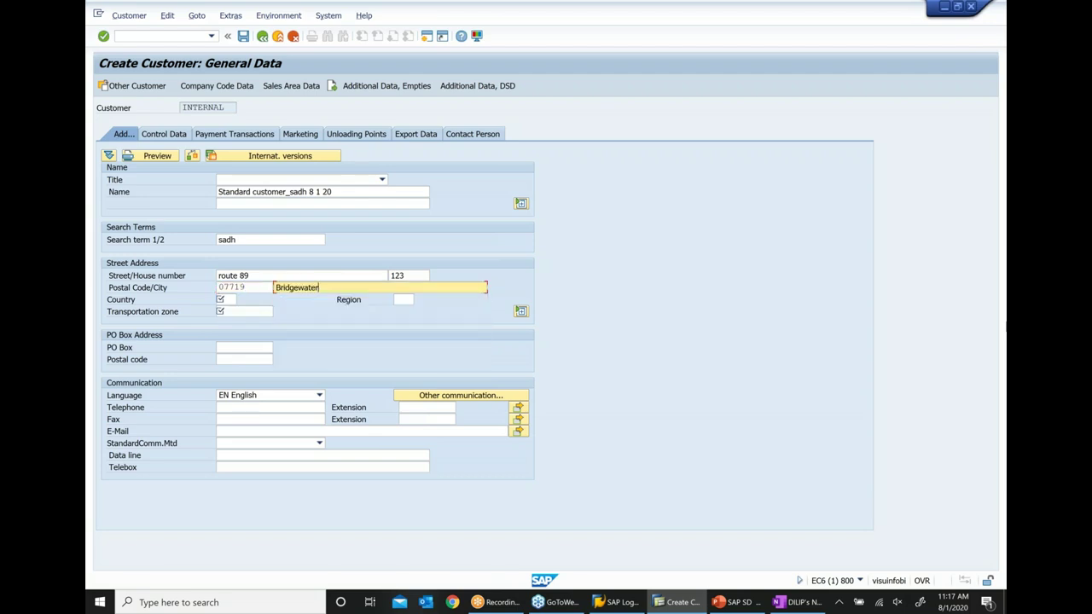
pyautogui.press('Tab')
pyautogui.press('Down')
pyautogui.press('Return')
pyautogui.press('Tab')
pyautogui.press('Down')
pyautogui.press('Return')
pyautogui.press('Tab')
pyautogui.press('Down')
pyautogui.press('Return')
pyautogui.press('Return')
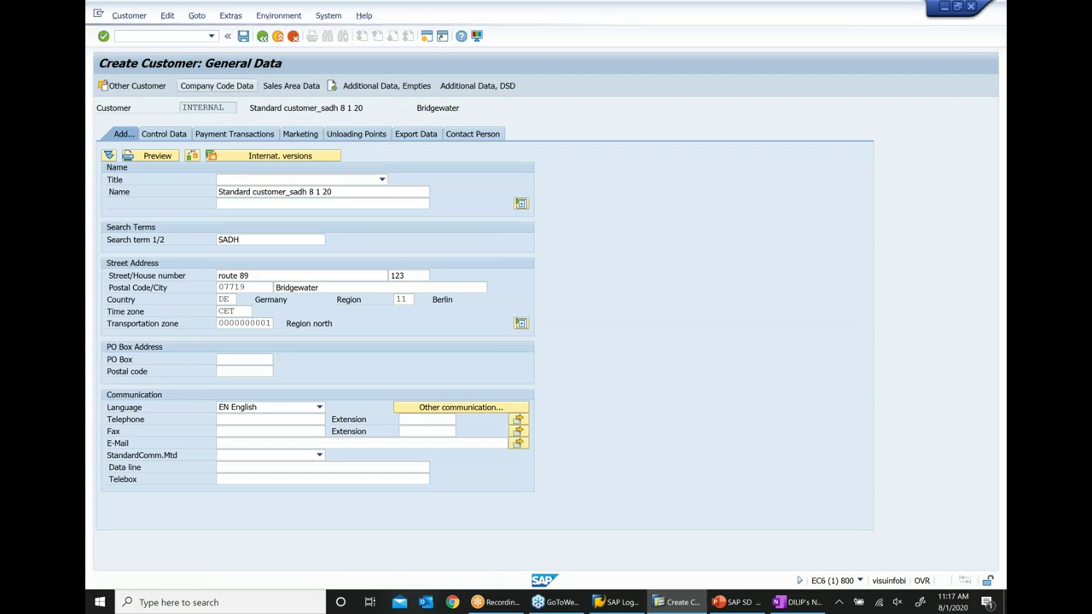
# In the company code data, set the reconciliation account to 140000 and the terms of payment to 0002.
pyautogui.click(216, 85)
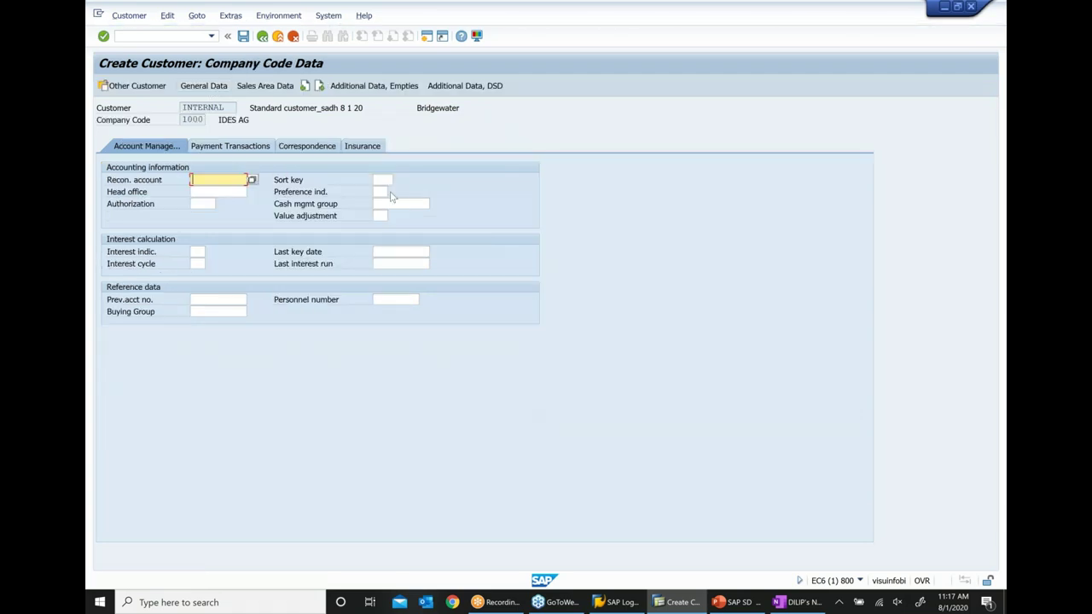
pyautogui.press('Down')
pyautogui.press('Down')
pyautogui.press('Return')
pyautogui.click(248, 149)
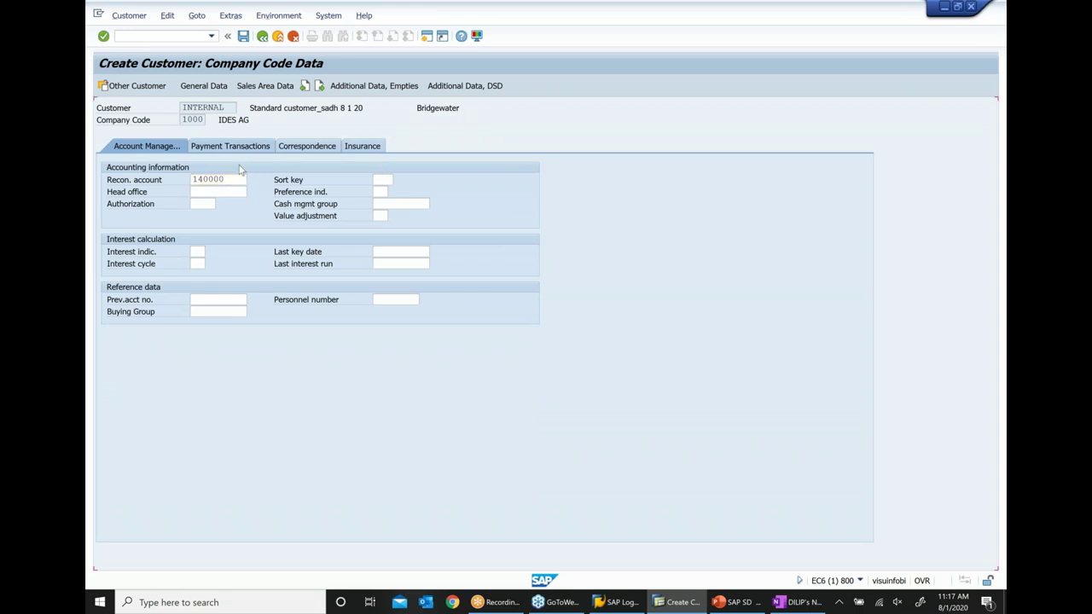
pyautogui.press('Down')
pyautogui.press('Down')
pyautogui.press('Return')
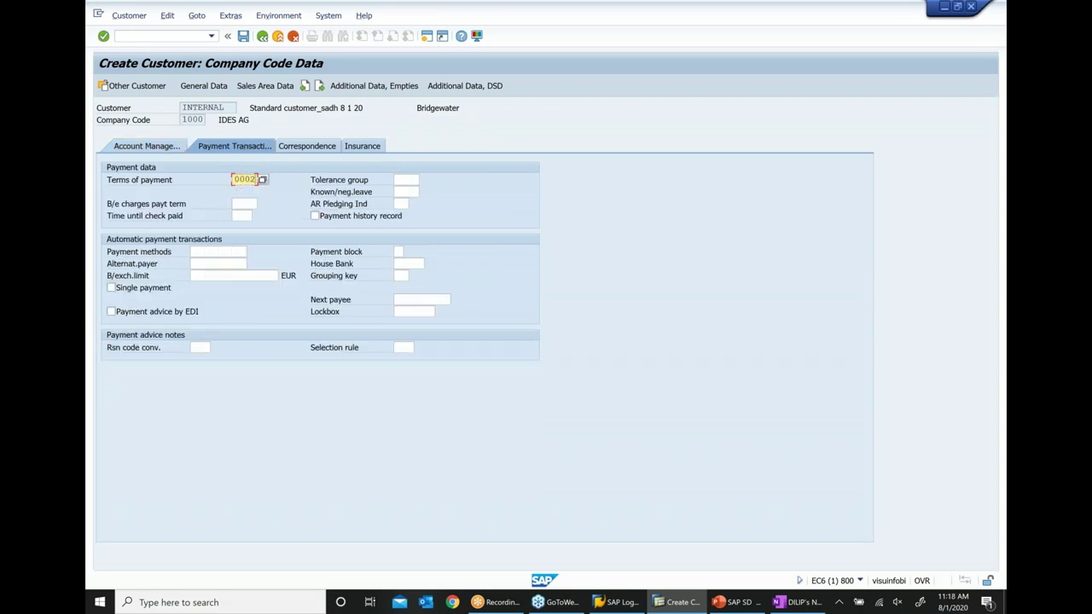
# In the sales area's shipping data, set shipping conditions to 01 and the delivering plant to 1000.
pyautogui.click(264, 87)
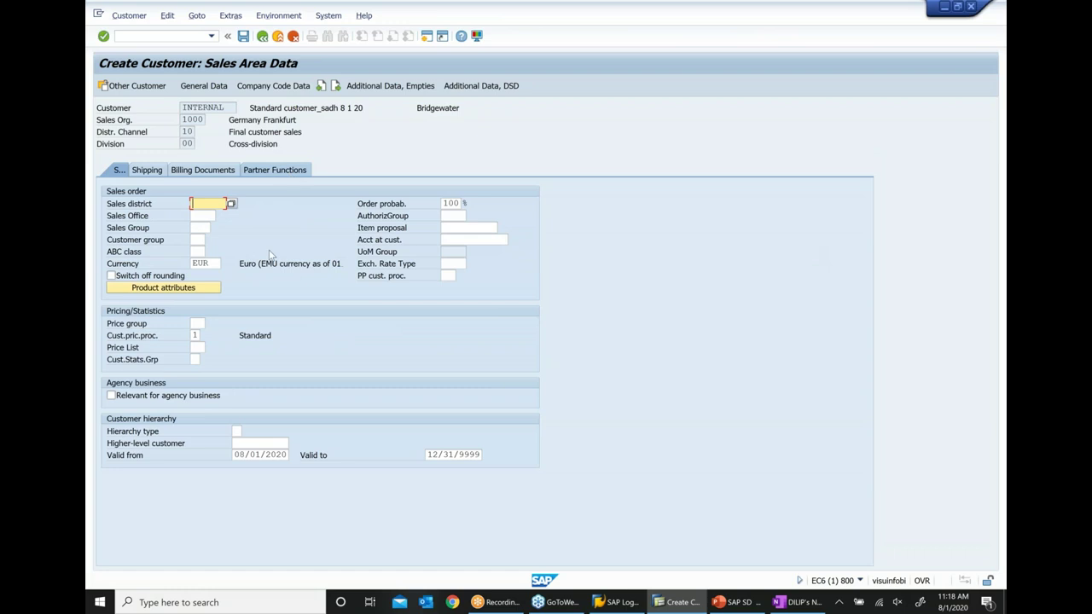
pyautogui.click(159, 172)
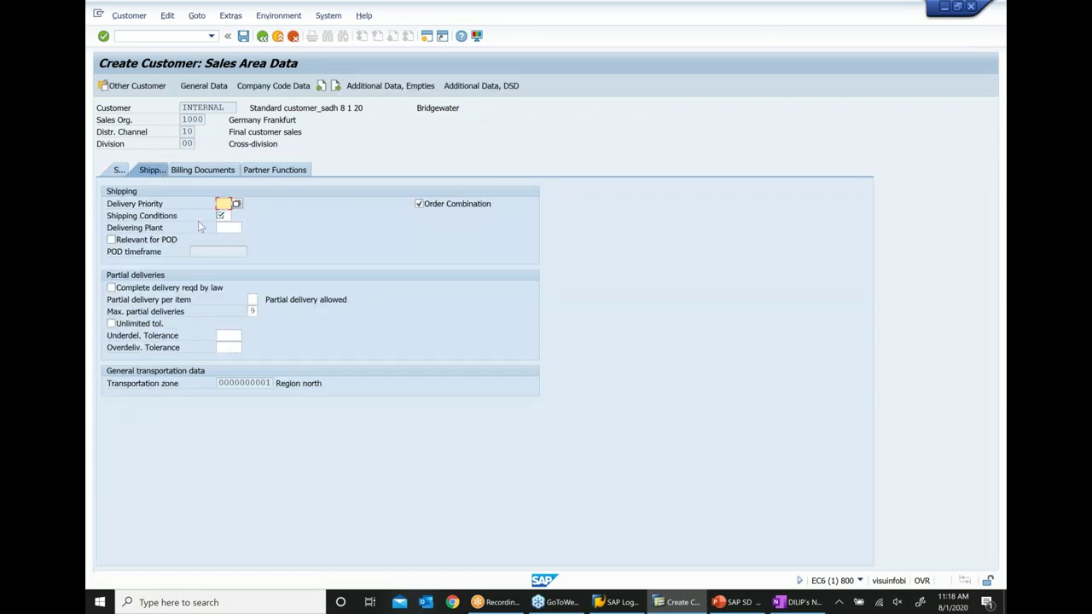
pyautogui.click(222, 216)
pyautogui.write('01')
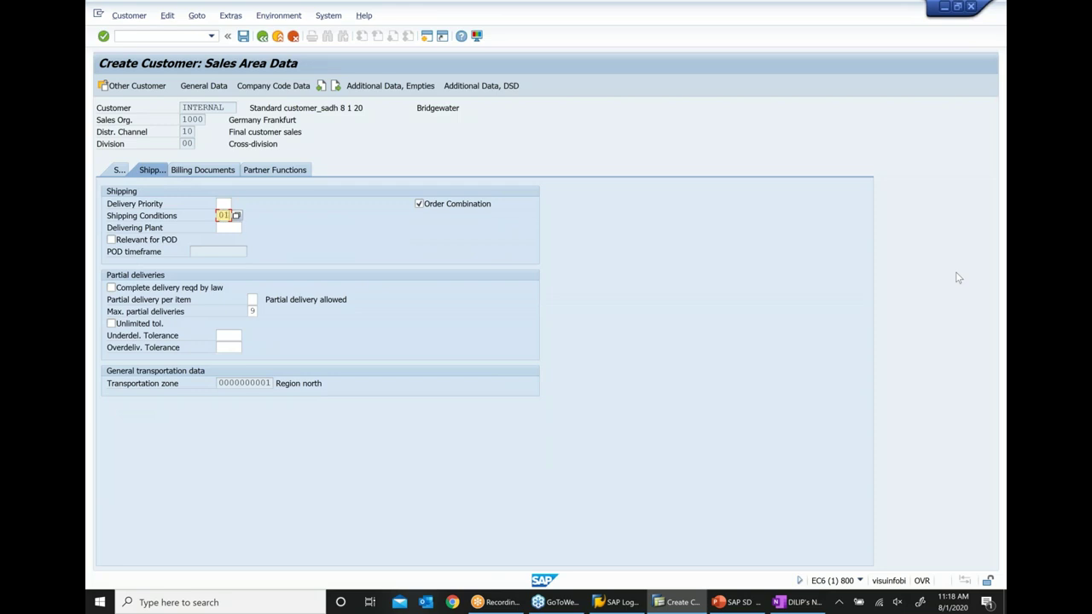
pyautogui.press('Tab')
pyautogui.write('1000')
pyautogui.press('Return')
# In the sales area's billing data, set Incoterms to FOB warehouse and terms of payment to 0002.
pyautogui.click(218, 170)
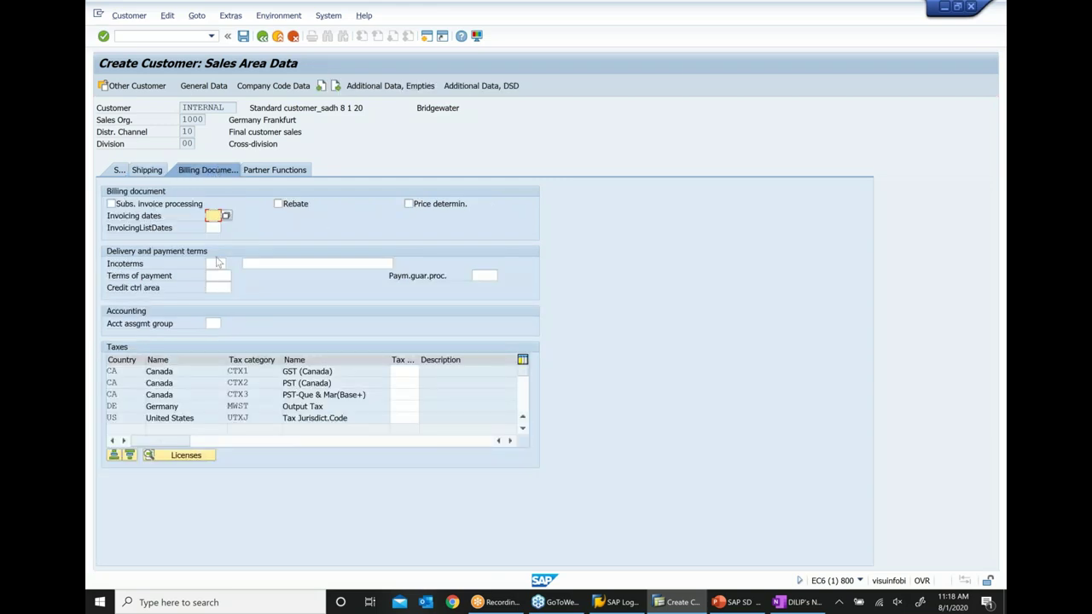
pyautogui.click(218, 263)
pyautogui.write('fob')
pyautogui.press('Tab')
pyautogui.click(244, 264)
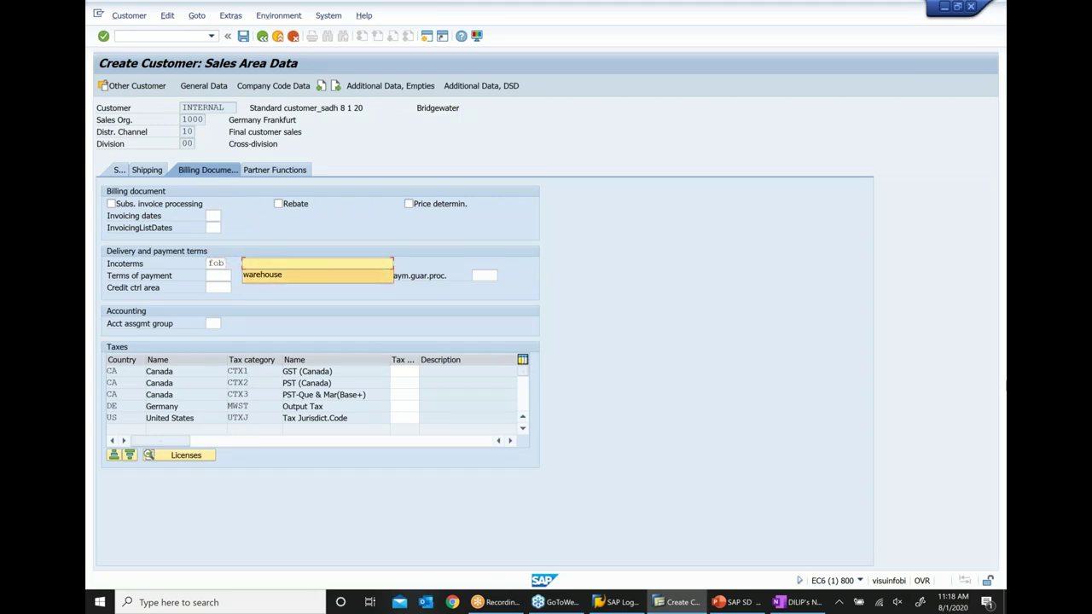
pyautogui.press('Down')
pyautogui.press('Return')
pyautogui.press('Tab')
pyautogui.write('0002')
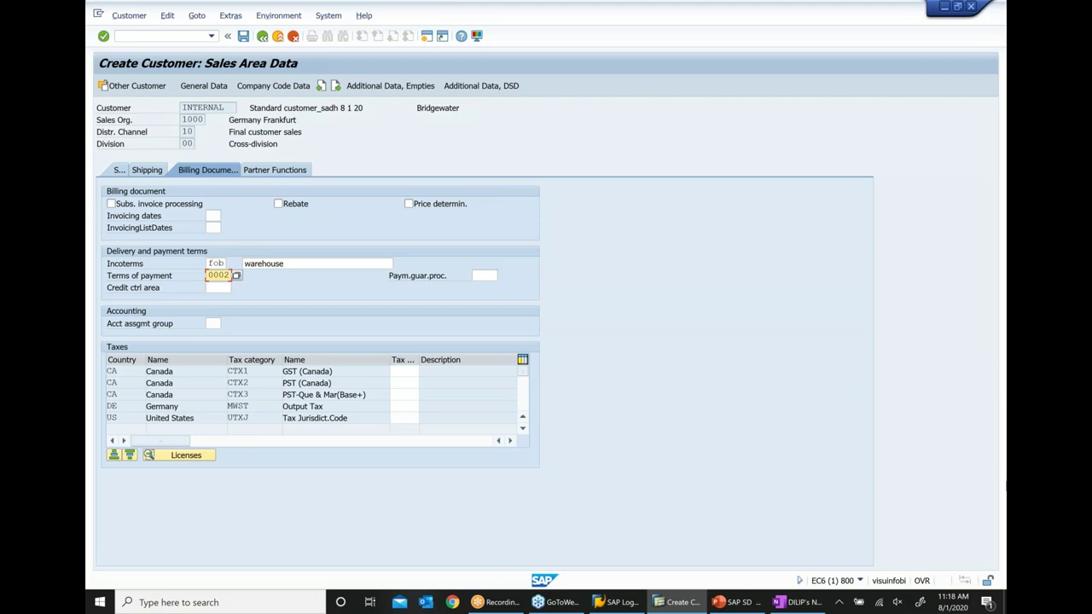
# Set the tax classification to 0 for all five listed tax categories of Canada, Germany and the United States.
pyautogui.click(409, 373)
pyautogui.write('0000')
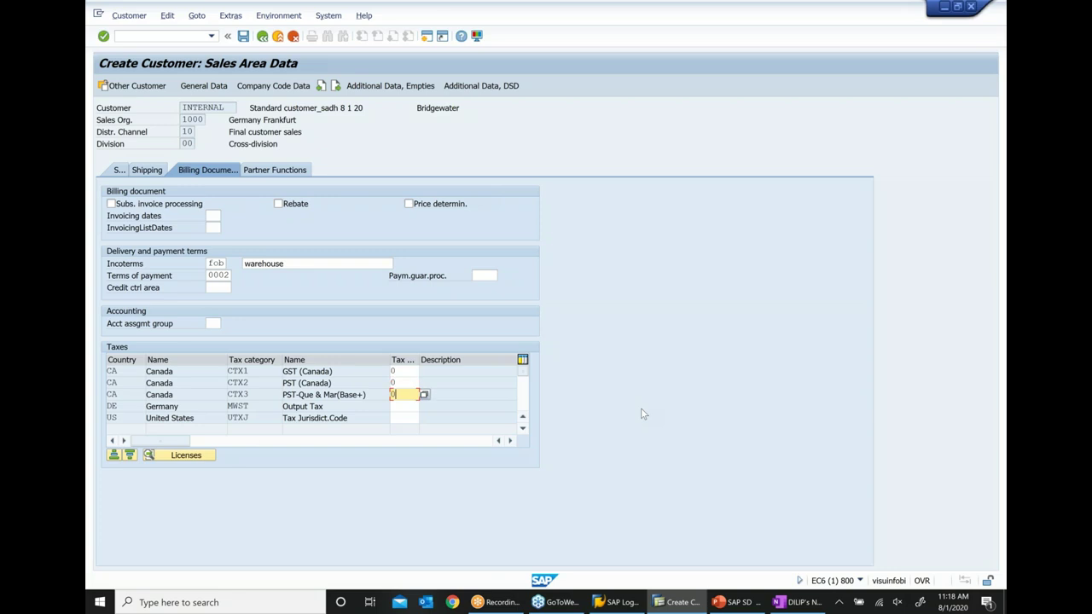
pyautogui.press('Down')
pyautogui.write('0')
pyautogui.press('Return')
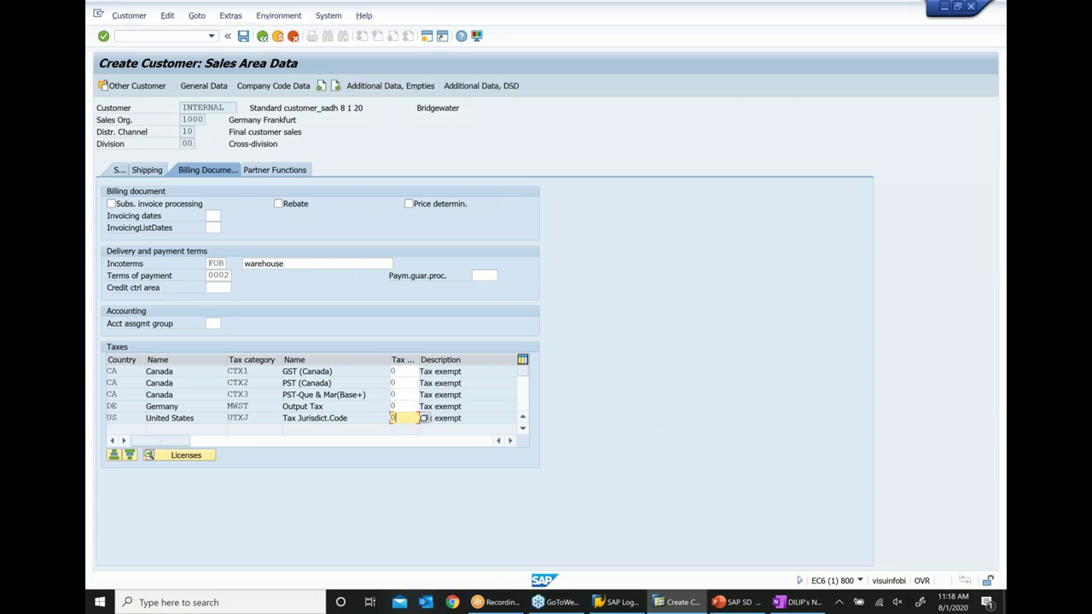
pyautogui.click(498, 602)
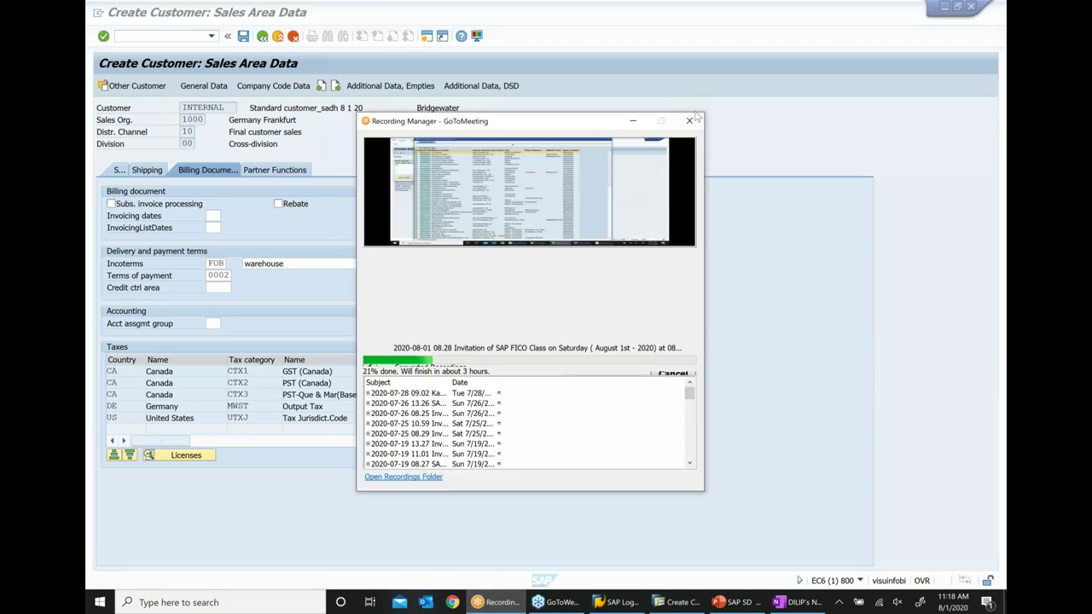
pyautogui.click(633, 120)
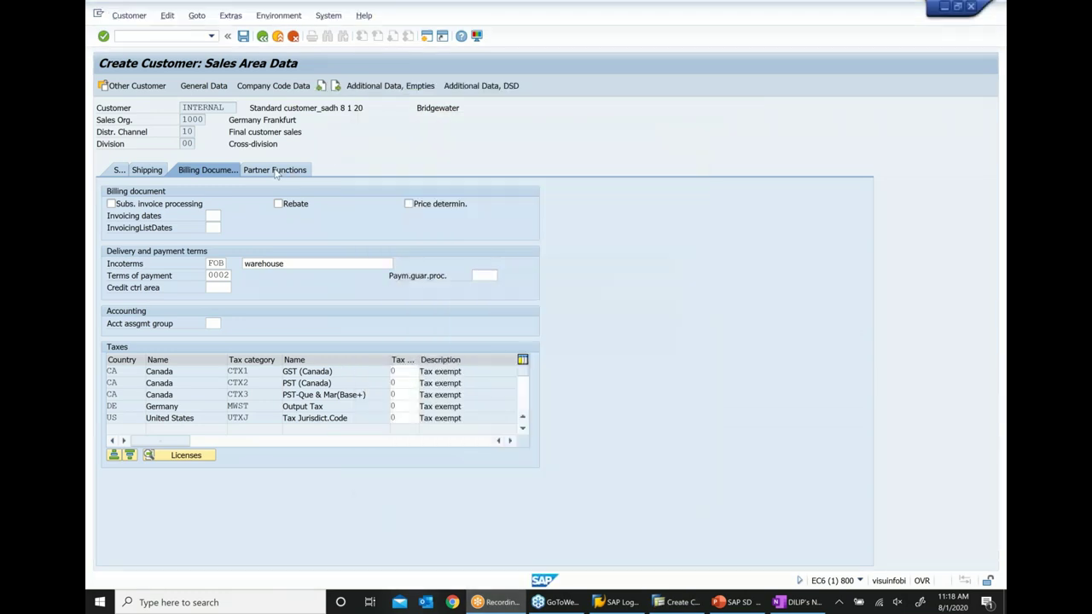
# Open the sales area's partner functions, save the new customer master, and leave customer creation.
pyautogui.click(275, 170)
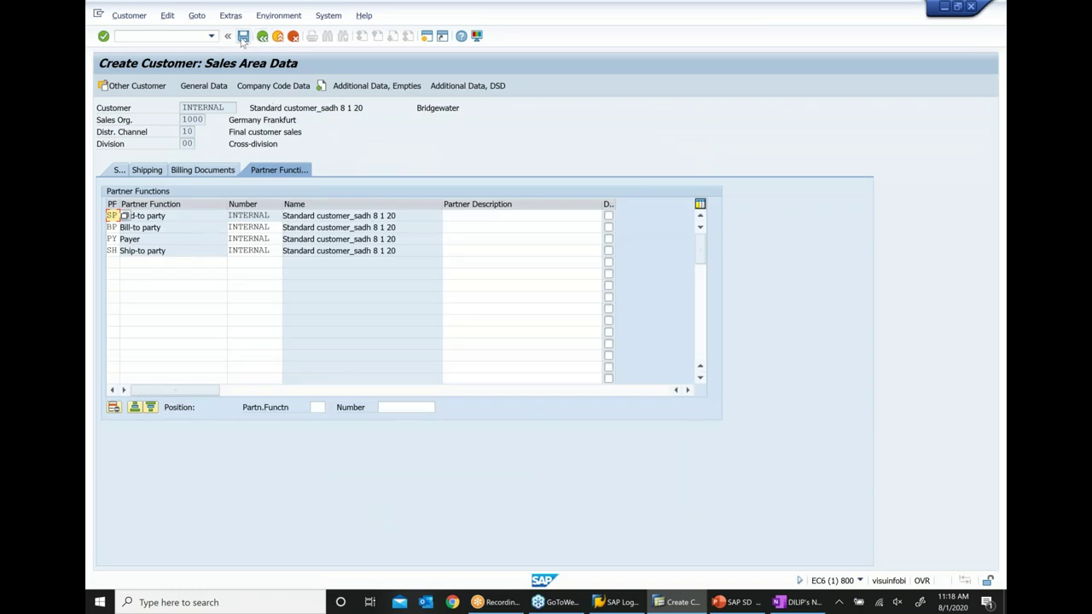
pyautogui.click(243, 38)
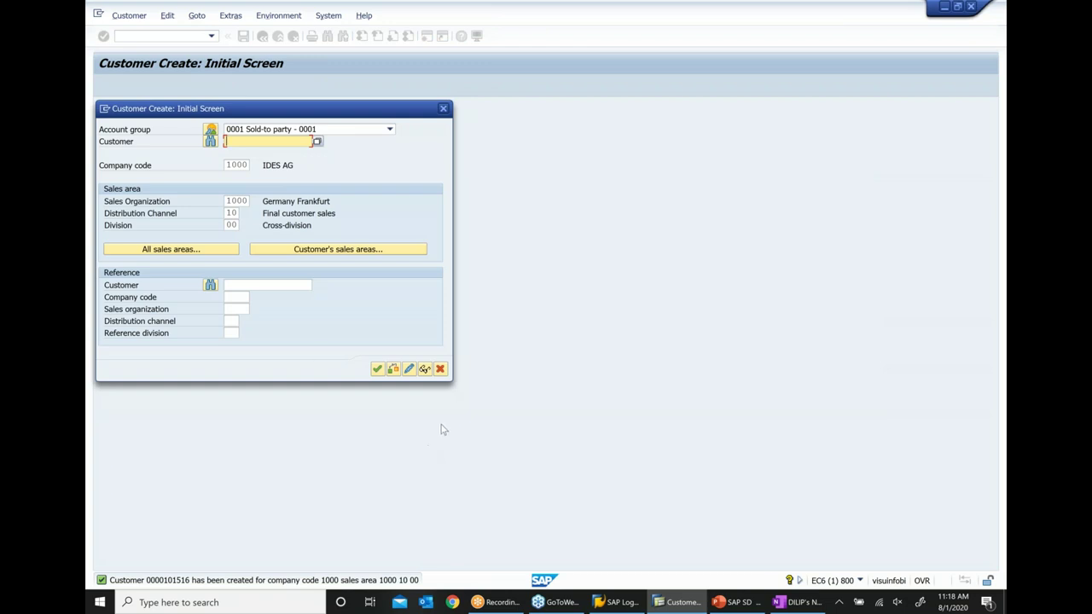
pyautogui.click(441, 368)
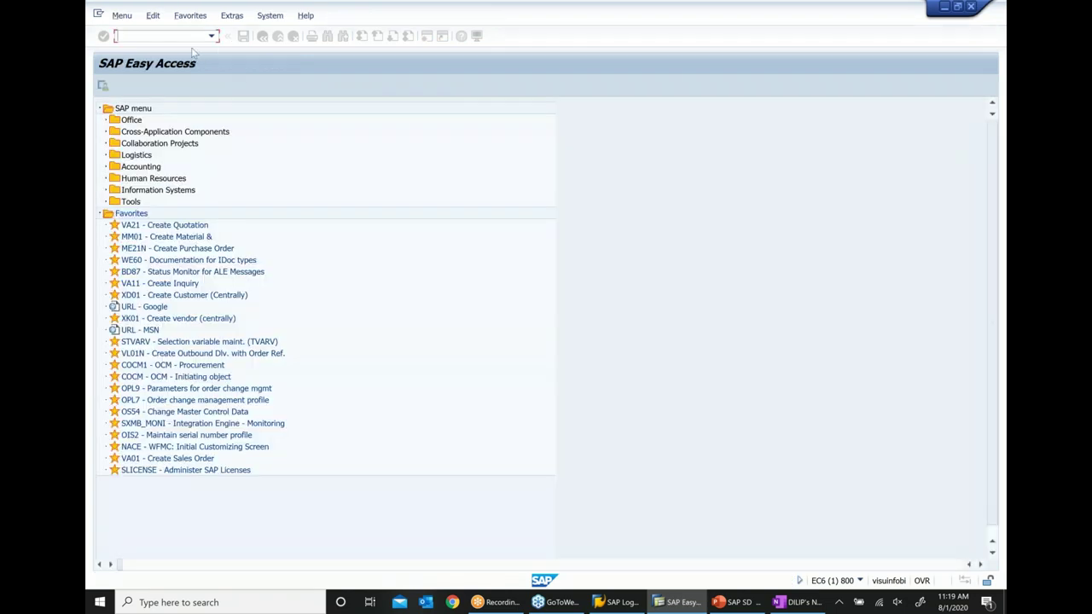
# Start transaction XD02 and copy the new customer's number.
pyautogui.write('xd02')
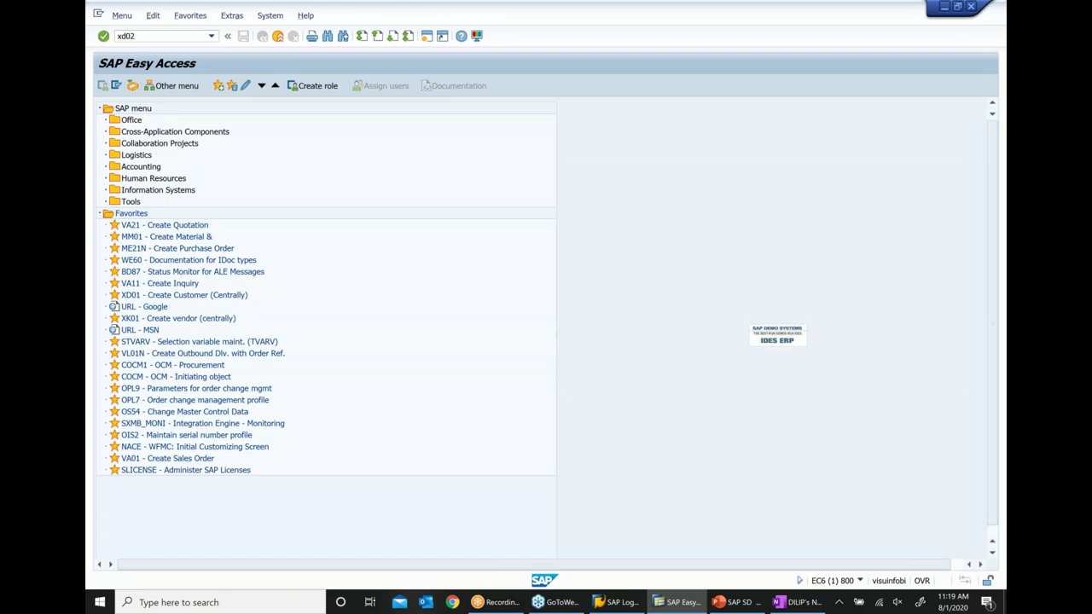
pyautogui.press('Return')
pyautogui.doubleClick(272, 128)
pyautogui.hotkey('ctrl', 'c')
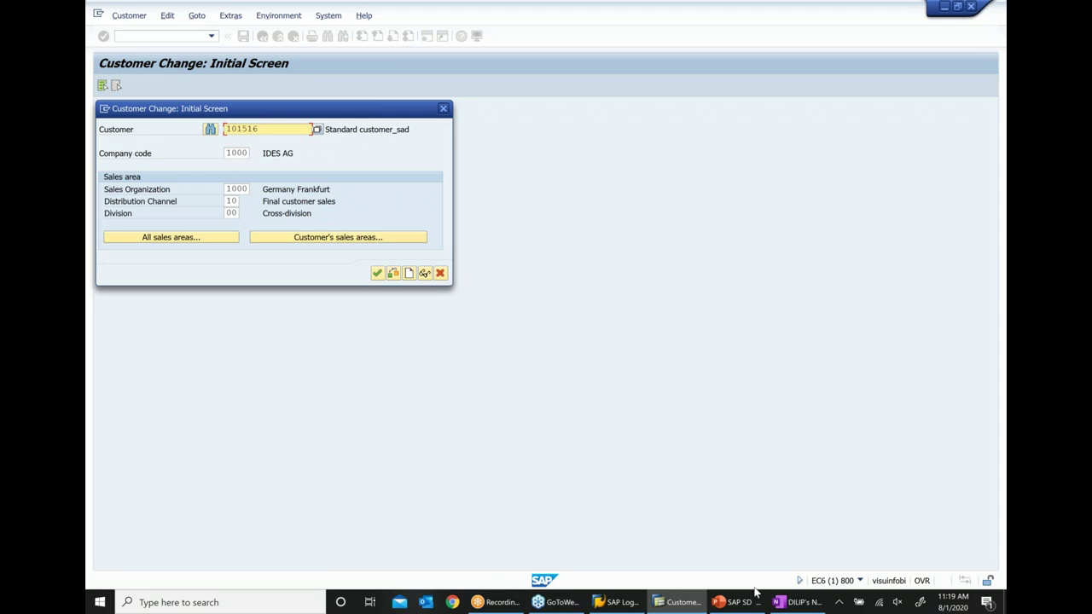
# Switch to the OneNote class notes, paste the customer number after "Create a CMR … XD01", then return to SAP and close the customer change screen.
pyautogui.click(798, 602)
pyautogui.click(539, 278)
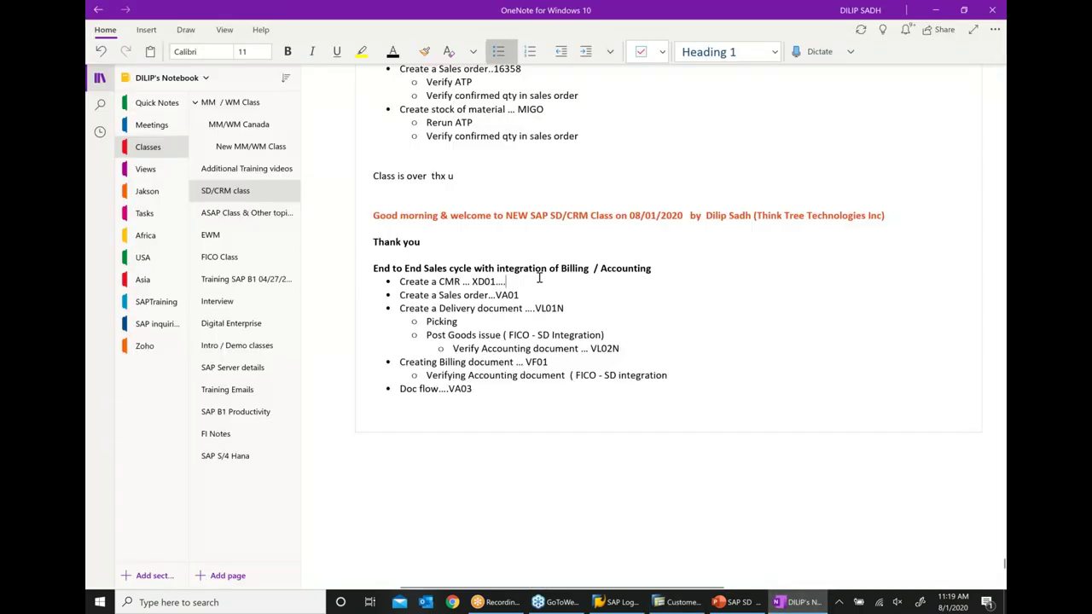
pyautogui.hotkey('ctrl', 'v')
pyautogui.click(682, 602)
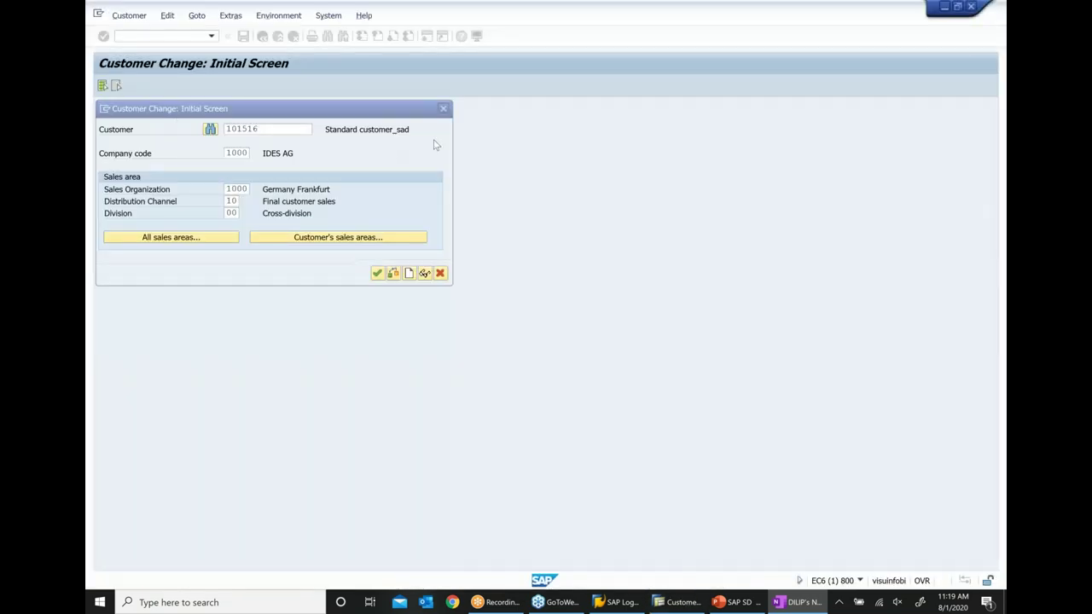
pyautogui.click(443, 108)
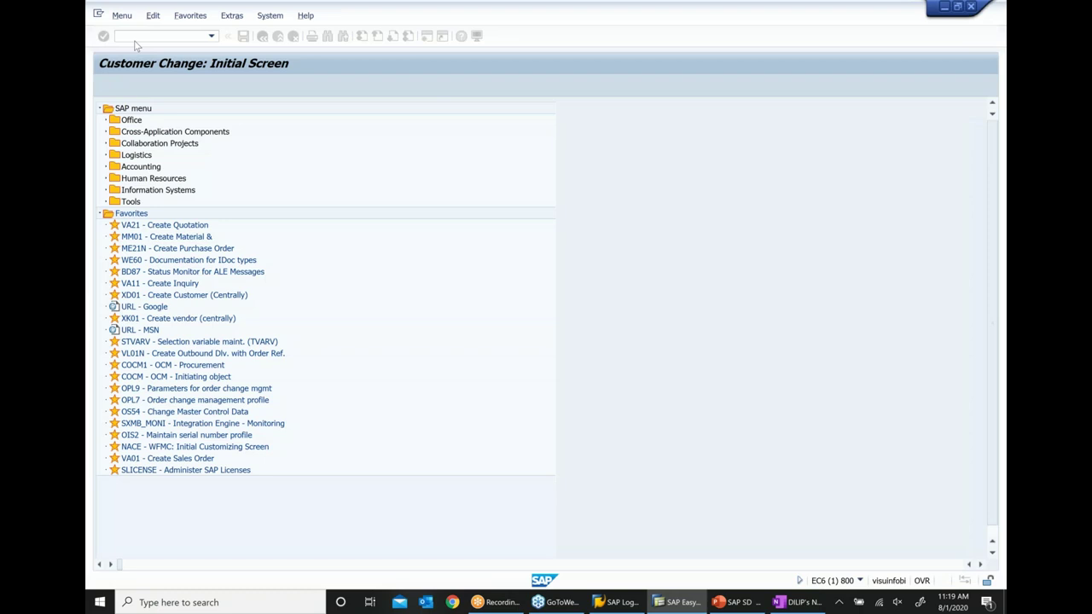
# Start transaction VA01 and begin a sales order with order type OR.
pyautogui.write('va01')
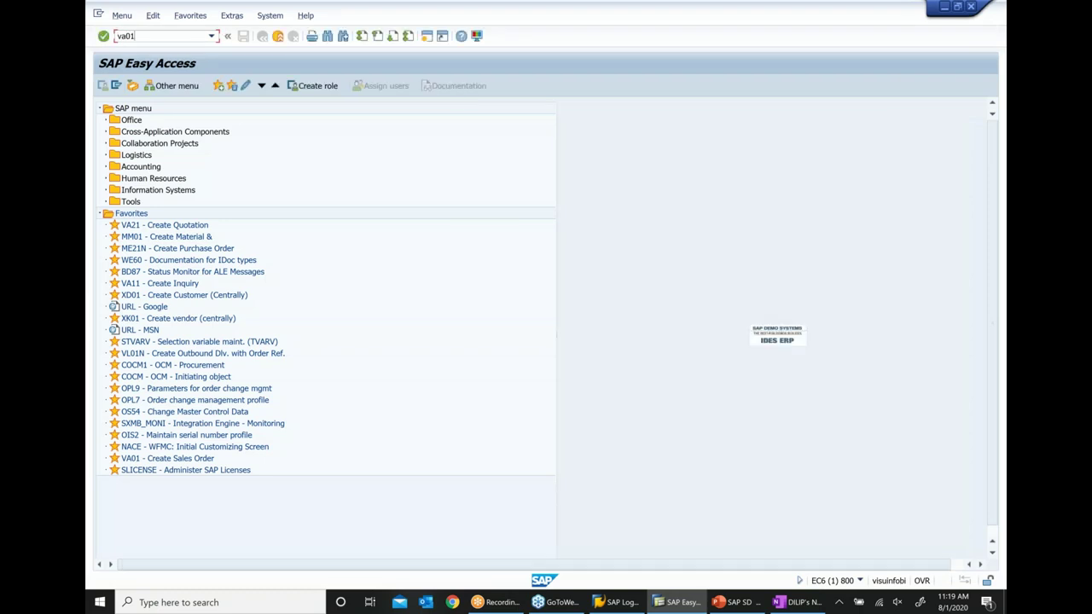
pyautogui.press('Return')
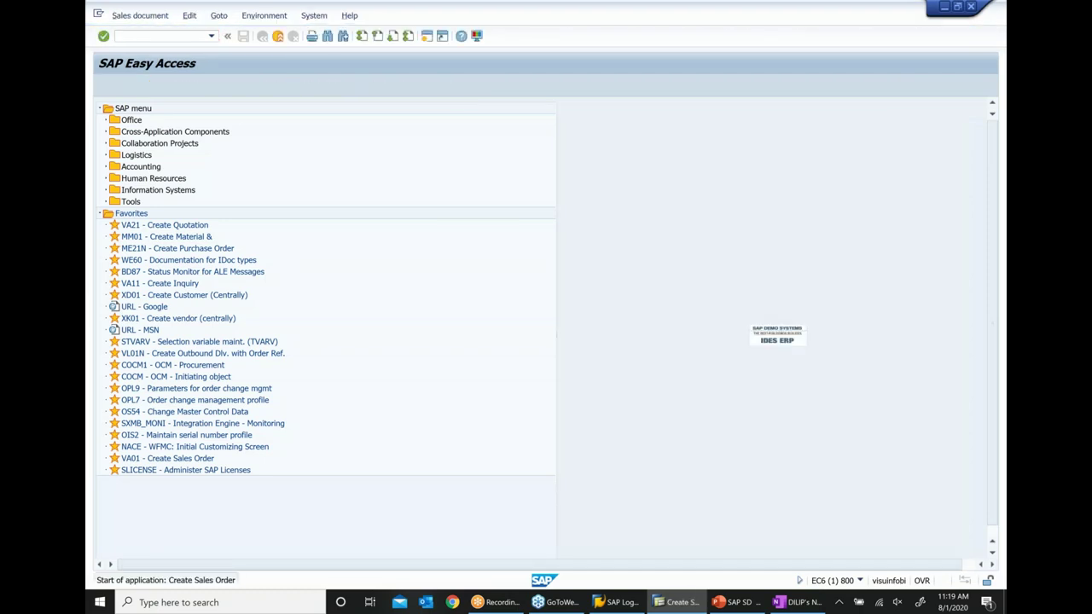
pyautogui.write('or')
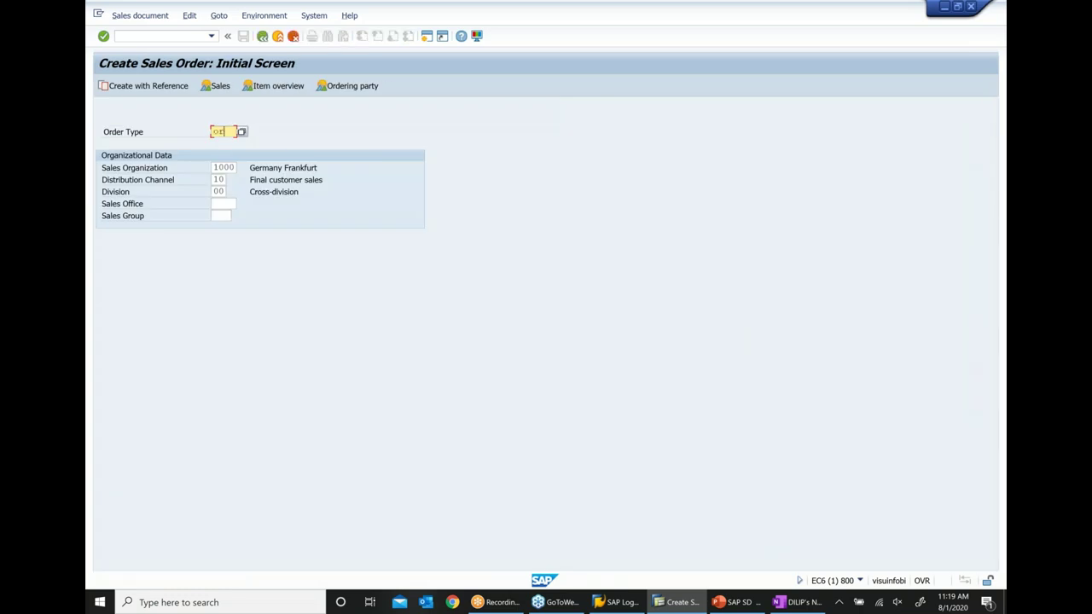
pyautogui.press('Return')
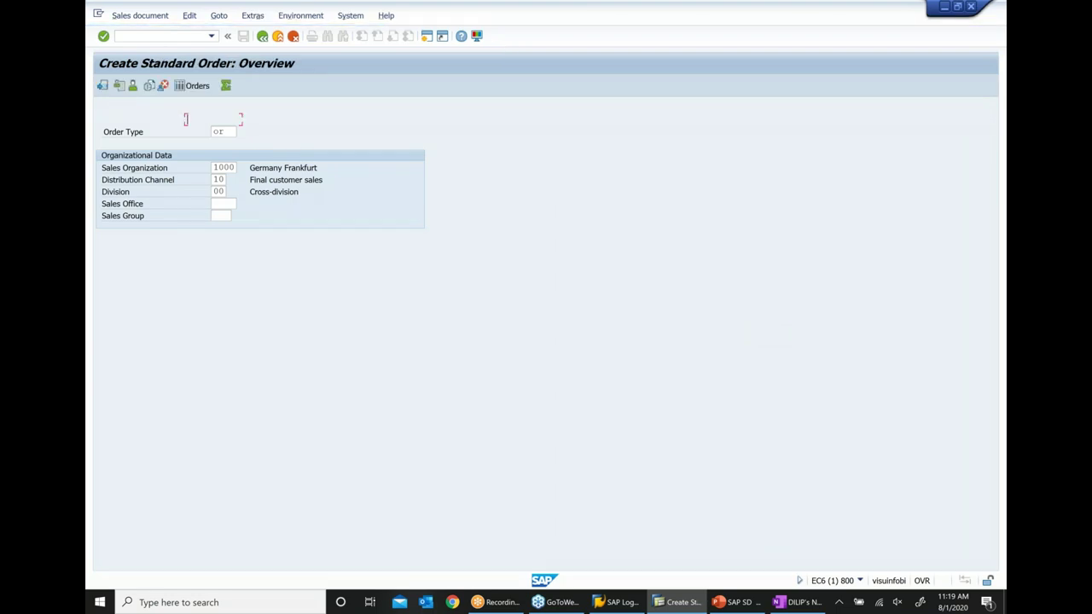
# Enter the new customer's number as sold-to party and fill in the PO number.
pyautogui.hotkey('ctrl', 'v')
pyautogui.press('Return')
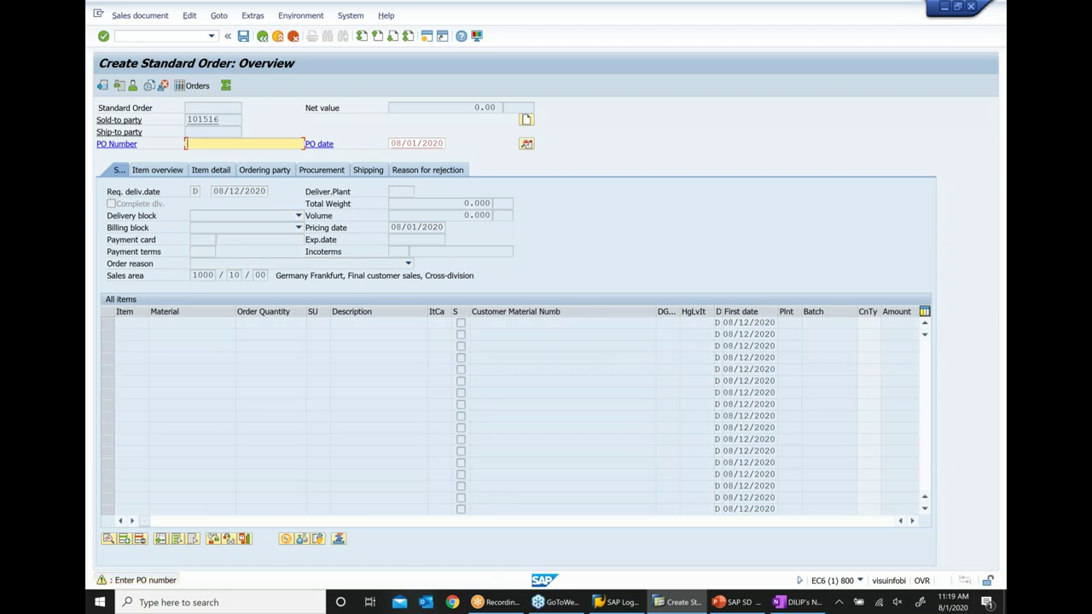
pyautogui.write('11')
pyautogui.press('Return')
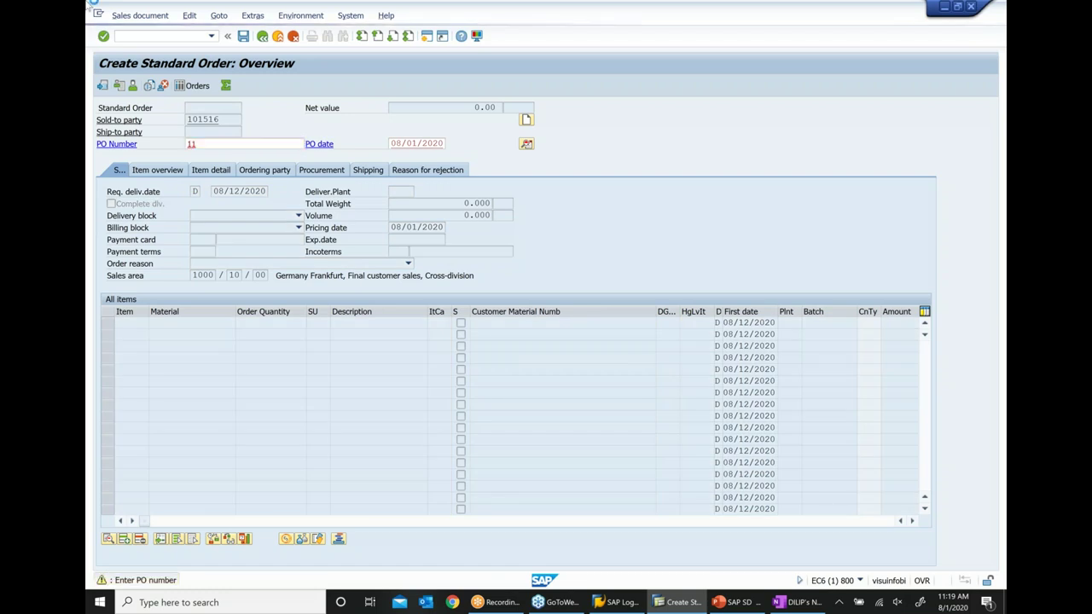
# Add an order item for material 30218 with an order quantity of 10.
pyautogui.write('30218')
pyautogui.press('Tab')
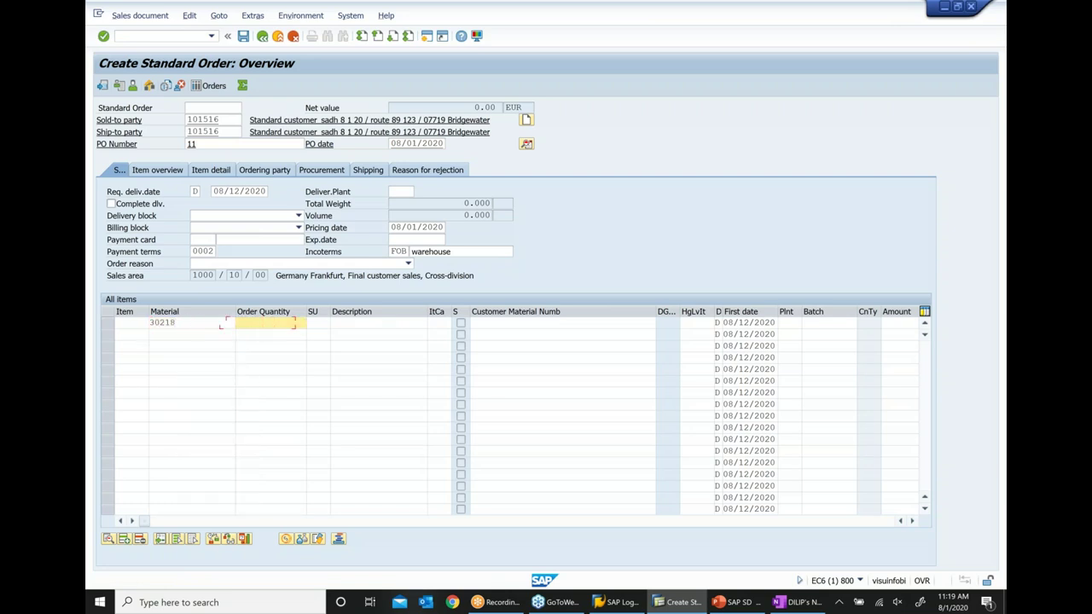
pyautogui.press('Return')
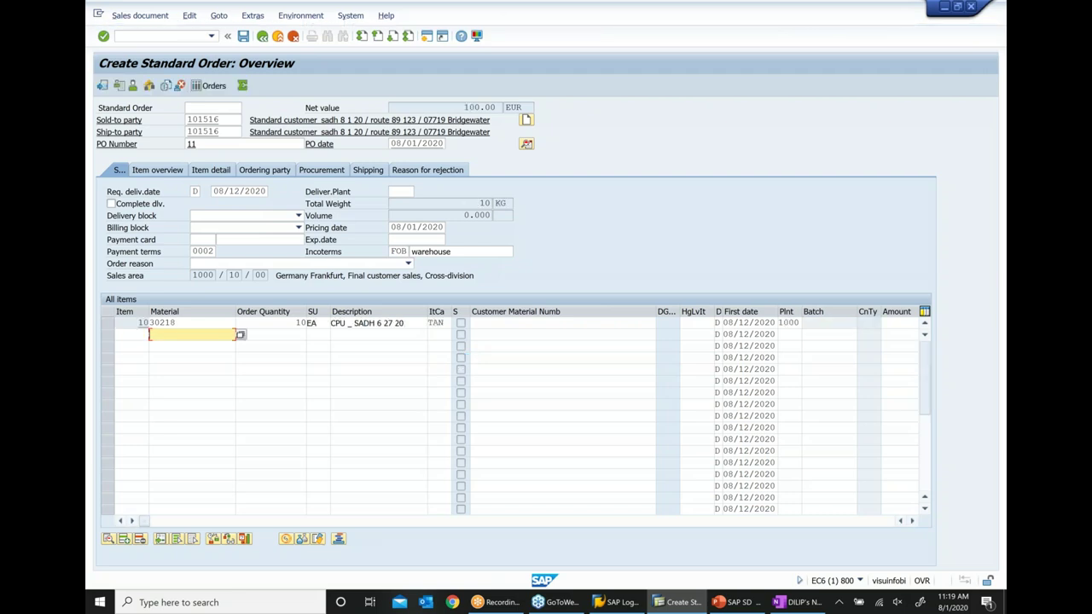
# In the item's pricing conditions, add condition type PR00 with an amount of 100.
pyautogui.doubleClick(364, 323)
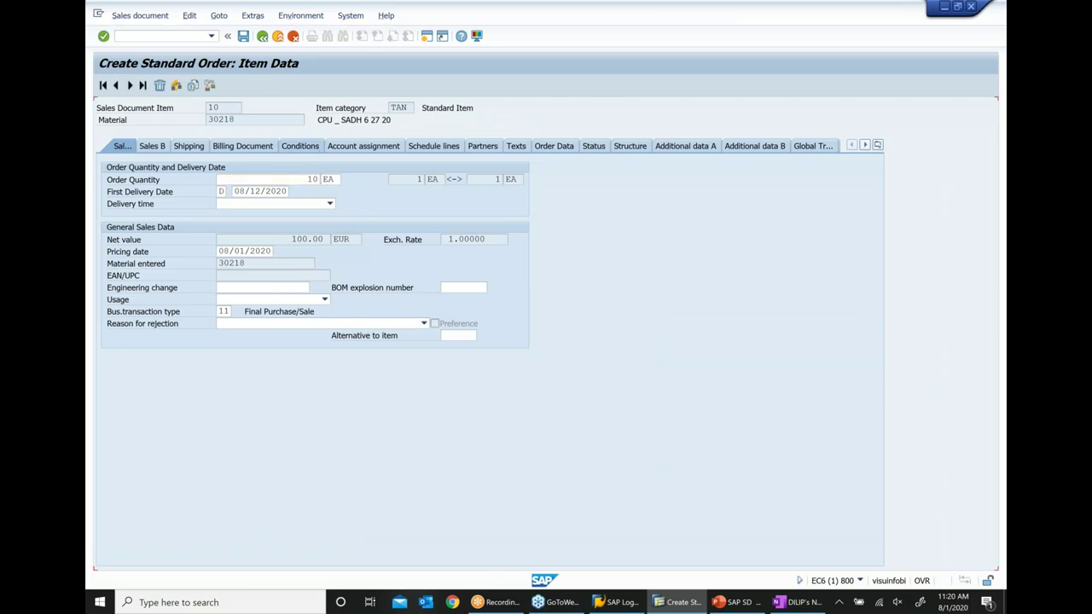
pyautogui.write('pr00')
pyautogui.press('Tab')
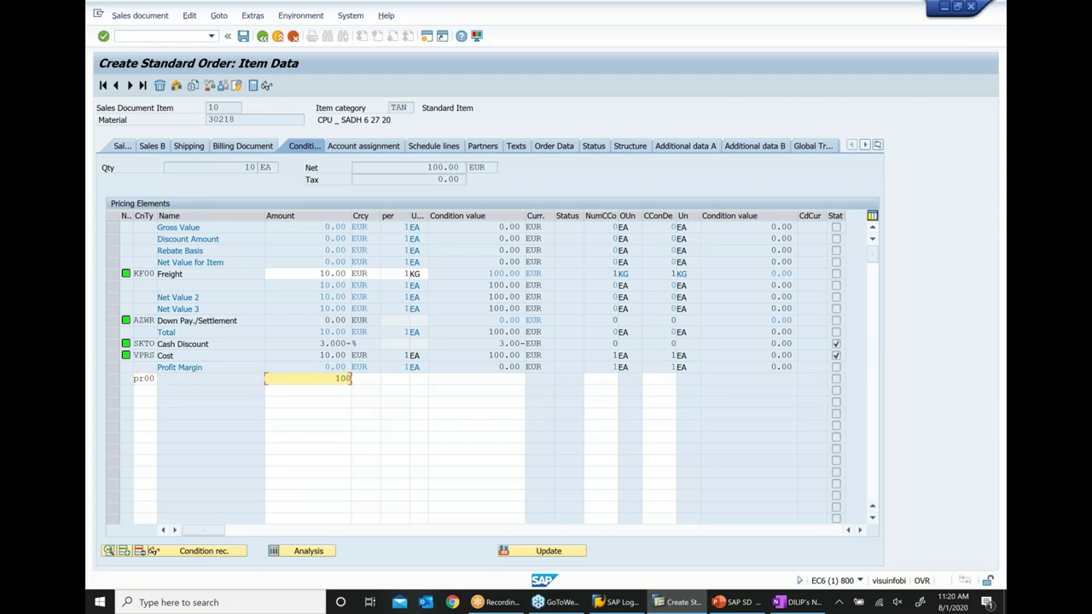
pyautogui.press('Return')
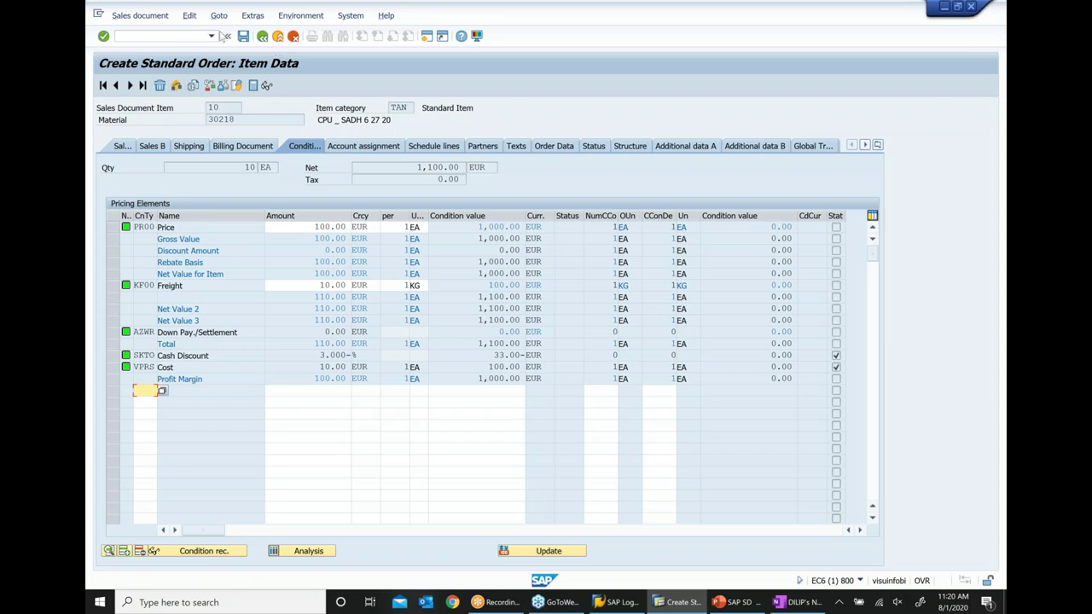
# Check the sales order for completeness and save it.
pyautogui.click(189, 15)
pyautogui.click(215, 185)
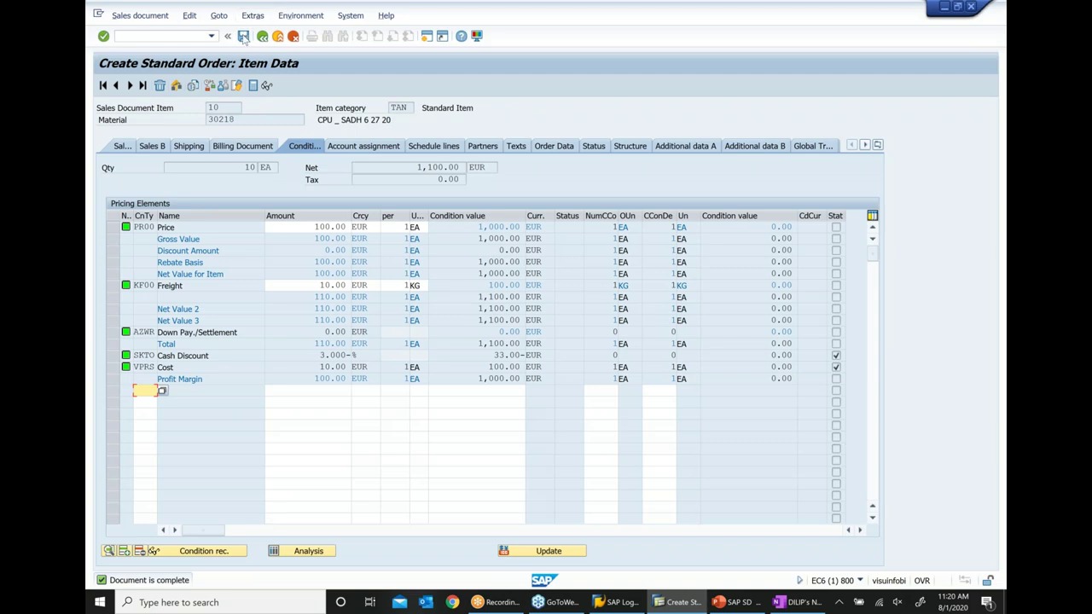
pyautogui.click(244, 38)
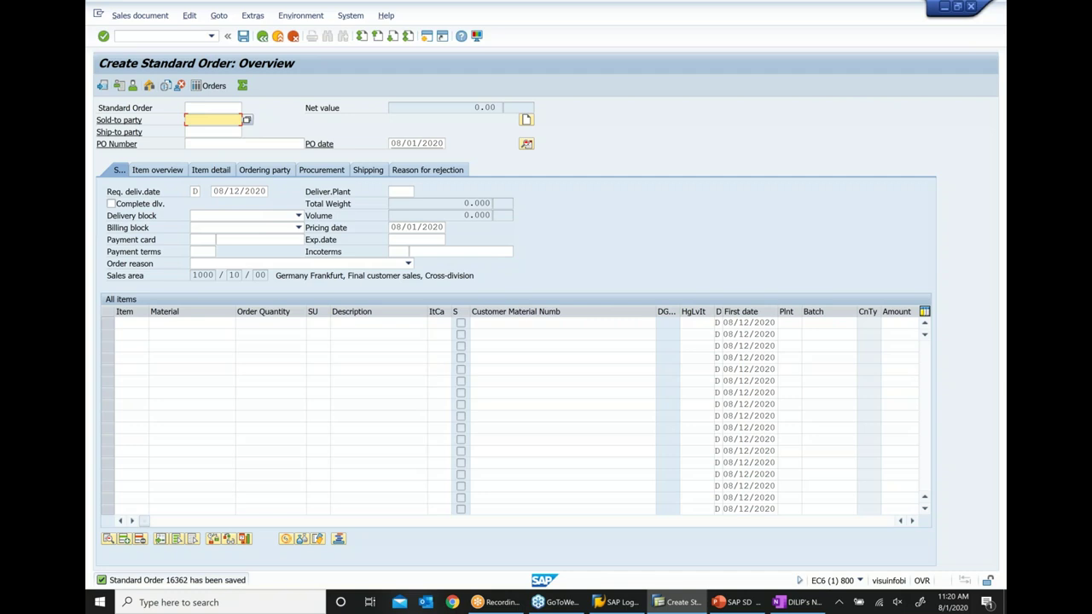
# Go to the display screen for the saved sales order and select its order number for copying.
pyautogui.click(159, 19)
pyautogui.click(137, 62)
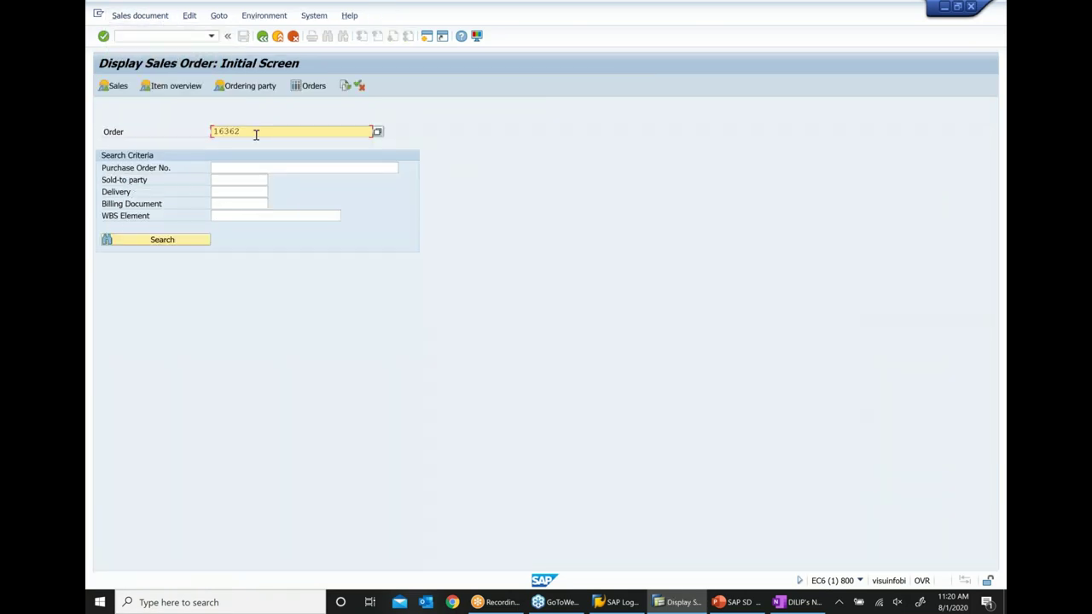
pyautogui.moveTo(256, 135); pyautogui.dragTo(190, 139)
pyautogui.click(190, 139)
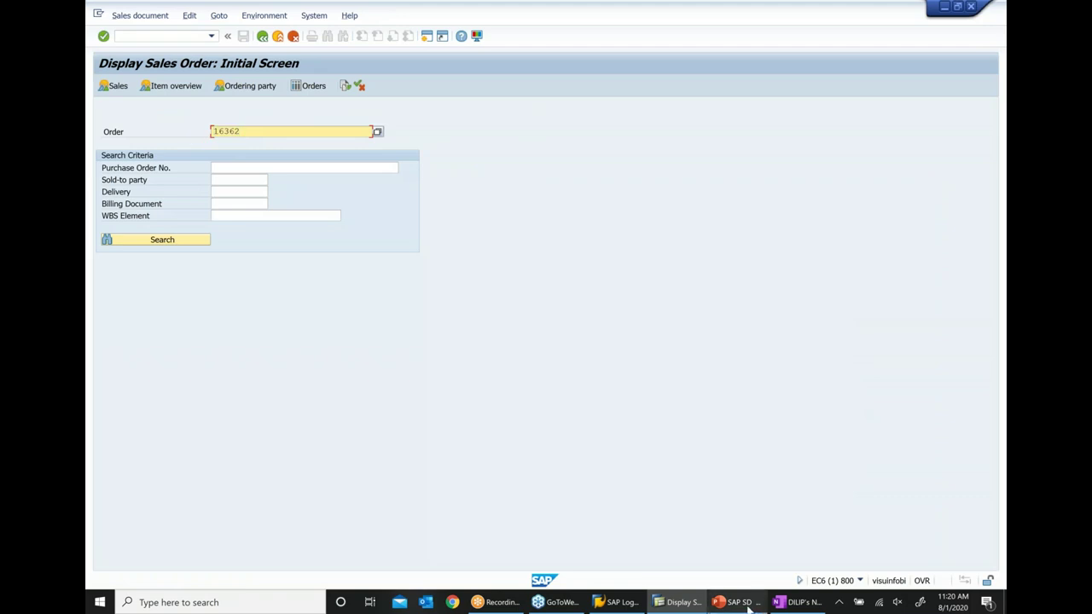
# Switch to the OneNote class notes and add the sales order number after "Create a Sales order…VA01".
pyautogui.click(742, 604)
pyautogui.click(798, 603)
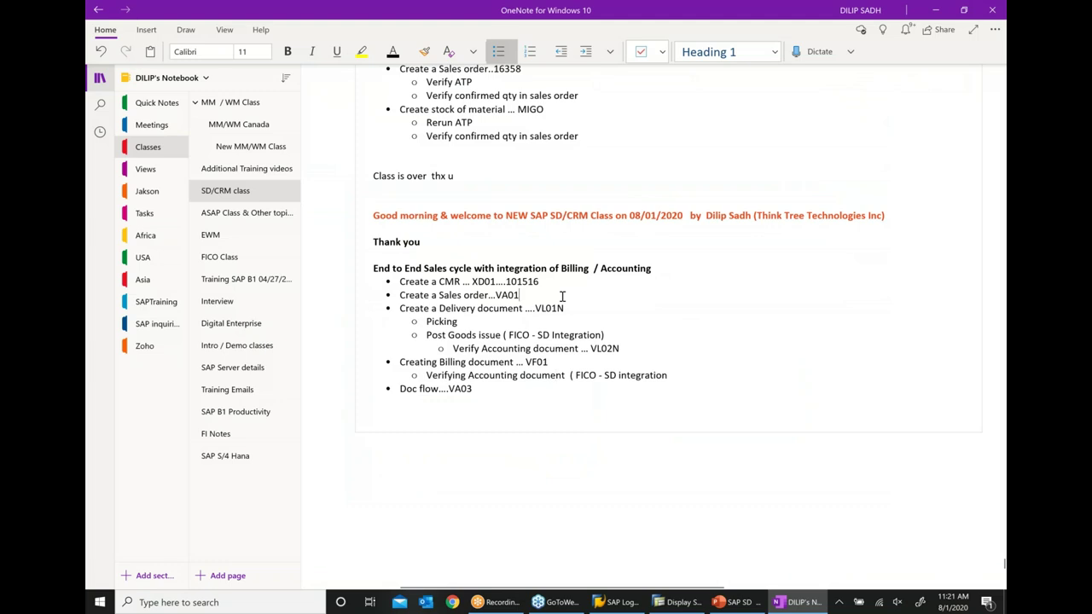
pyautogui.write('...16362')
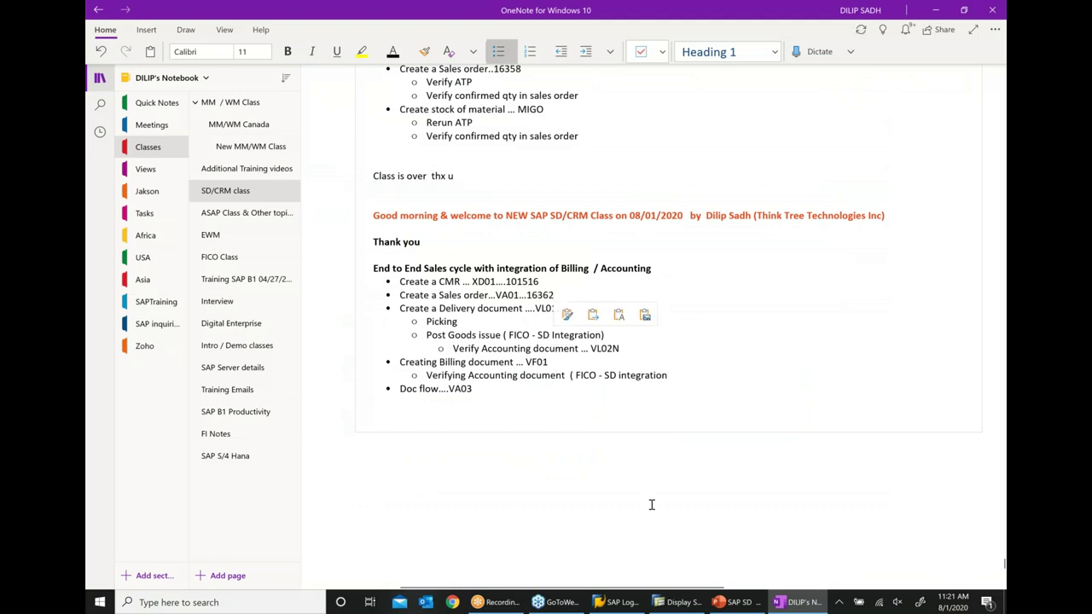
# Return to SAP, start transaction VL01N for an outbound delivery, and set the shipping point to 1000.
pyautogui.click(679, 603)
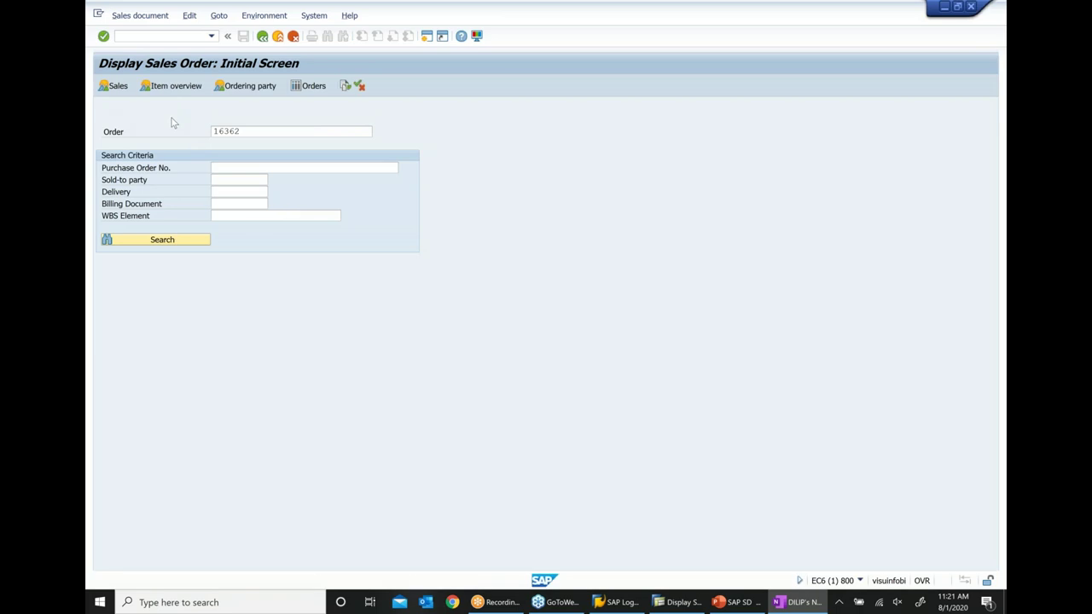
pyautogui.click(137, 36)
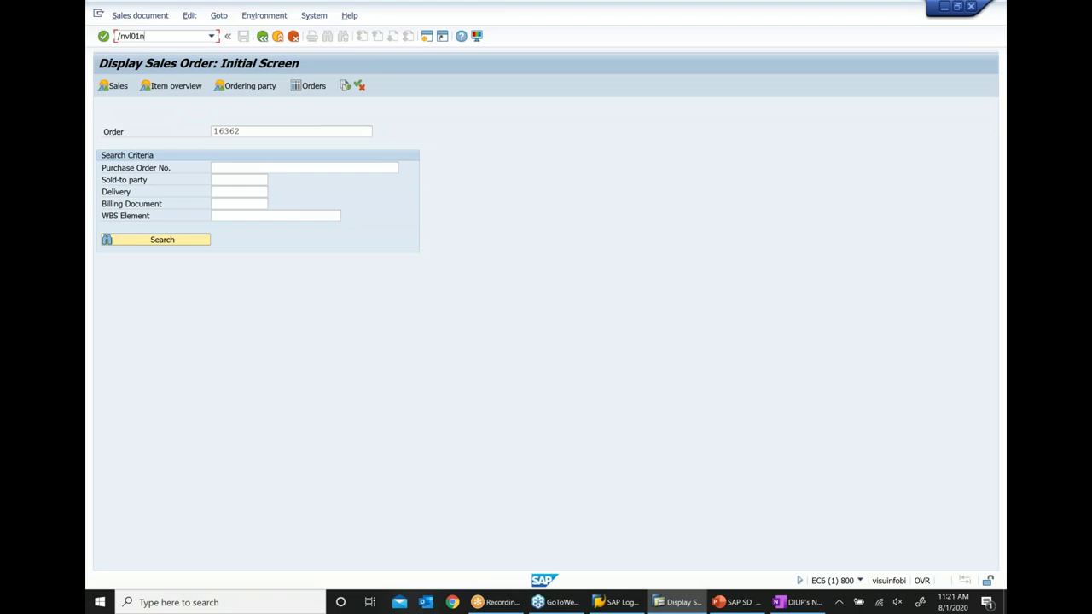
pyautogui.write('/nvl01n')
pyautogui.press('Return')
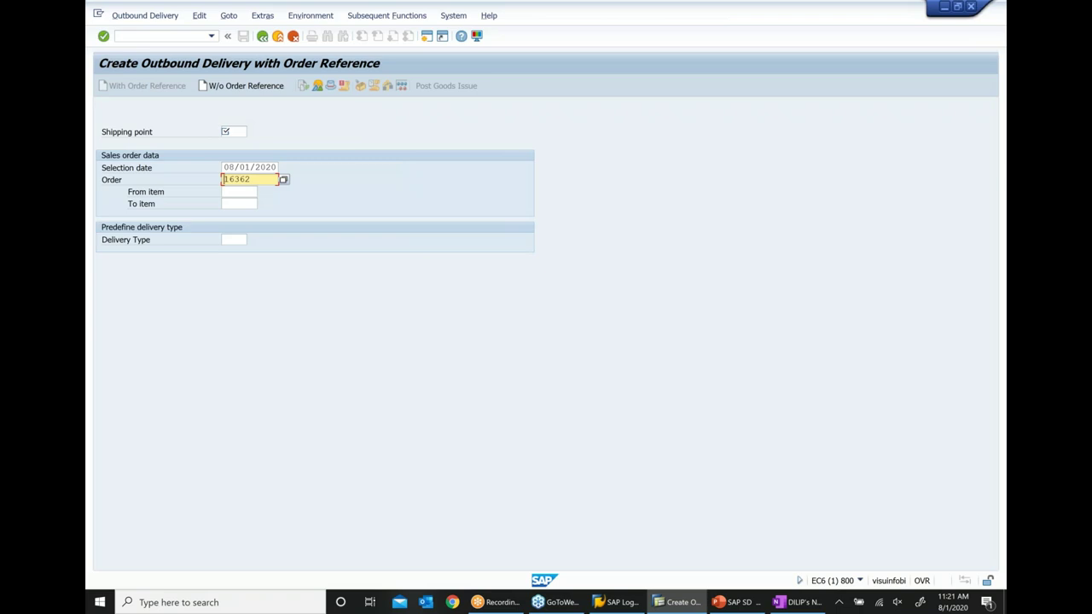
pyautogui.click(226, 131)
pyautogui.write('1000')
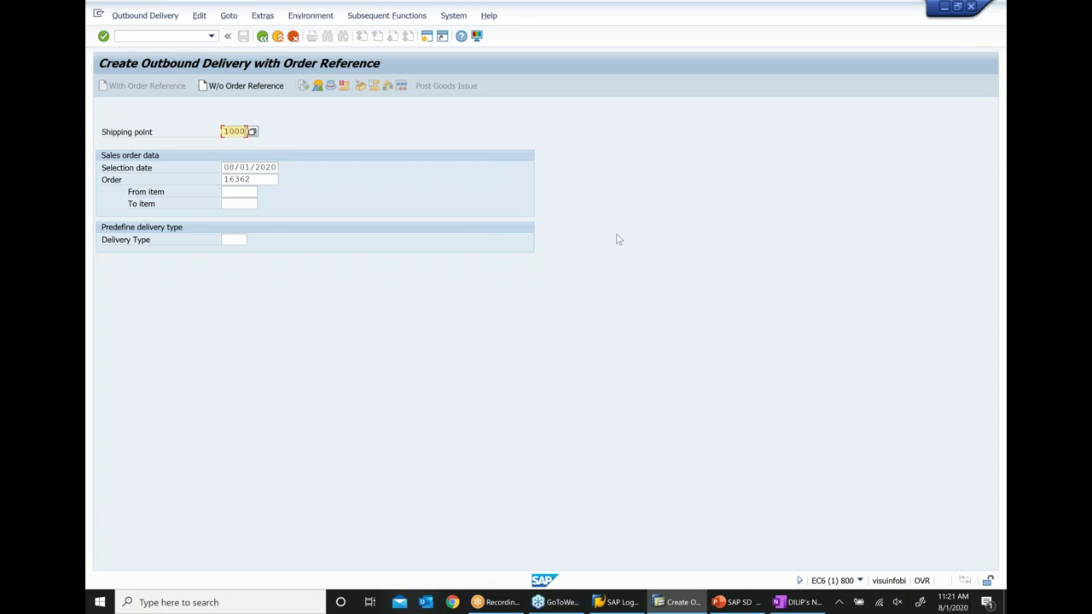
# Set the selection date to 08/08/2020 and try to create the delivery for the sales order.
pyautogui.click(265, 169)
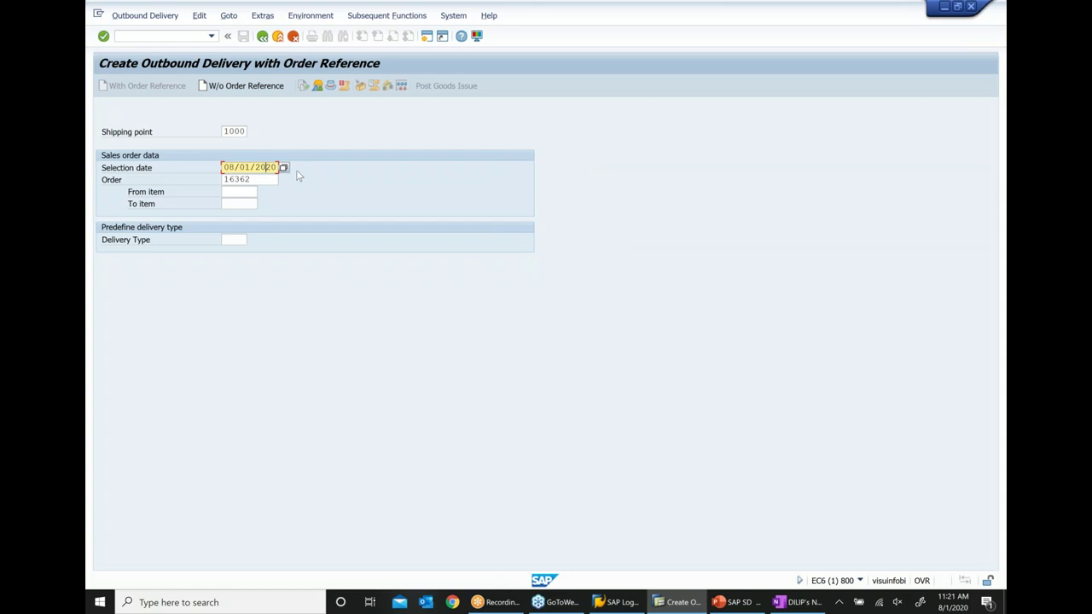
pyautogui.click(283, 167)
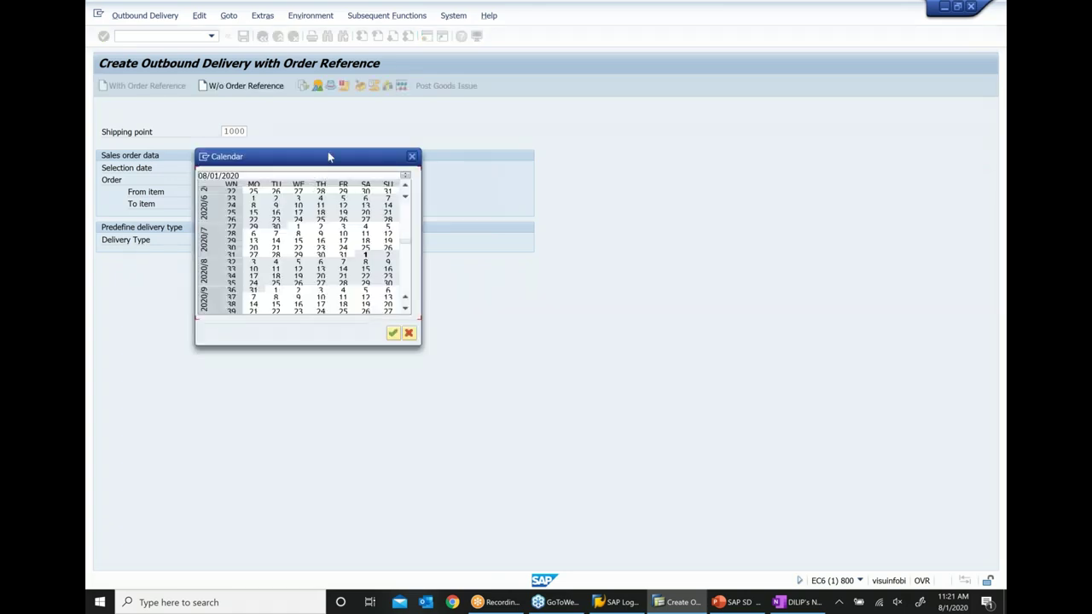
pyautogui.doubleClick(440, 300)
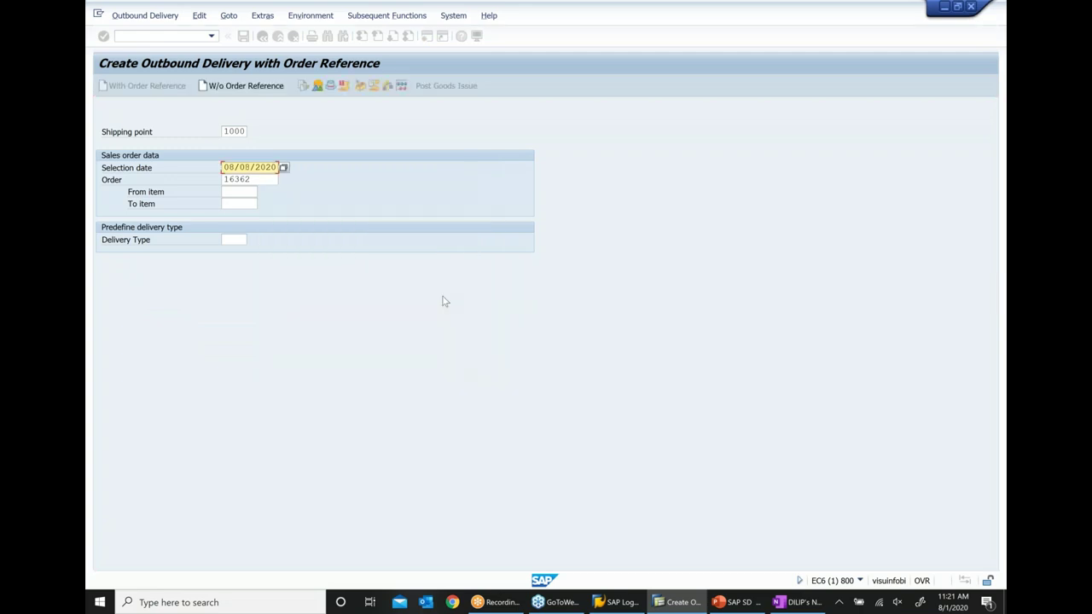
pyautogui.press('Return')
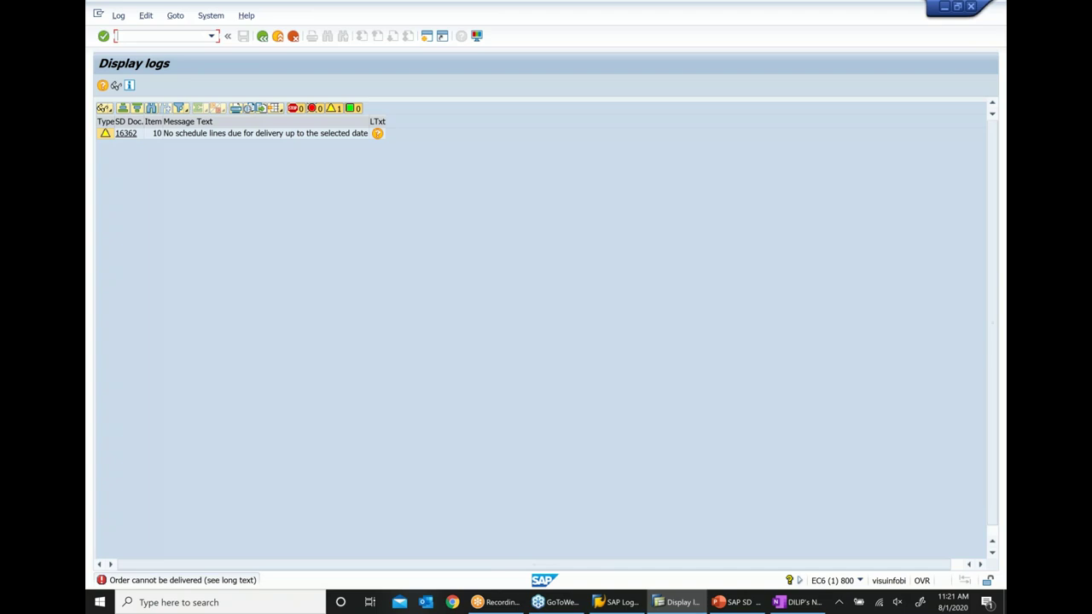
# Leave the log, set the selection date to 08/15/2020, and create the outbound delivery for the sales order.
pyautogui.click(263, 37)
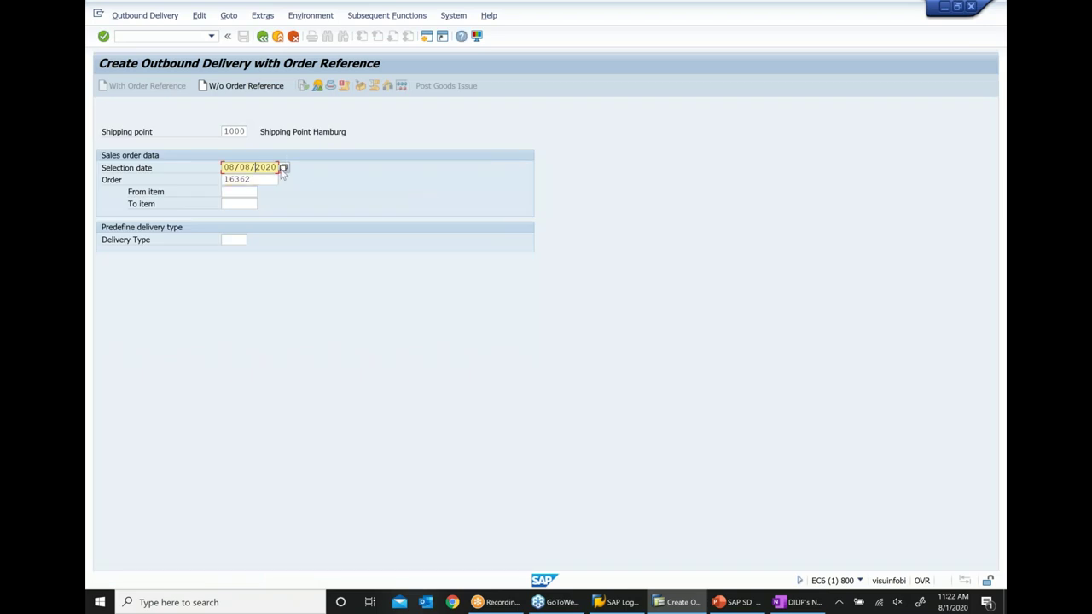
pyautogui.press('F4')
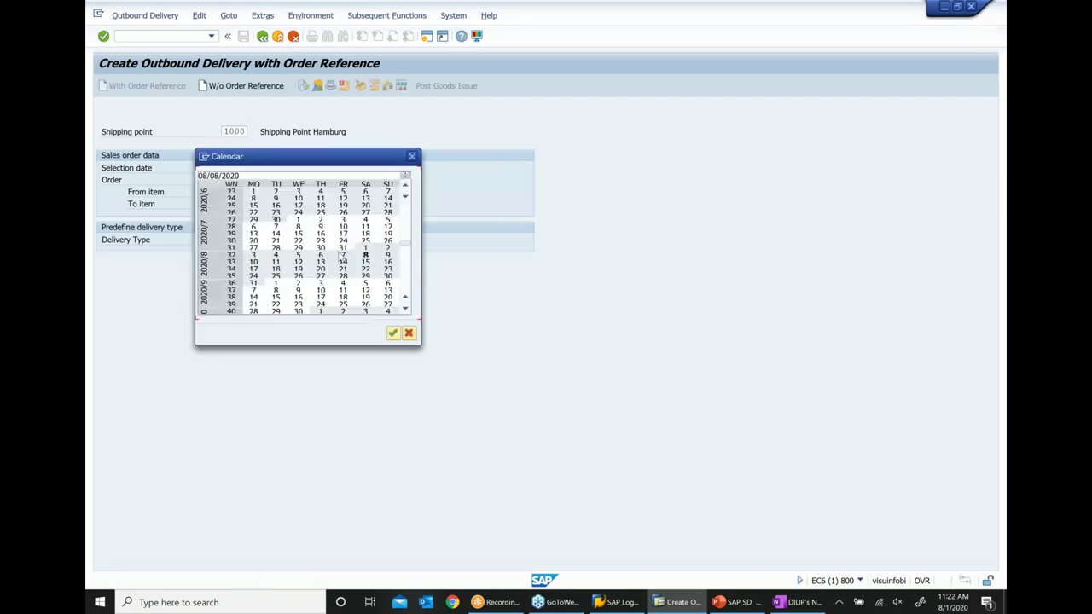
pyautogui.press('Return')
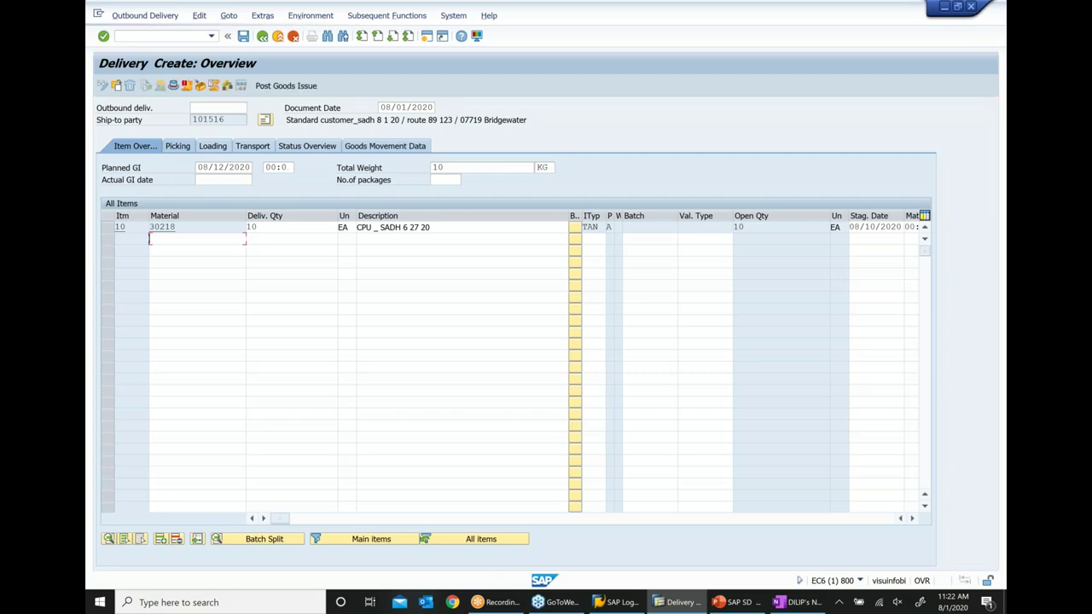
# Enter a picked quantity of 10 for item 10 of the delivery and try to post the goods issue.
pyautogui.click(177, 146)
pyautogui.click(429, 227)
pyautogui.write('10')
pyautogui.press('Return')
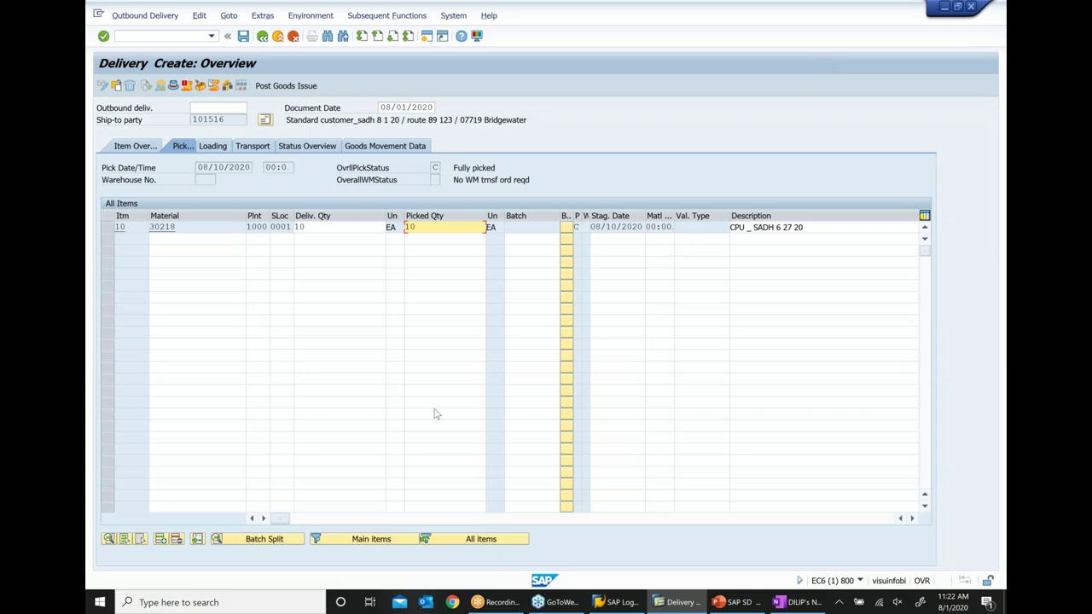
pyautogui.click(288, 86)
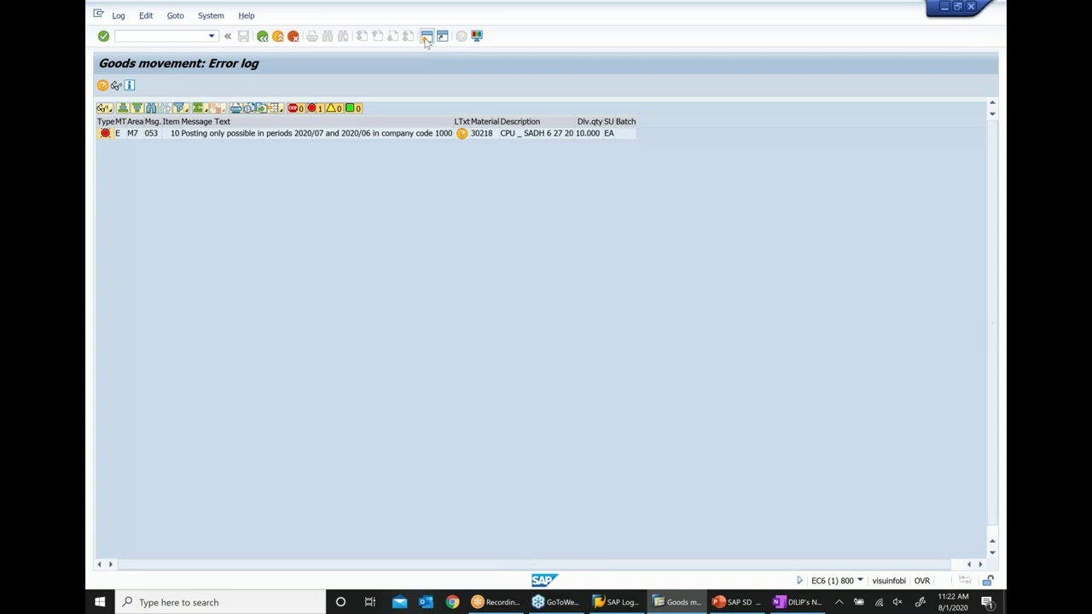
# Start transaction MMPV in a new session and set both the from and to company codes to 1000.
pyautogui.click(426, 37)
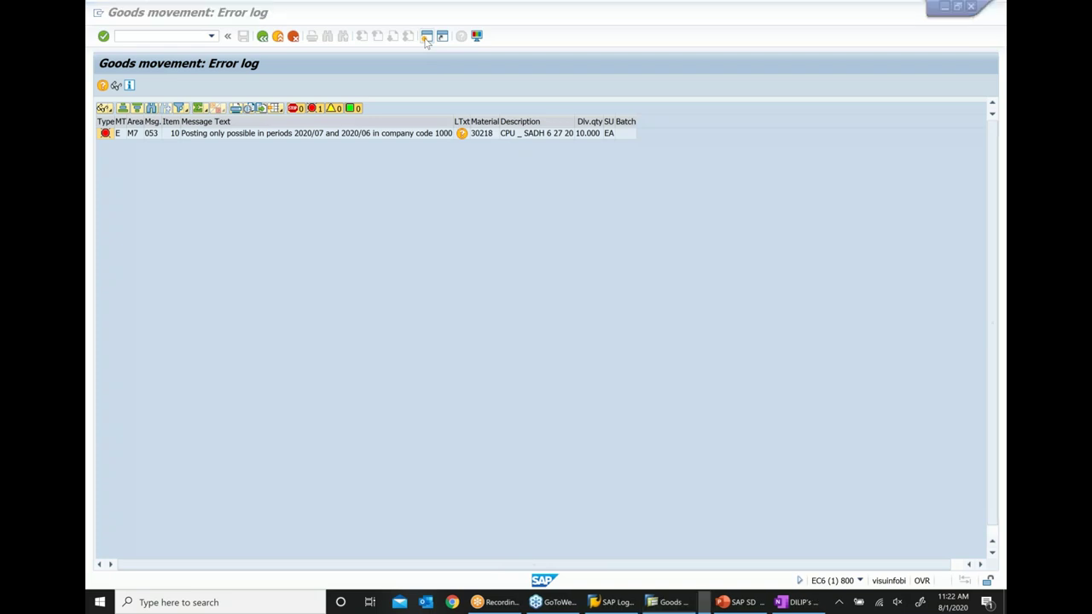
pyautogui.write('mmpv')
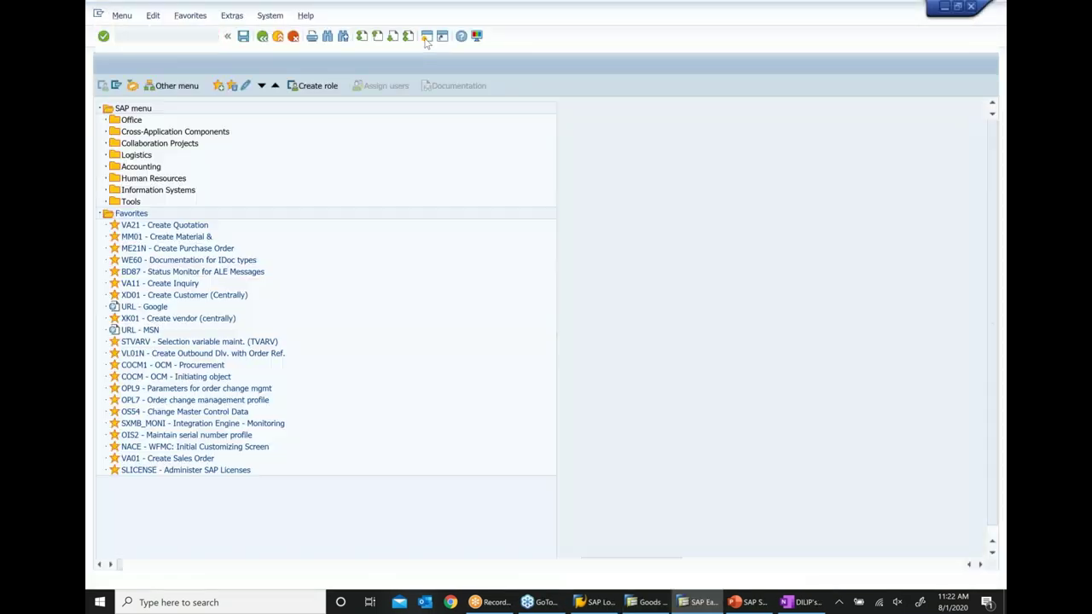
pyautogui.press('Return')
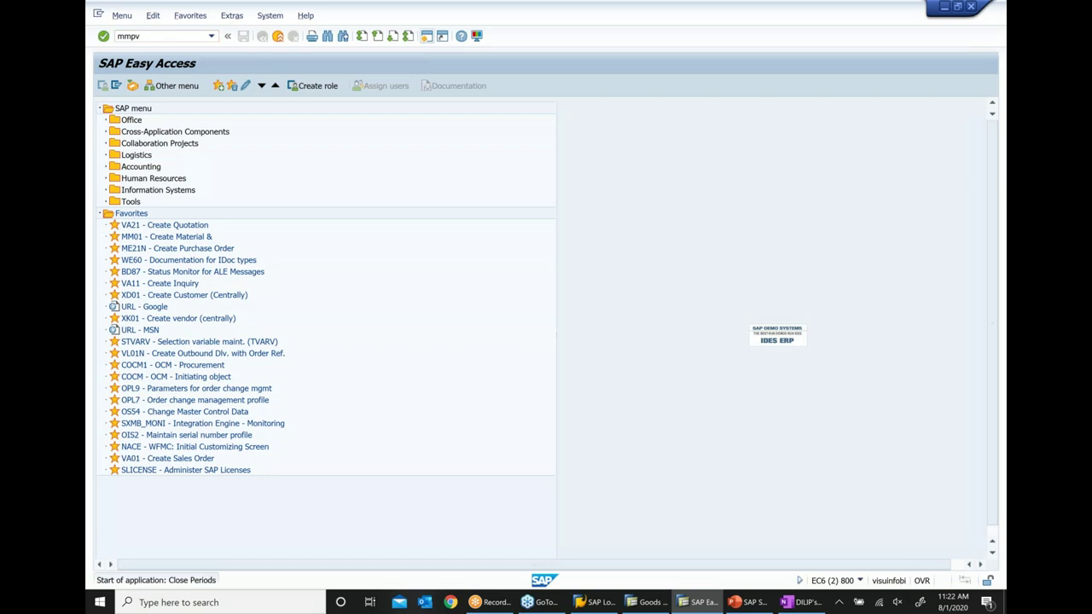
pyautogui.write('1000')
pyautogui.press('Tab')
pyautogui.write('10')
pyautogui.press('Tab')
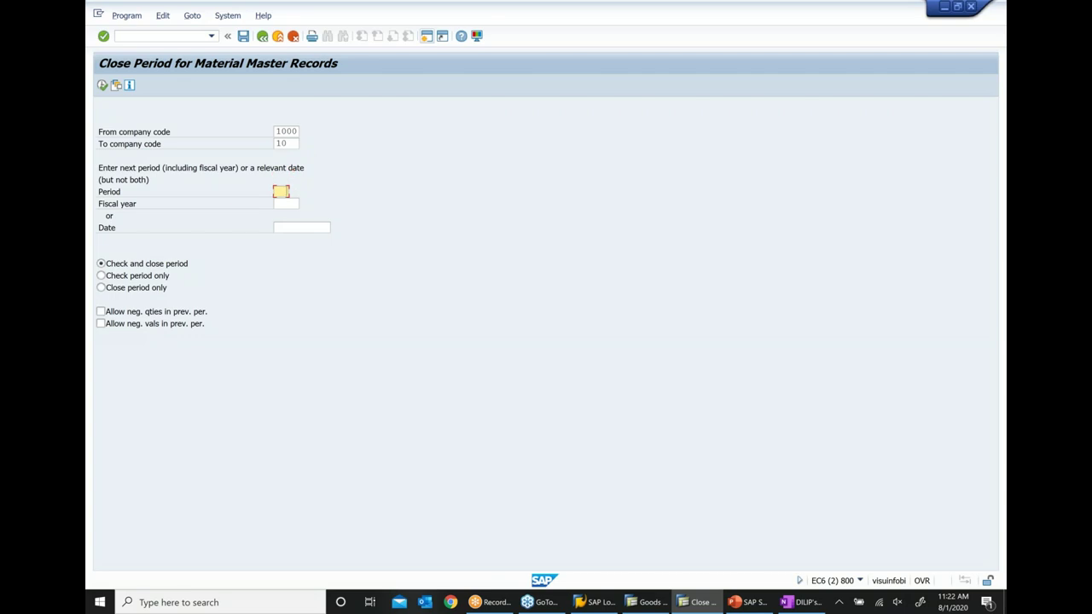
pyautogui.click(294, 143)
pyautogui.write('00')
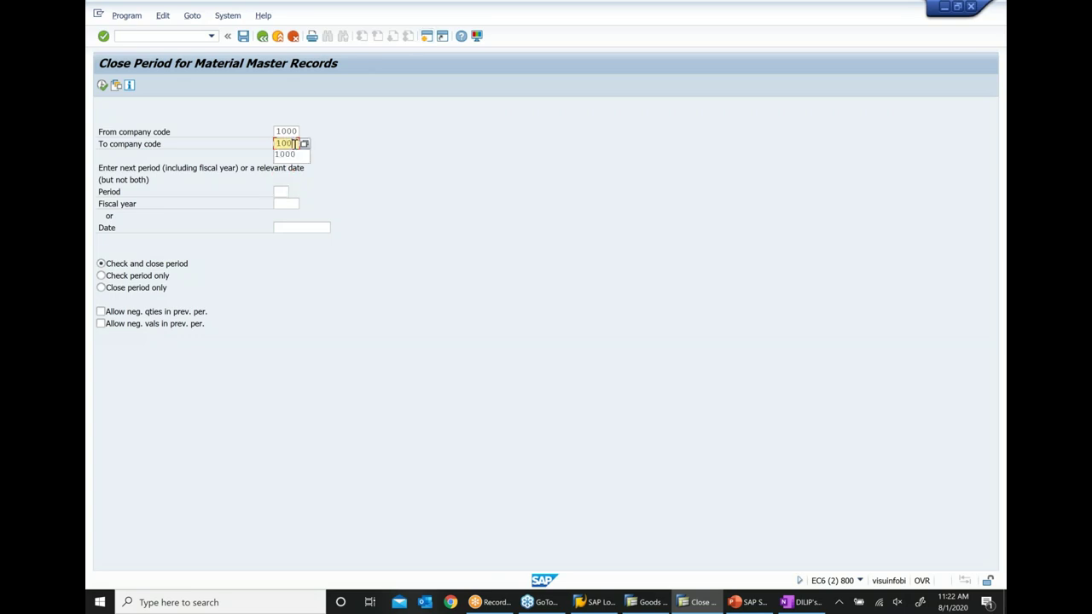
pyautogui.press('Tab')
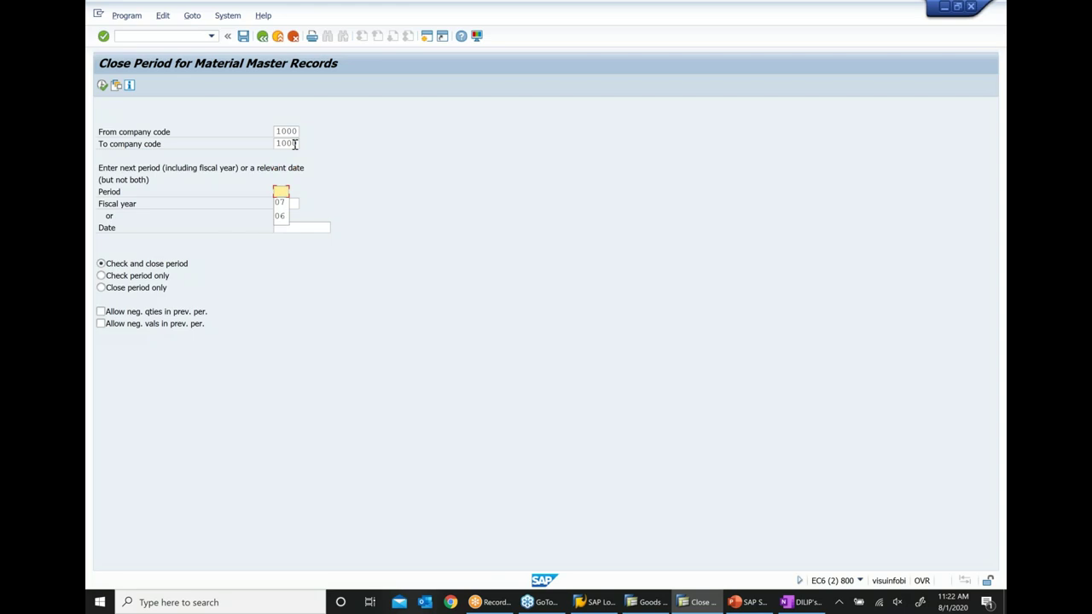
# Run the period closing for period 08, fiscal year 2020, allowing negative quantities and values in the previous period.
pyautogui.write('08')
pyautogui.press('Tab')
pyautogui.write('2020')
pyautogui.click(158, 314)
pyautogui.click(155, 323)
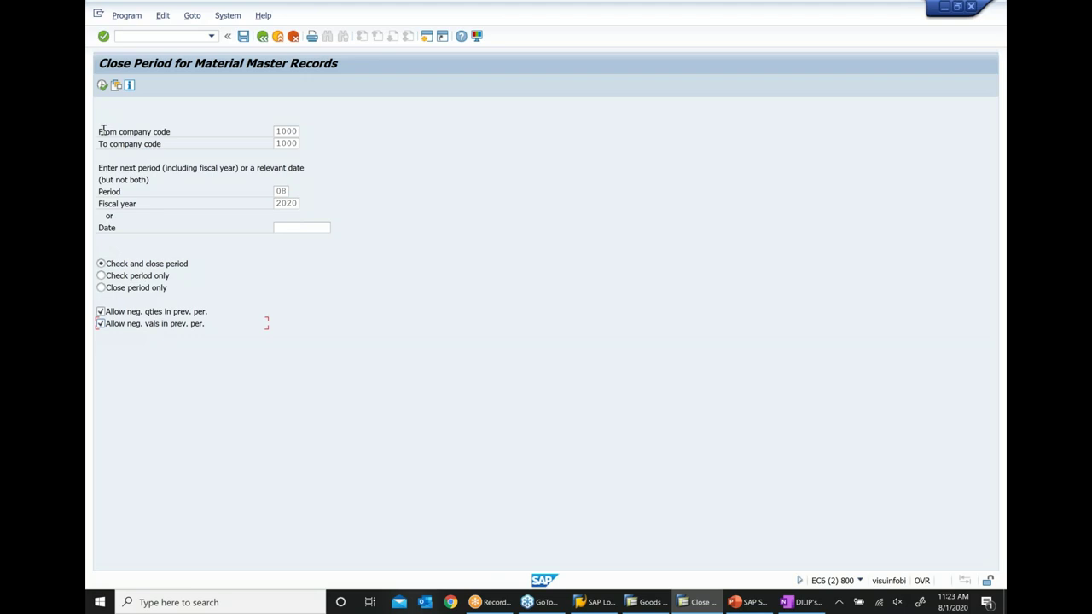
pyautogui.click(103, 86)
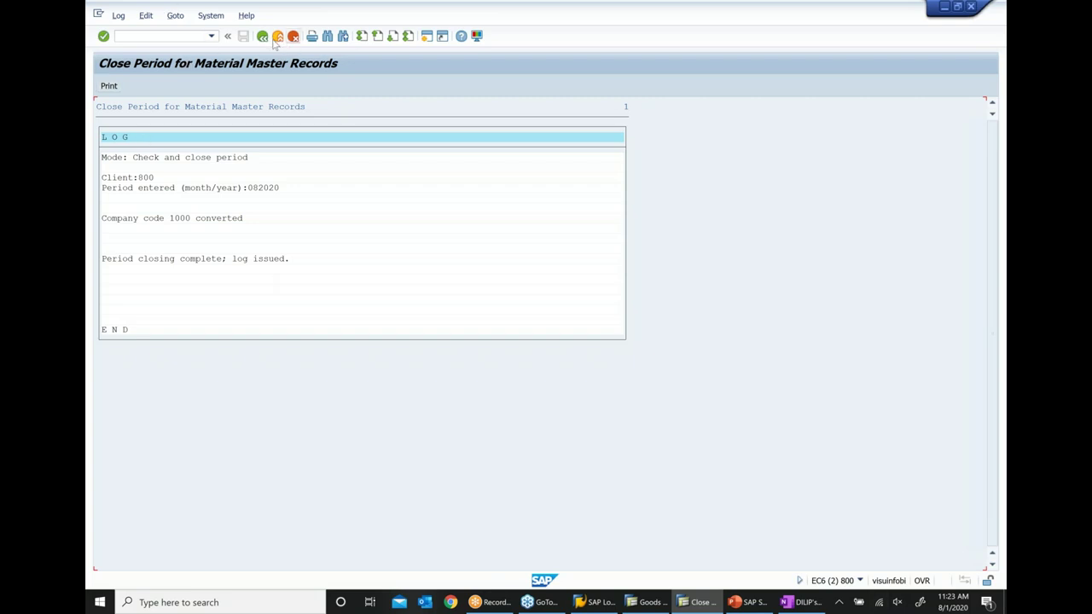
# Return to the delivery session, leave the error log, and post the goods issue again.
pyautogui.click(648, 604)
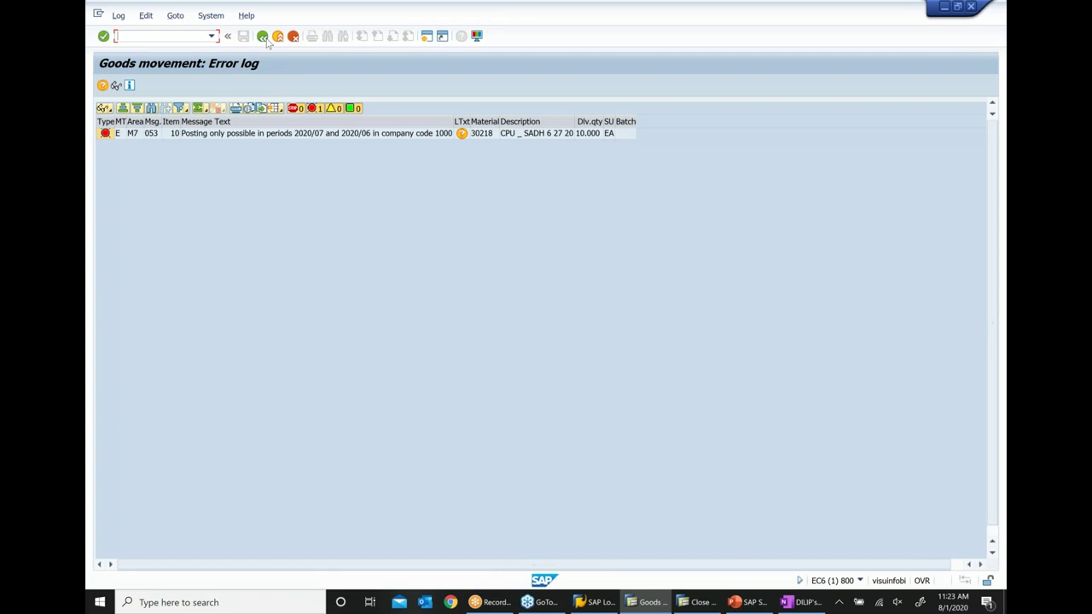
pyautogui.click(264, 37)
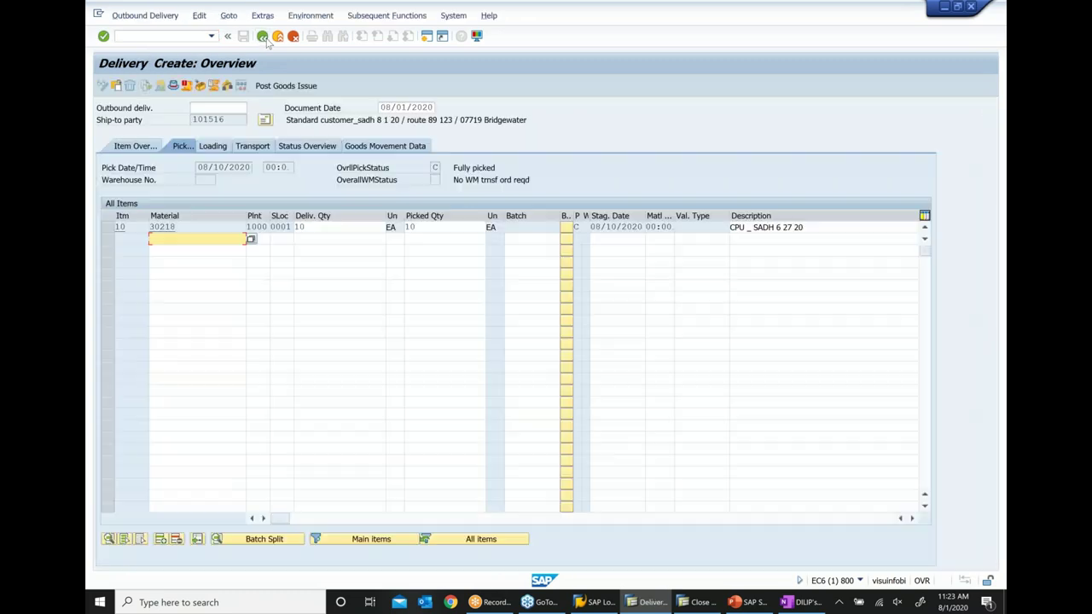
pyautogui.click(272, 85)
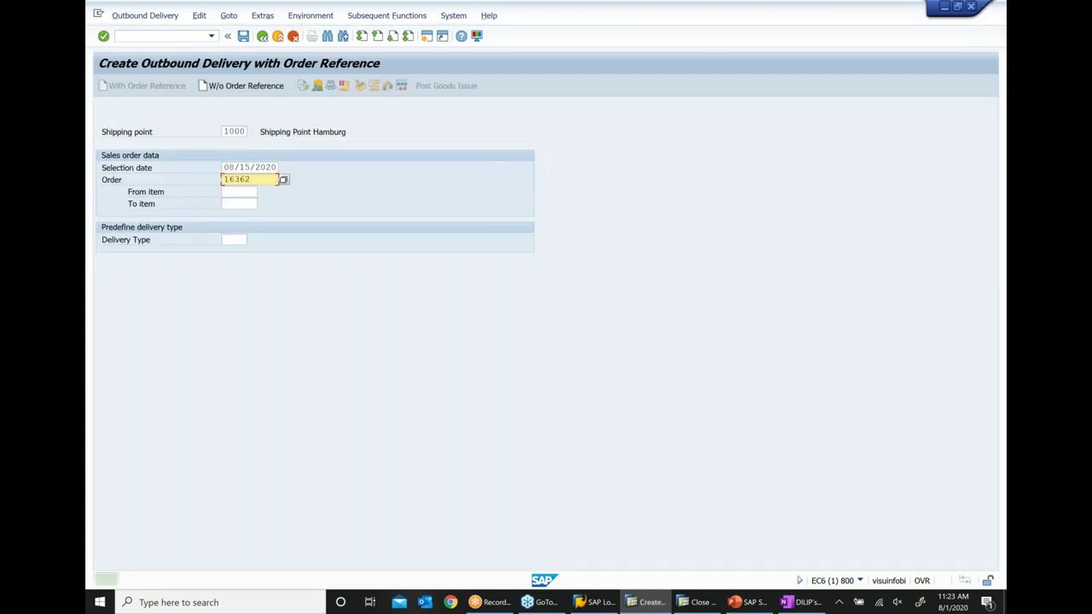
# Go to the change screen for the saved outbound delivery and copy its delivery number.
pyautogui.click(136, 16)
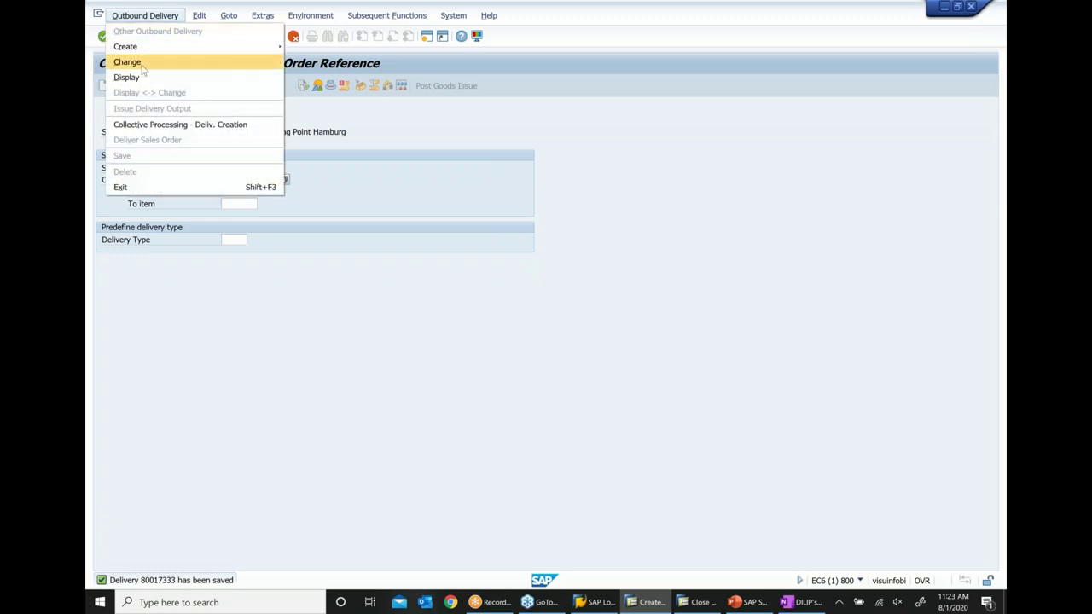
pyautogui.click(141, 63)
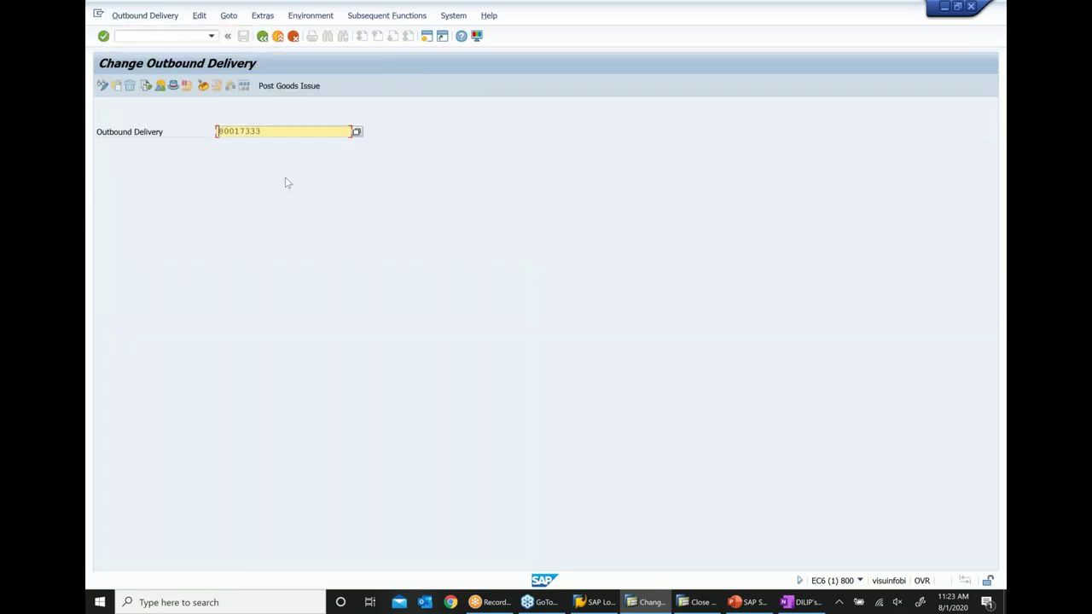
pyautogui.moveTo(288, 135); pyautogui.dragTo(202, 137)
pyautogui.hotkey('ctrl', 'c')
# Switch to the OneNote class notes and add the delivery number after "Create a Delivery document ….VL01N".
pyautogui.click(748, 603)
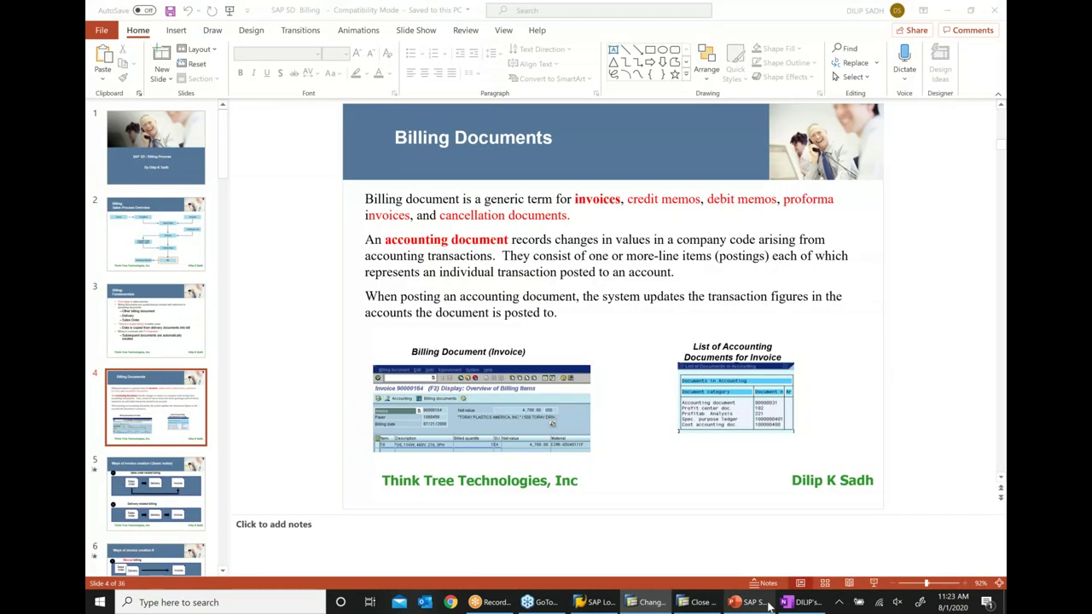
pyautogui.click(798, 603)
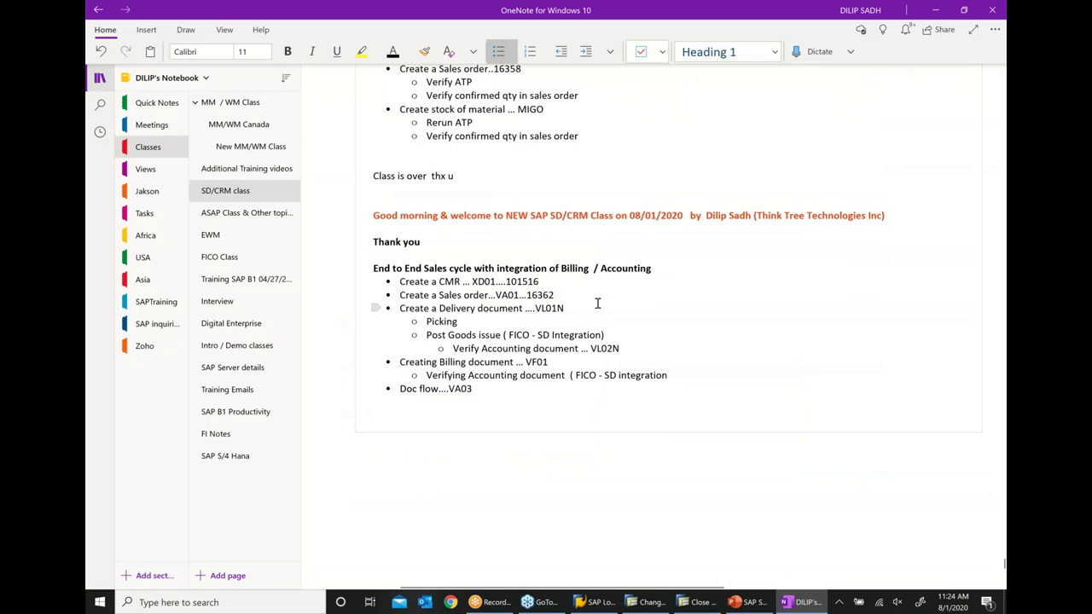
pyautogui.write('....')
pyautogui.hotkey('ctrl', 'v')
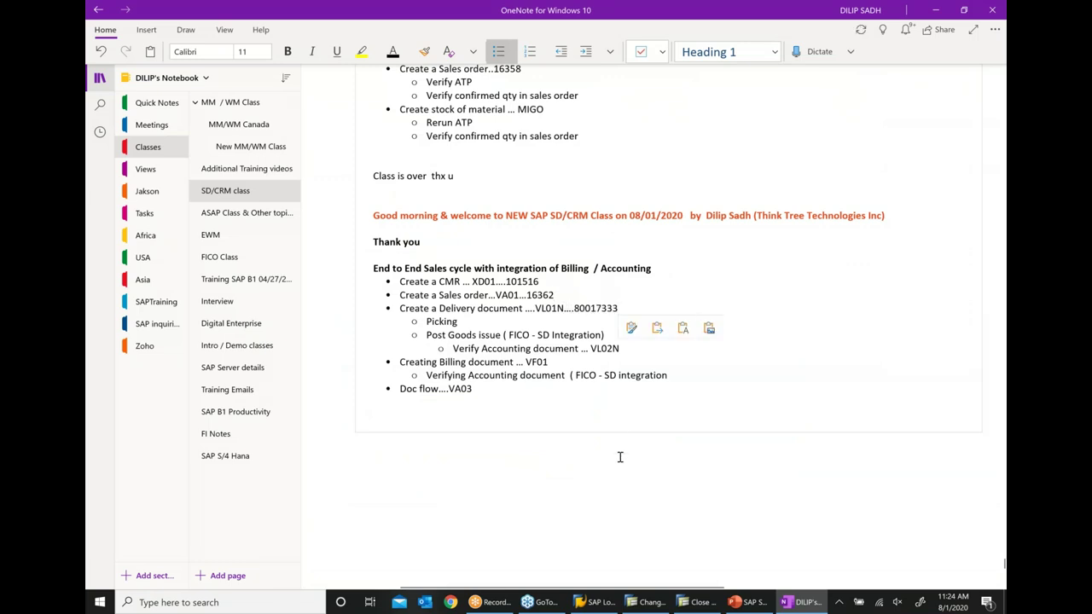
# Return to SAP, post the goods issue from the Change Outbound Delivery screen, and close the MMPV session.
pyautogui.click(695, 604)
pyautogui.click(654, 604)
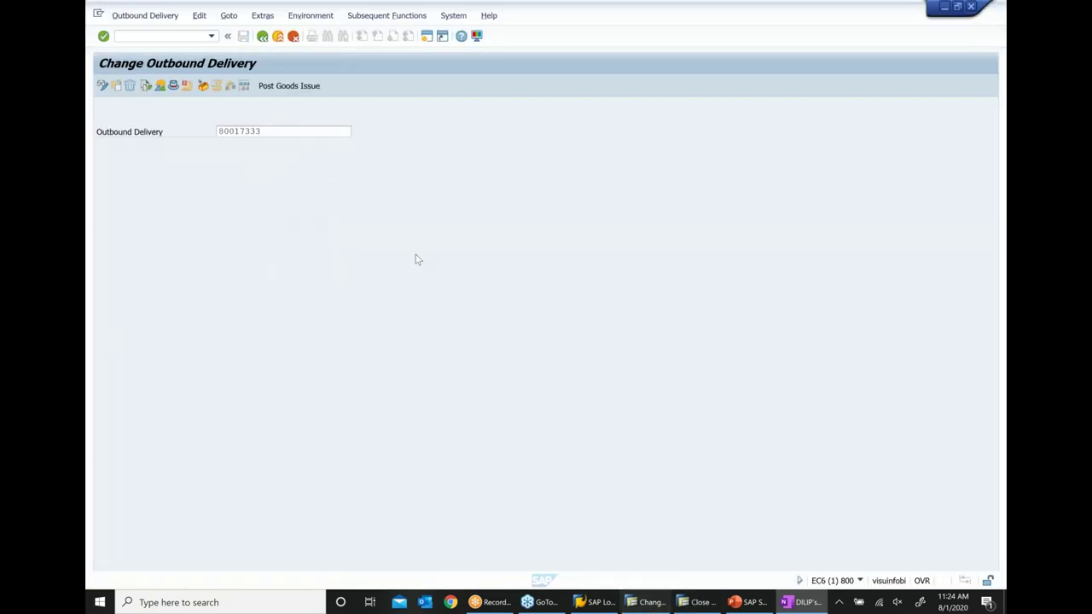
pyautogui.click(290, 86)
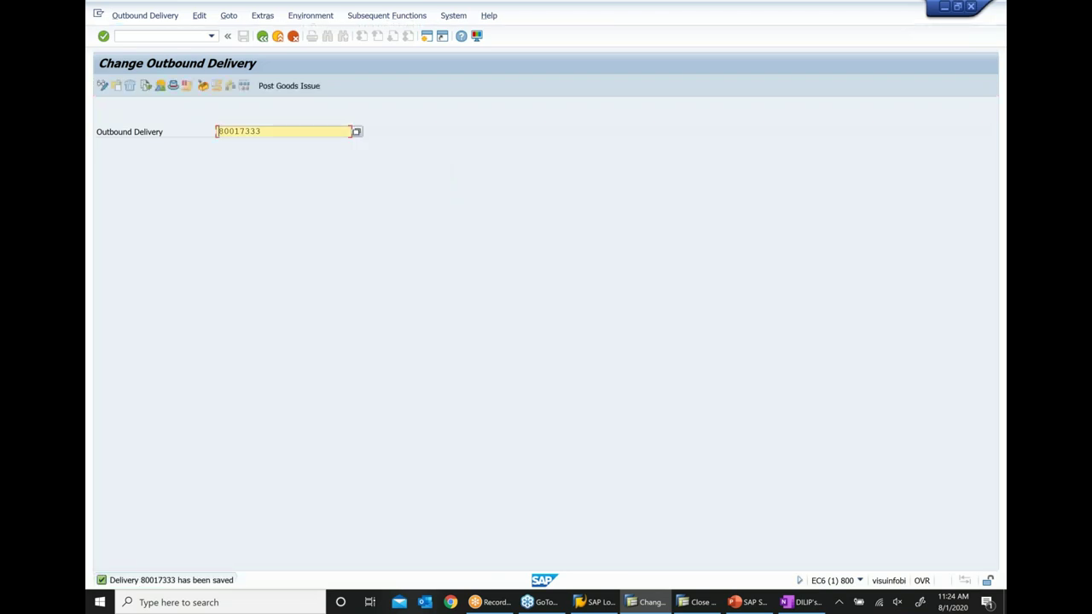
pyautogui.click(693, 604)
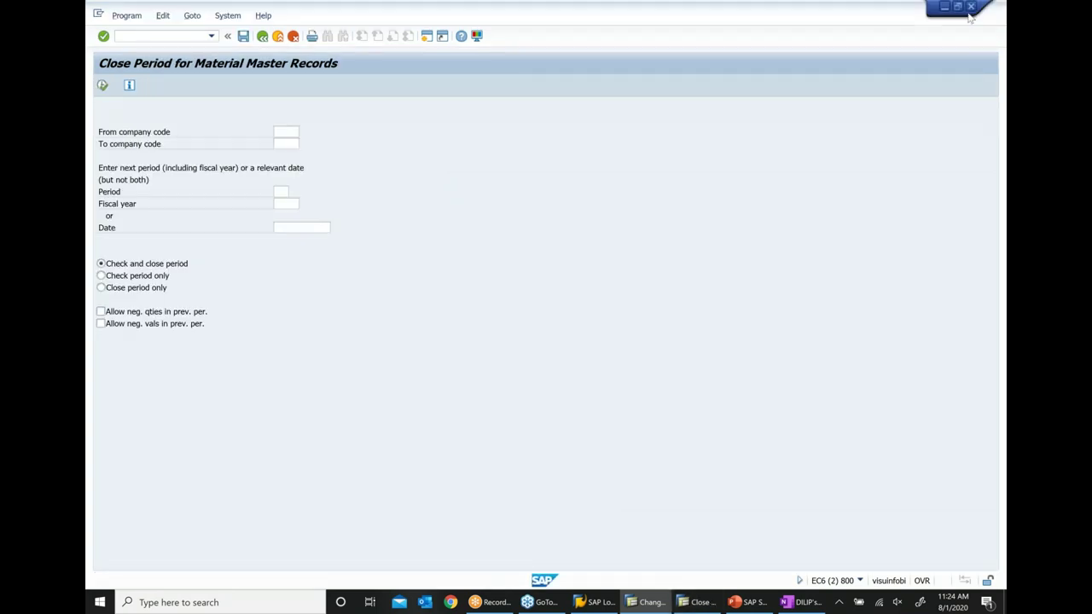
pyautogui.hotkey('alt', 'F4')
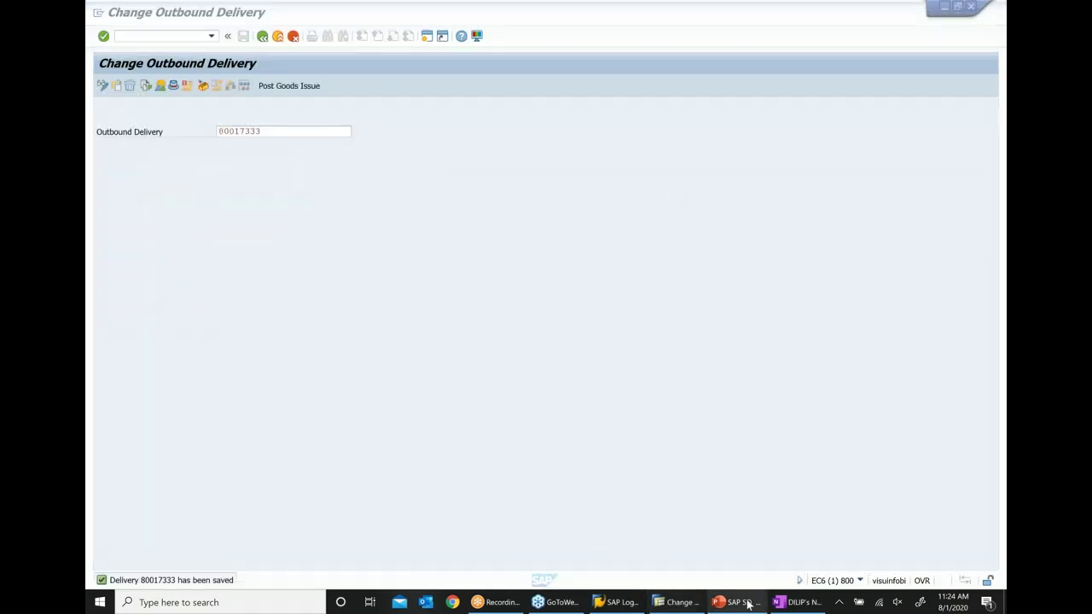
# Switch to the OneNote class notes and select the "Creating Billing document … VF01" line.
pyautogui.click(788, 603)
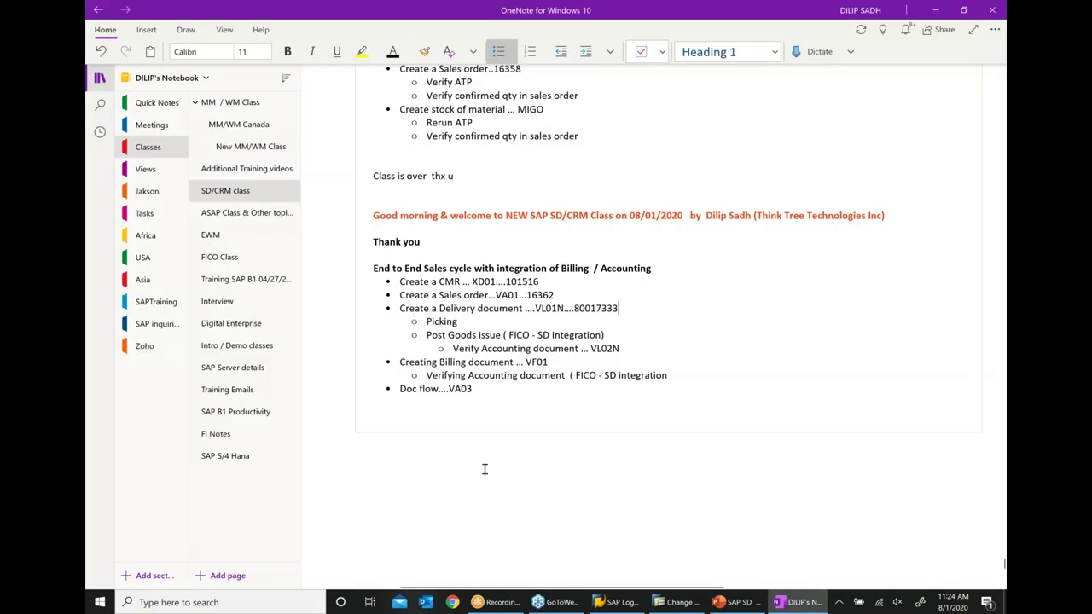
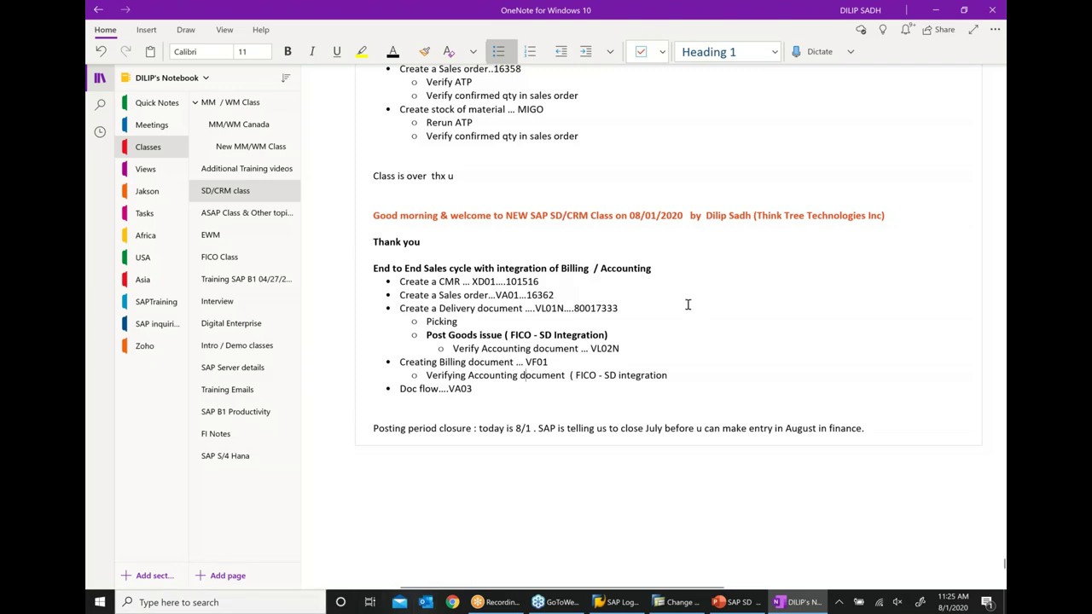
pyautogui.moveTo(400, 363); pyautogui.dragTo(573, 366)
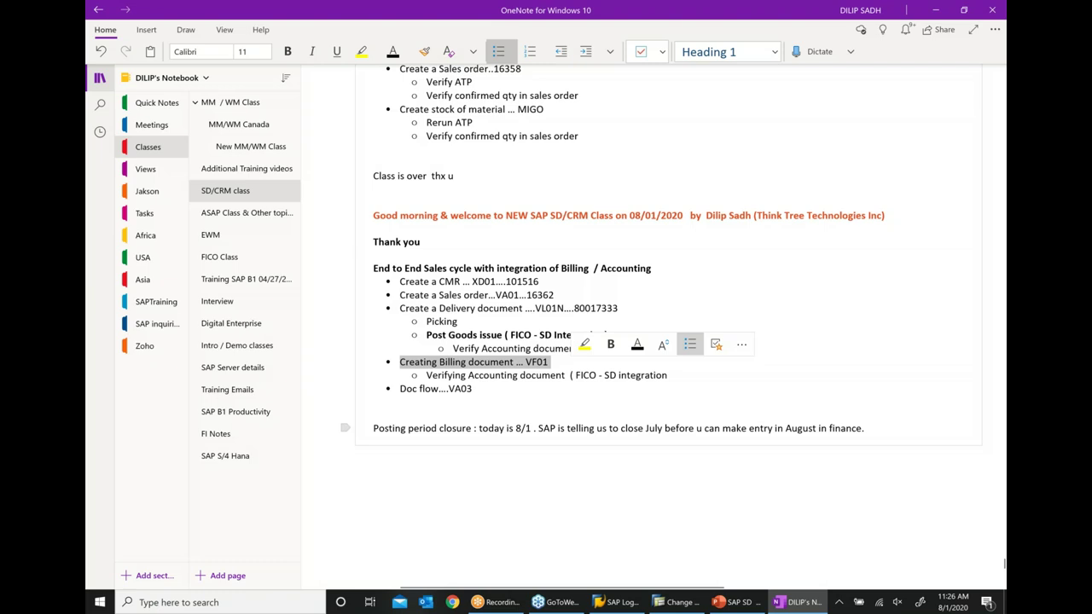
# Switch to SAP, leave the Change Outbound Delivery screen and expand Logistics > Sales and Distribution in the SAP menu tree.
pyautogui.click(680, 604)
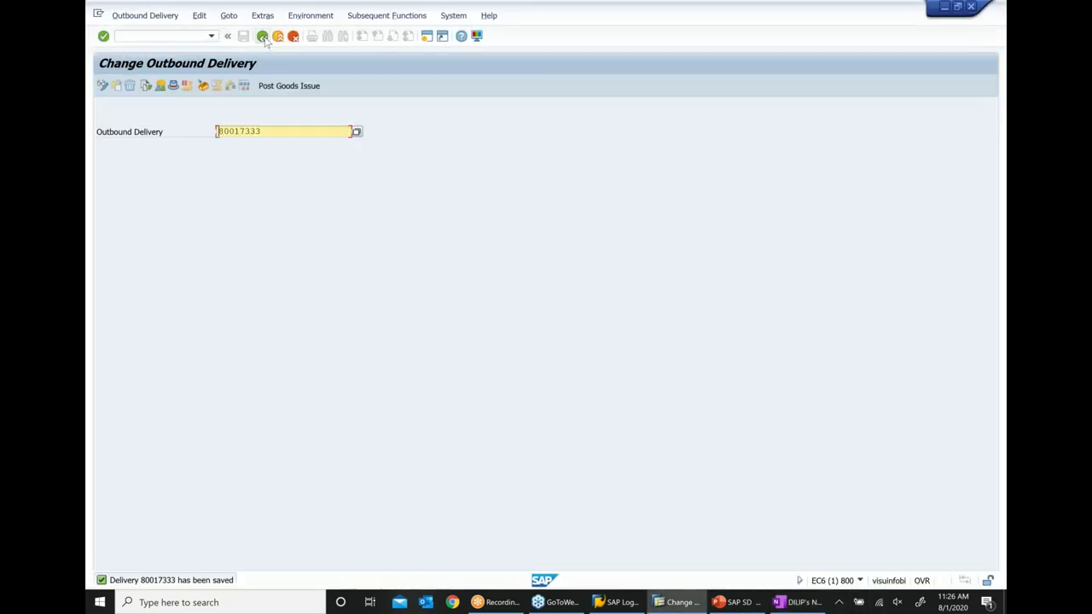
pyautogui.click(262, 36)
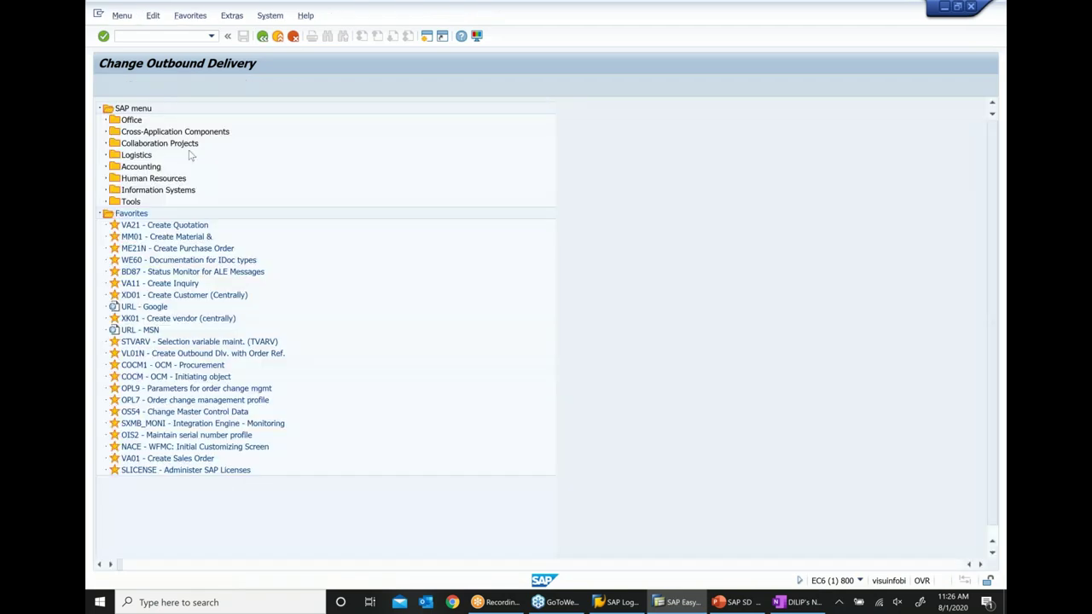
pyautogui.click(112, 158)
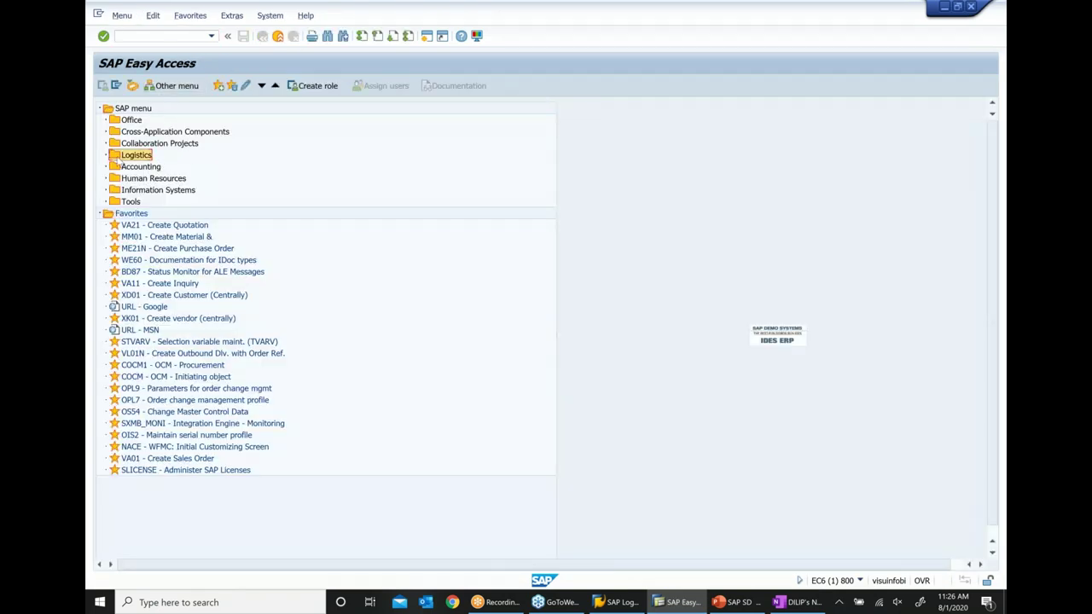
pyautogui.click(106, 156)
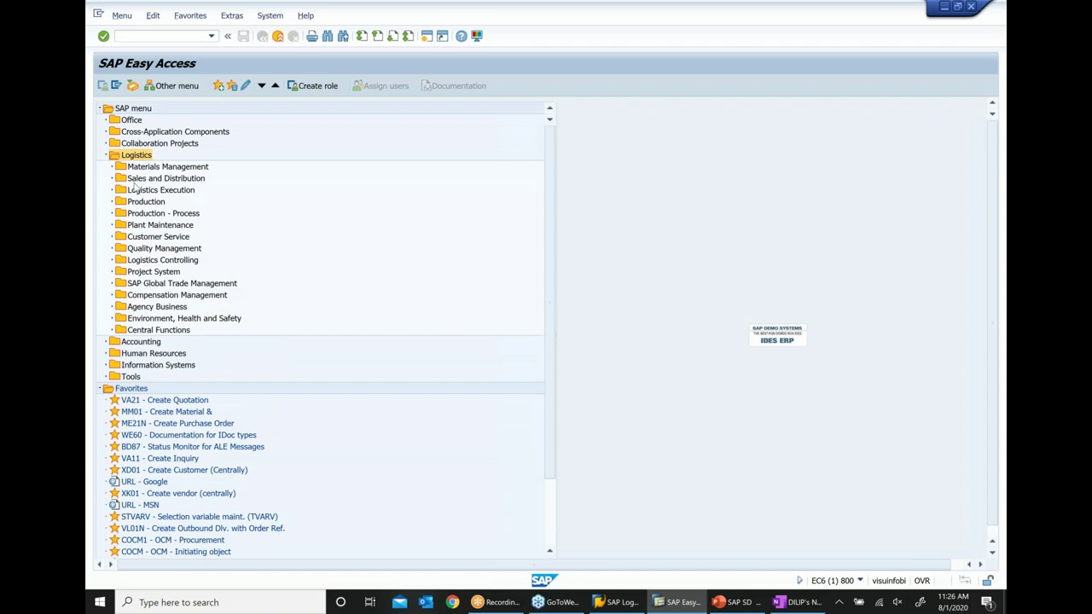
pyautogui.click(120, 178)
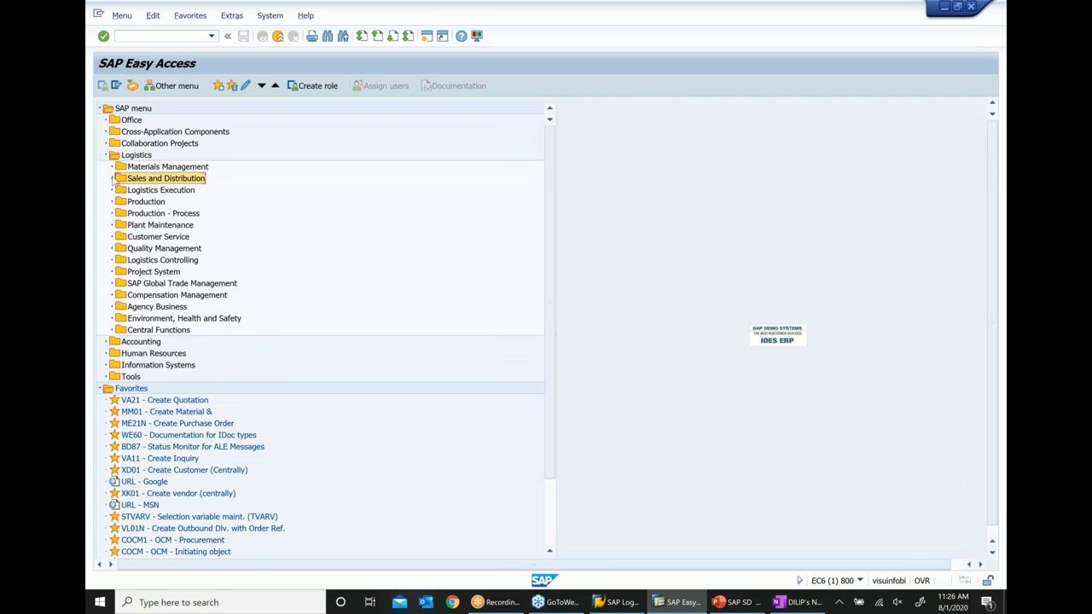
pyautogui.click(112, 178)
# Expand Billing > Billing Document under Sales and Distribution and open transaction VF01 - Create.
pyautogui.click(143, 248)
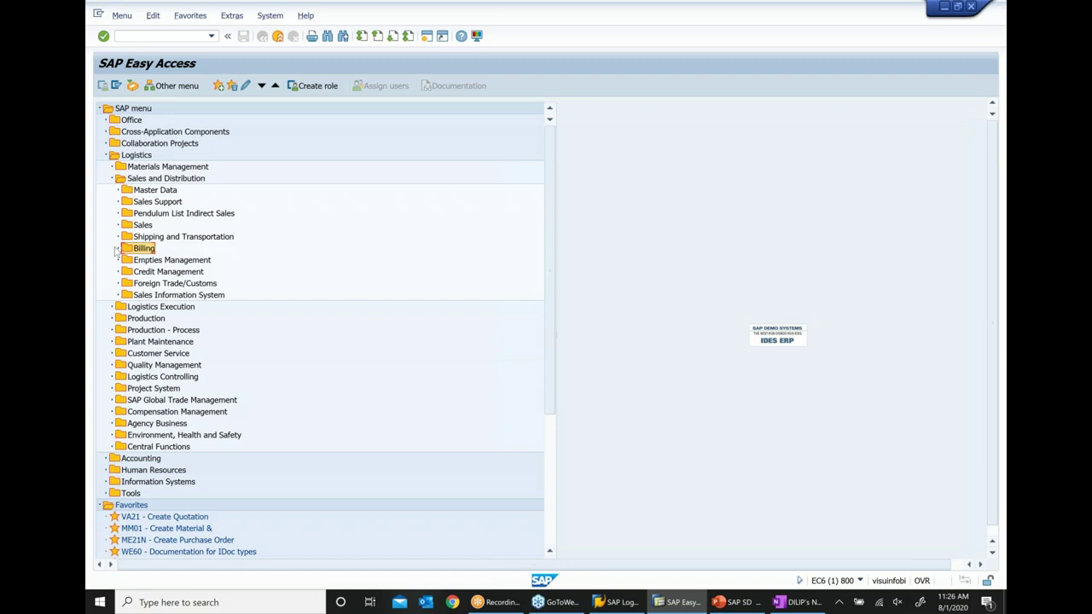
pyautogui.click(118, 248)
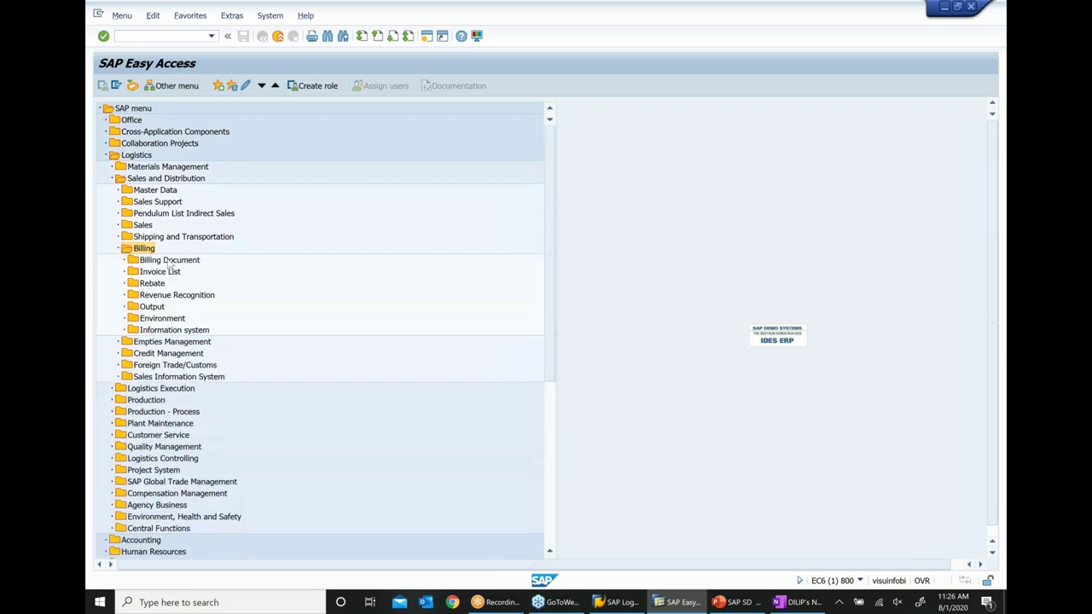
pyautogui.click(169, 261)
pyautogui.click(124, 259)
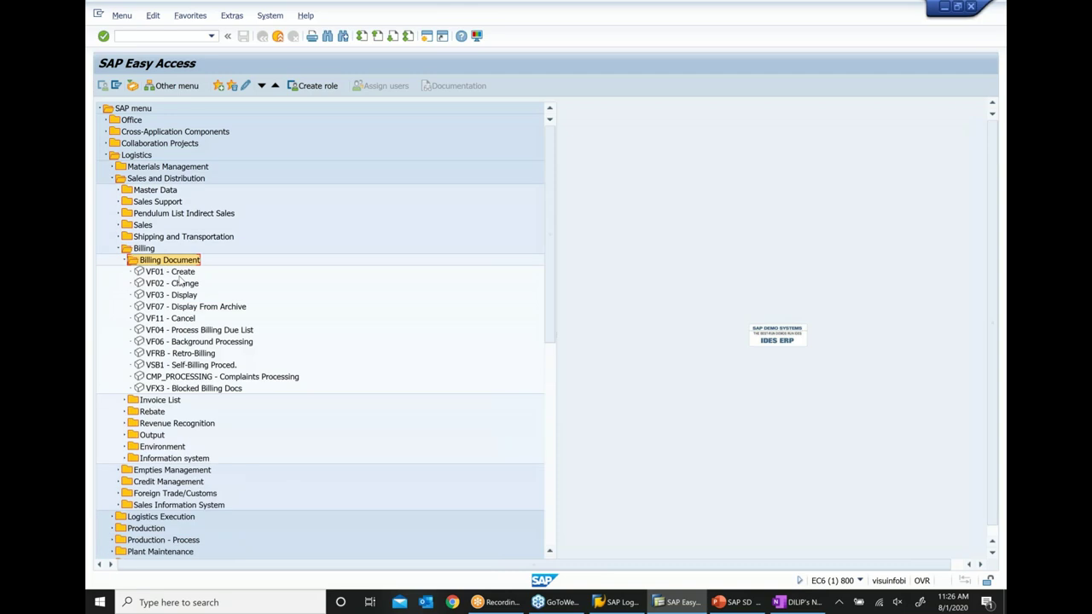
pyautogui.click(180, 272)
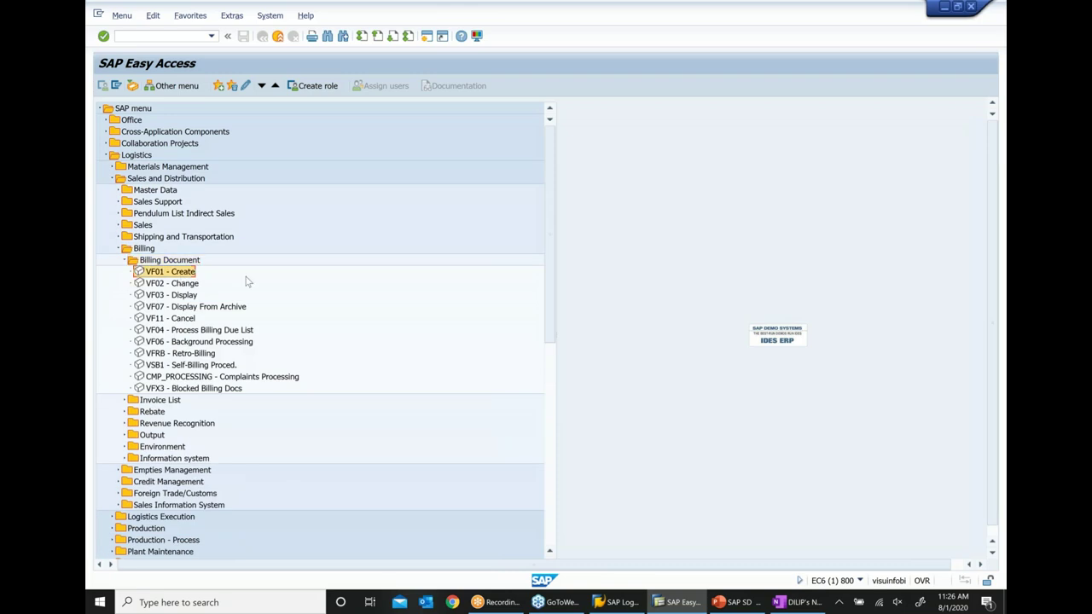
pyautogui.doubleClick(168, 272)
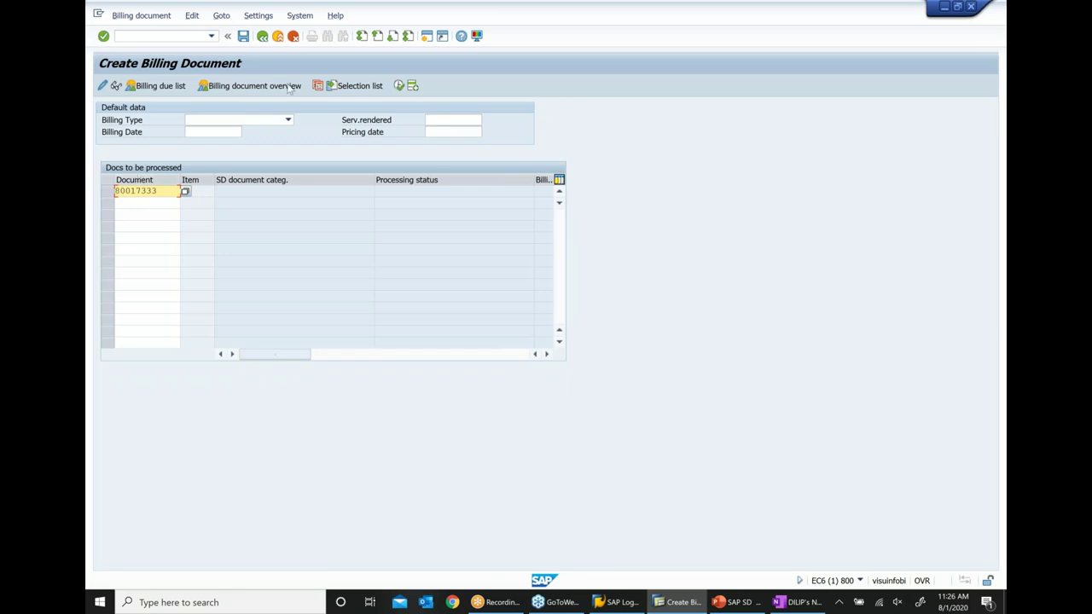
# Create the F2 invoice for the outbound delivery proposed under Docs to be processed and save it.
pyautogui.press('Return')
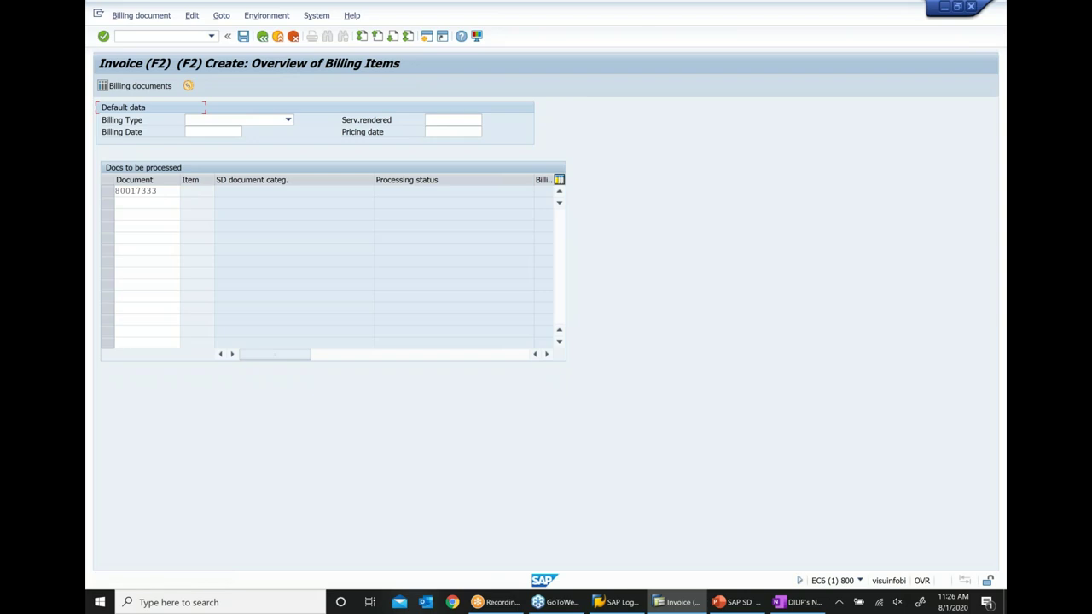
pyautogui.click(244, 37)
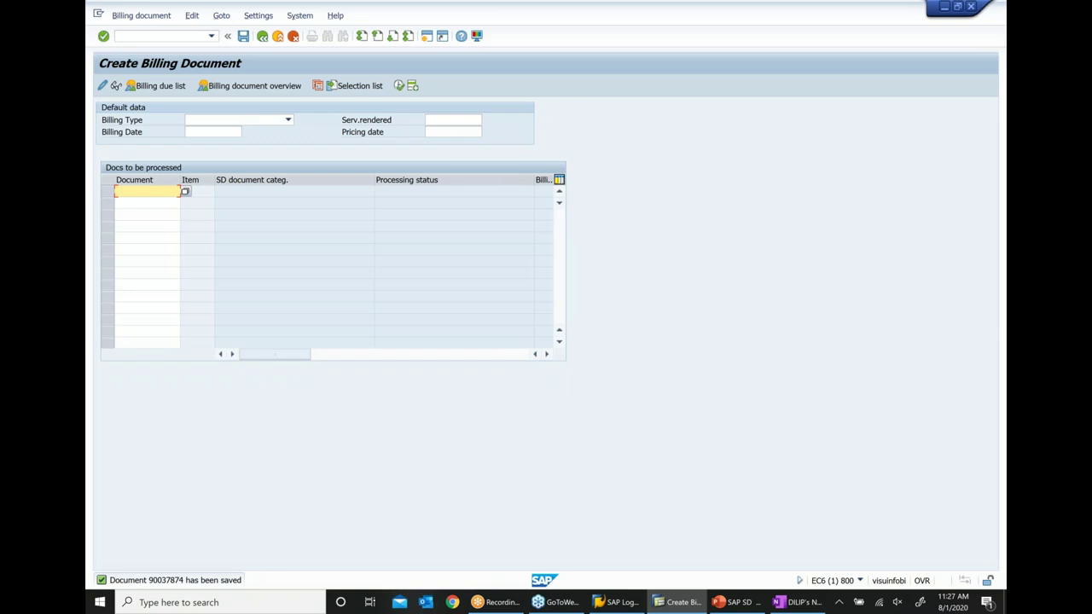
# Switch to the OneNote class notes and select the "Doc flow….VA03" line.
pyautogui.click(782, 603)
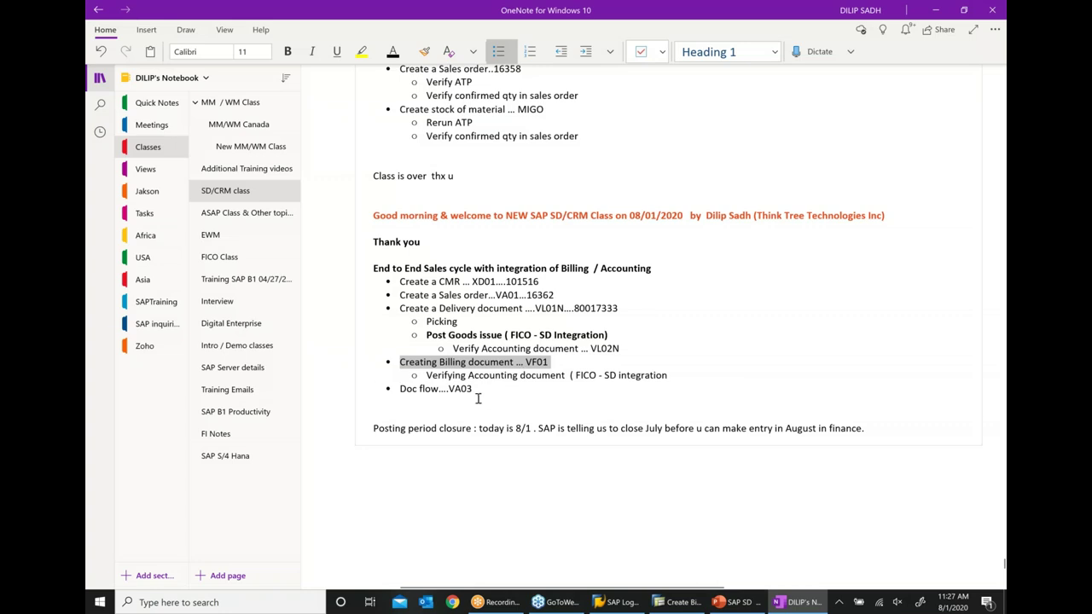
pyautogui.moveTo(475, 389); pyautogui.dragTo(396, 390)
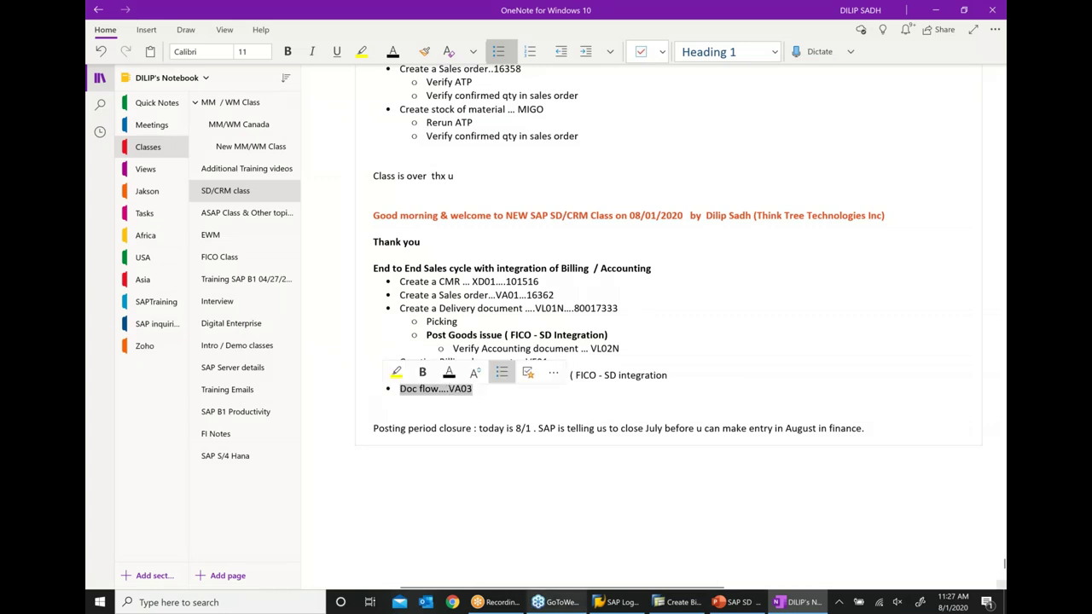
# Return to SAP, open transaction VA03, display the sales order's document flow and select its accounting document entry.
pyautogui.click(676, 602)
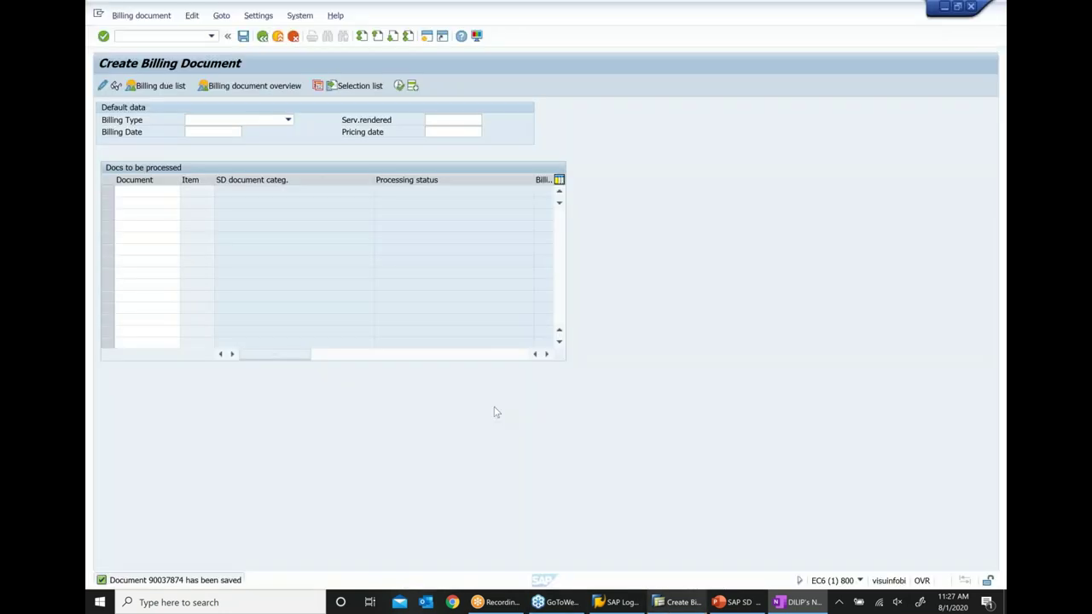
pyautogui.click(151, 38)
pyautogui.write('/nvf01')
pyautogui.press('Return')
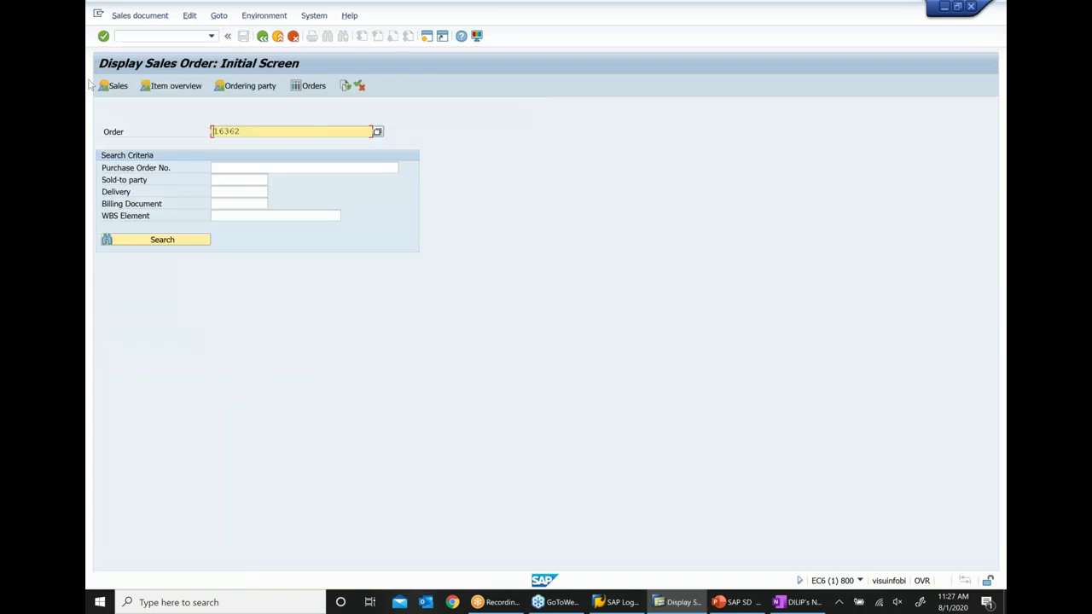
pyautogui.click(344, 86)
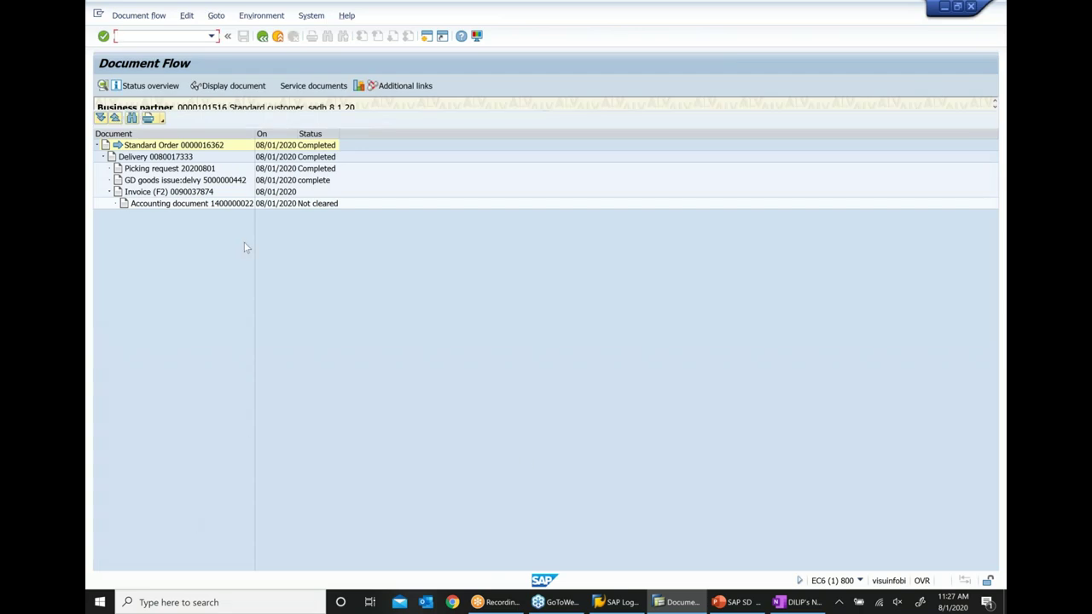
pyautogui.click(188, 209)
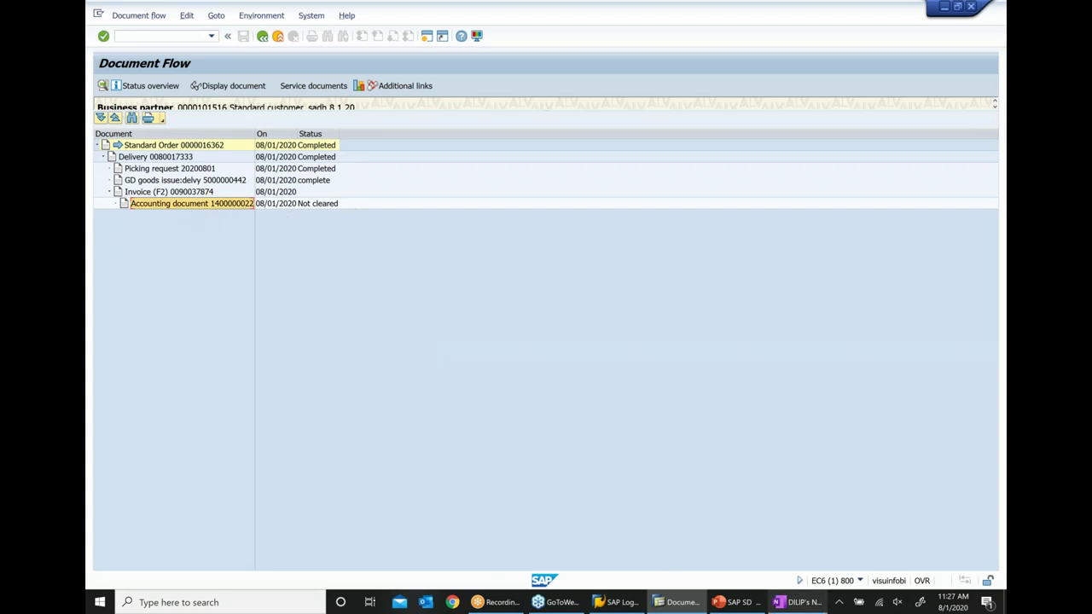
# Review "accounting document" on PowerPoint's Billing Documents slide, and return to SAP to select the GD goods issue entry in the document flow.
pyautogui.click(739, 603)
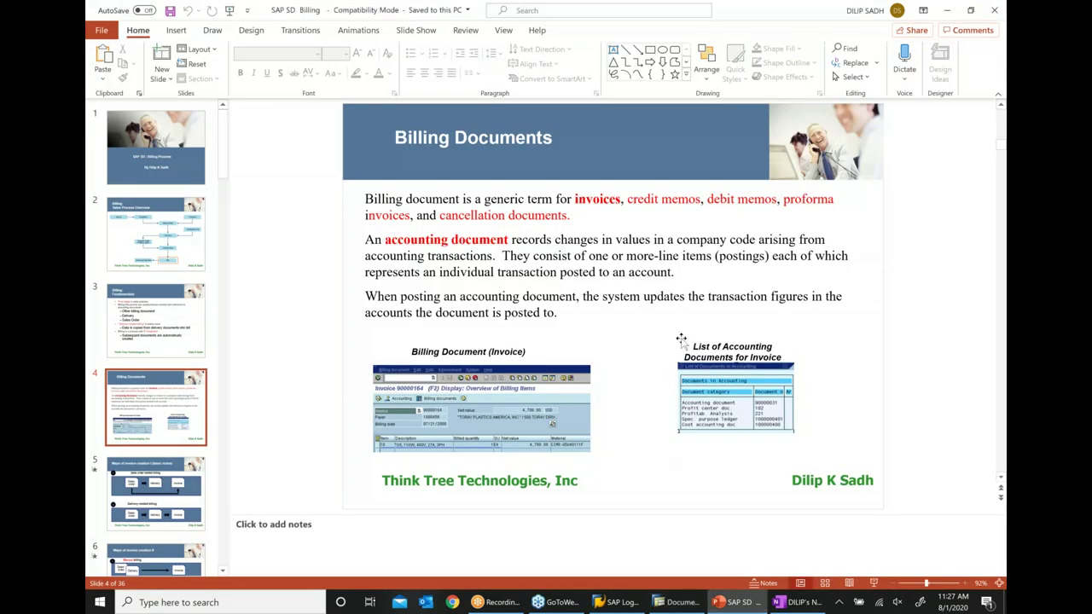
pyautogui.click(466, 243)
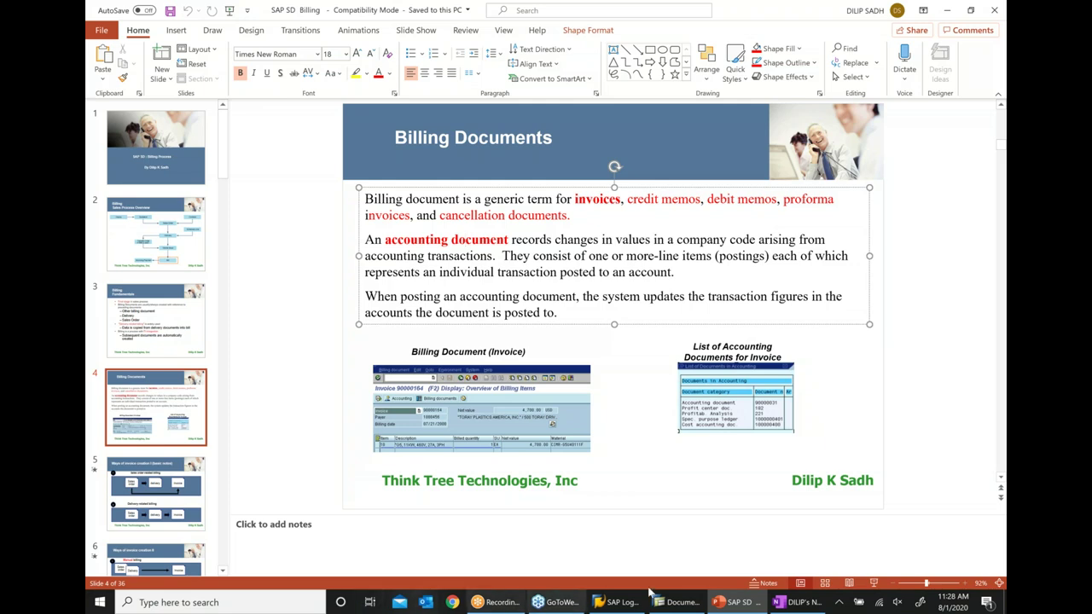
pyautogui.click(685, 606)
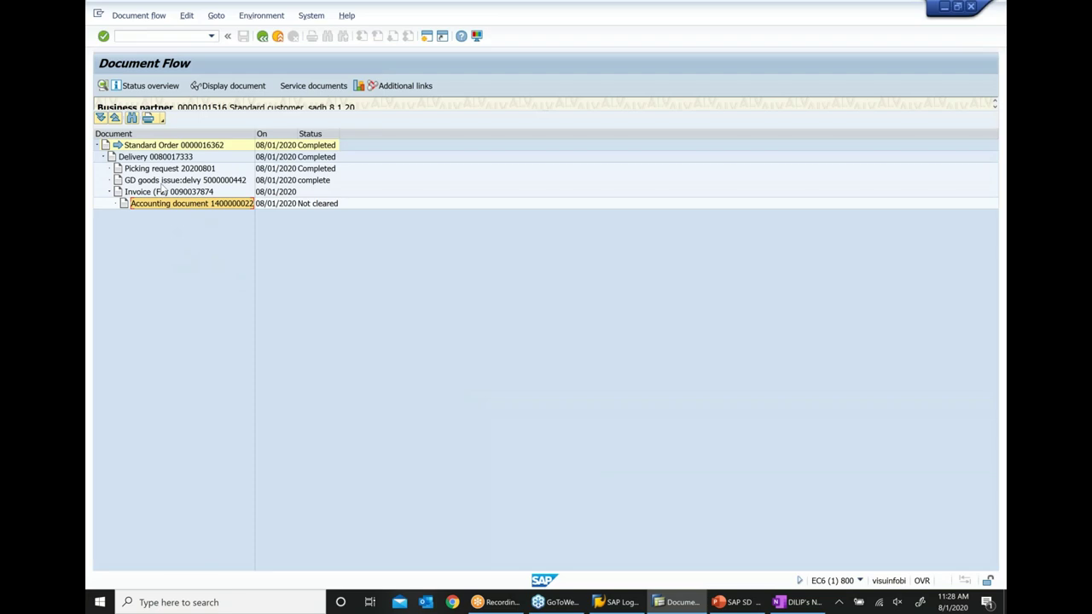
pyautogui.click(162, 182)
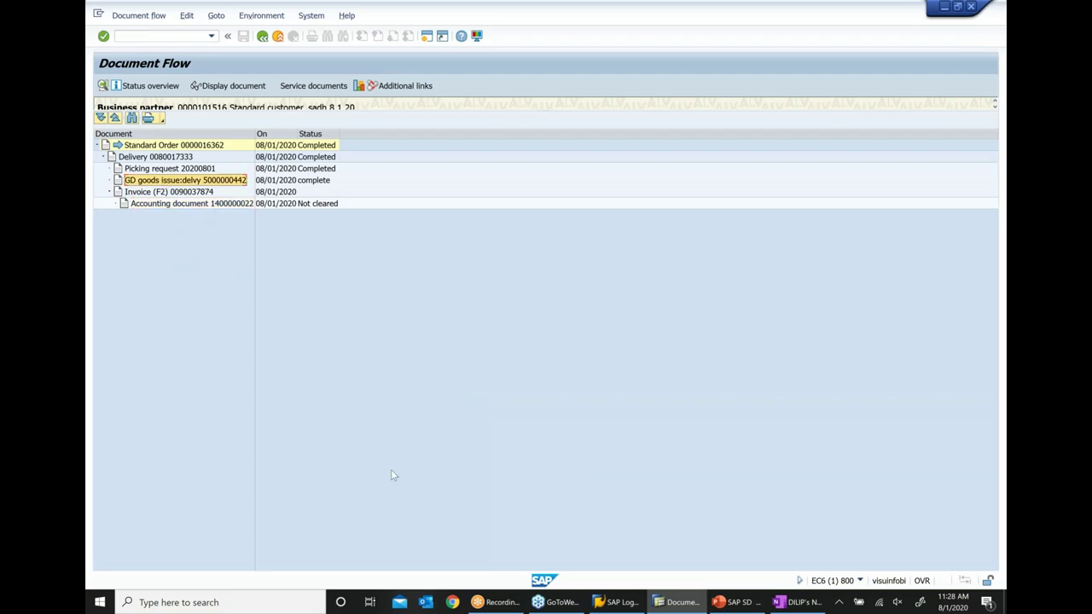
# Switch to the OneNote class notes and color "FICO - SD Integration)" orange-red in the Post Goods issue line.
pyautogui.click(732, 603)
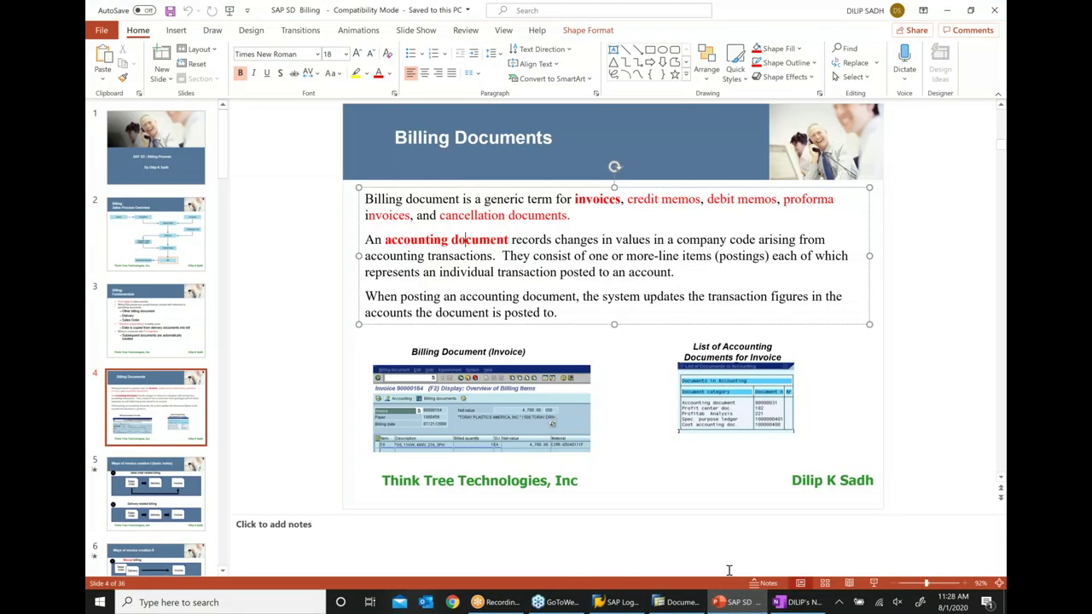
pyautogui.click(798, 603)
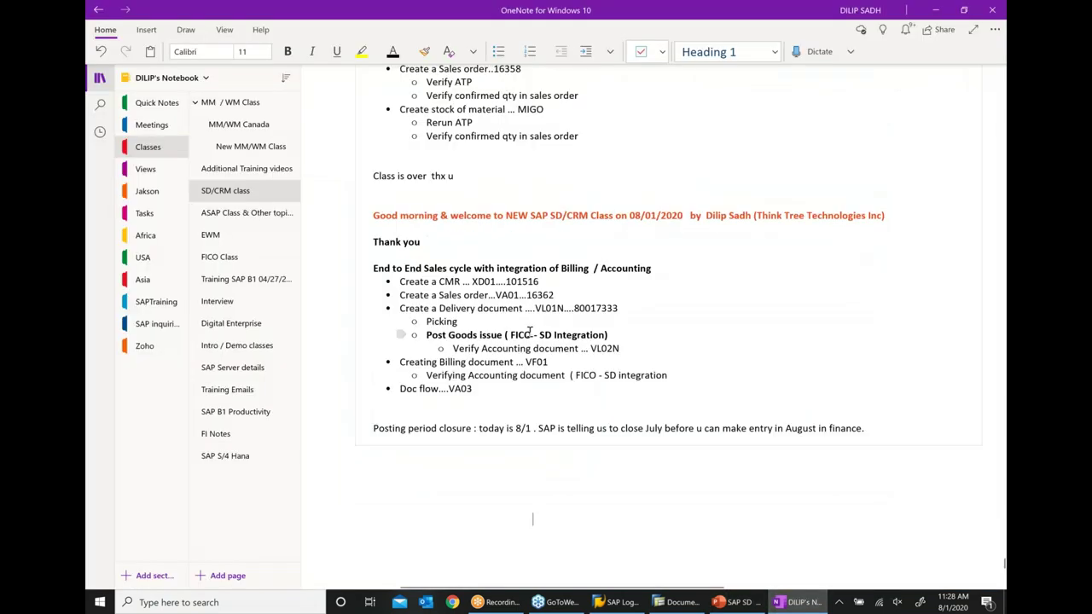
pyautogui.moveTo(510, 336); pyautogui.dragTo(623, 339)
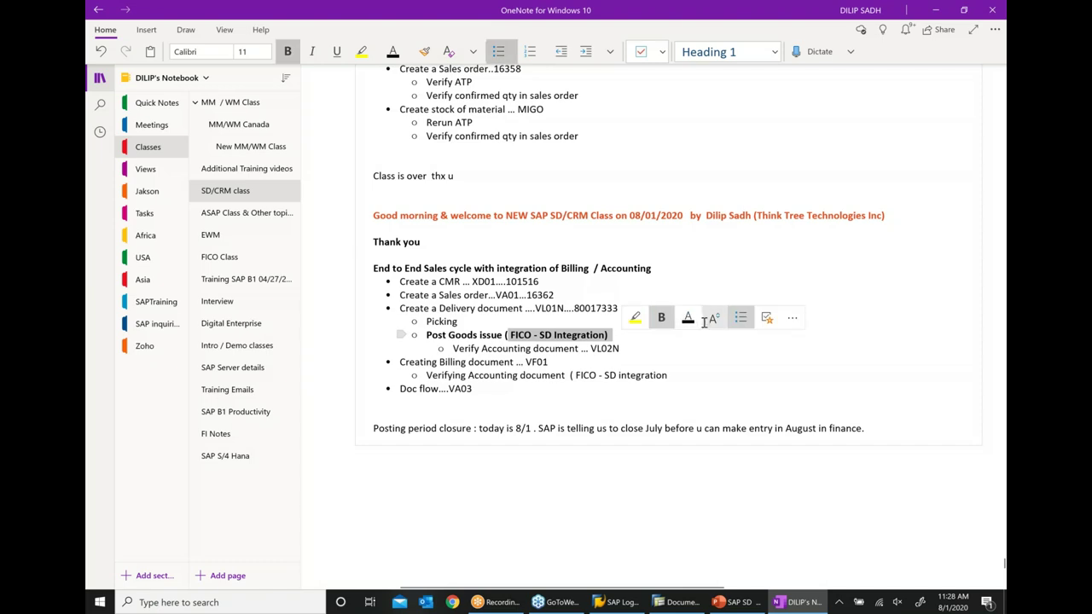
pyautogui.click(700, 320)
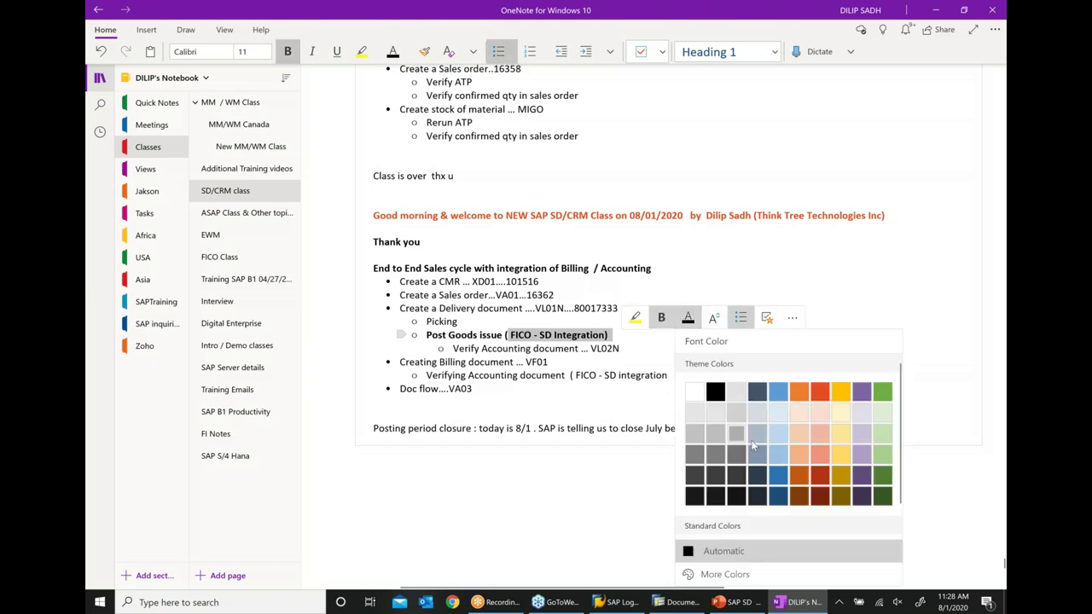
pyautogui.click(819, 391)
# Make "( FICO - SD integration" bold and orange-red in the Verifying Accounting document line and add the missing closing parenthesis.
pyautogui.click(584, 376)
pyautogui.click(568, 376)
pyautogui.press('Delete')
pyautogui.moveTo(568, 375); pyautogui.dragTo(684, 367)
pyautogui.click(714, 351)
pyautogui.click(741, 352)
pyautogui.click(677, 376)
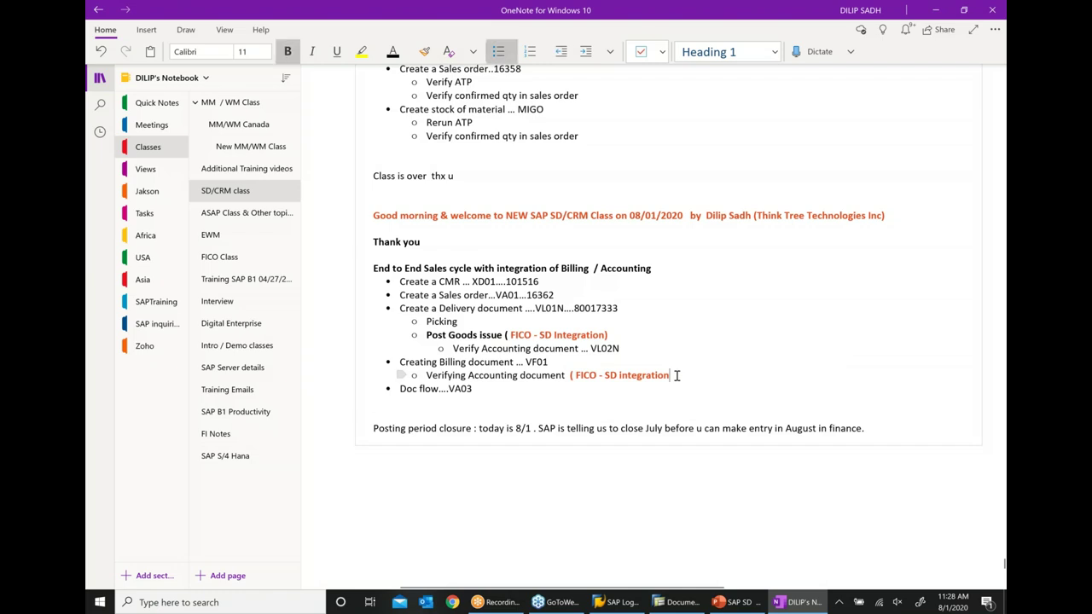
pyautogui.write(')')
pyautogui.click(443, 362)
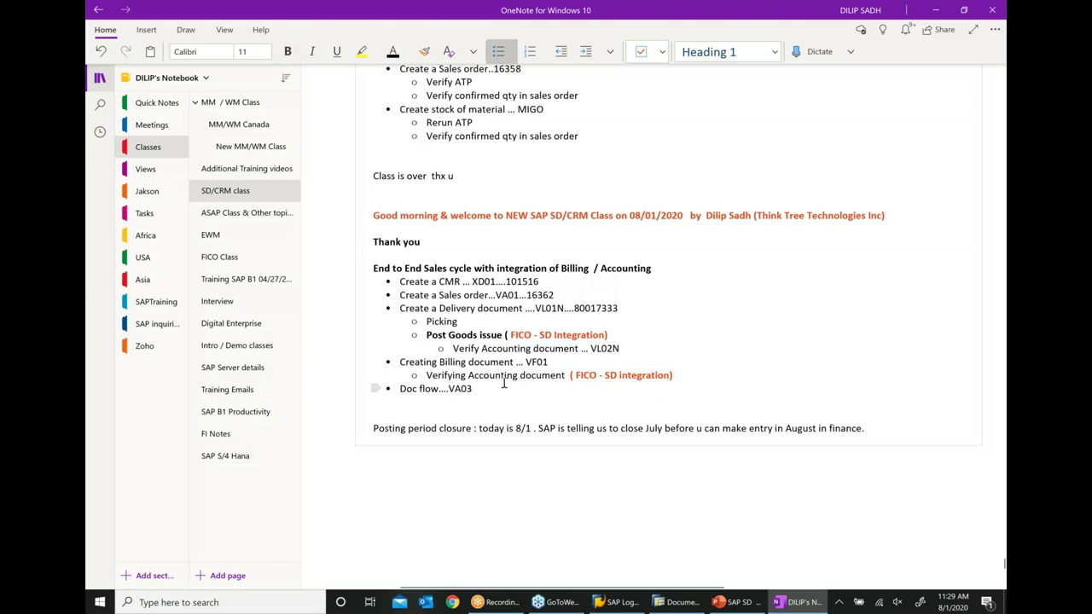
# Return to SAP and examine the goods issue's material document: posting date, material slip, name, quantity and material.
pyautogui.click(680, 603)
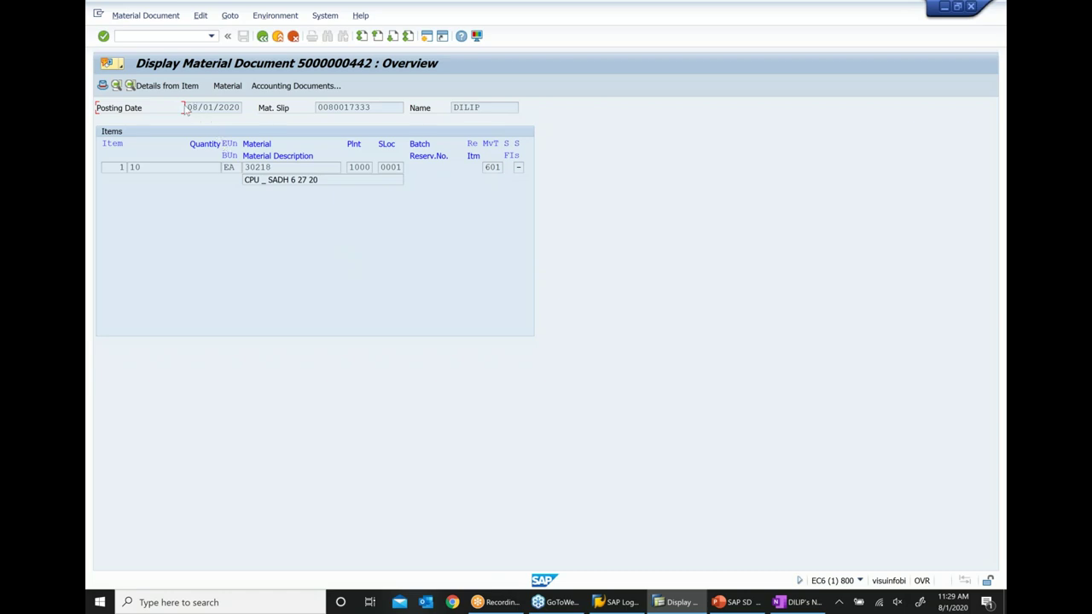
pyautogui.moveTo(185, 107); pyautogui.dragTo(312, 114)
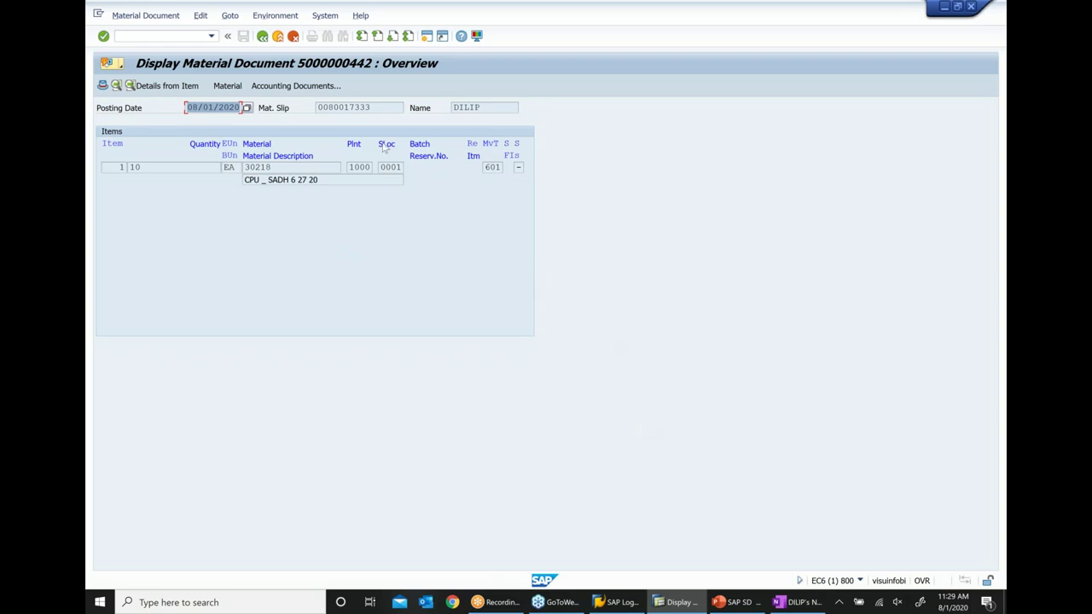
pyautogui.doubleClick(372, 107)
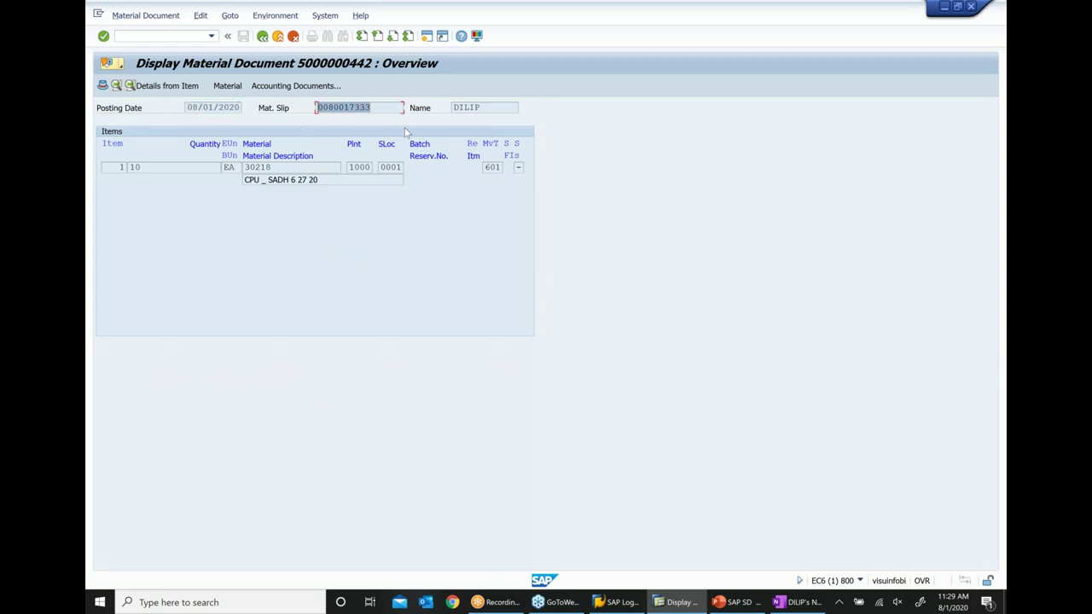
pyautogui.doubleClick(492, 106)
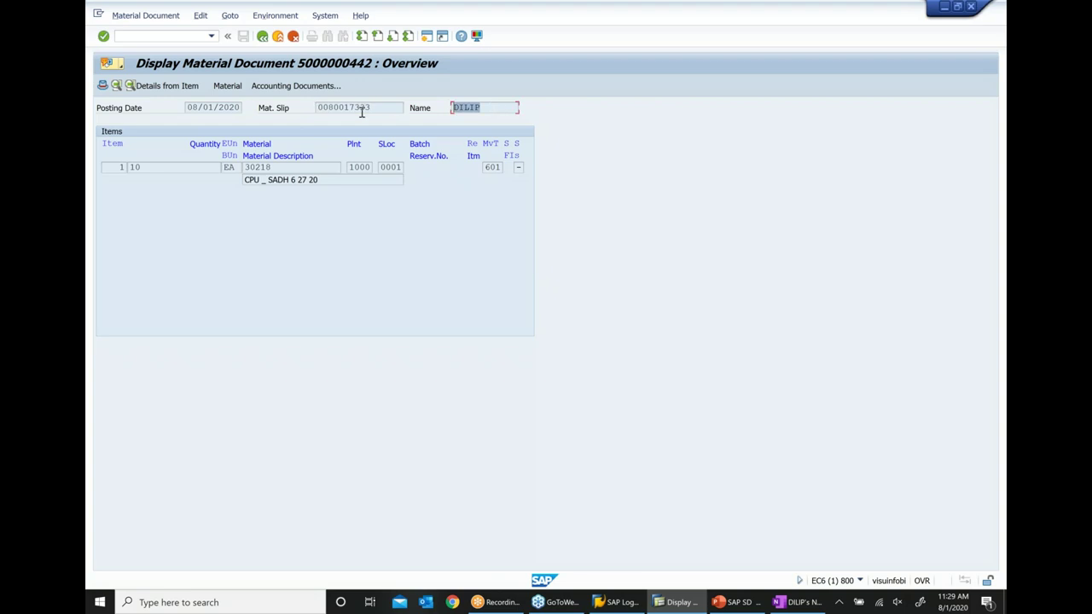
pyautogui.click(217, 167)
pyautogui.doubleClick(264, 167)
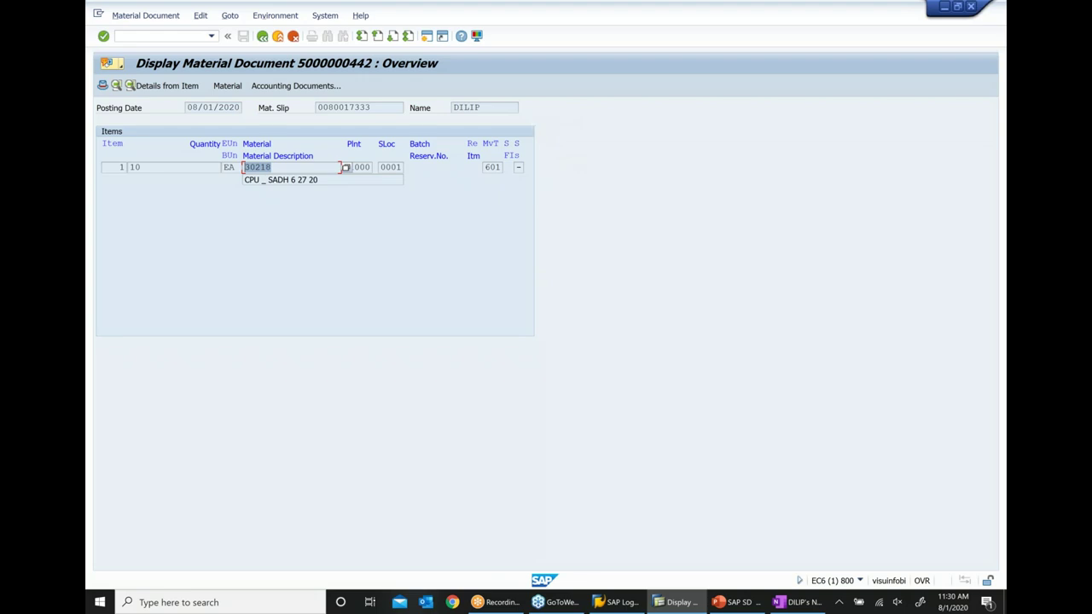
# List the accounting documents of the goods issue's material document and open the Accounting document entry.
pyautogui.click(305, 86)
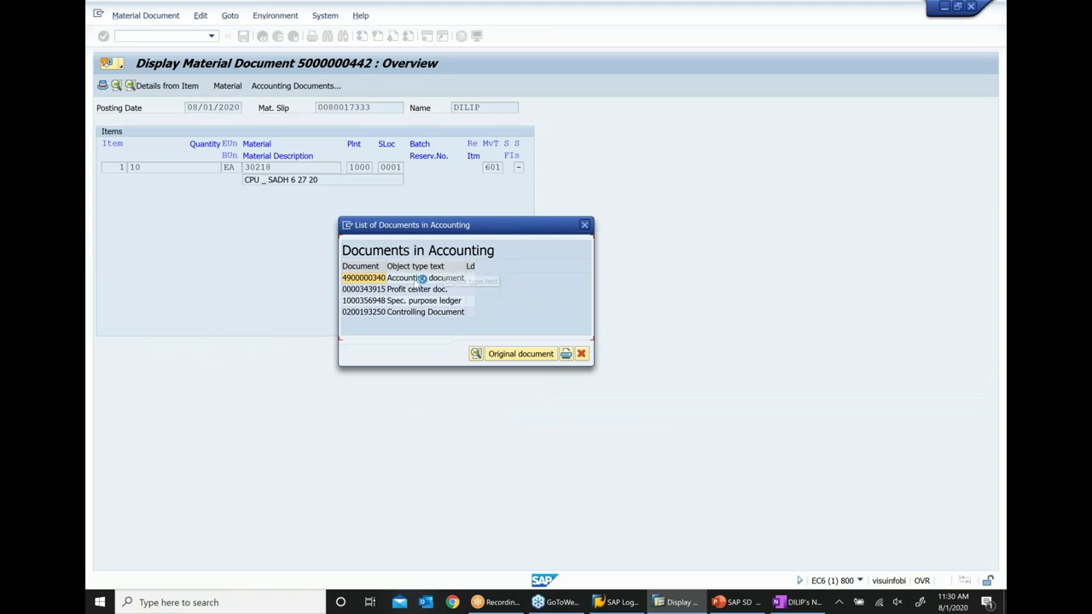
pyautogui.click(414, 283)
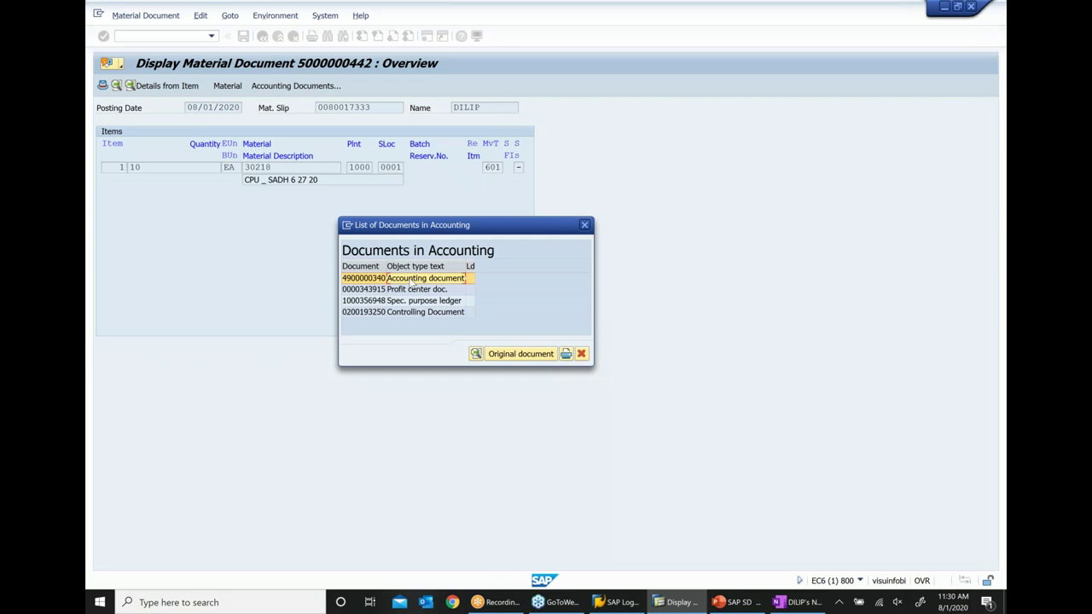
pyautogui.doubleClick(411, 284)
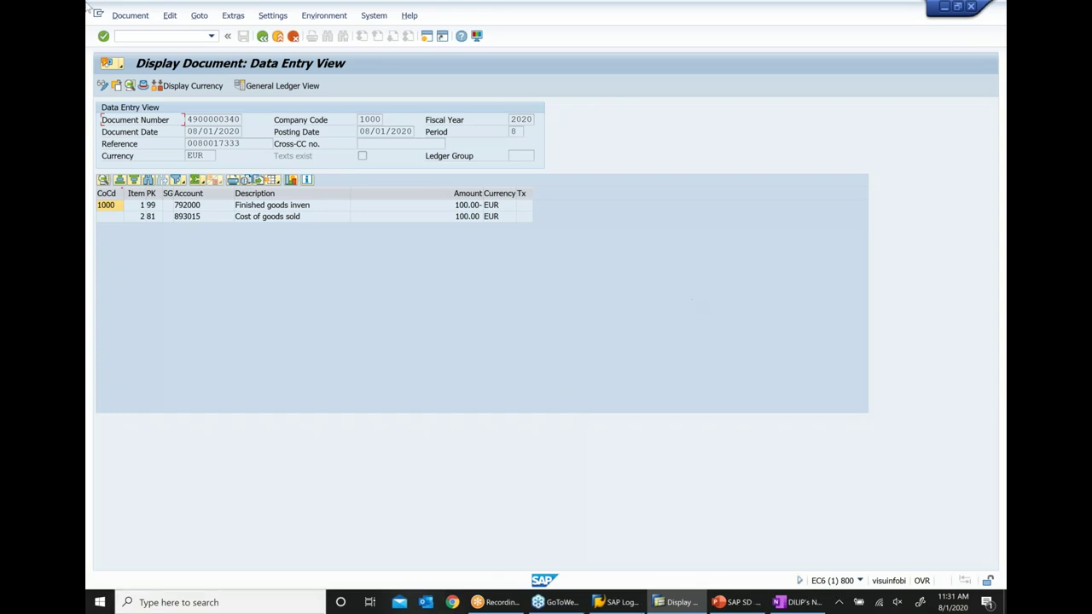
# Examine the Finished goods inven and Cost of goods sold line items: account numbers, descriptions and amounts.
pyautogui.click(242, 208)
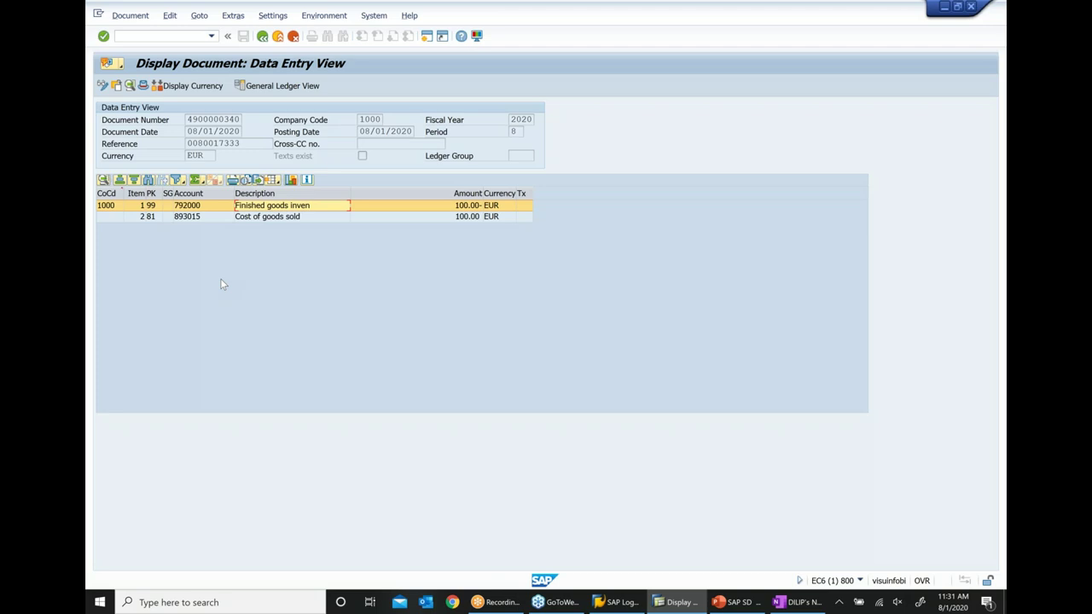
pyautogui.click(190, 205)
pyautogui.click(268, 209)
pyautogui.press('Tab')
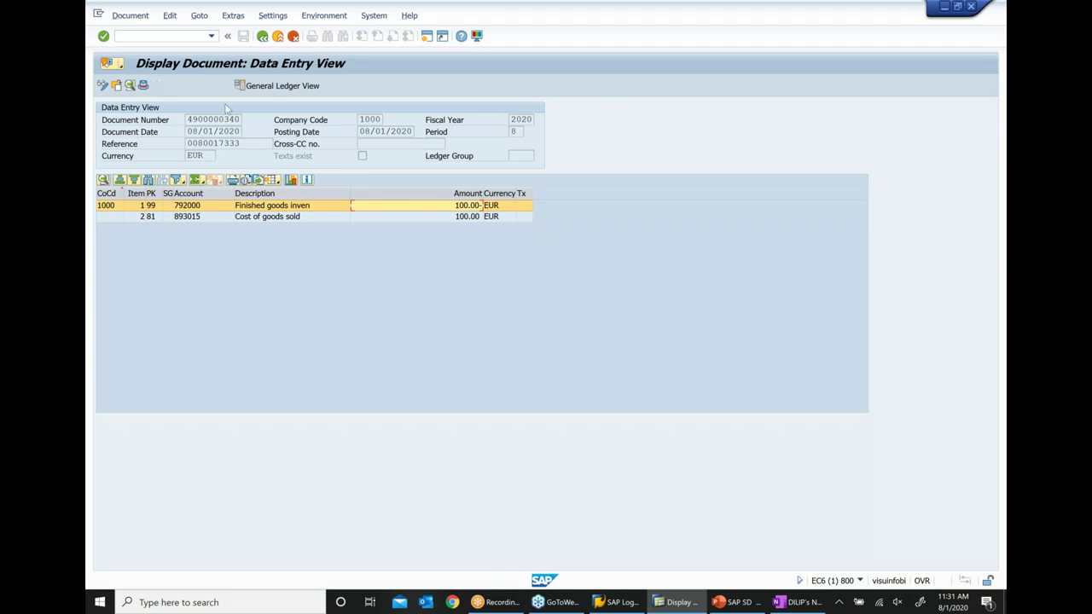
pyautogui.click(194, 218)
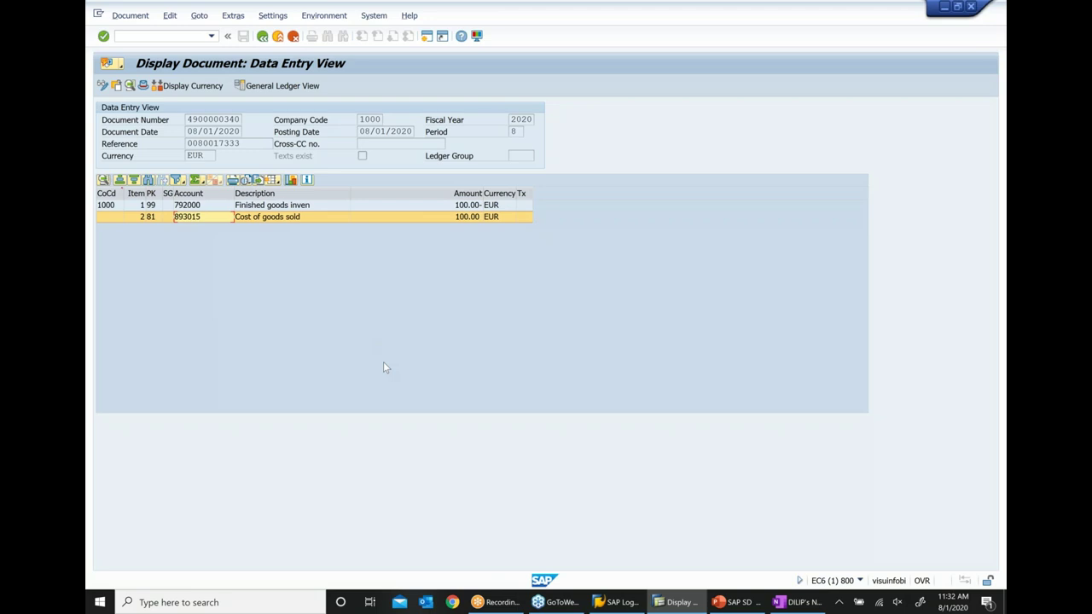
pyautogui.click(467, 219)
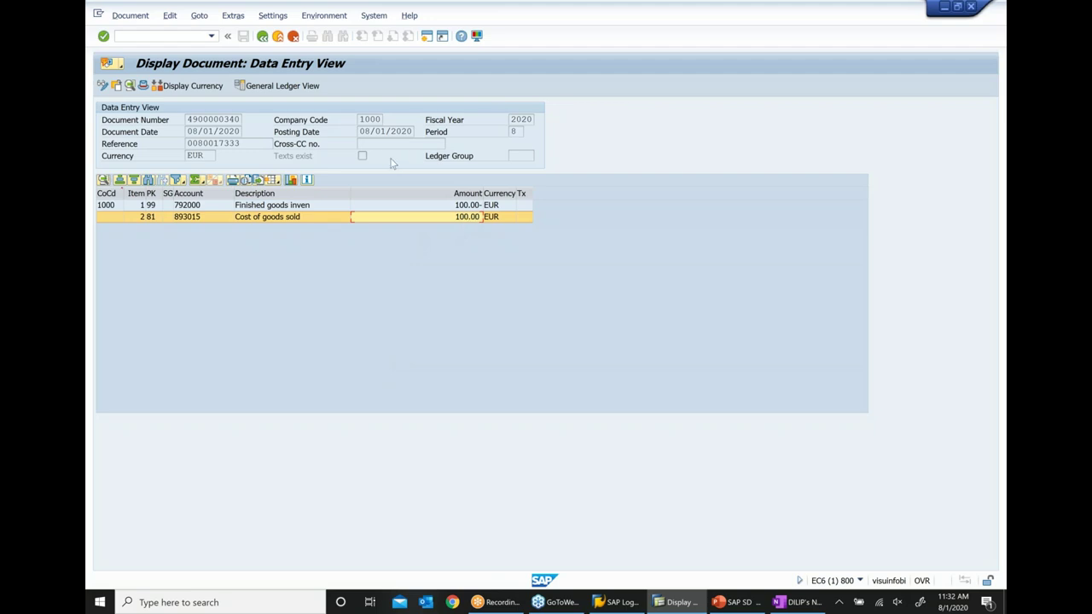
pyautogui.click(288, 207)
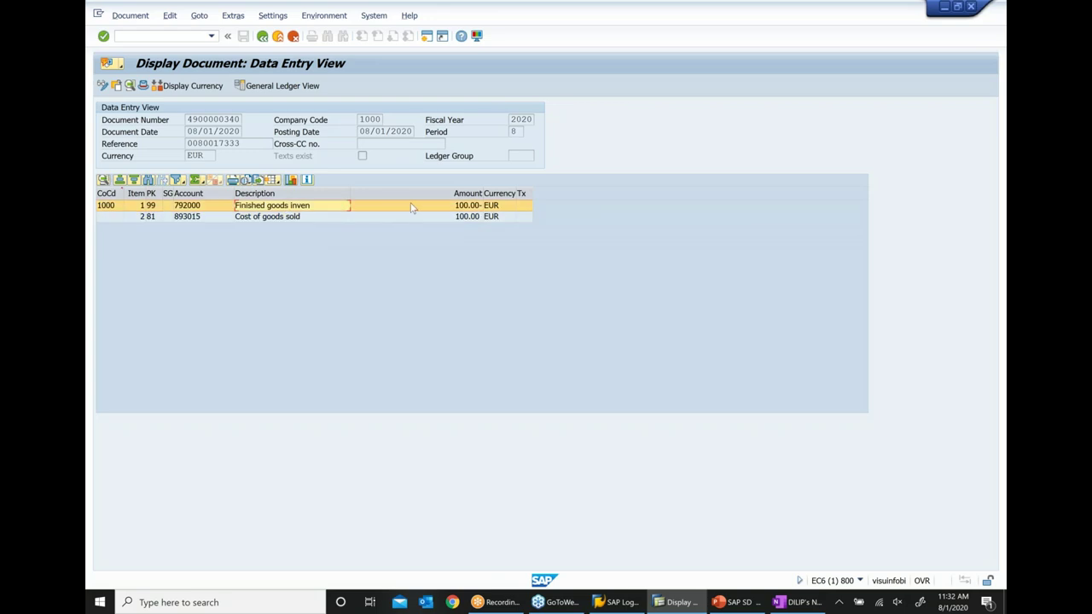
pyautogui.click(431, 209)
pyautogui.click(288, 218)
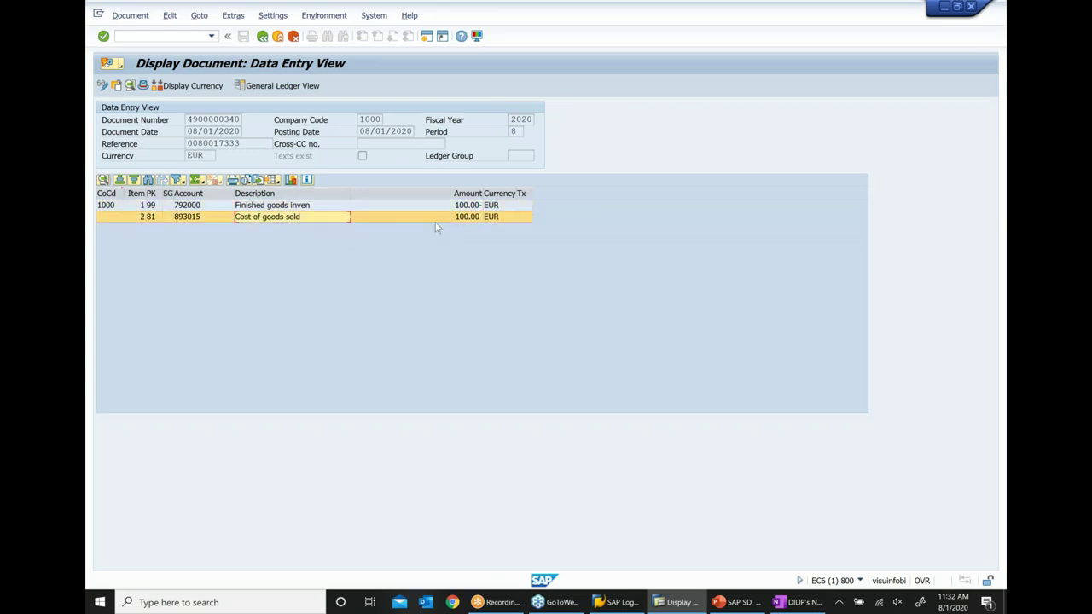
pyautogui.click(450, 220)
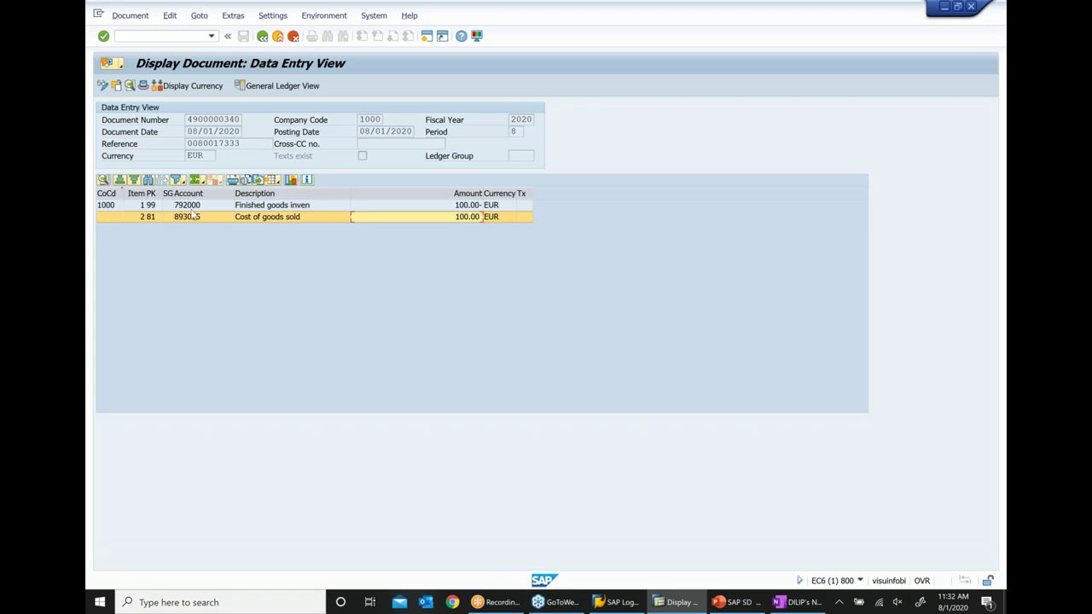
pyautogui.click(290, 209)
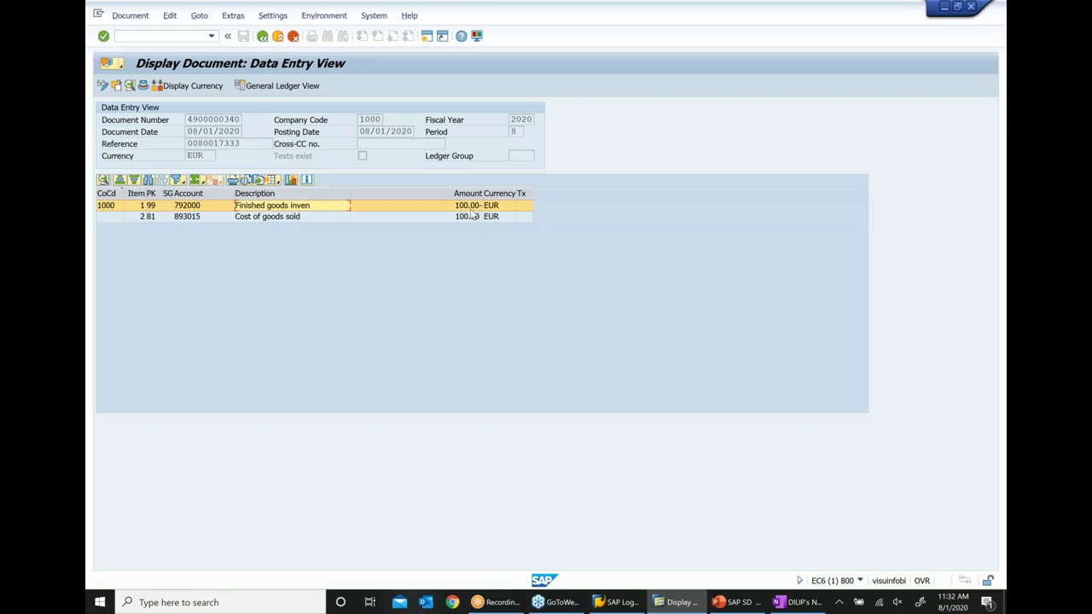
# Switch to the OneNote class notes and start a new line reading "Tcode OBYC" below the posting period closure note.
pyautogui.click(731, 603)
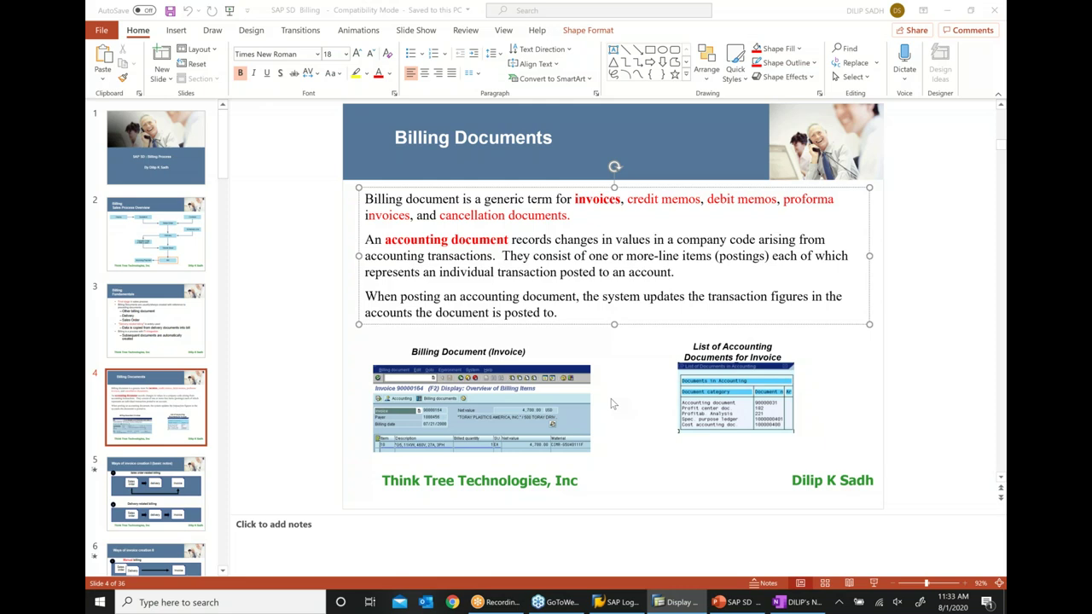
pyautogui.click(800, 603)
pyautogui.scroll(-2, 759, 453)
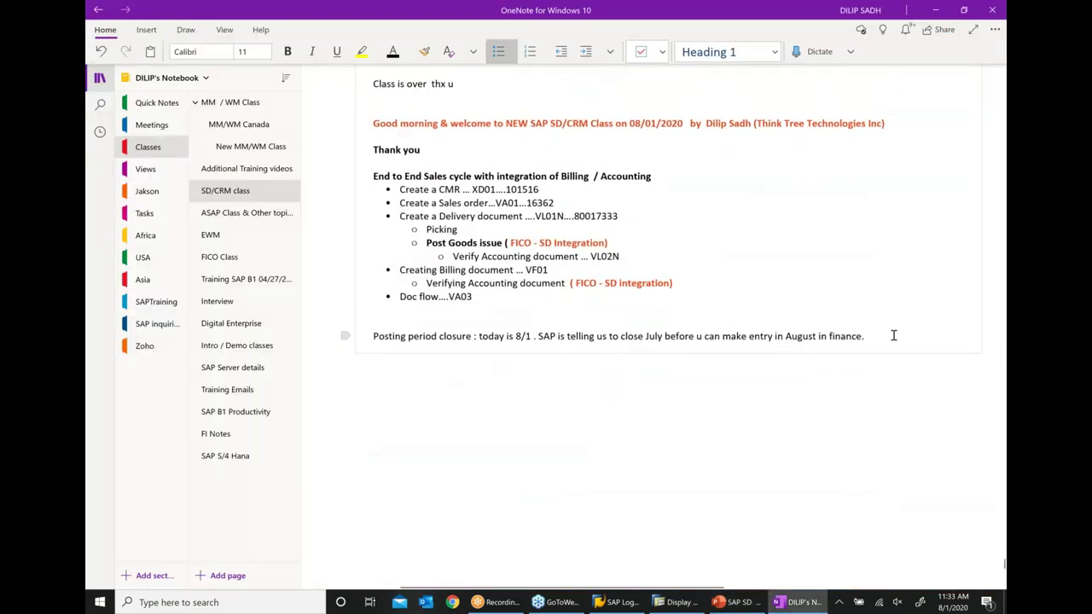
pyautogui.click(893, 336)
pyautogui.press('Return')
pyautogui.press('Return')
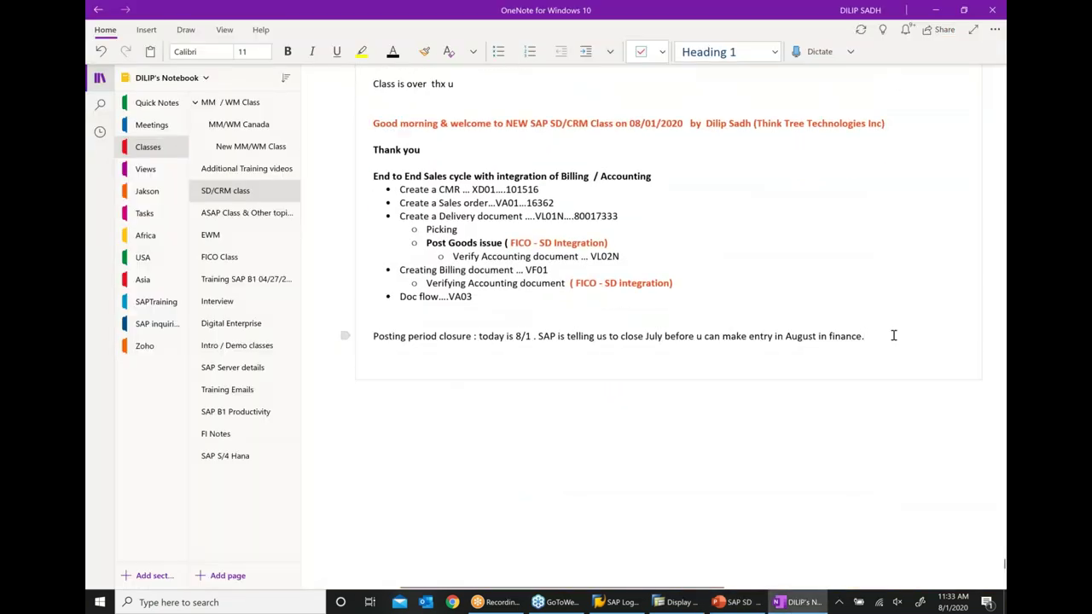
pyautogui.write('T')
pyautogui.press('BackSpace')
pyautogui.write('O')
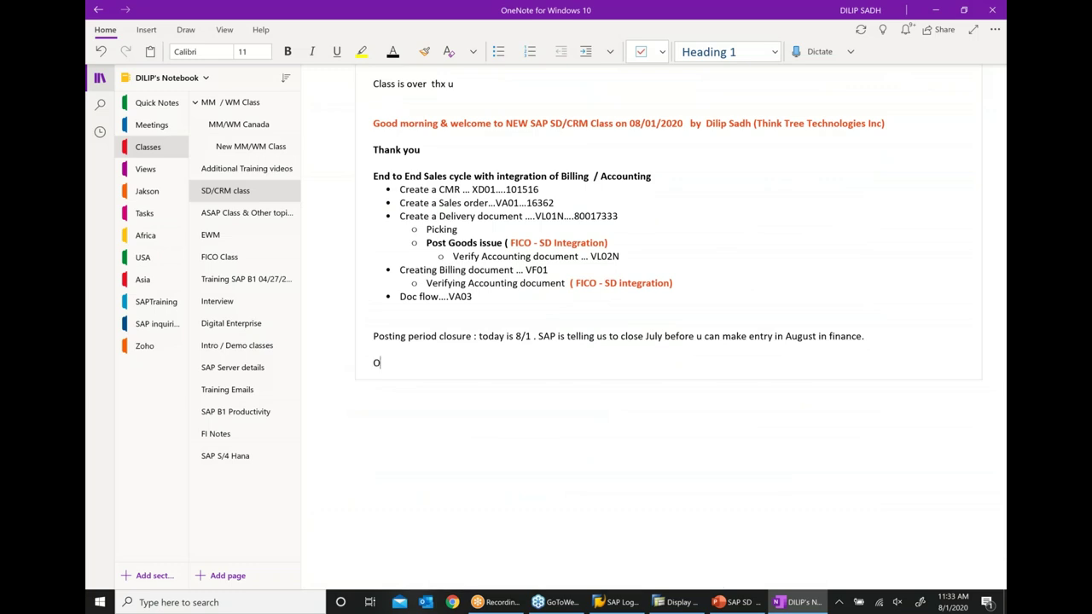
pyautogui.write('BYC')
pyautogui.click(372, 363)
pyautogui.write('t')
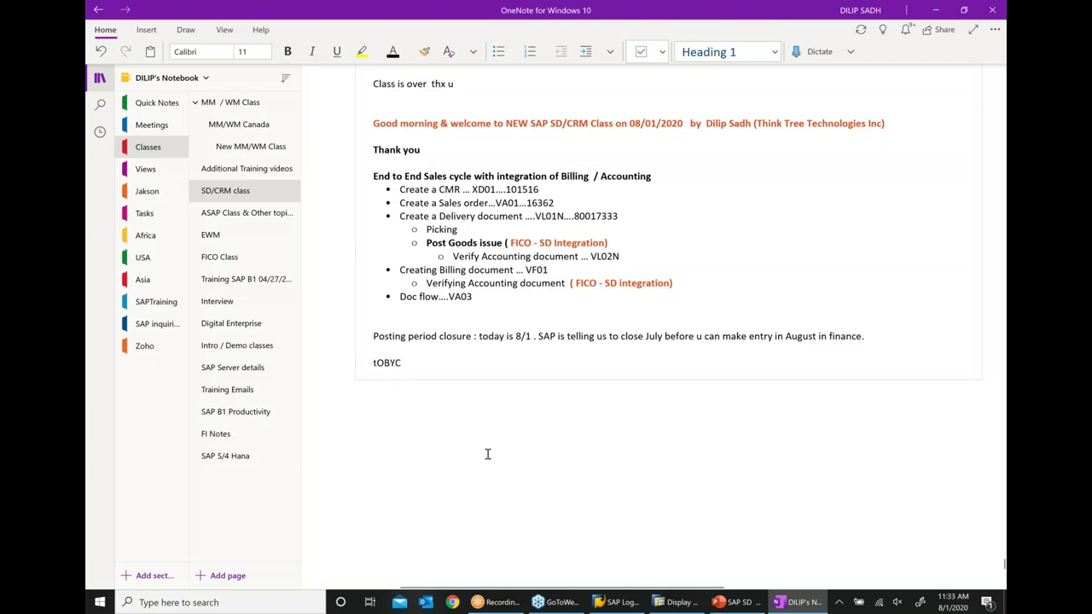
pyautogui.press('BackSpace')
pyautogui.write('Tcode')
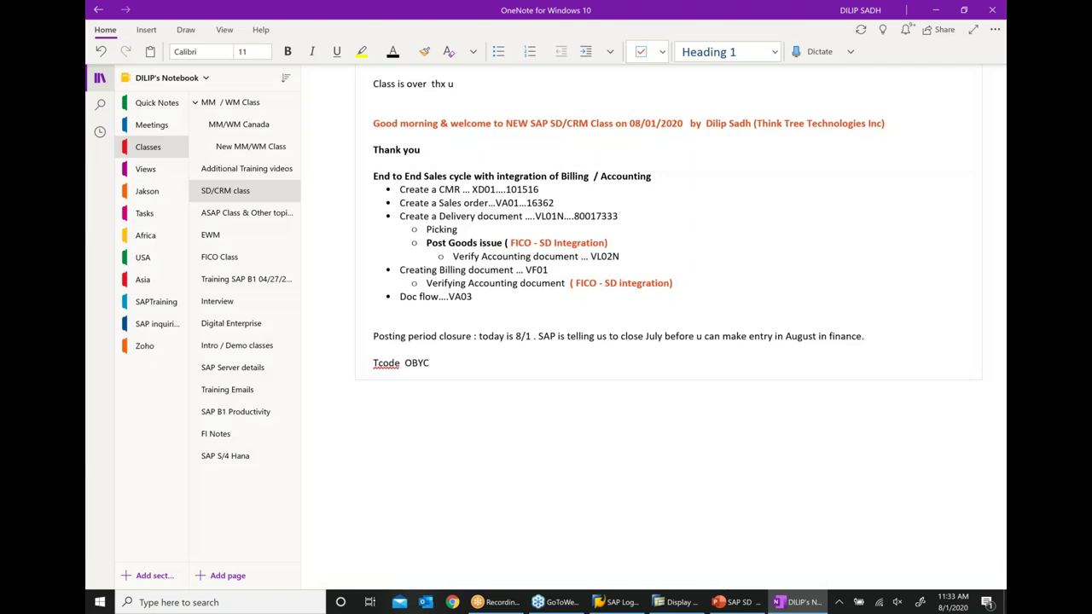
# Continue the Tcode OBYC note with "which is used for Inventory Account determination".
pyautogui.click(471, 364)
pyautogui.write('which is used for l')
pyautogui.write('nventory')
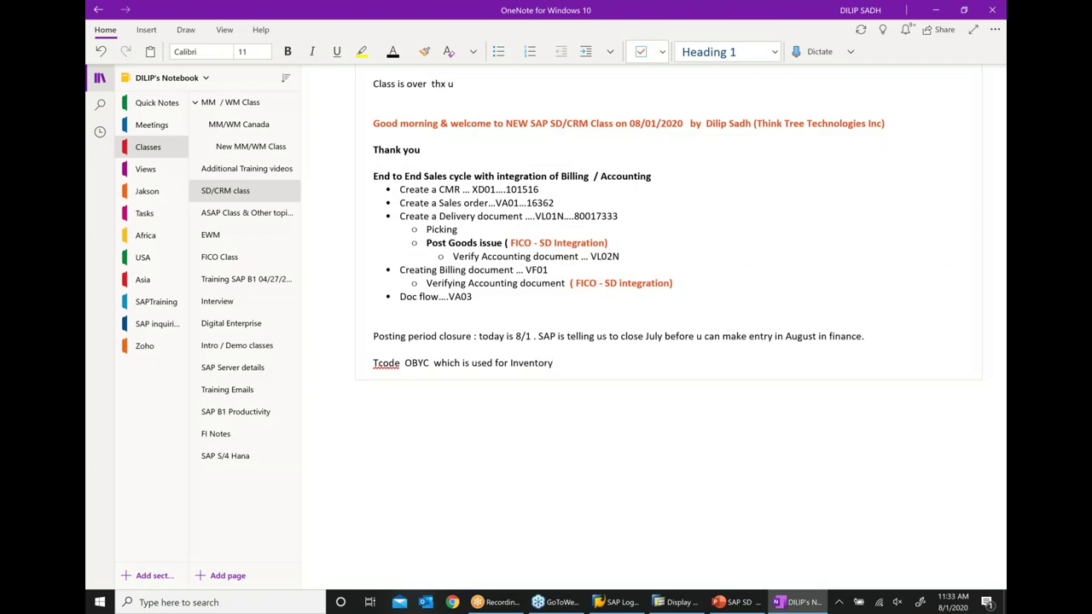
pyautogui.write(' Account determination')
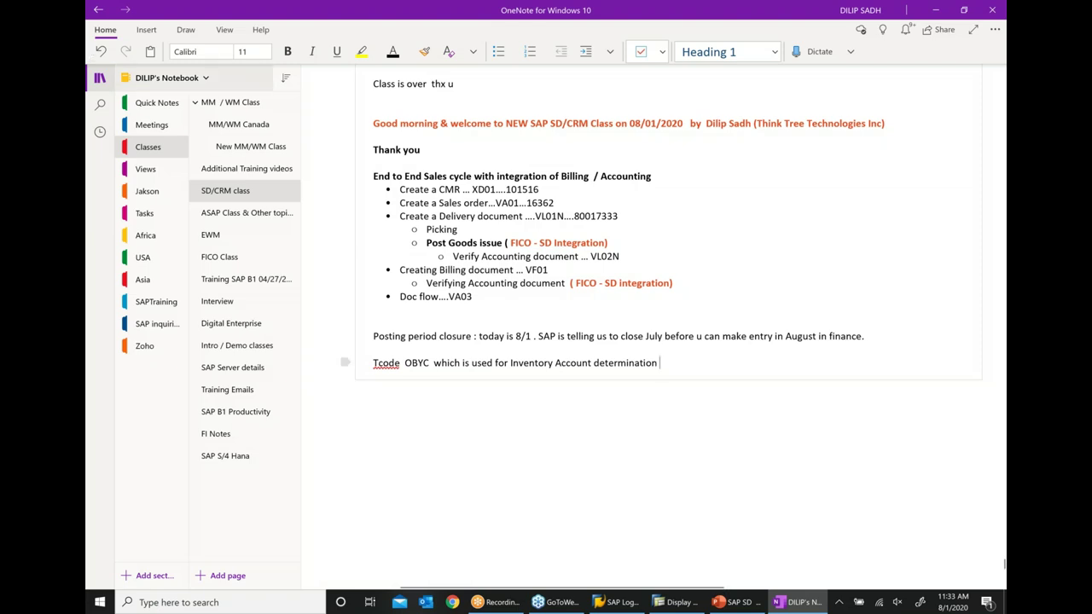
# Return to SAP, run transaction OBYC in a new session and highlight the Inventory posting procedure with key BSX.
pyautogui.click(678, 603)
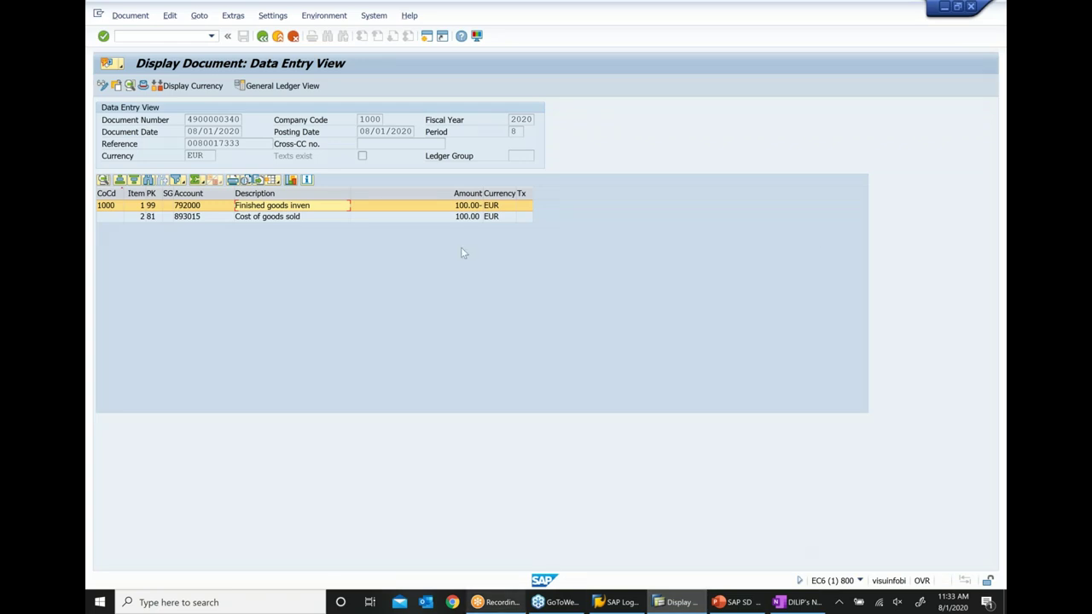
pyautogui.click(426, 37)
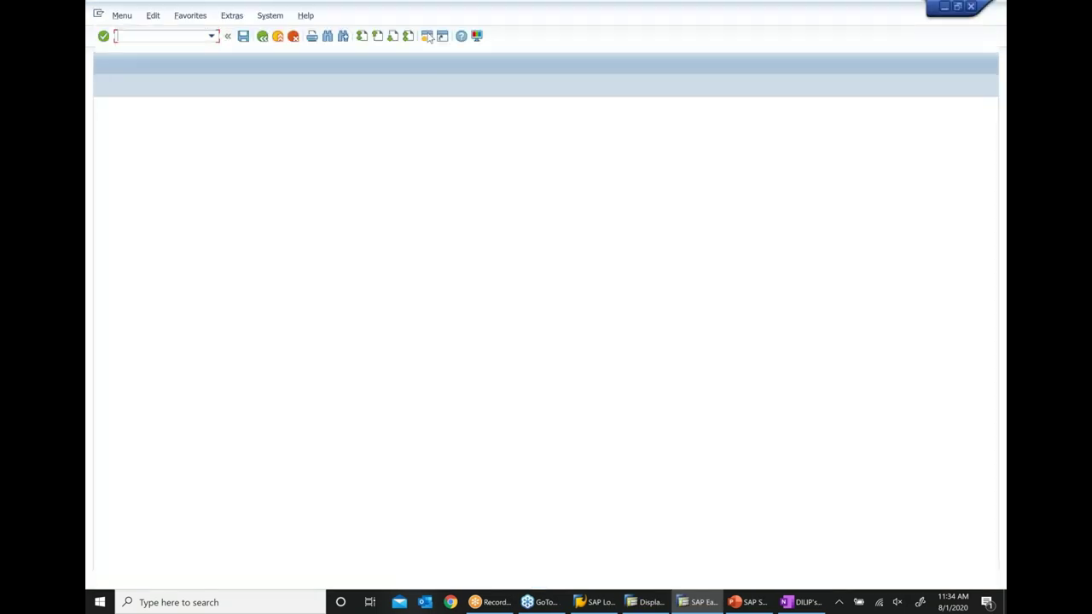
pyautogui.write('o')
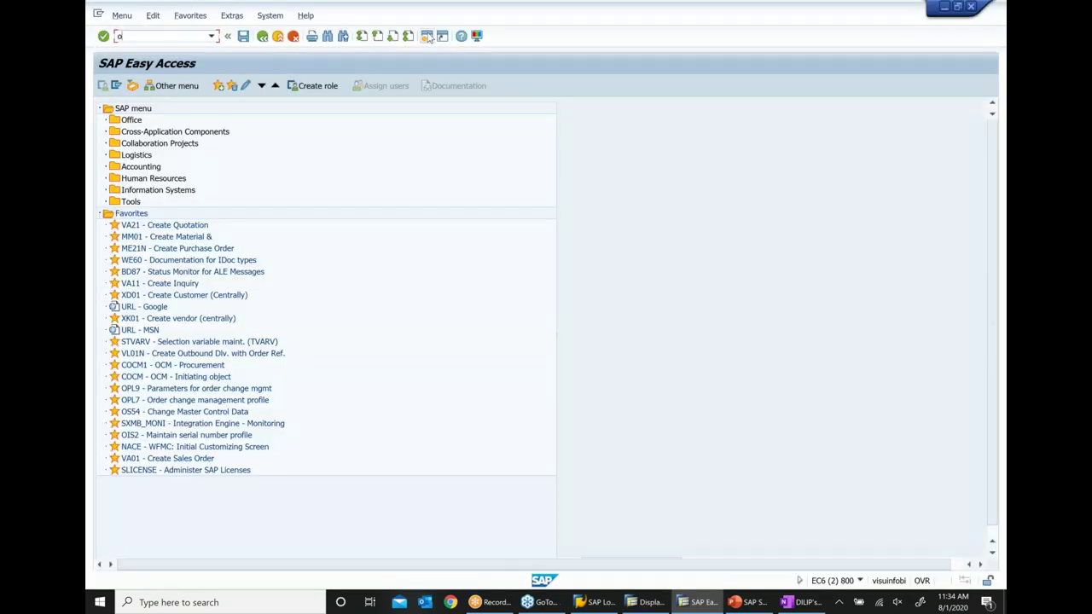
pyautogui.write('byc')
pyautogui.press('Return')
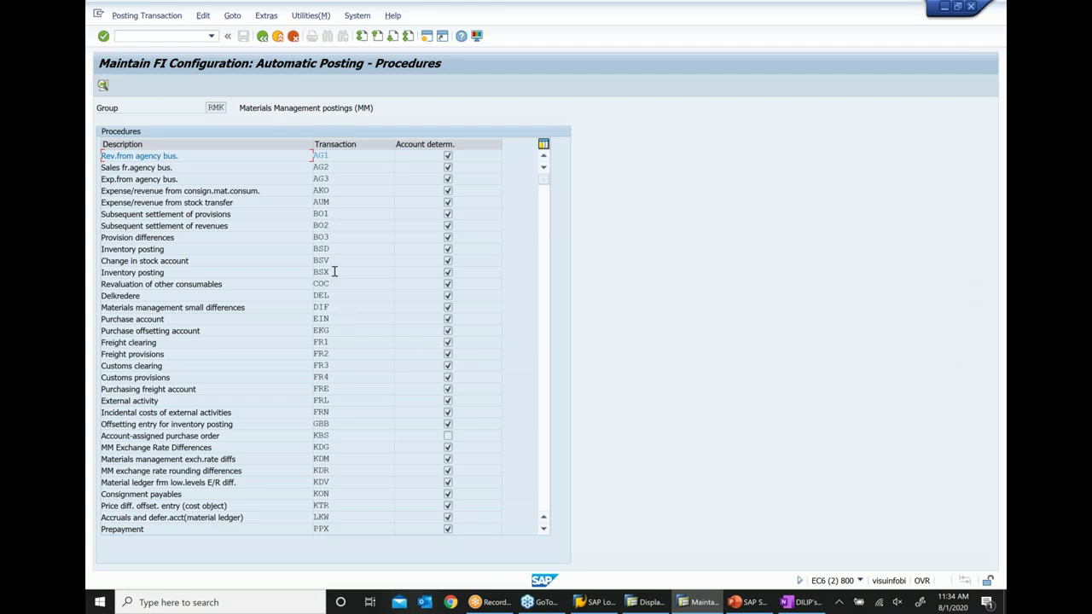
pyautogui.doubleClick(309, 271)
pyautogui.moveTo(167, 273); pyautogui.dragTo(90, 282)
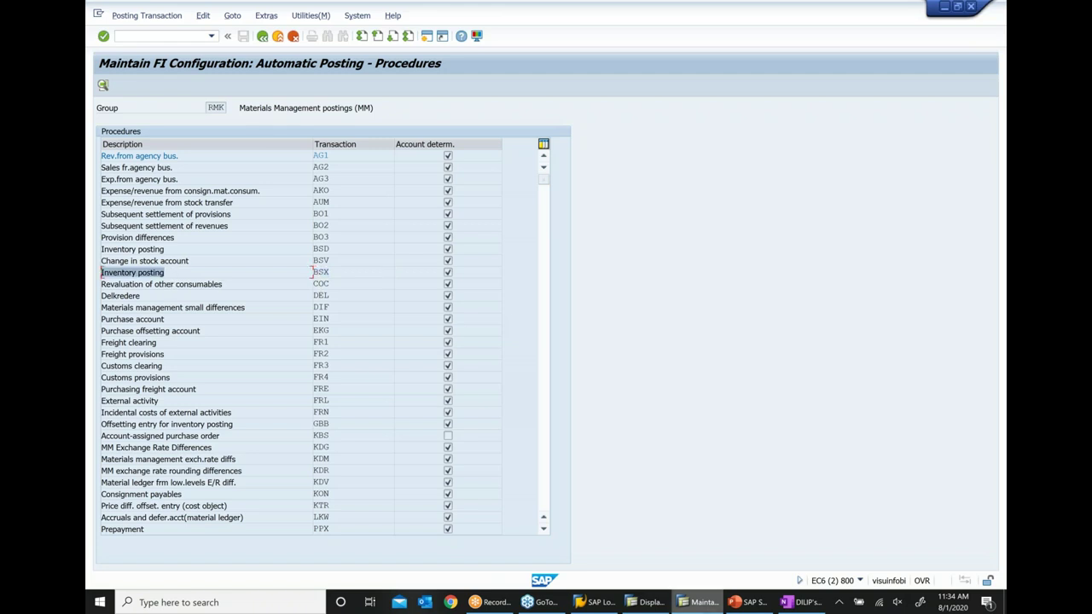
# In the OneNote class notes, add a correctly spelled bullet "BSX : Transaction key for Inventory posting" below the Tcode OBYC line.
pyautogui.click(739, 603)
pyautogui.click(803, 602)
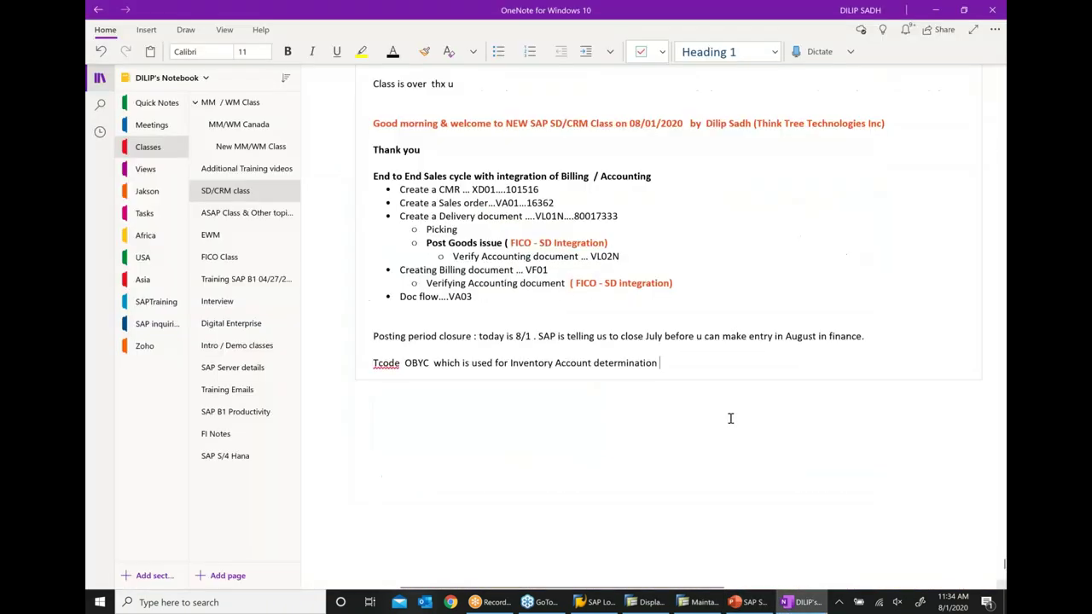
pyautogui.click(699, 366)
pyautogui.press('Return')
pyautogui.press('Return')
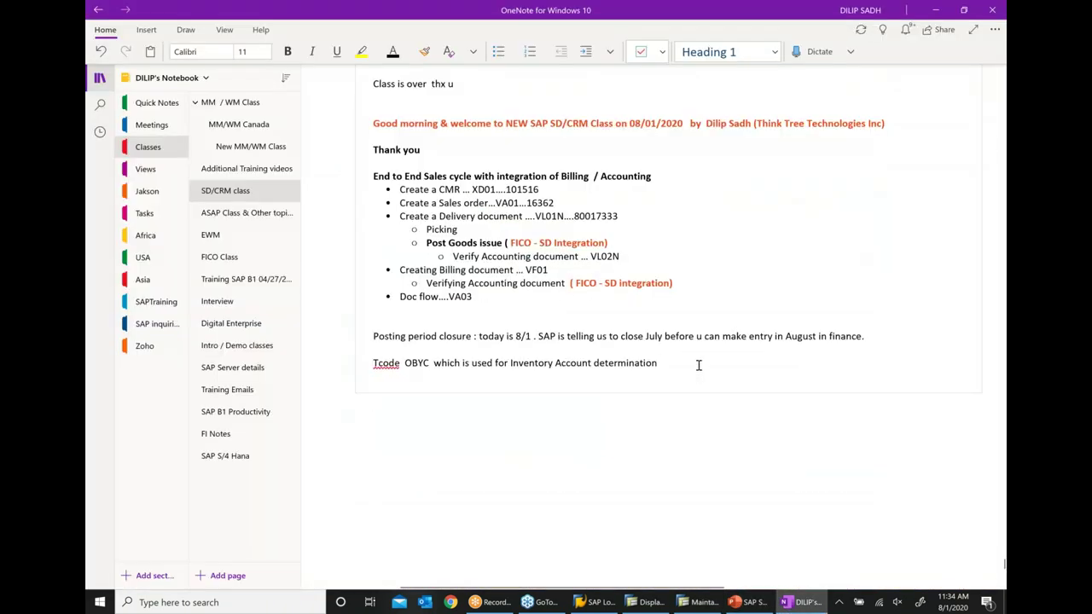
pyautogui.hotkey('ctrl', '.')
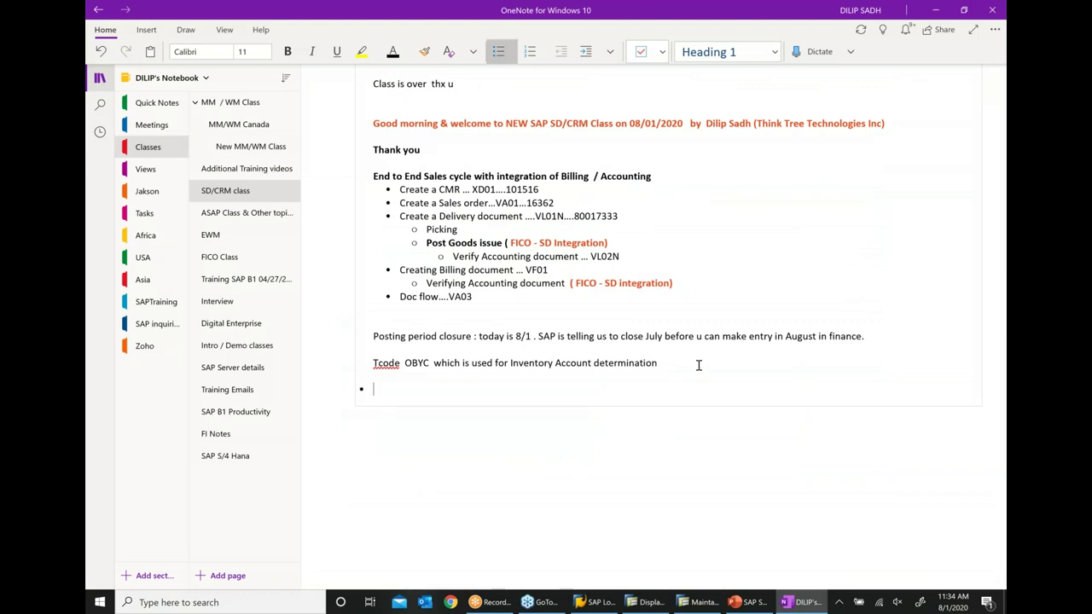
pyautogui.write('BSX : Trnasction key f')
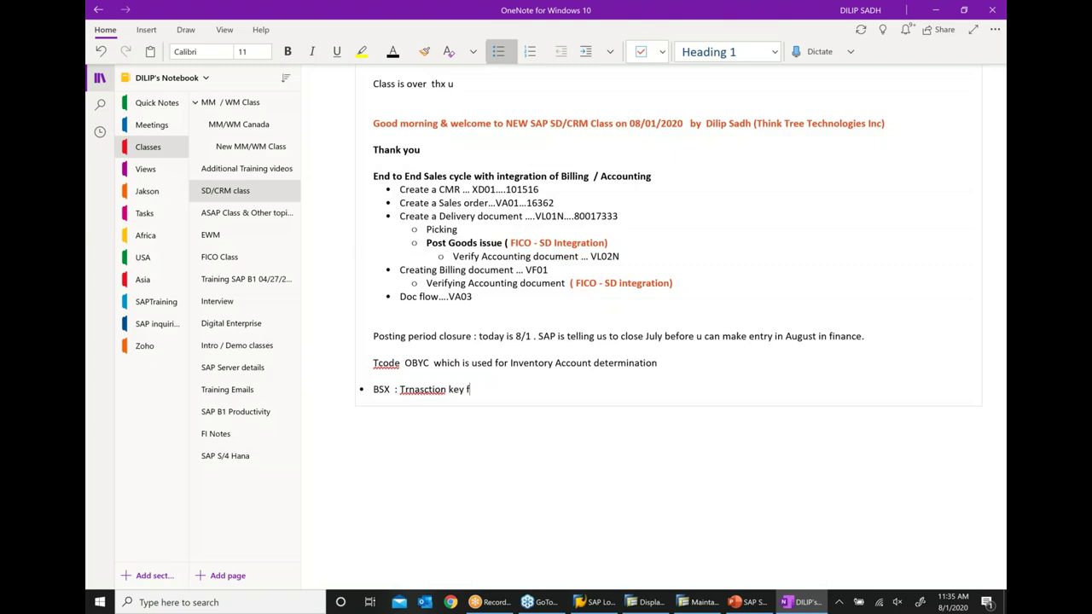
pyautogui.write('or Inventory posting')
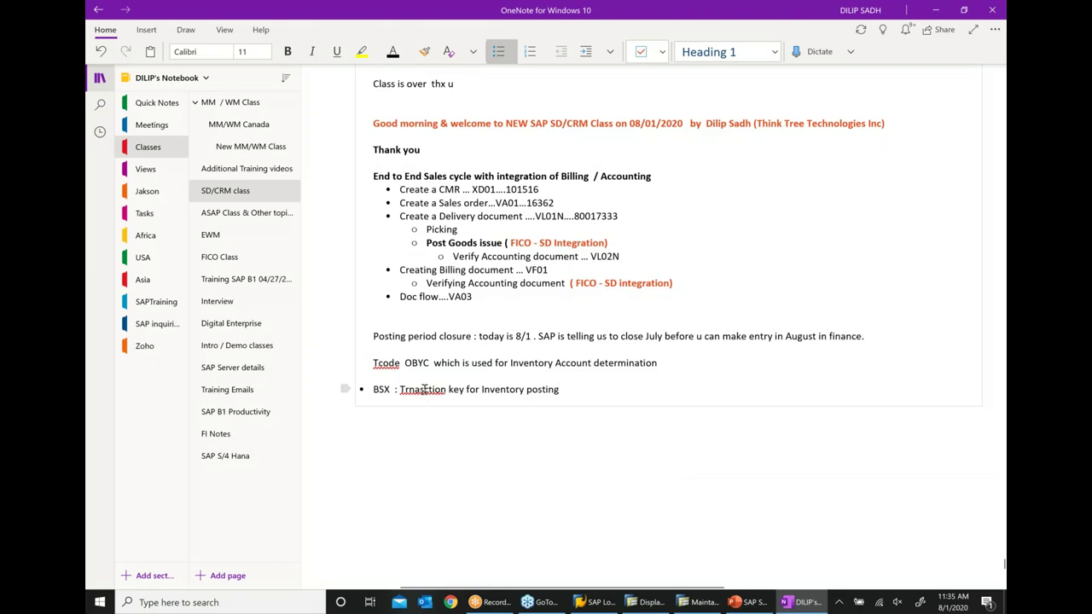
pyautogui.rightClick(425, 389)
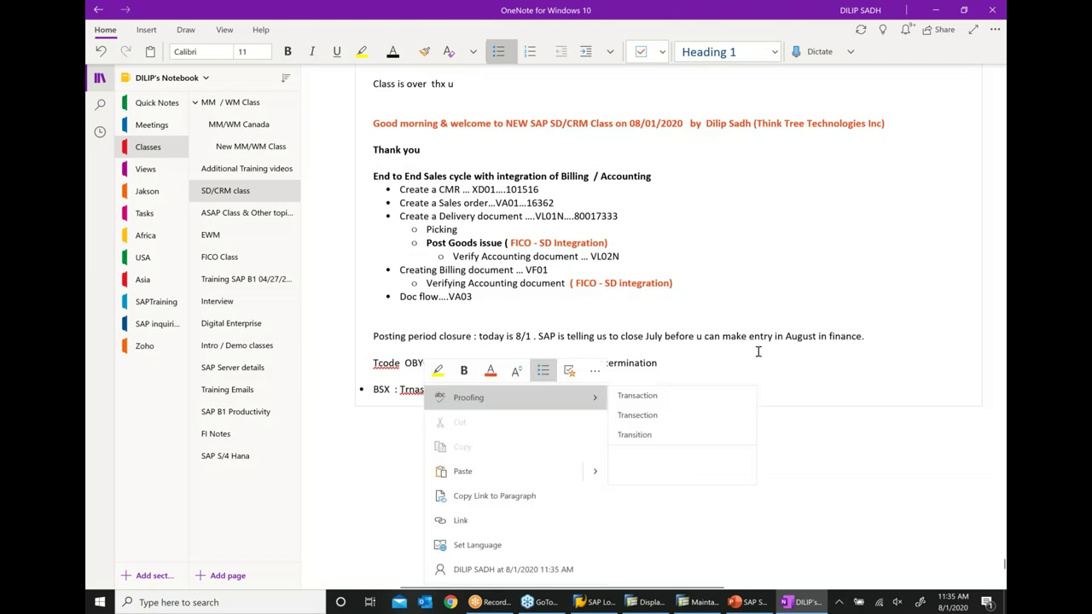
pyautogui.click(653, 395)
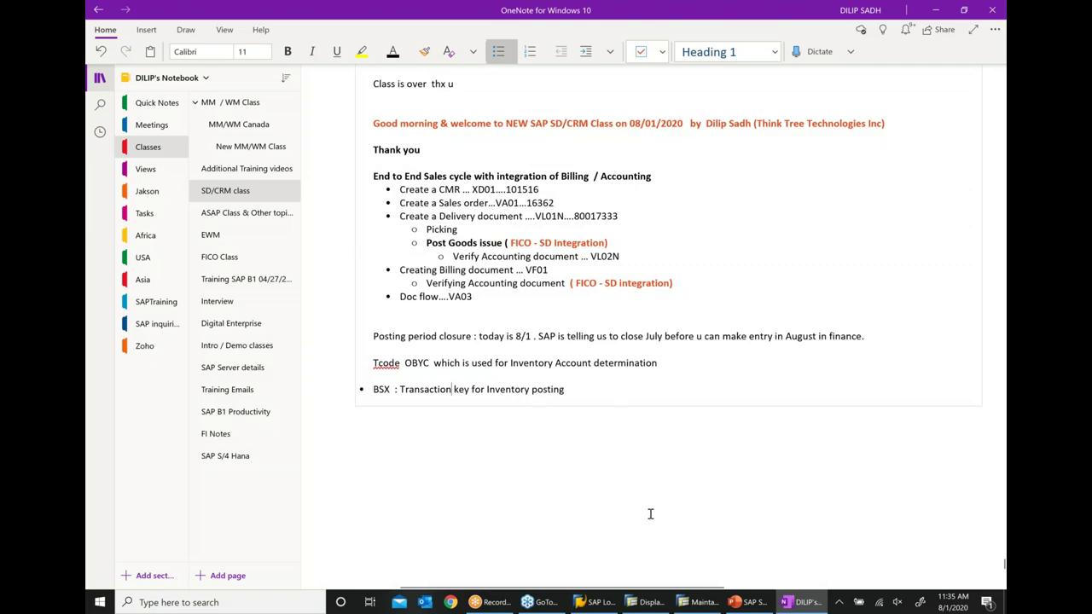
# Switch back to the SAP OBYC procedures list and open the Inventory posting procedure with key BSX.
pyautogui.click(700, 602)
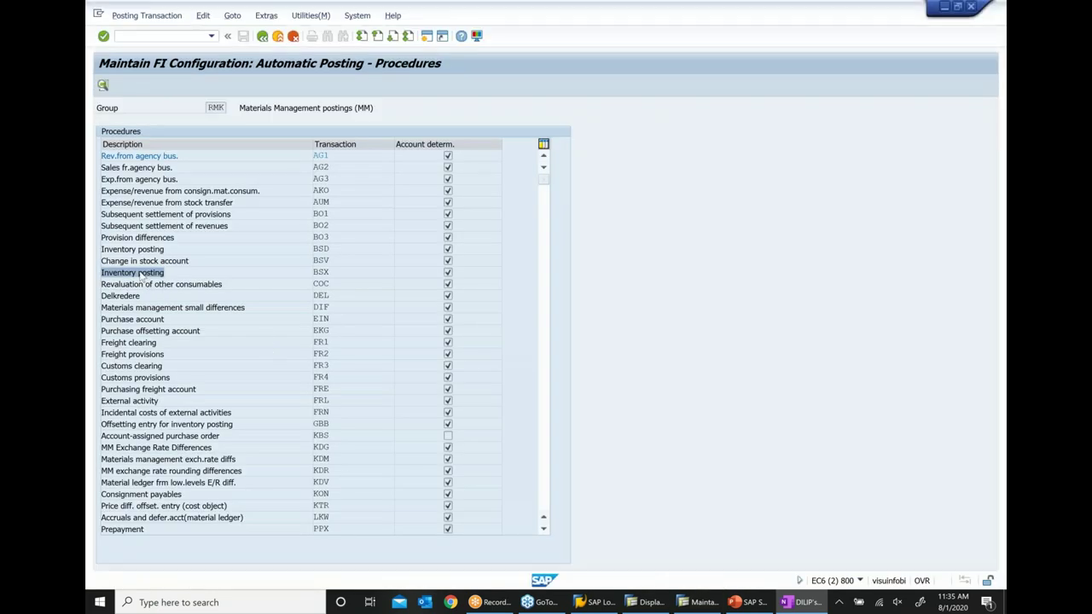
pyautogui.click(370, 270)
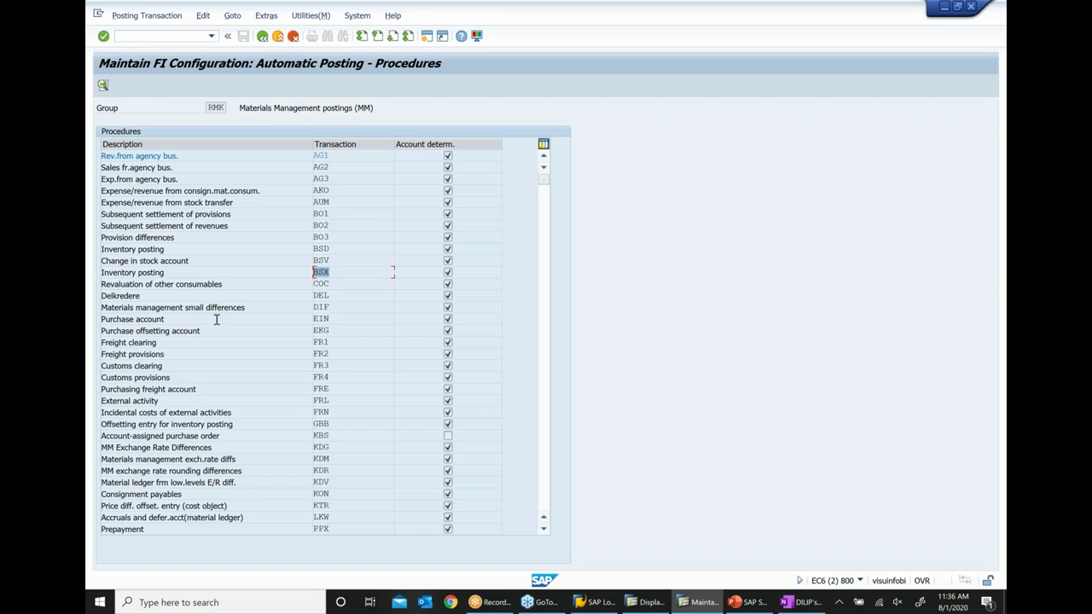
pyautogui.doubleClick(152, 271)
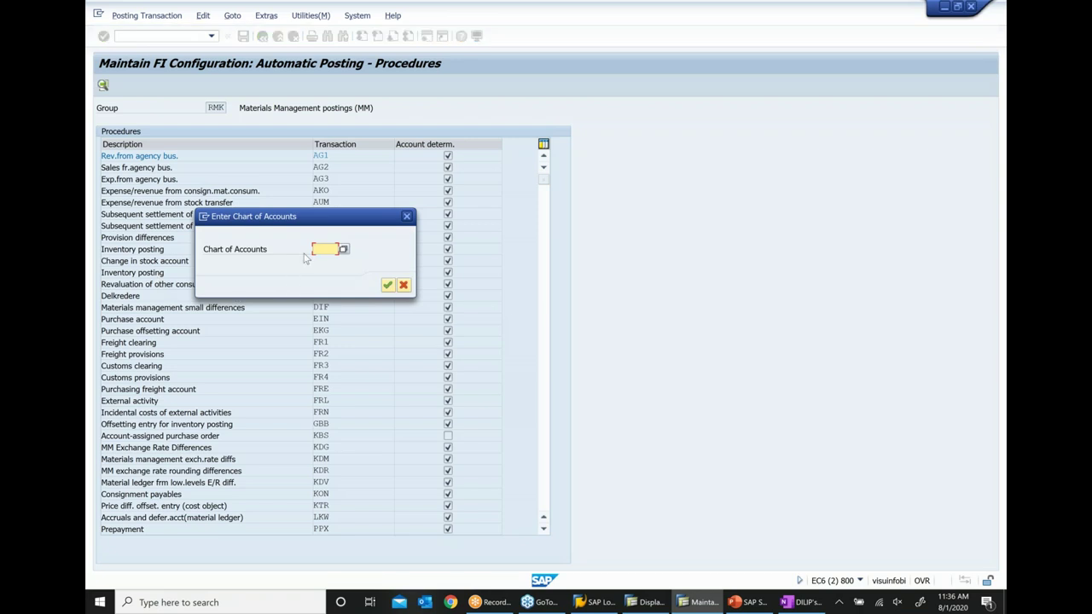
# In the OneNote class notes, add a new bullet "COA :" below the BSX line.
pyautogui.moveTo(777, 604)
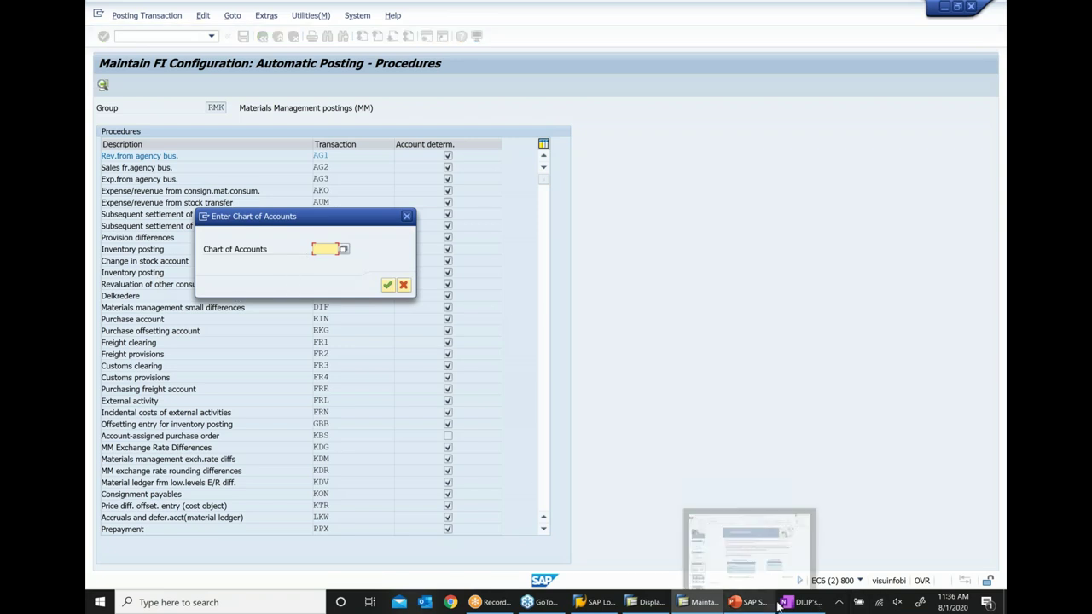
pyautogui.moveTo(778, 604); pyautogui.dragTo(742, 602)
pyautogui.click(742, 603)
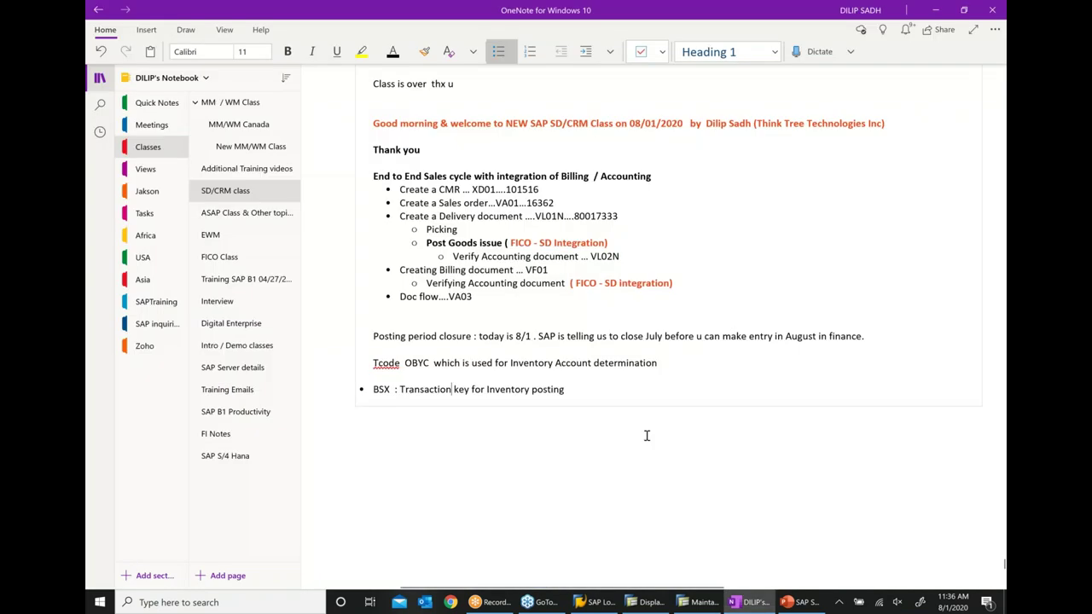
pyautogui.press('Return')
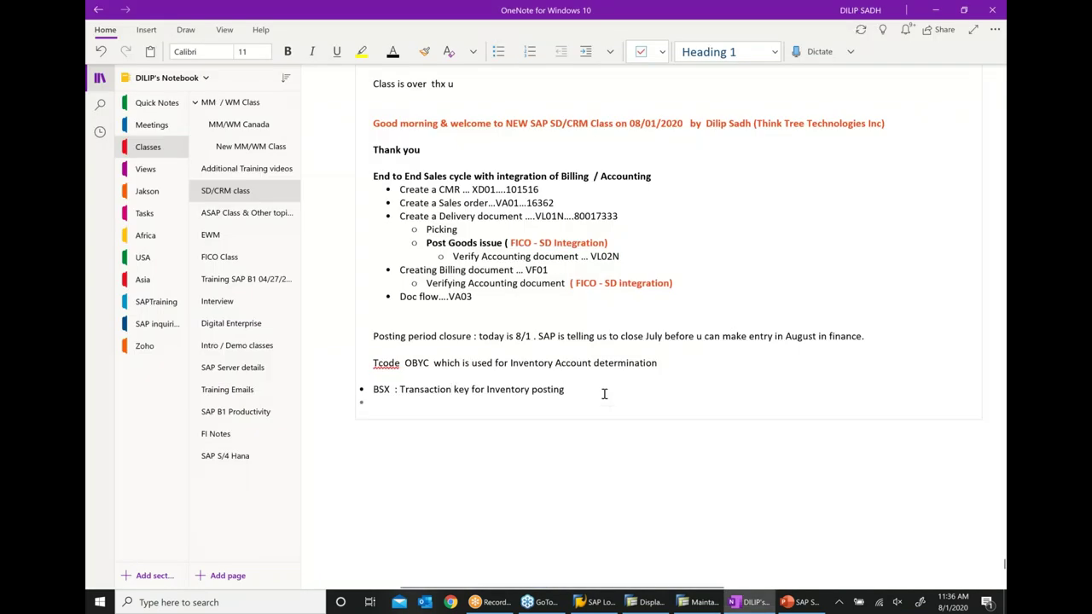
pyautogui.write('COA  :')
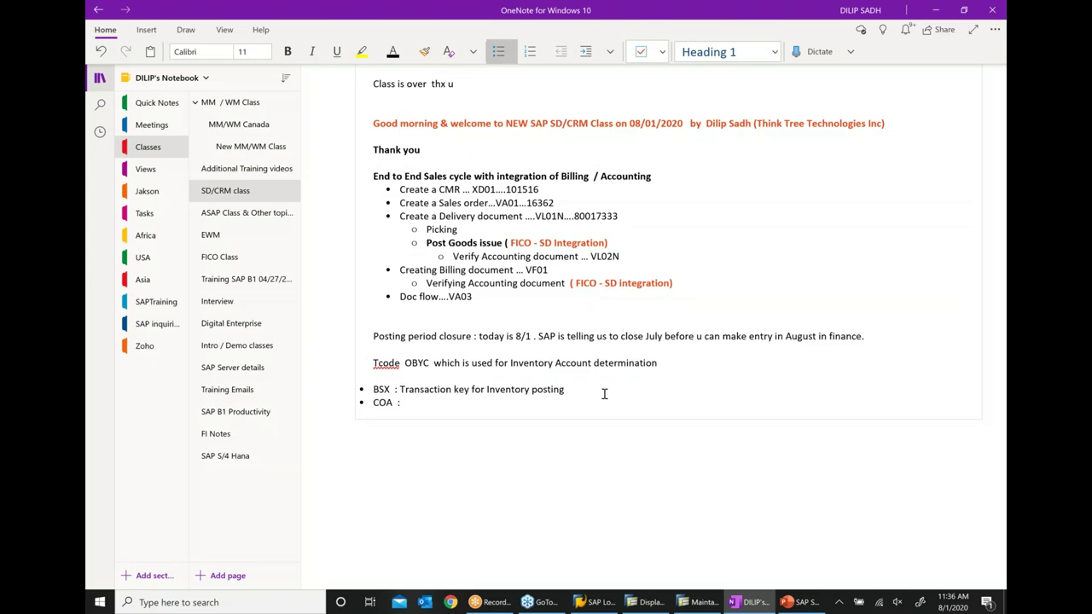
# Return to SAP and enter INT as the chart of accounts to open the Inventory posting account assignments.
pyautogui.click(701, 602)
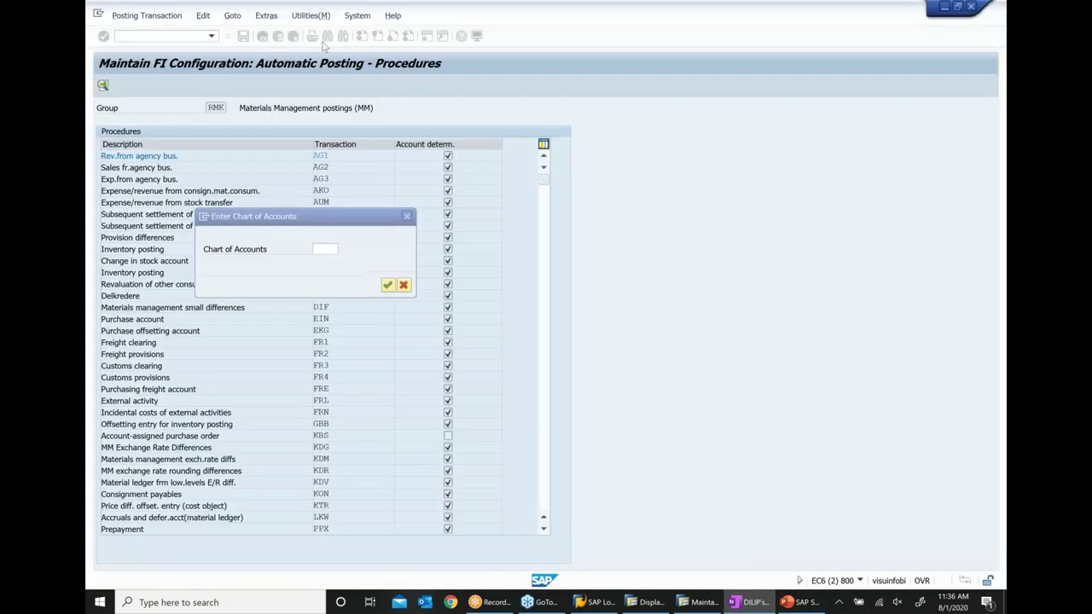
pyautogui.click(389, 87)
pyautogui.write('INT')
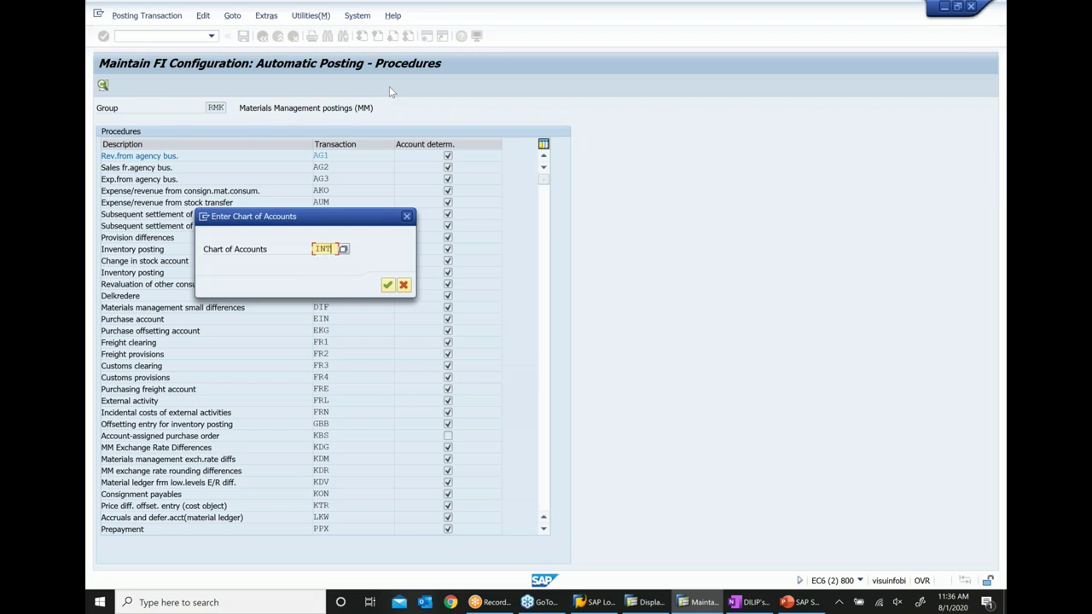
pyautogui.press('Return')
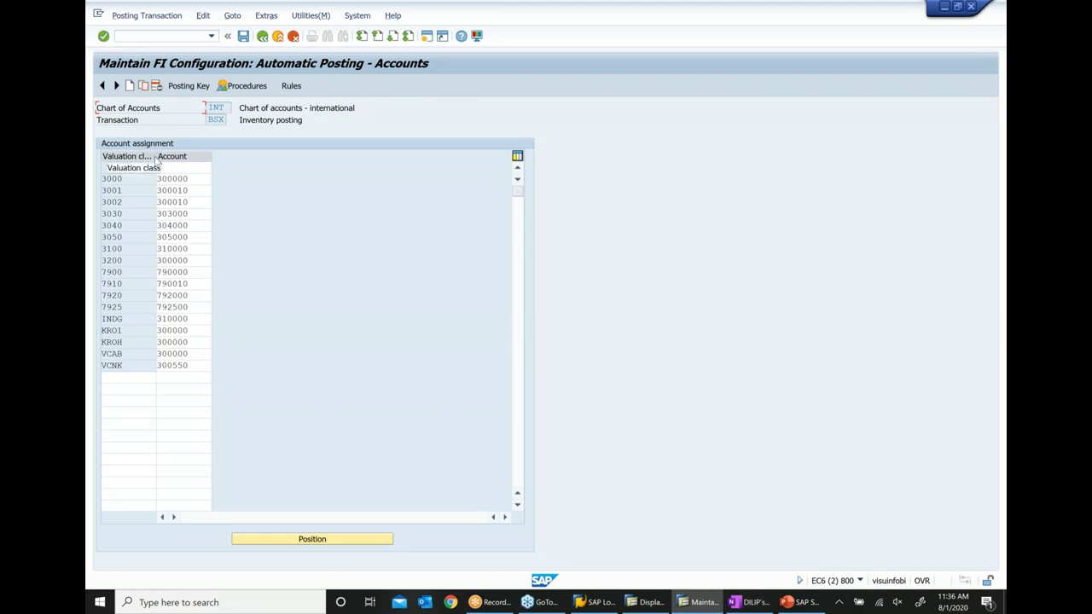
# Widen the Valuation class column and highlight valuation class 7920 and its account 792000.
pyautogui.moveTo(156, 162); pyautogui.dragTo(177, 158)
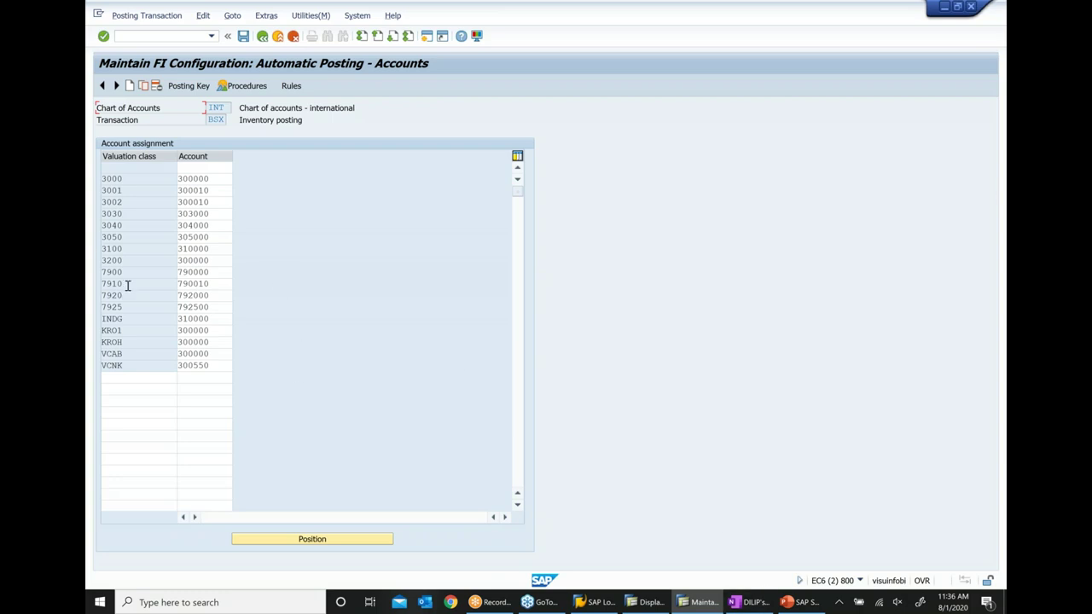
pyautogui.moveTo(126, 295); pyautogui.dragTo(91, 293)
pyautogui.click(205, 295)
pyautogui.doubleClick(205, 295)
# In the OneNote class notes, add the bullet "Valuation class : 7920" below the COA line.
pyautogui.hotkey('alt', 'Tab')
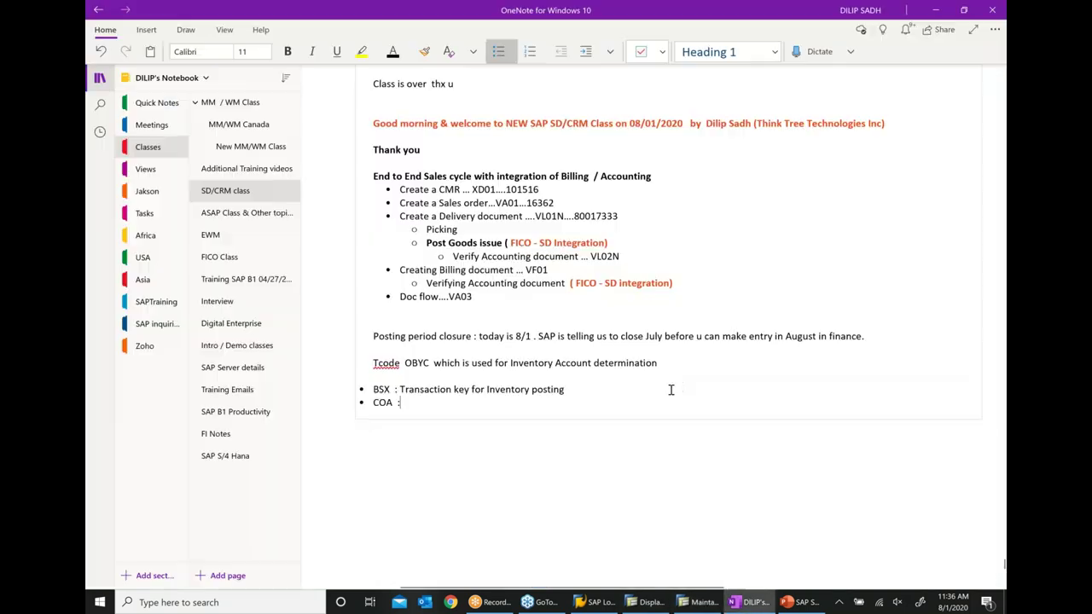
pyautogui.press('Return')
pyautogui.write('VA')
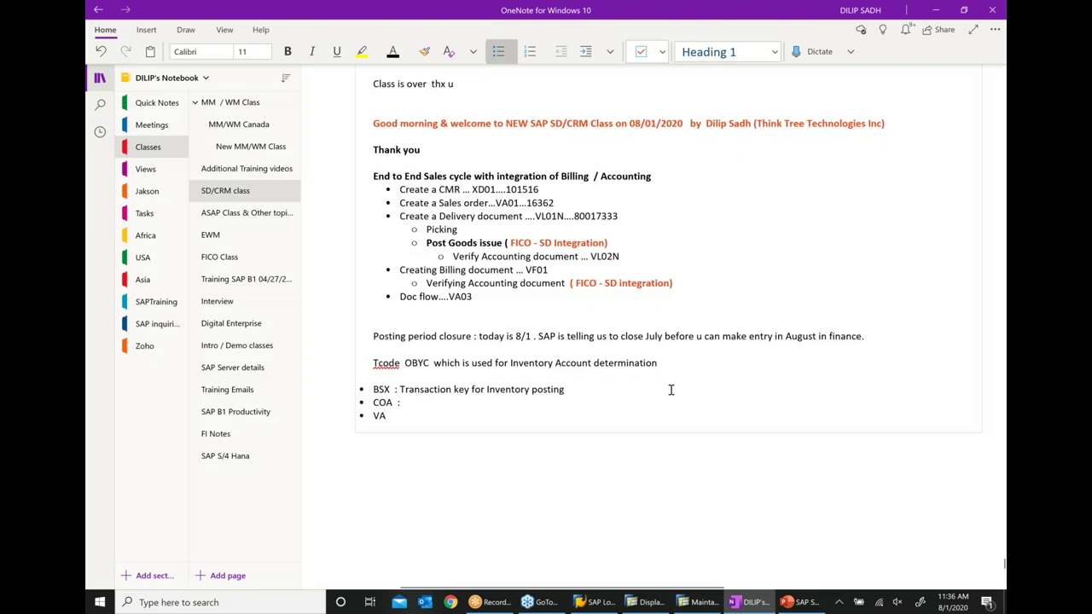
pyautogui.press('BackSpace')
pyautogui.write('aluation clde')
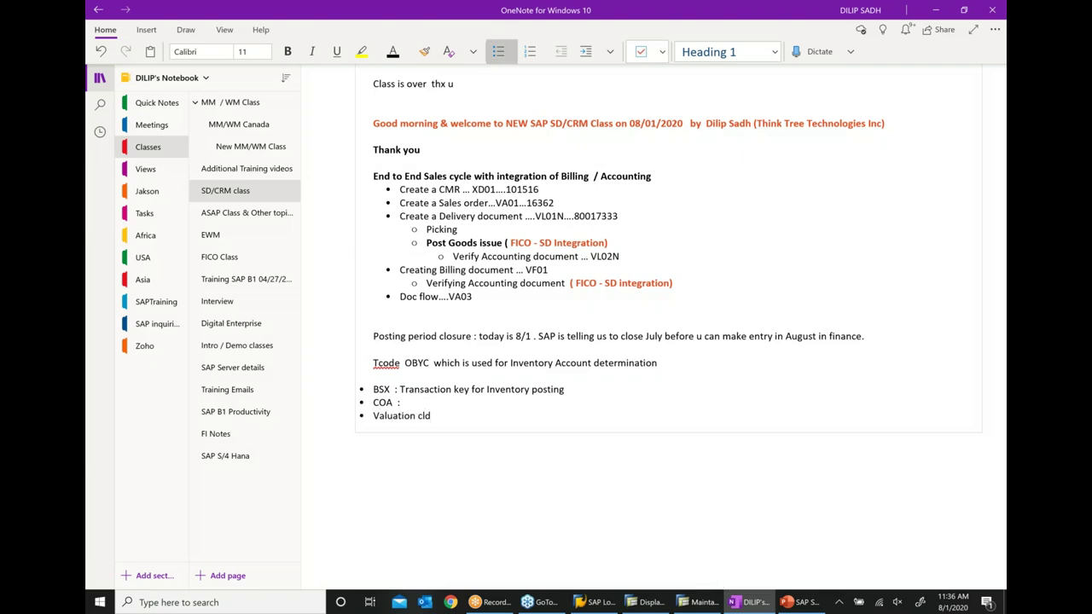
pyautogui.press('BackSpace')
pyautogui.press('BackSpace')
pyautogui.write('ass  :')
pyautogui.write(' 9')
pyautogui.press('BackSpace')
pyautogui.write('7920')
# Complete the COA bullet in the class notes with the value INT.
pyautogui.hscroll(3, 679, 382)
pyautogui.hscroll(2, 679, 381)
pyautogui.moveTo(559, 586); pyautogui.dragTo(467, 586)
pyautogui.hscroll(2, 519, 476)
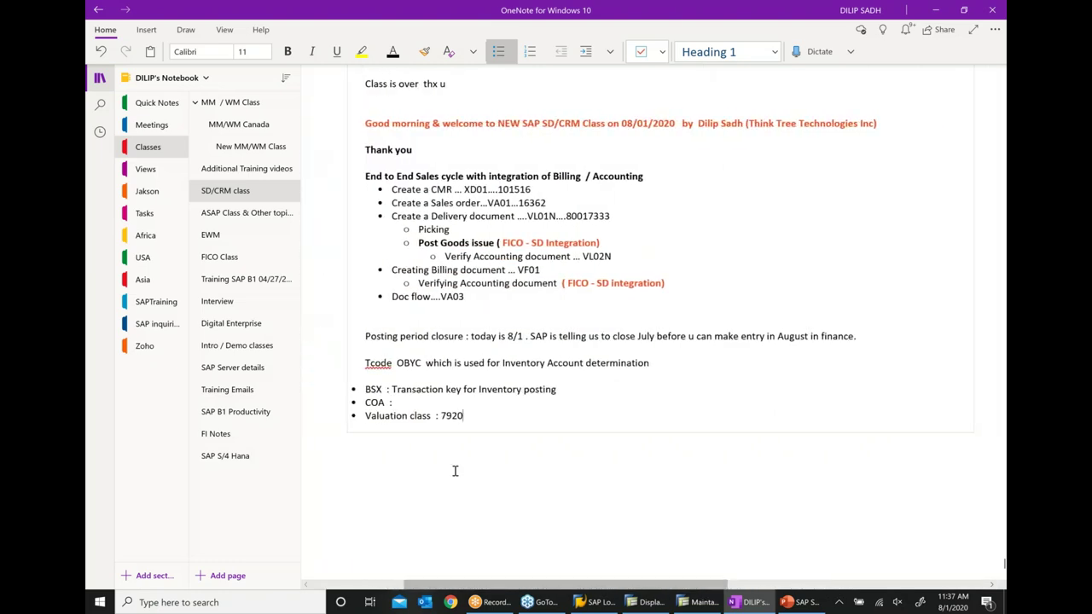
pyautogui.scroll(-2, 455, 445)
pyautogui.scroll(-2, 455, 444)
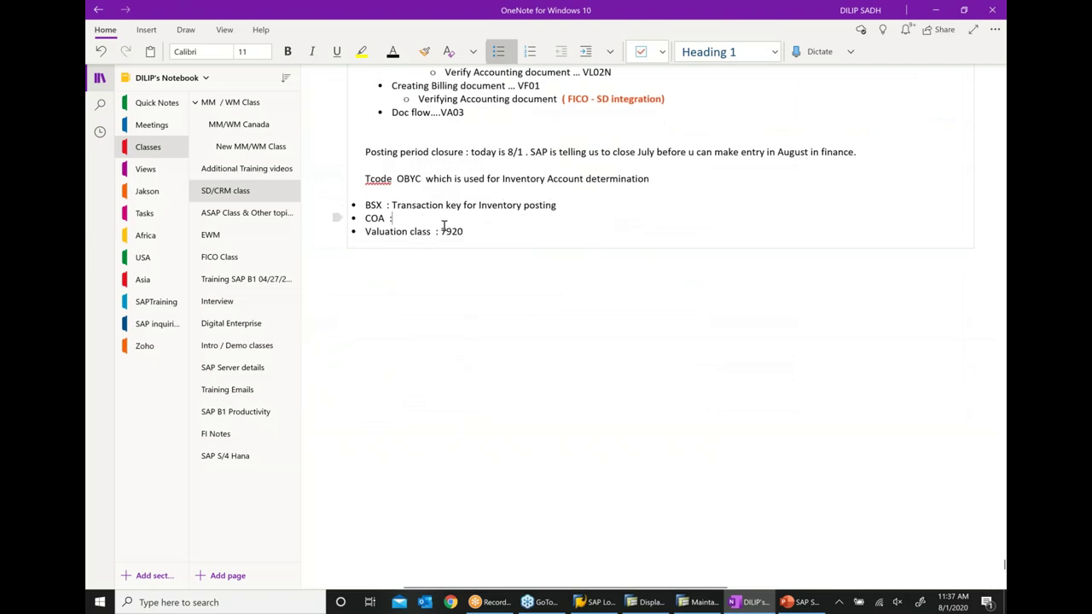
pyautogui.write('INT')
# Return to the SAP account assignments and highlight chart of accounts INT, transaction BSX, valuation class 7920 and account 792000.
pyautogui.click(702, 602)
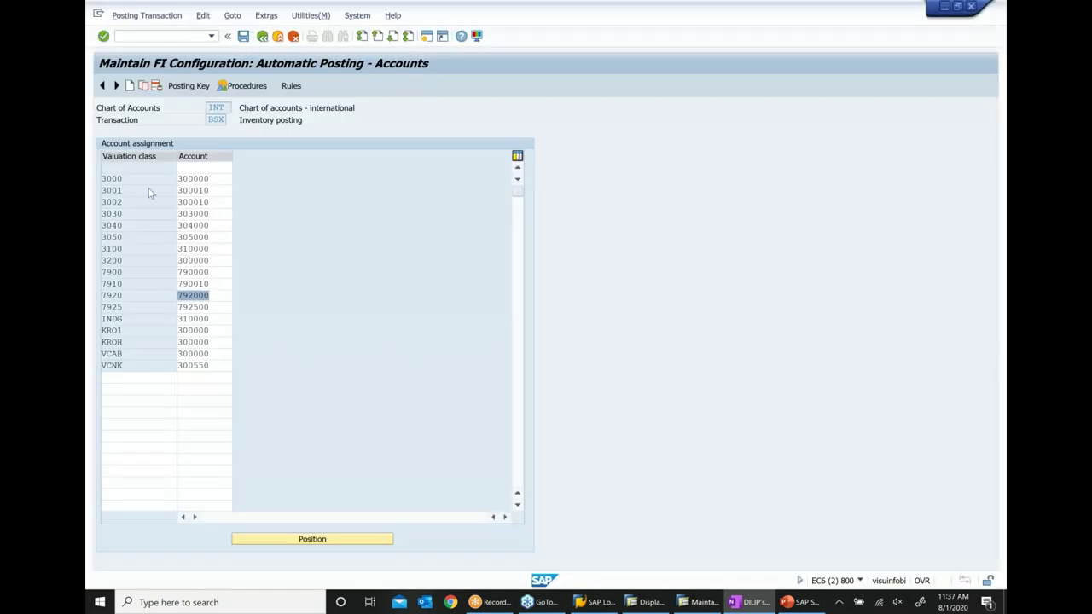
pyautogui.doubleClick(222, 107)
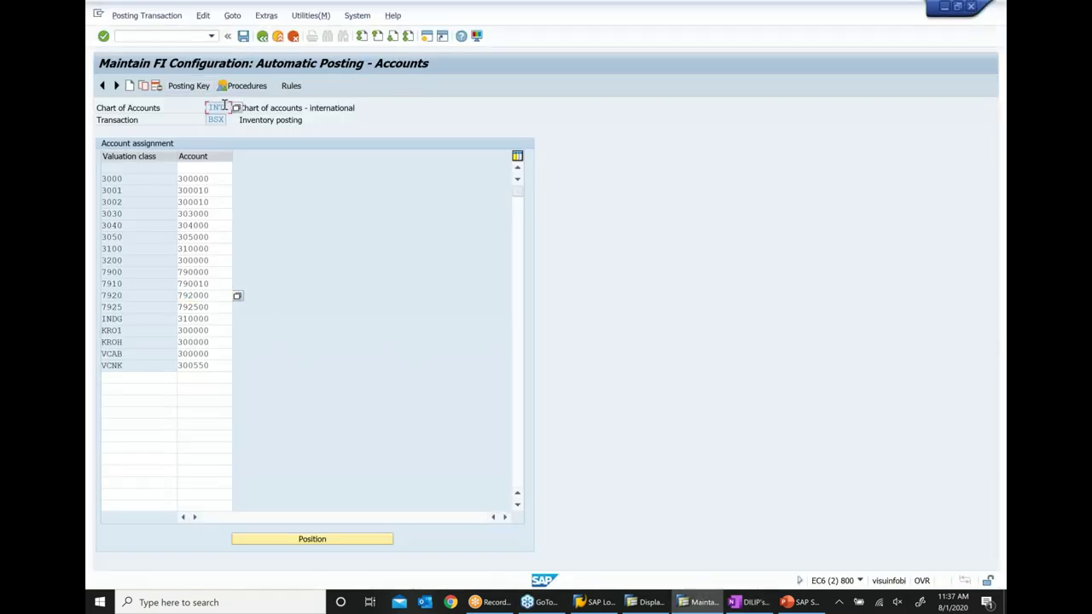
pyautogui.doubleClick(214, 120)
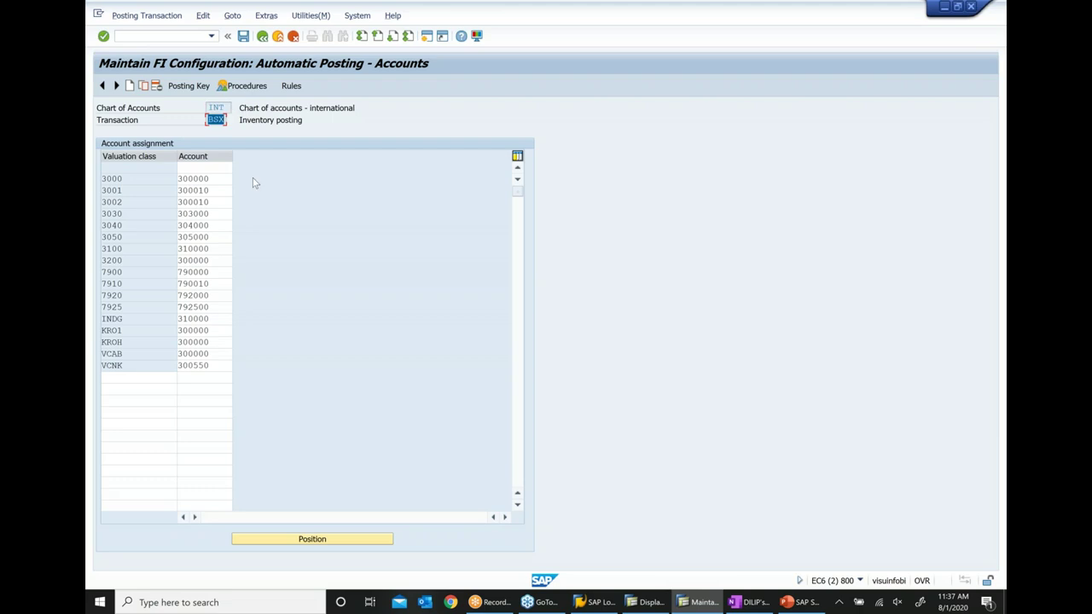
pyautogui.doubleClick(117, 296)
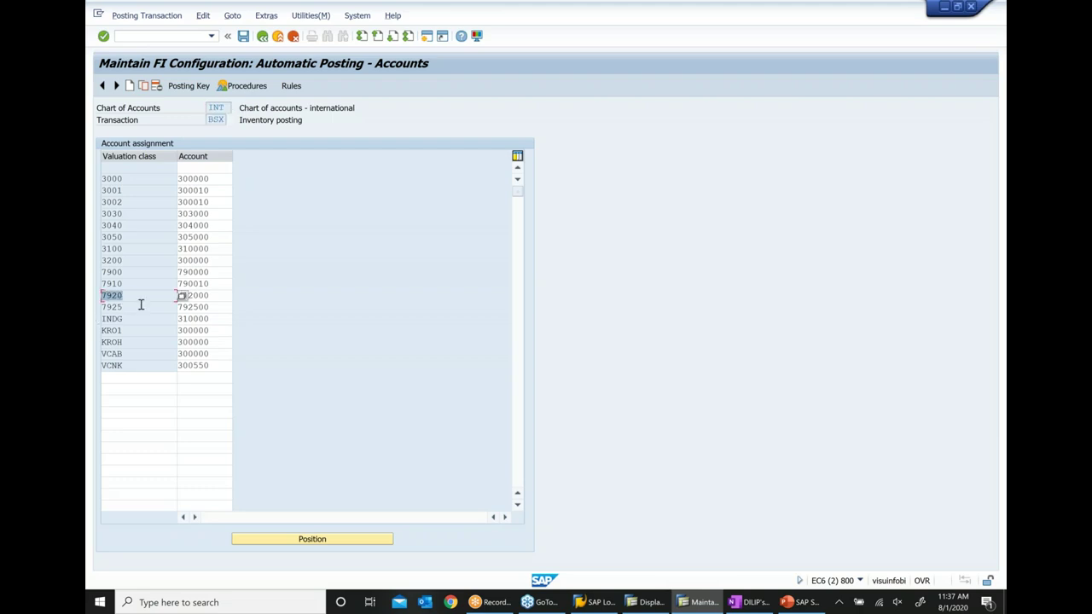
pyautogui.doubleClick(204, 296)
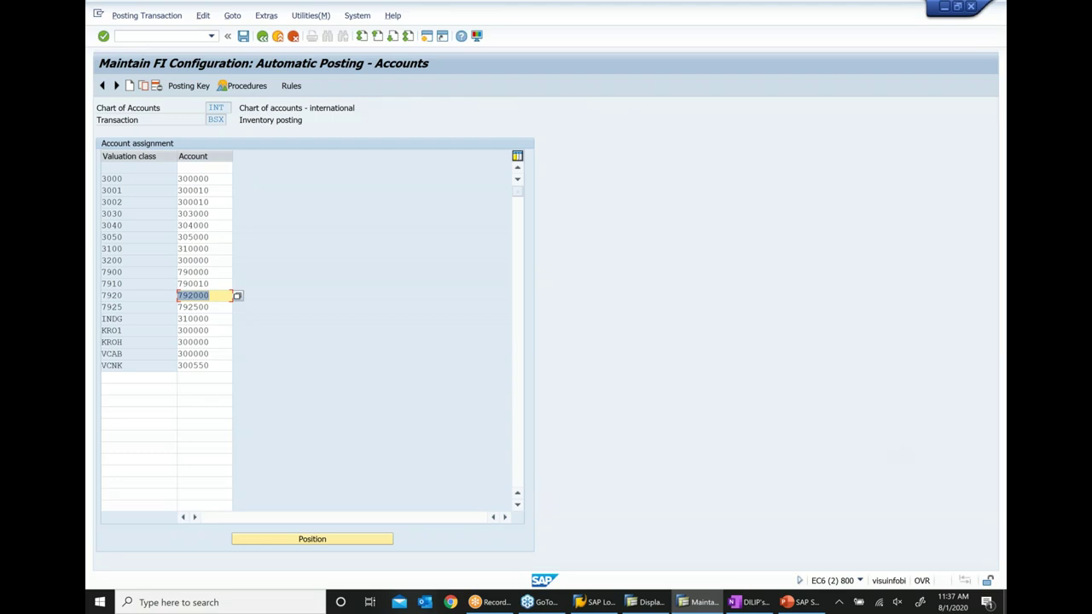
# Switch to the displayed accounting document and select the Cost of goods sold line, followed by the Finished goods inventory line.
pyautogui.click(646, 602)
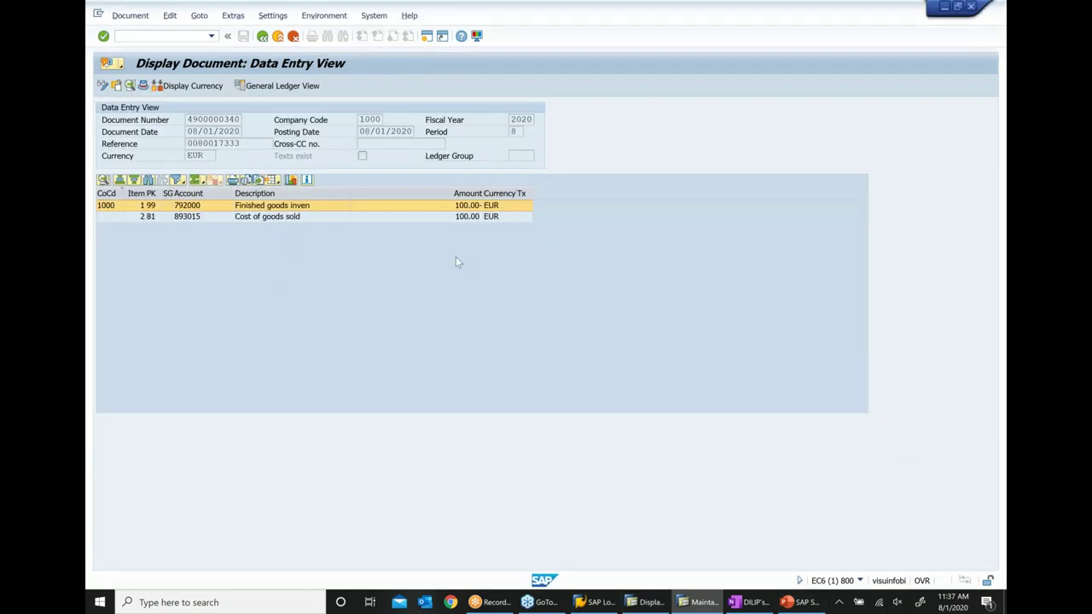
pyautogui.click(214, 217)
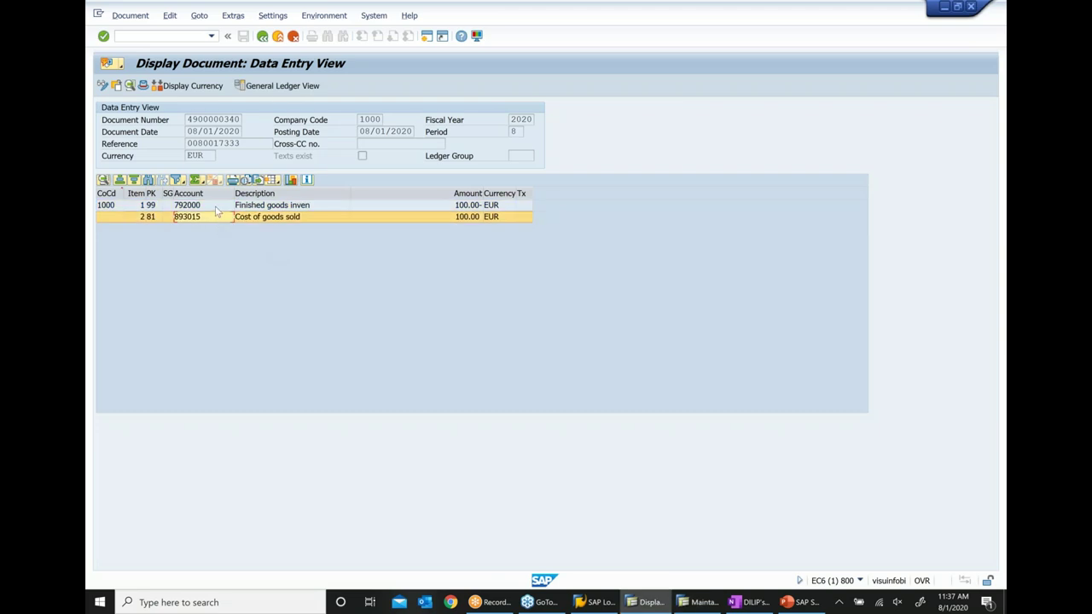
pyautogui.click(219, 208)
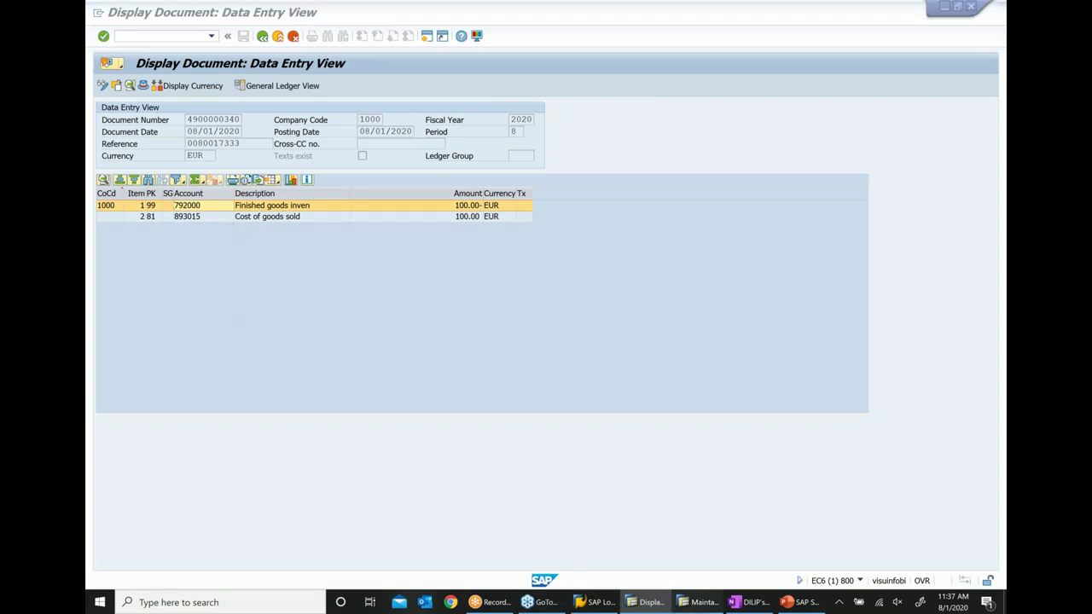
# Highlight valuation classes 3000, 7920 and 7900 in the BSX account assignments, and revisit the accounting document for comparison.
pyautogui.click(704, 602)
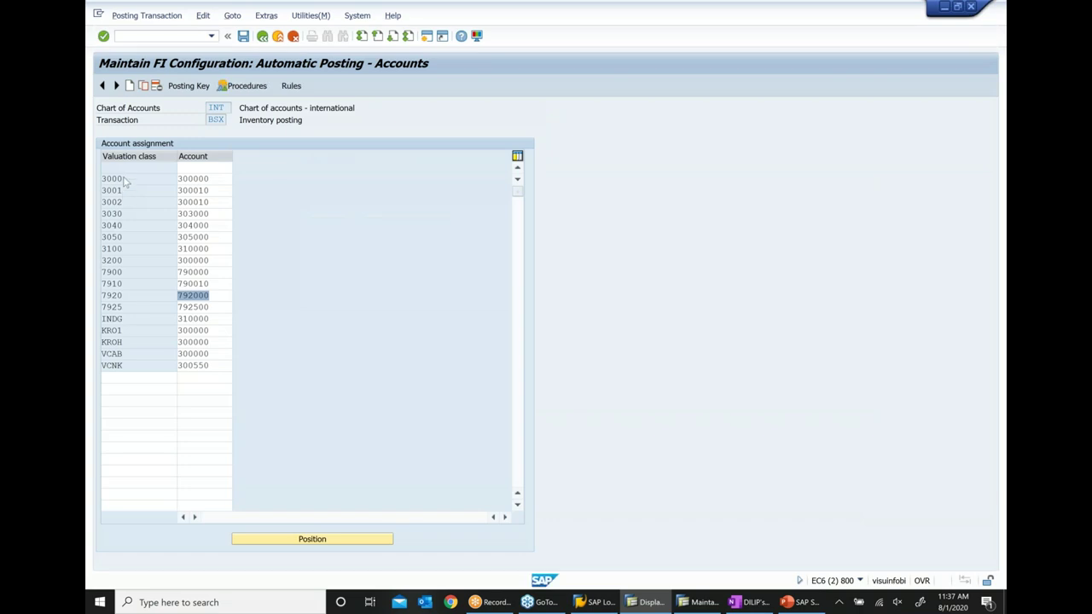
pyautogui.click(181, 179)
pyautogui.moveTo(124, 179); pyautogui.dragTo(91, 181)
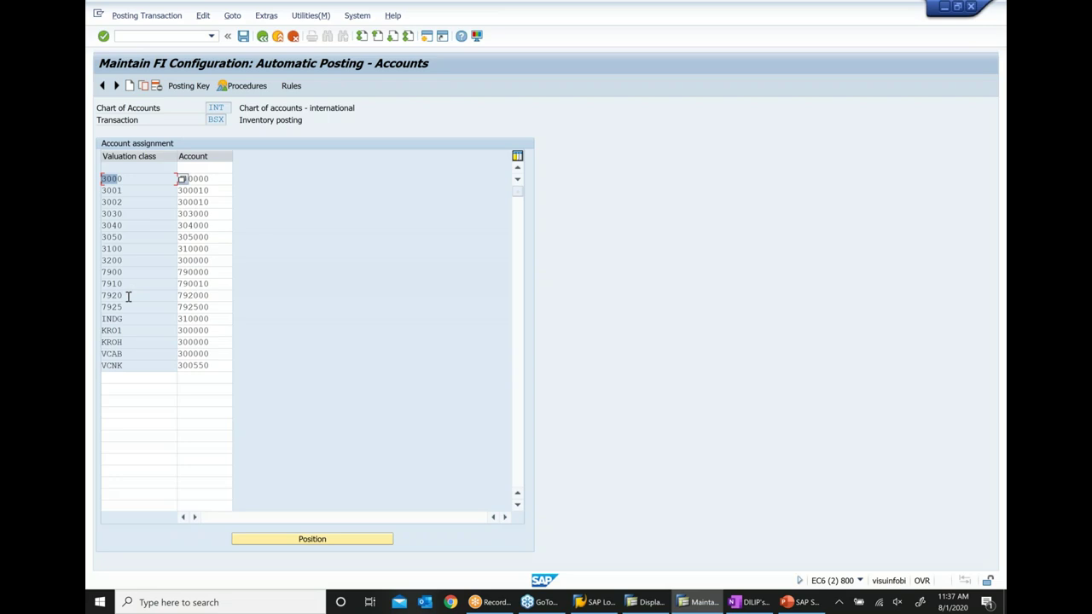
pyautogui.moveTo(128, 297); pyautogui.dragTo(92, 296)
pyautogui.moveTo(212, 293); pyautogui.dragTo(92, 272)
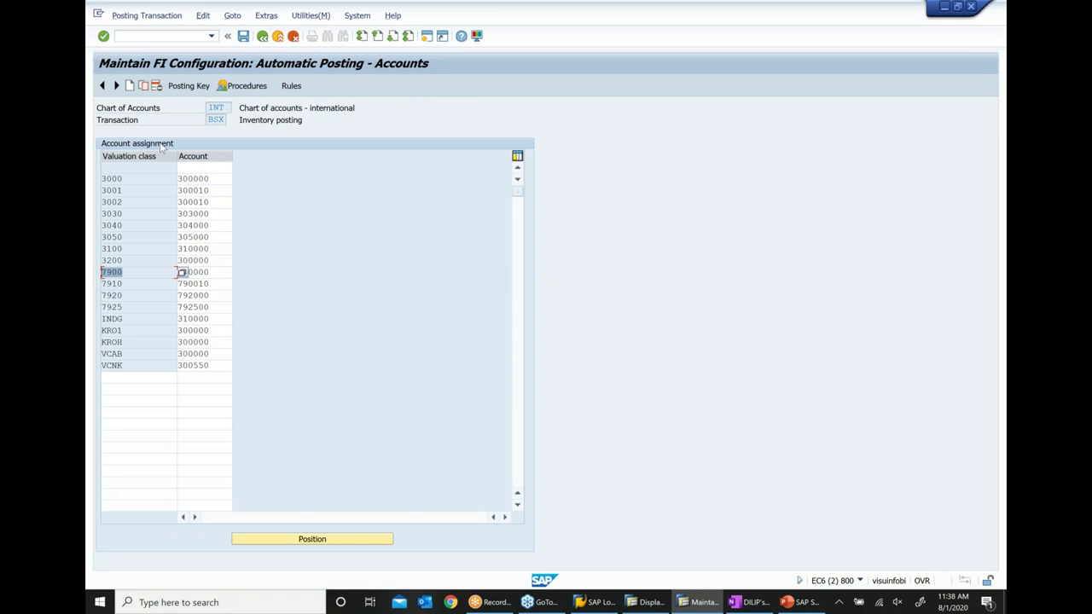
pyautogui.click(631, 606)
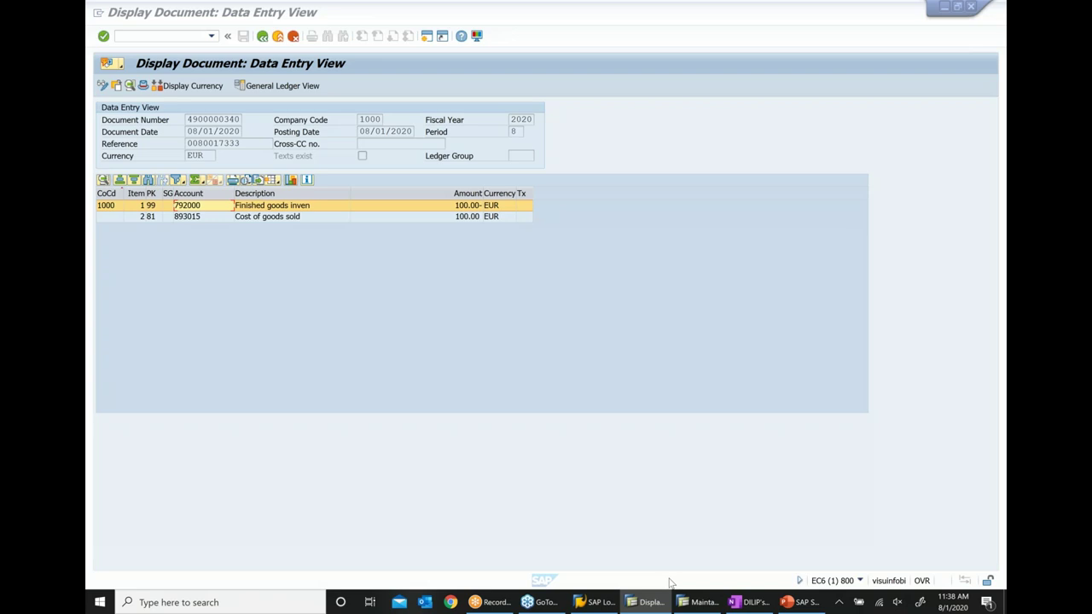
# Go back to the OBYC procedures list and open Offsetting entry for inventory posting with key GBB.
pyautogui.click(700, 603)
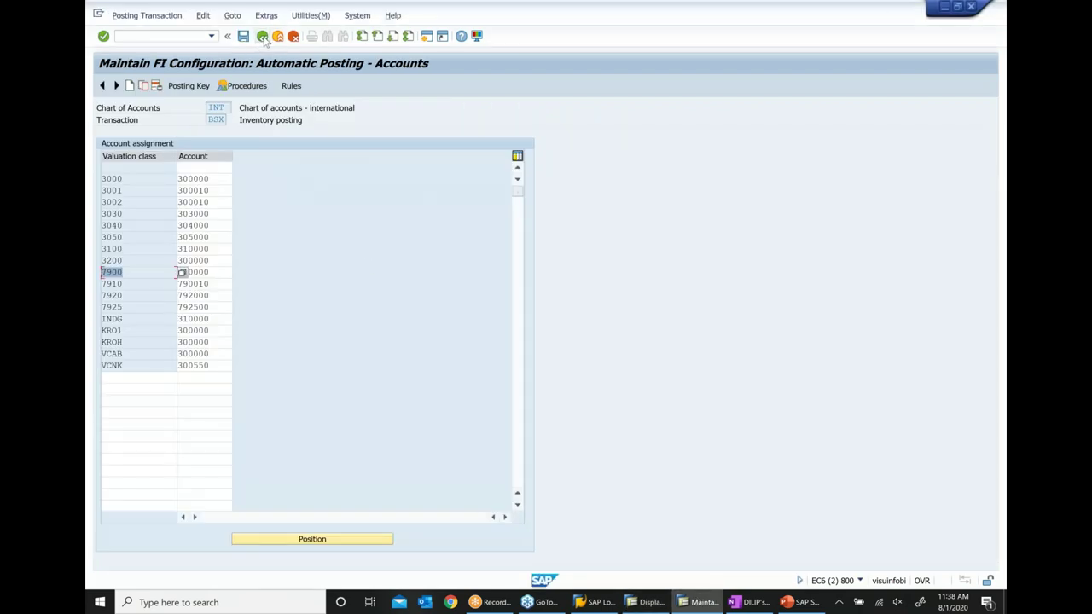
pyautogui.click(263, 36)
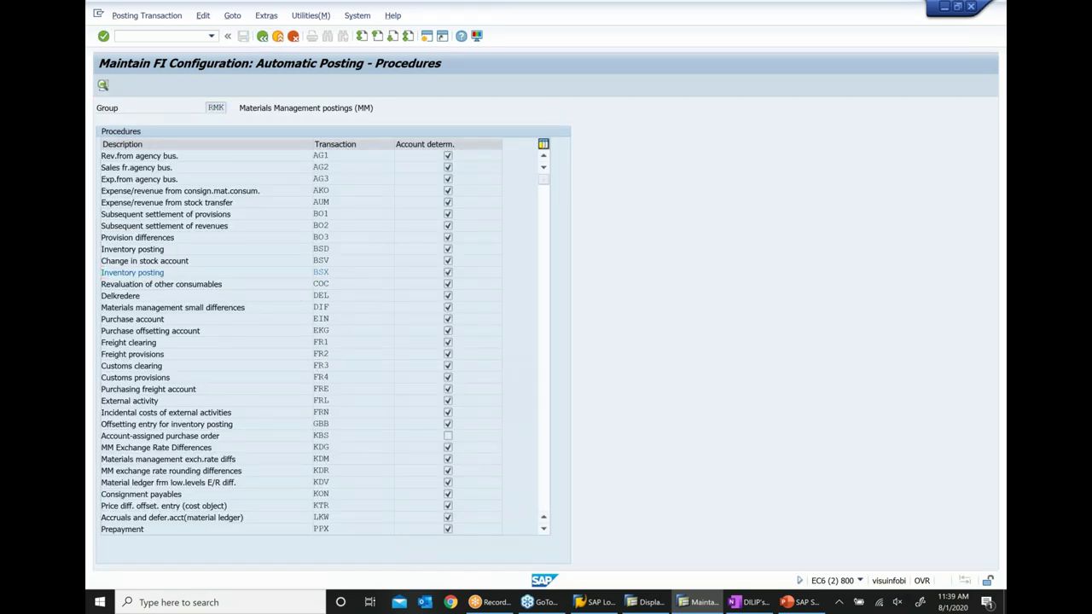
pyautogui.scroll(-1, 321, 268)
pyautogui.scroll(-1, 321, 268)
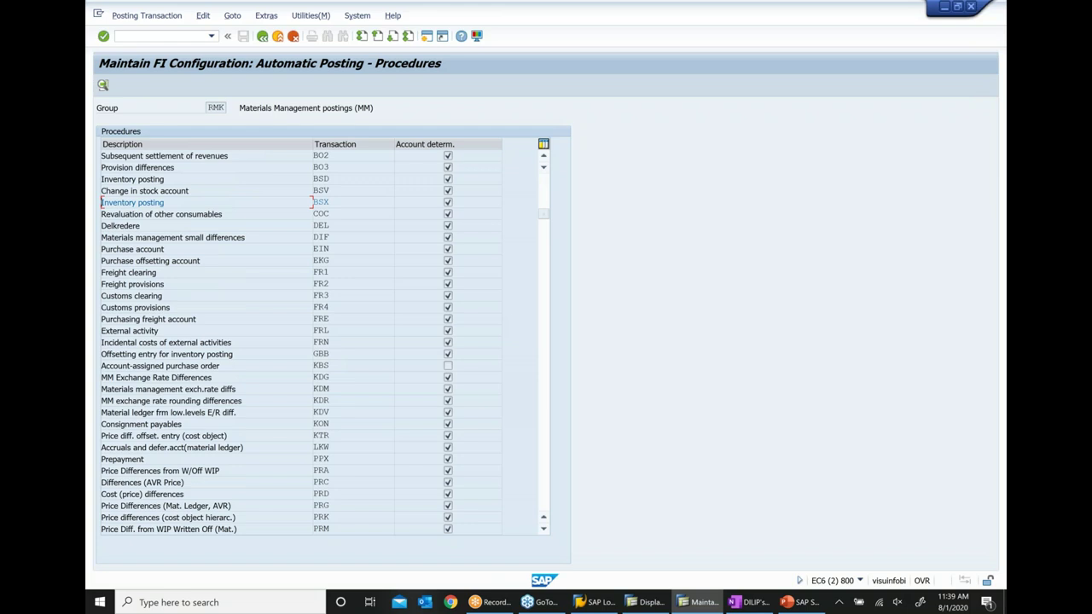
pyautogui.scroll(-1, 322, 256)
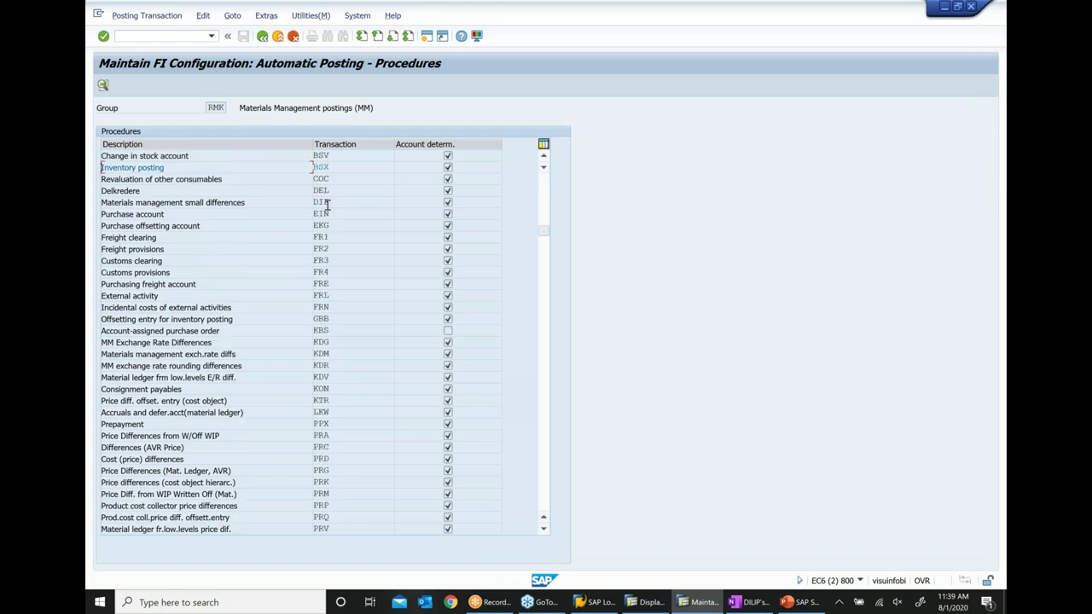
pyautogui.scroll(1, 348, 371)
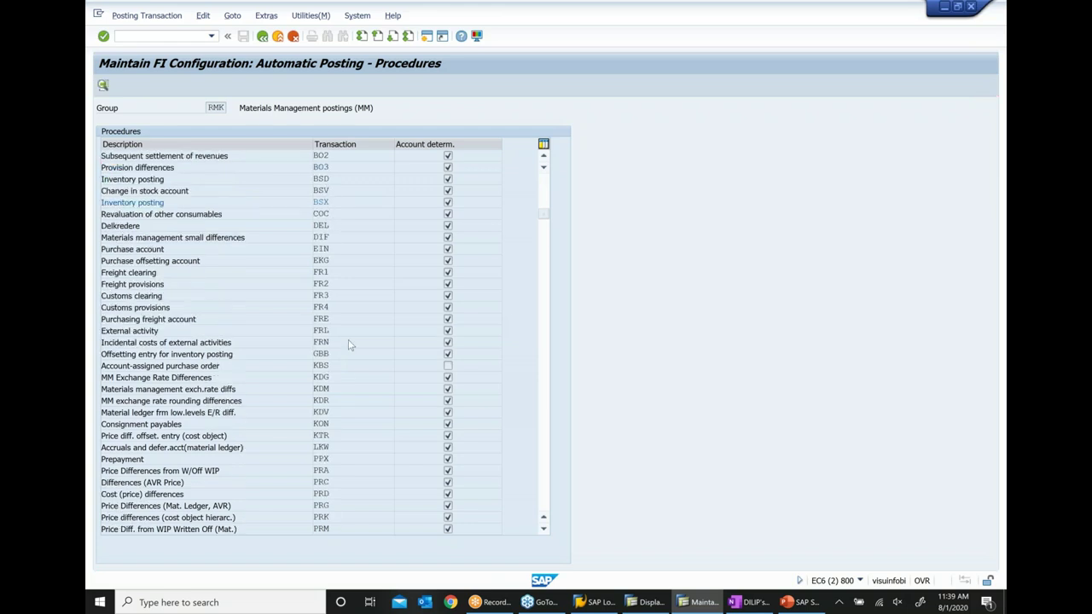
pyautogui.scroll(1, 333, 313)
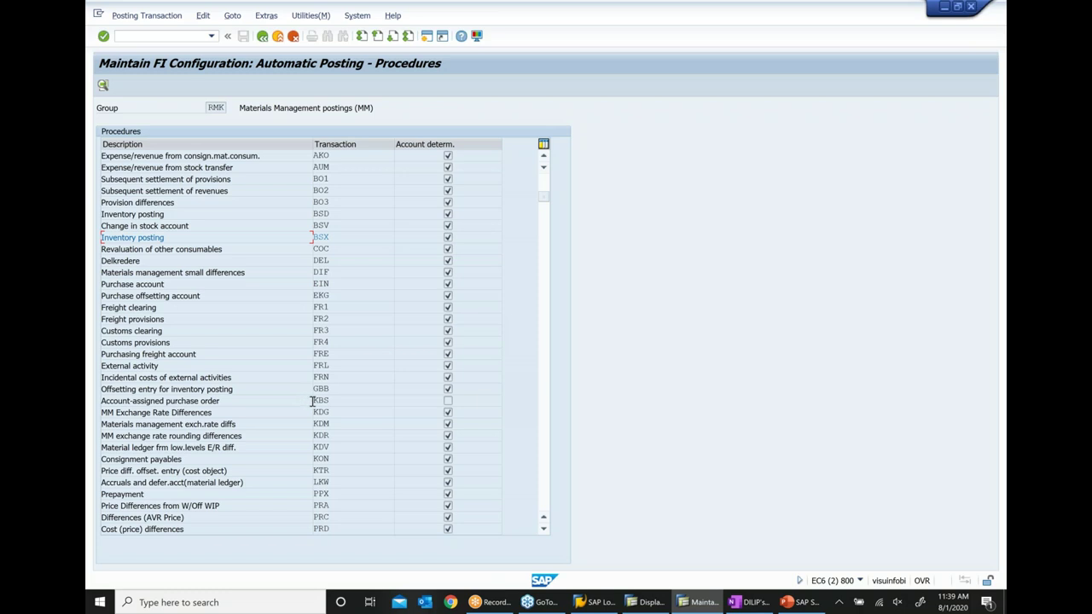
pyautogui.doubleClick(330, 380)
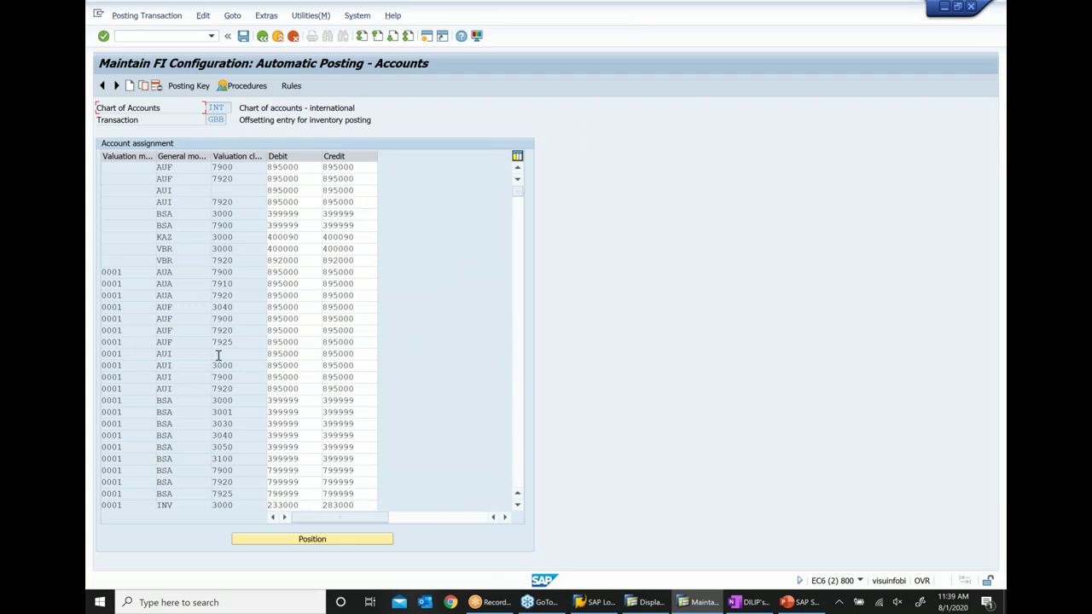
# Look through the GBB account assignments down to the VBR entries and check the entry with valuation class 7925, dismissing the information message.
pyautogui.scroll(-1, 217, 353)
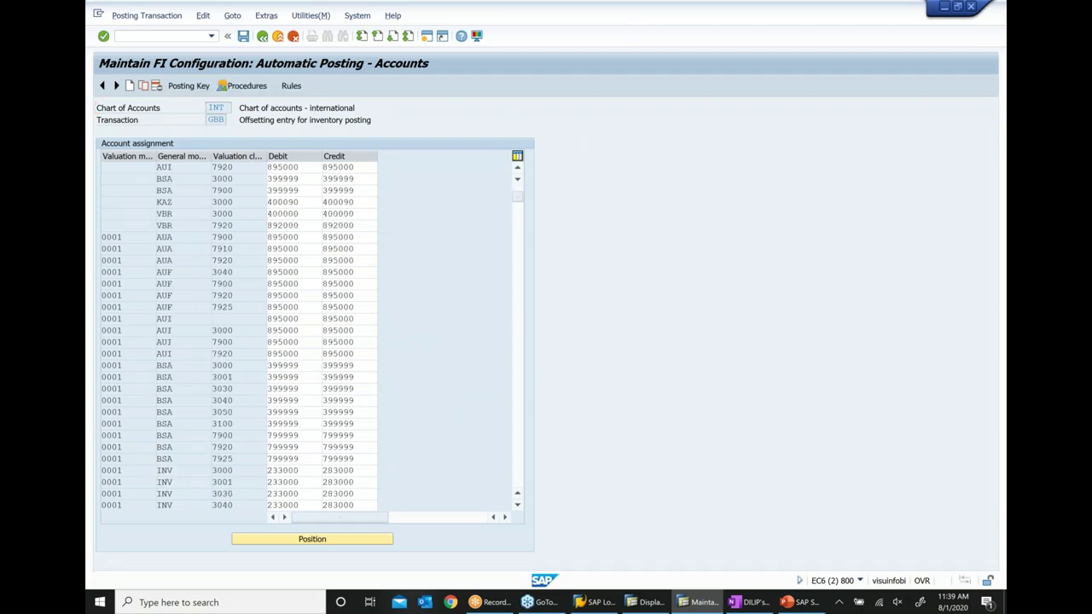
pyautogui.scroll(-3, 239, 341)
pyautogui.scroll(-3, 239, 341)
pyautogui.scroll(-4, 239, 341)
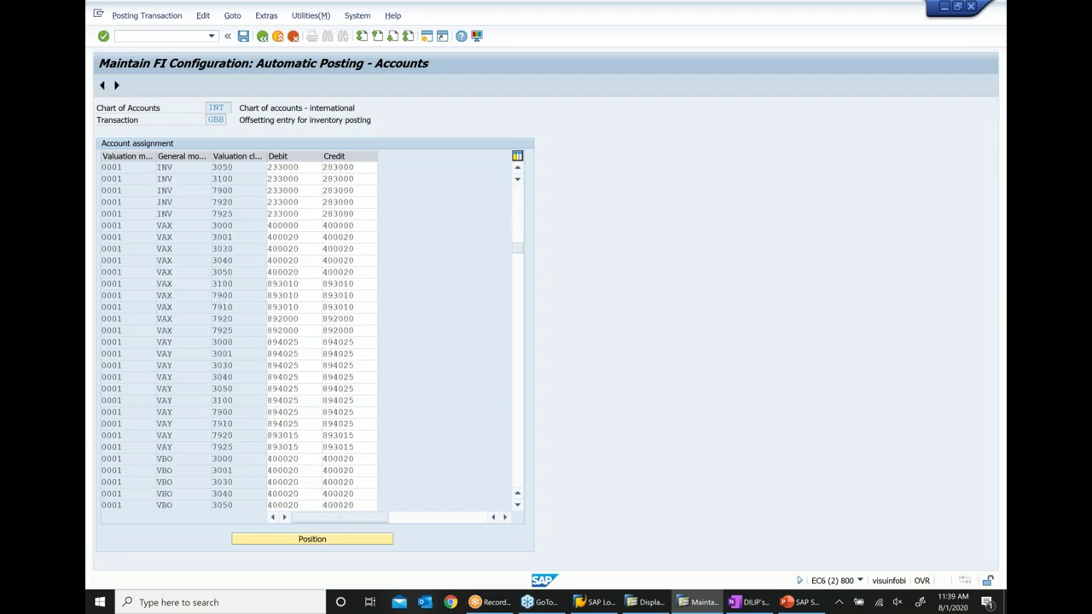
pyautogui.scroll(-2, 307, 337)
pyautogui.scroll(-5, 308, 338)
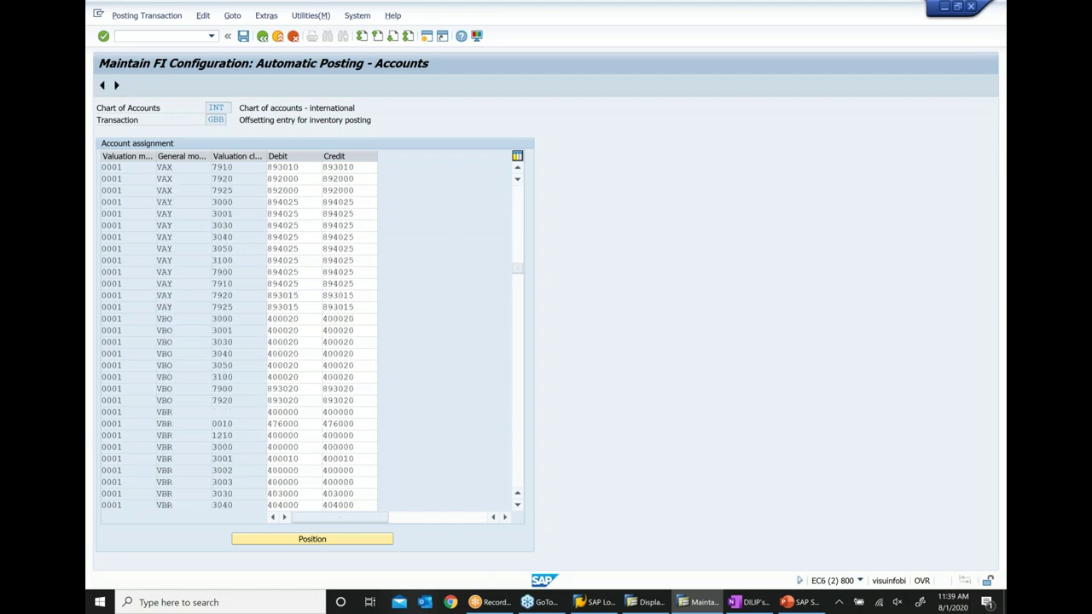
pyautogui.scroll(-4, 307, 338)
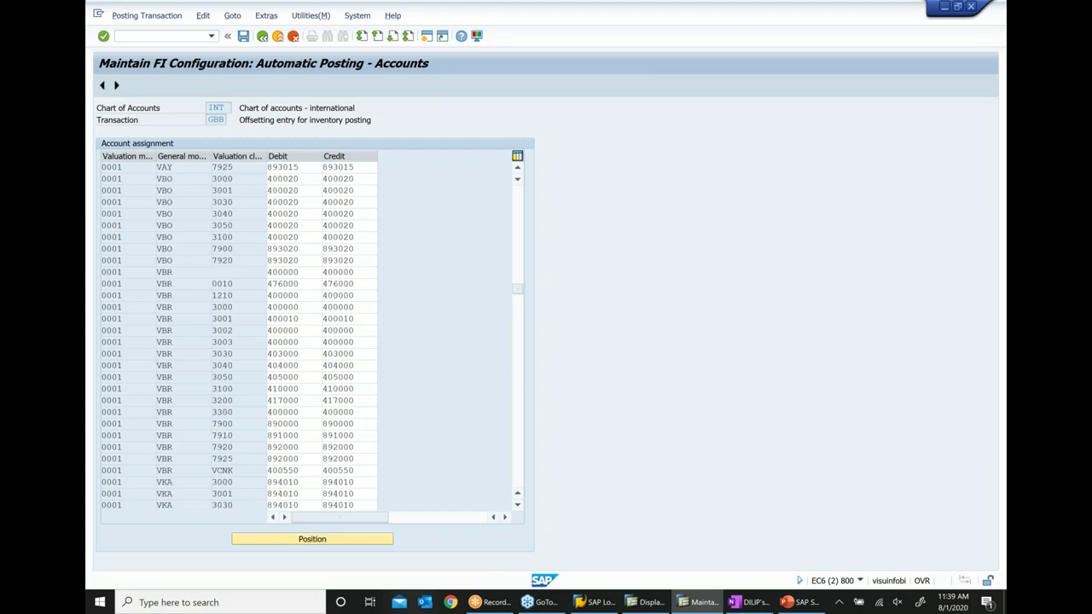
pyautogui.scroll(-2, 198, 398)
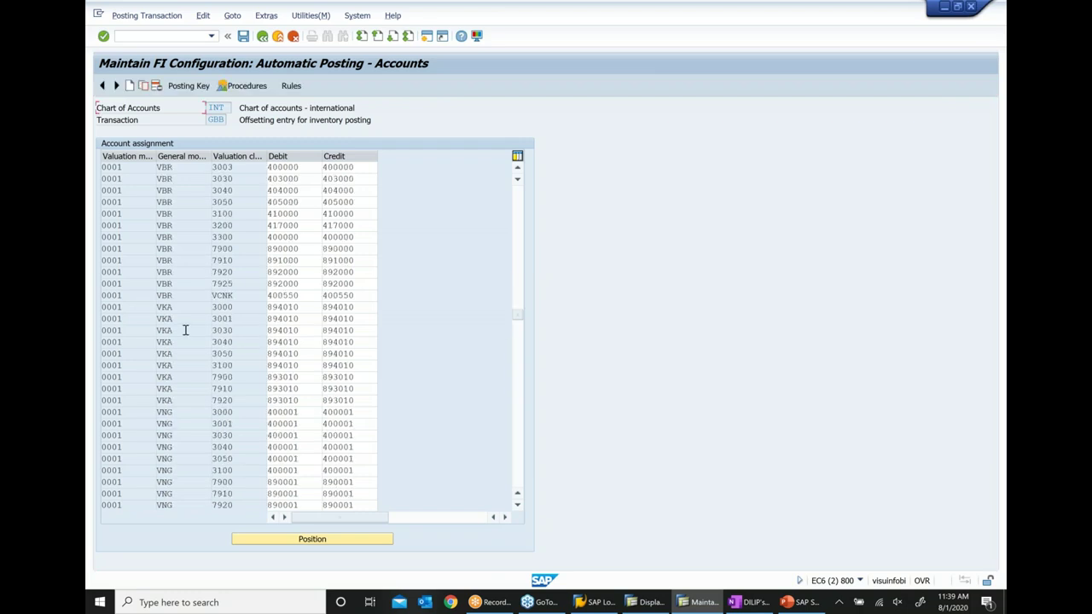
pyautogui.click(179, 285)
pyautogui.click(216, 285)
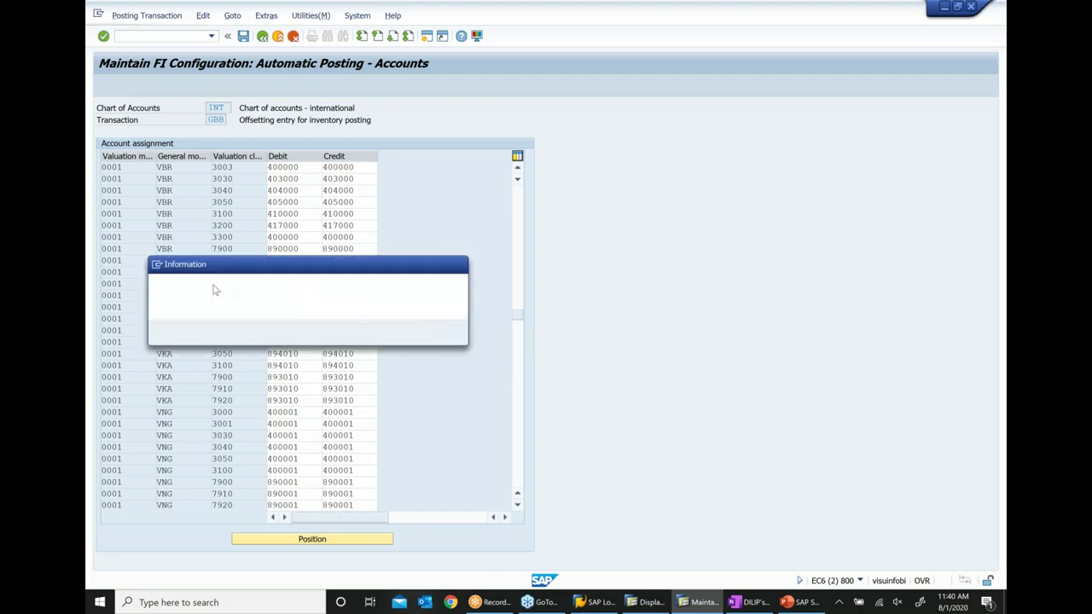
pyautogui.click(440, 333)
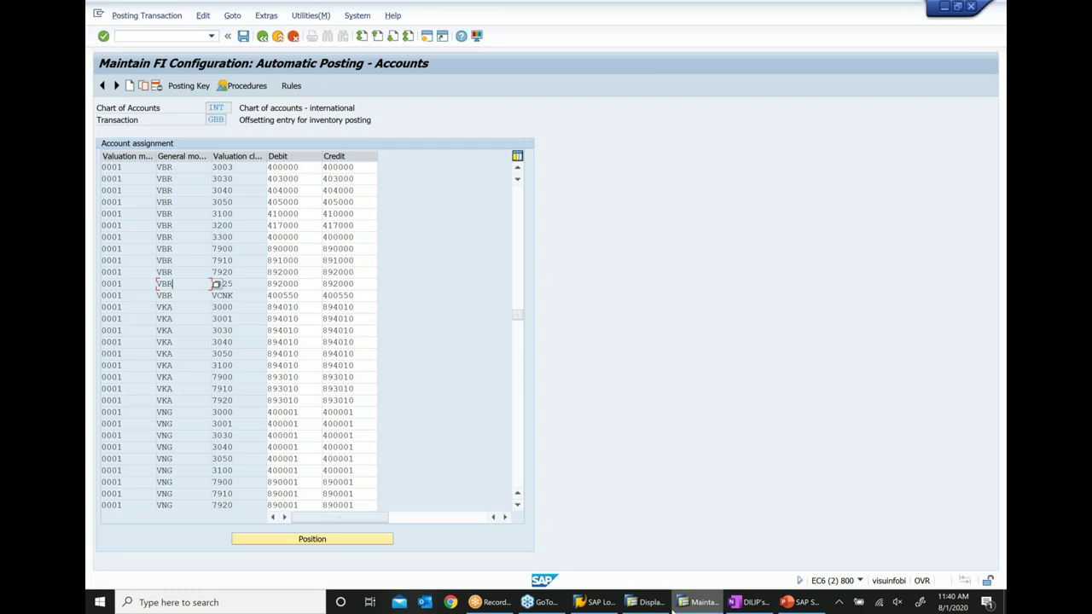
# Select the Cost of goods sold line in the accounting document, and highlight the VKA 7920 debit account in the GBB assignments for comparison.
pyautogui.click(651, 603)
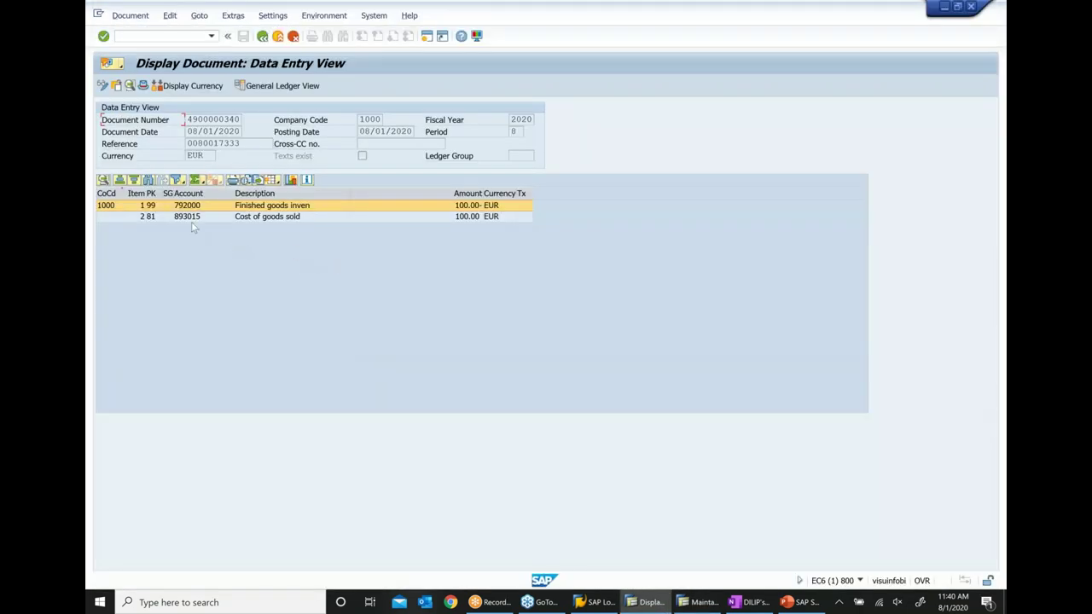
pyautogui.click(191, 220)
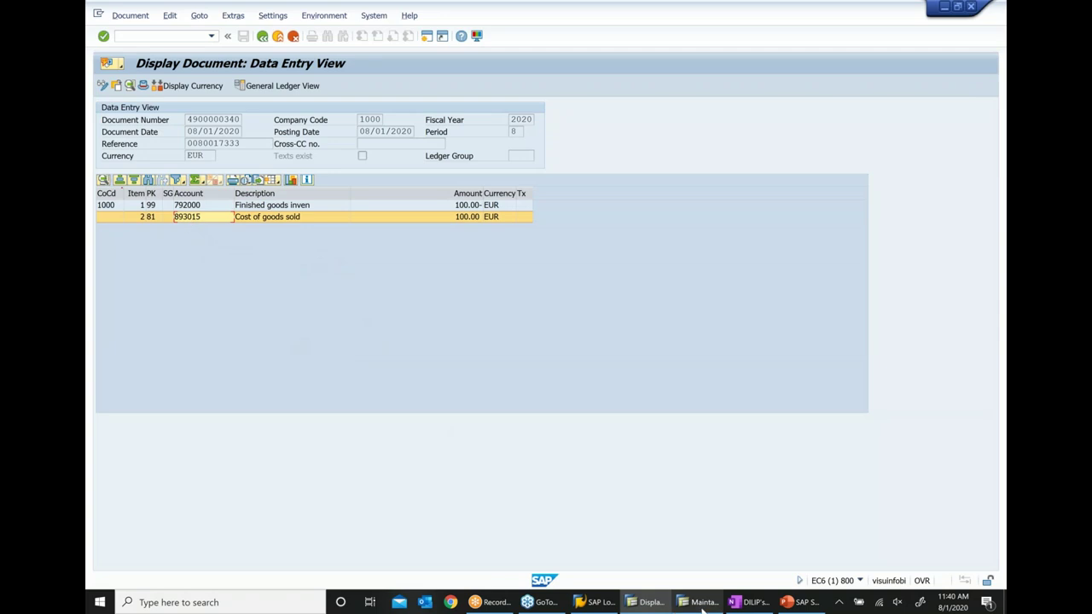
pyautogui.click(701, 602)
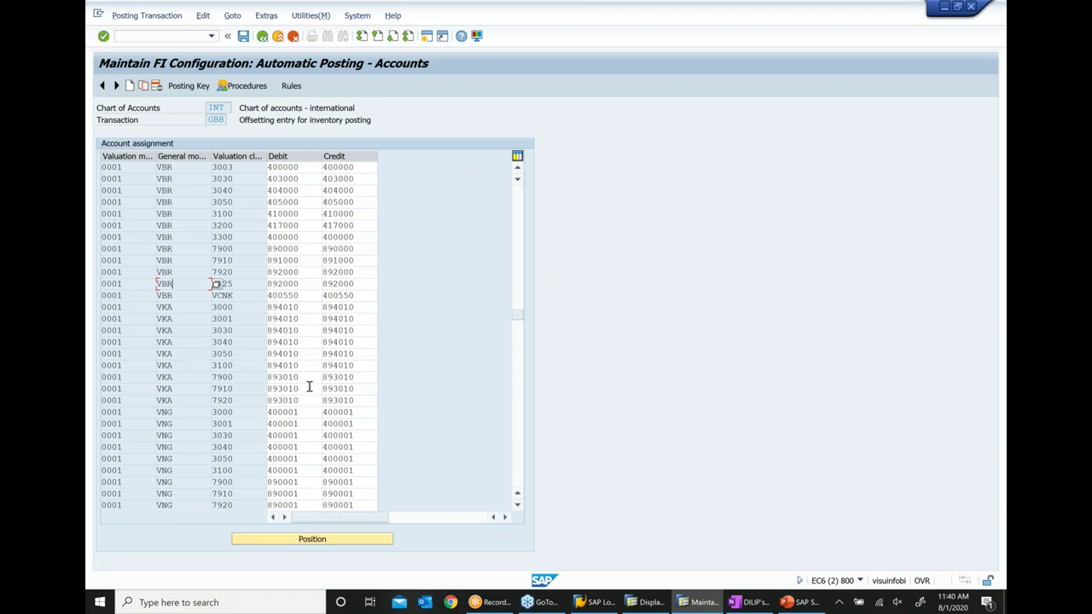
pyautogui.click(300, 401)
pyautogui.doubleClick(301, 401)
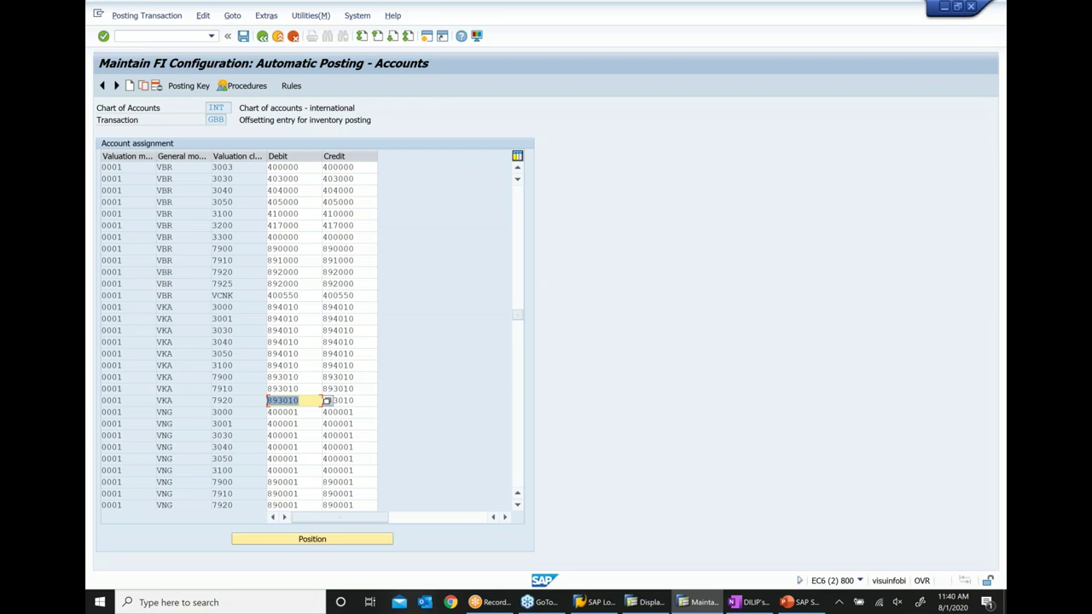
# Highlight valuation class 7920 under ZOB in the GBB account assignments and compare it with the accounting document.
pyautogui.scroll(-1, 239, 337)
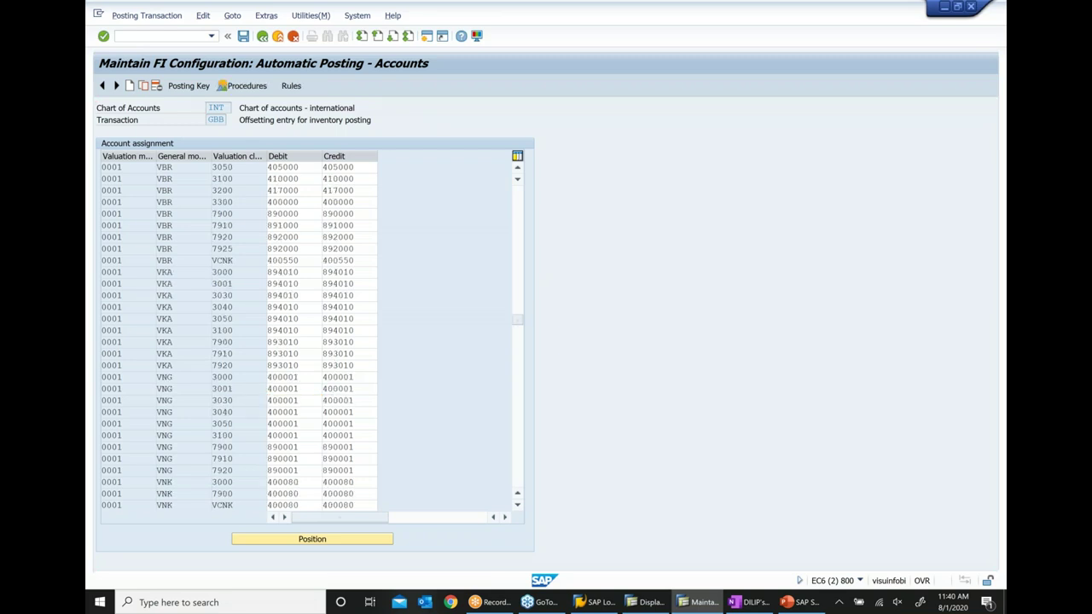
pyautogui.scroll(-3, 239, 337)
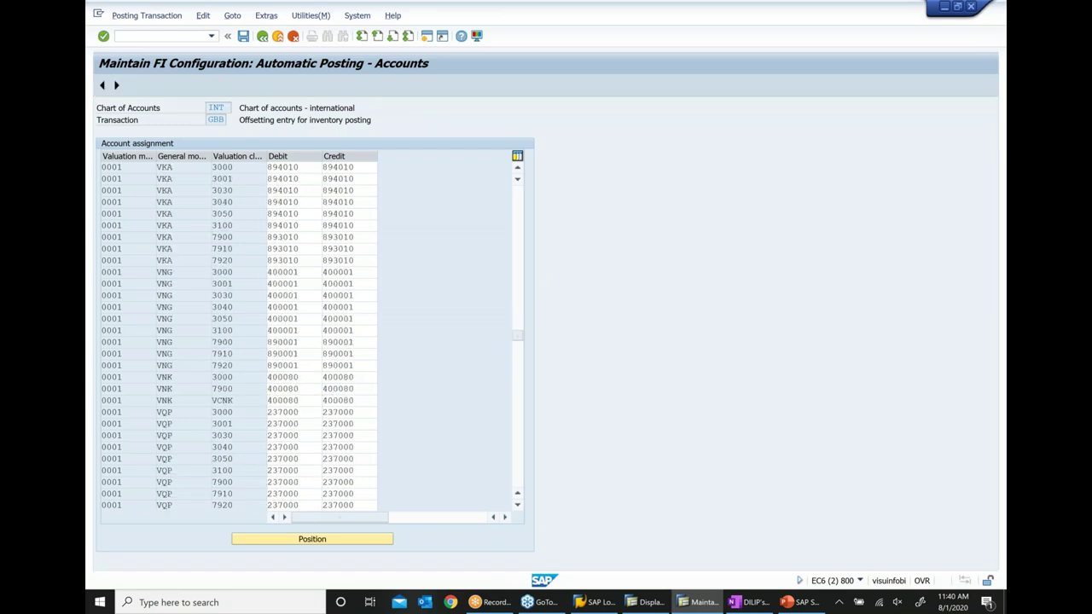
pyautogui.scroll(-10, 239, 338)
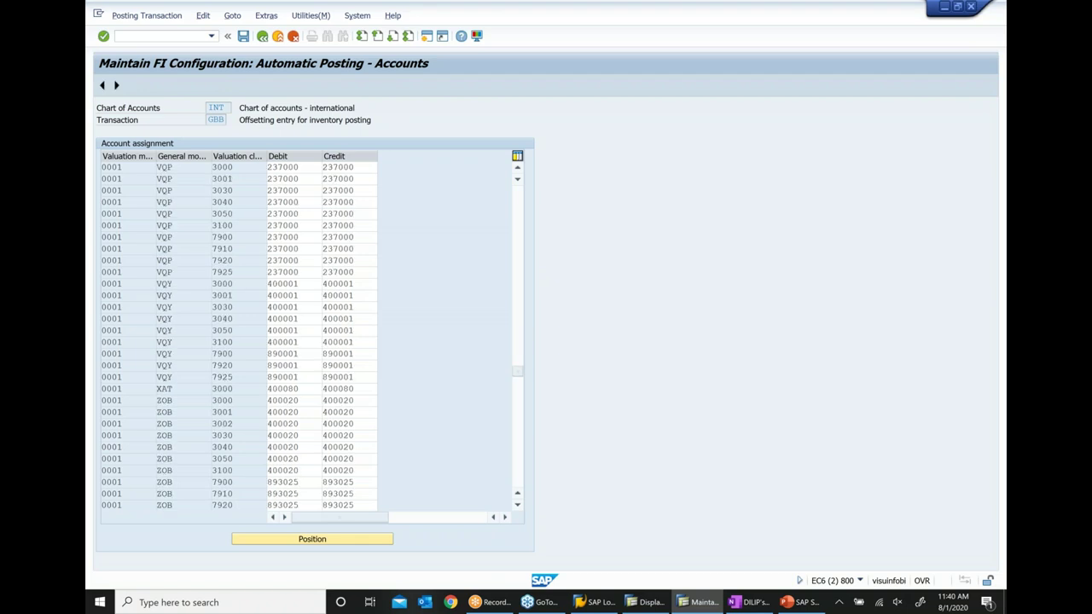
pyautogui.scroll(-4, 298, 340)
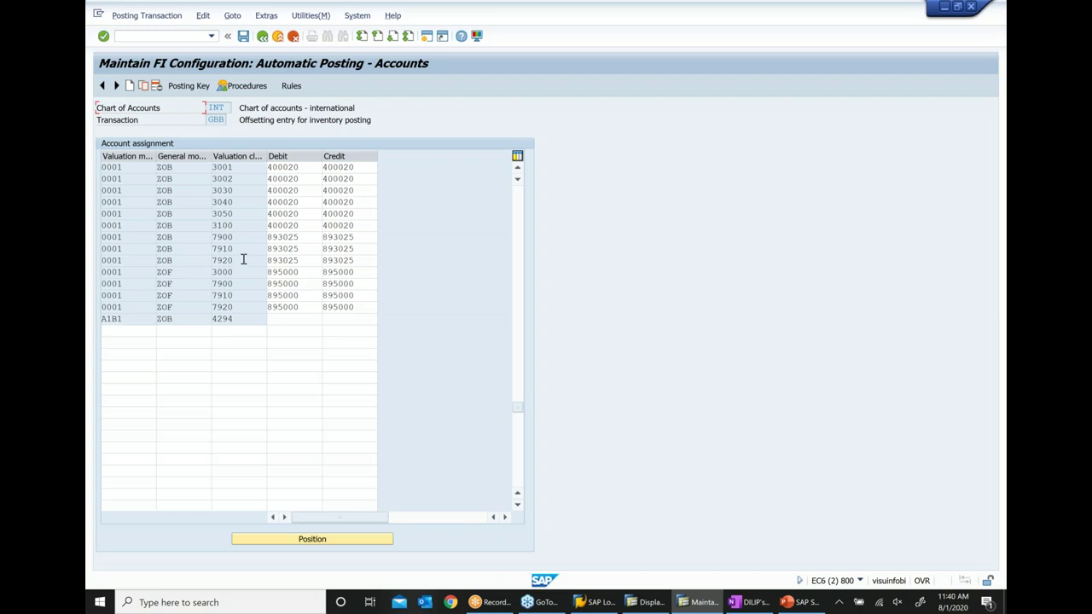
pyautogui.moveTo(211, 260); pyautogui.dragTo(270, 260)
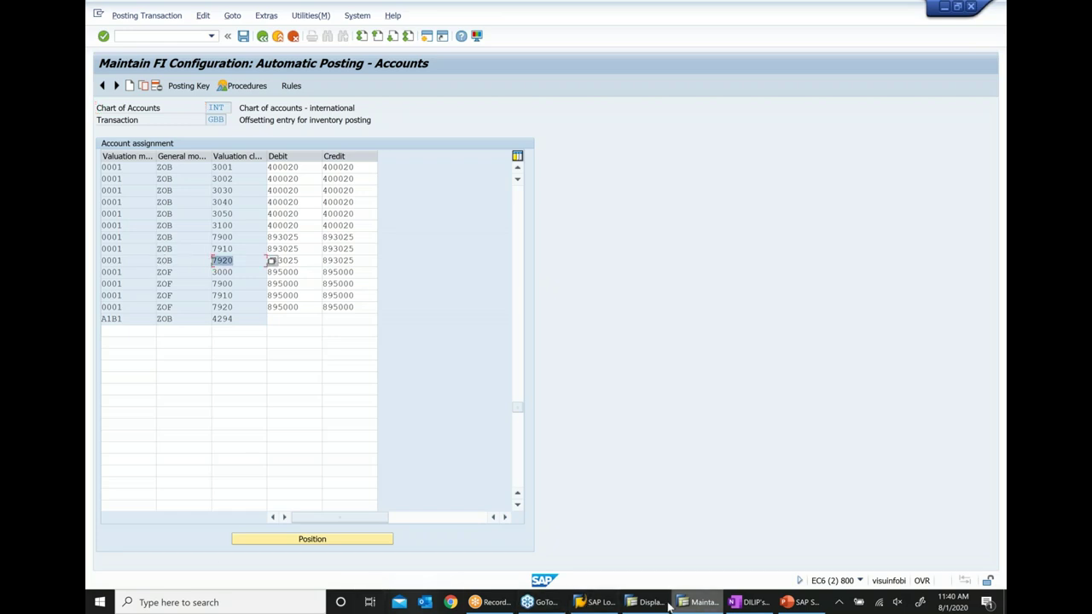
pyautogui.click(631, 603)
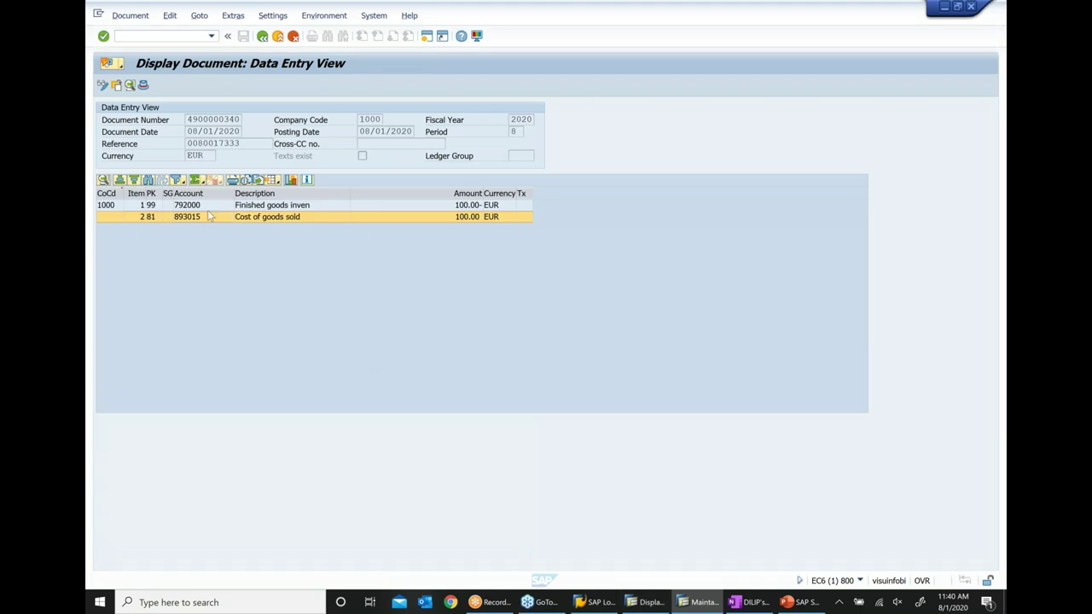
pyautogui.click(679, 602)
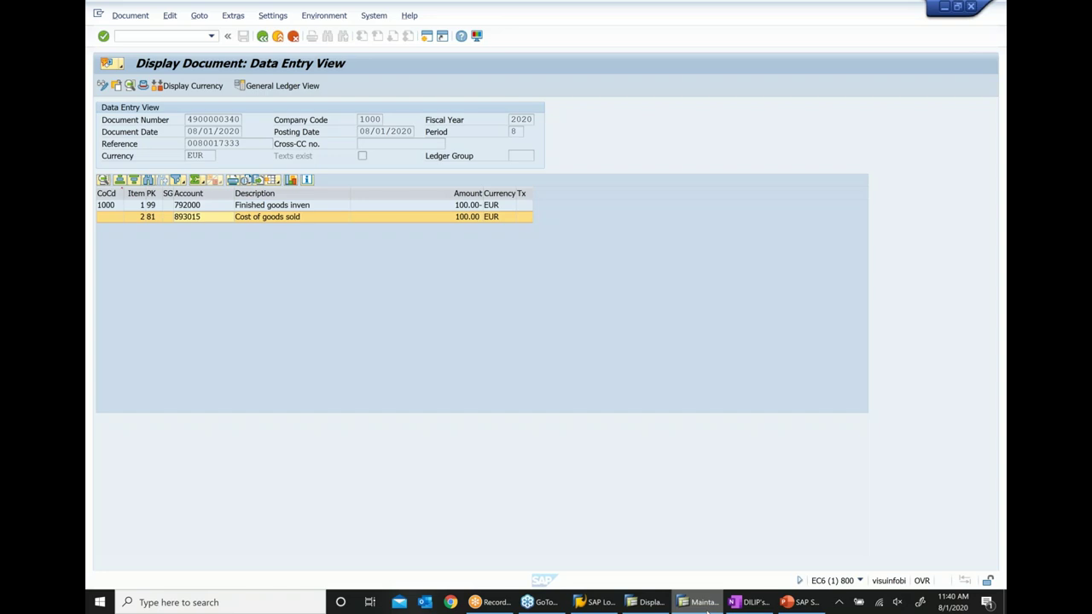
pyautogui.click(705, 606)
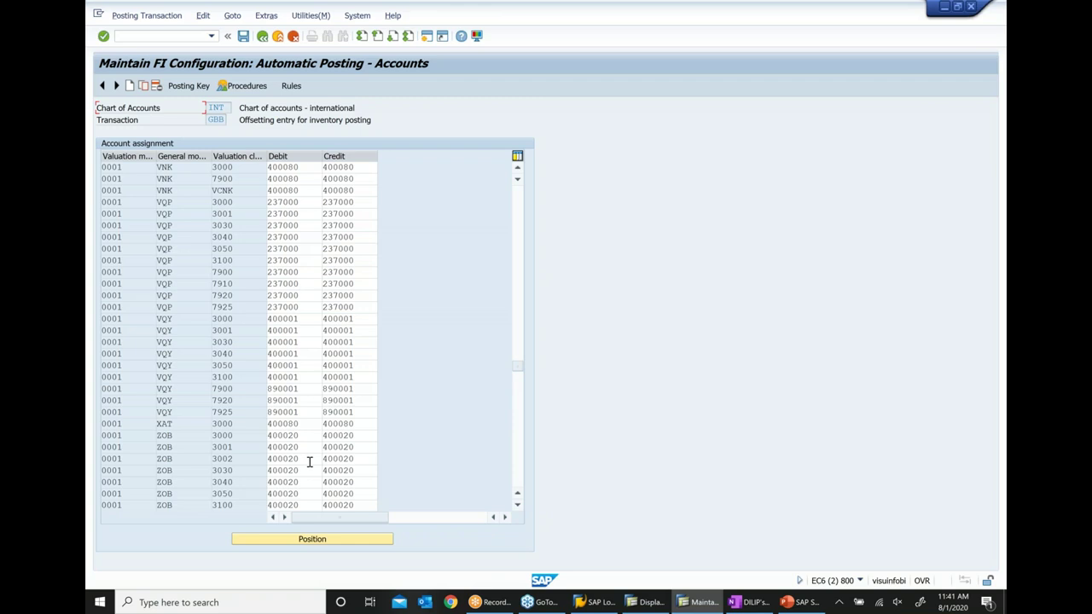
# Open the Freight clearing procedure FR1 from the procedures list, highlight its account 191100, and return to the list.
pyautogui.click(263, 36)
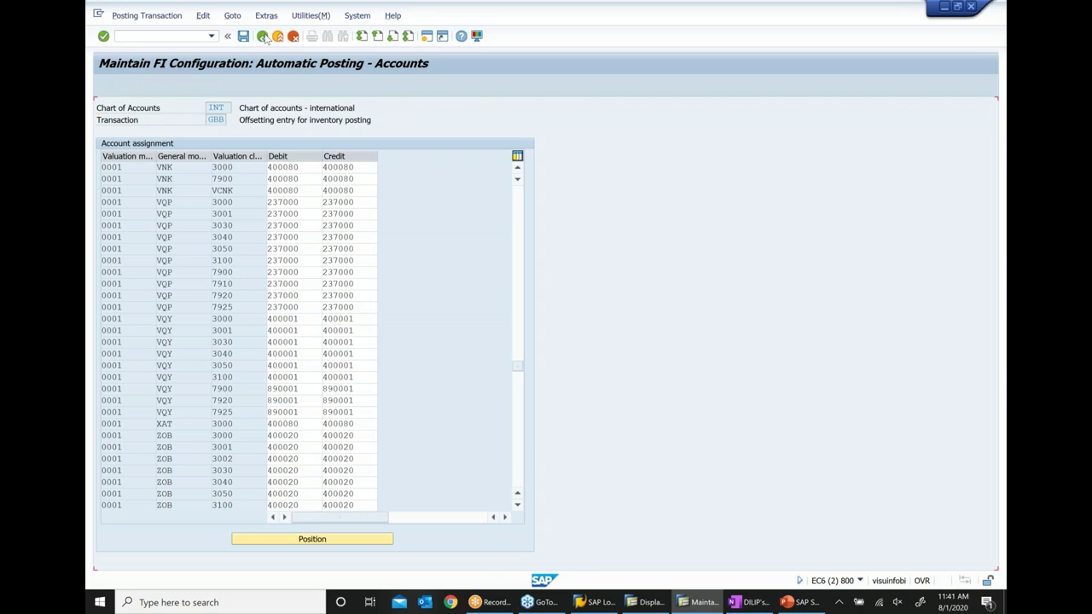
pyautogui.click(327, 310)
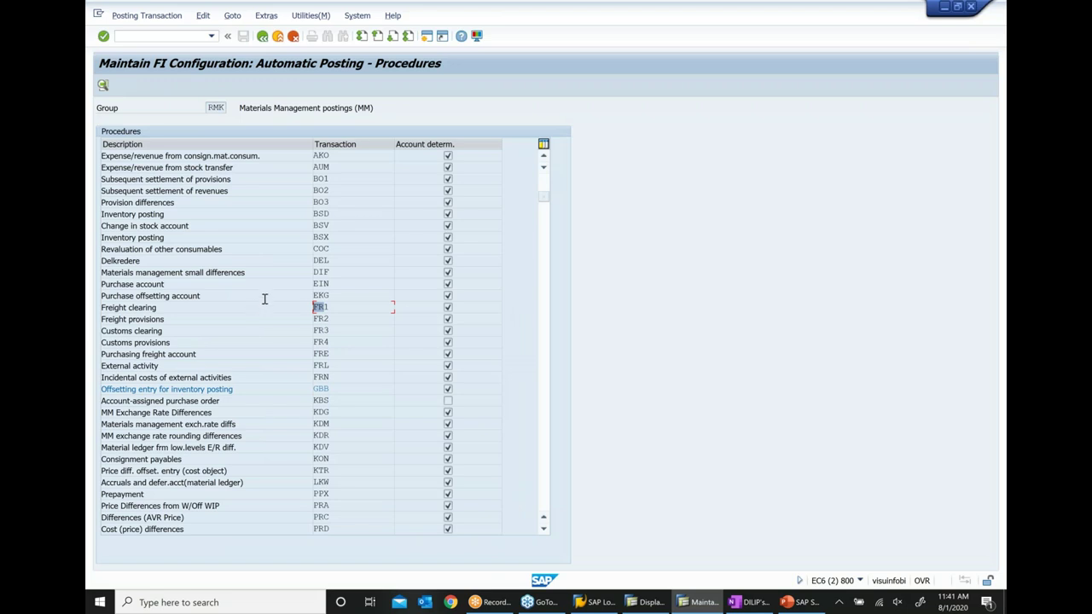
pyautogui.click(159, 307)
pyautogui.doubleClick(159, 307)
pyautogui.click(150, 167)
pyautogui.moveTo(150, 167); pyautogui.dragTo(101, 167)
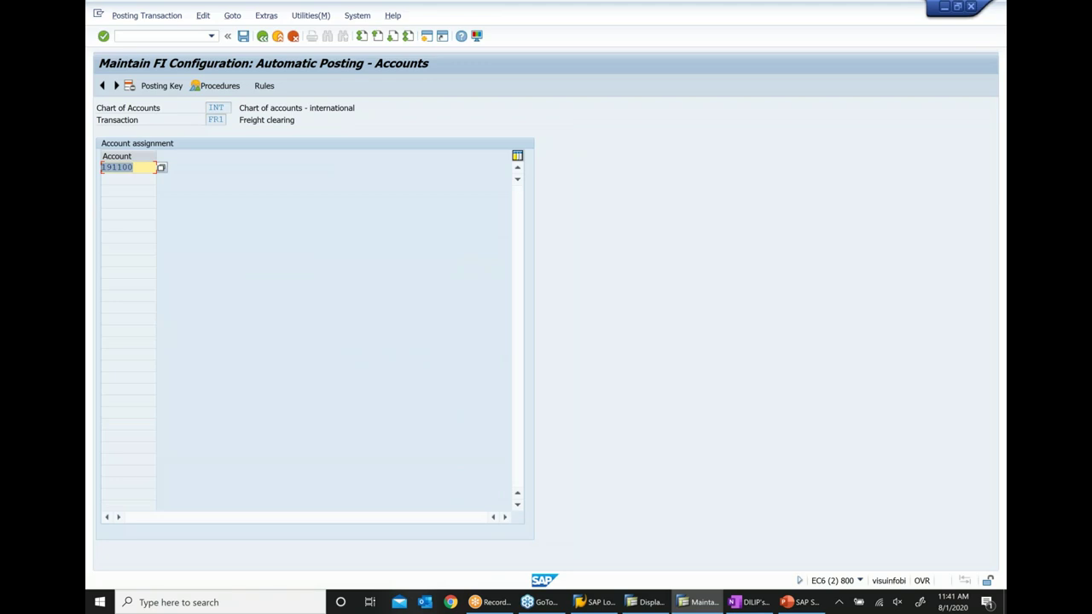
pyautogui.click(263, 37)
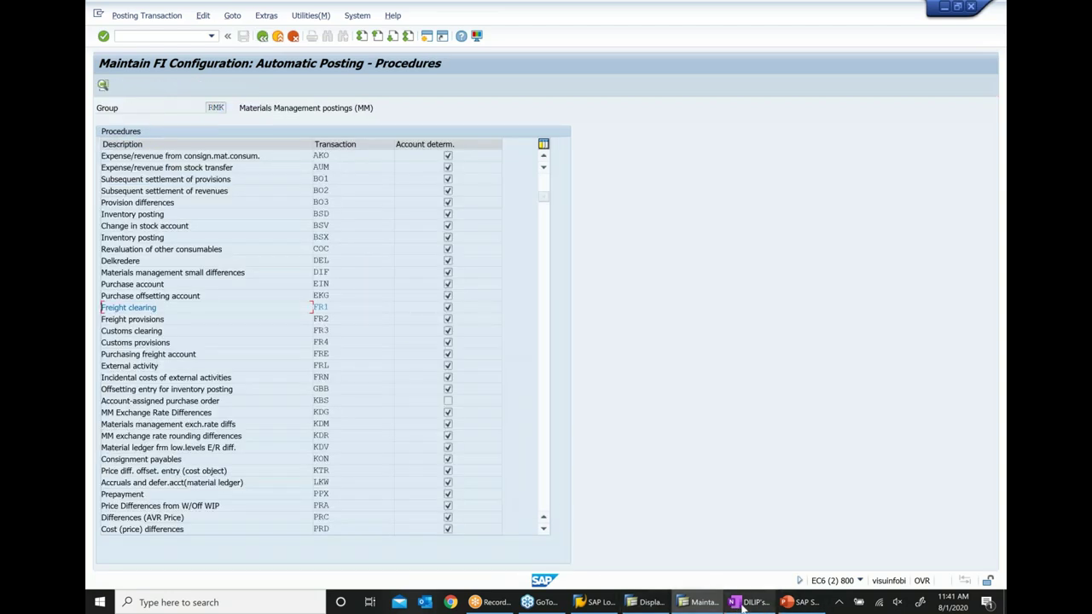
# Switch to the OneNote class notes and make the OBYC heading and the BSX, COA and Valuation class bullets bold.
pyautogui.click(744, 606)
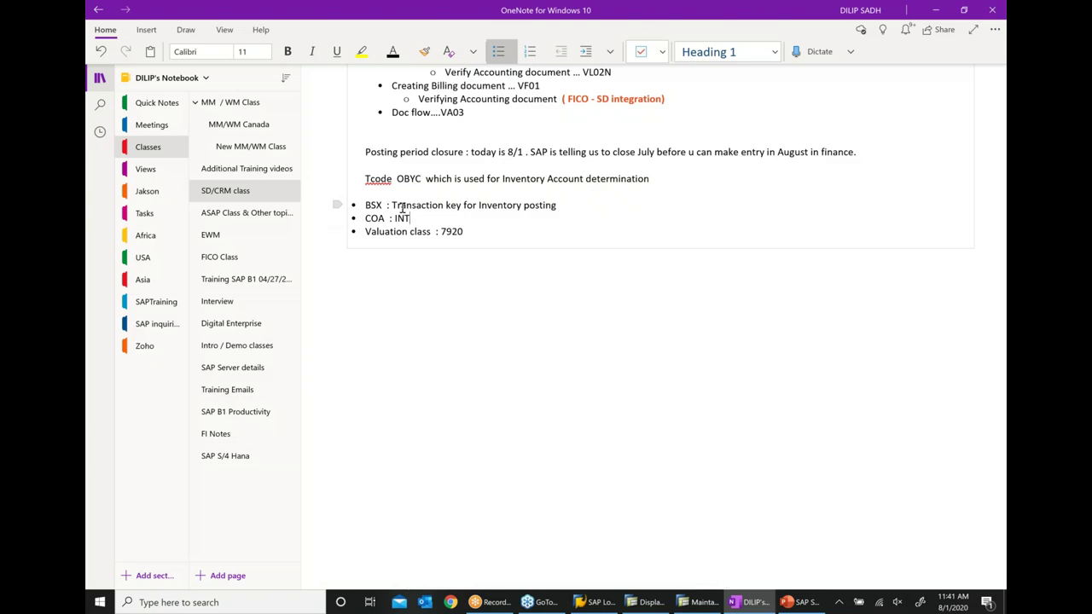
pyautogui.moveTo(367, 178); pyautogui.dragTo(483, 236)
pyautogui.click(523, 216)
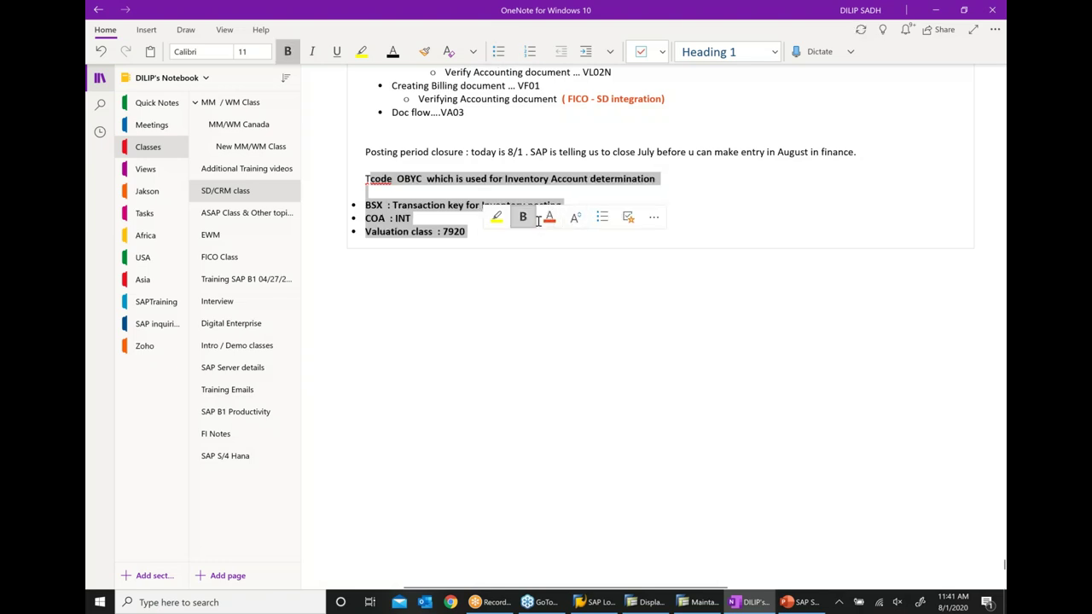
pyautogui.click(547, 284)
# Highlight the "Verifying Accounting document (FICO - SD integration)" line under the billing document notes.
pyautogui.scroll(2, 546, 384)
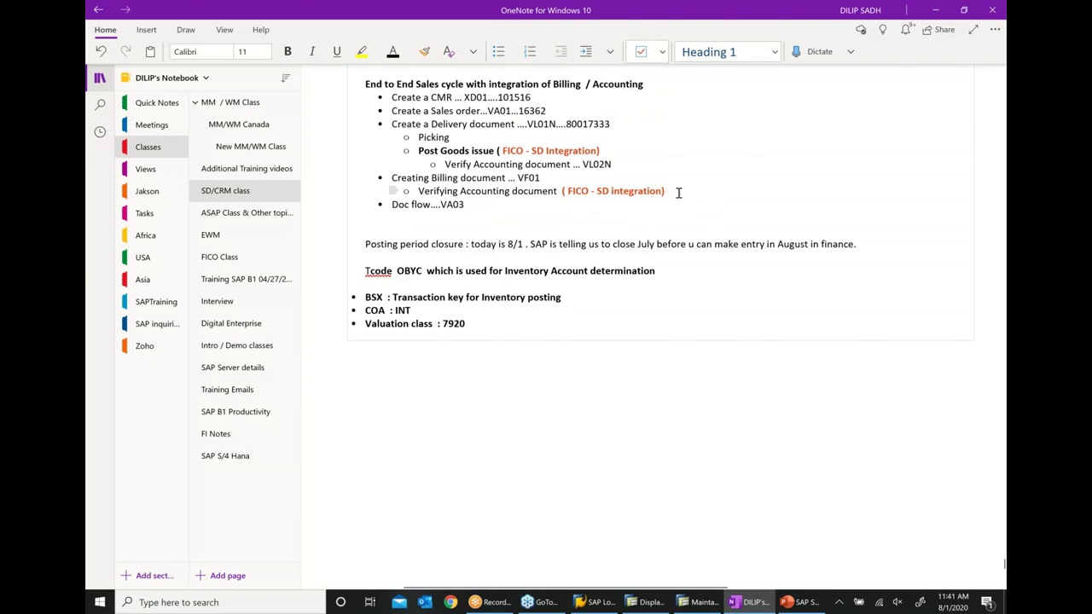
pyautogui.moveTo(679, 193); pyautogui.dragTo(567, 193)
pyautogui.moveTo(500, 193); pyautogui.dragTo(418, 192)
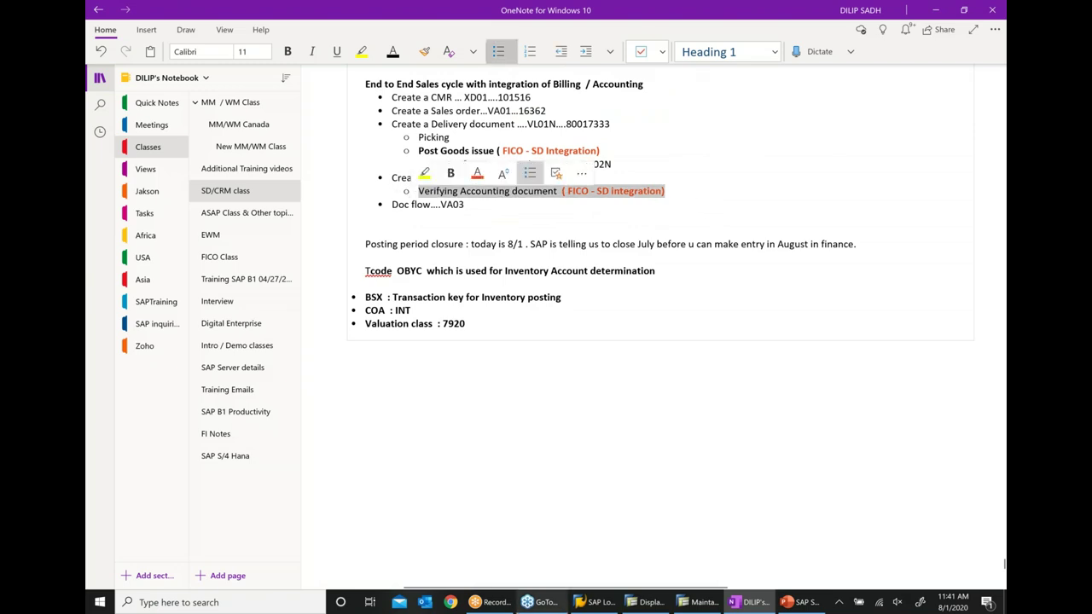
pyautogui.click(576, 408)
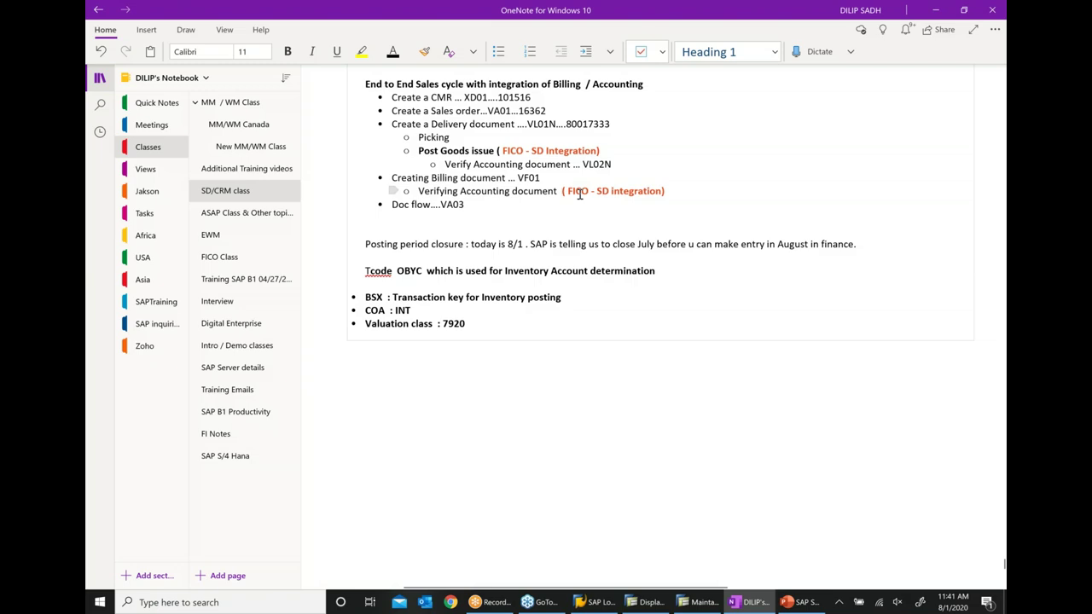
# Add bold sub-bullets "Credit : Inventory" and "Debit : Cost of Goods sold" below the Verify Accounting document VL02N line.
pyautogui.click(624, 161)
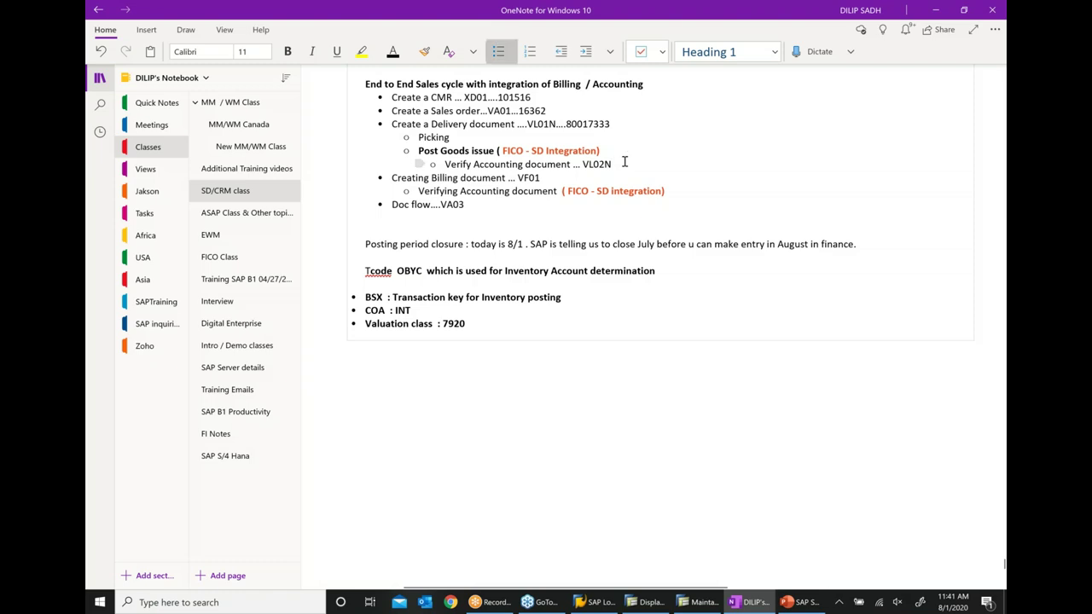
pyautogui.press('Return')
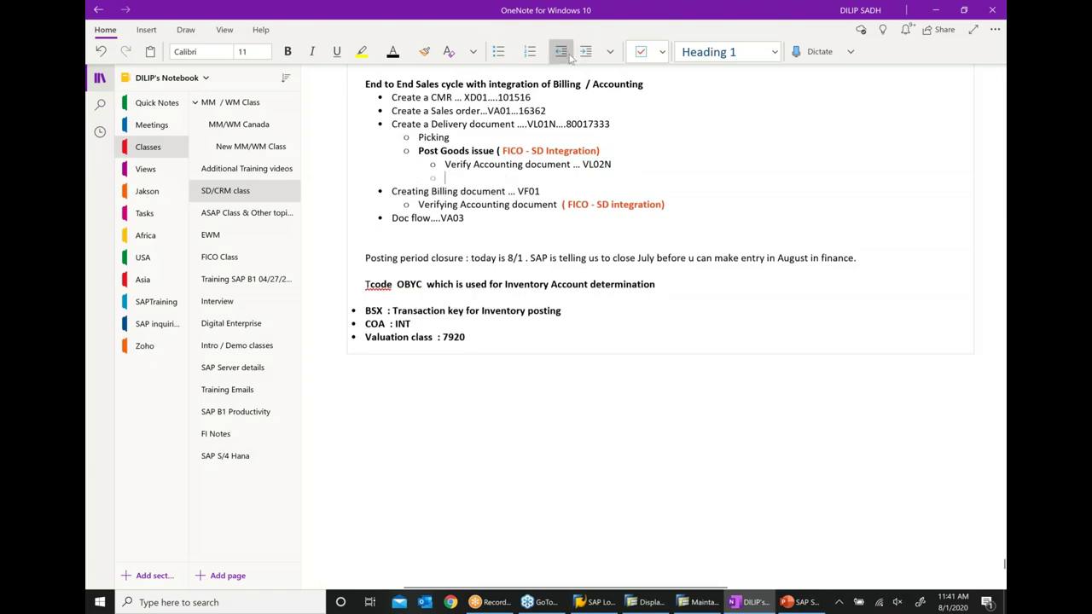
pyautogui.write('dE')
pyautogui.press('BackSpace')
pyautogui.write('Credit  : Inventory')
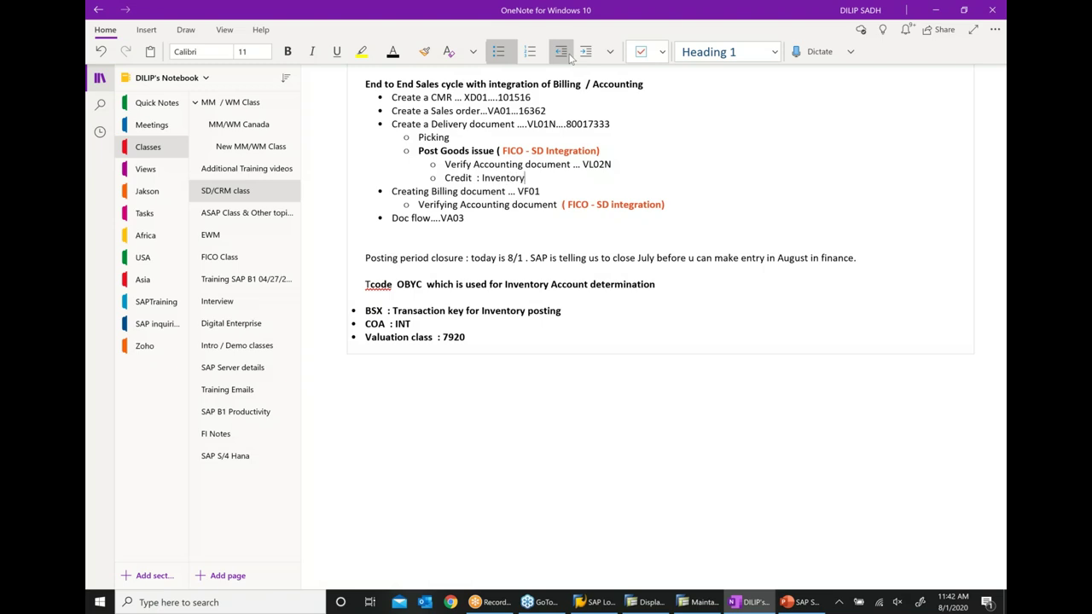
pyautogui.press('Return')
pyautogui.write('De')
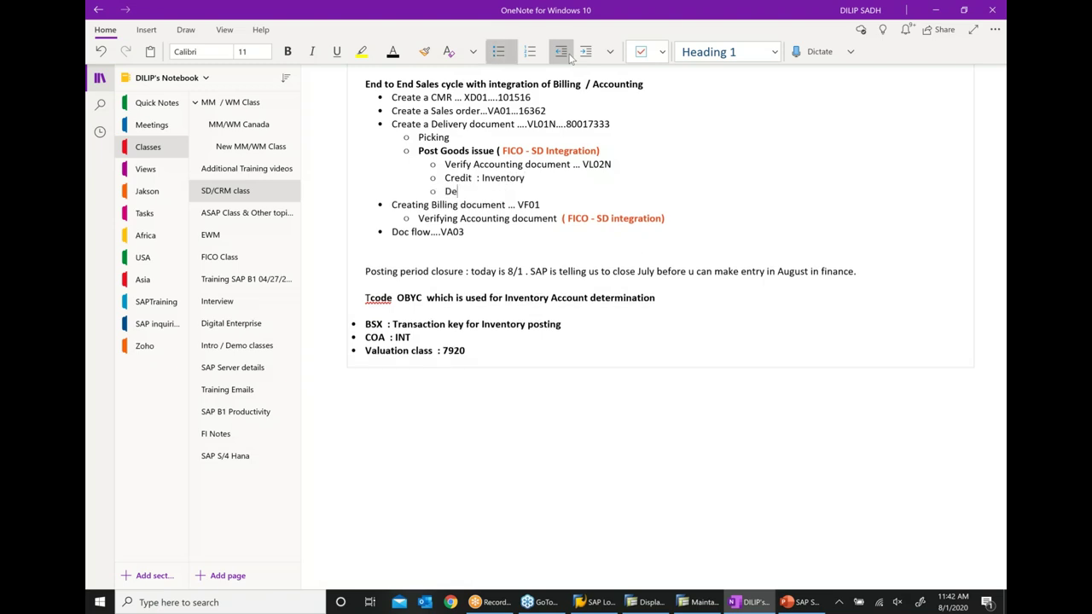
pyautogui.write('bit : Costof Goods sold')
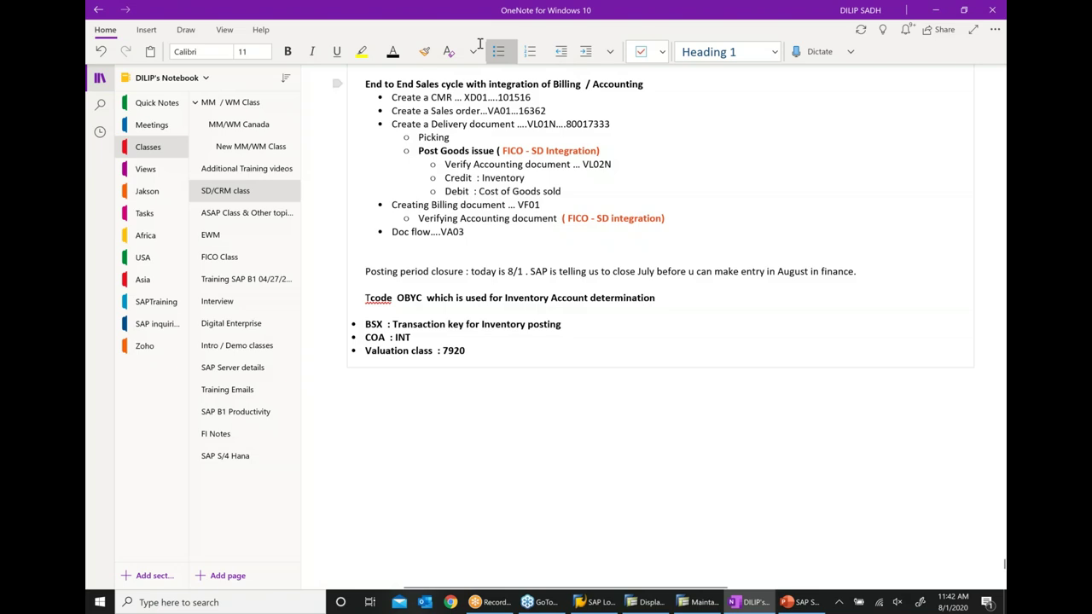
pyautogui.moveTo(444, 177); pyautogui.dragTo(564, 193)
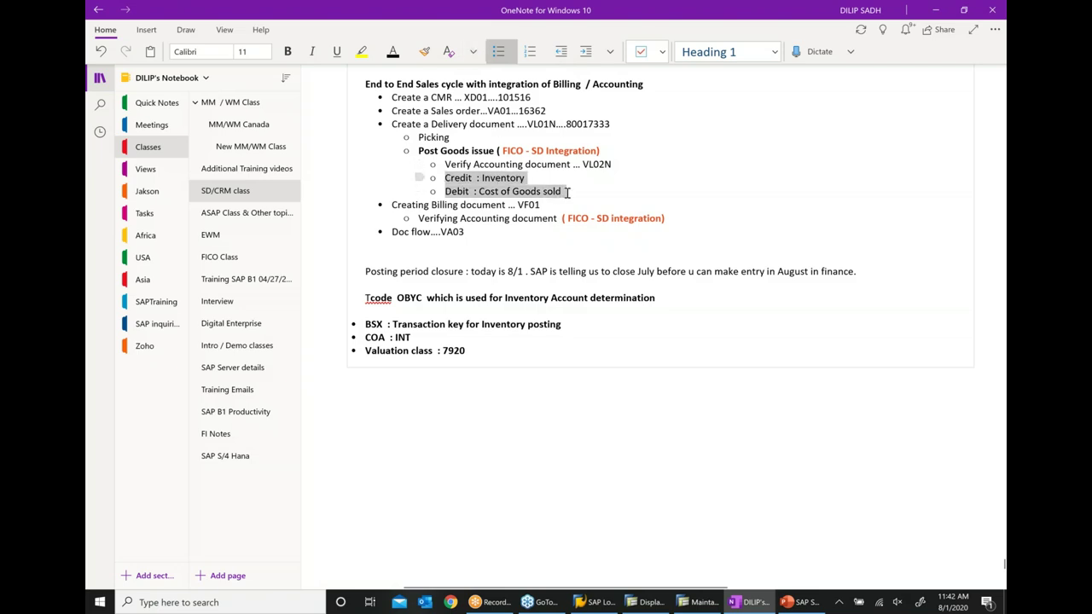
pyautogui.click(611, 178)
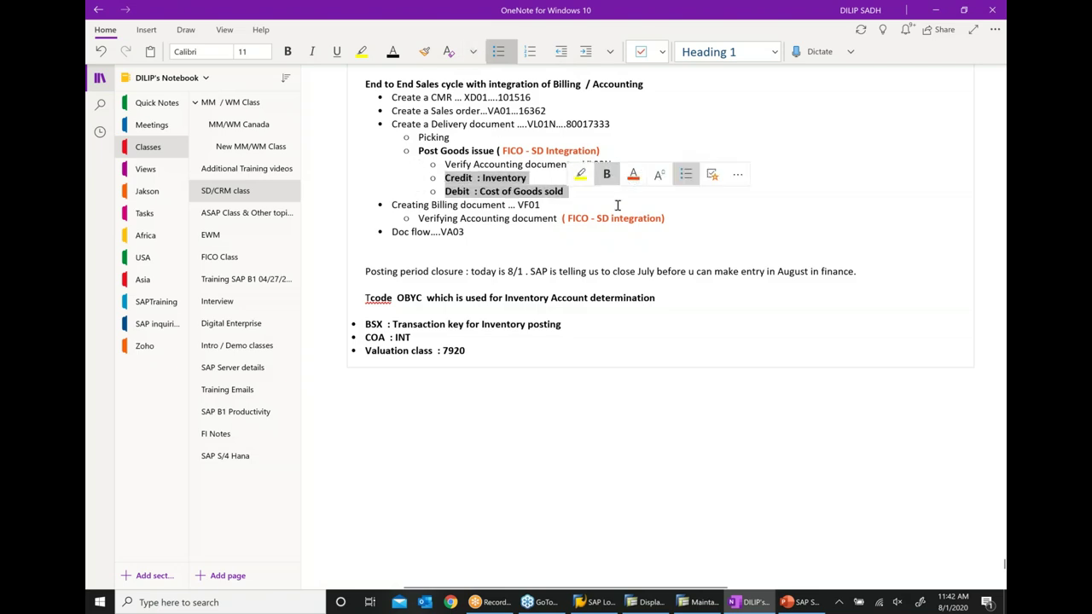
# Colour the "Credit : Inventory" and "Debit : Cost of Goods sold" lines dark red.
pyautogui.click(645, 177)
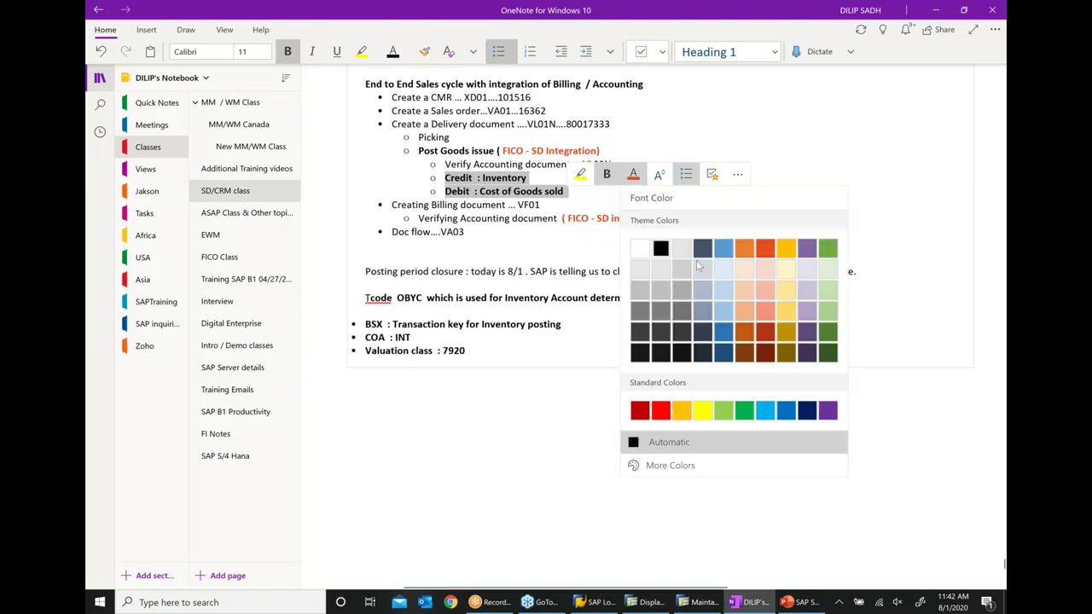
pyautogui.click(641, 411)
pyautogui.click(620, 338)
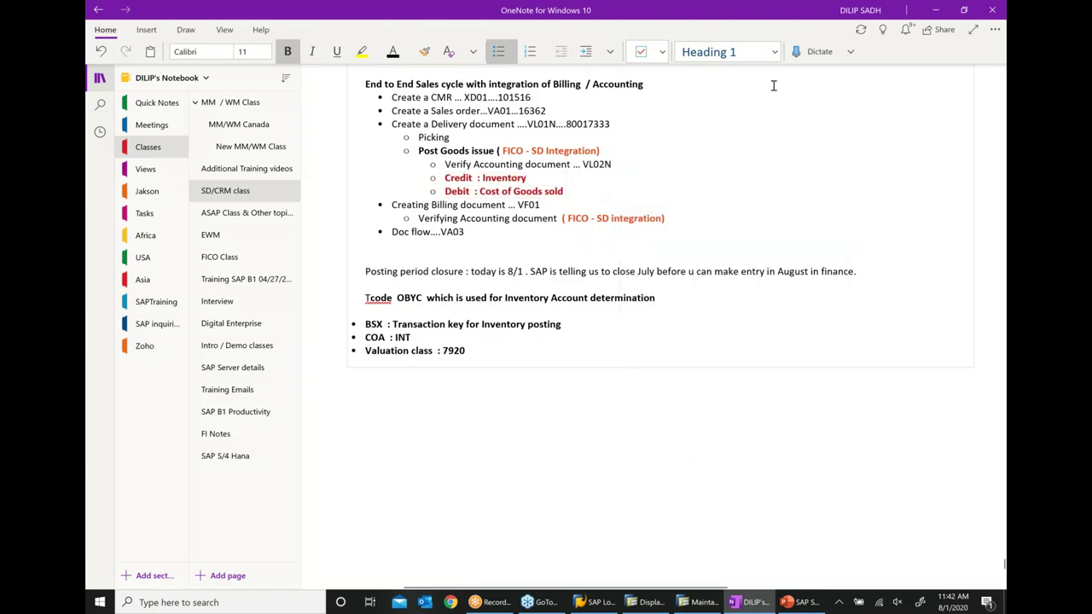
# Add "Debit :" and "Credit :" sub-bullets below the Verifying Accounting document line under the billing document.
pyautogui.click(675, 218)
pyautogui.press('Return')
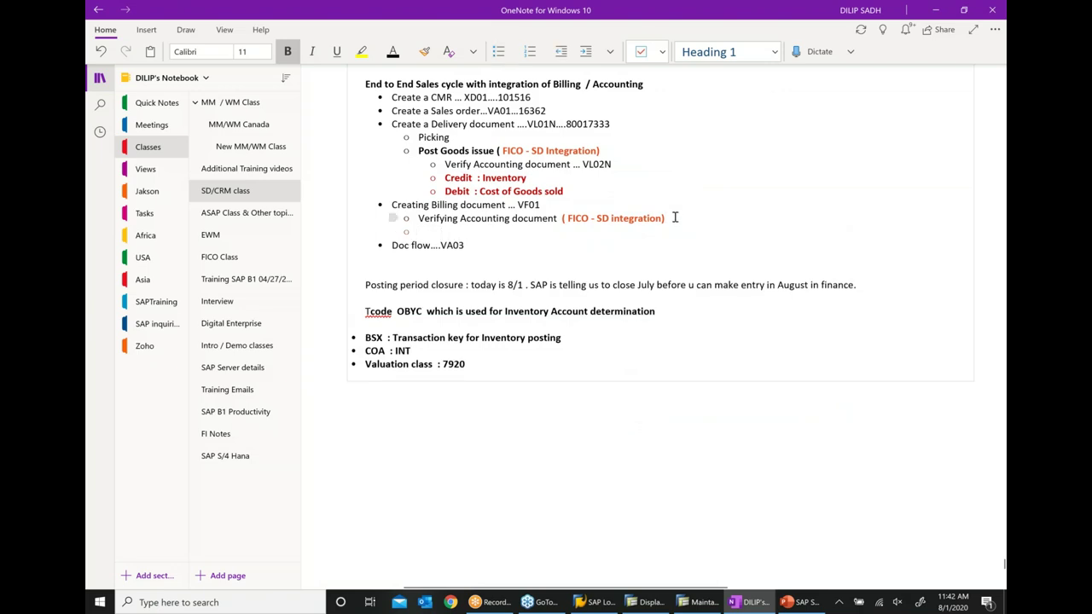
pyautogui.write('debit :')
pyautogui.press('Return')
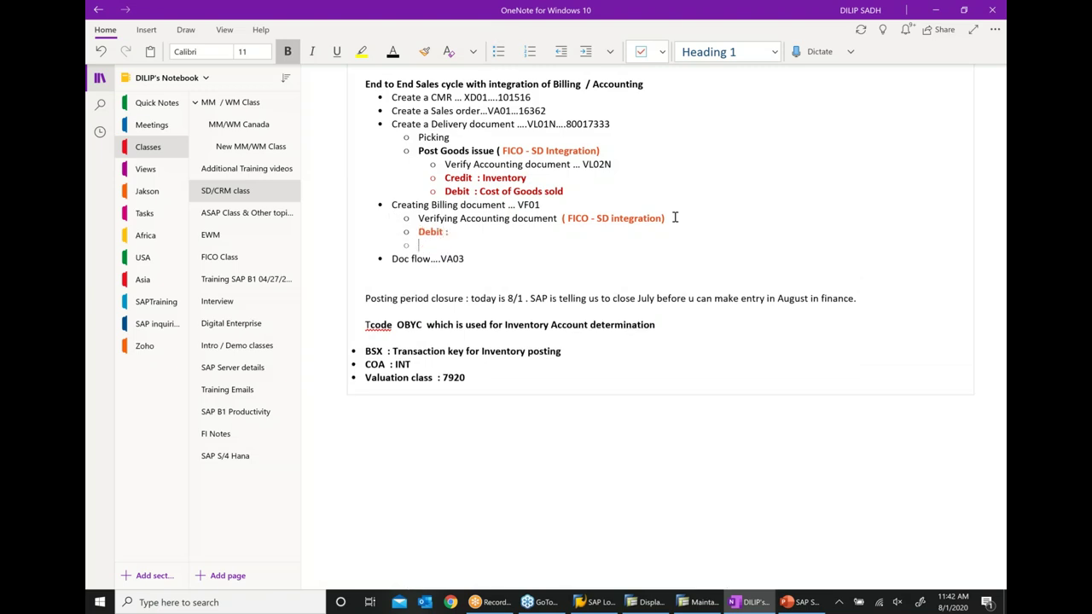
pyautogui.write('C')
pyautogui.write('redt')
pyautogui.write('it :')
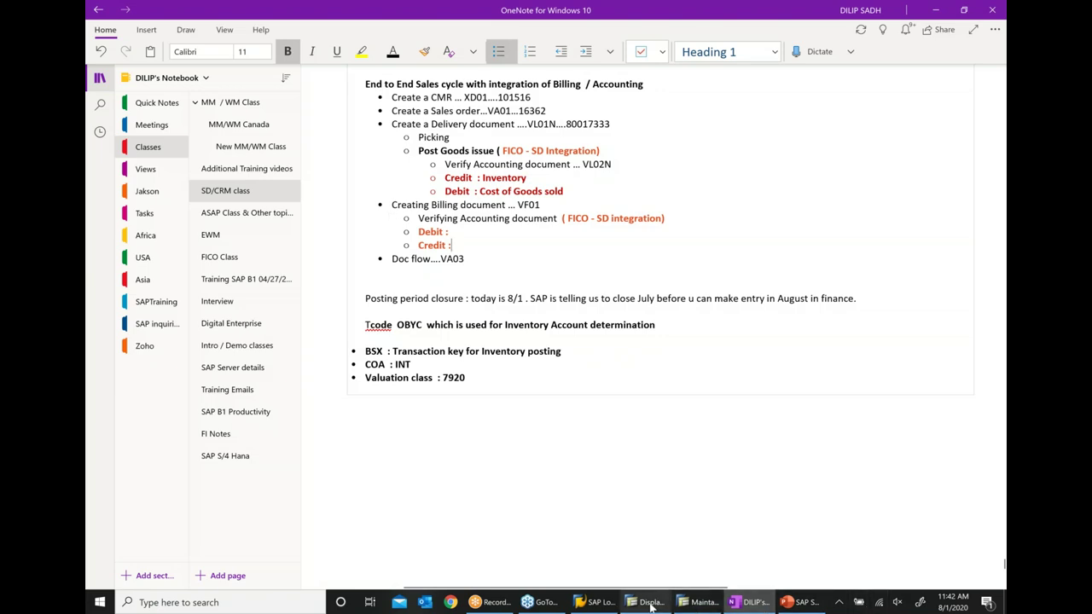
# Switch to the SAP accounting document for the goods issue and go back to the sales order's document flow.
pyautogui.click(651, 603)
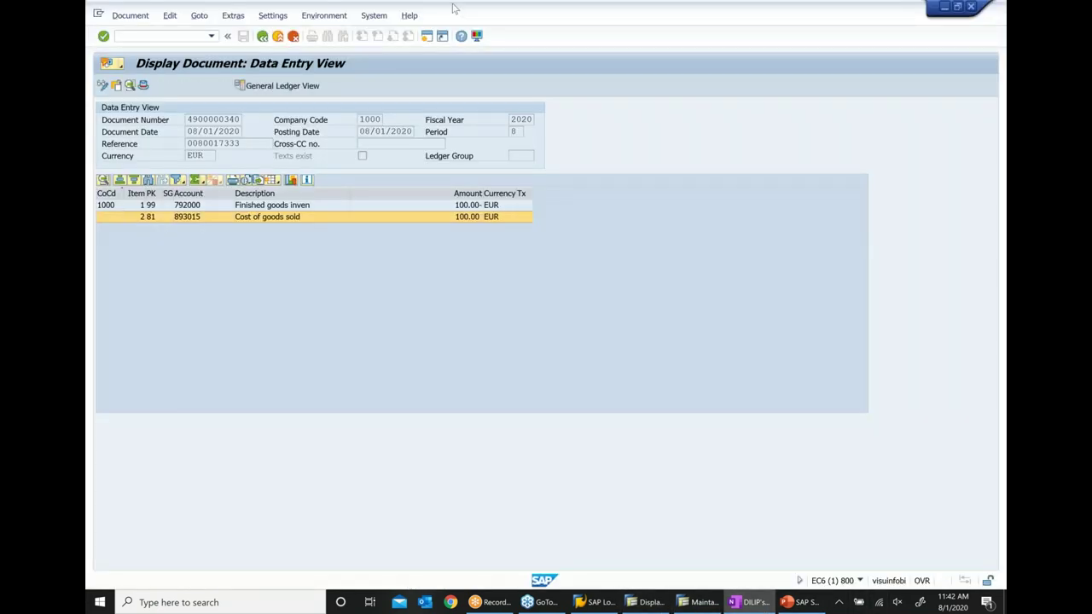
pyautogui.click(264, 38)
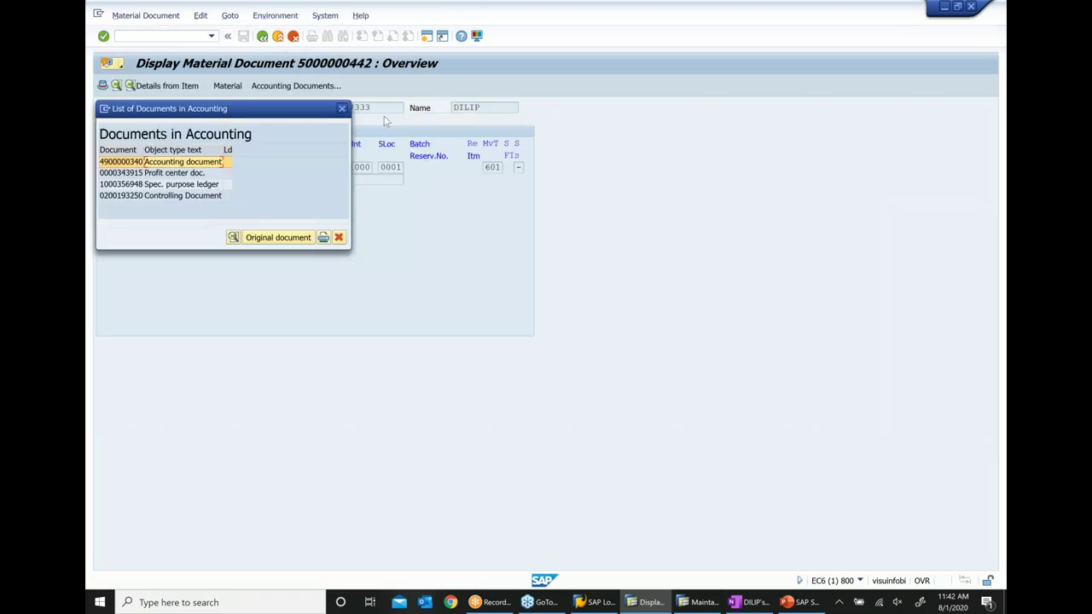
pyautogui.click(344, 108)
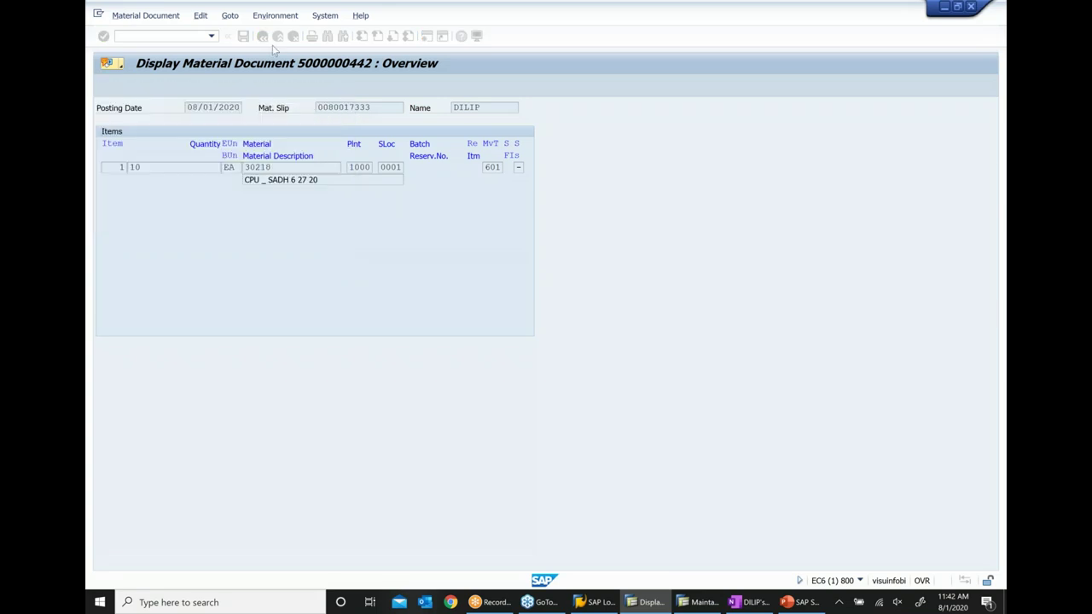
pyautogui.click(264, 39)
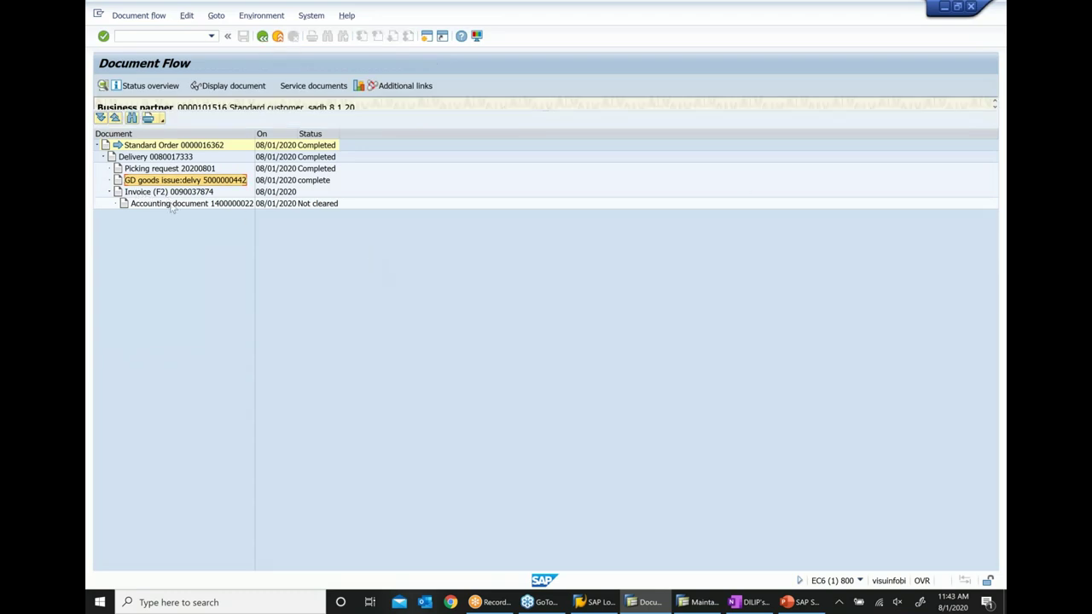
# Display the invoice's accounting document from the document flow and highlight its customer line item and amount.
pyautogui.click(172, 204)
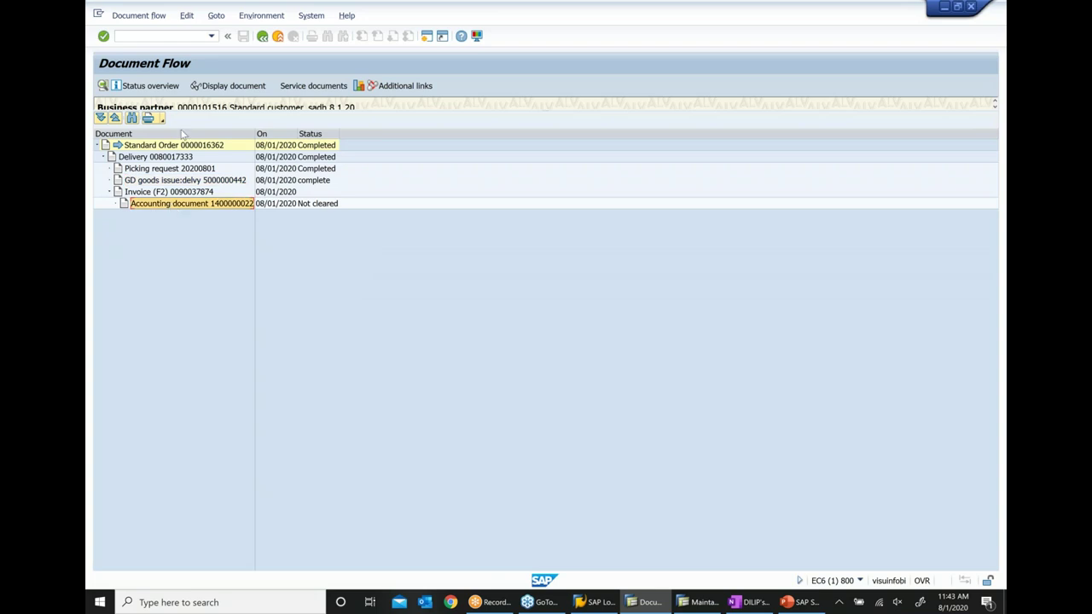
pyautogui.click(228, 85)
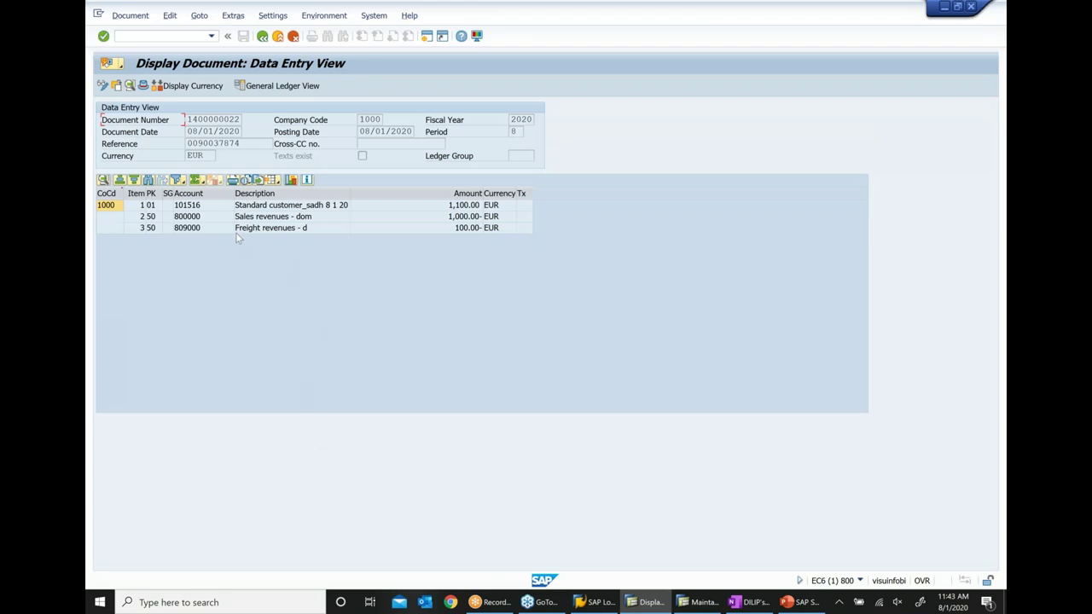
pyautogui.click(191, 207)
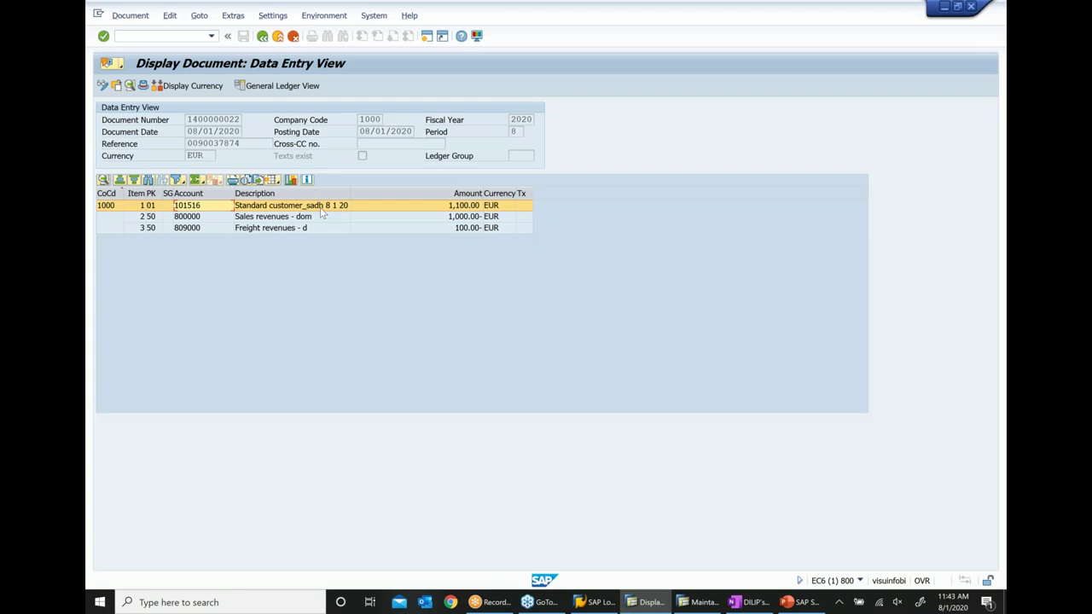
pyautogui.click(467, 210)
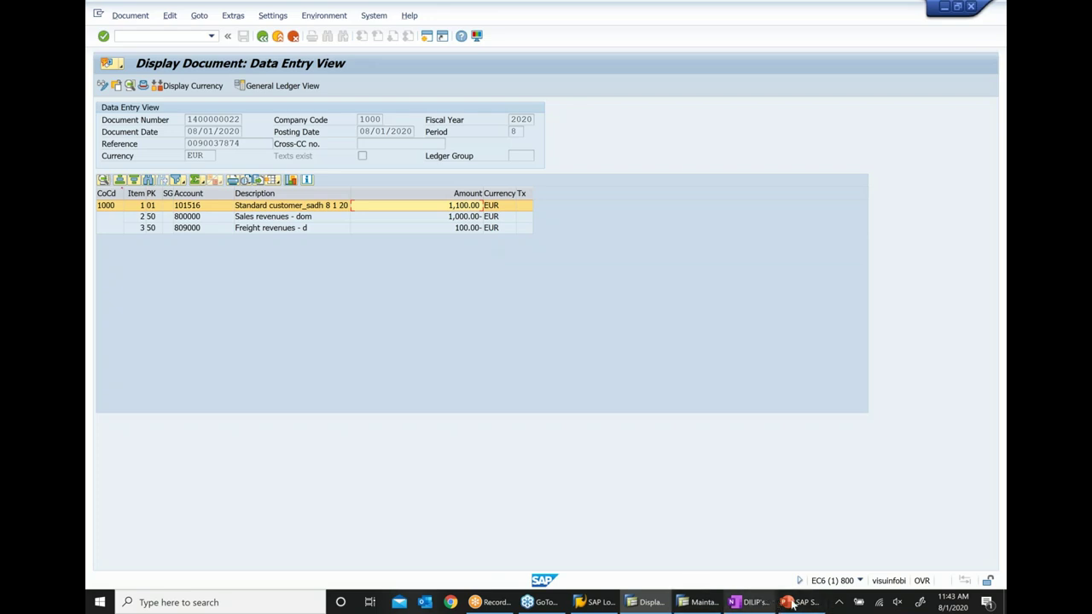
# Switch to the OneNote class notes and complete the Debit line under the billing document with "Customer master record".
pyautogui.click(756, 603)
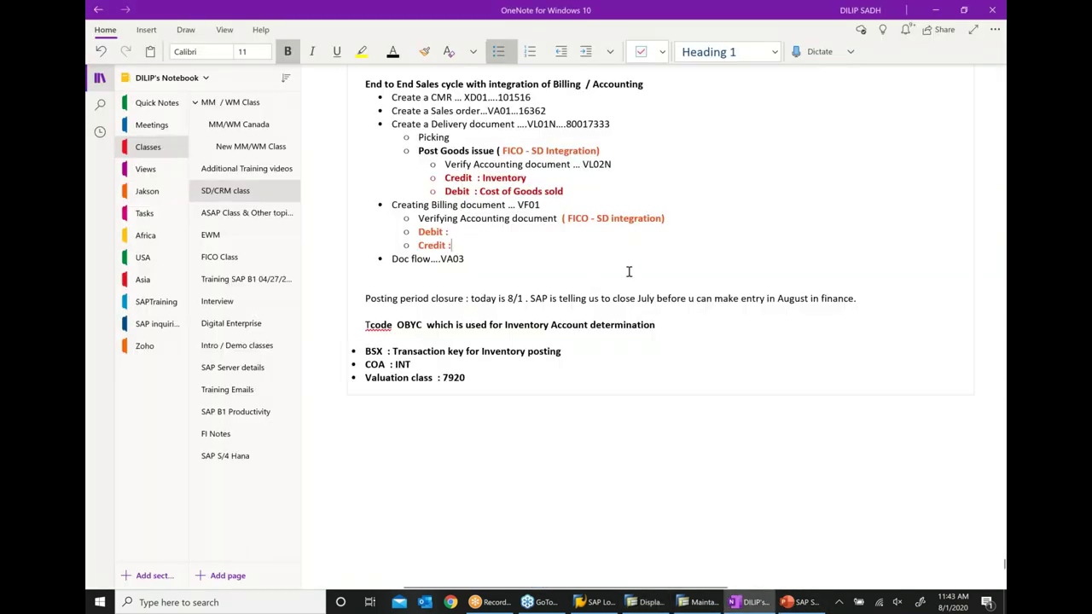
pyautogui.click(488, 231)
pyautogui.write('Customer mastr')
pyautogui.press('BackSpace')
pyautogui.press('BackSpace')
pyautogui.write('er record')
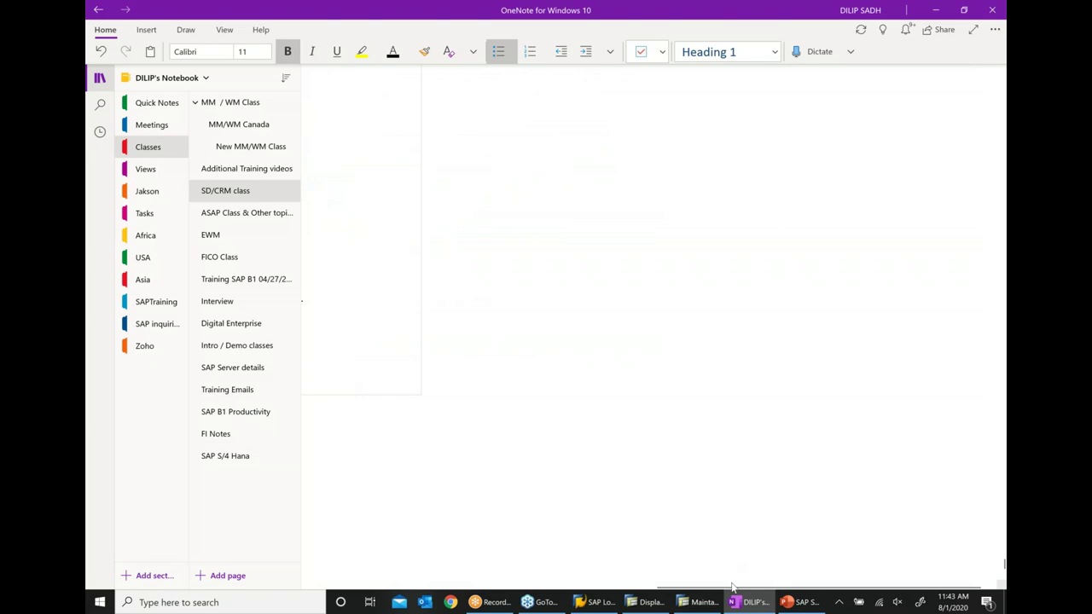
pyautogui.moveTo(733, 587); pyautogui.dragTo(485, 587)
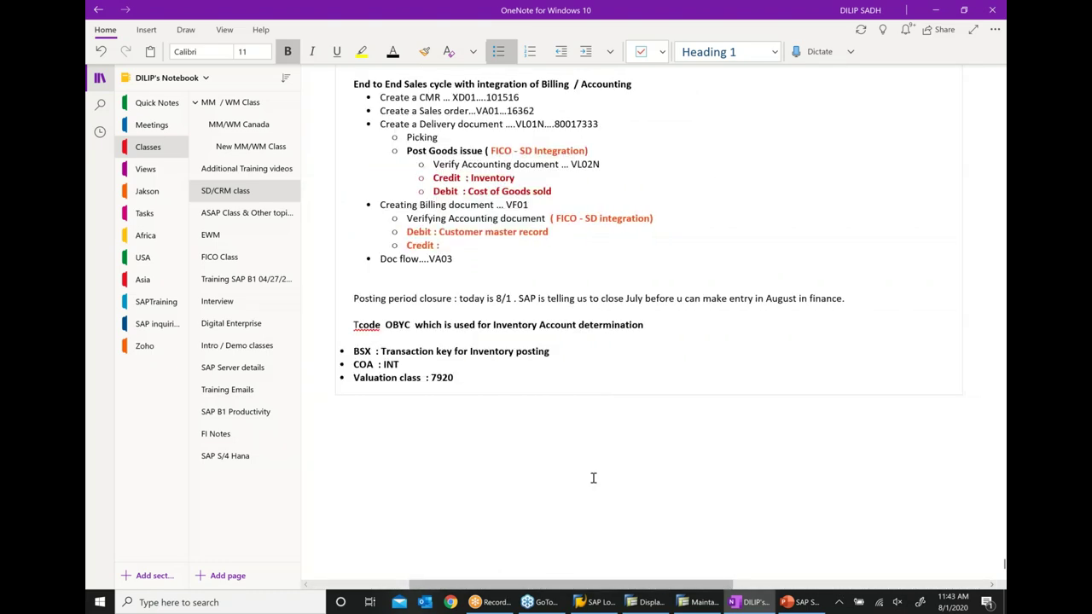
pyautogui.click(589, 232)
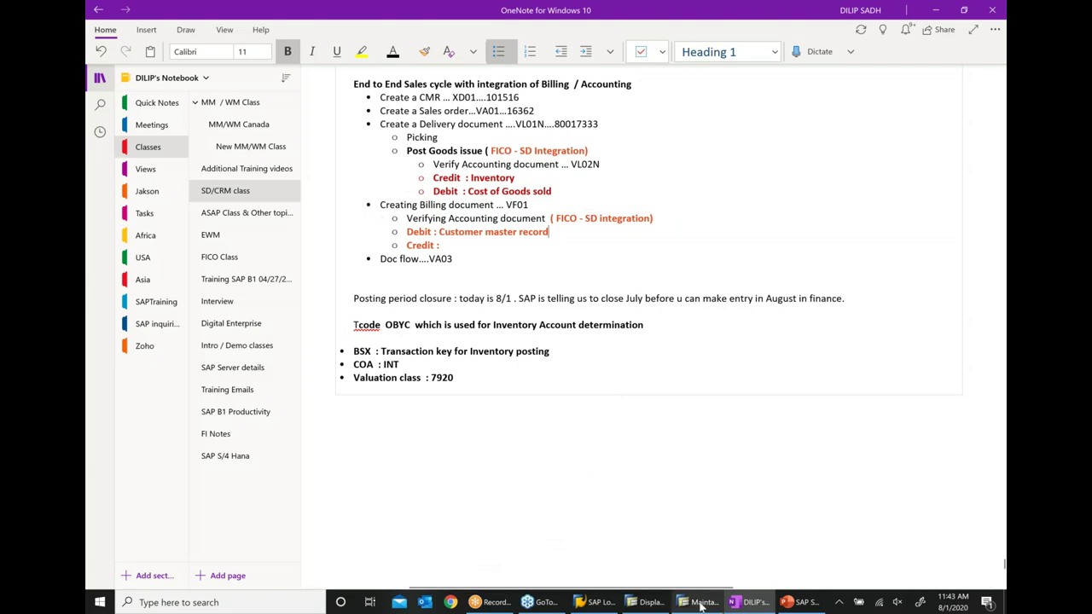
# Switch back to the SAP invoice accounting document and highlight the Sales revenues line item.
pyautogui.click(701, 604)
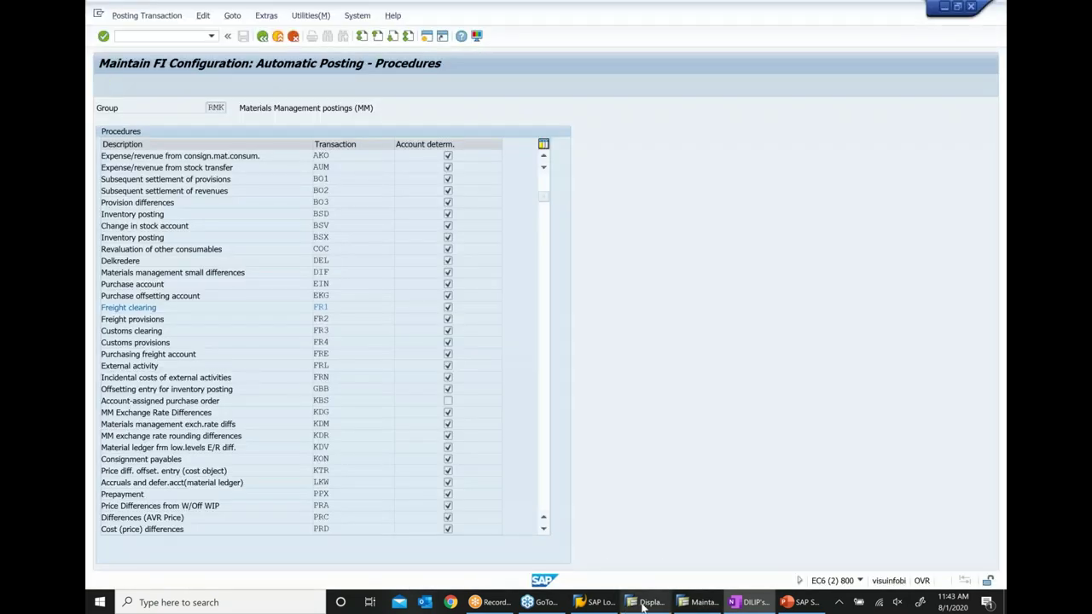
pyautogui.click(646, 604)
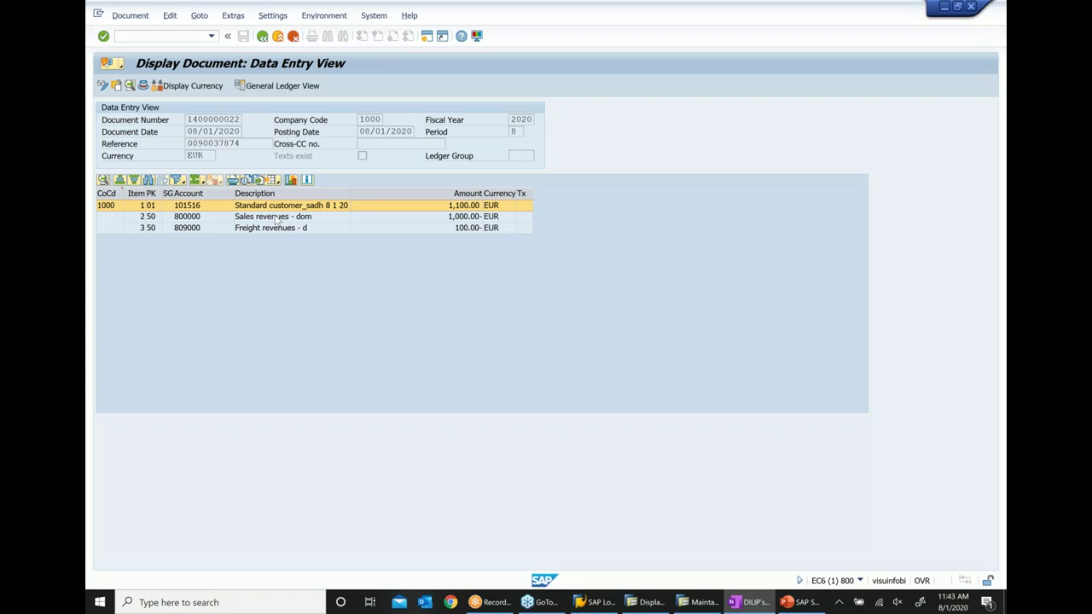
pyautogui.click(276, 220)
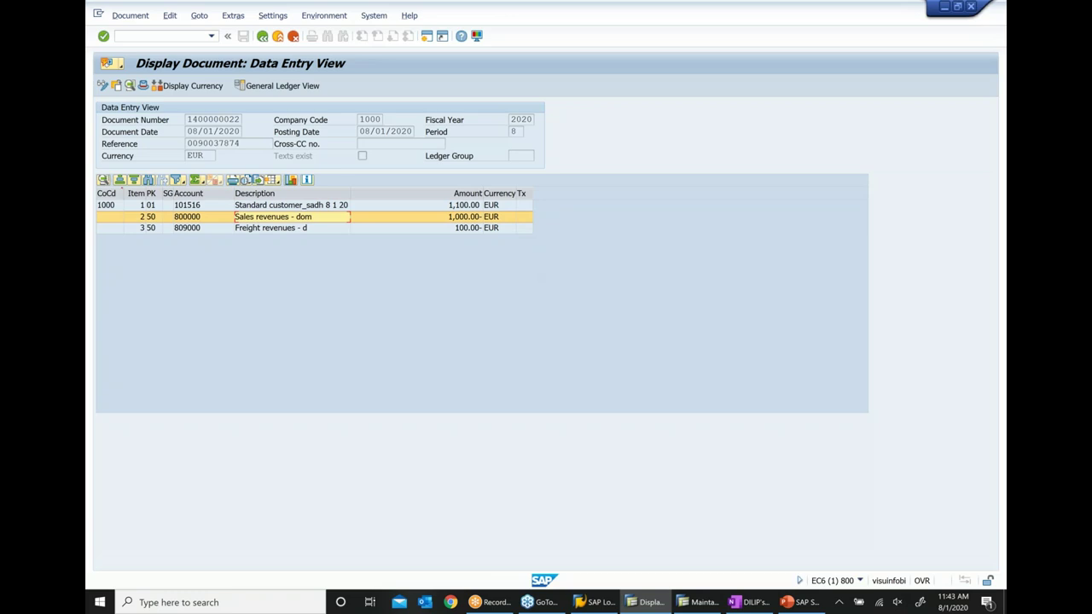
# Return to the OneNote class notes and fill in revenue as the Credit entry under the billing document.
pyautogui.click(751, 602)
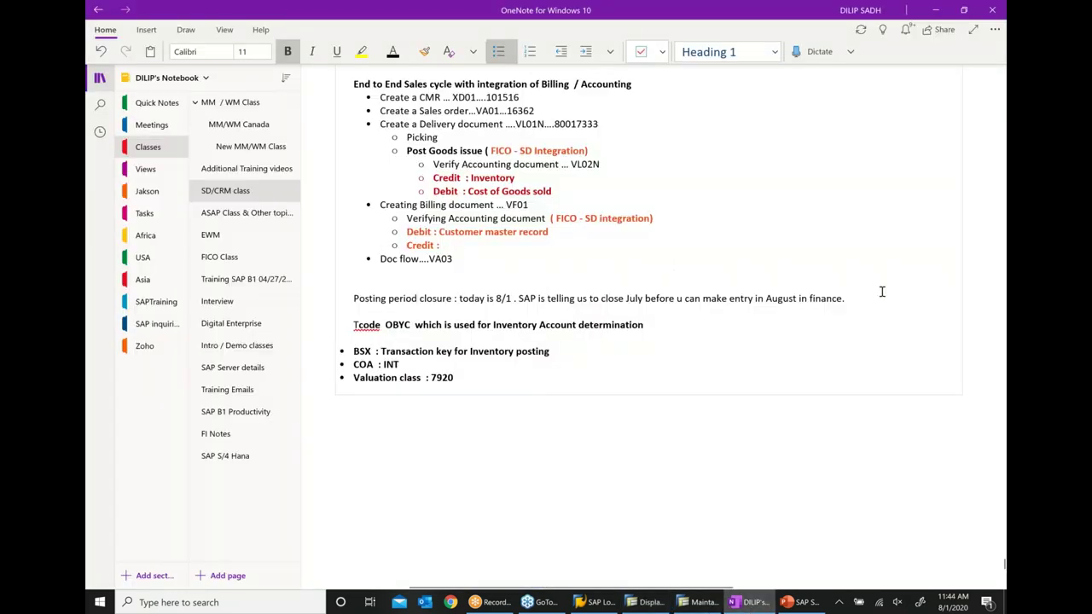
pyautogui.write('CRED')
pyautogui.press('BackSpace')
pyautogui.press('BackSpace')
pyautogui.press('BackSpace')
pyautogui.write('R')
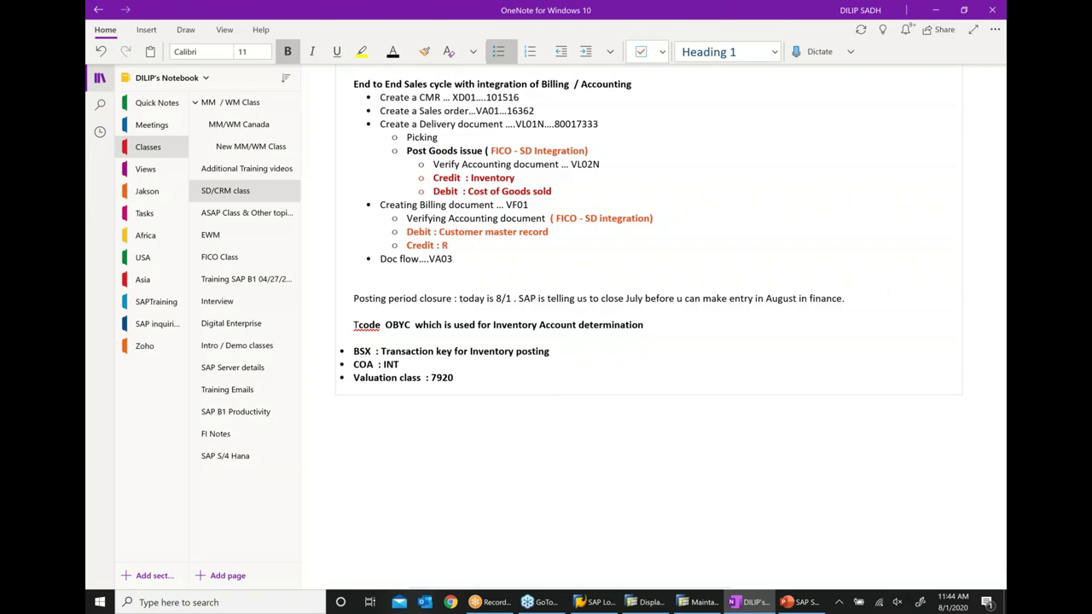
pyautogui.write('evanue')
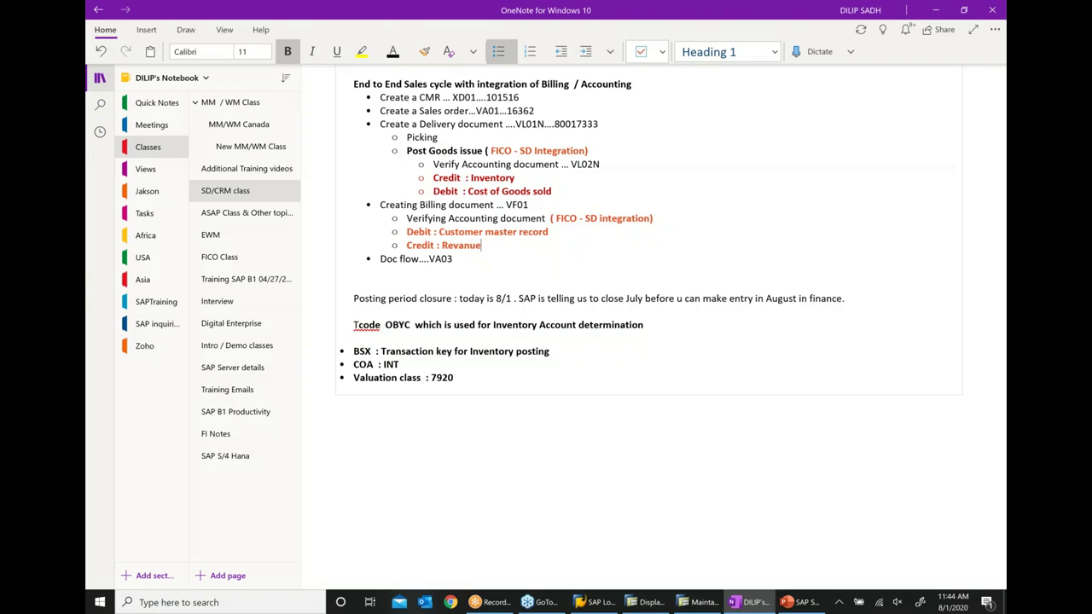
# Add a "Credit : freight account" sub-bullet and correct the spelling of "Revenue" in the line above it.
pyautogui.press('Return')
pyautogui.write('Cre')
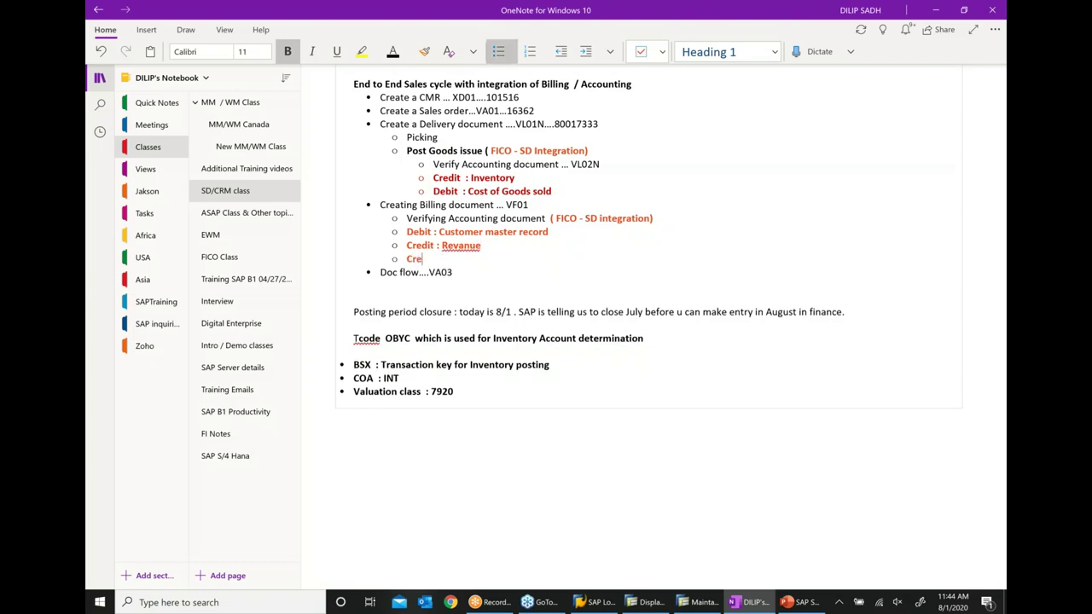
pyautogui.write('dit : freight')
pyautogui.rightClick(461, 249)
pyautogui.click(675, 255)
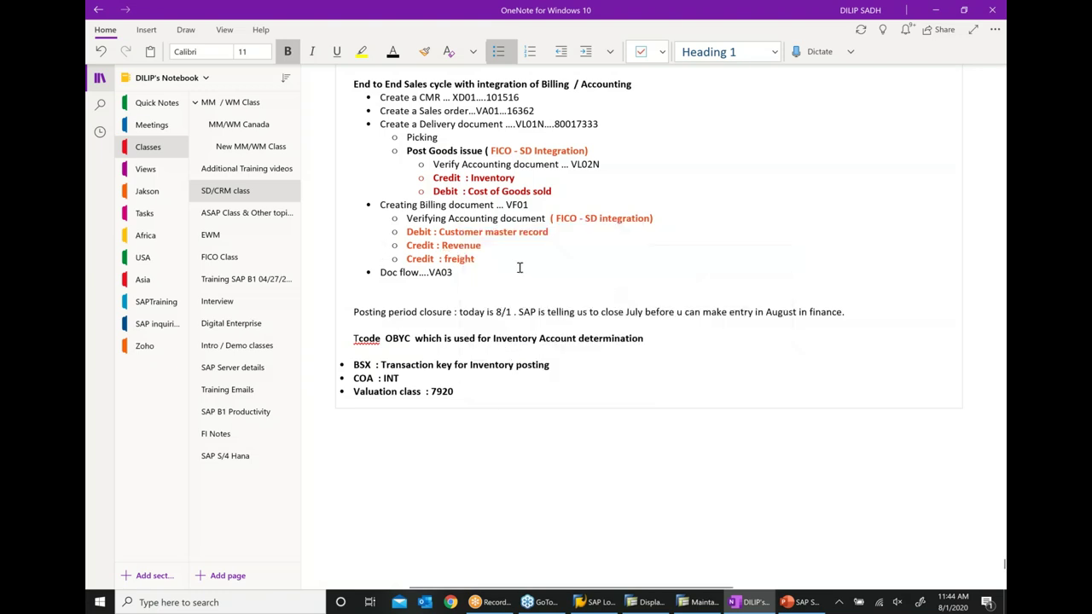
pyautogui.click(506, 259)
pyautogui.write('account')
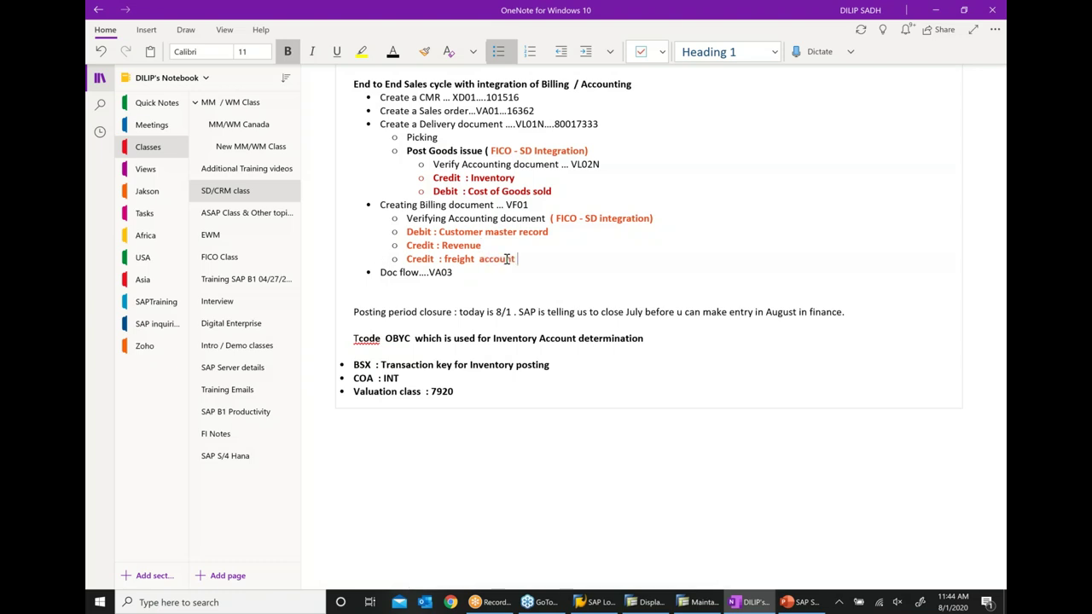
# Append the amounts 1100 to the Customer master record line, 1000 to the Revenue line, and 100 to the freight account line.
pyautogui.moveTo(511, 589); pyautogui.dragTo(468, 591)
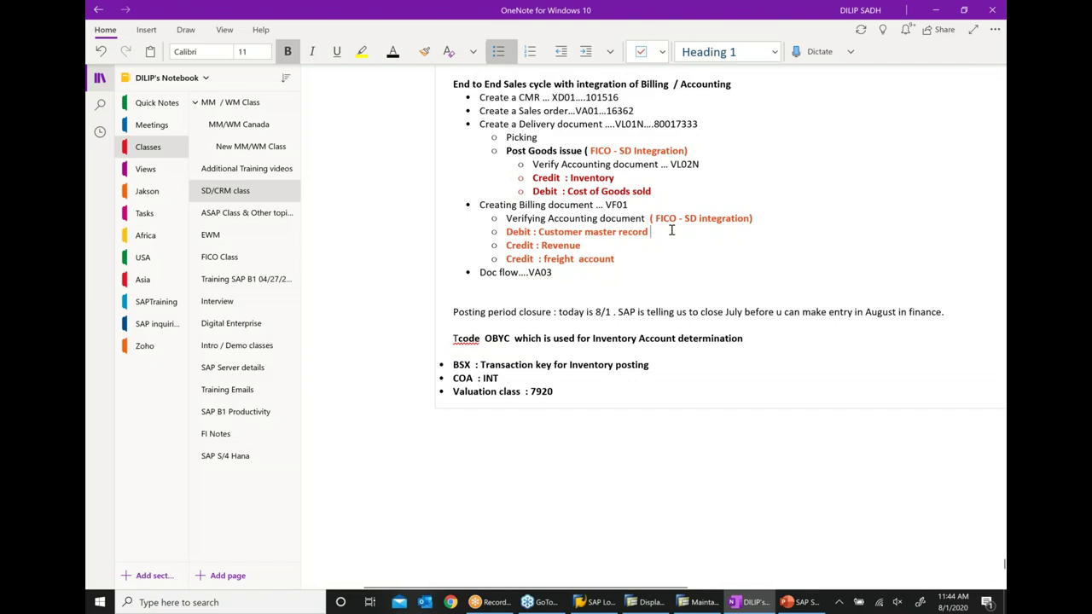
pyautogui.write('00')
pyautogui.write('1000')
pyautogui.click(628, 260)
pyautogui.write('00')
pyautogui.hscroll(3, 629, 261)
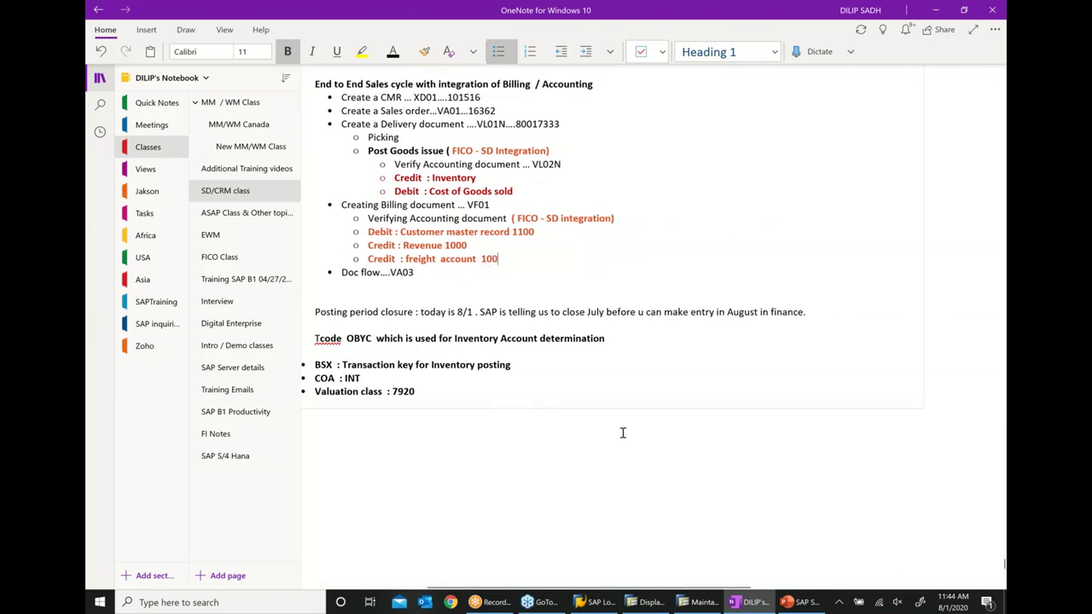
pyautogui.hscroll(-2, 616, 585)
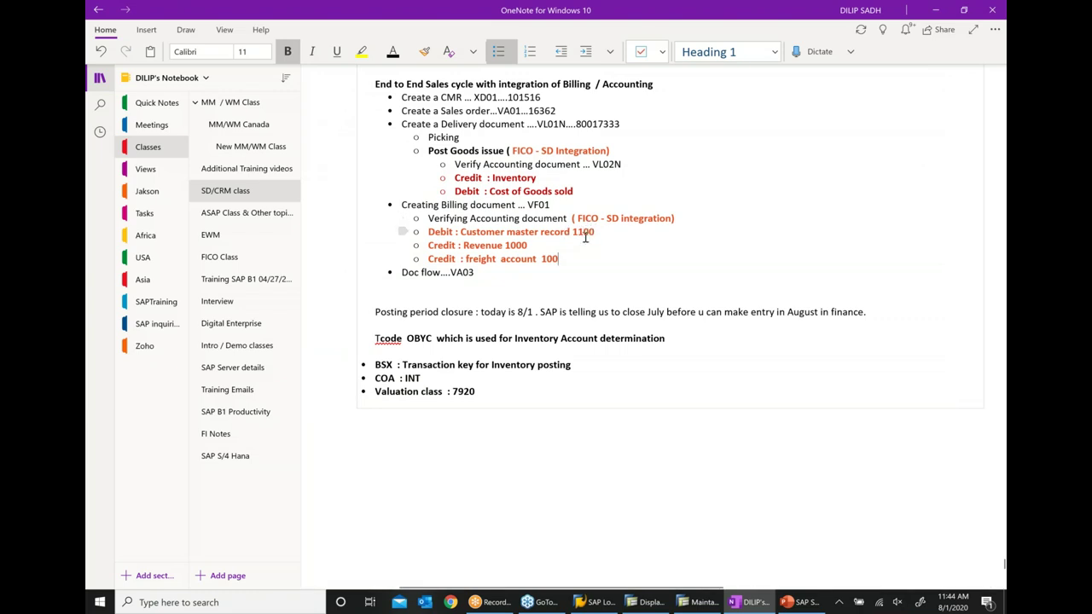
# Highlight the Credit Inventory and Debit Cost of Goods sold lines under the post goods issue.
pyautogui.click(562, 264)
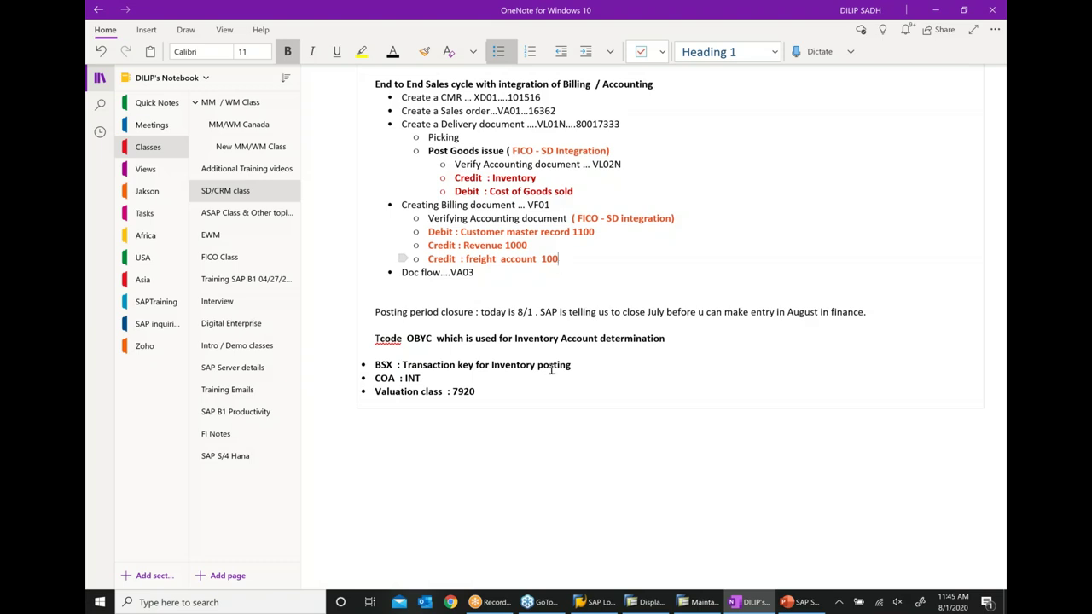
pyautogui.hscroll(3, 573, 366)
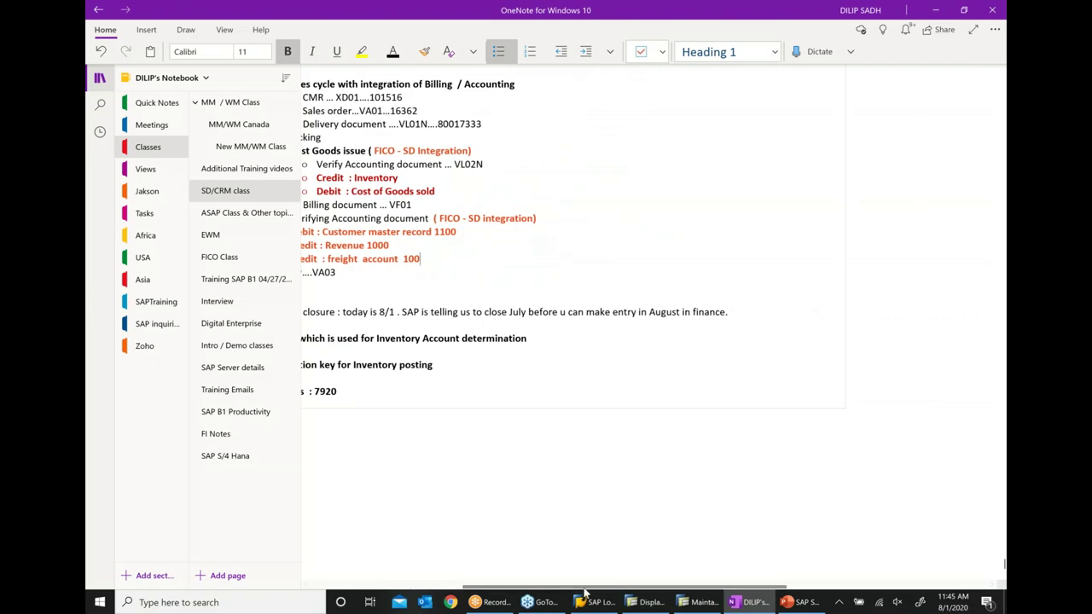
pyautogui.hscroll(-3, 567, 367)
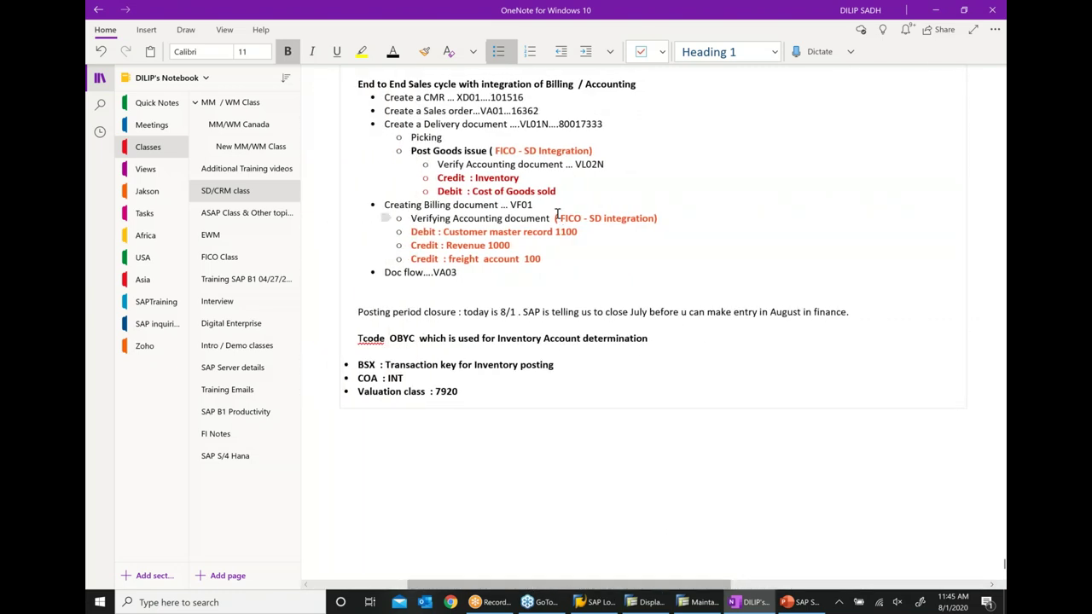
pyautogui.moveTo(437, 178); pyautogui.dragTo(559, 193)
pyautogui.click(632, 403)
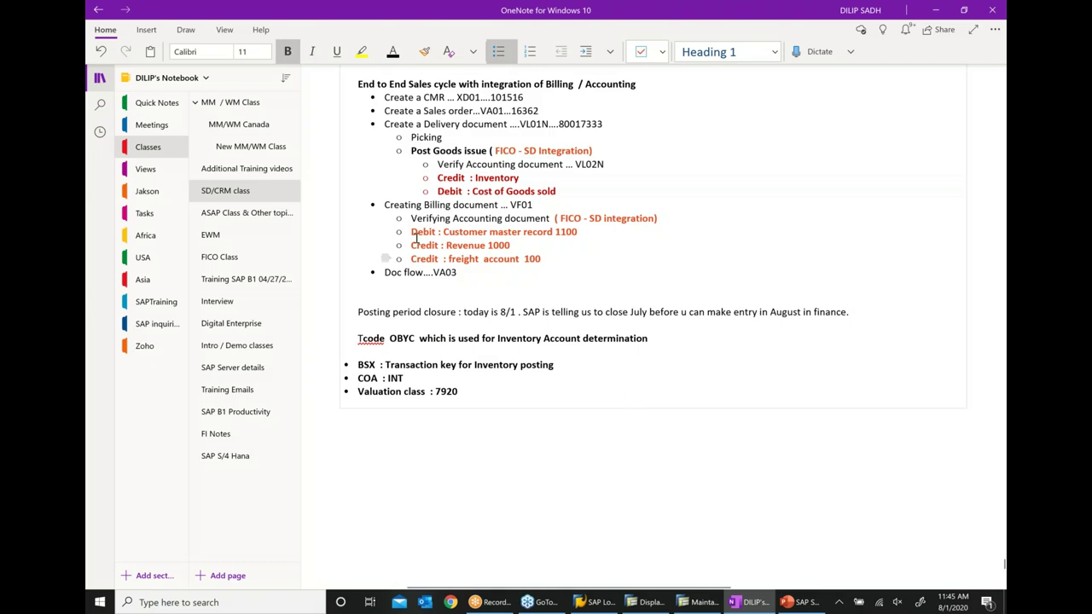
# Try to colour the Debit Customer master record, Credit Revenue and Credit freight account lines dark red.
pyautogui.moveTo(412, 231); pyautogui.dragTo(561, 261)
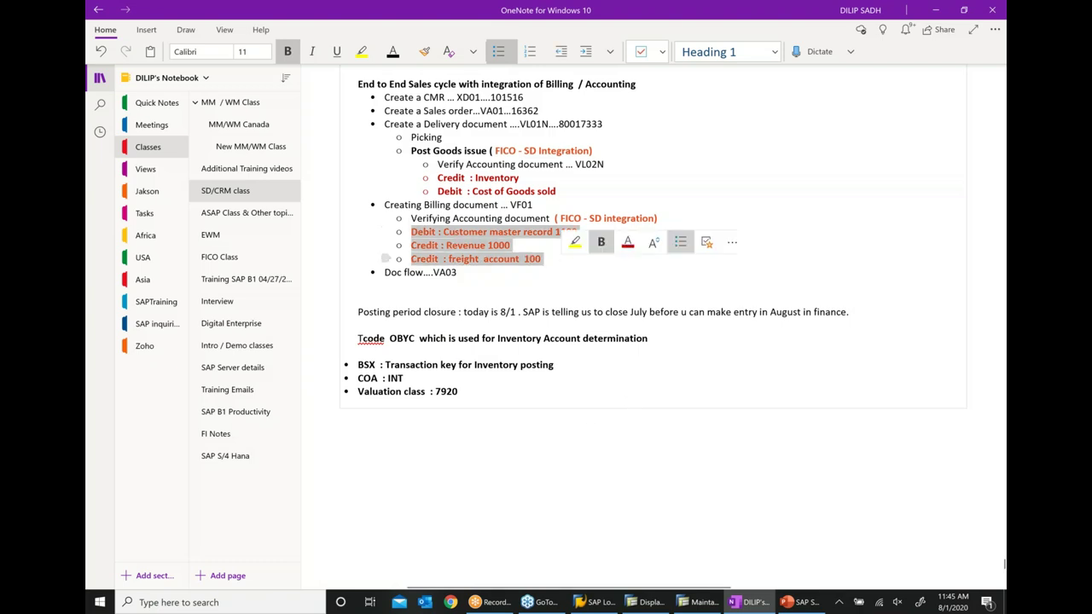
pyautogui.click(636, 245)
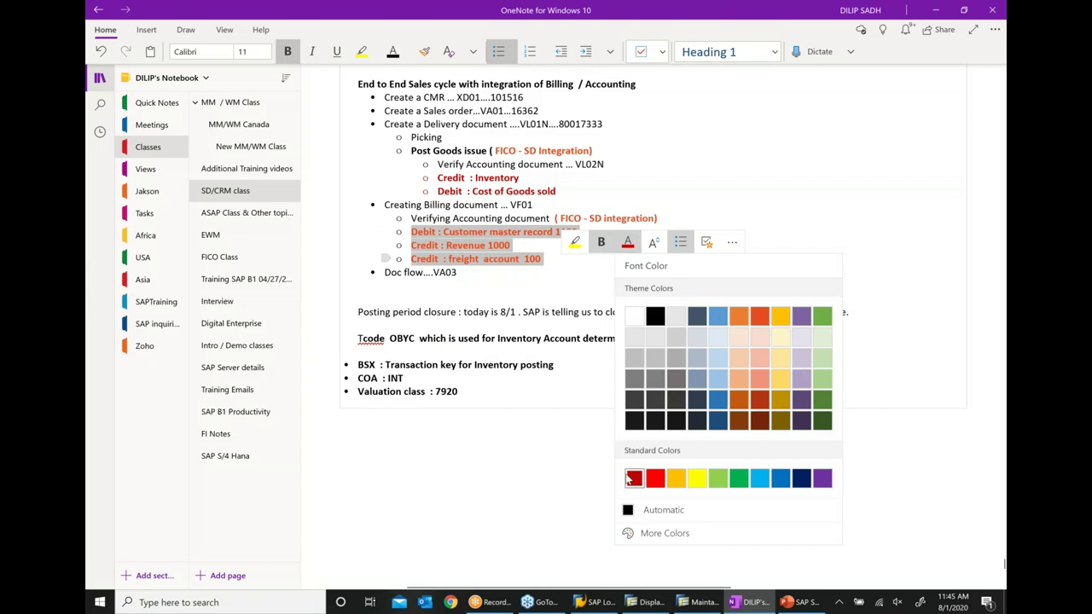
pyautogui.click(634, 479)
pyautogui.click(588, 467)
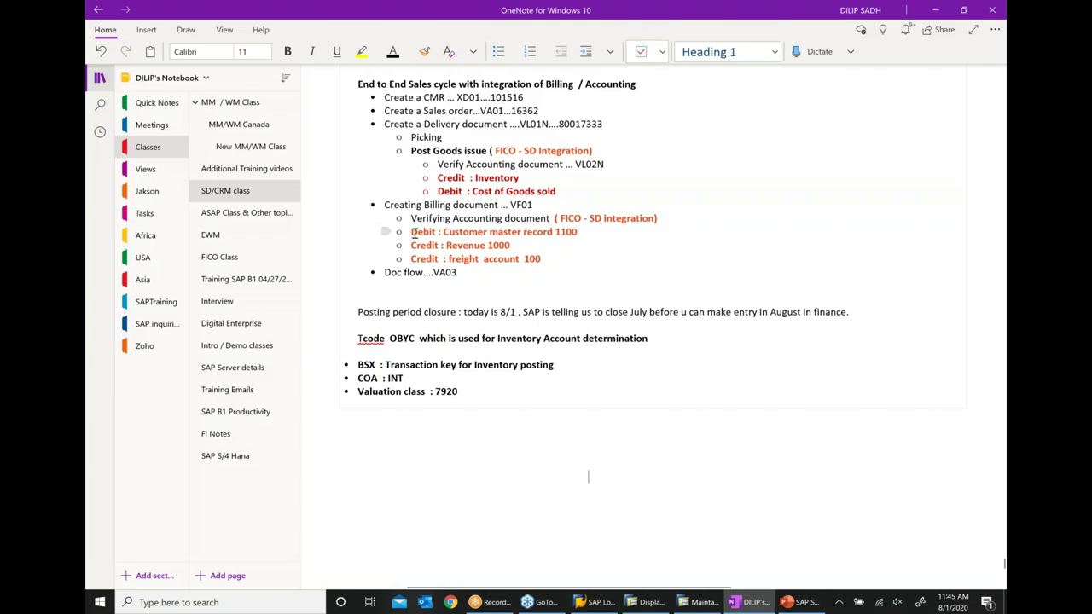
# Indent the three debit and credit lines under the billing accounting document one level and colour them dark red.
pyautogui.moveTo(407, 232); pyautogui.dragTo(553, 260)
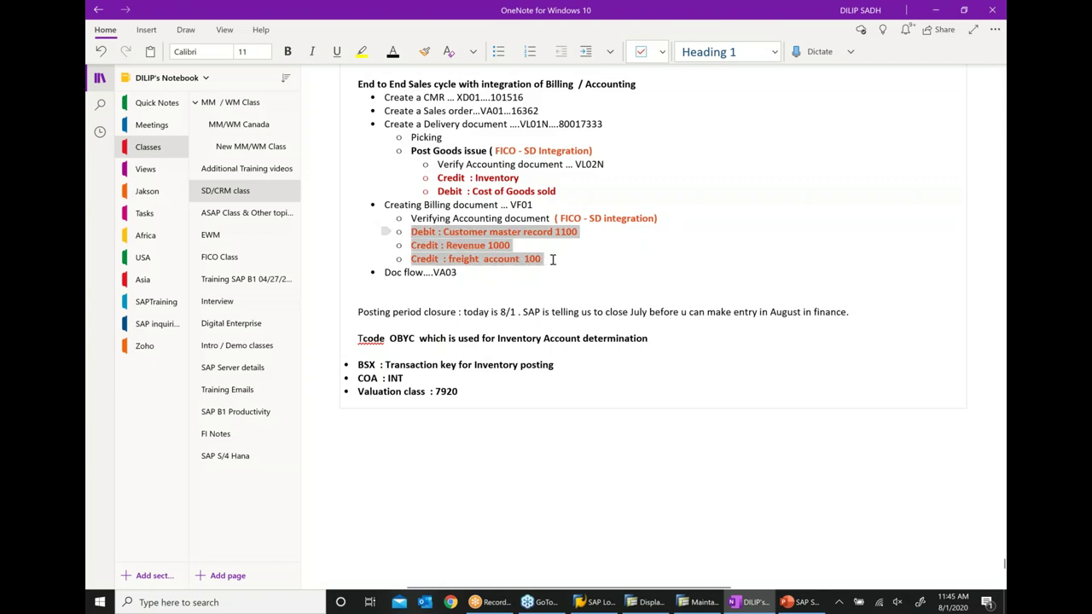
pyautogui.click(585, 52)
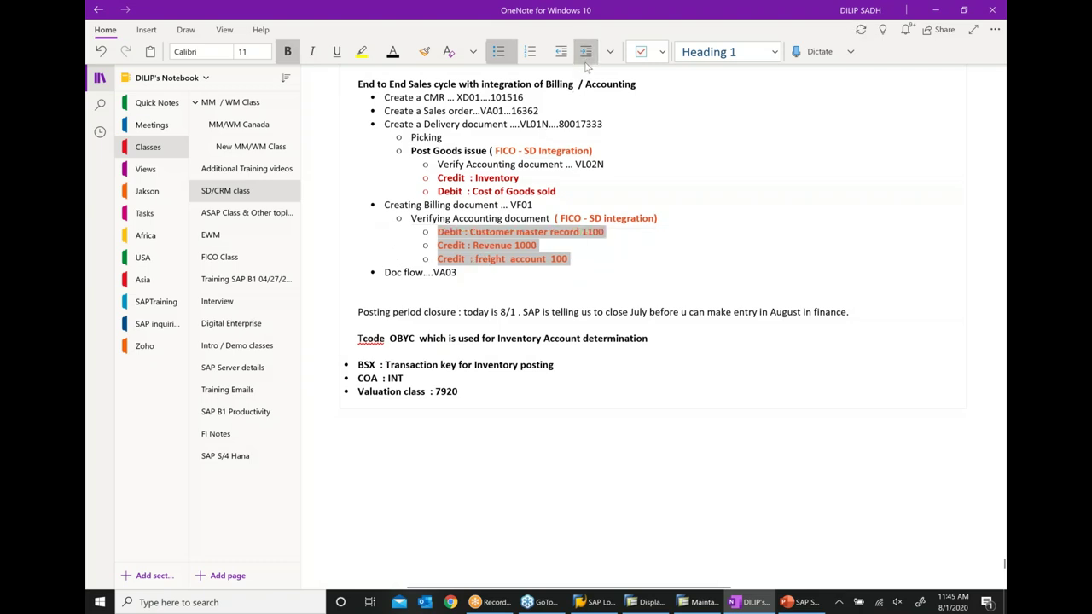
pyautogui.rightClick(517, 246)
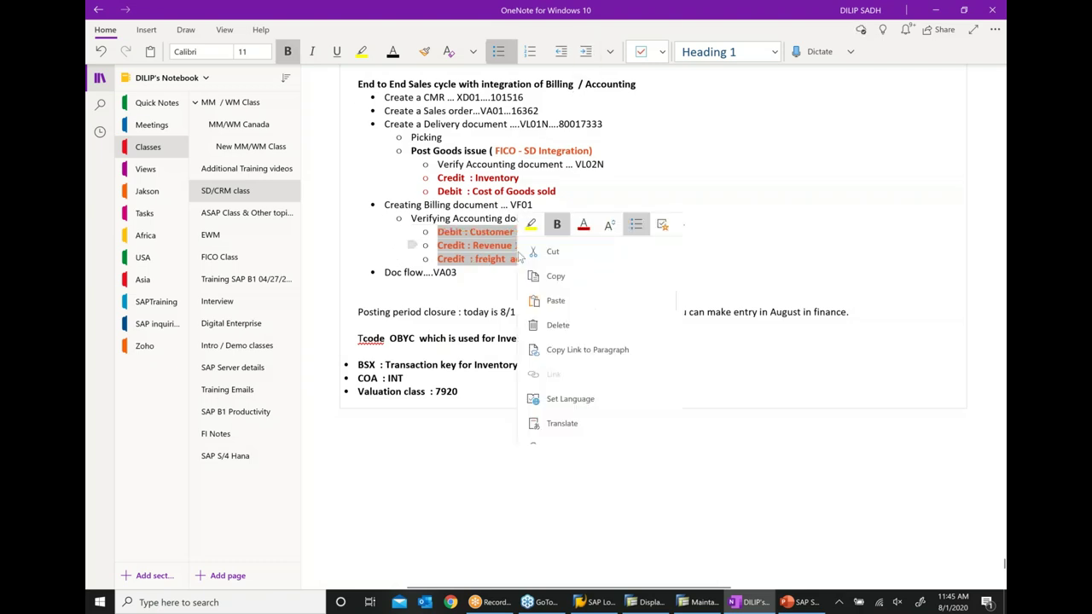
pyautogui.click(594, 225)
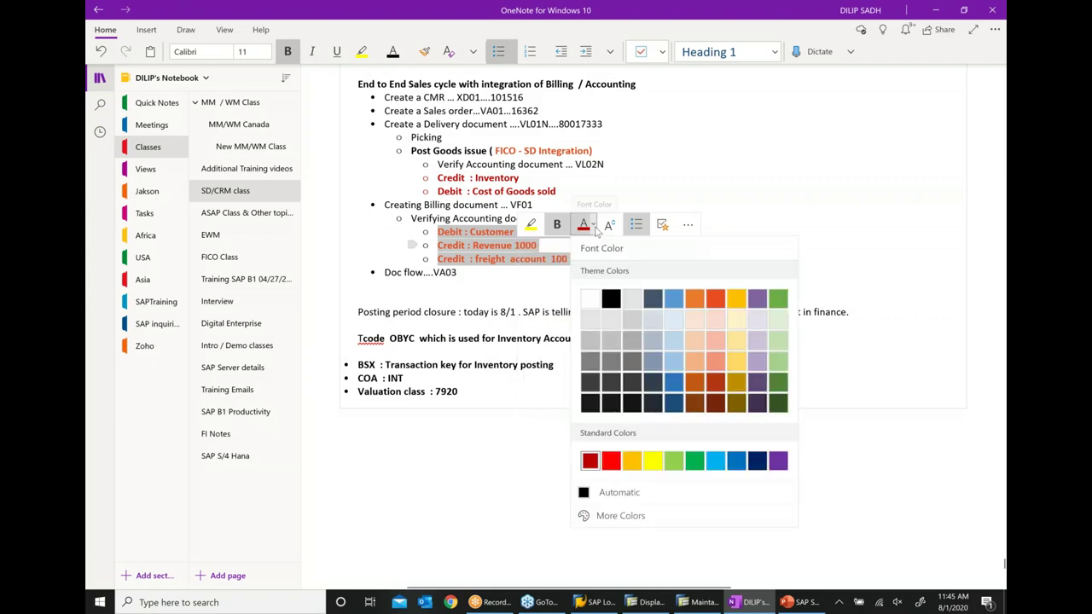
pyautogui.click(590, 461)
pyautogui.moveTo(579, 260); pyautogui.dragTo(441, 232)
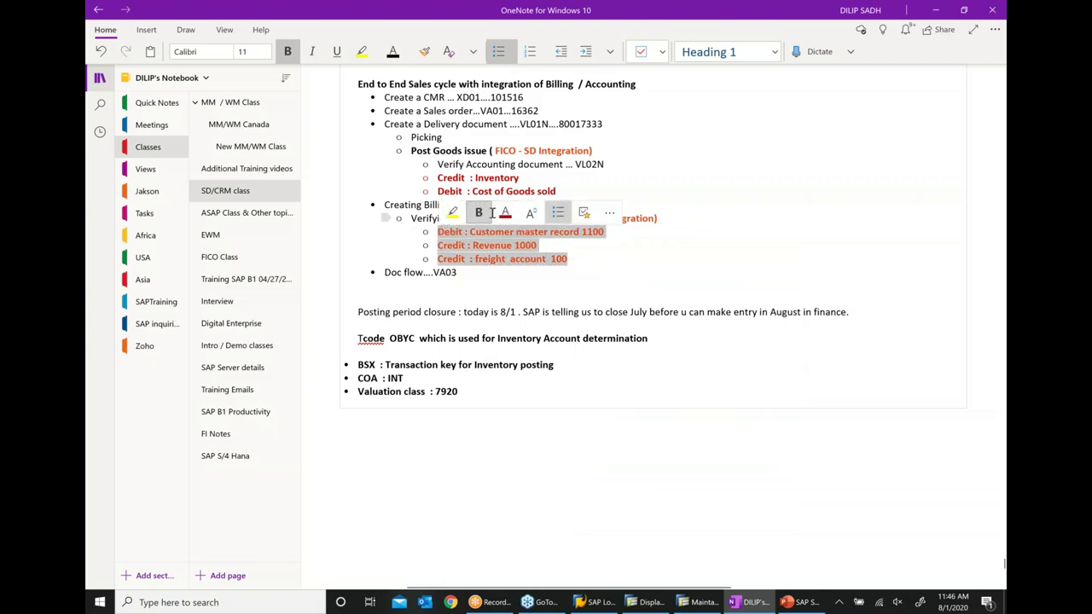
pyautogui.click(641, 530)
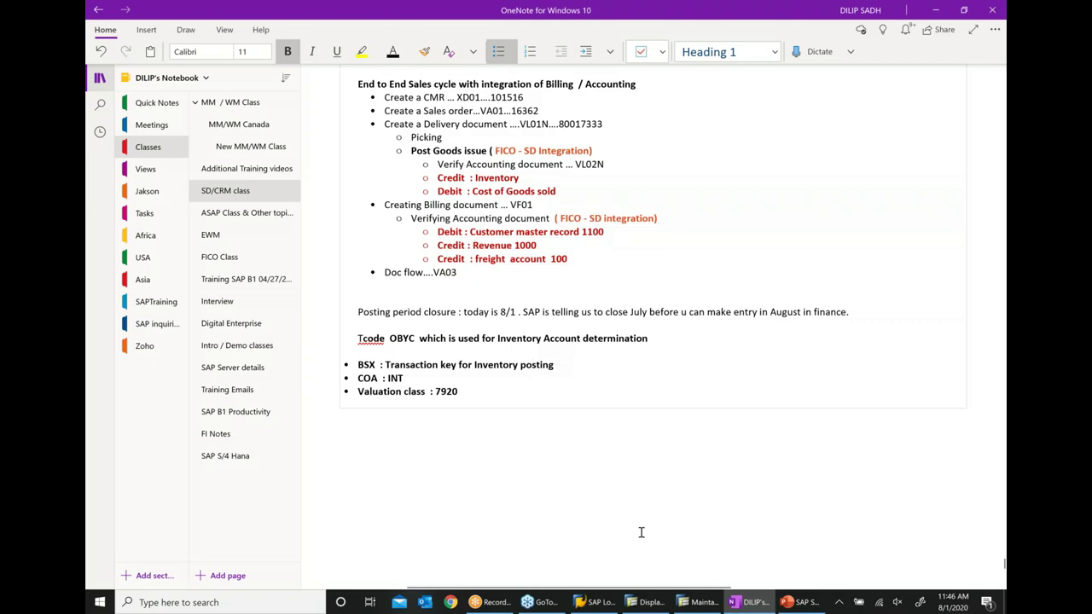
# Append ".... OBYC" after VL02N on the Verify Accounting document line under Post Goods issue.
pyautogui.click(635, 166)
pyautogui.write('....')
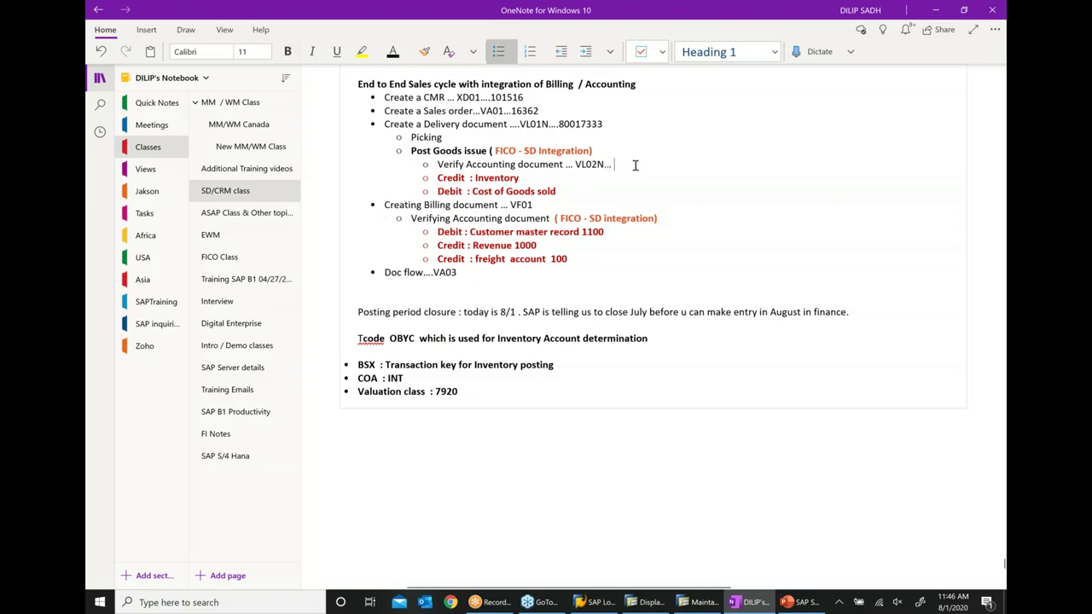
pyautogui.write(' O')
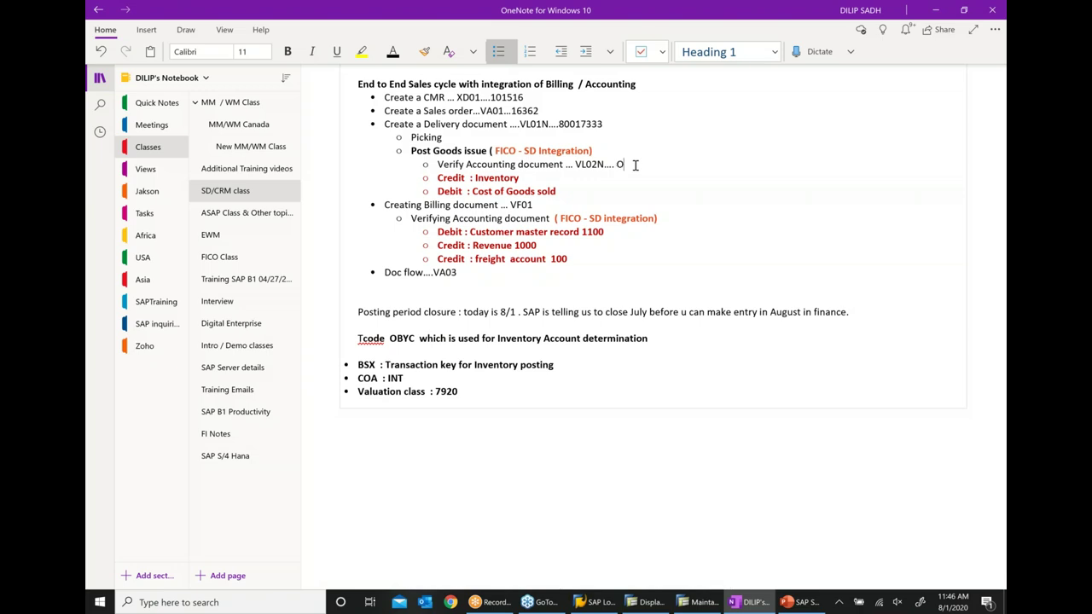
pyautogui.write('BYC')
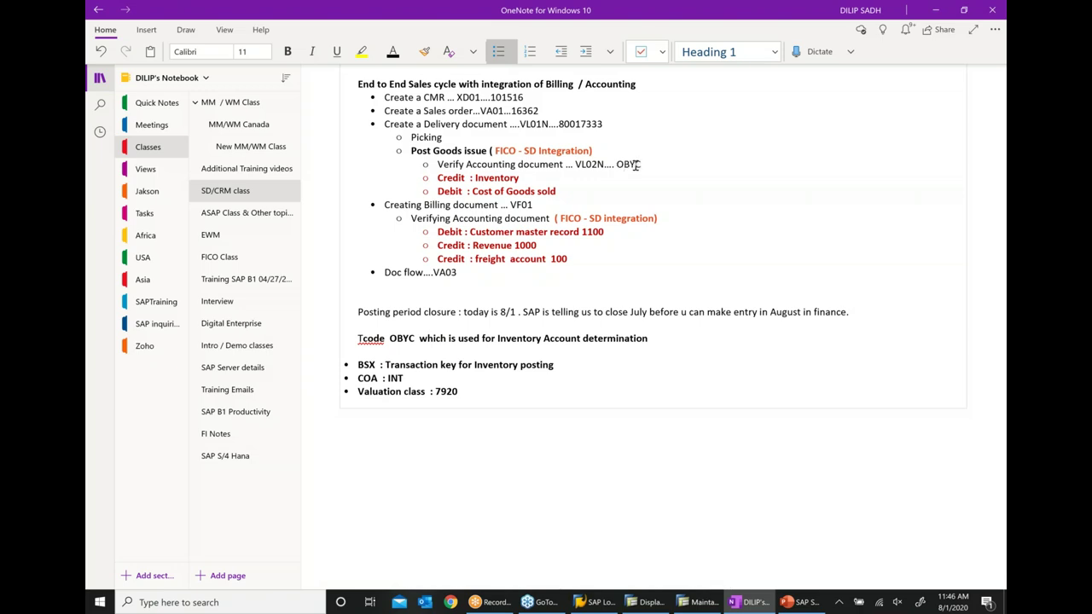
# Switch to the SAP accounting document and examine the customer, sales revenues and freight revenues line items with their accounts and amounts.
pyautogui.click(652, 603)
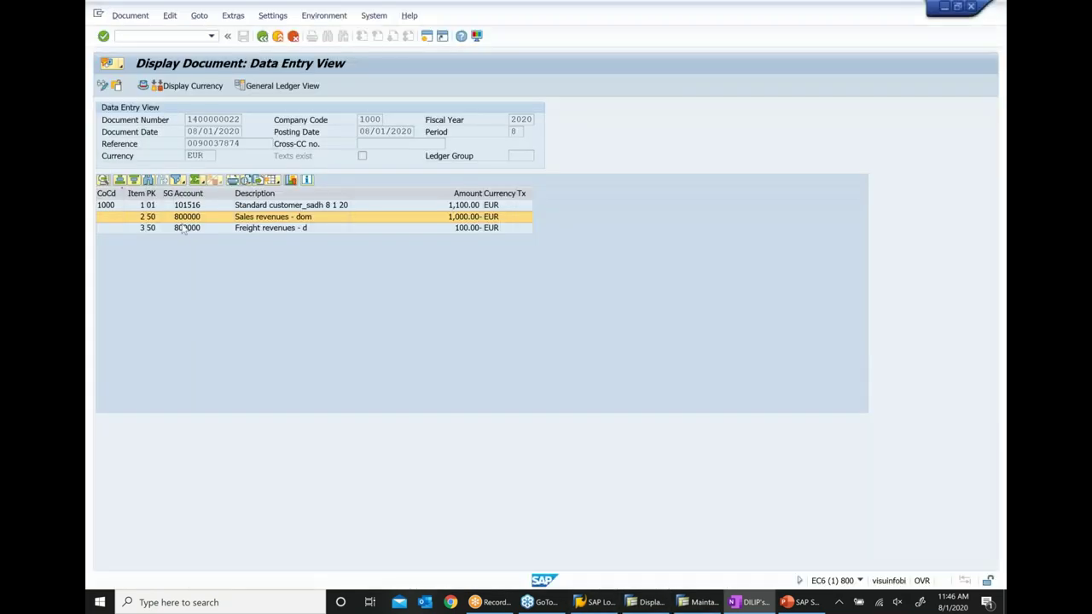
pyautogui.press('Up')
pyautogui.press('Down')
pyautogui.press('Down')
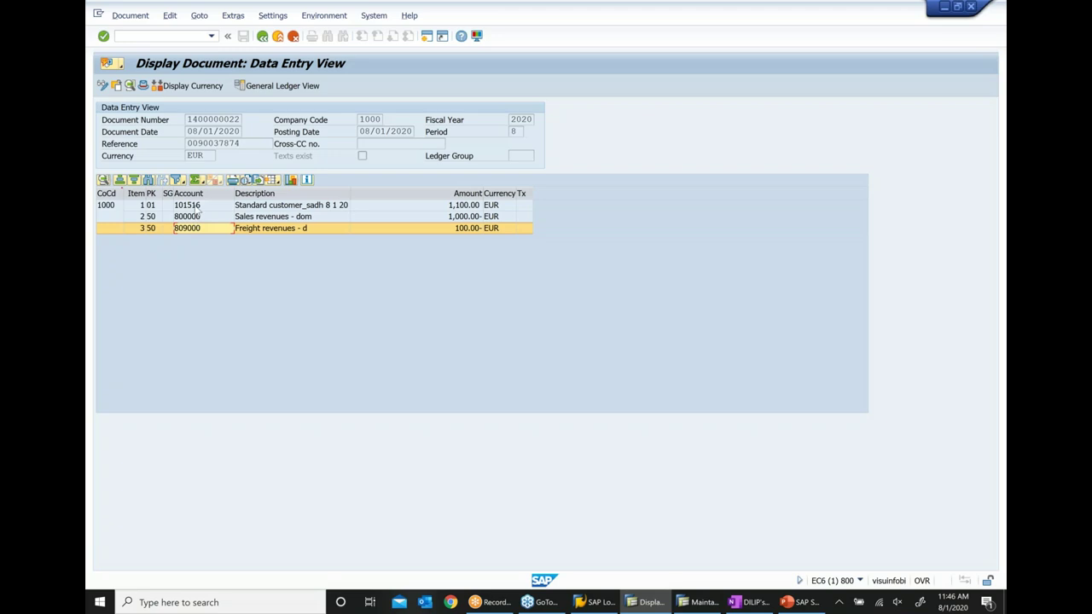
pyautogui.click(196, 207)
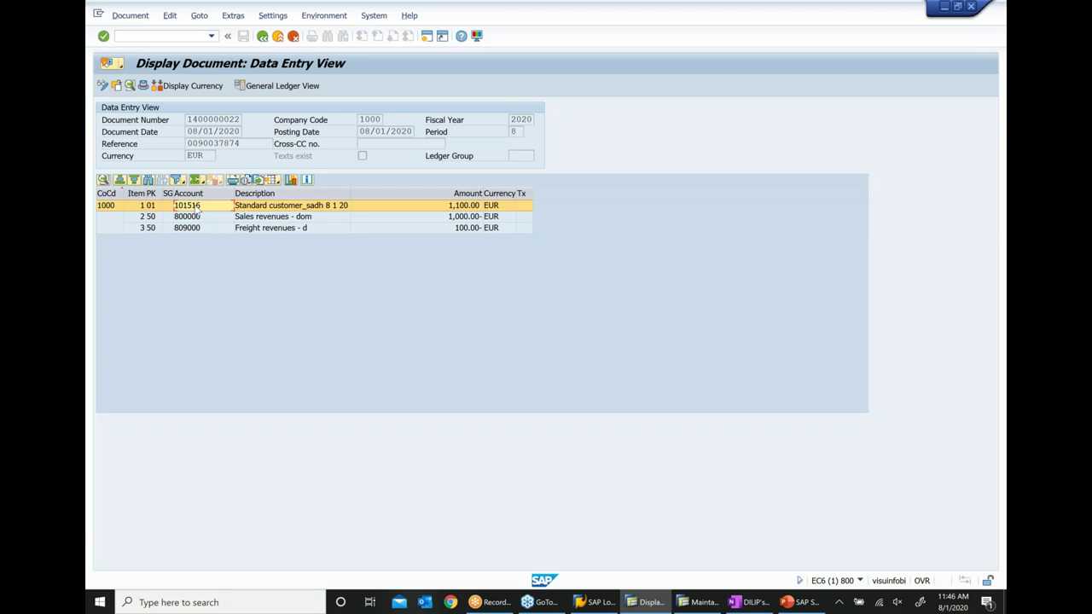
pyautogui.click(98, 218)
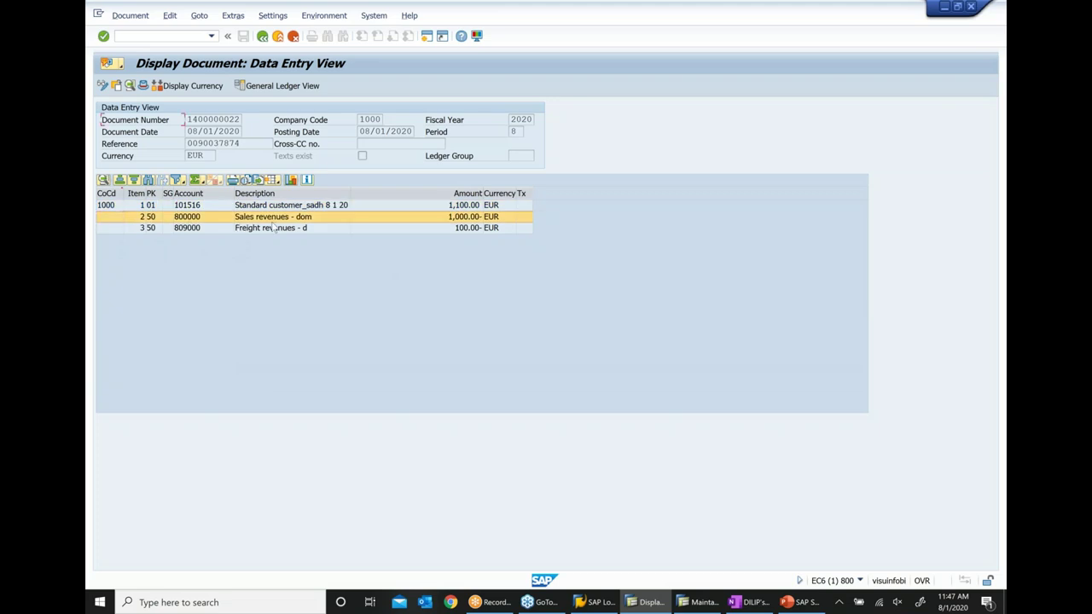
pyautogui.click(196, 230)
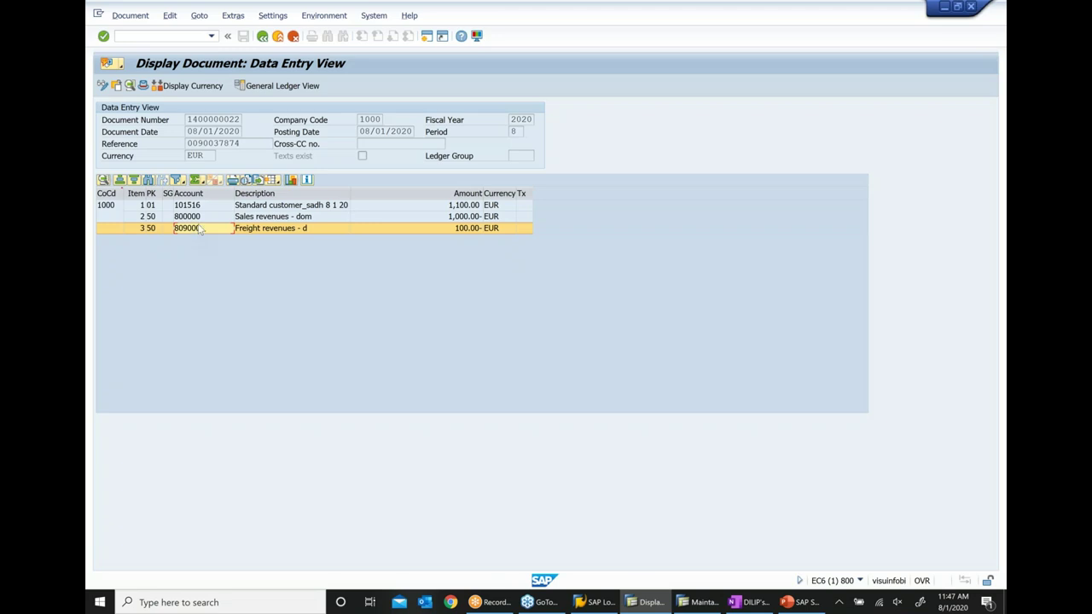
pyautogui.click(197, 218)
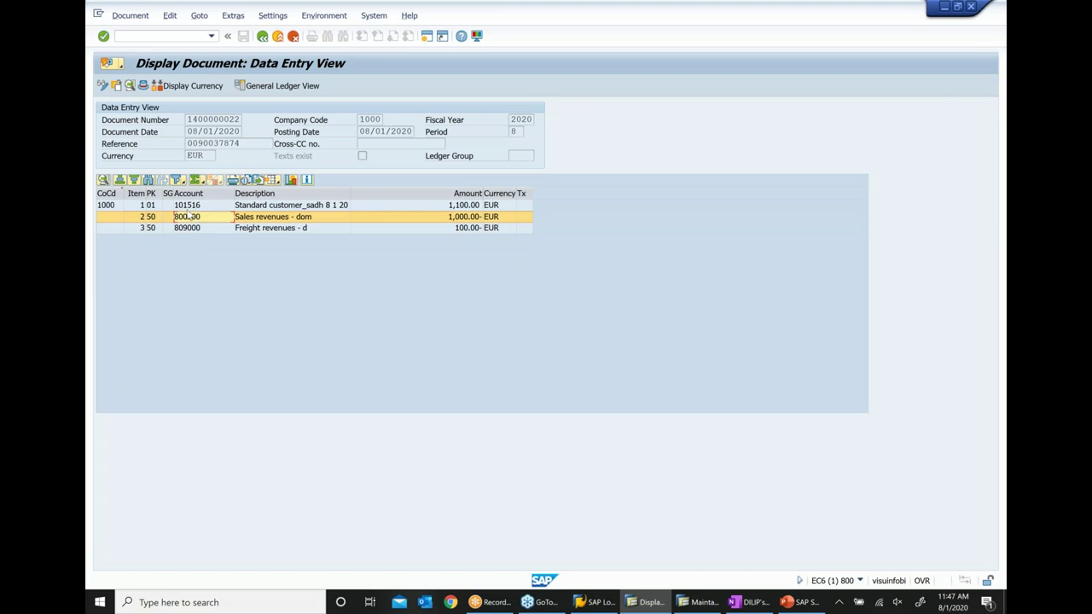
pyautogui.press('Up')
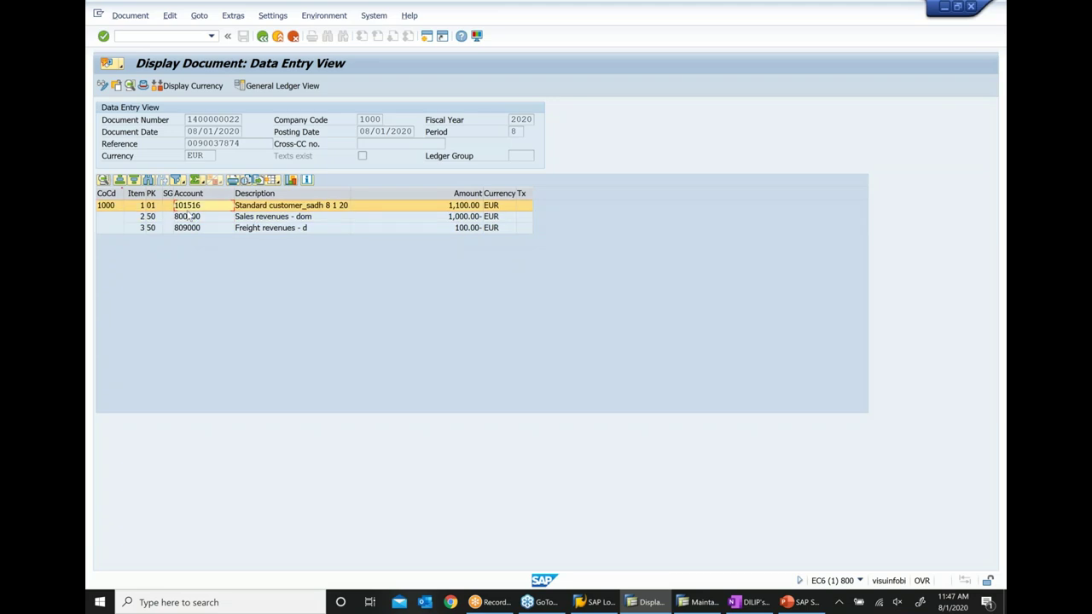
pyautogui.press('Down')
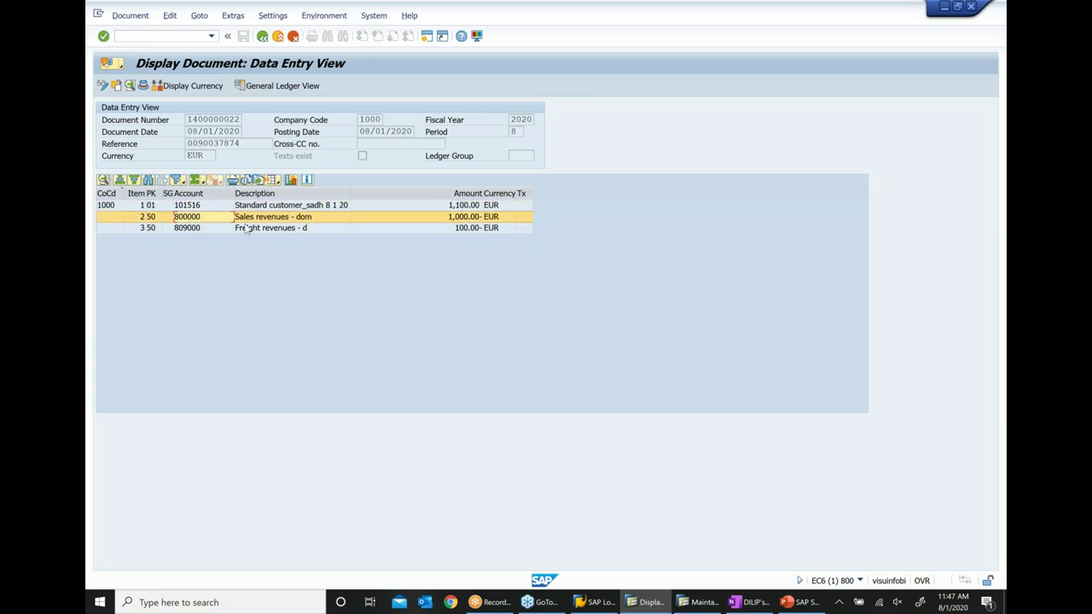
pyautogui.press('Down')
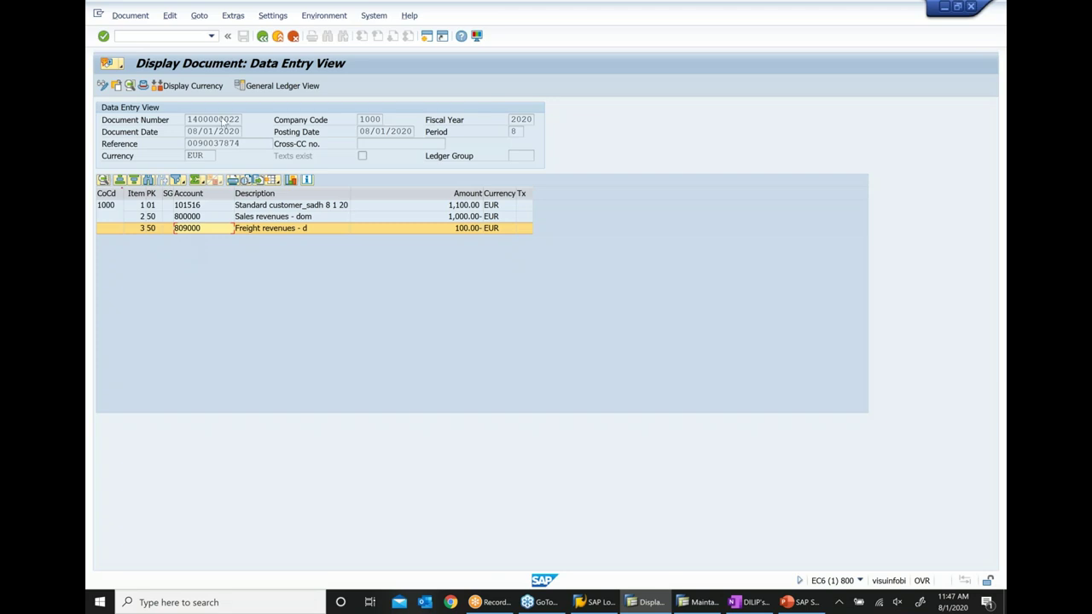
# Return to the document flow, display the F2 invoice's billing items, and open its environment options.
pyautogui.click(263, 37)
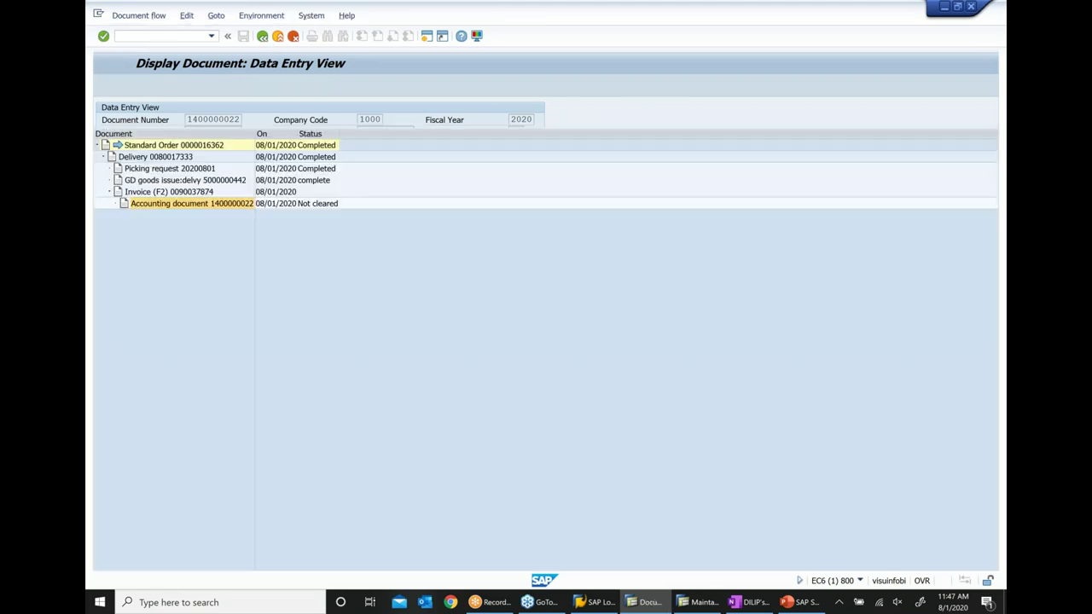
pyautogui.click(263, 36)
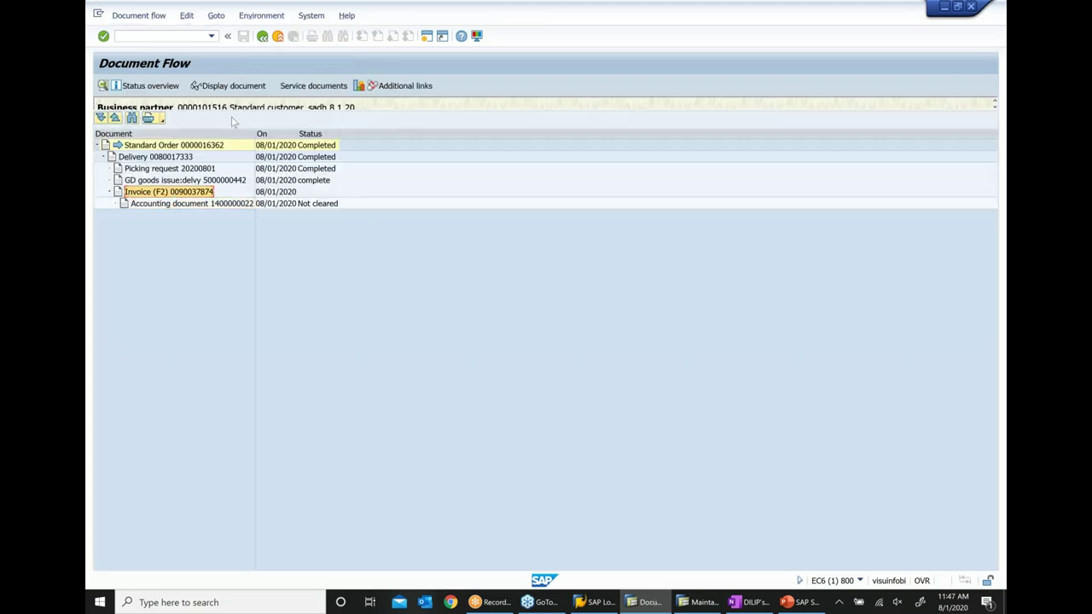
pyautogui.click(233, 88)
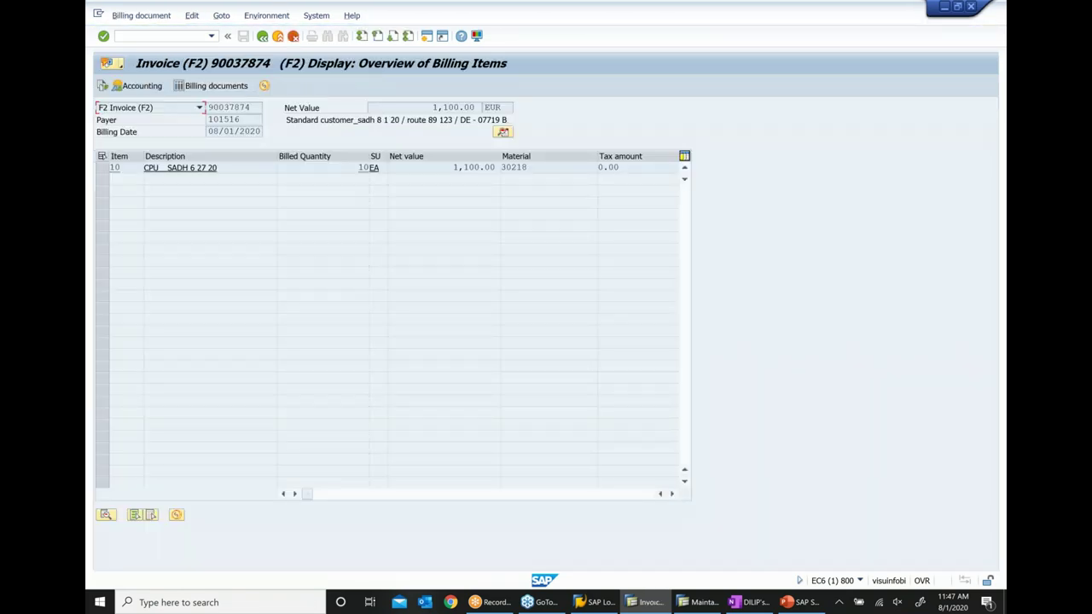
pyautogui.doubleClick(424, 106)
pyautogui.click(270, 15)
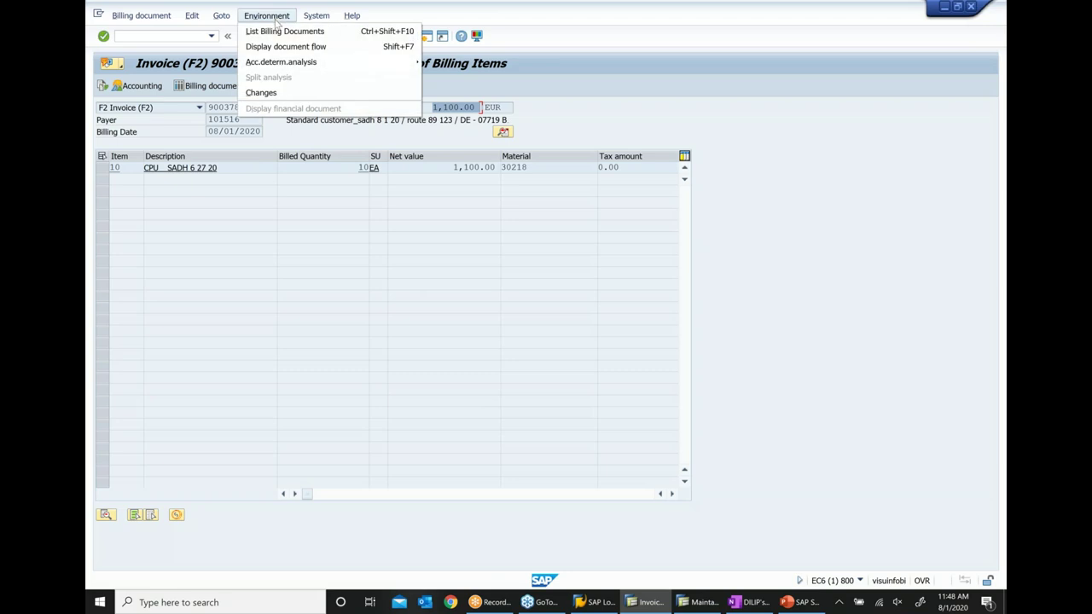
# Open the revenue account determination analysis for the invoice and view the details of condition types PR00 and KF00.
pyautogui.moveTo(294, 65)
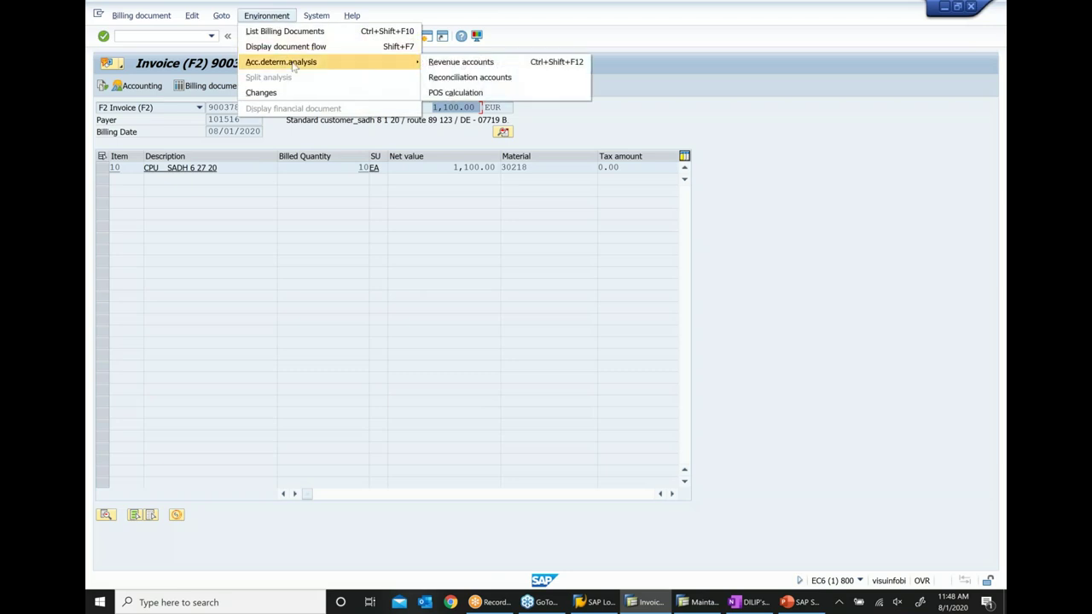
pyautogui.click(479, 65)
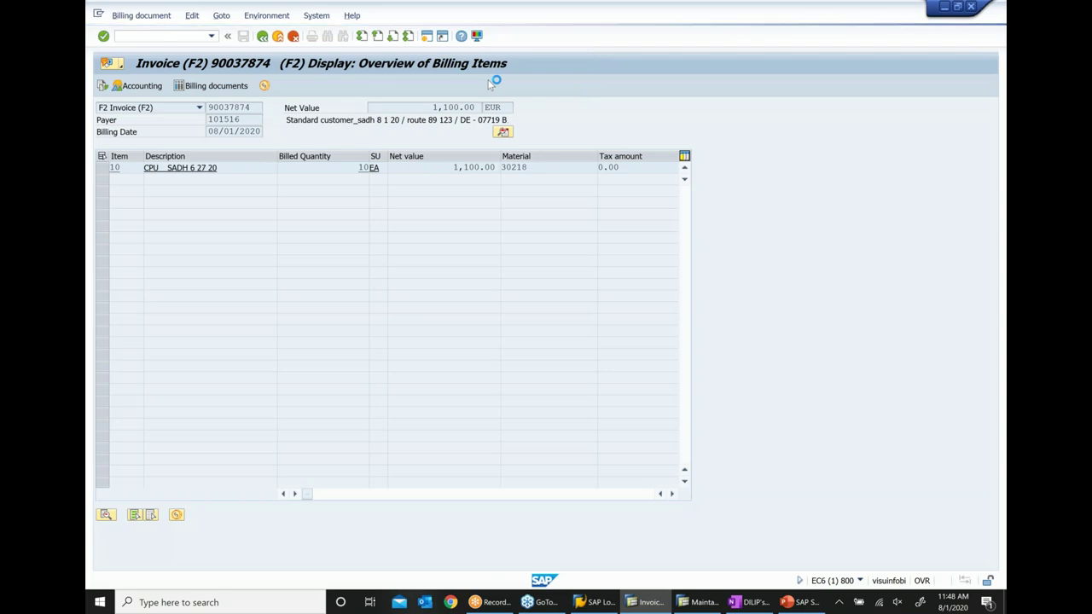
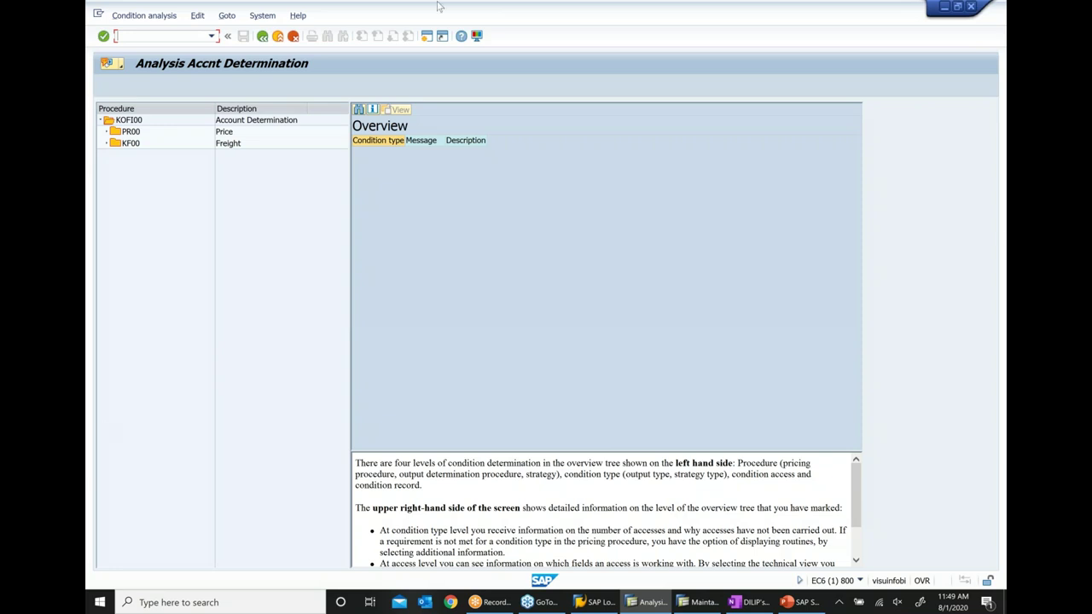
pyautogui.click(133, 122)
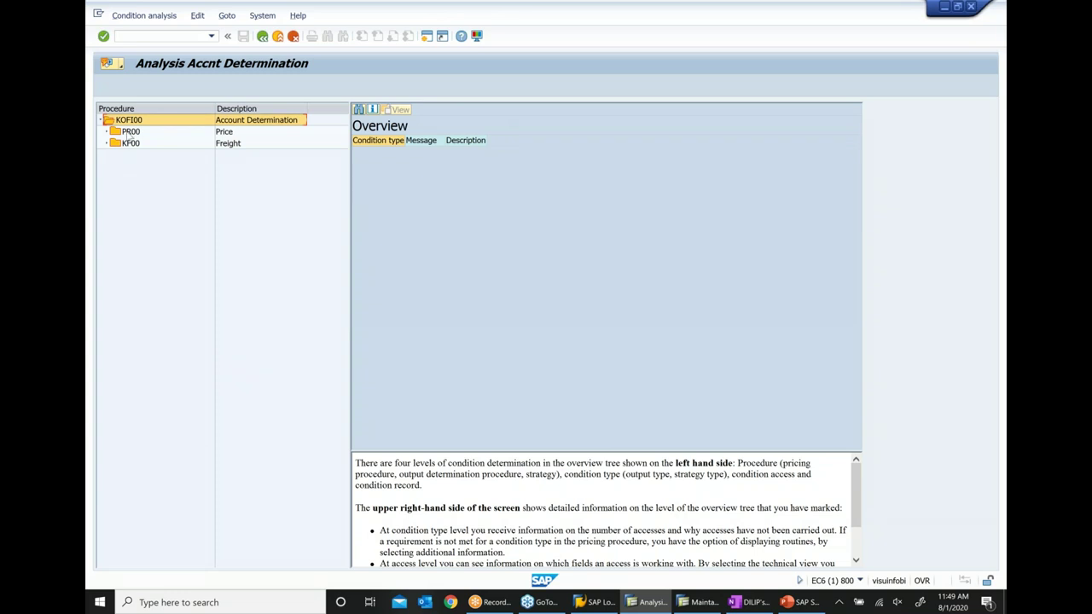
pyautogui.click(107, 132)
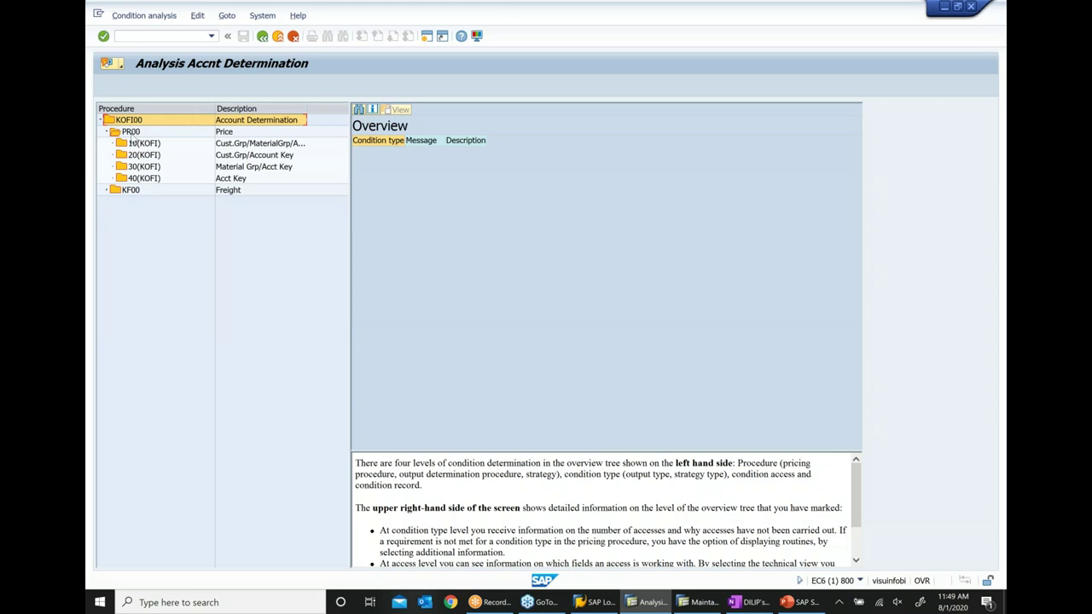
pyautogui.click(130, 137)
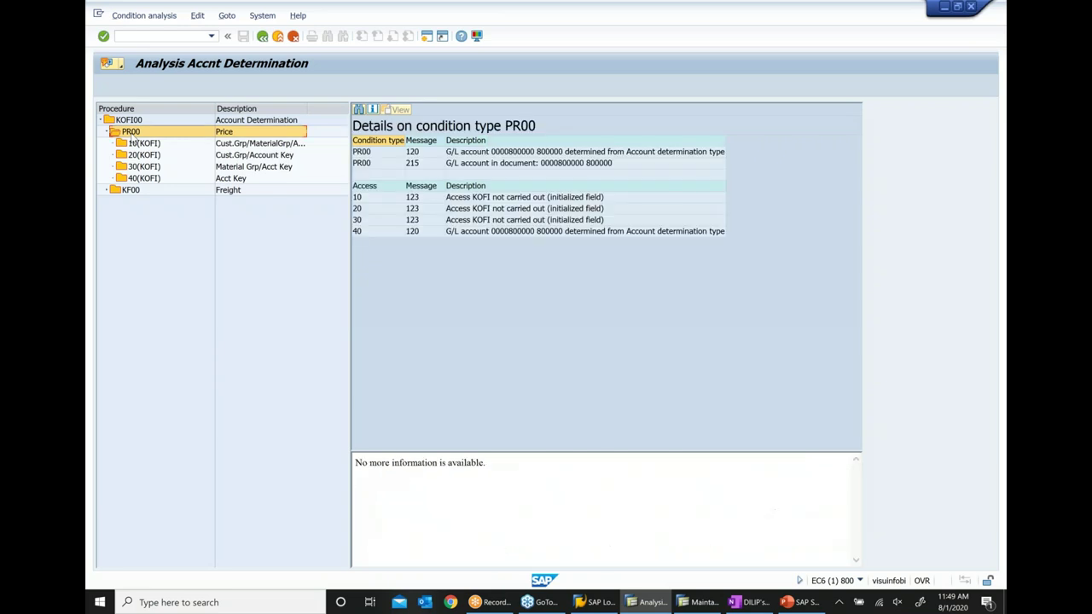
pyautogui.click(106, 190)
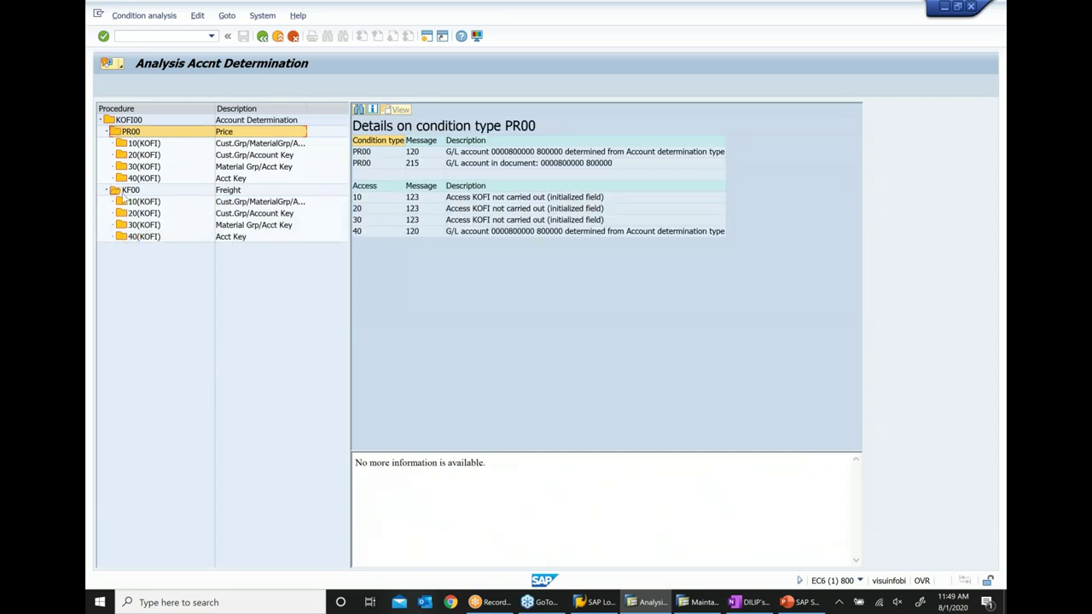
pyautogui.click(128, 192)
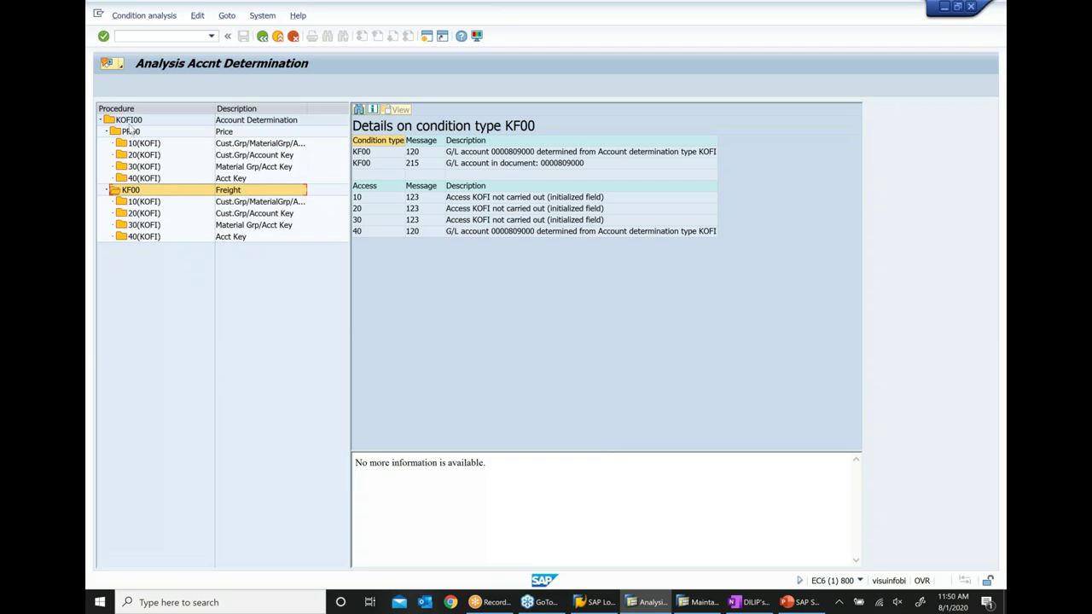
# Examine accesses 10 to 40 under PR00 in procedure KOFI00, checking the document values used in each access.
pyautogui.click(129, 122)
pyautogui.click(151, 145)
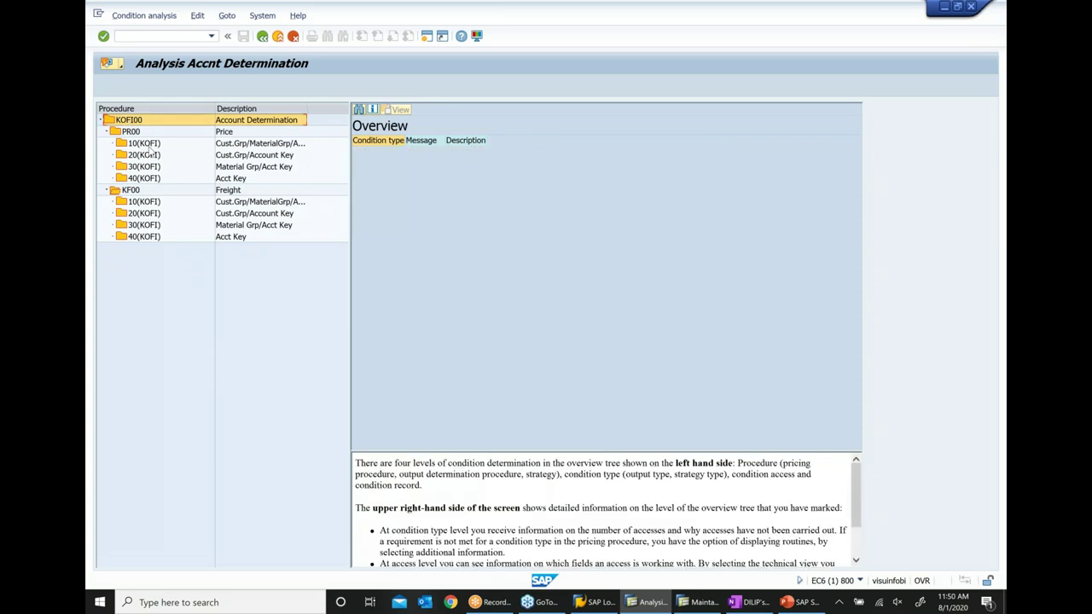
pyautogui.click(147, 157)
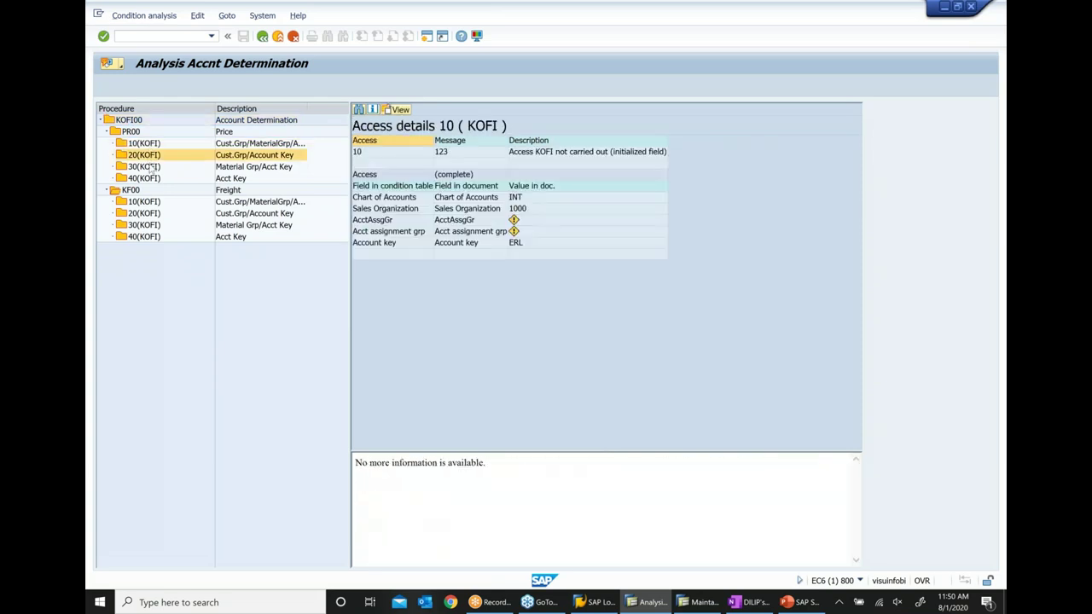
pyautogui.click(151, 168)
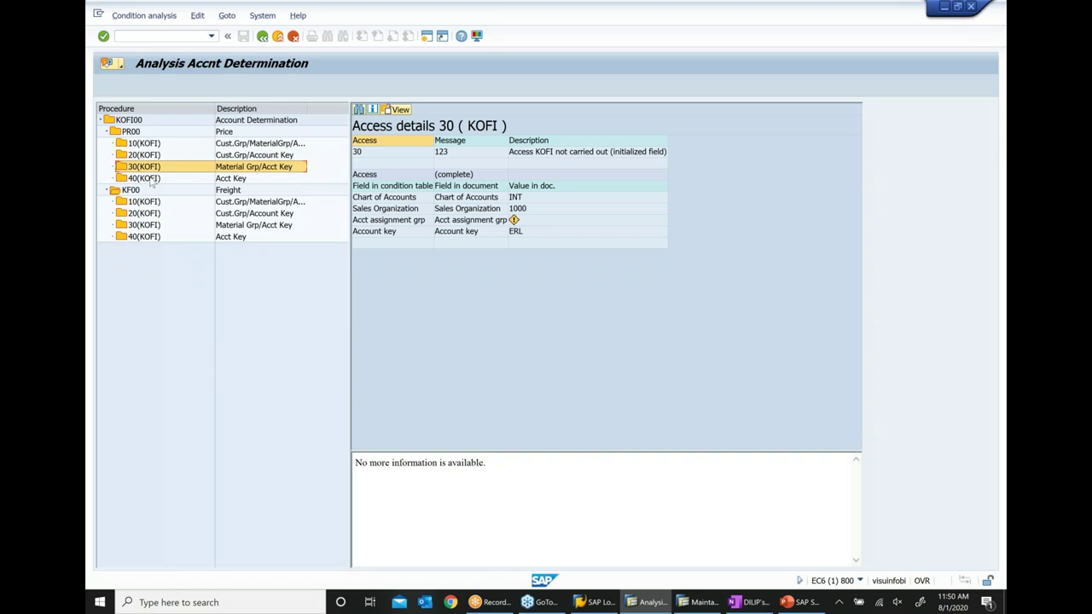
pyautogui.click(152, 146)
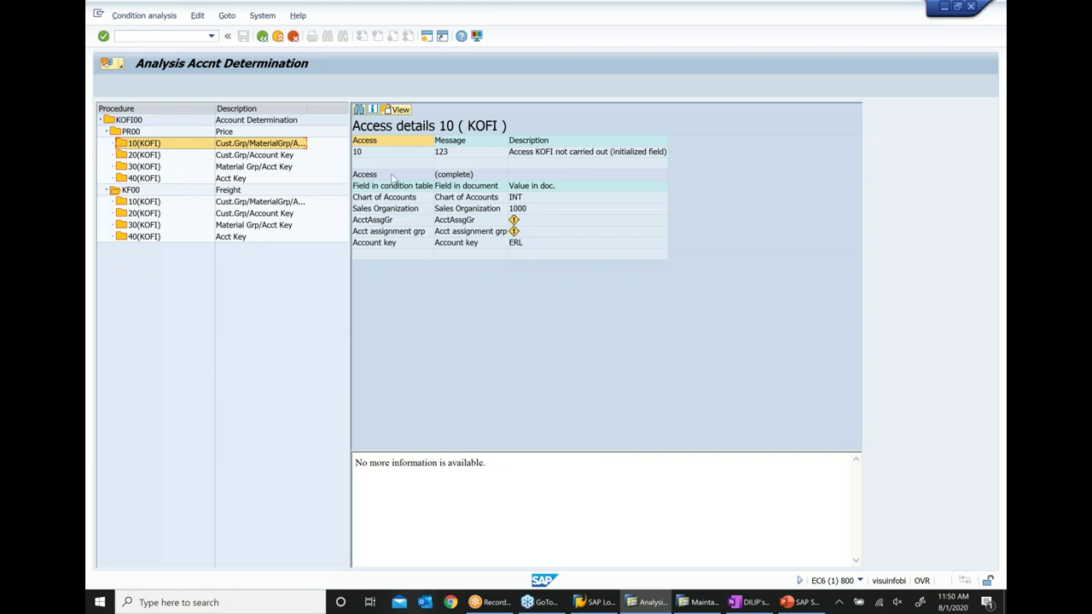
pyautogui.click(145, 156)
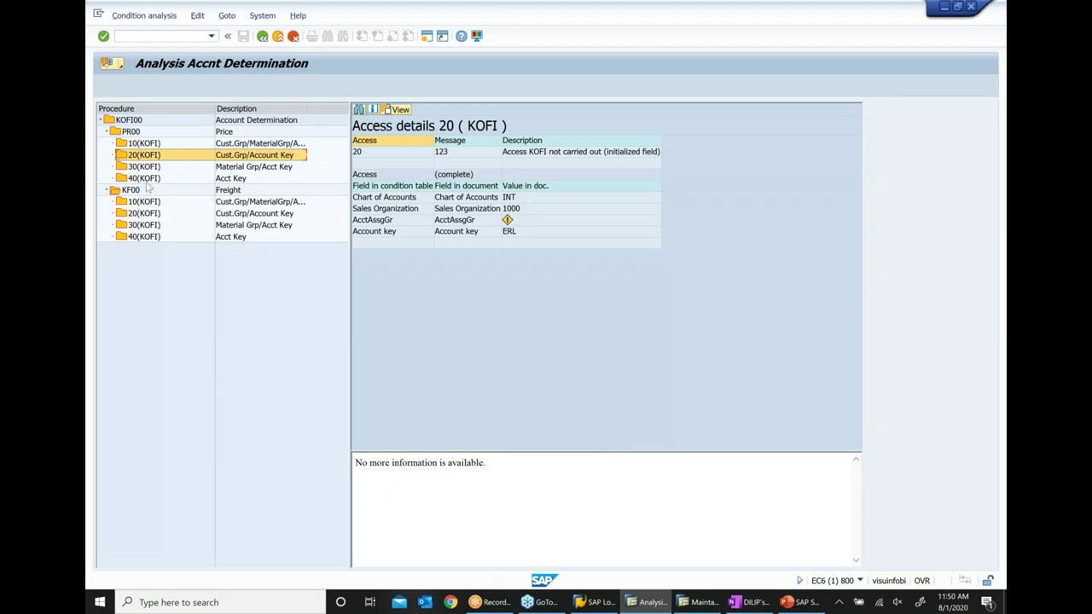
pyautogui.click(150, 168)
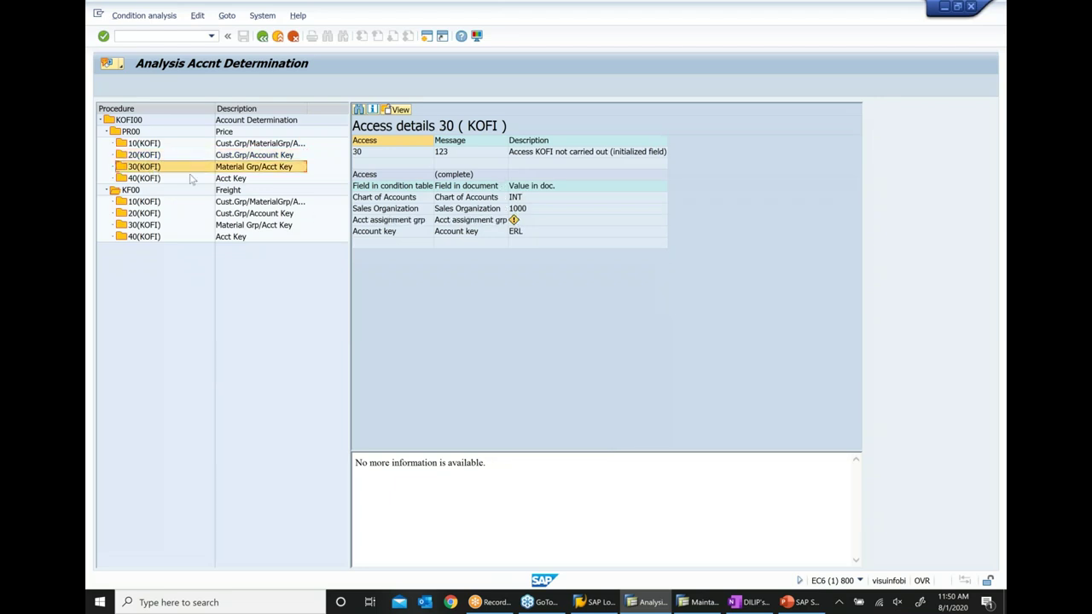
pyautogui.click(147, 178)
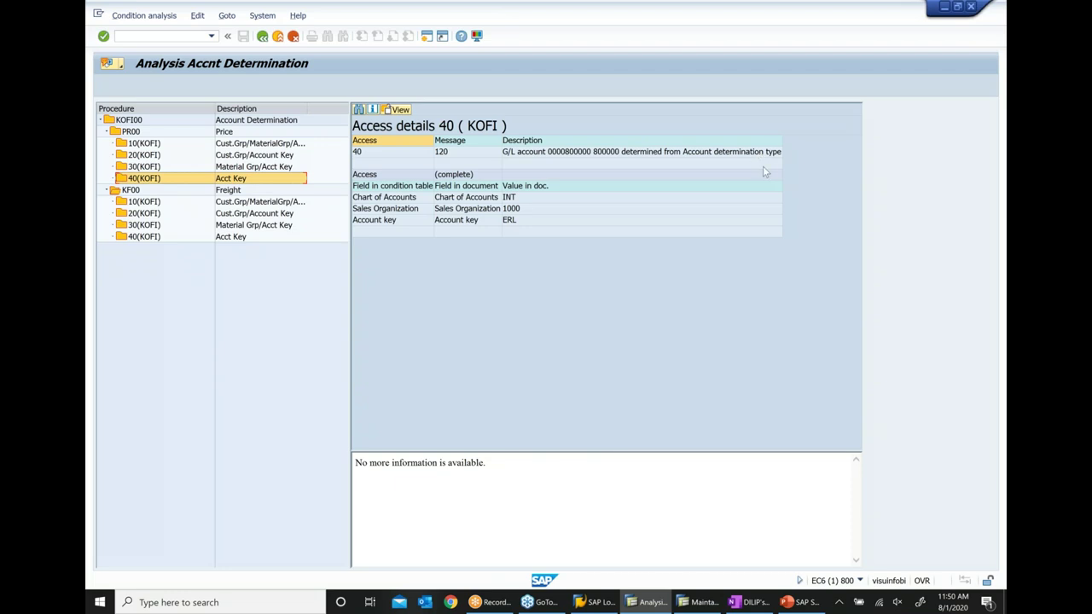
pyautogui.click(515, 210)
pyautogui.click(514, 221)
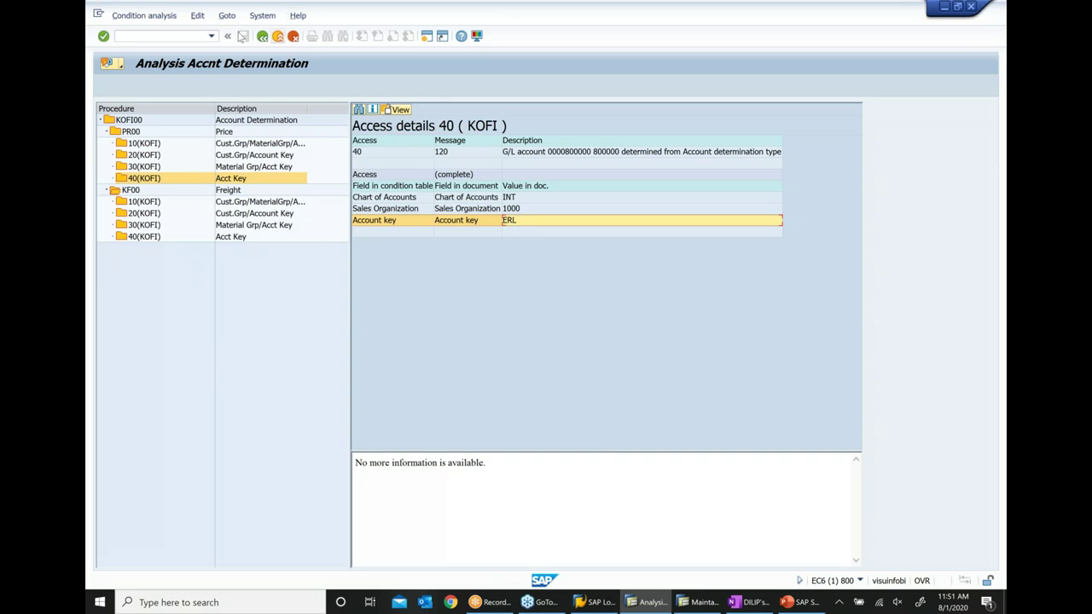
# Return to the invoice and examine the PR00 price and KF00 freight condition values in item 10's conditions.
pyautogui.click(263, 37)
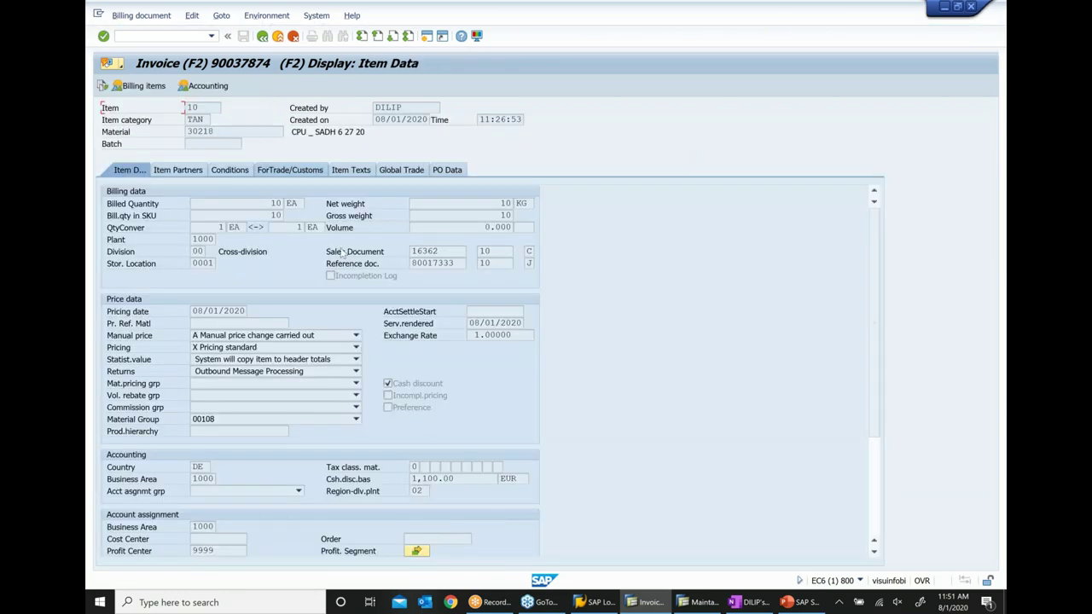
pyautogui.click(230, 172)
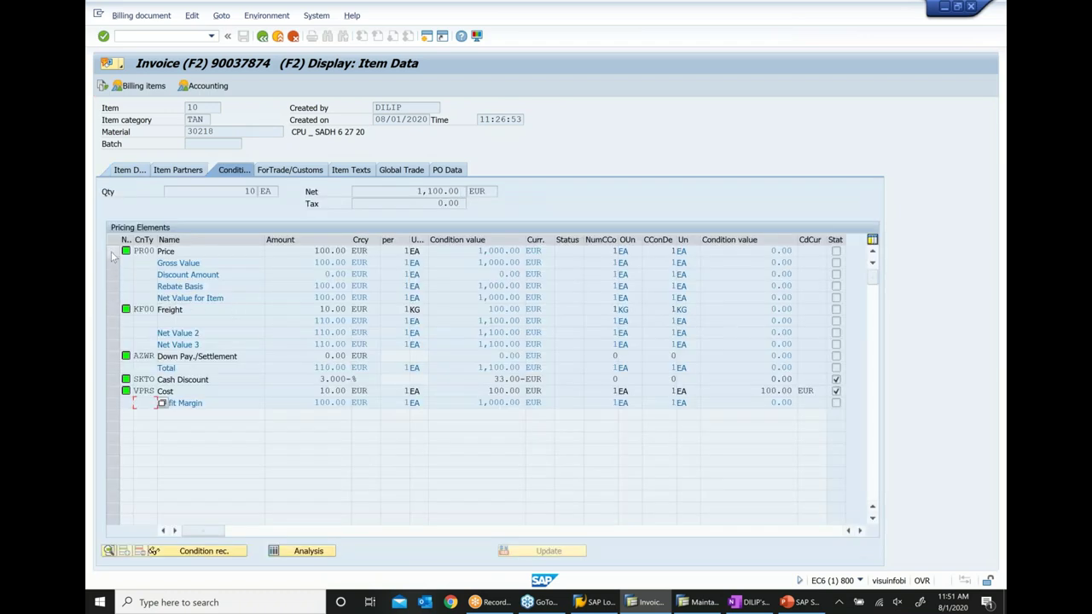
pyautogui.click(111, 251)
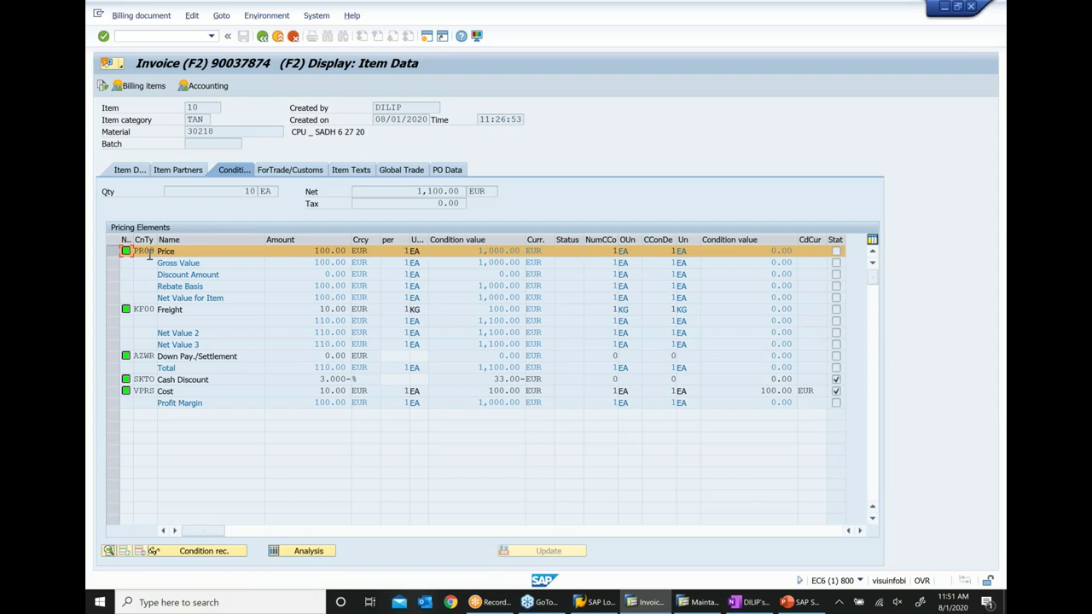
pyautogui.moveTo(477, 251); pyautogui.dragTo(522, 250)
pyautogui.click(112, 310)
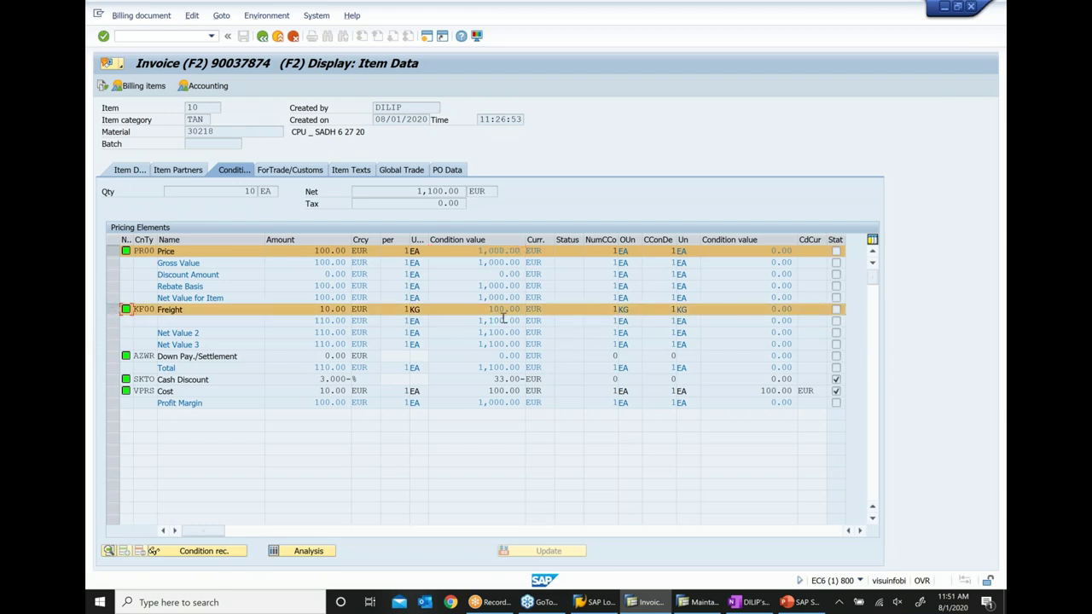
pyautogui.moveTo(489, 309); pyautogui.dragTo(558, 309)
pyautogui.click(477, 251)
pyautogui.doubleClick(516, 252)
pyautogui.doubleClick(505, 310)
# Run the pricing analysis for the item and view the details of condition type PR00 under procedure RVAA01.
pyautogui.click(328, 555)
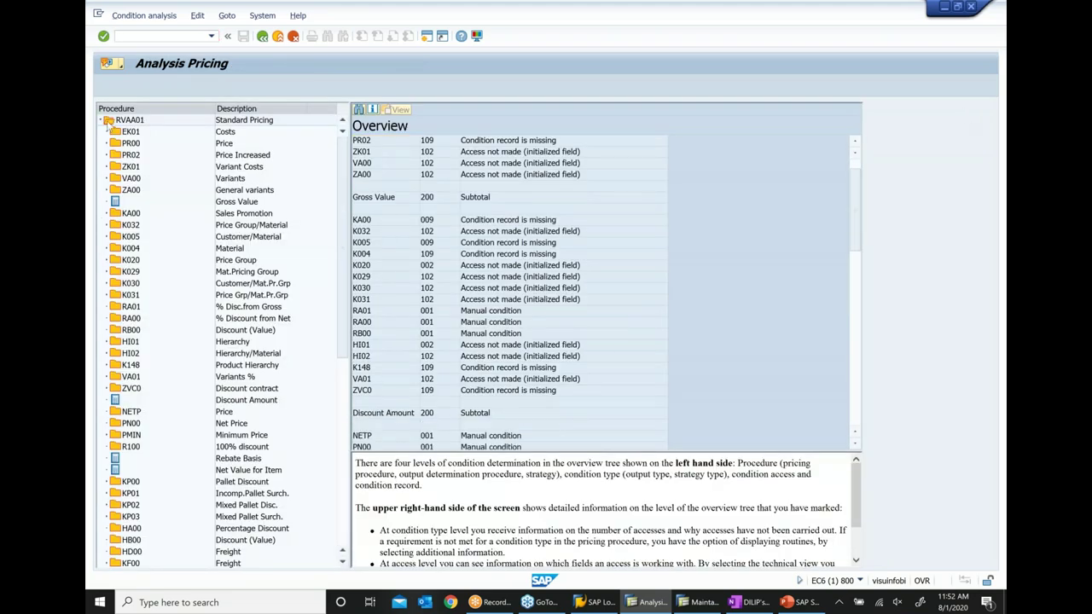
pyautogui.click(145, 126)
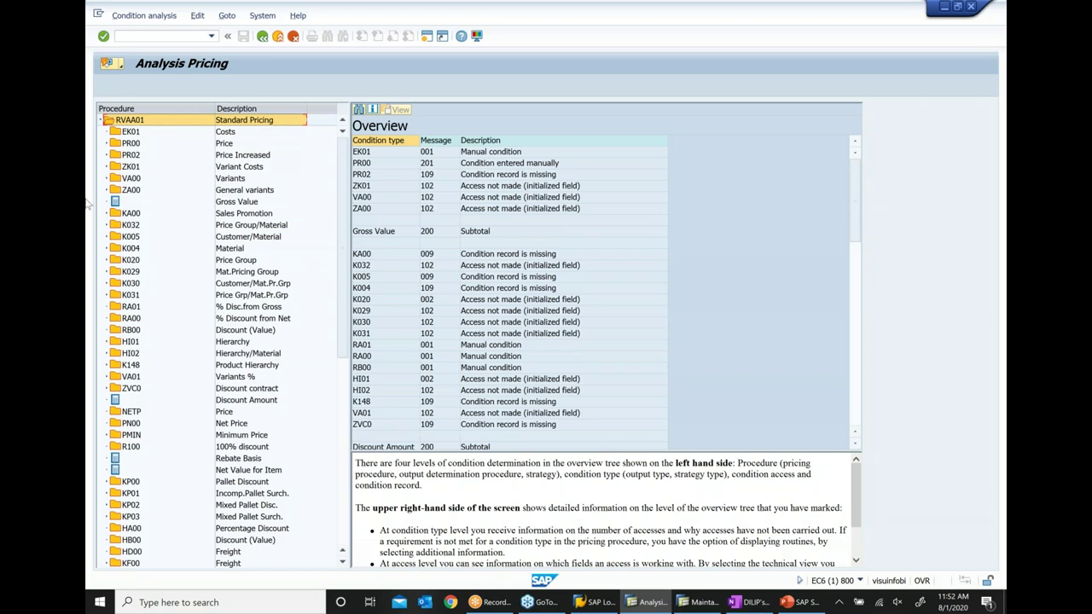
pyautogui.click(109, 144)
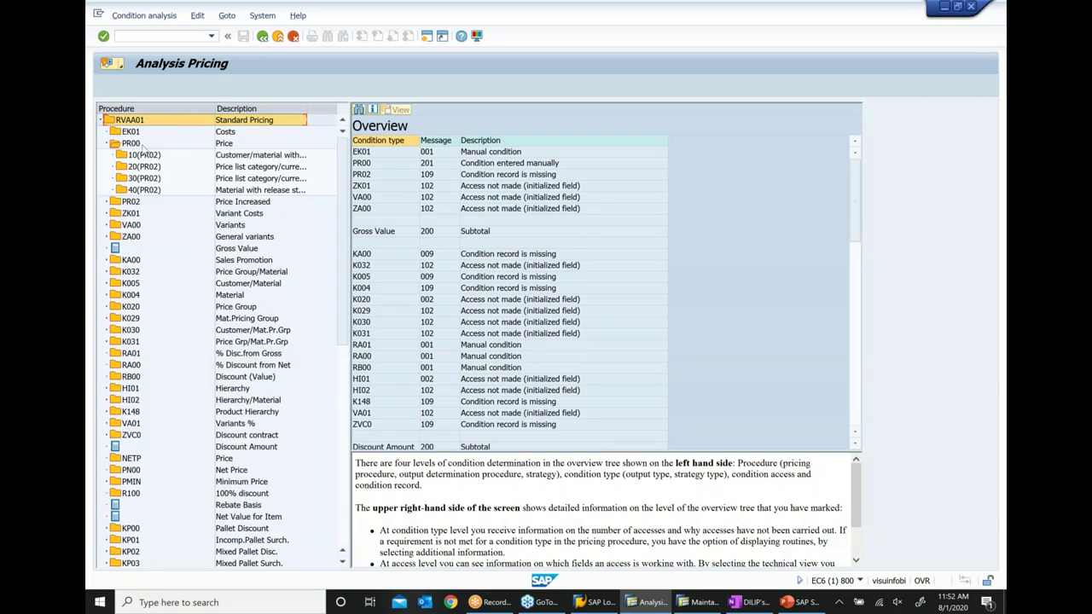
pyautogui.click(135, 145)
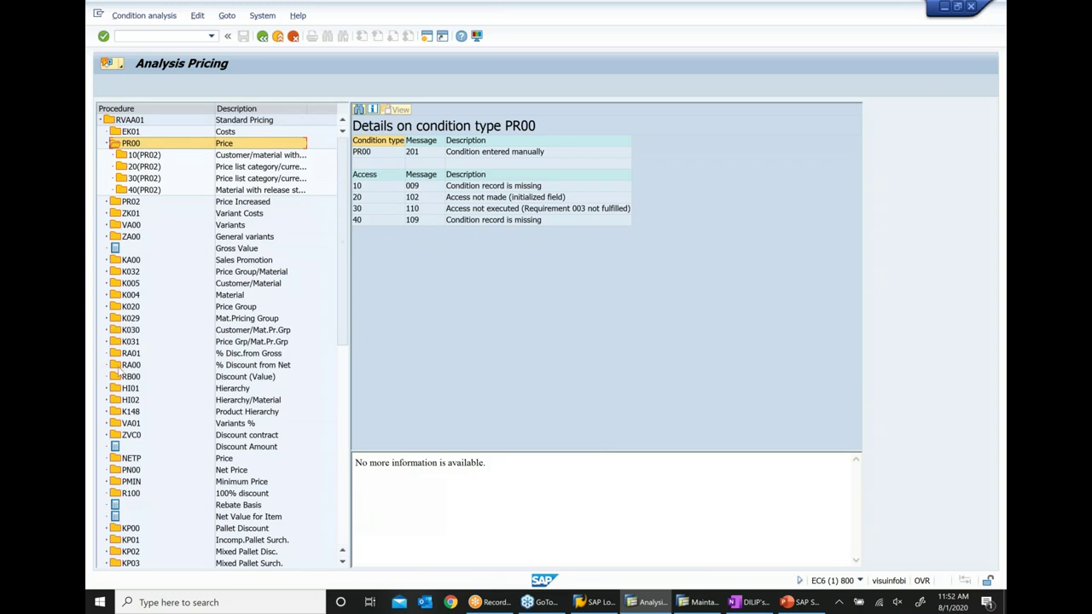
# View the details of access 10 under freight condition KF00 in the pricing analysis.
pyautogui.scroll(-2, 119, 375)
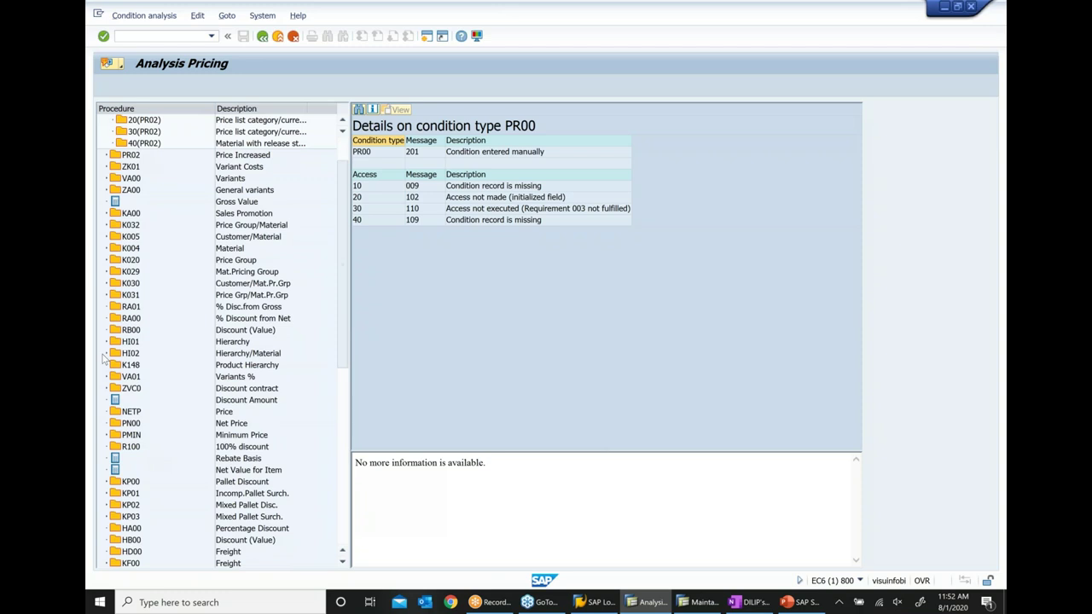
pyautogui.scroll(-1, 103, 360)
pyautogui.scroll(-2, 103, 359)
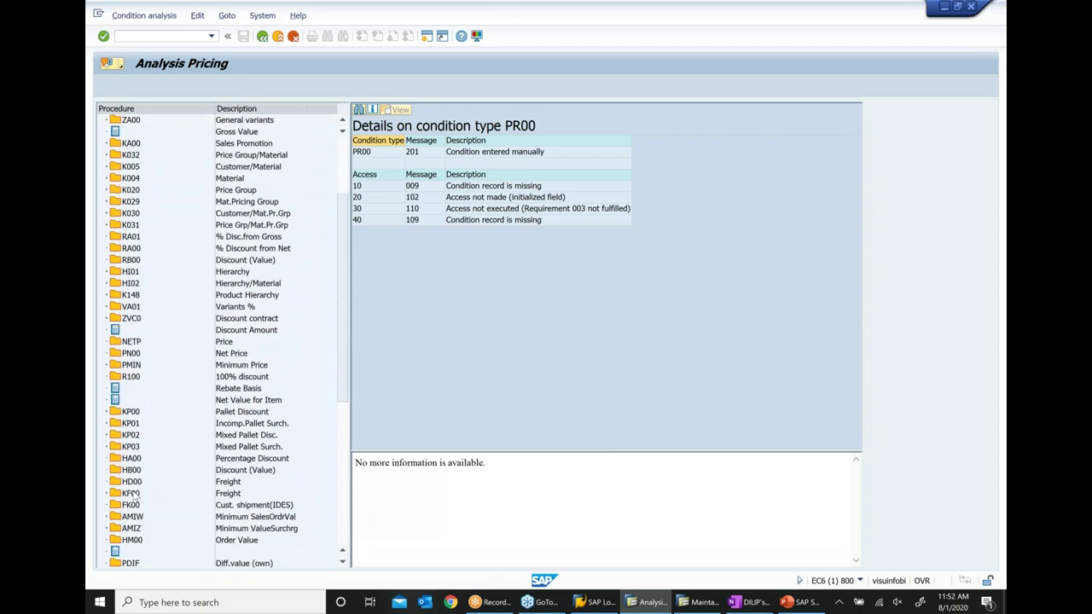
pyautogui.doubleClick(129, 493)
pyautogui.doubleClick(144, 506)
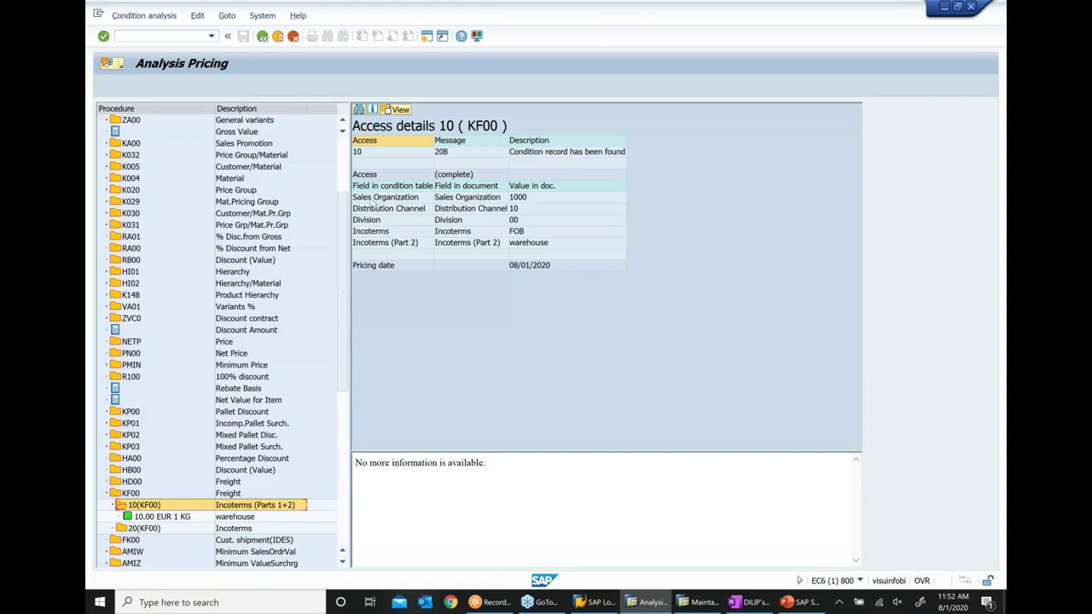
pyautogui.scroll(4, 256, 341)
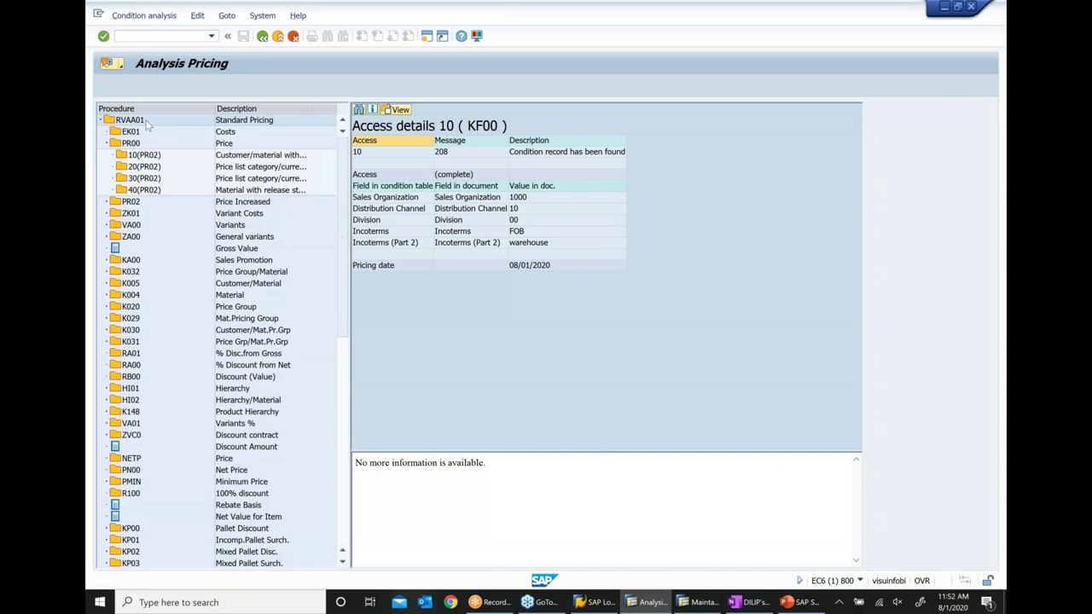
# Leave the pricing analysis and return to the invoice's overview of billing items.
pyautogui.click(262, 37)
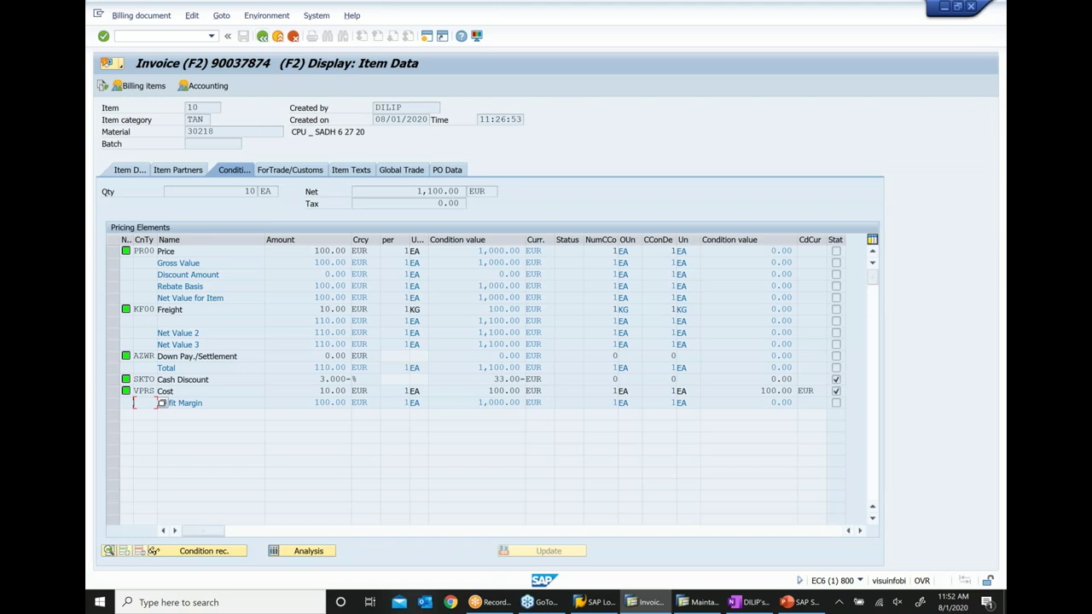
pyautogui.click(266, 15)
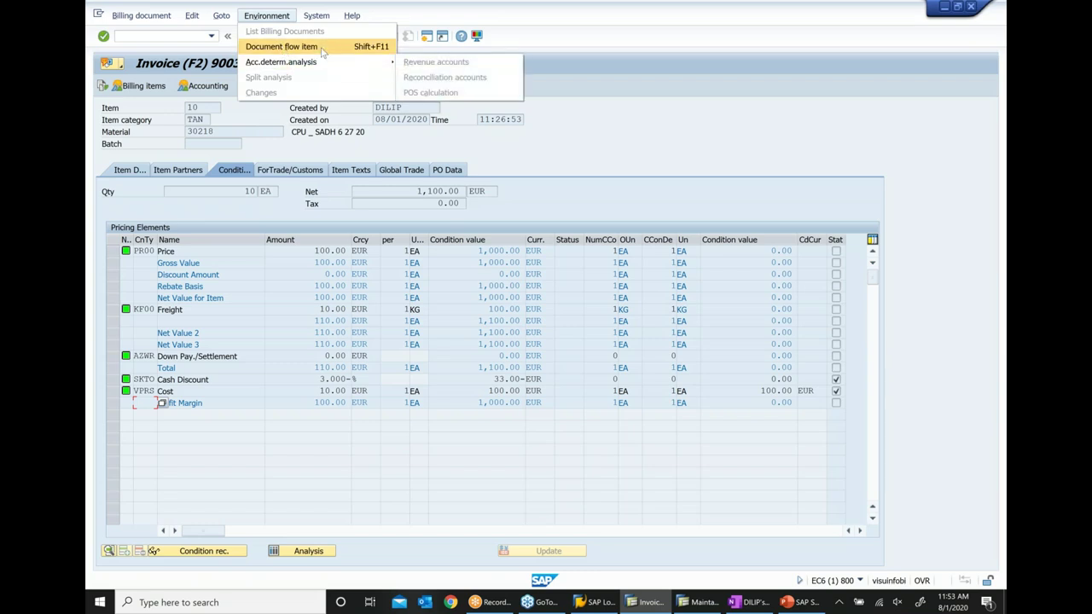
pyautogui.click(324, 53)
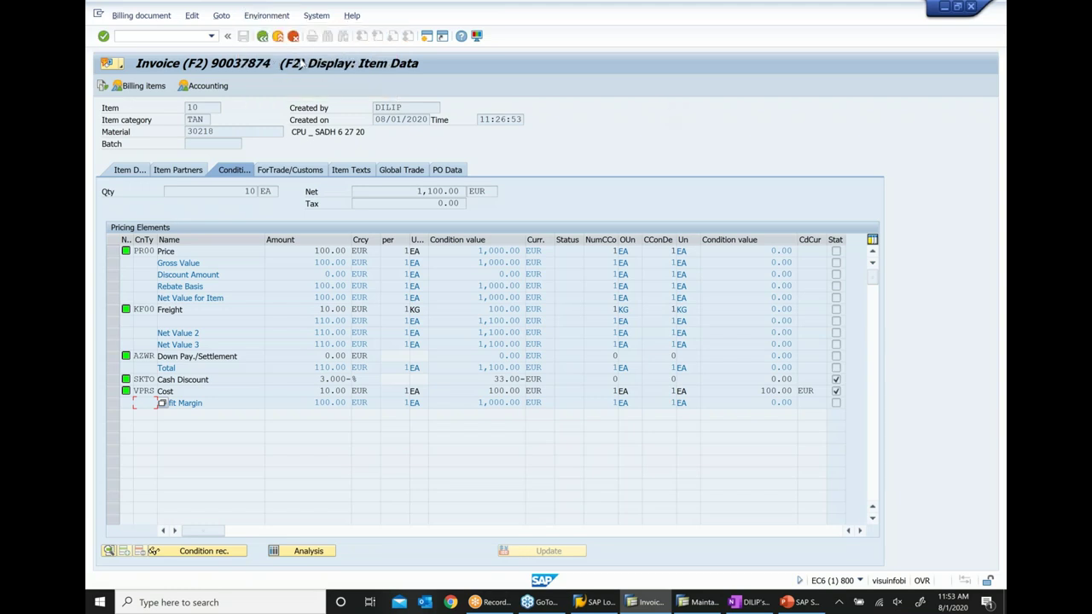
pyautogui.click(263, 36)
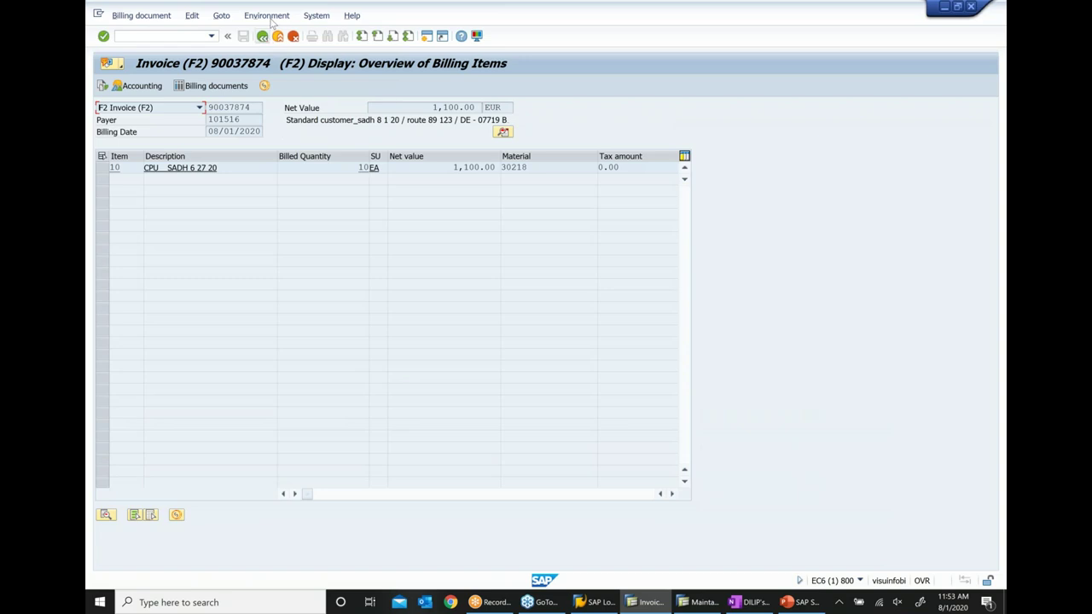
# Reopen the revenue account determination analysis and show the accesses of PR00 and KF00 under procedure KOFI00.
pyautogui.click(268, 17)
pyautogui.moveTo(285, 66)
pyautogui.click(466, 65)
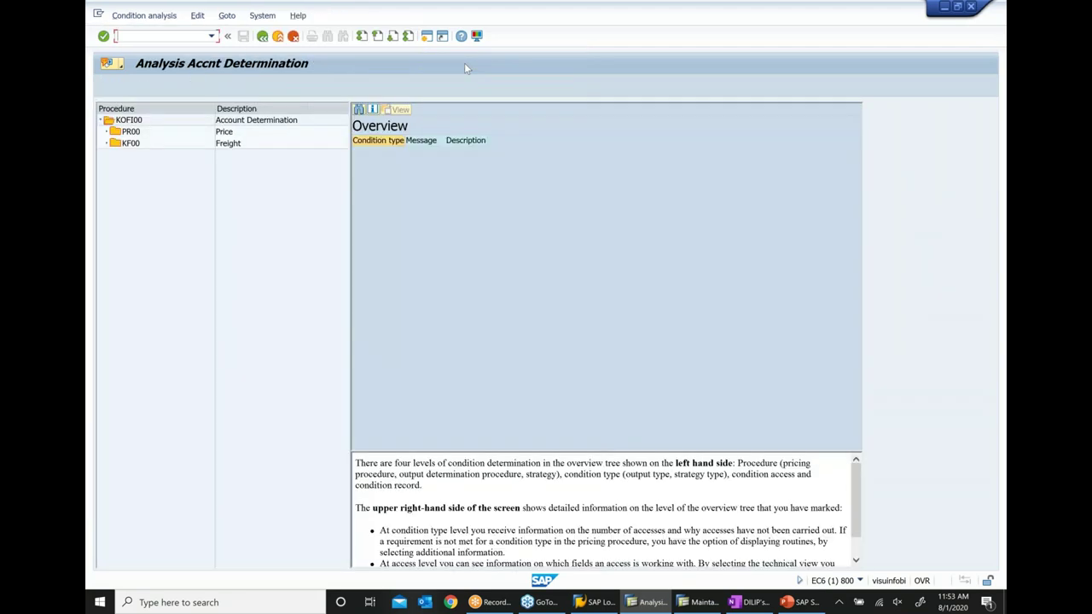
pyautogui.click(107, 132)
pyautogui.click(107, 189)
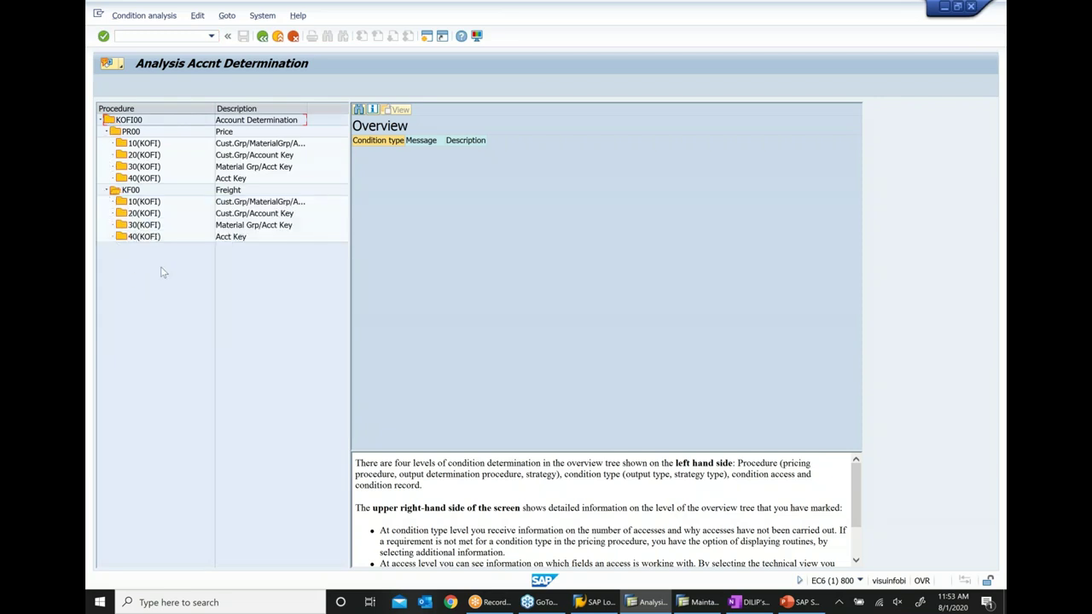
pyautogui.click(132, 122)
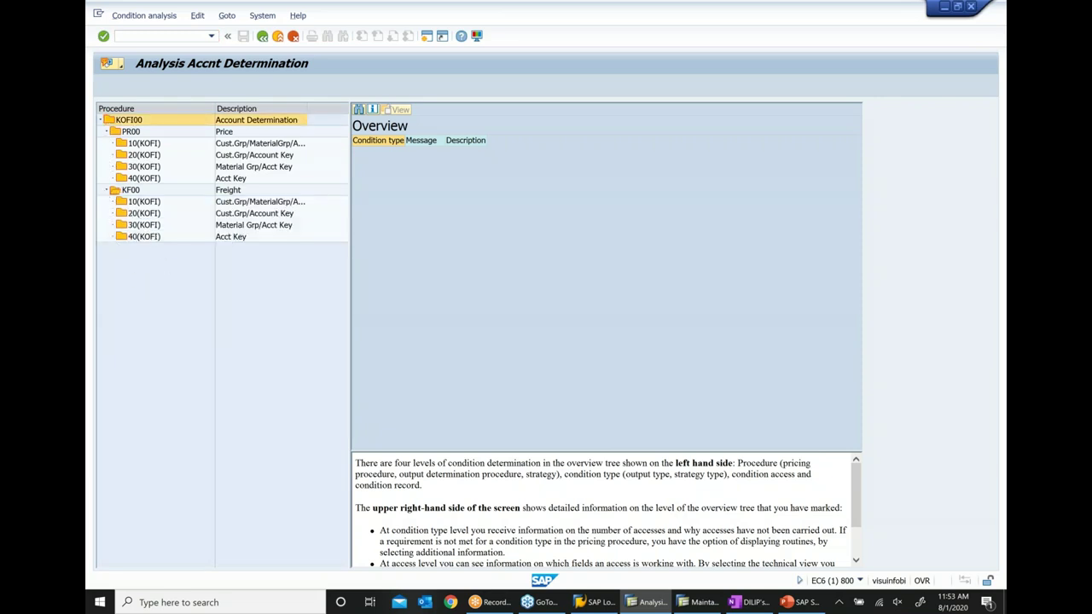
# View the details of access 40 (KOFI) under price condition PR00 in the account determination analysis.
pyautogui.click(143, 178)
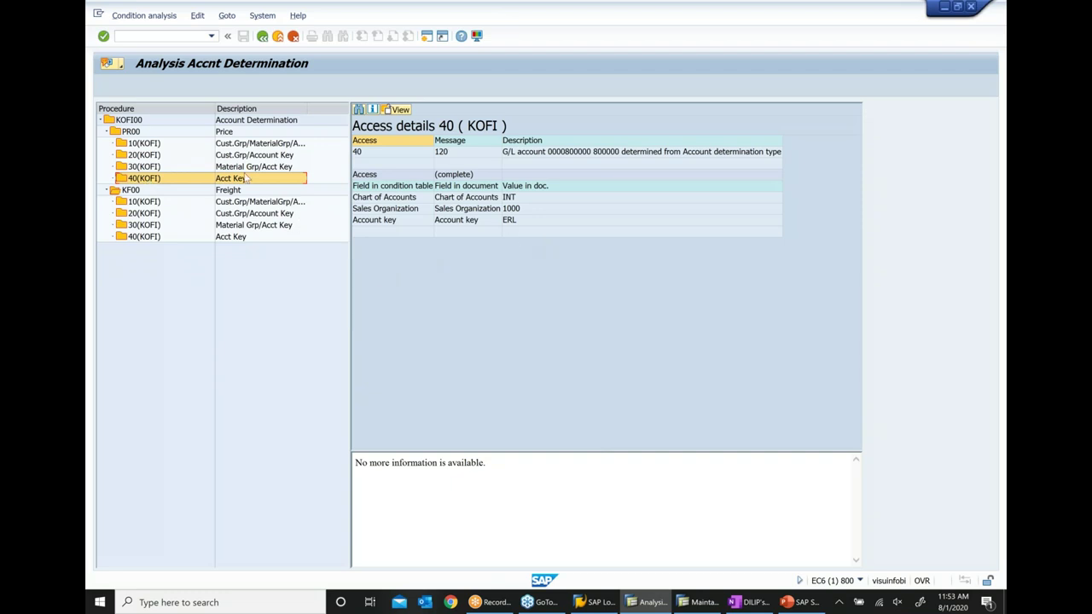
pyautogui.click(133, 121)
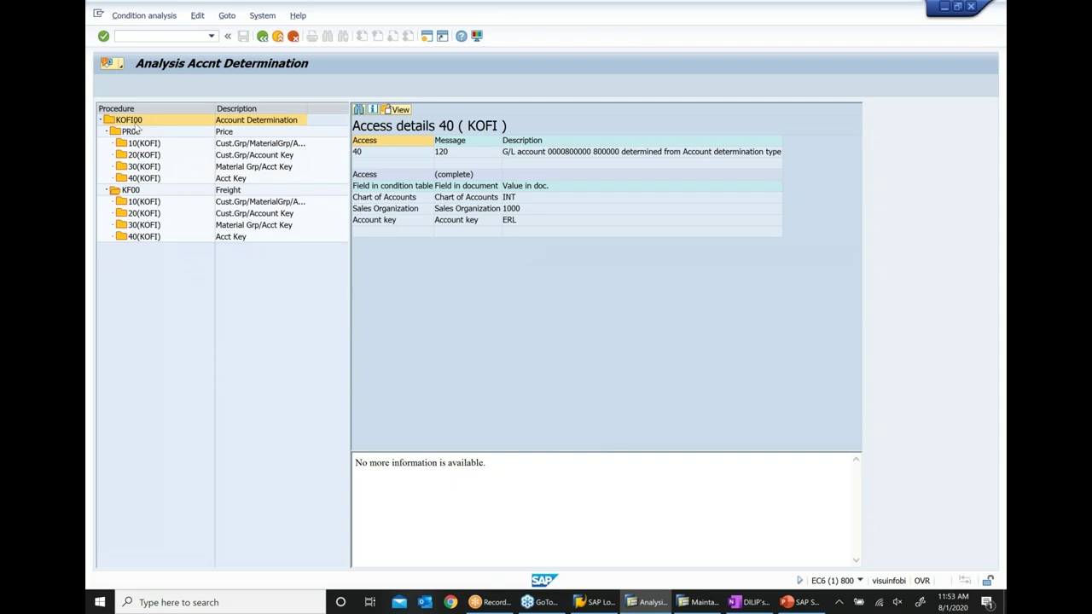
pyautogui.click(133, 134)
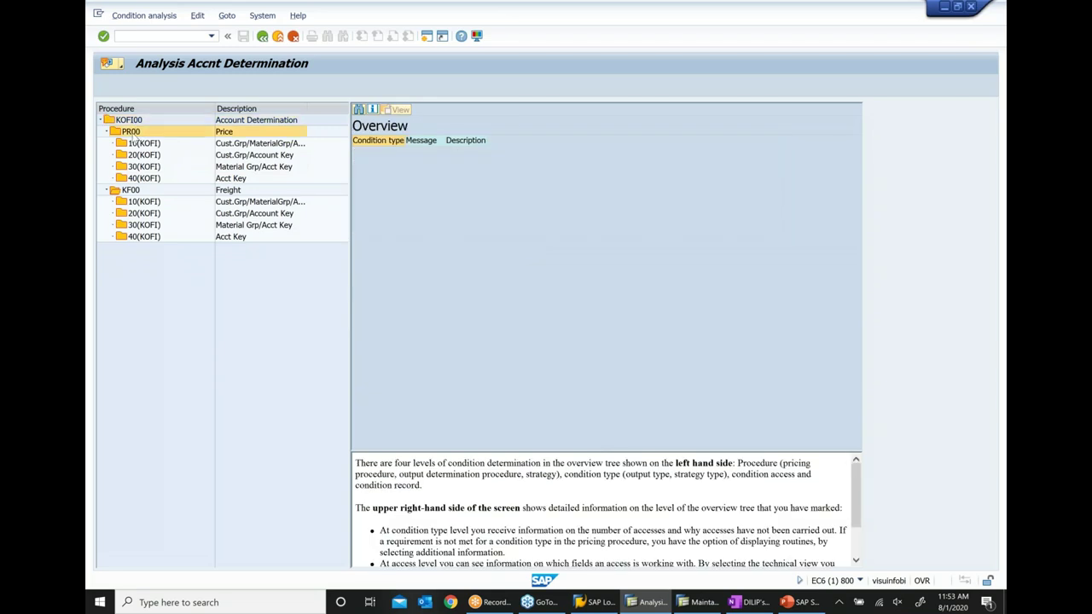
pyautogui.click(146, 179)
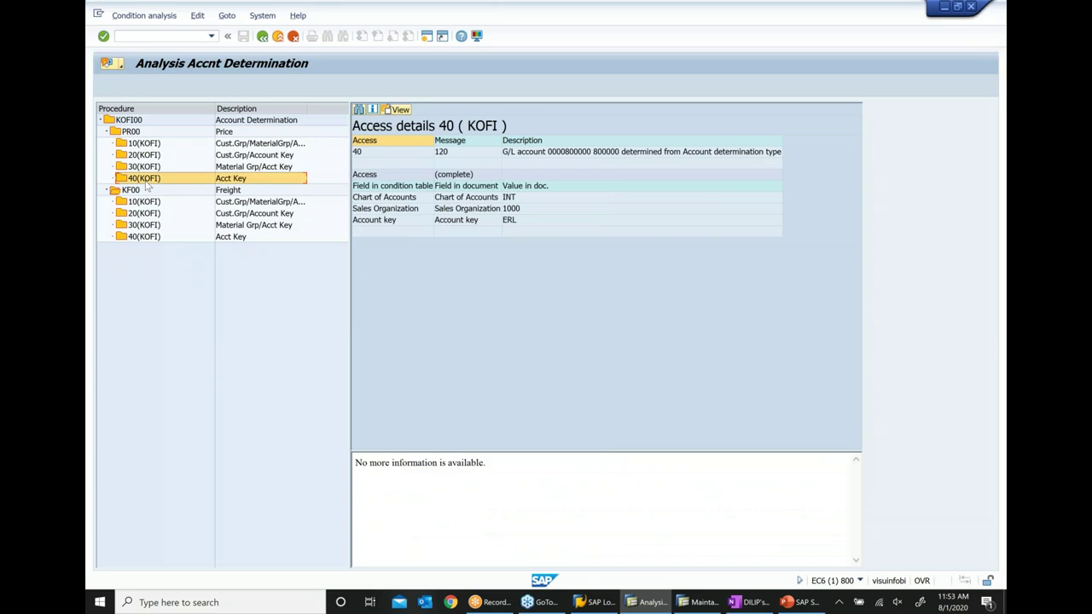
# Examine the determined G/L account and the chart of accounts, sales organization and account key values in the access 40 details.
pyautogui.click(526, 156)
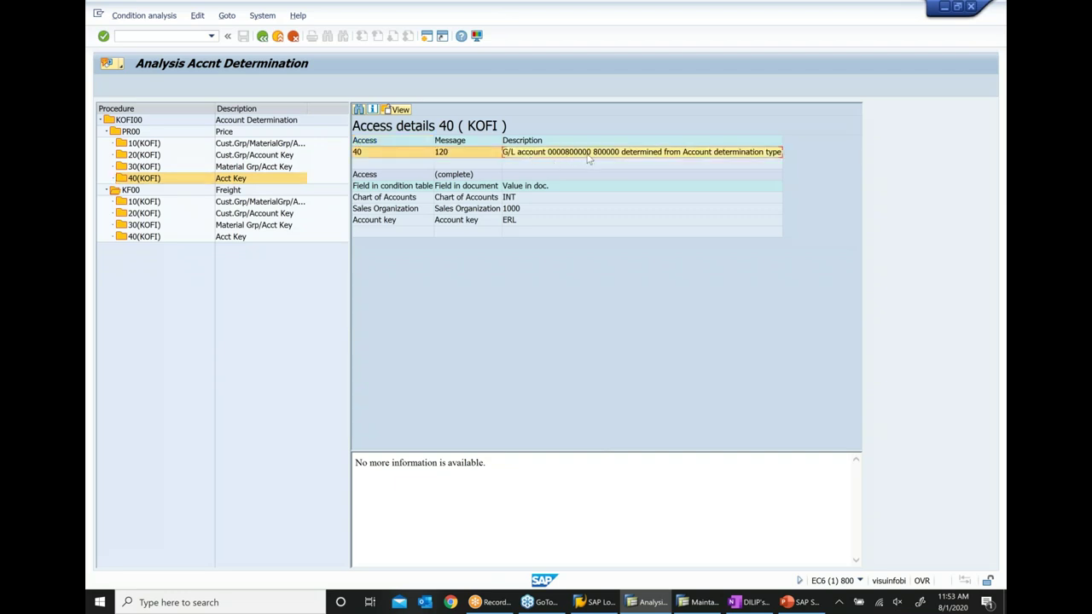
pyautogui.click(528, 201)
pyautogui.click(527, 211)
pyautogui.click(517, 223)
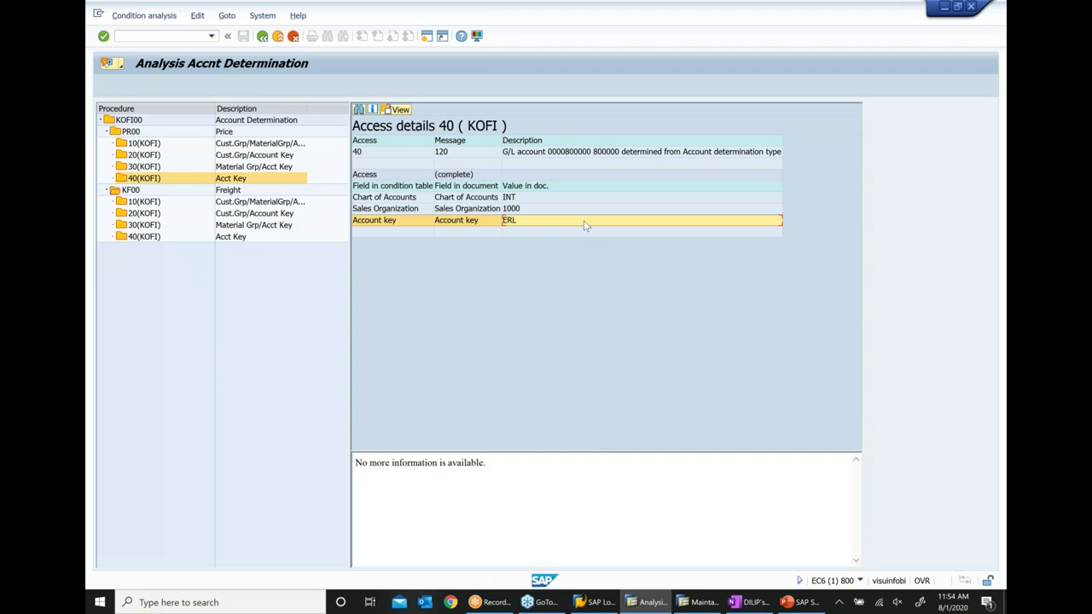
pyautogui.click(516, 198)
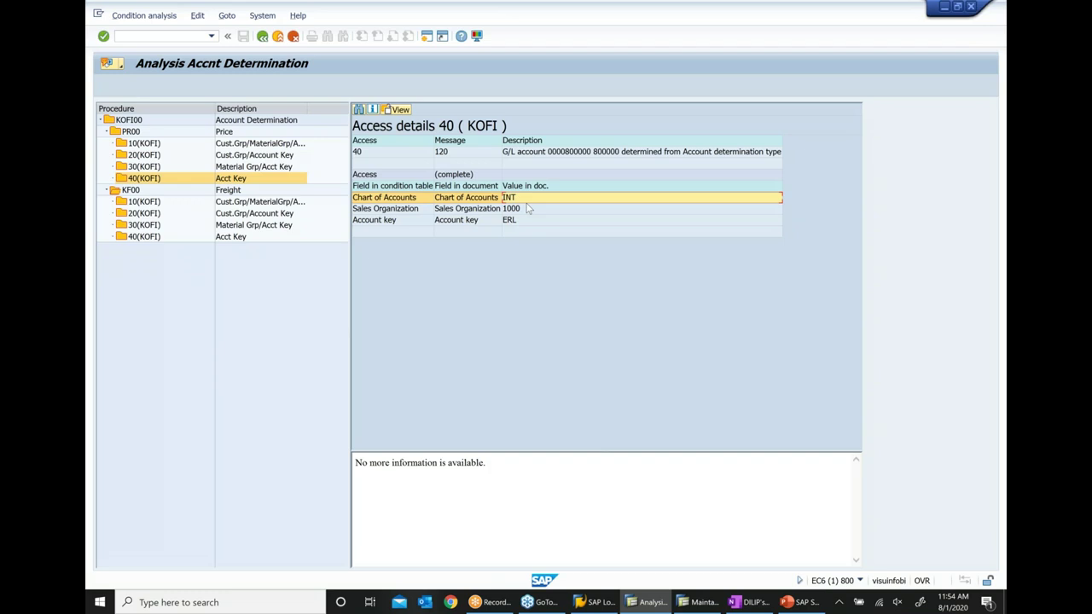
pyautogui.click(520, 212)
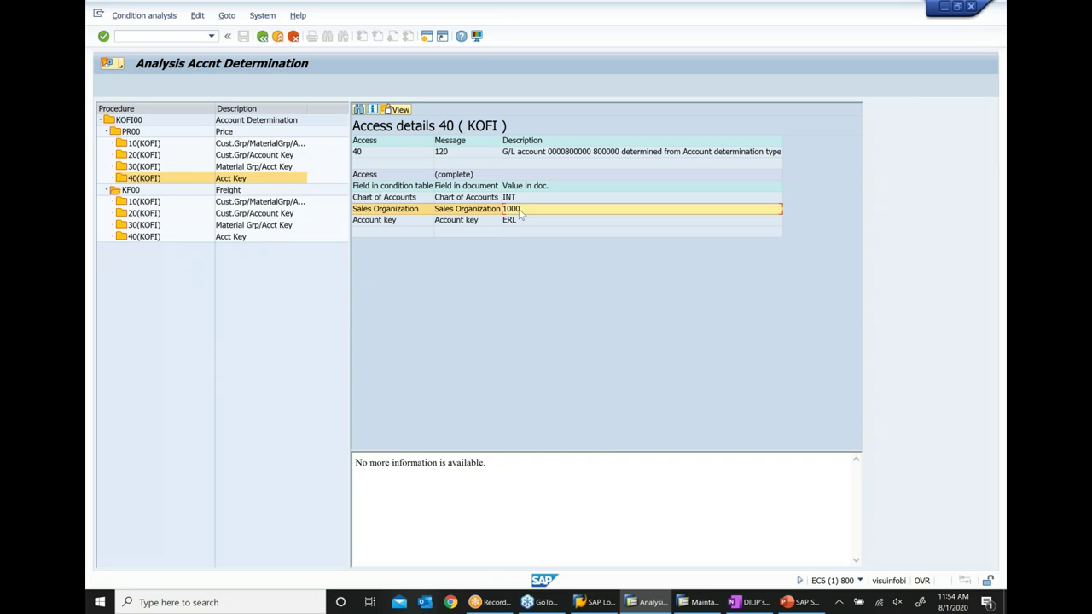
pyautogui.click(519, 221)
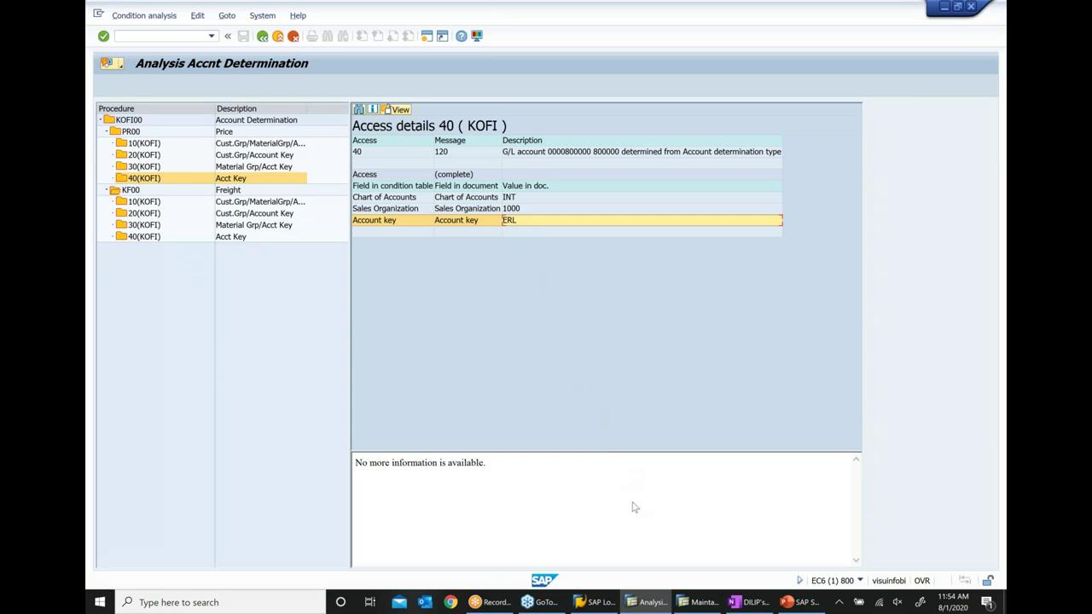
# In the other SAP session, leave the automatic posting procedures and open the SAP Reference IMG through transaction SPRO.
pyautogui.click(712, 602)
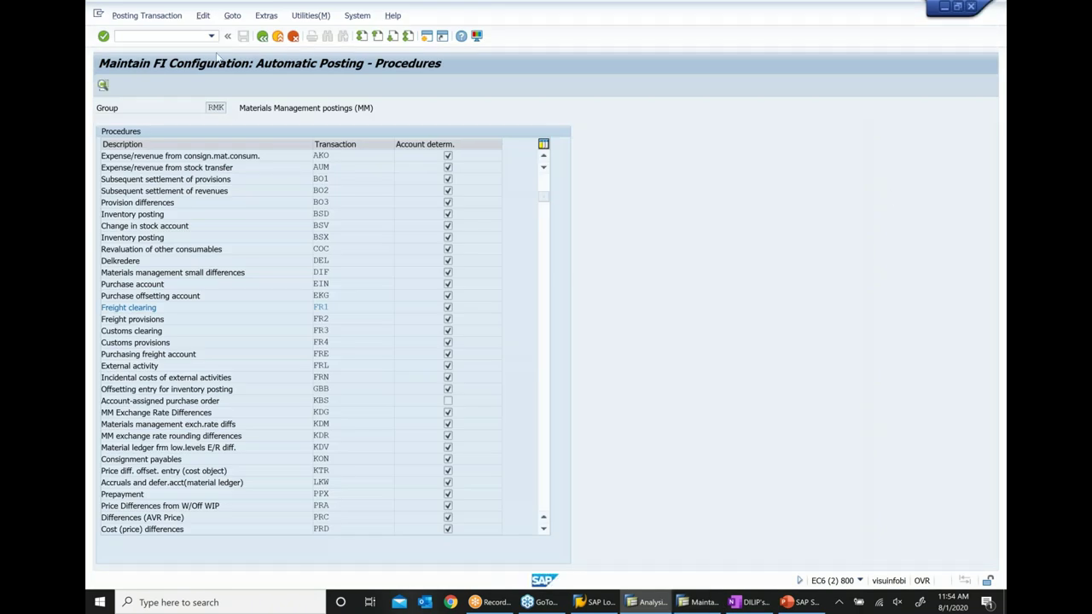
pyautogui.click(262, 37)
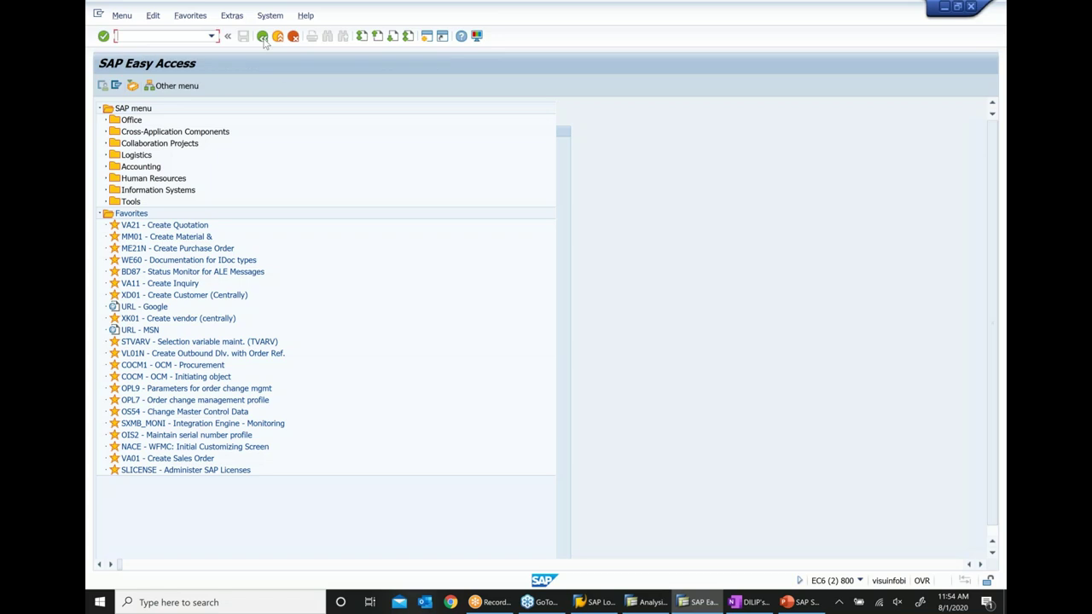
pyautogui.write('SPRO')
pyautogui.press('Return')
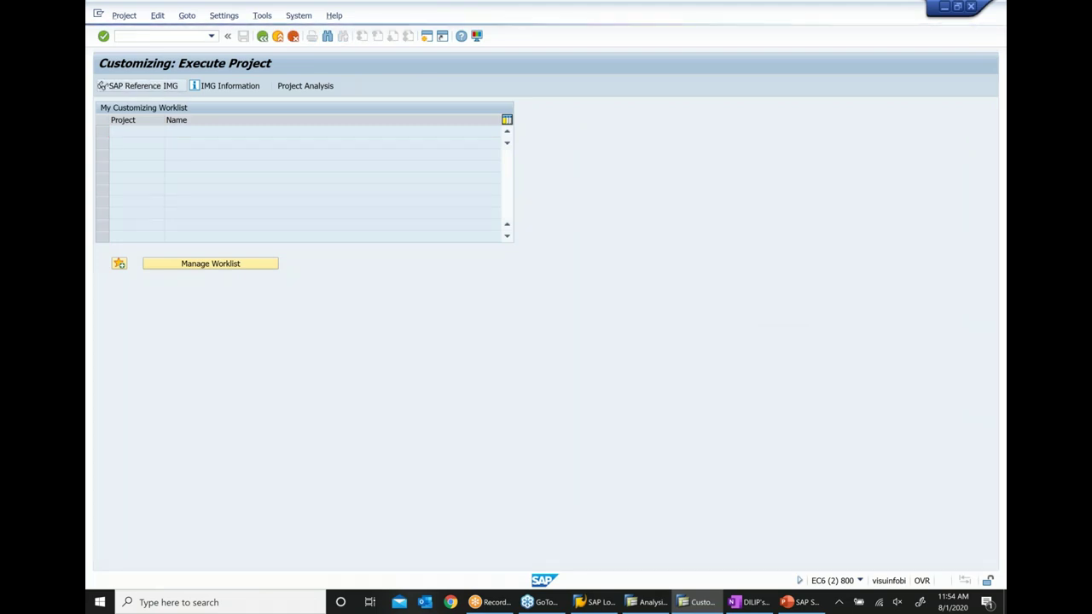
pyautogui.click(156, 87)
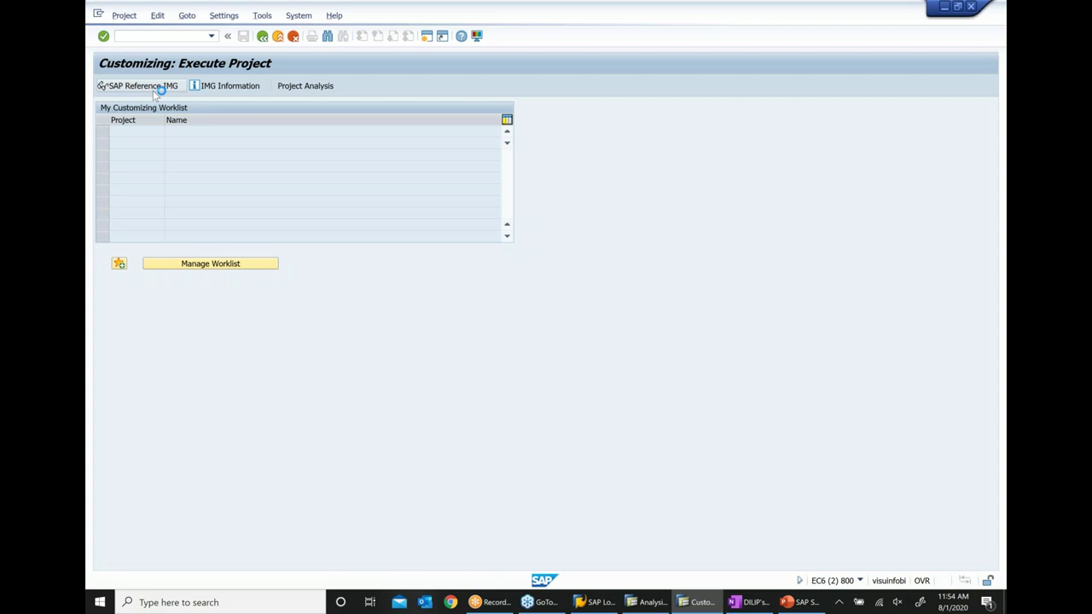
# Expand the IMG structure through Sales and Distribution, Basic Functions and Pricing down to the Pricing Control activities.
pyautogui.scroll(-1, 147, 300)
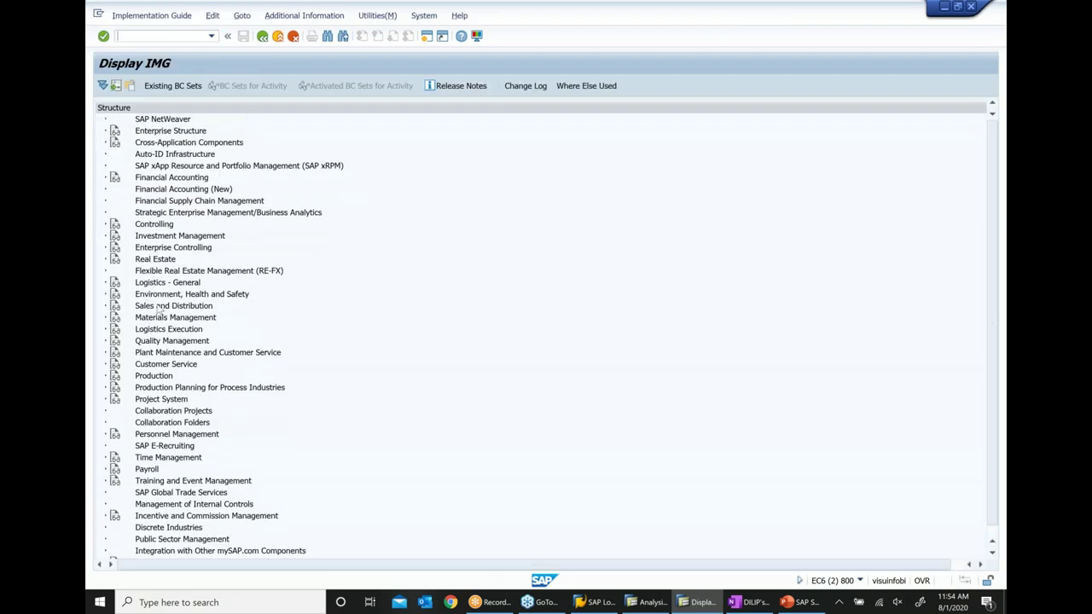
pyautogui.click(163, 307)
pyautogui.click(106, 306)
pyautogui.scroll(-3, 102, 213)
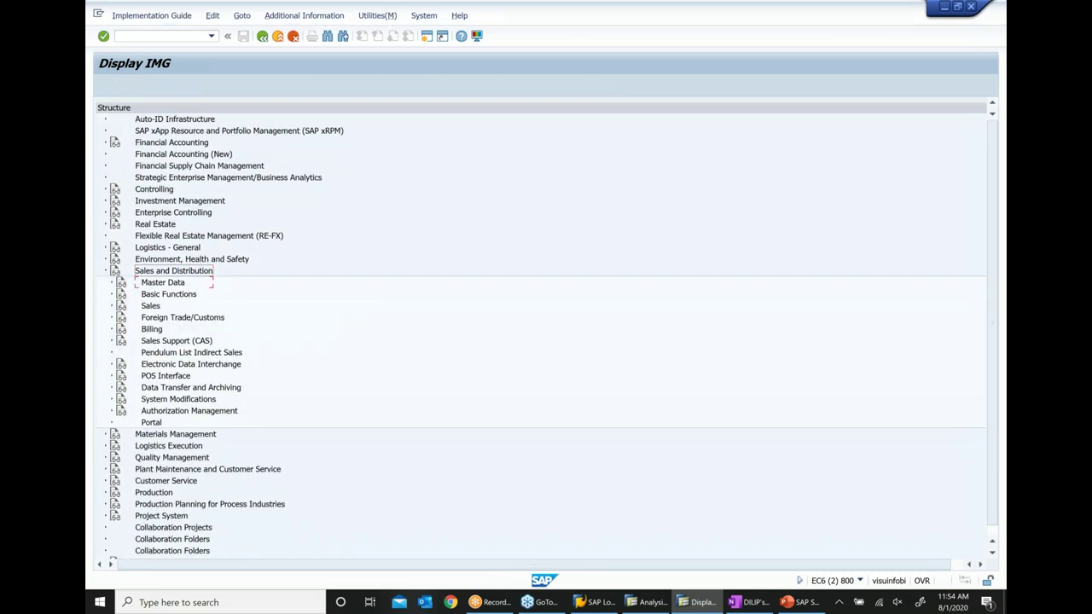
pyautogui.click(168, 213)
pyautogui.click(111, 212)
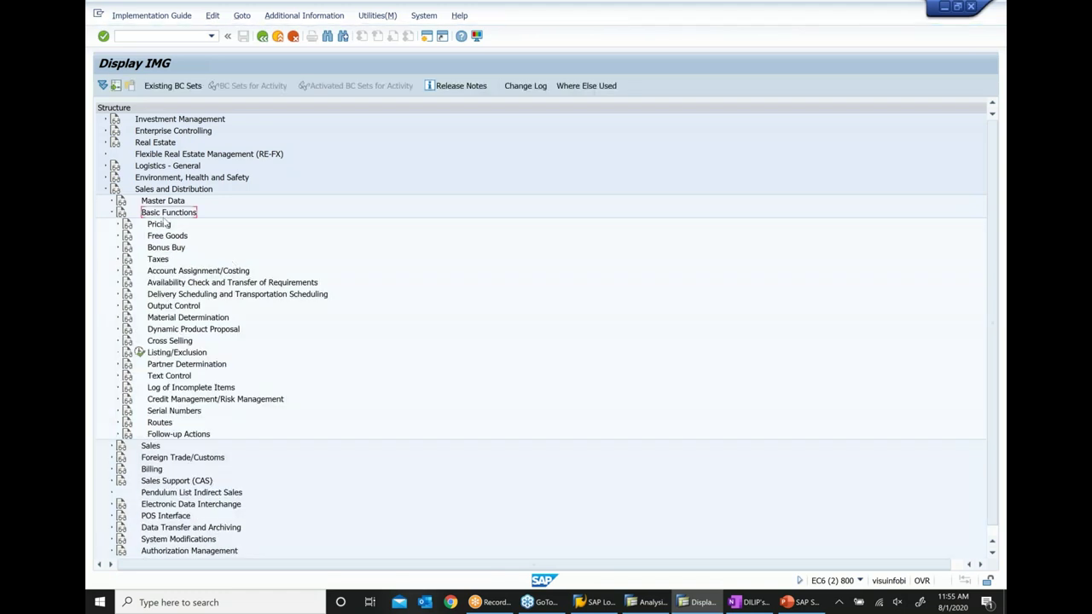
pyautogui.click(119, 224)
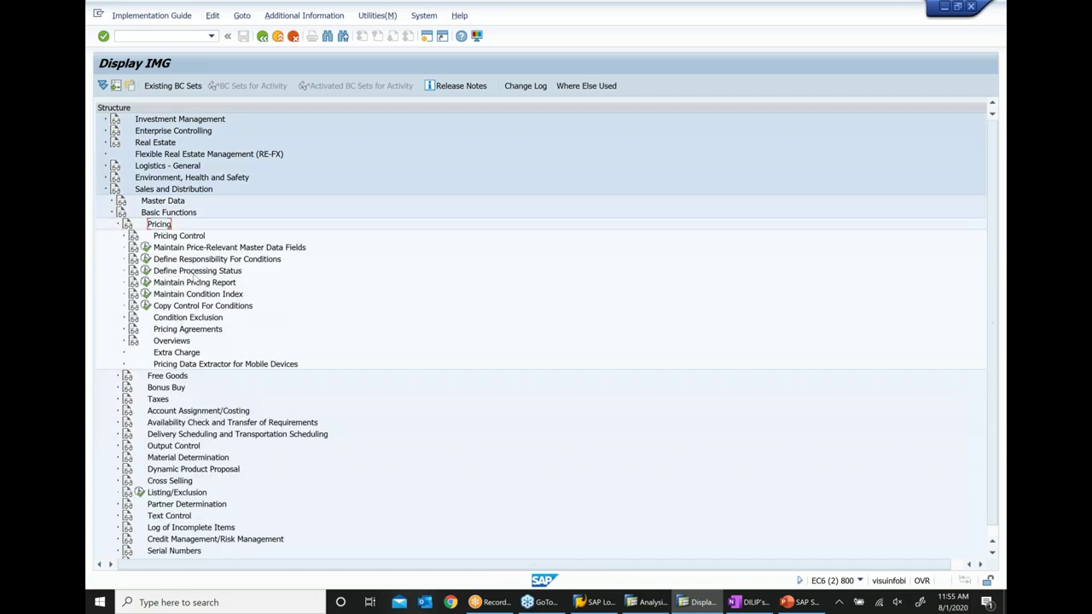
pyautogui.click(179, 237)
pyautogui.click(124, 238)
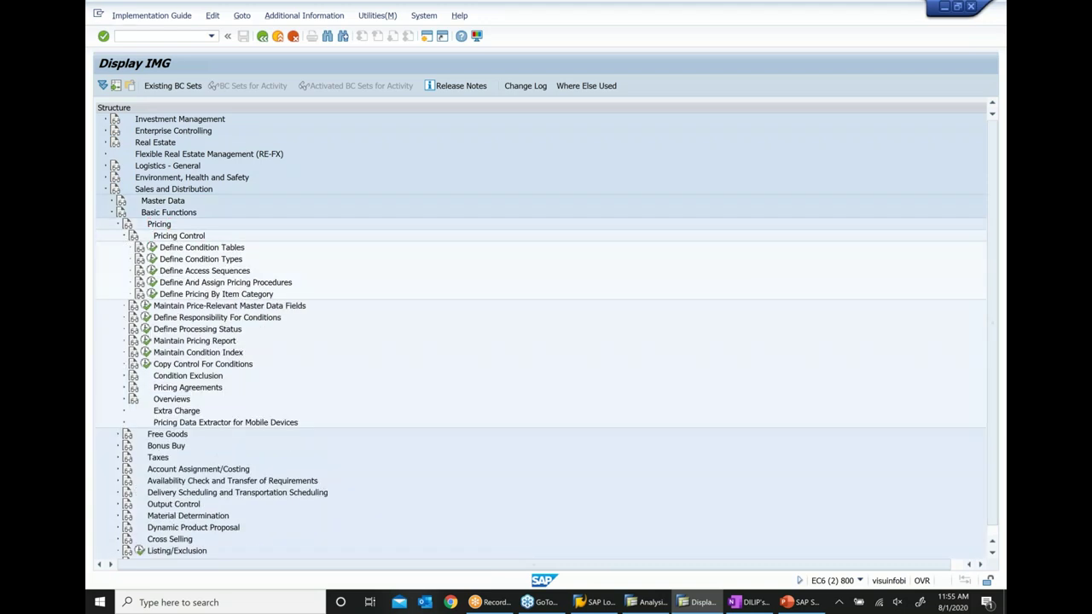
# Run Define And Assign Pricing Procedures and choose the activity Maintain pricing procedures.
pyautogui.click(194, 287)
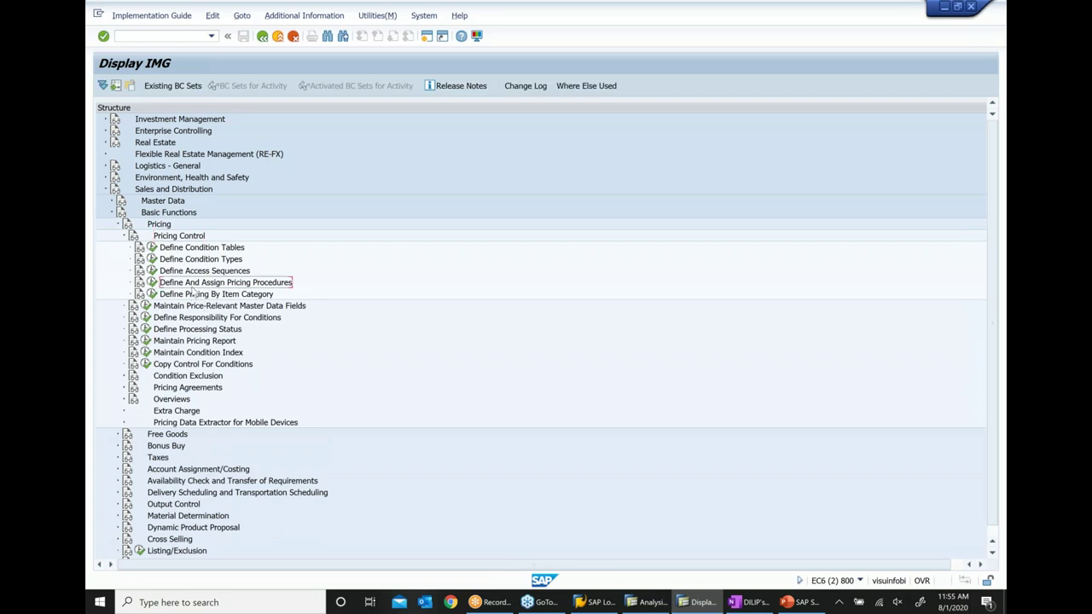
pyautogui.click(151, 284)
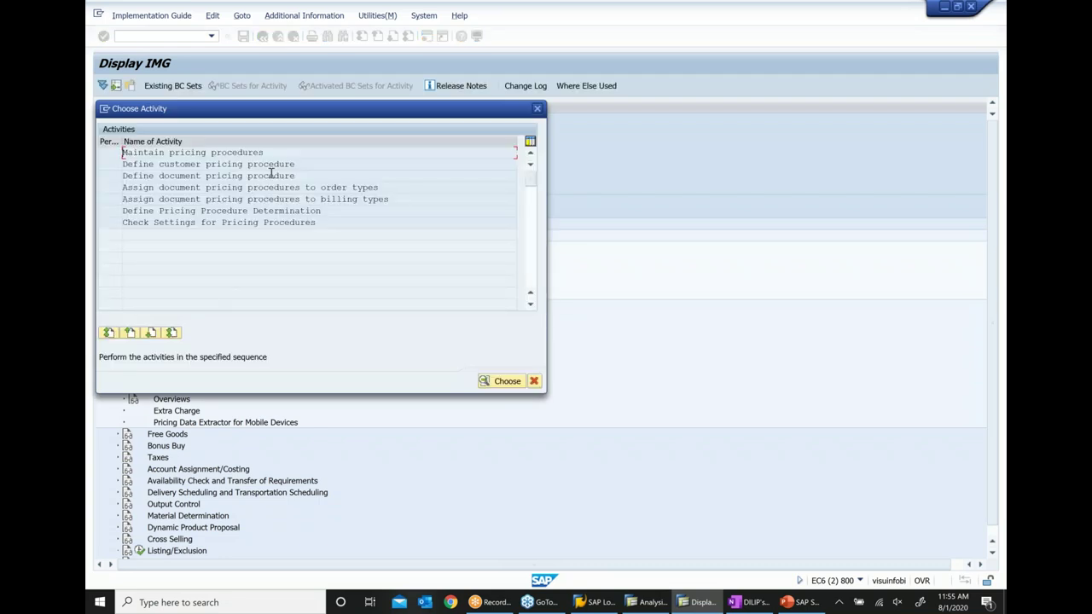
pyautogui.click(291, 149)
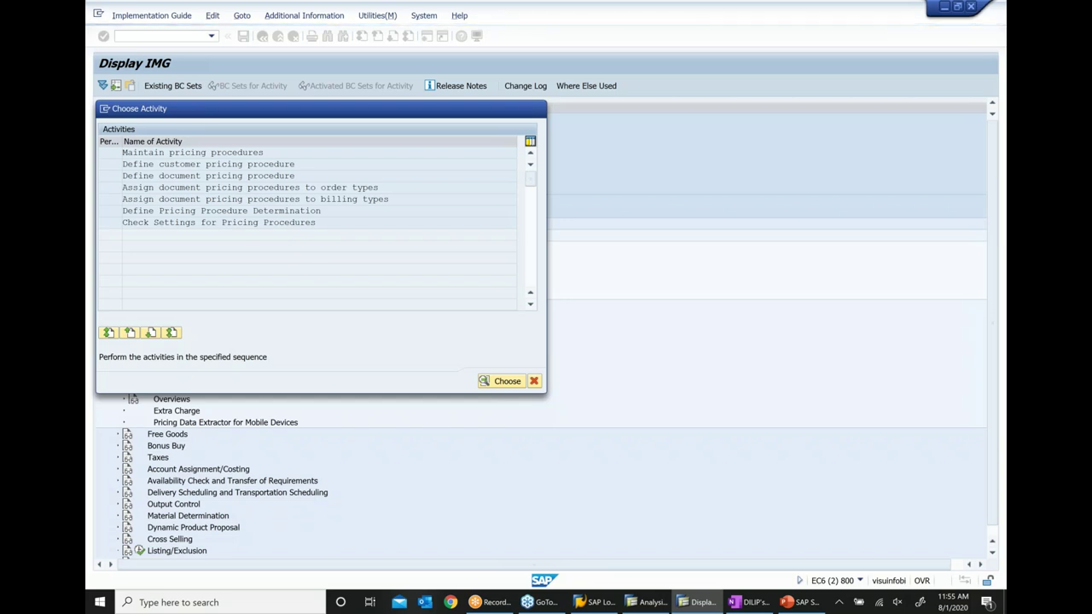
pyautogui.doubleClick(281, 222)
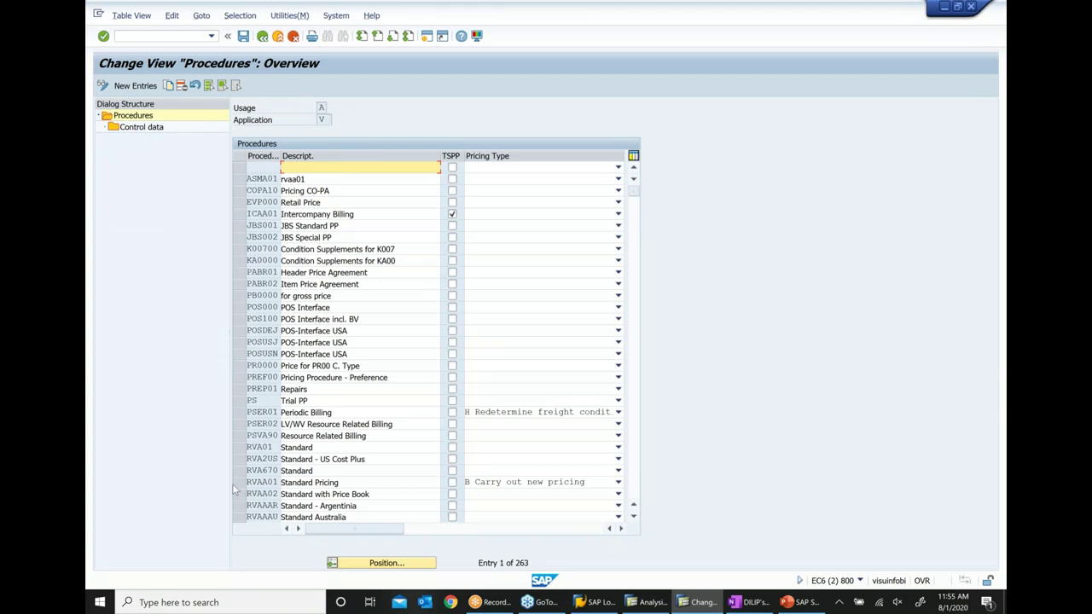
# Show the control data of pricing procedure RVAA01 and check the account key of the PR00 price line.
pyautogui.click(237, 483)
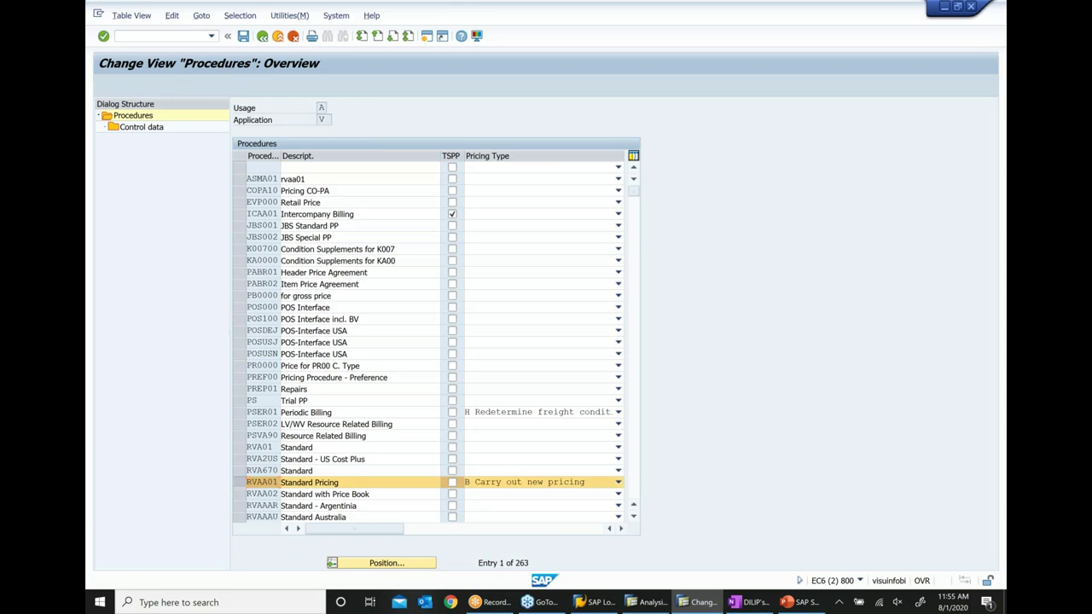
pyautogui.scroll(-3, 426, 341)
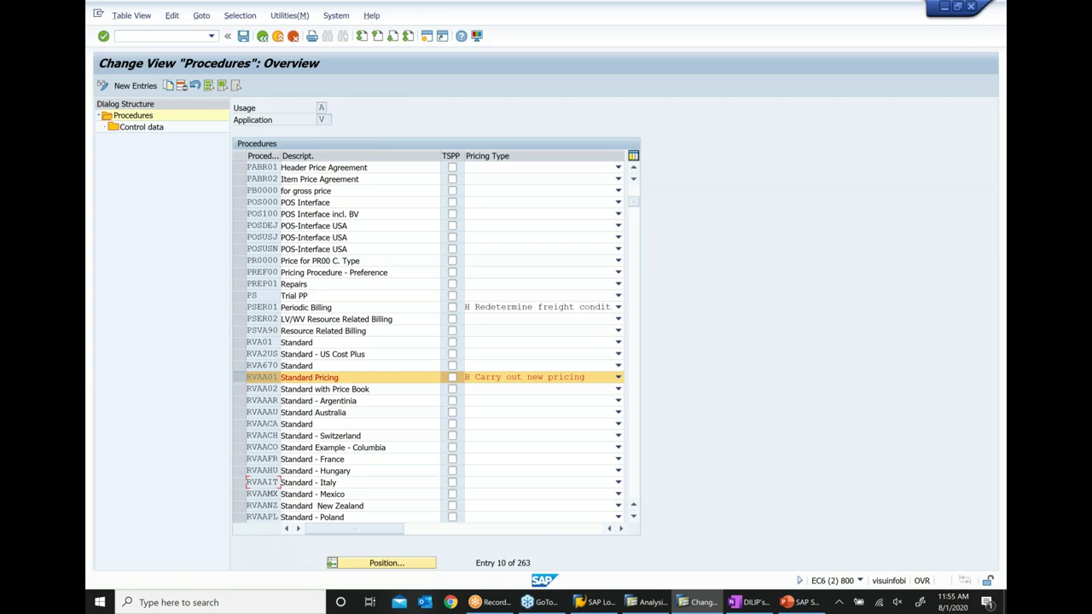
pyautogui.doubleClick(133, 129)
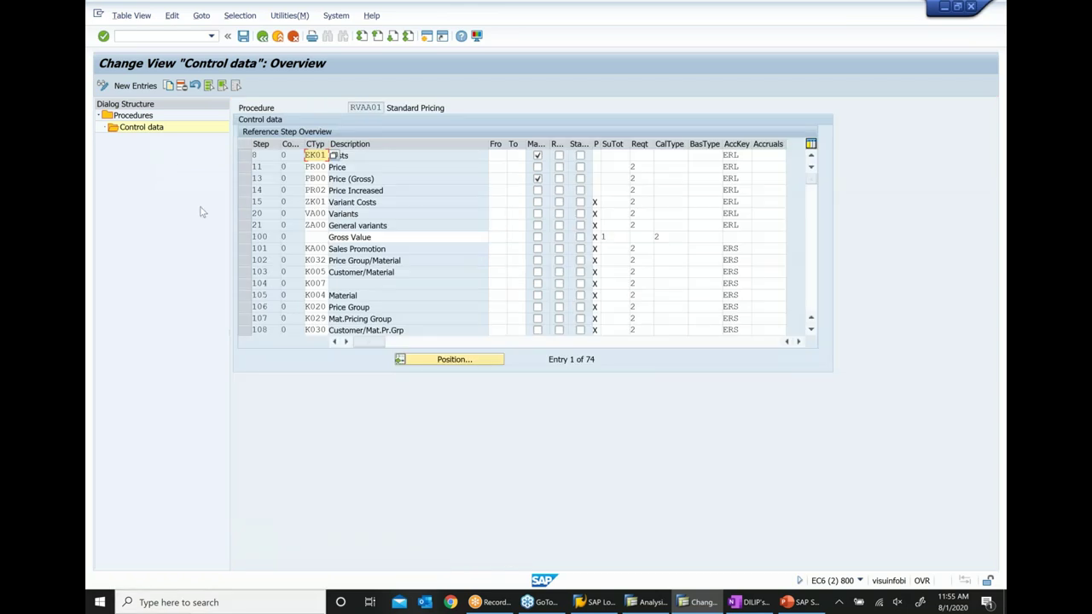
pyautogui.click(253, 167)
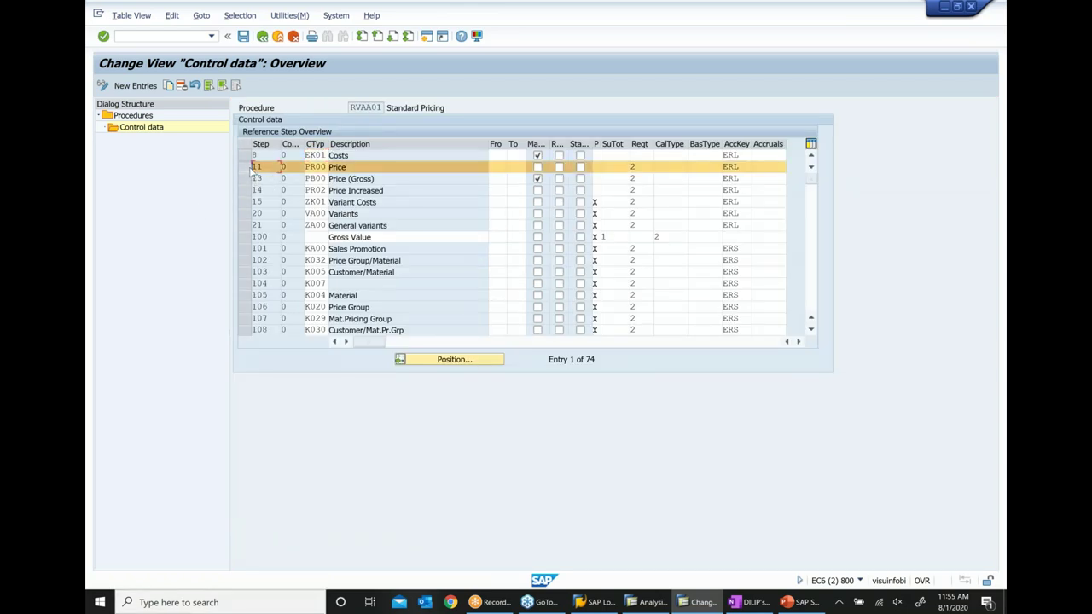
pyautogui.doubleClick(740, 167)
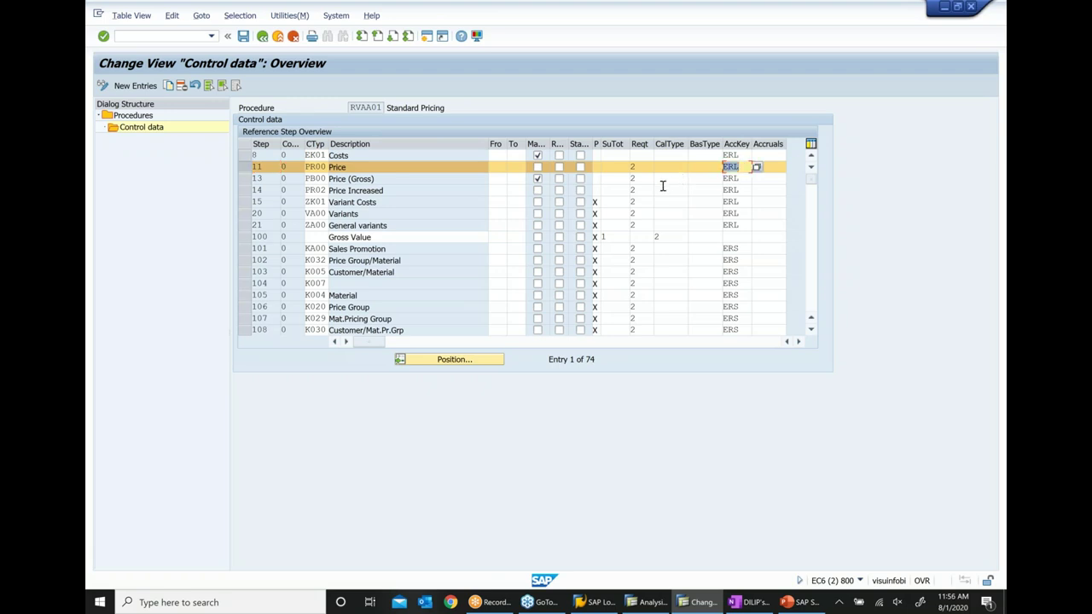
# Switch to the OneNote class notes and start a new bullet a few lines below the valuation class entry.
pyautogui.click(745, 606)
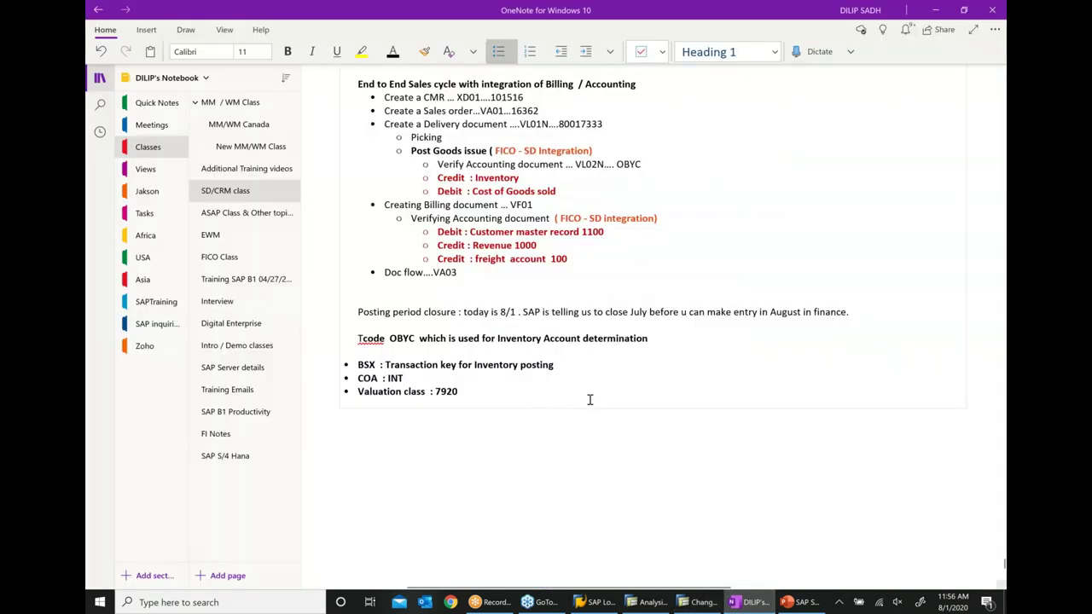
pyautogui.scroll(-2, 536, 318)
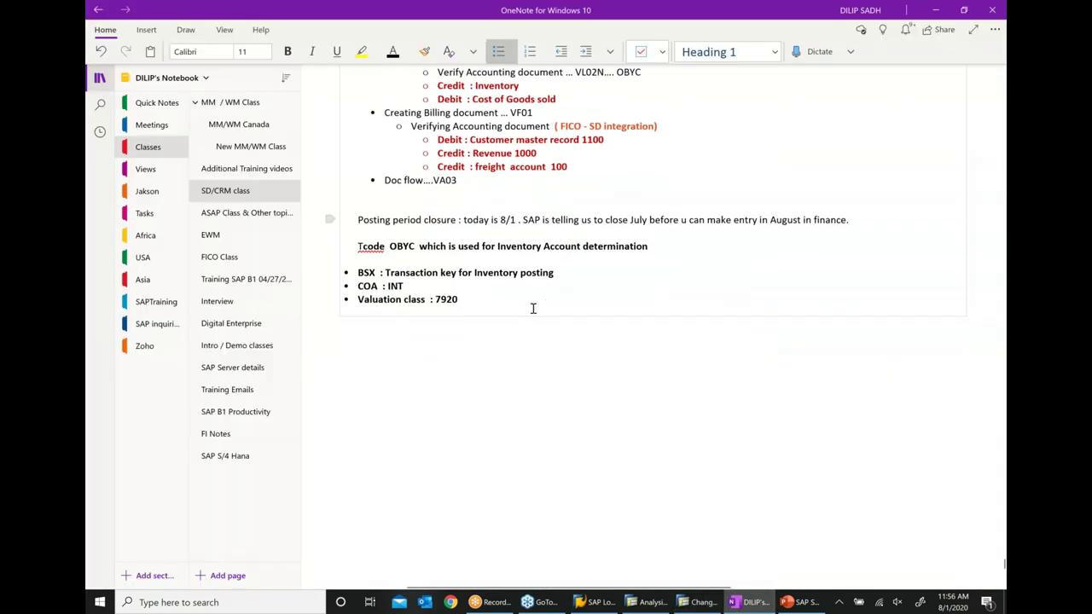
pyautogui.click(499, 305)
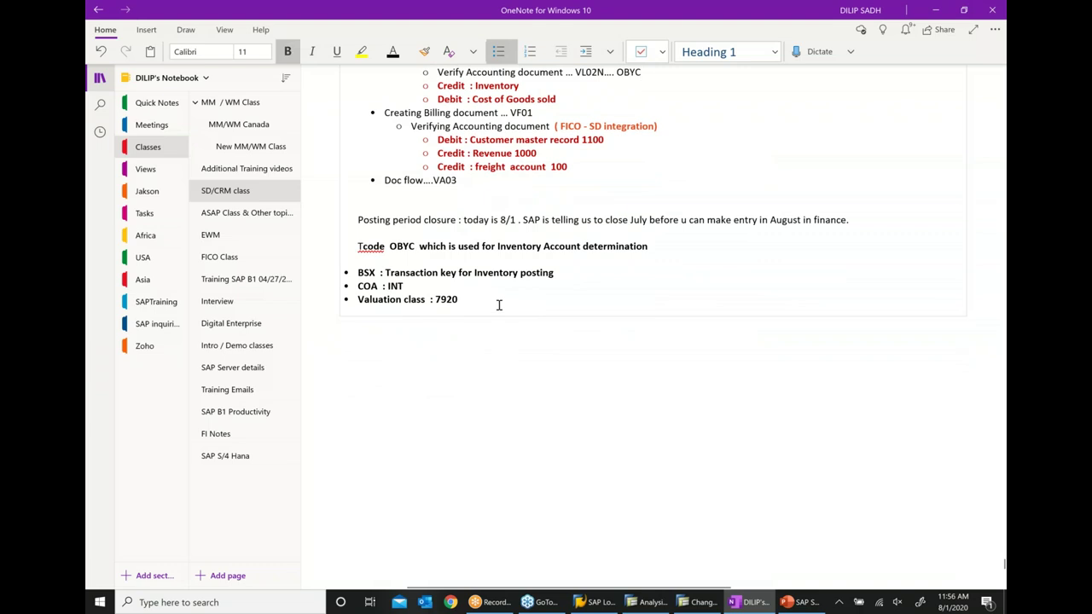
pyautogui.press('Return')
pyautogui.press('Return')
pyautogui.press('Return')
pyautogui.write('* ')
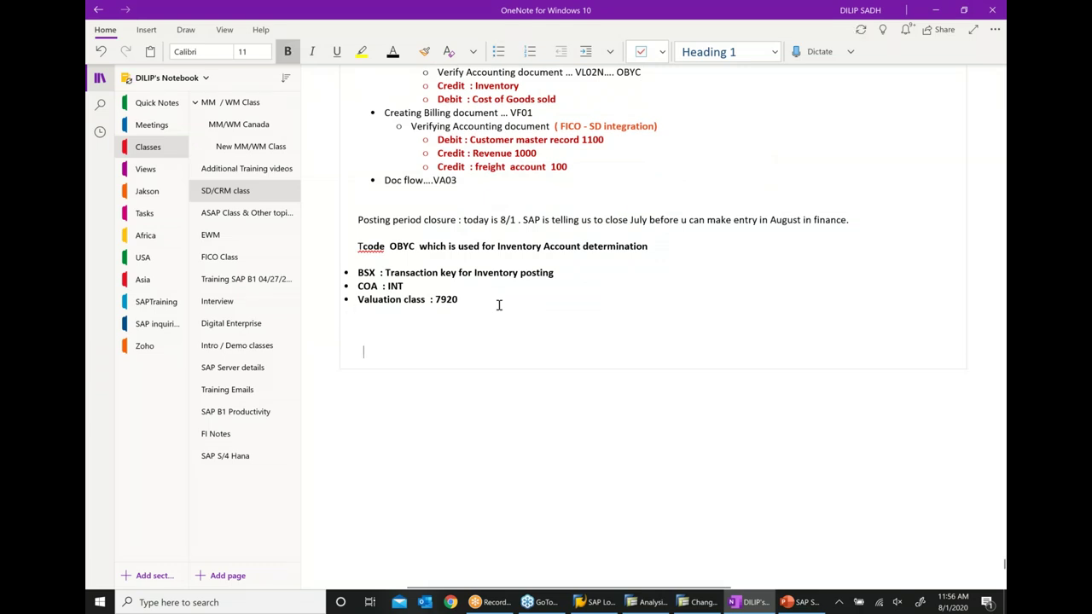
# Write the bullet "Revanue Account determination happen" below the valuation class entry.
pyautogui.write('REVAN')
pyautogui.press('BackSpace')
pyautogui.press('BackSpace')
pyautogui.press('BackSpace')
pyautogui.write('a')
pyautogui.press('BackSpace')
pyautogui.write('vanue ')
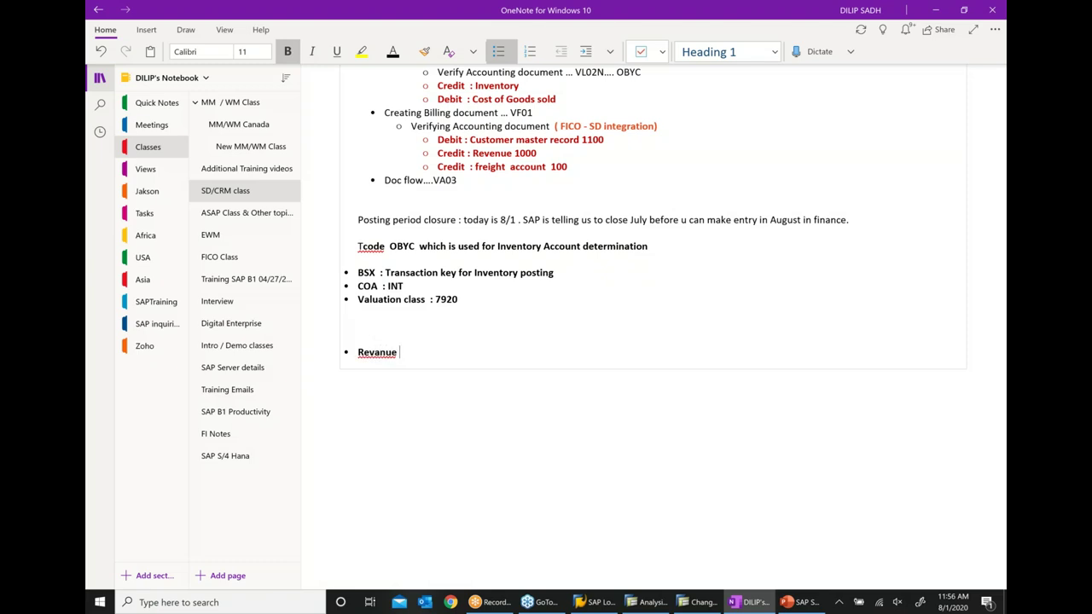
pyautogui.write(' Account deet')
pyautogui.press('BackSpace')
pyautogui.press('BackSpace')
pyautogui.write('termination happend')
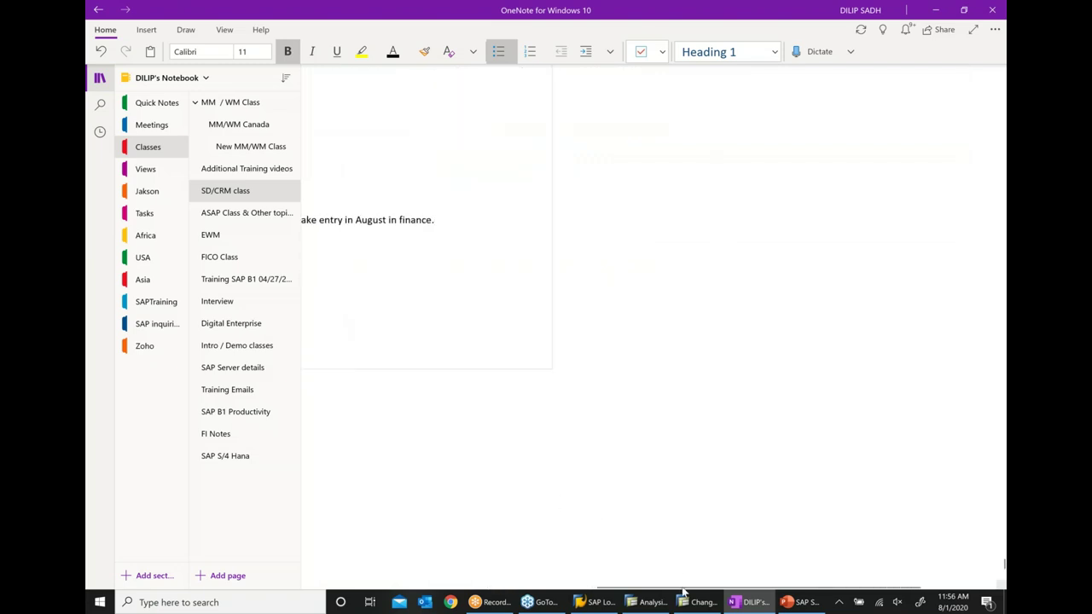
# Correct the misspelled first word of the new account determination bullet to "Revenue" with the proofing suggestion.
pyautogui.moveTo(682, 588); pyautogui.dragTo(536, 586)
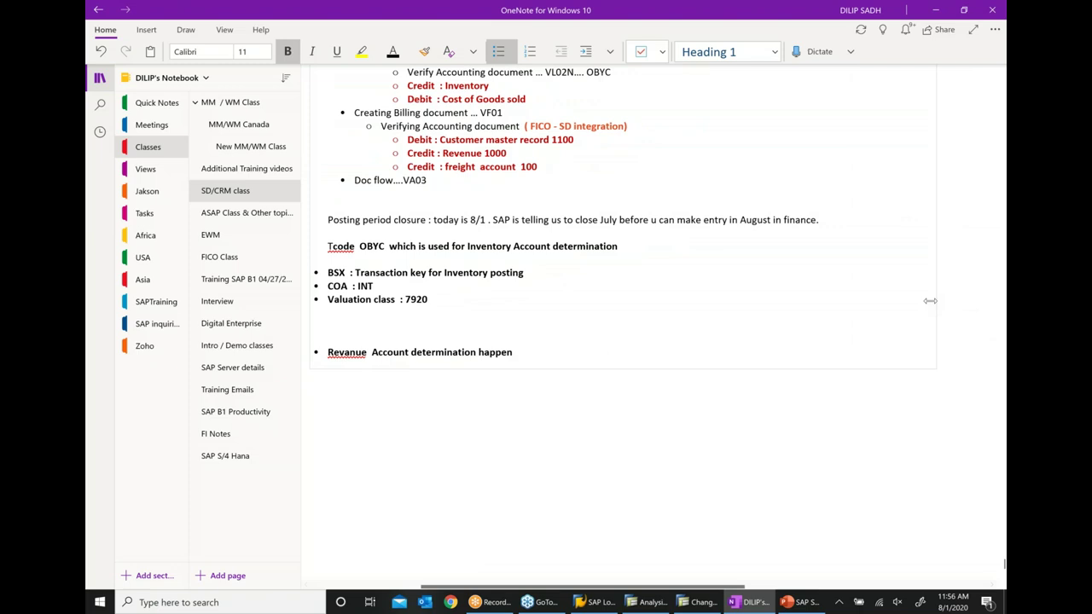
pyautogui.scroll(1, 932, 312)
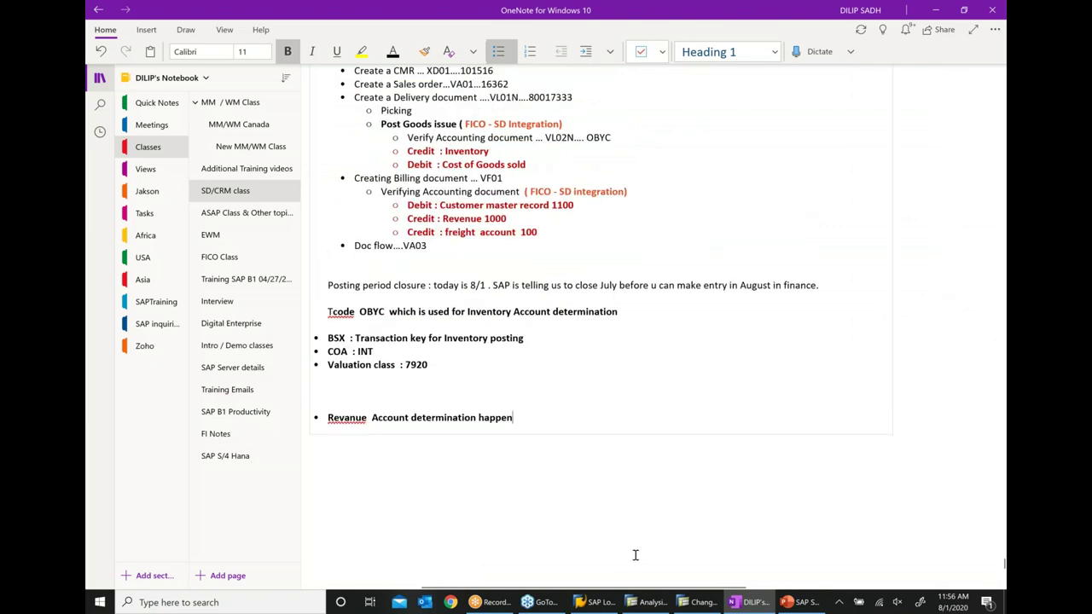
pyautogui.scroll(-1, 629, 499)
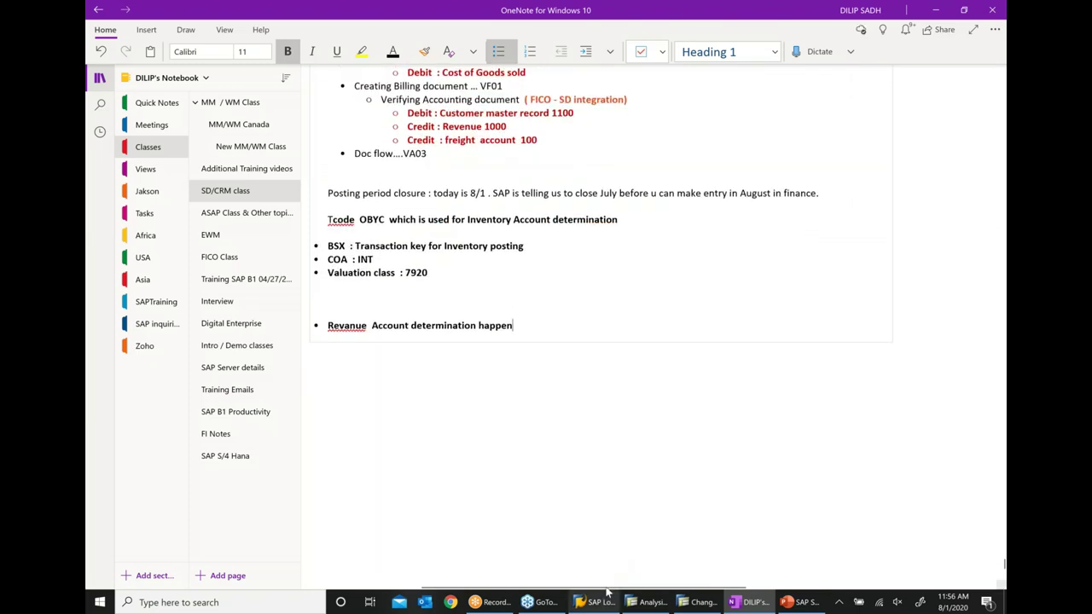
pyautogui.moveTo(606, 585); pyautogui.dragTo(576, 585)
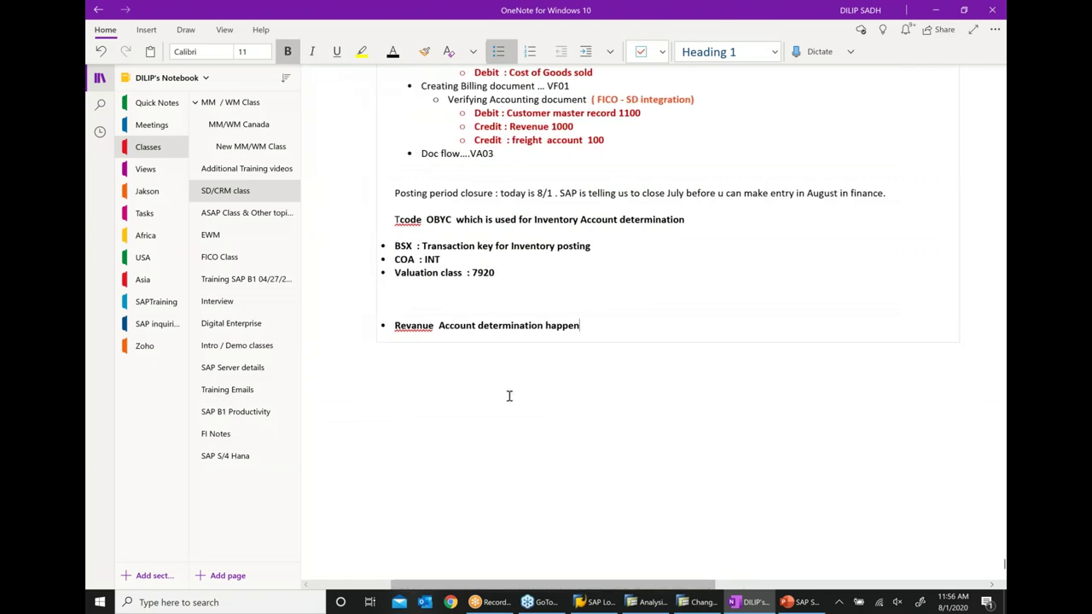
pyautogui.rightClick(408, 325)
pyautogui.moveTo(576, 330)
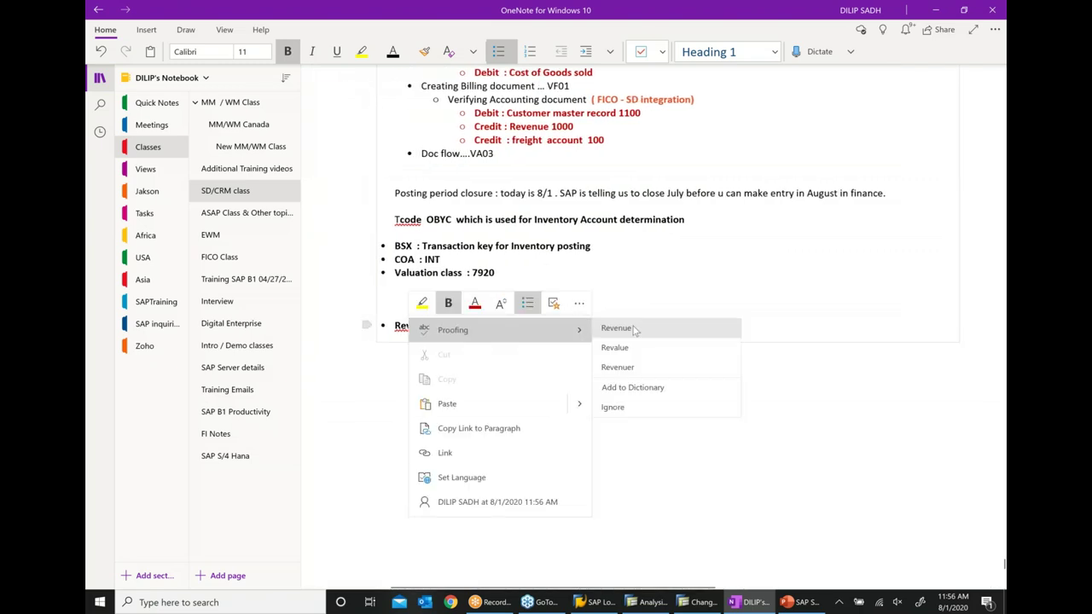
pyautogui.click(628, 325)
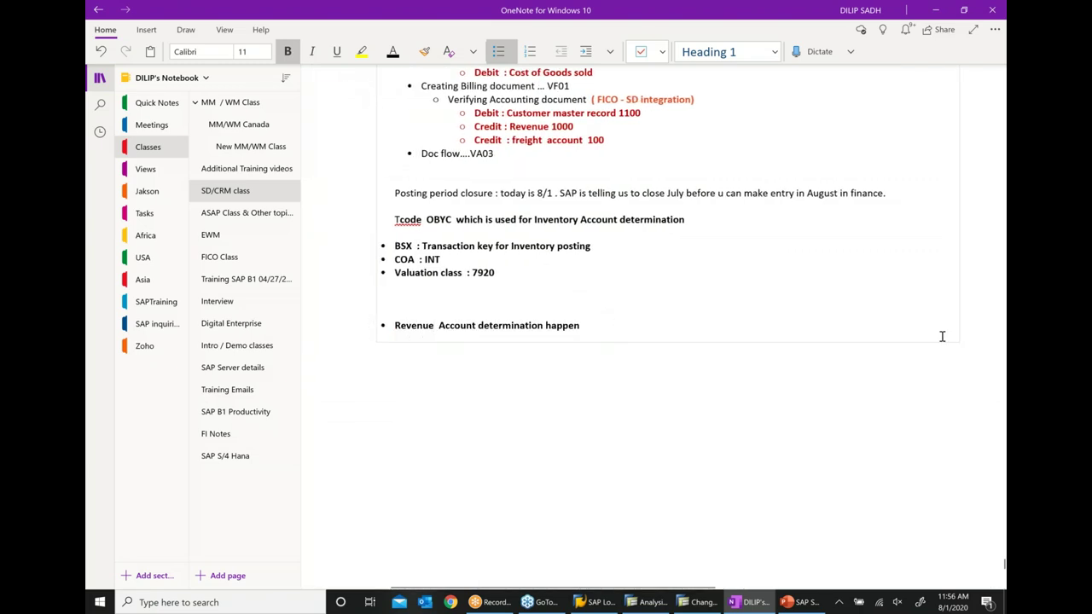
# Add the indented sub-bullet "Price condition type PR00 is linked to Account ERL" and start another sub-bullet below it.
pyautogui.press('Return')
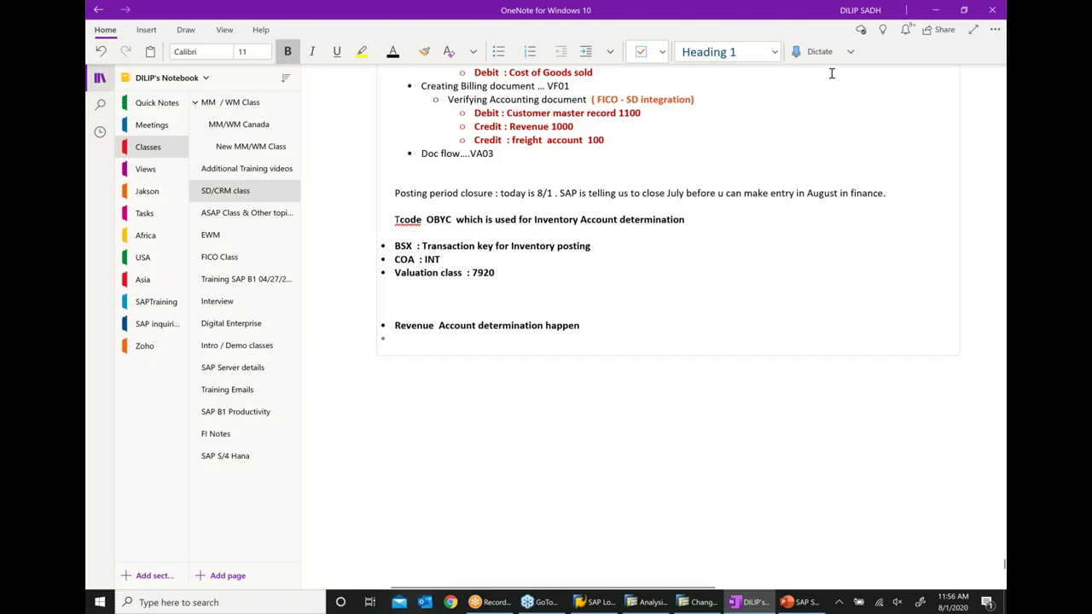
pyautogui.click(586, 56)
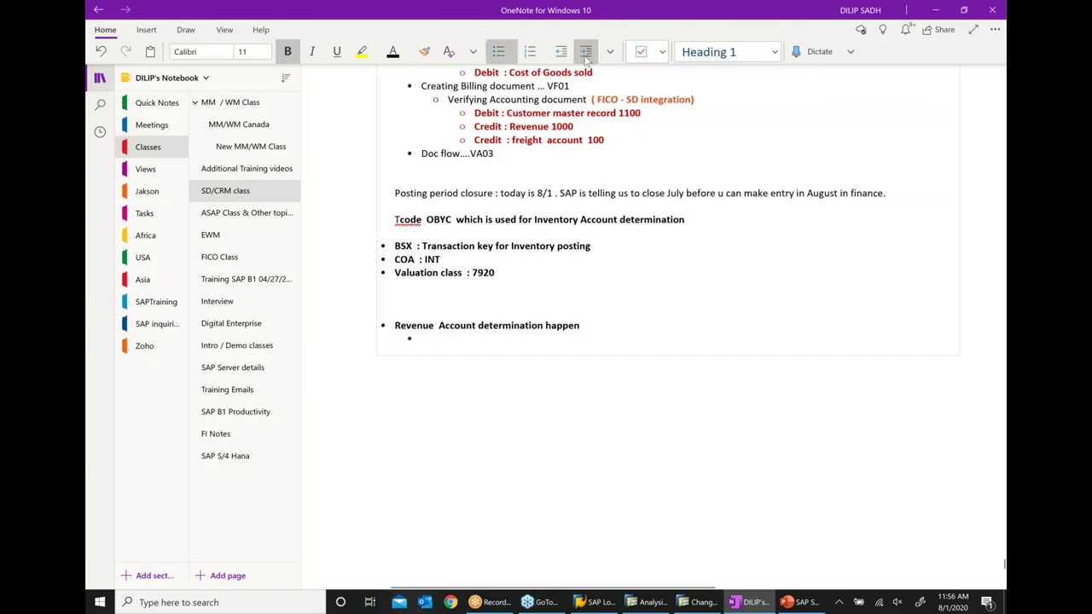
pyautogui.write('Price')
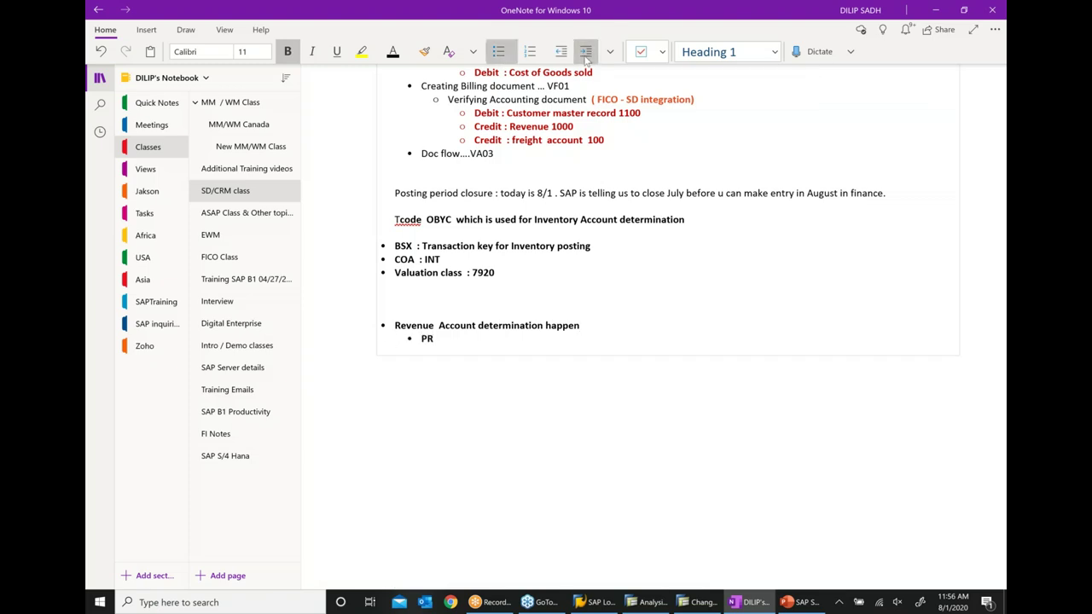
pyautogui.write(' condition type PR00 i')
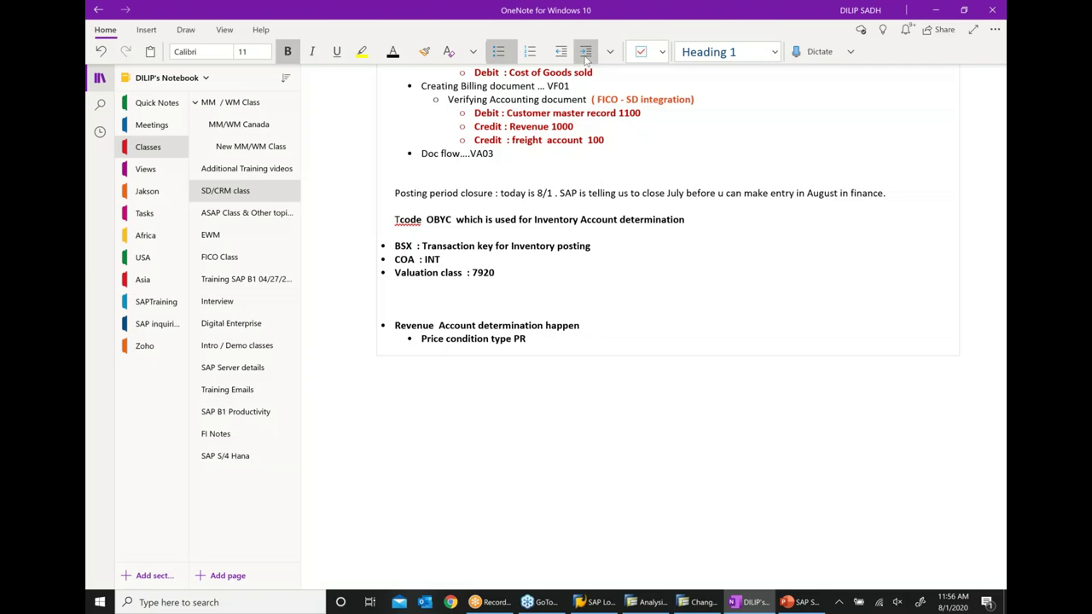
pyautogui.write('s linked to  Account ERL')
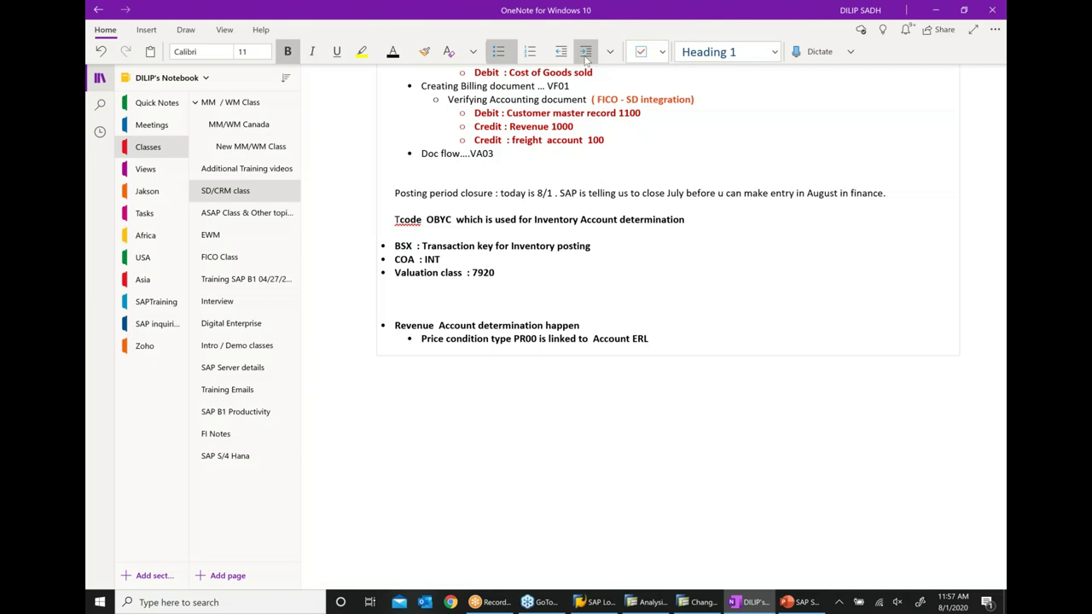
pyautogui.press('Return')
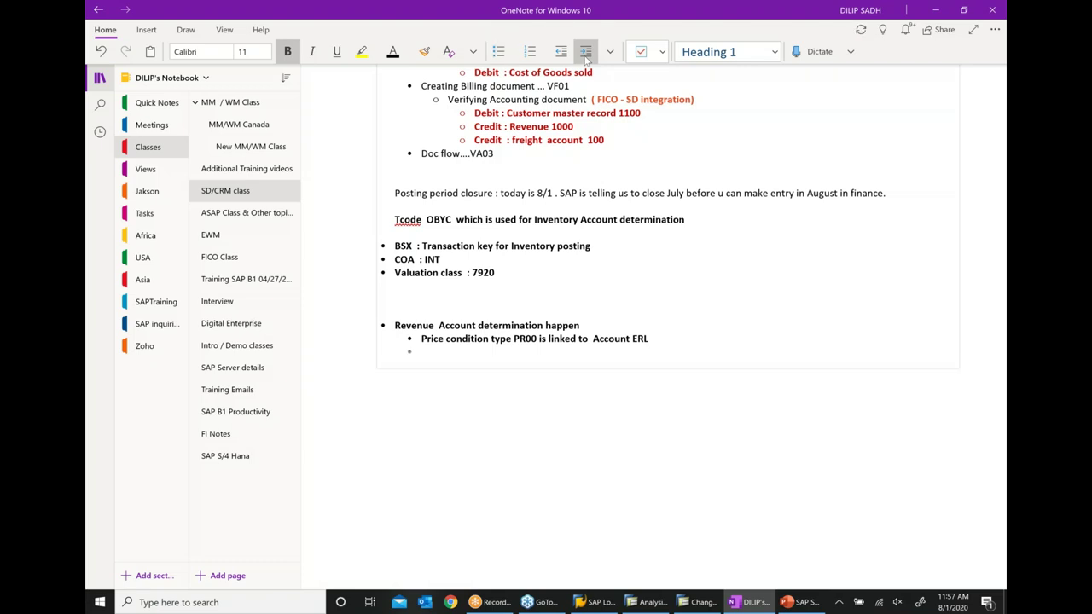
# Switch to the SAP control data of procedure RVAA01 and check the account key of the KF00 Freight line.
pyautogui.click(701, 603)
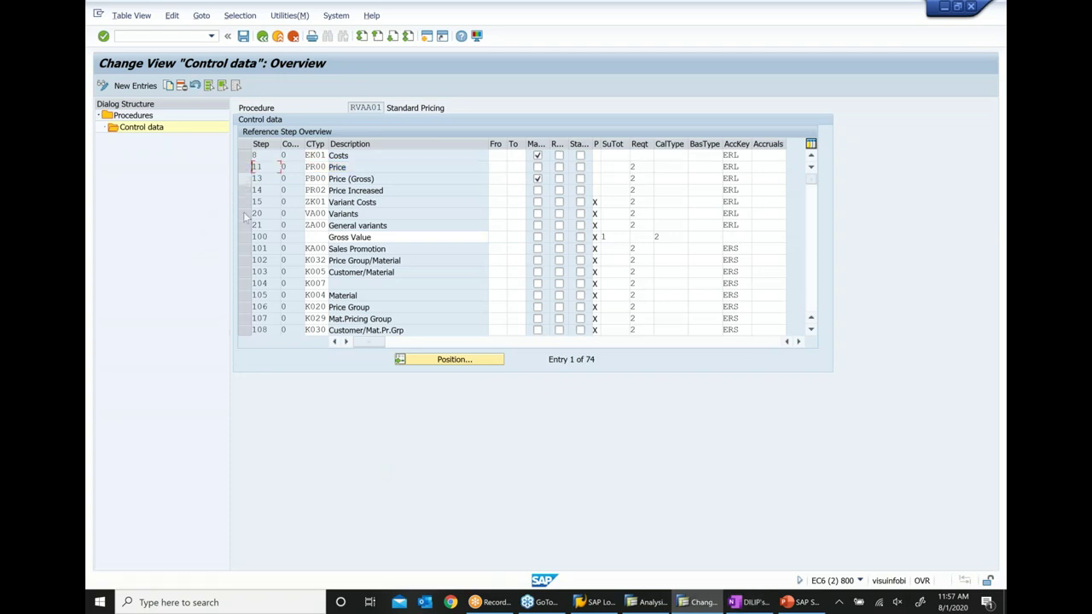
pyautogui.scroll(-1, 380, 284)
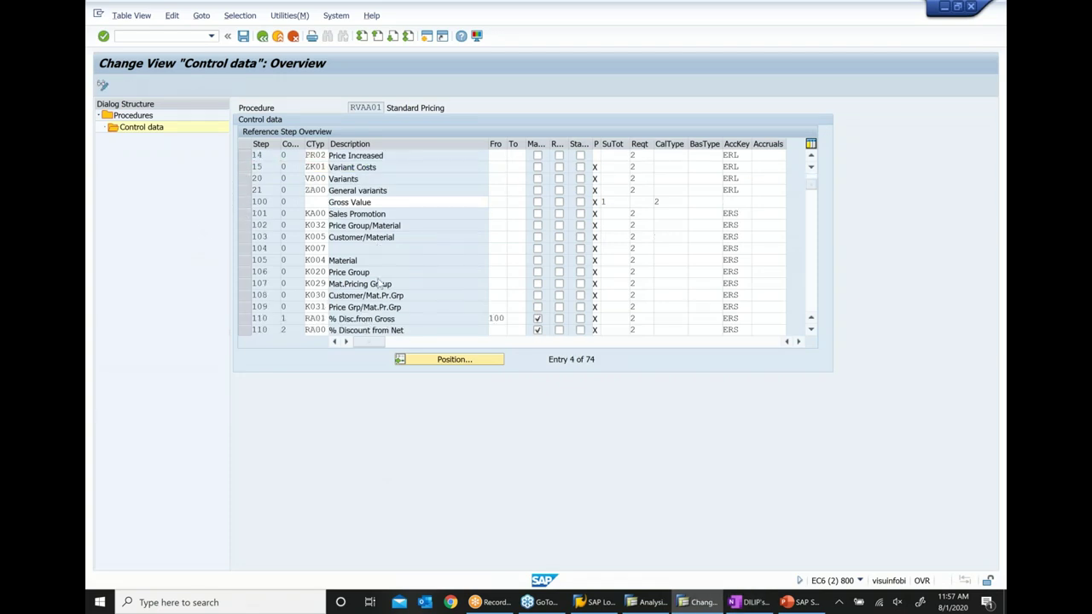
pyautogui.scroll(-4, 380, 285)
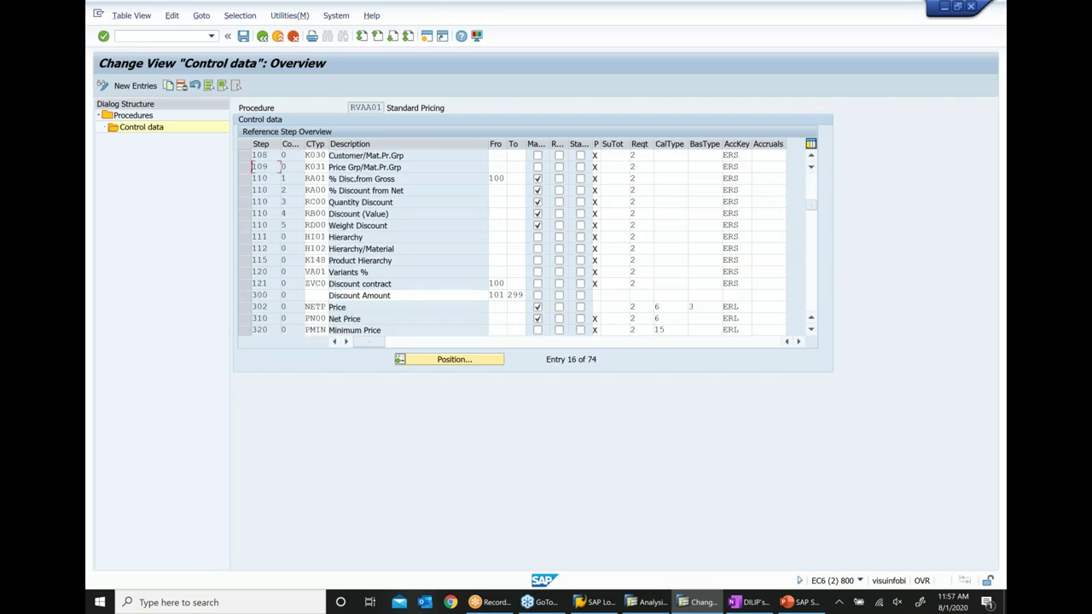
pyautogui.scroll(-1, 393, 260)
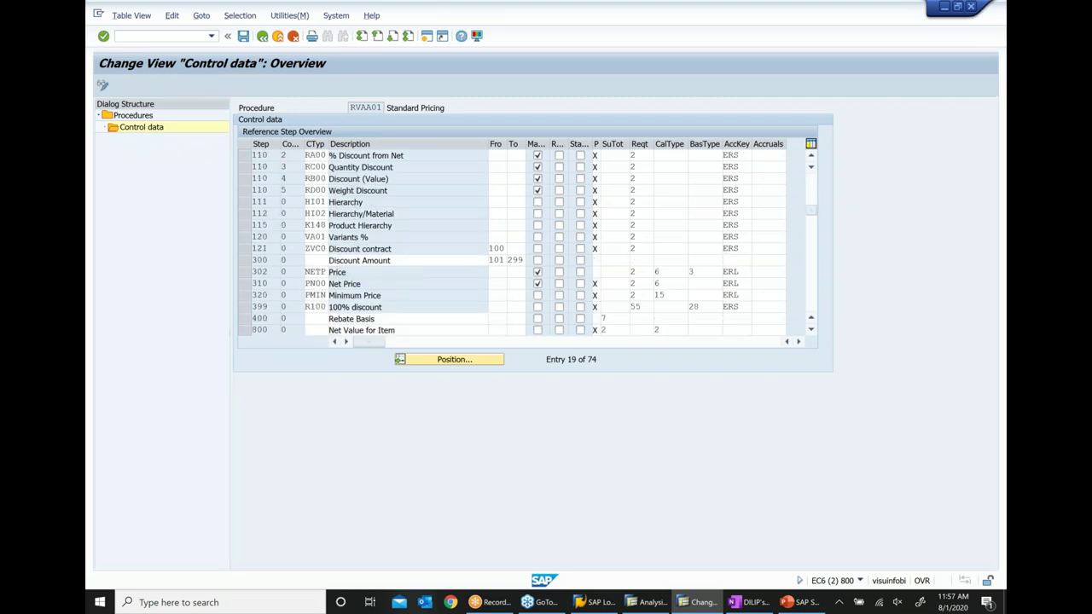
pyautogui.scroll(-1, 402, 224)
pyautogui.scroll(-1, 371, 279)
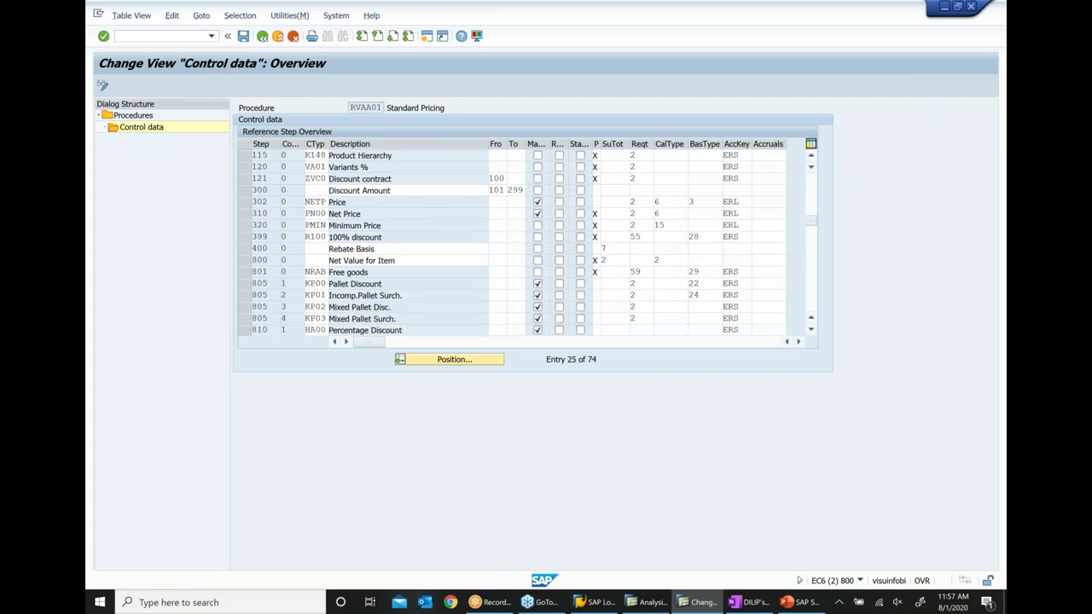
pyautogui.scroll(-1, 371, 279)
pyautogui.scroll(-1, 372, 279)
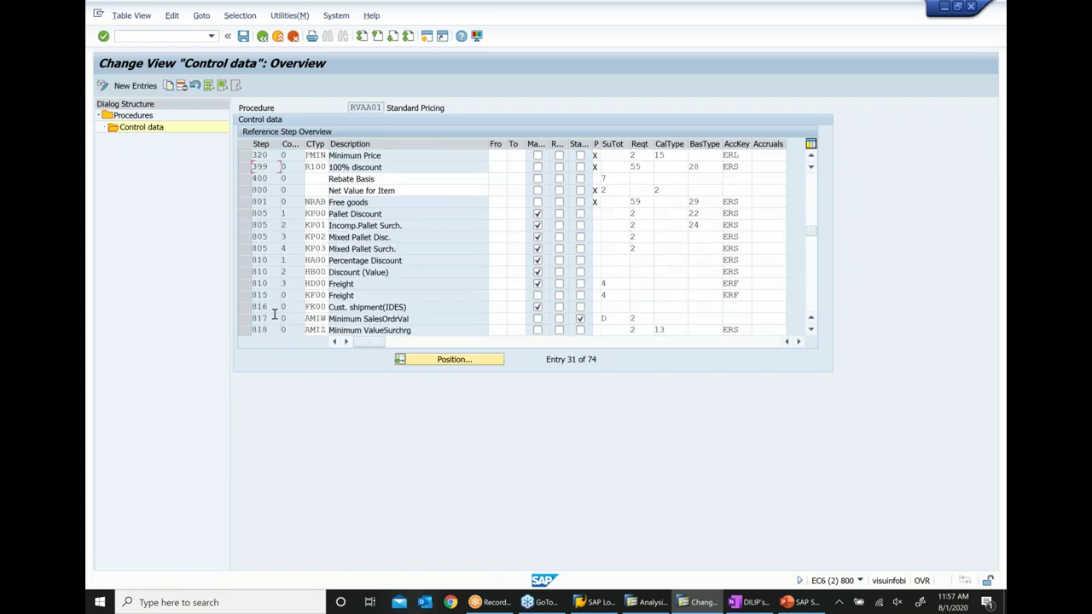
pyautogui.click(246, 297)
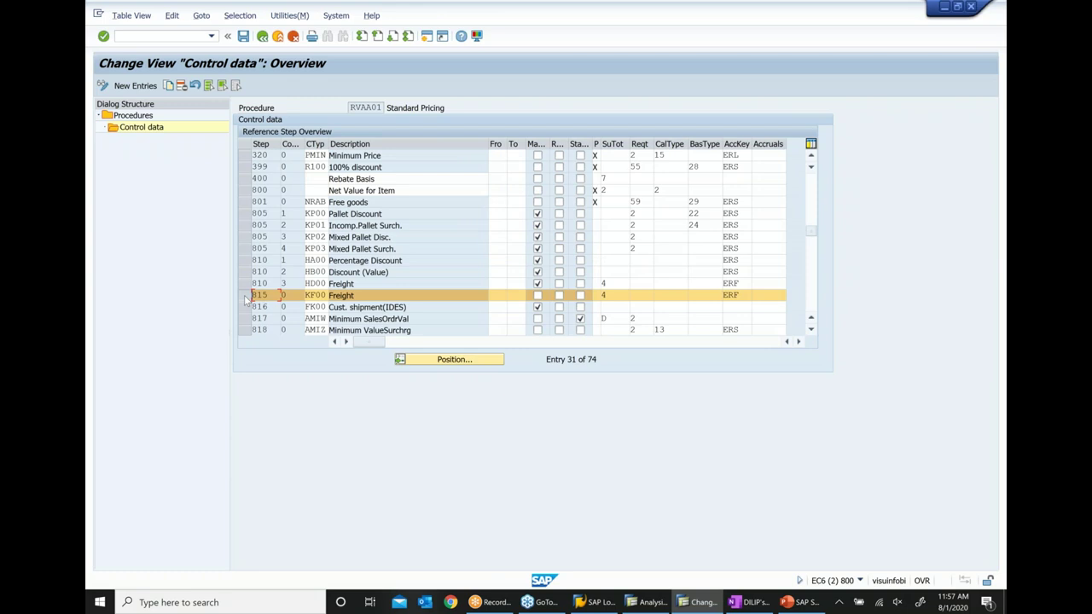
pyautogui.doubleClick(739, 296)
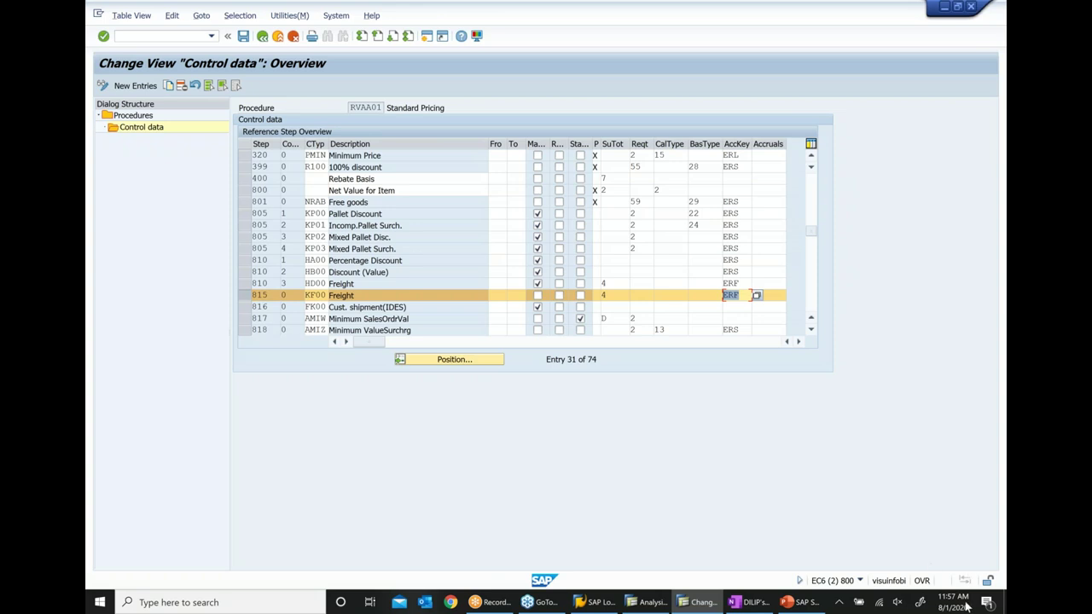
# Switch back to the OneNote class notes and write the sub-bullet "cONDITION Type KF00 is linked to Account key ERF".
pyautogui.click(753, 602)
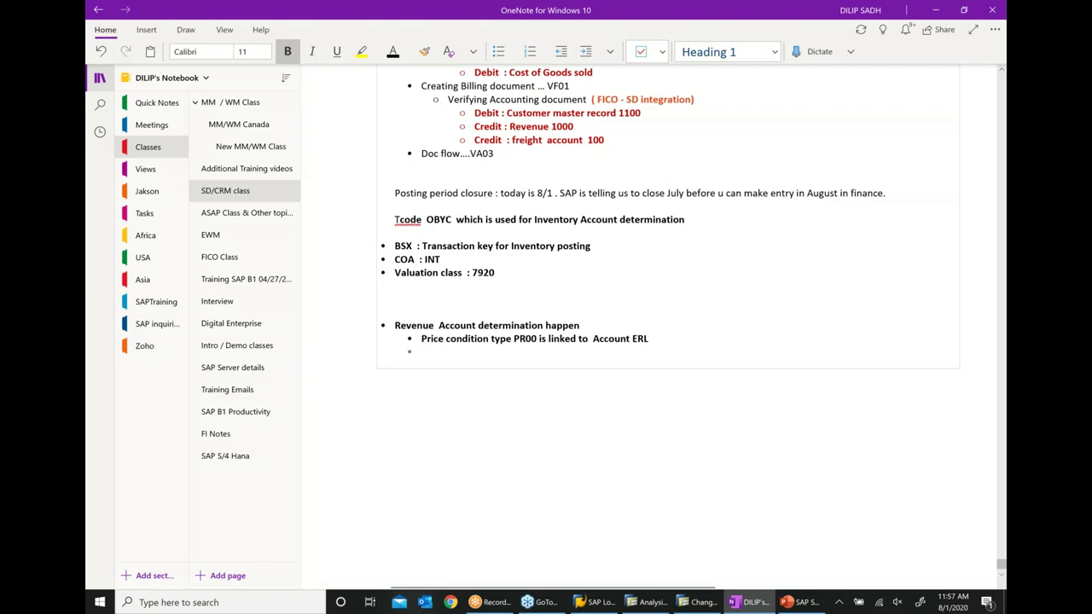
pyautogui.write('cOND')
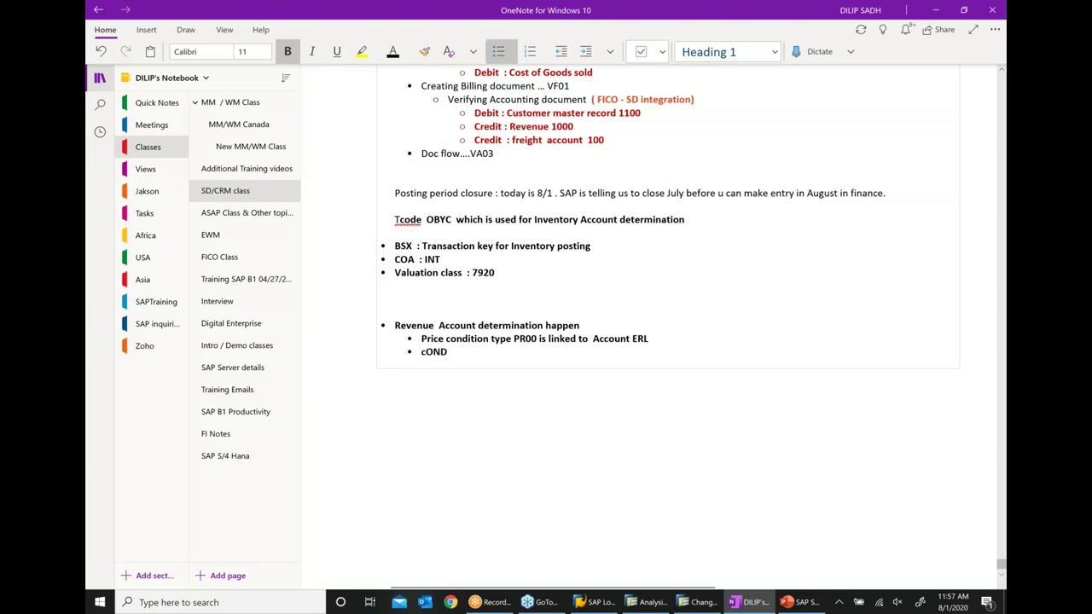
pyautogui.write('ITION Type KF00 is ')
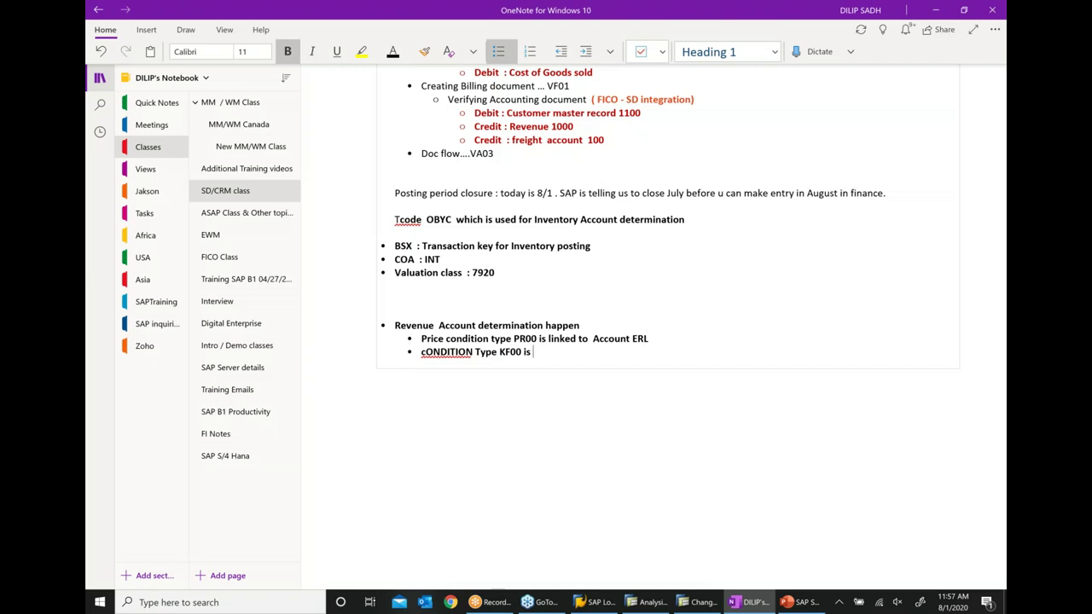
pyautogui.write('linked to Account key ERF')
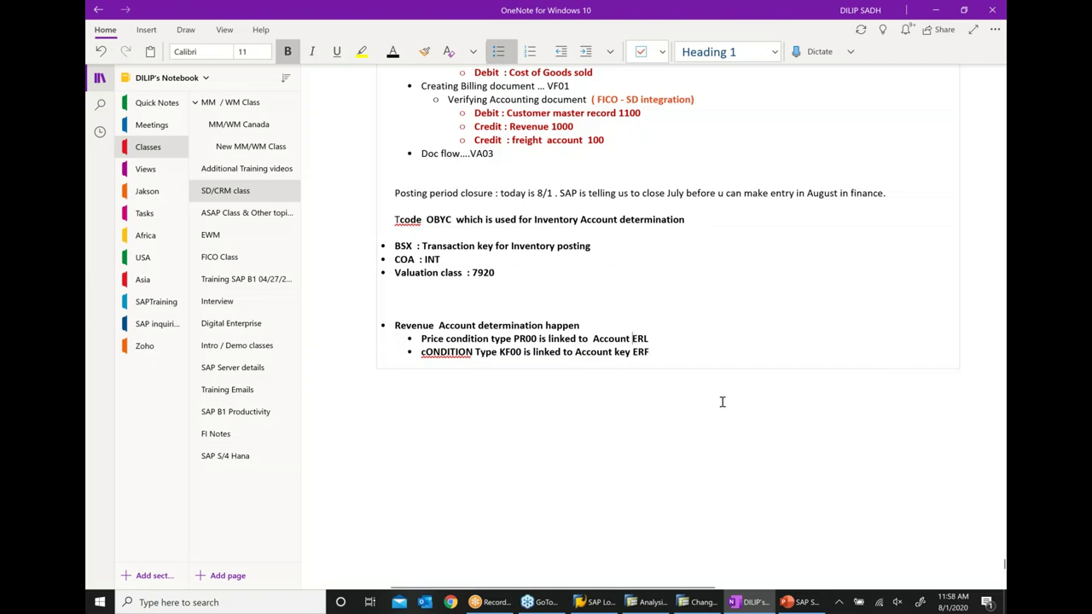
# Insert "key" before ERL in the PR00 sub-bullet and correct "cONDITION" to "condition" in the KF00 one.
pyautogui.write('key')
pyautogui.rightClick(450, 349)
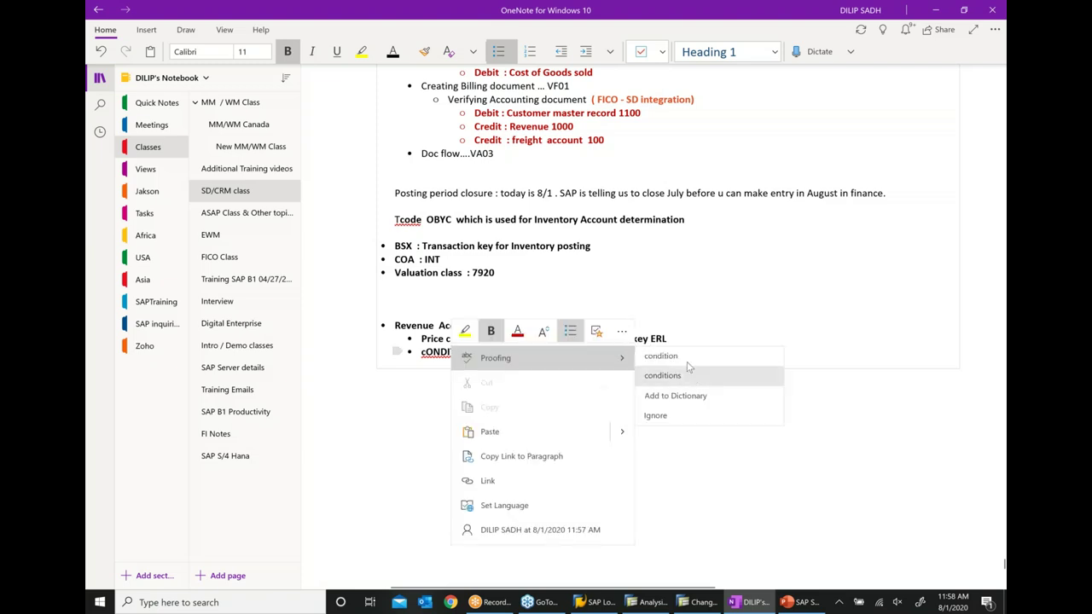
pyautogui.click(667, 355)
# Remove the bold formatting from the PR00 and KF00 sub-bullets and start a new sub-bullet below them.
pyautogui.moveTo(642, 353); pyautogui.dragTo(423, 339)
pyautogui.click(465, 321)
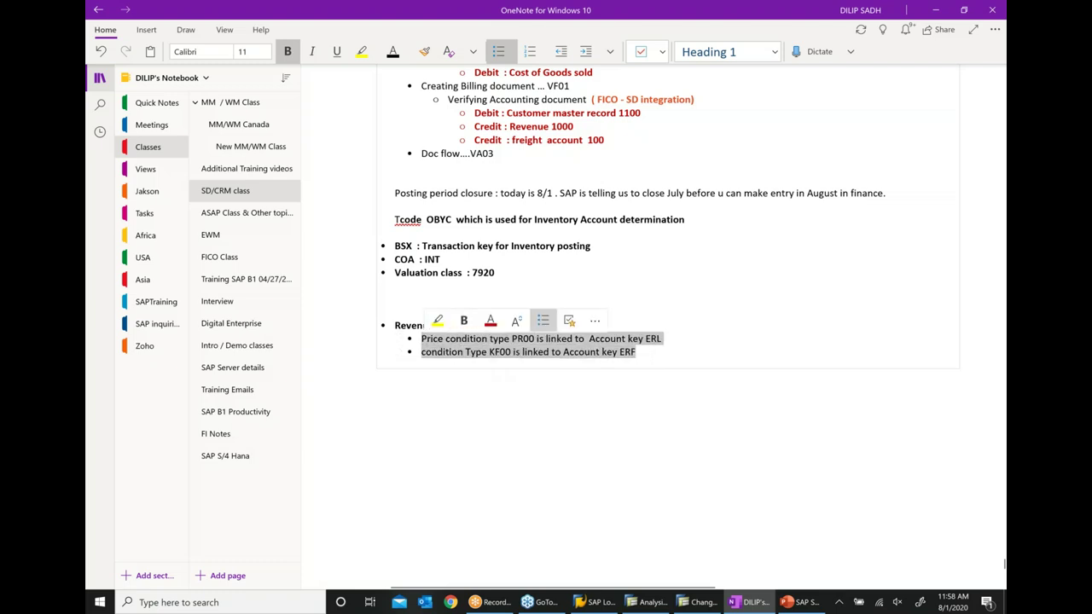
pyautogui.click(694, 359)
pyautogui.press('Return')
pyautogui.scroll(-2, 695, 358)
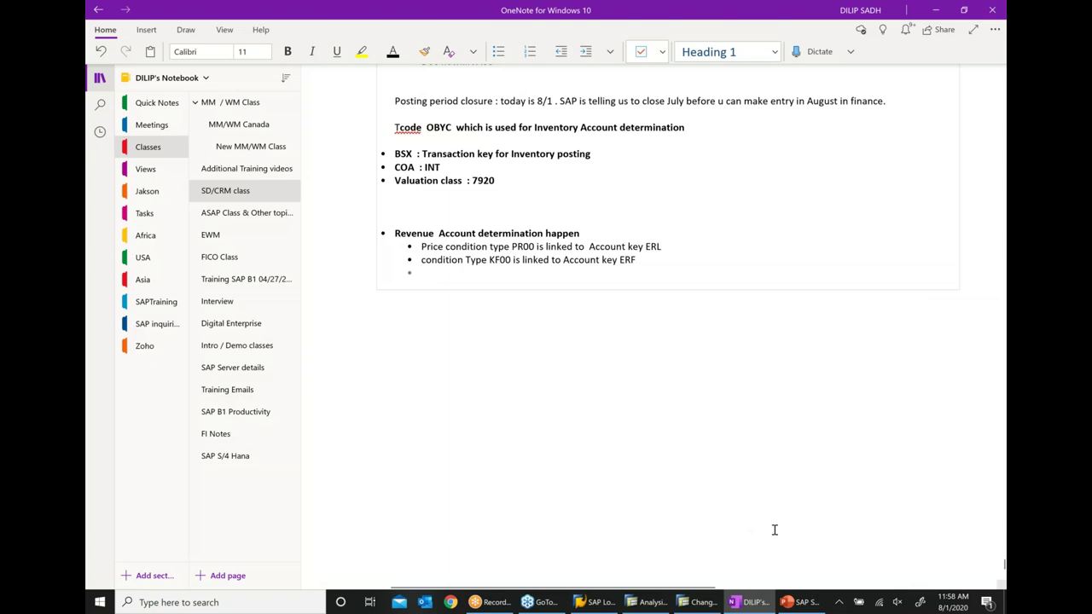
# Switch to the SAP account determination analysis and check the account key in access 40 of both KF00 and PR00.
pyautogui.click(648, 603)
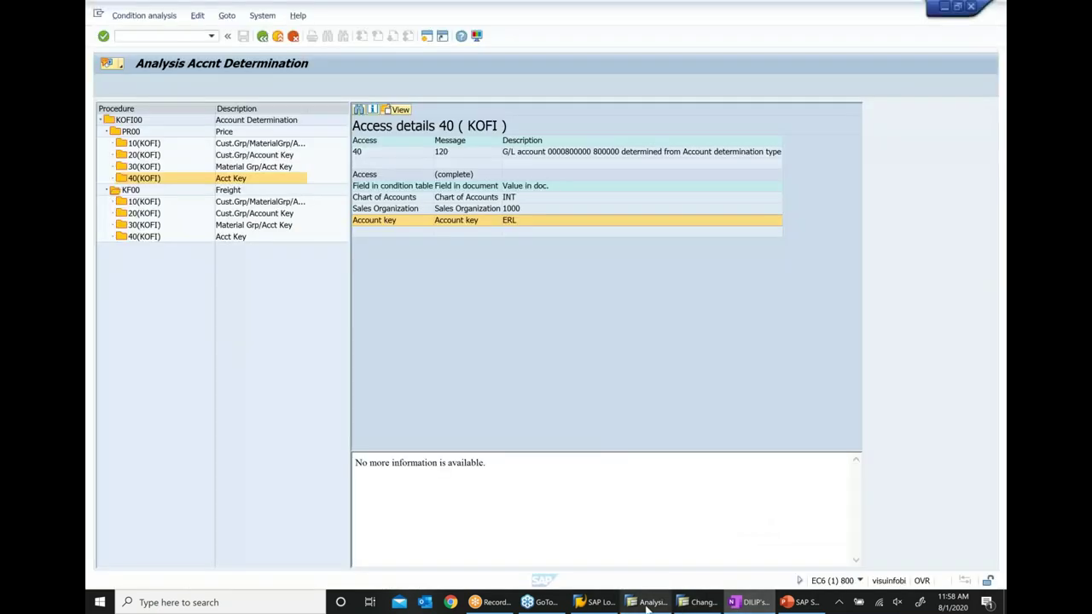
pyautogui.click(141, 237)
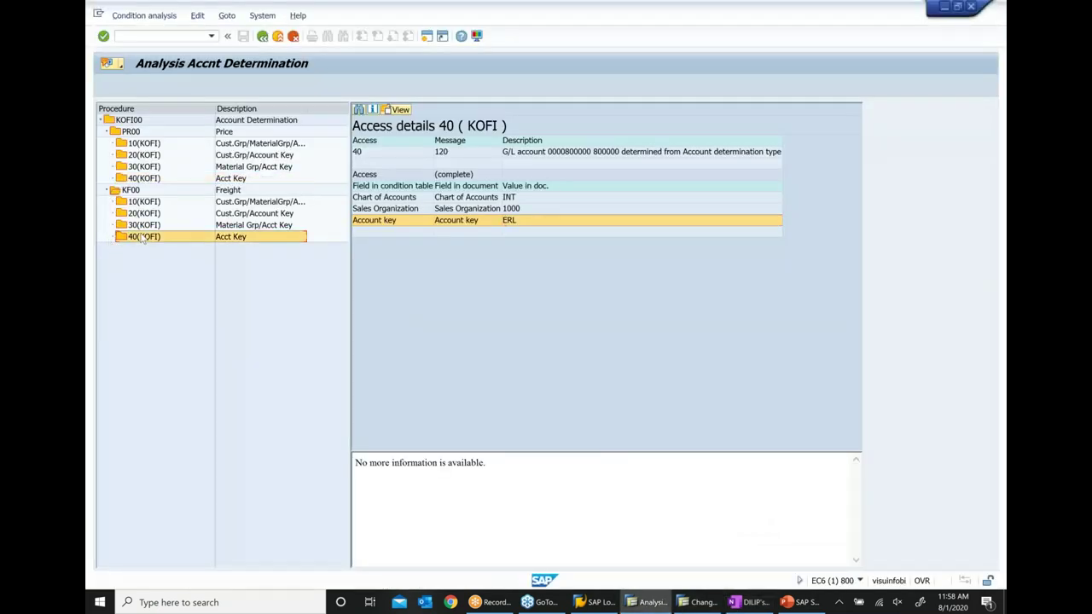
pyautogui.click(515, 226)
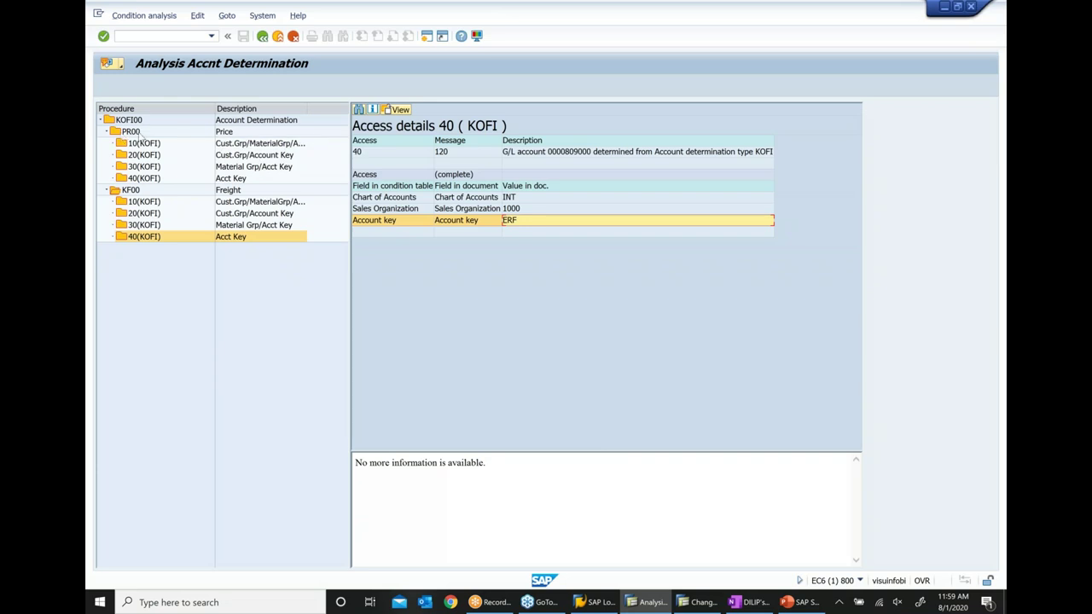
pyautogui.click(137, 134)
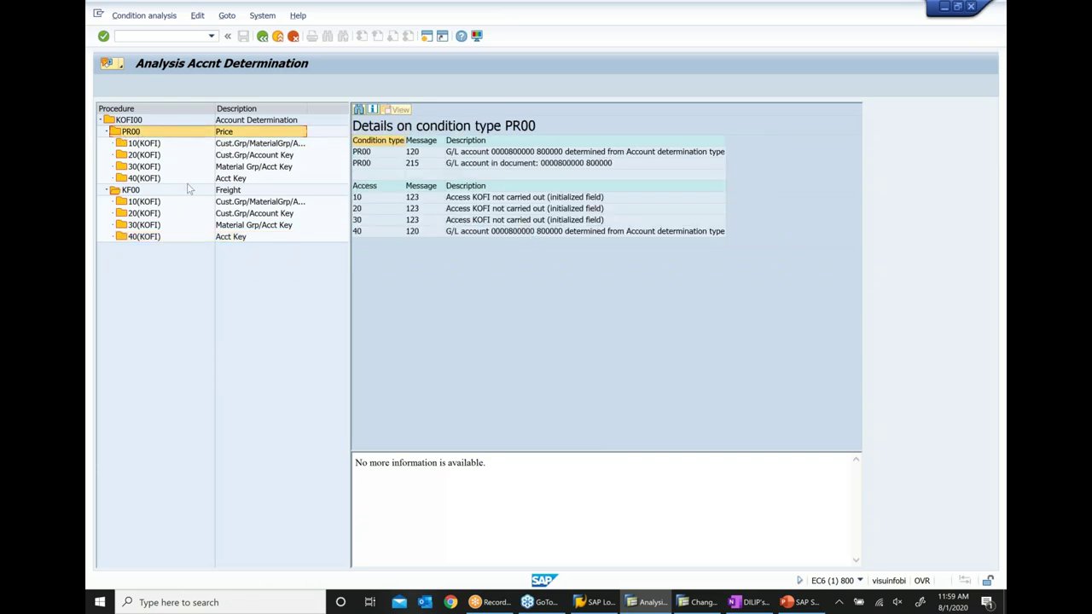
pyautogui.click(146, 179)
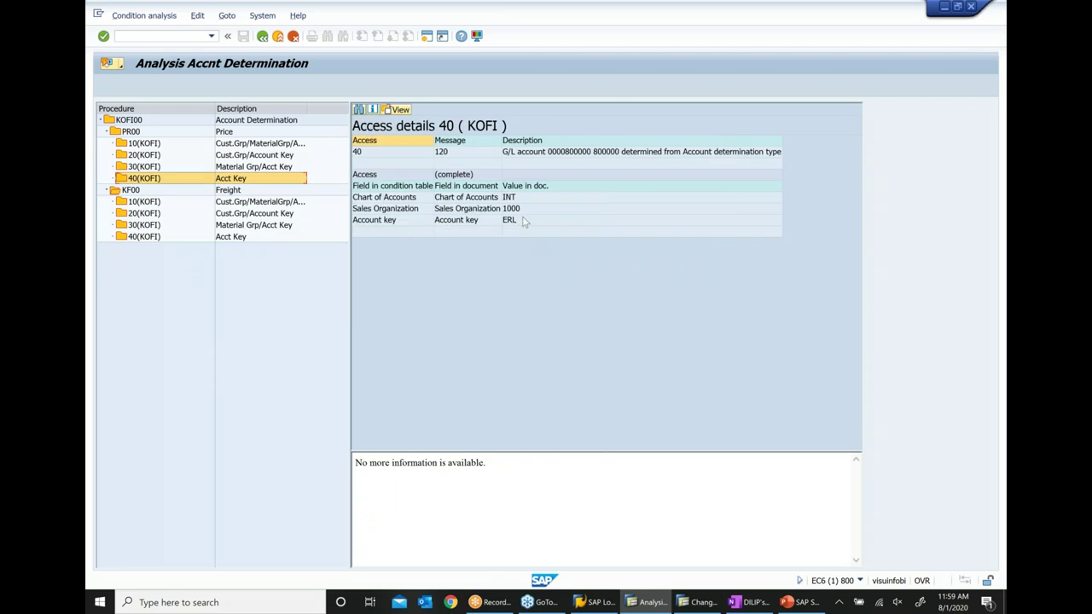
pyautogui.click(526, 222)
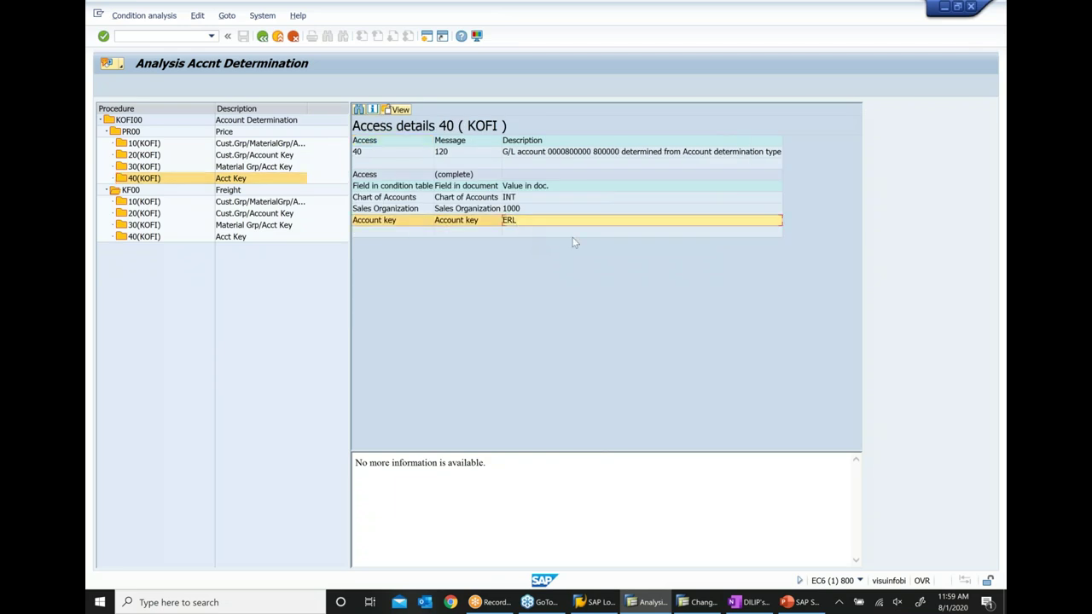
# Check the account key in access 40 of the freight condition type KF00.
pyautogui.click(131, 192)
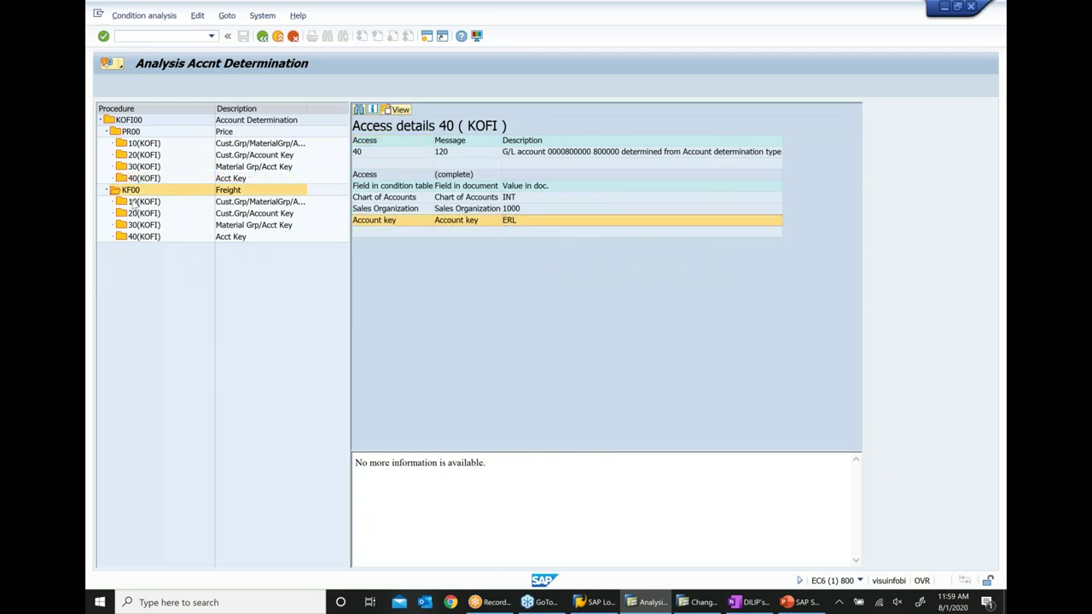
pyautogui.click(155, 239)
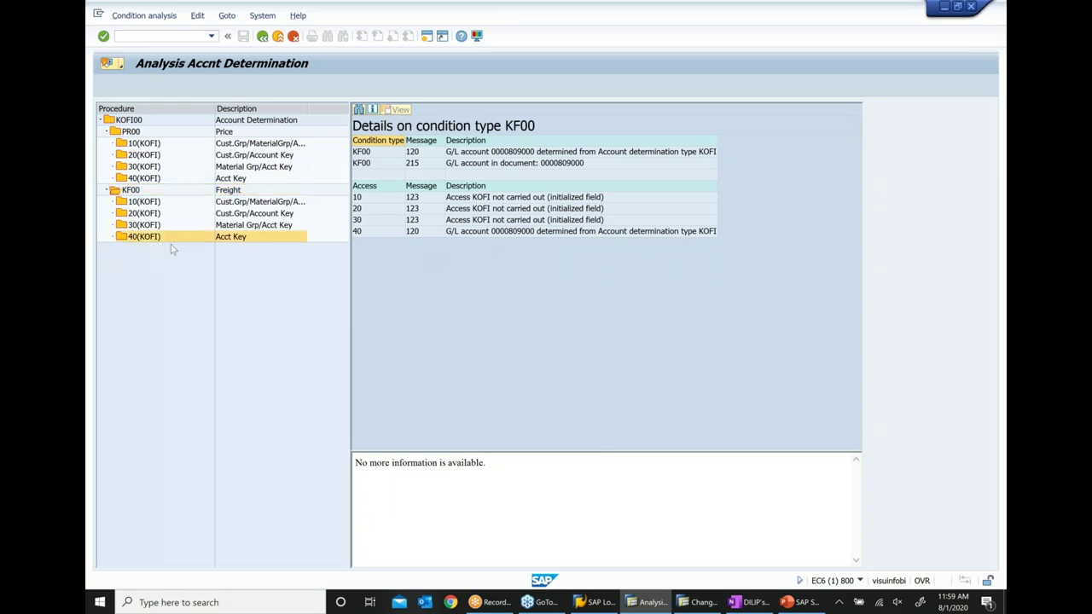
pyautogui.click(457, 220)
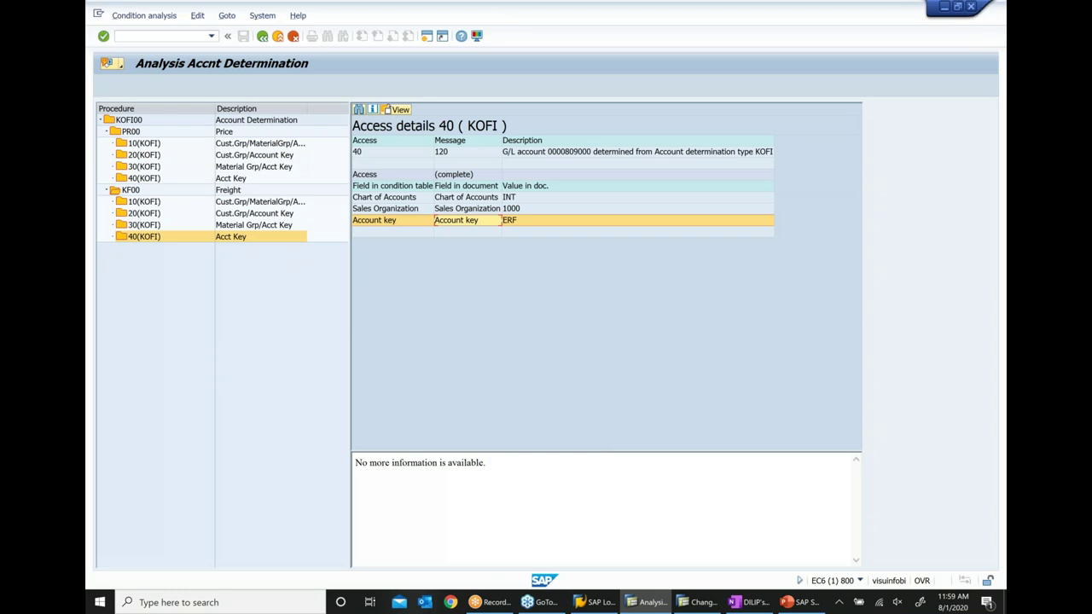
# Switch to the OneNote class notes, end the bulleted list and write "I have a GOOOOD NEWS … 10 MNTS BREAK." below it.
pyautogui.click(753, 603)
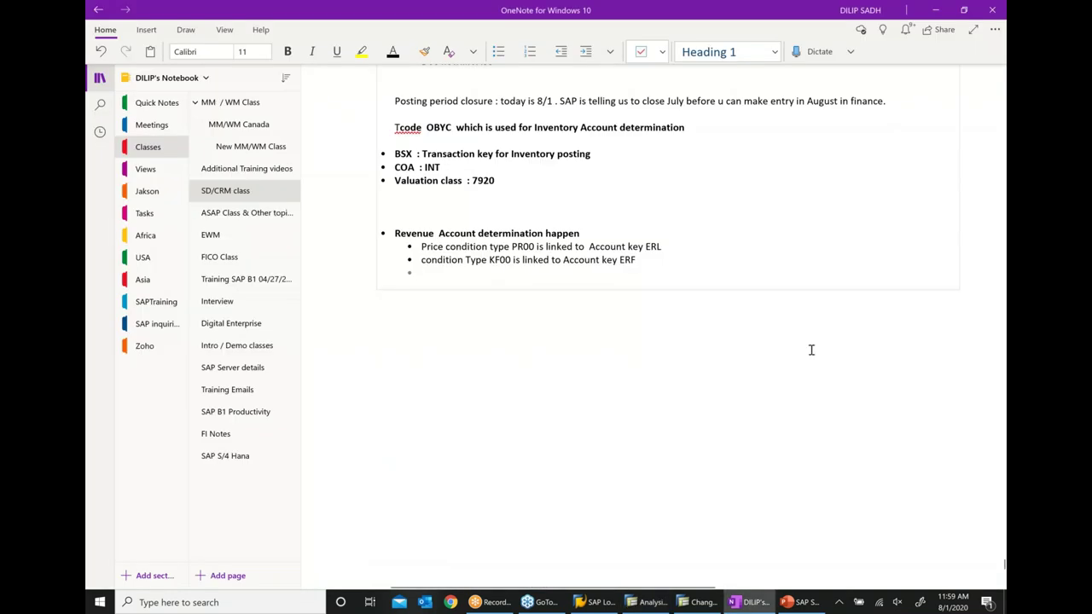
pyautogui.press('BackSpace')
pyautogui.press('Return')
pyautogui.write('I have a GOOOOD NEWS ... 10 MNT')
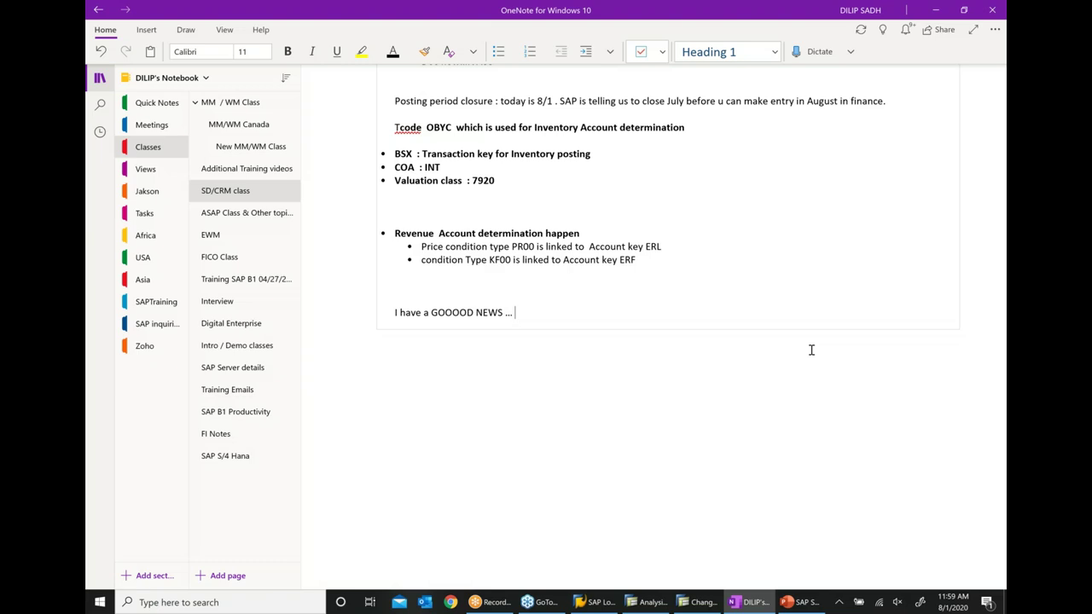
pyautogui.write('S BREAK.')
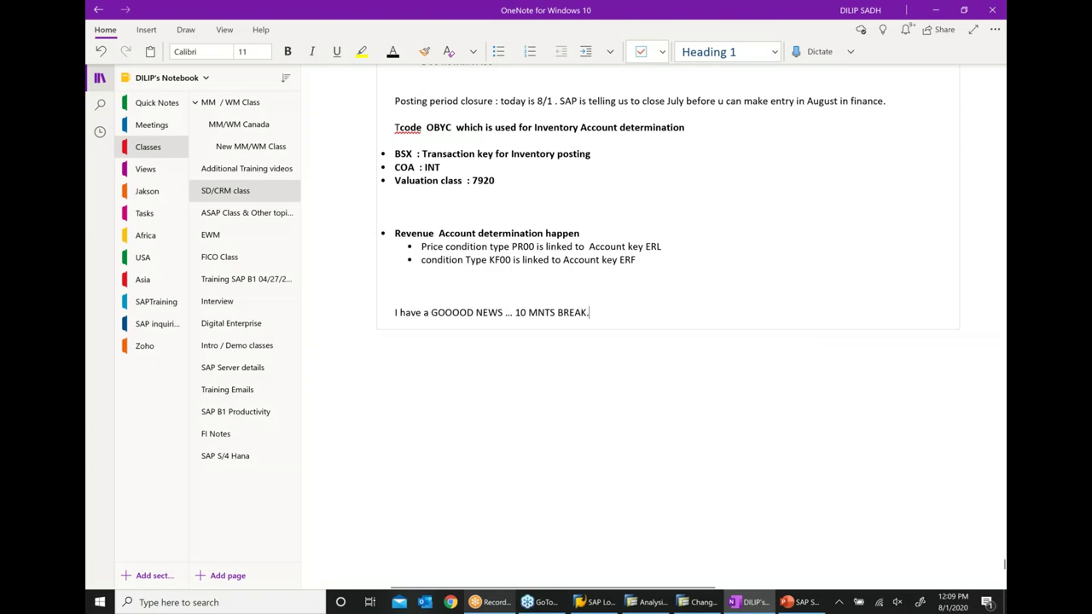
pyautogui.moveTo(491, 602)
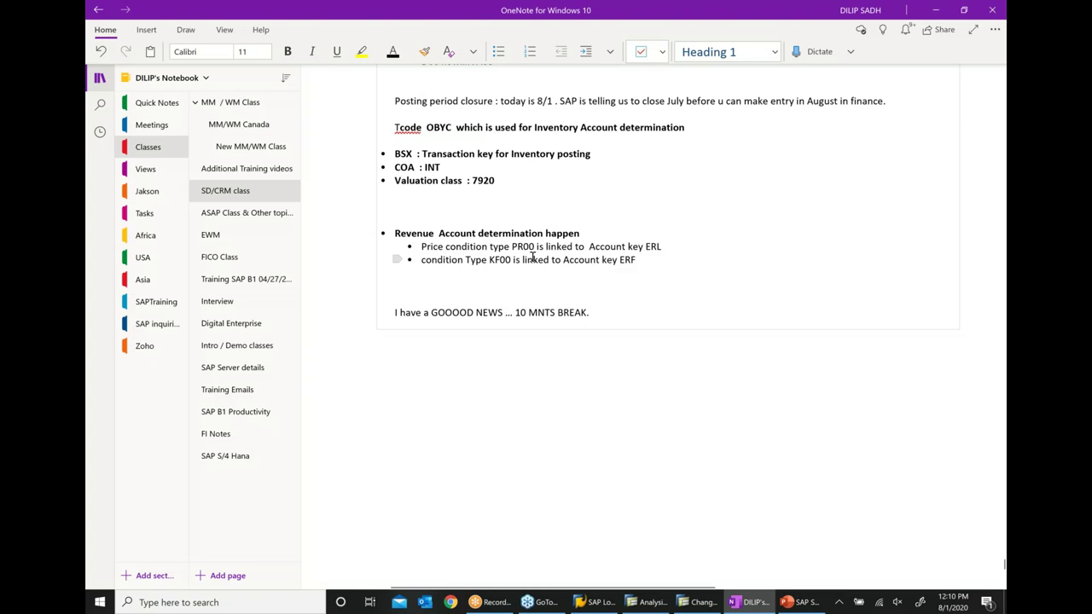
# Switch to the SAP account determination analysis and view the overview of procedure KOFI00.
pyautogui.click(645, 600)
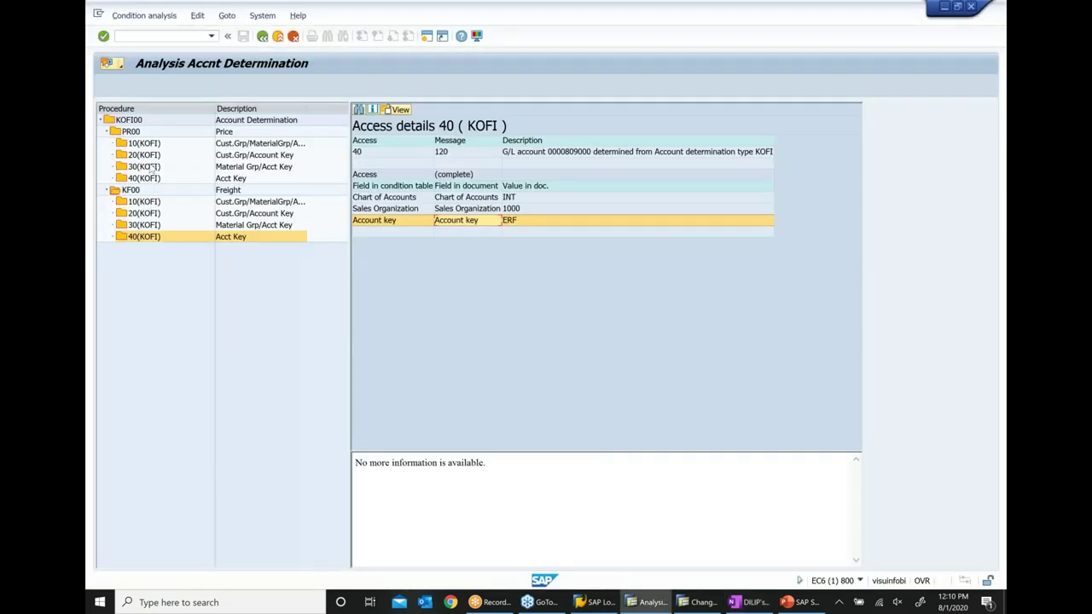
pyautogui.click(130, 119)
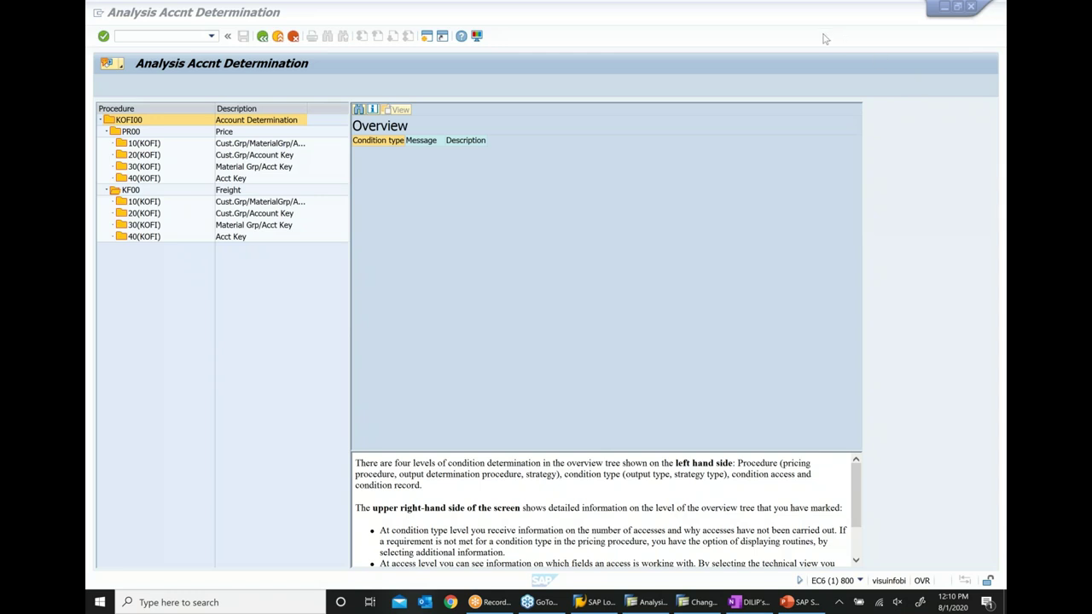
# Switch to the RVAA01 pricing procedure session and leave it, returning to the IMG structure without choosing another activity.
pyautogui.moveTo(666, 605)
pyautogui.click(698, 603)
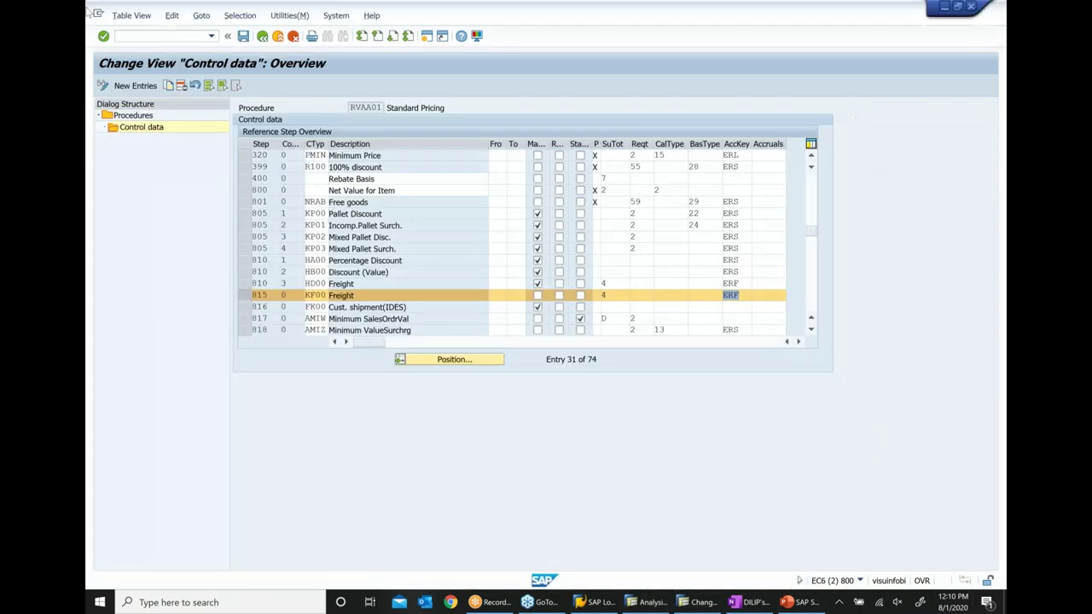
pyautogui.click(262, 37)
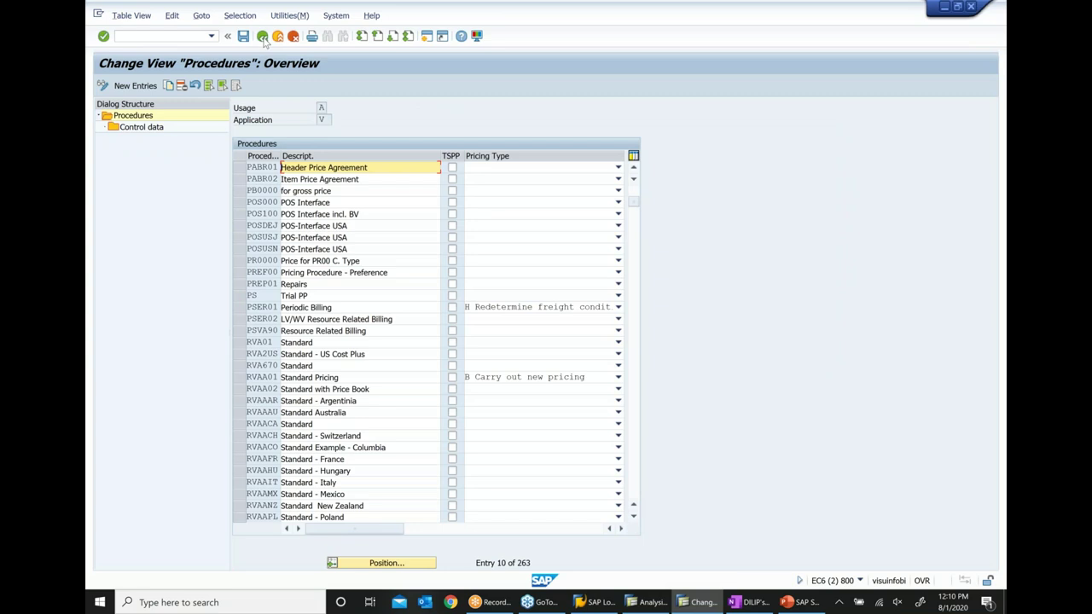
pyautogui.click(263, 36)
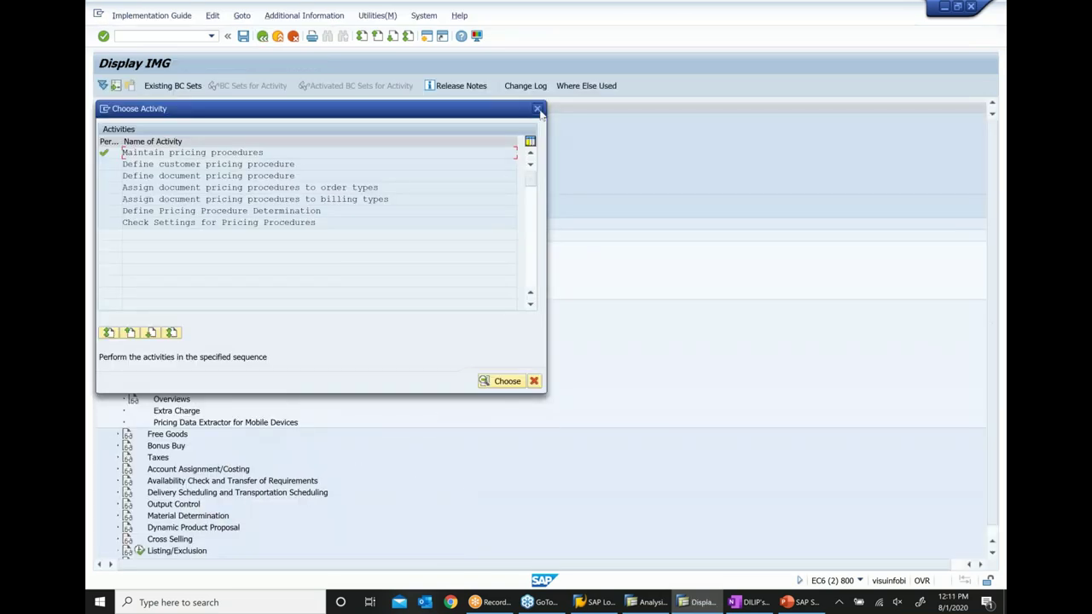
pyautogui.press('Escape')
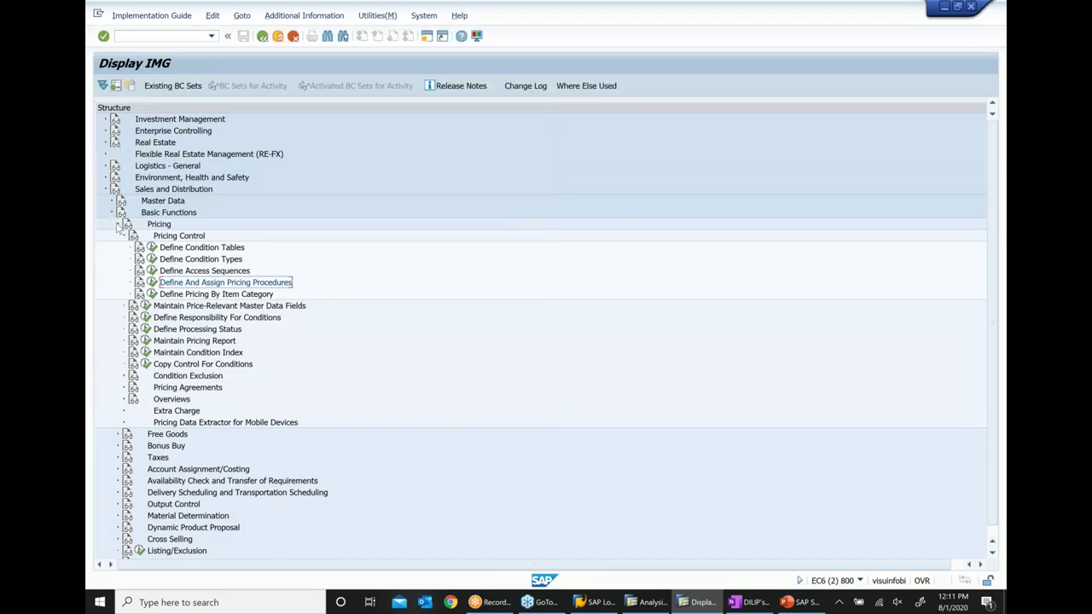
# Collapse Pricing in the IMG and expand Revenue Account Determination under Account Assignment/Costing.
pyautogui.click(120, 224)
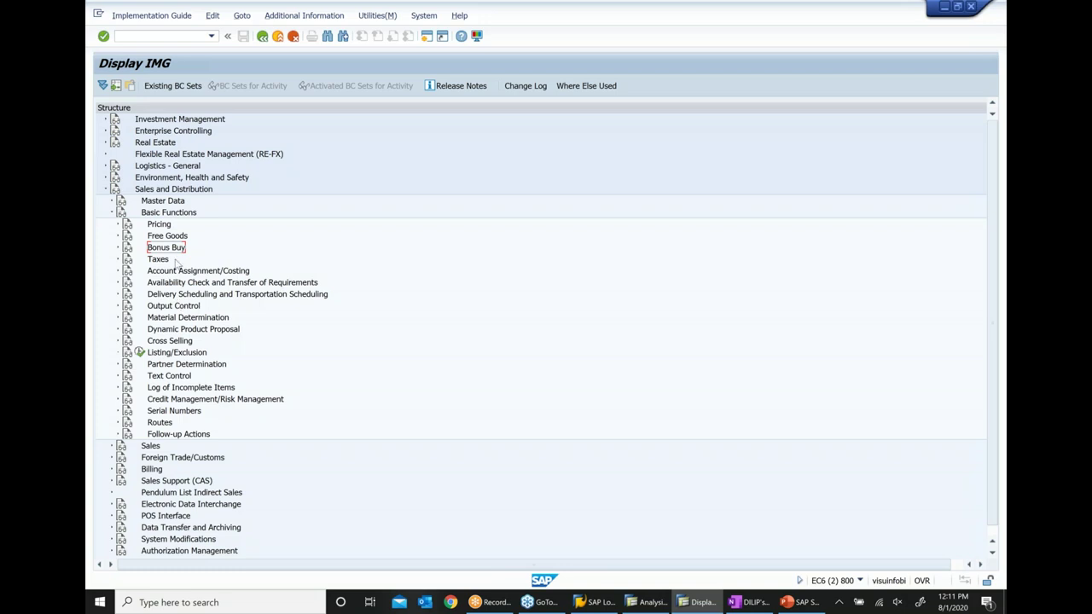
pyautogui.scroll(-1, 177, 265)
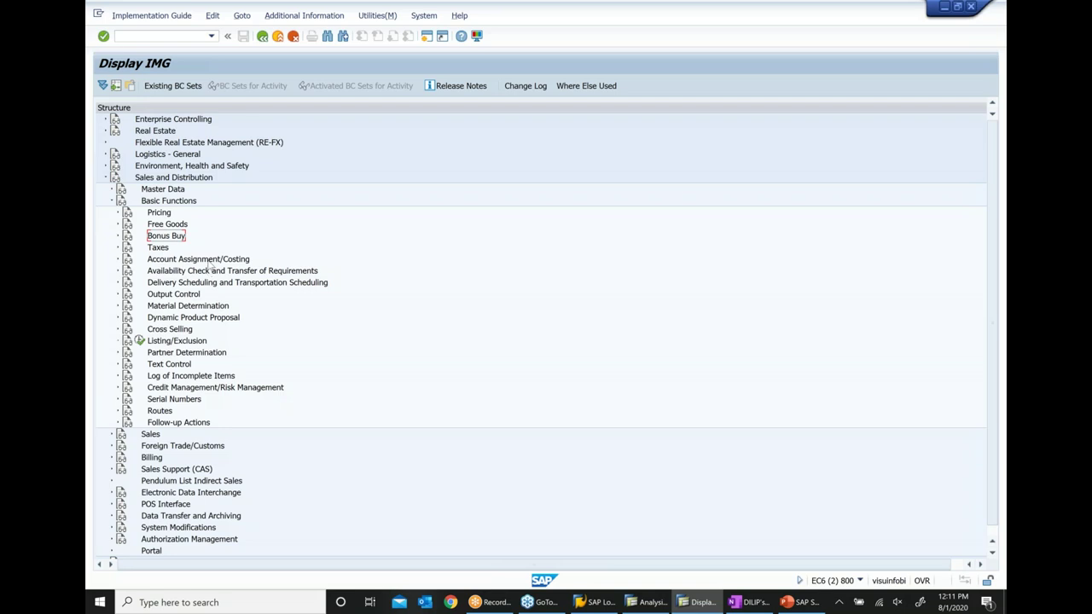
pyautogui.click(118, 260)
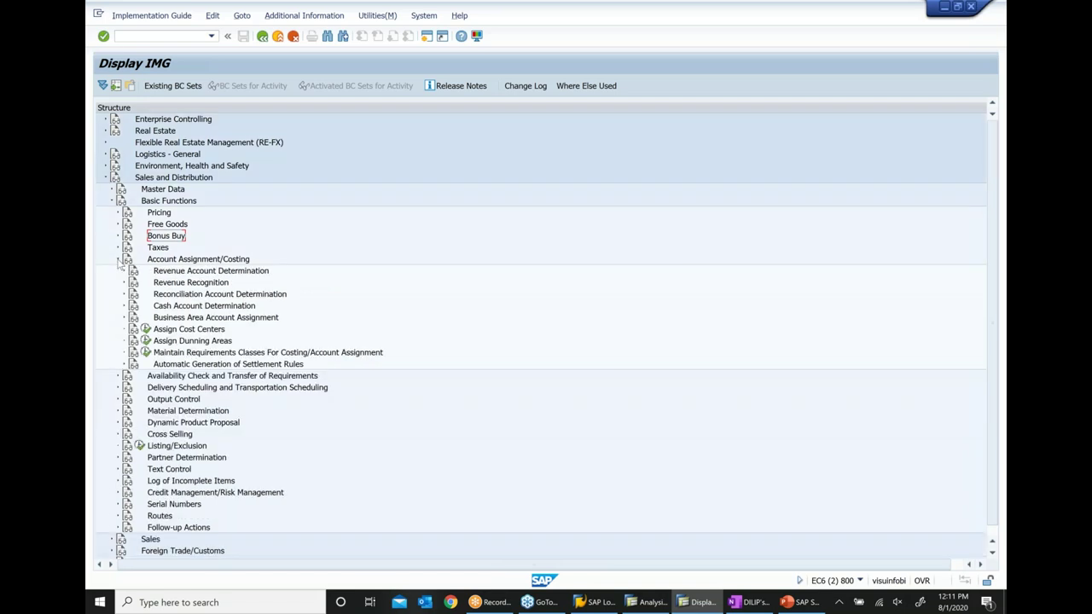
pyautogui.click(130, 273)
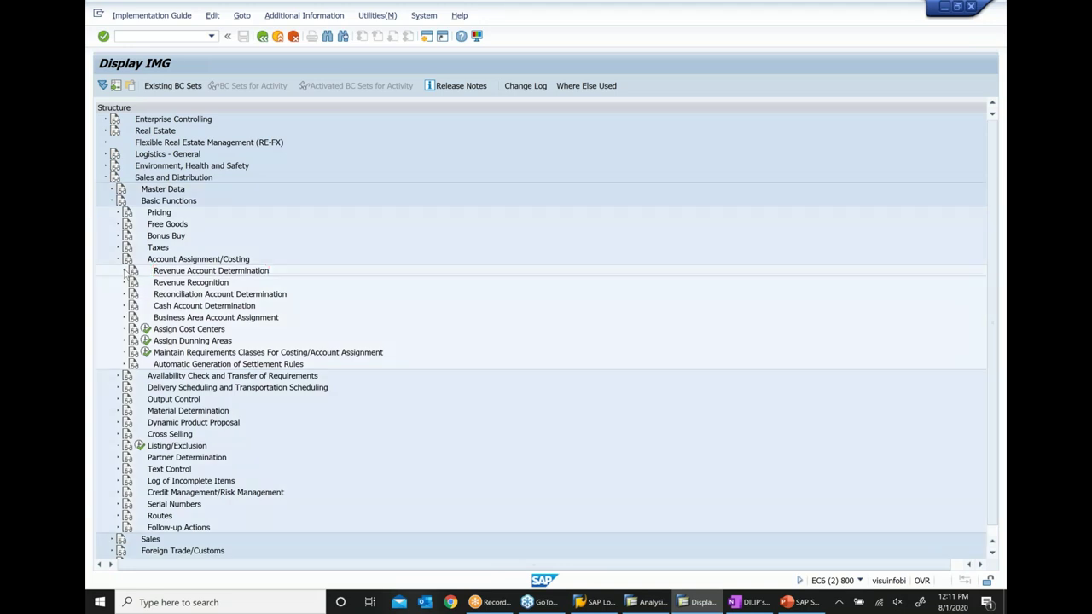
pyautogui.click(123, 270)
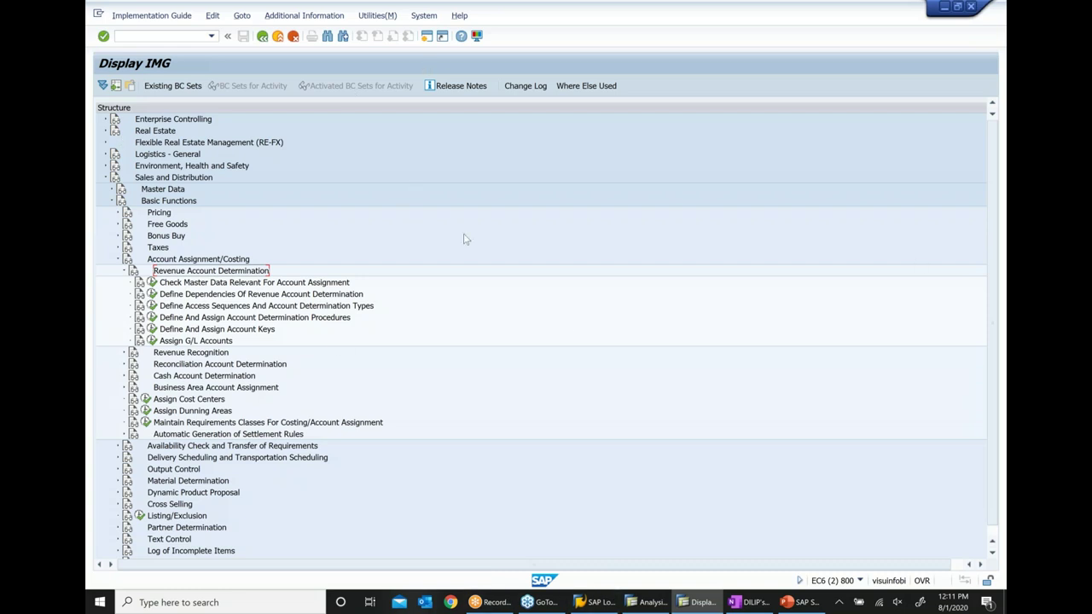
# Execute Define And Assign Account Determination Procedures and open the activity Define account determination procedure.
pyautogui.click(280, 319)
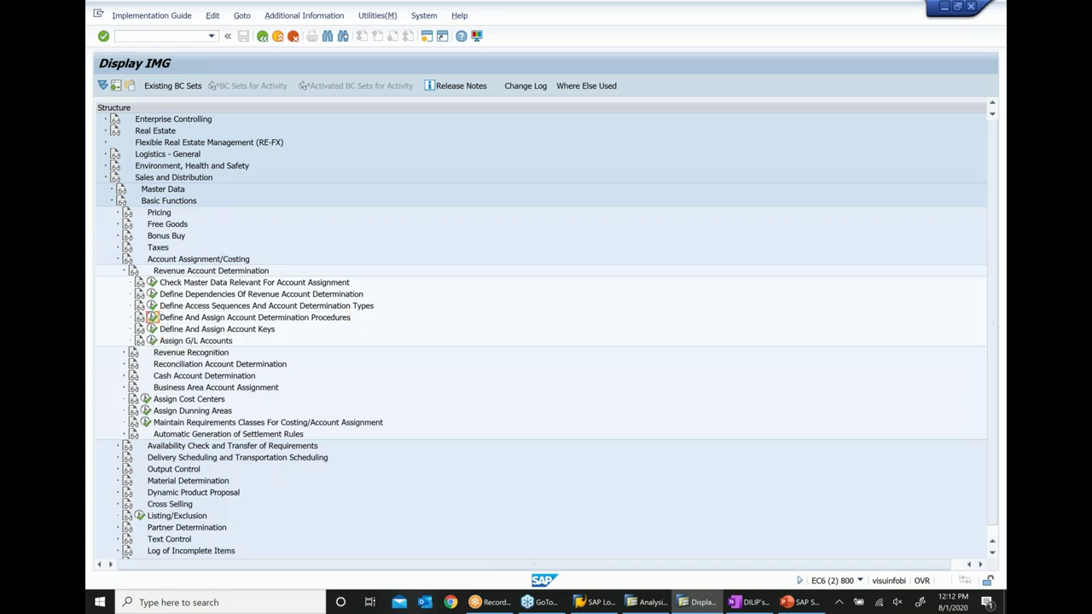
pyautogui.click(153, 316)
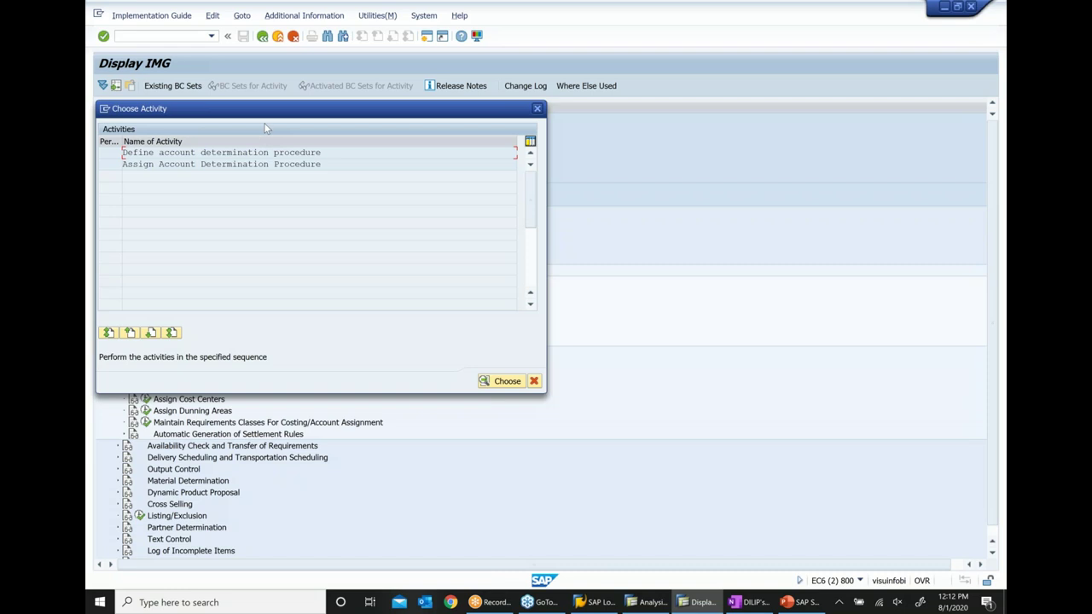
pyautogui.moveTo(271, 110); pyautogui.dragTo(383, 161)
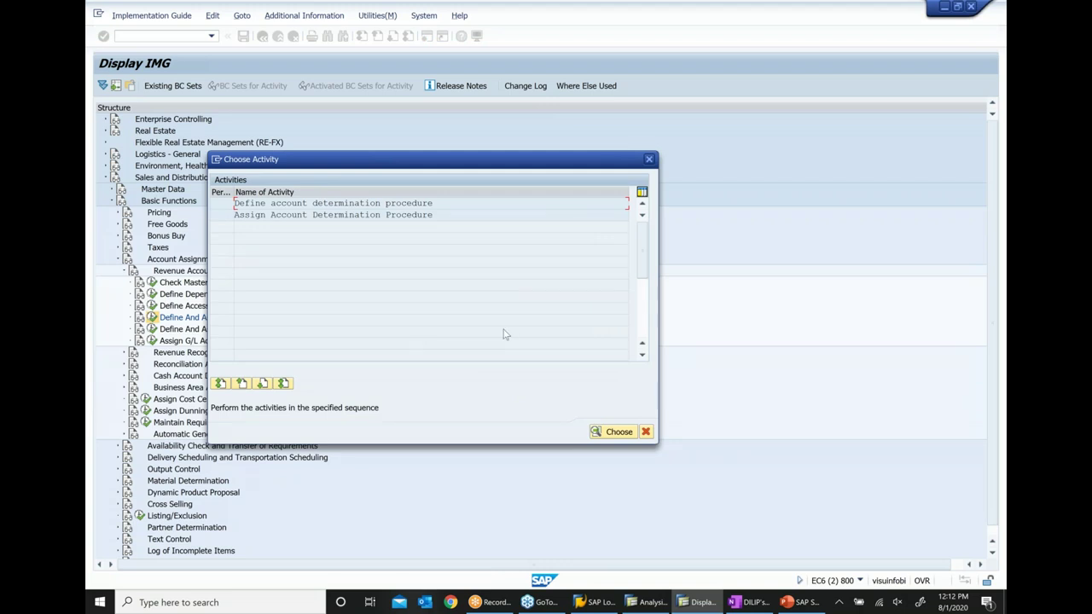
pyautogui.click(434, 214)
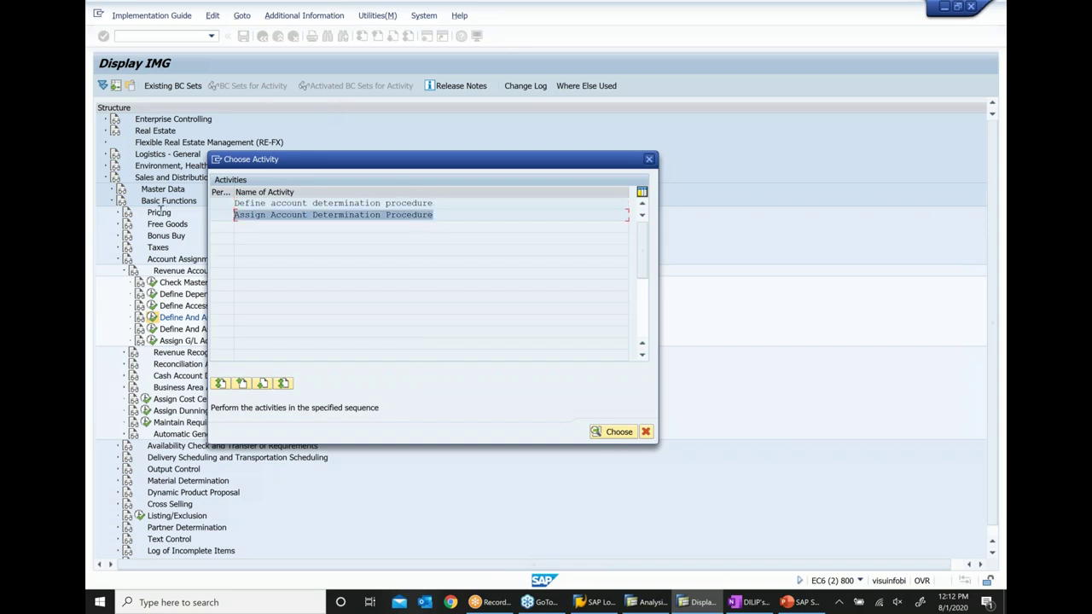
pyautogui.doubleClick(449, 203)
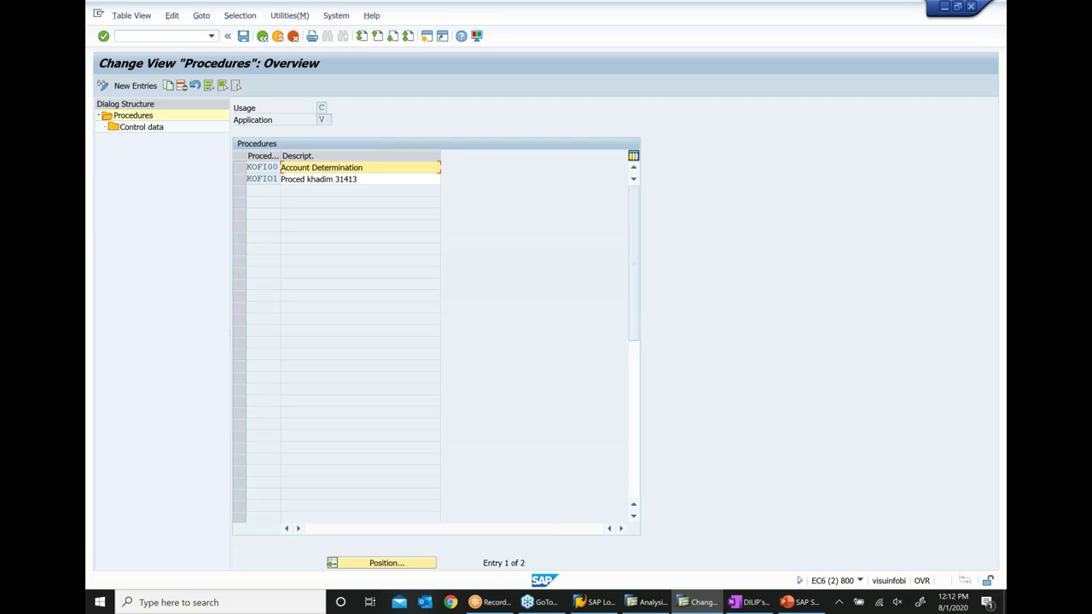
# Open the control data of procedure KOFI00 and widen the condition type column.
pyautogui.click(243, 168)
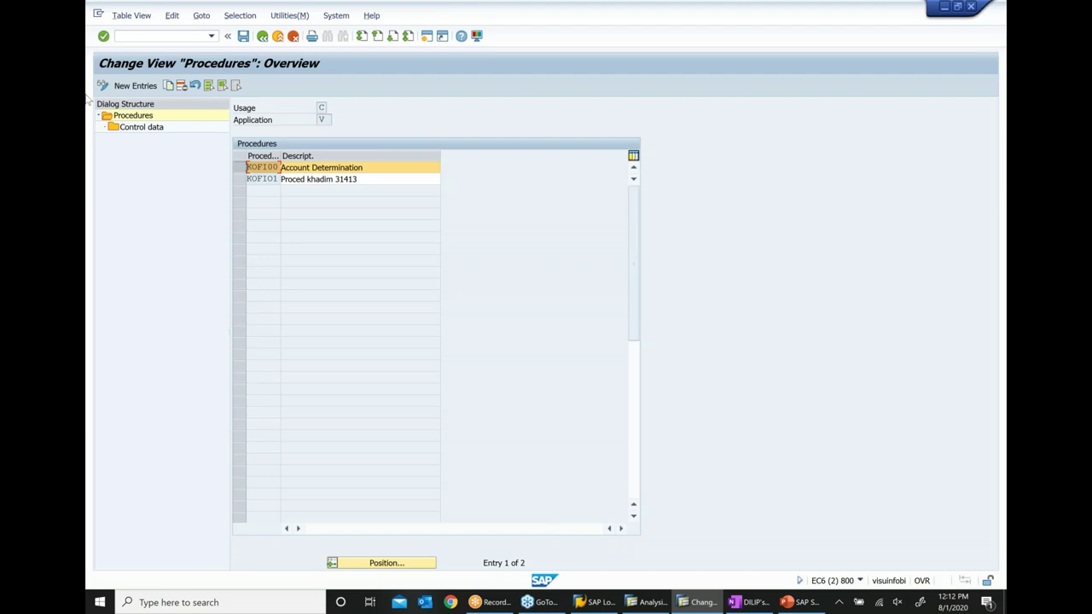
pyautogui.doubleClick(142, 127)
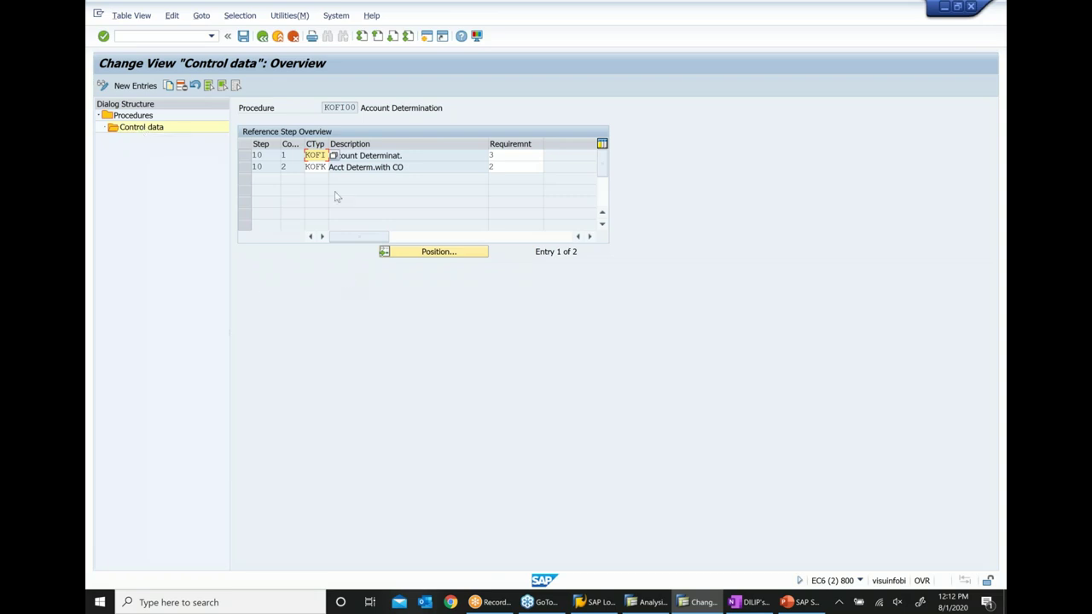
pyautogui.click(343, 109)
pyautogui.doubleClick(343, 109)
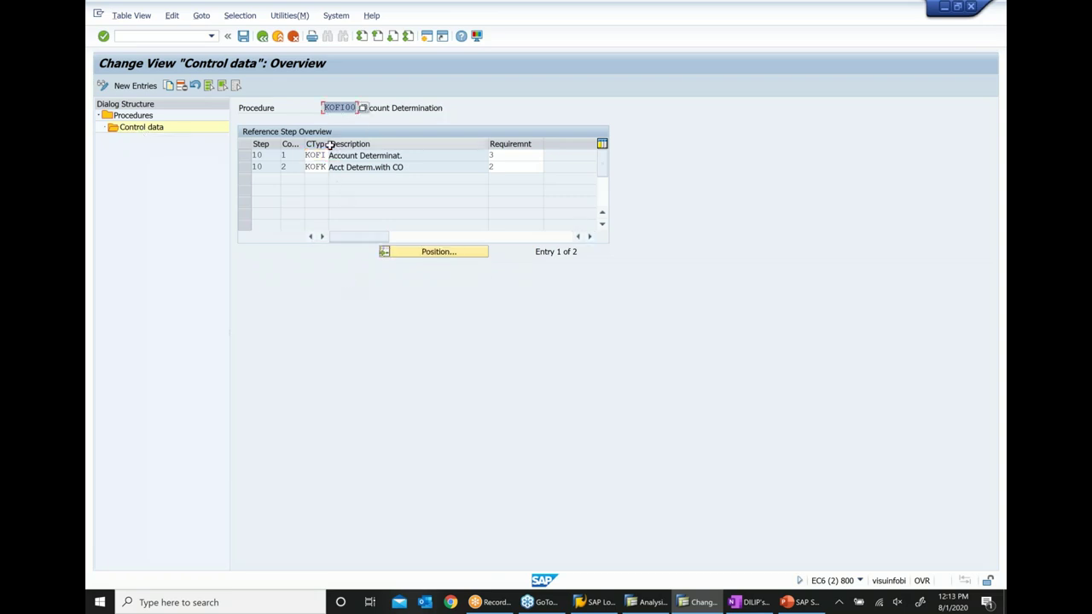
pyautogui.moveTo(329, 144); pyautogui.dragTo(360, 144)
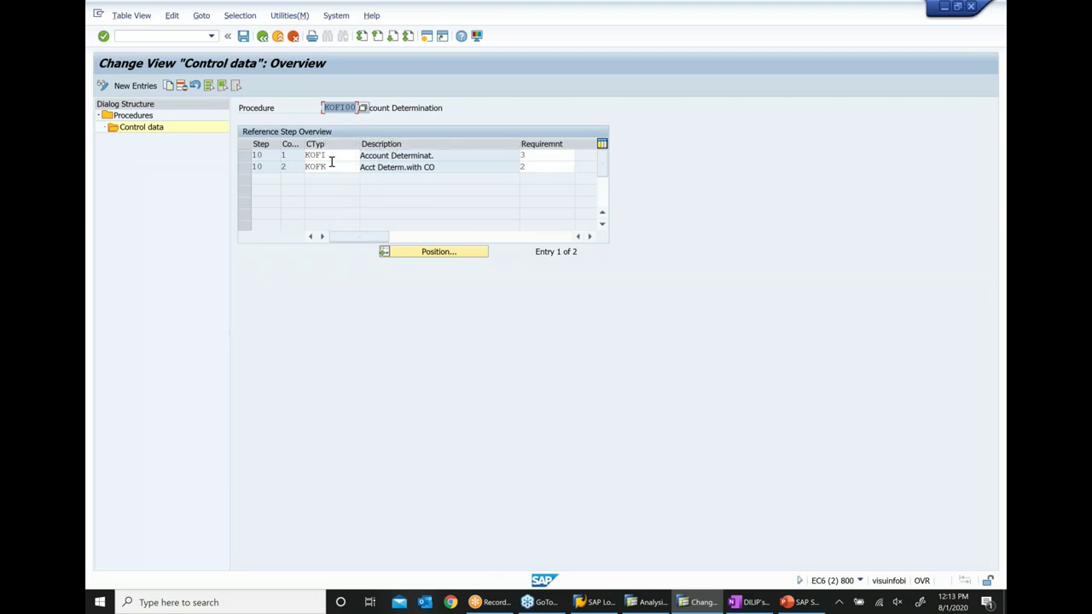
# Compare procedure KOFI00 and its condition type KOFI with the account determination analysis, and return to the procedures list.
pyautogui.click(255, 156)
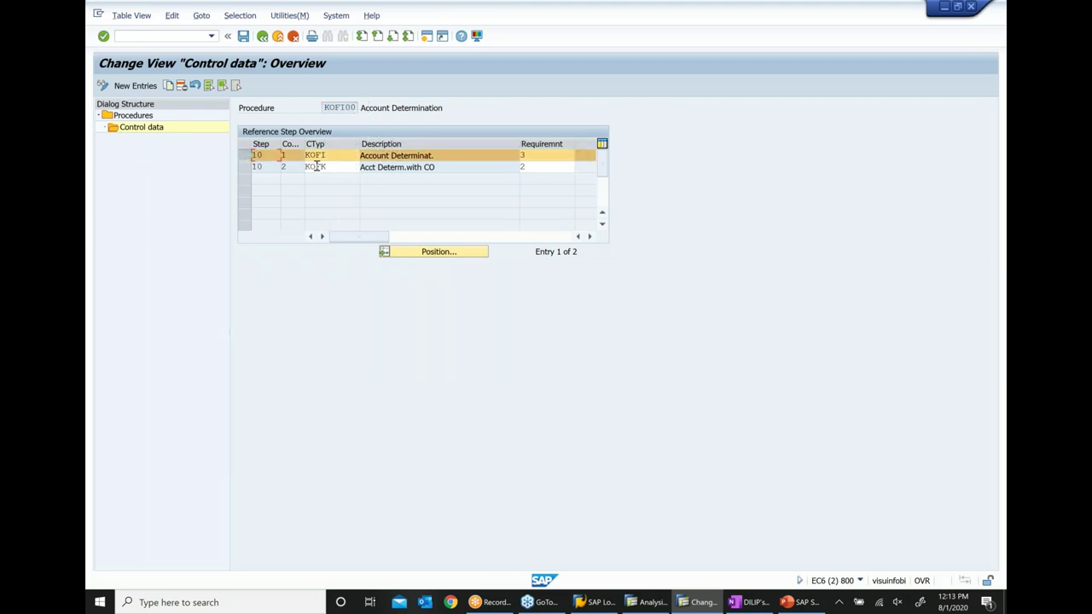
pyautogui.doubleClick(324, 155)
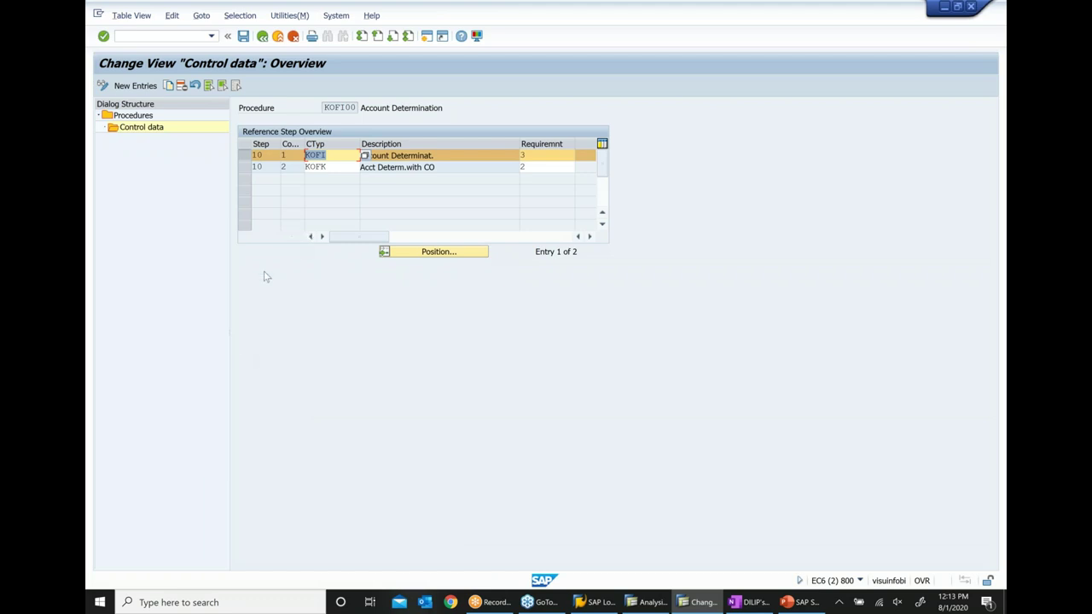
pyautogui.moveTo(326, 107); pyautogui.dragTo(429, 106)
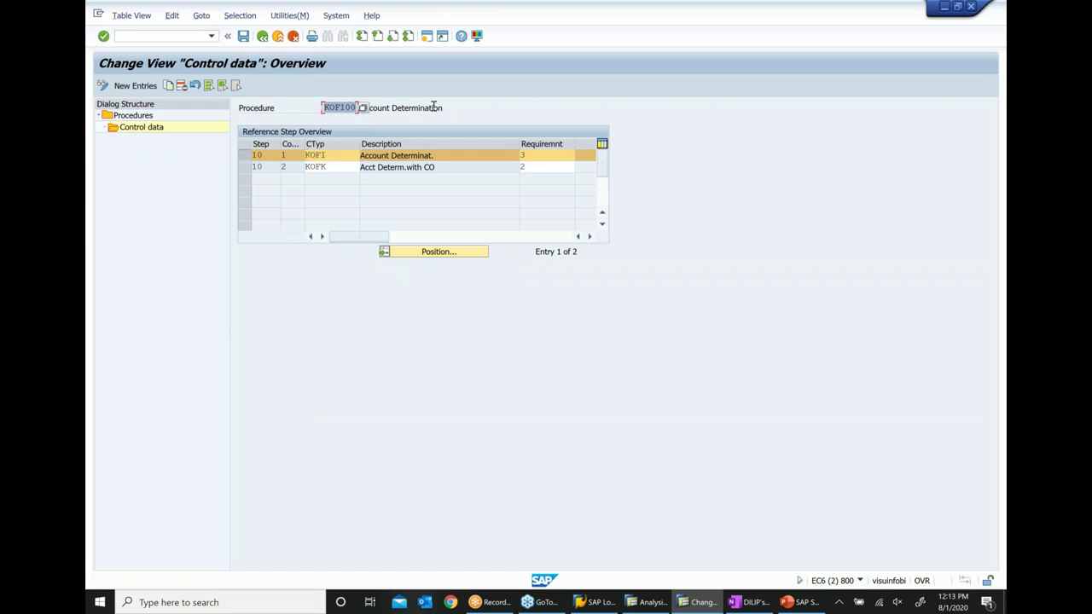
pyautogui.click(336, 154)
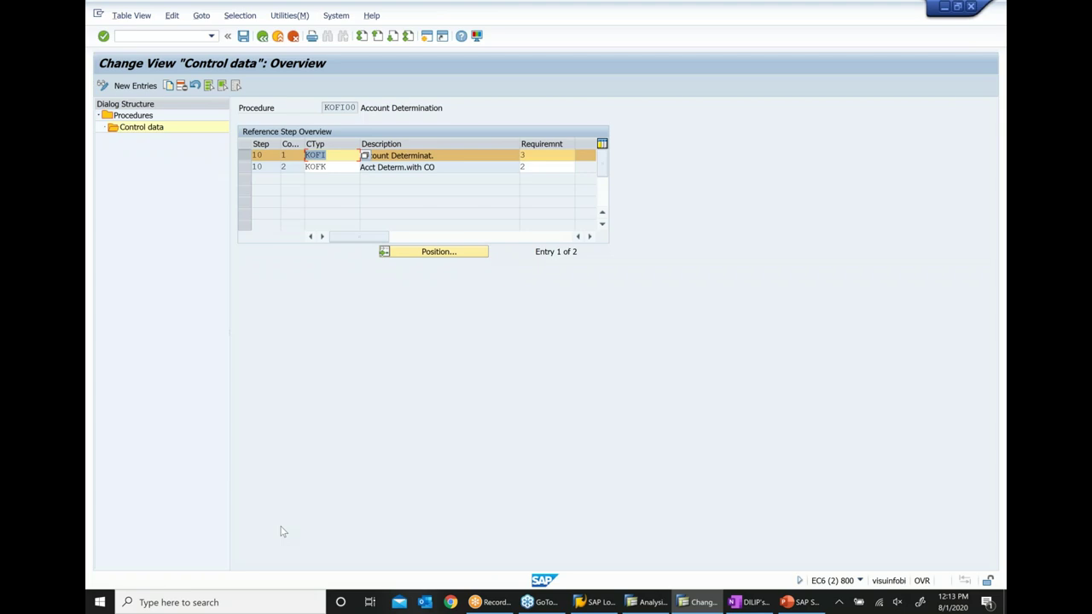
pyautogui.click(644, 607)
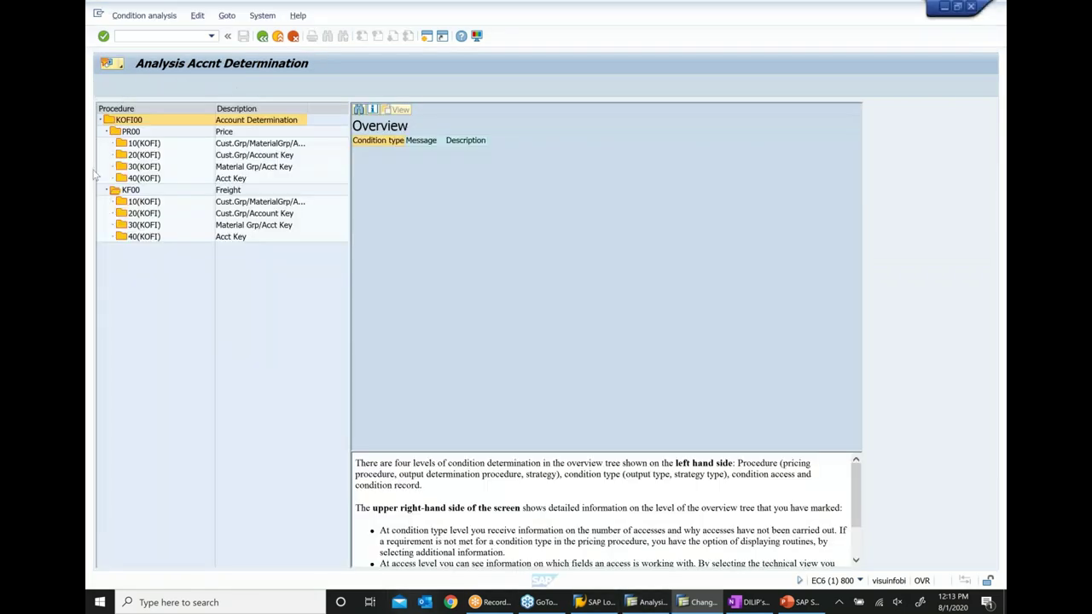
pyautogui.click(136, 121)
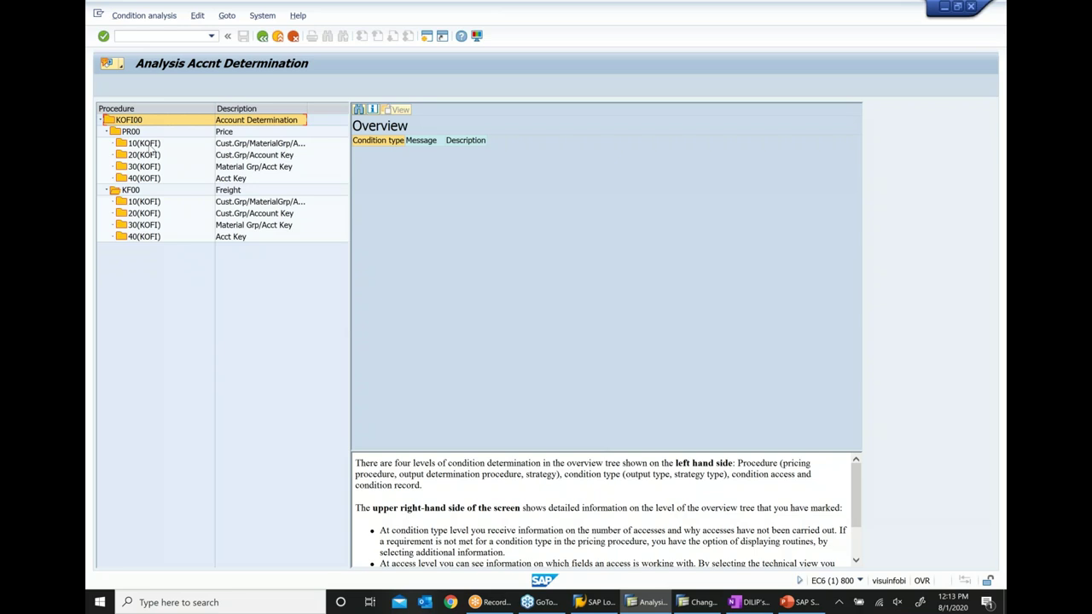
pyautogui.click(701, 602)
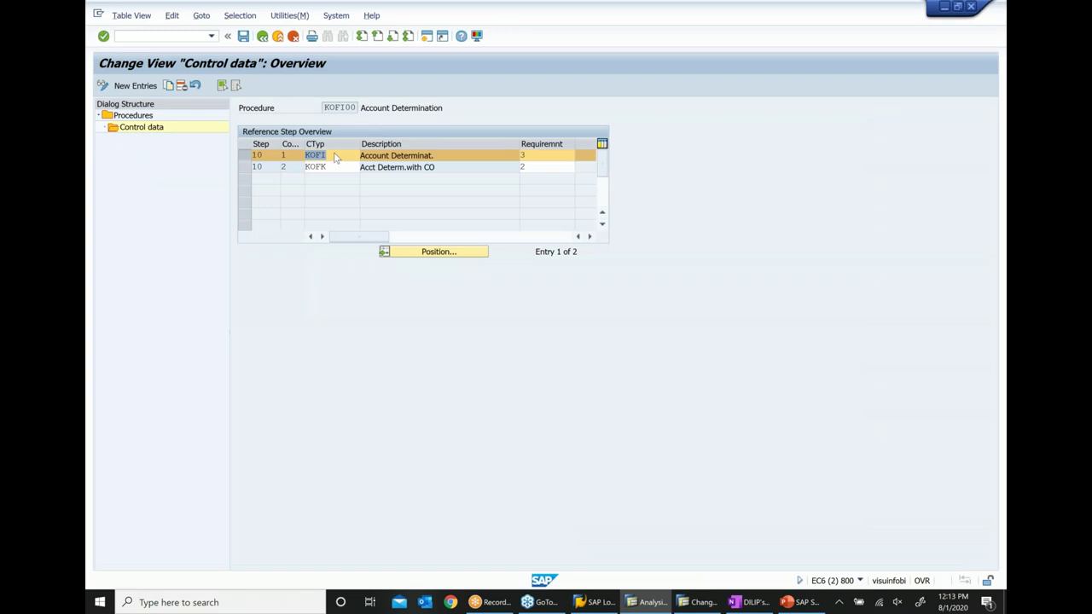
pyautogui.click(263, 37)
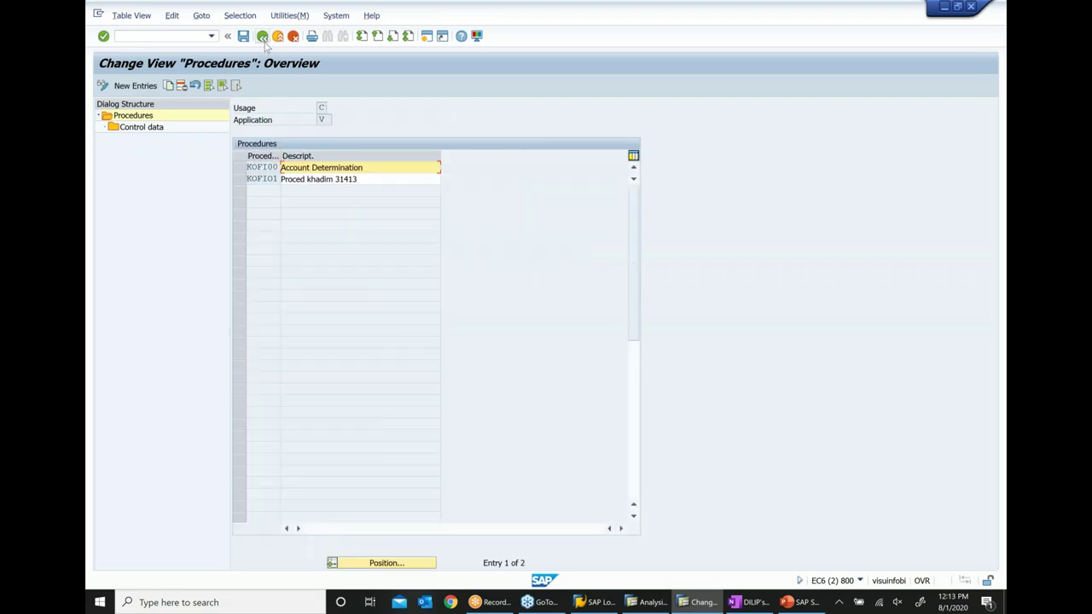
# Leave the procedures list and open the activity Assign Account Determination Procedure.
pyautogui.click(263, 36)
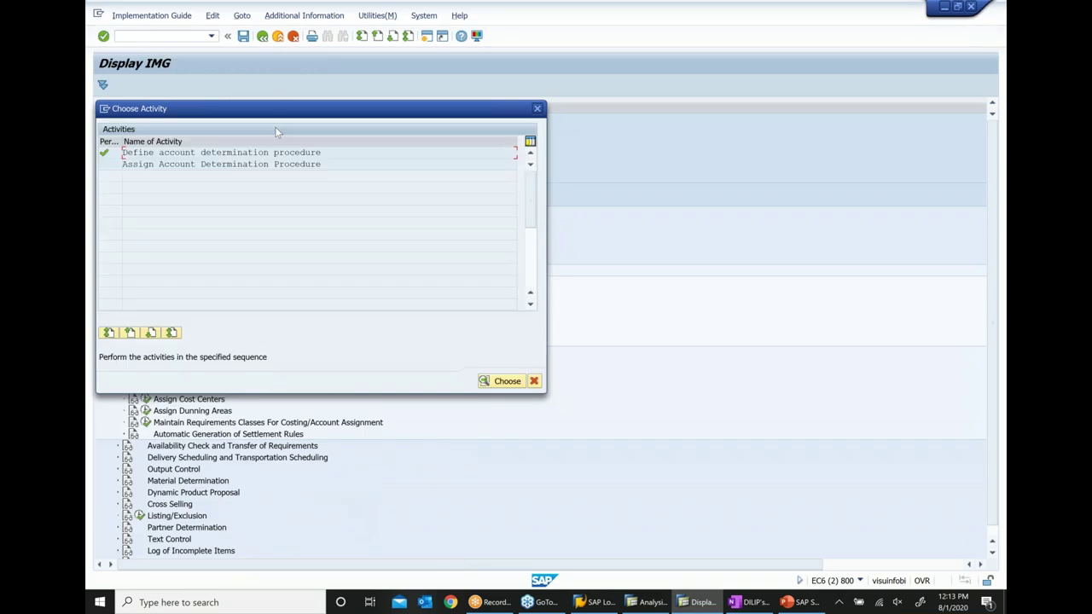
pyautogui.moveTo(273, 109); pyautogui.dragTo(407, 170)
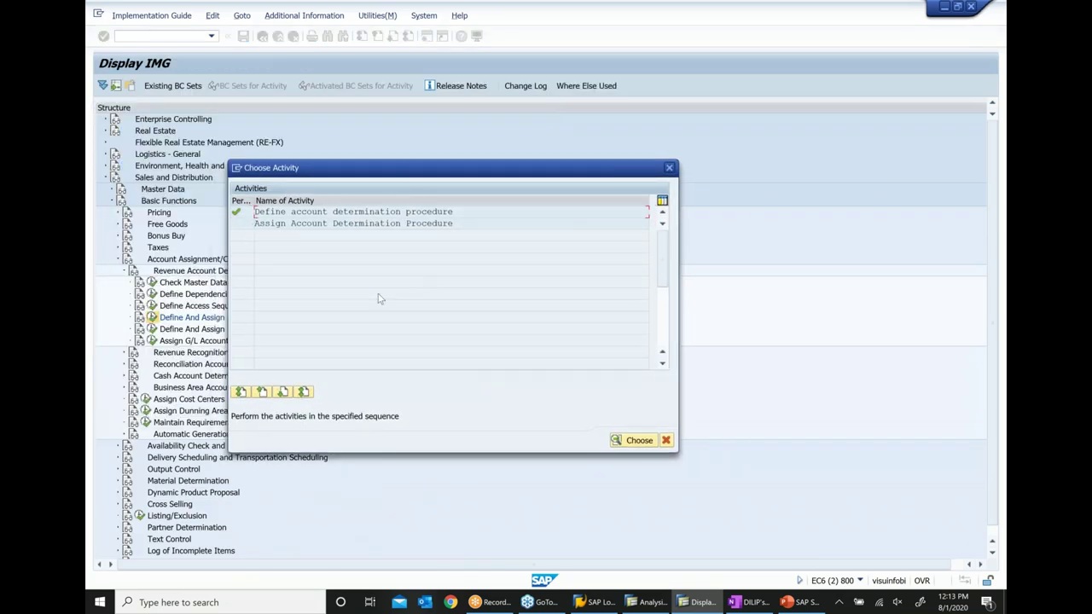
pyautogui.click(298, 221)
pyautogui.moveTo(468, 224); pyautogui.dragTo(254, 225)
pyautogui.click(308, 225)
pyautogui.doubleClick(431, 221)
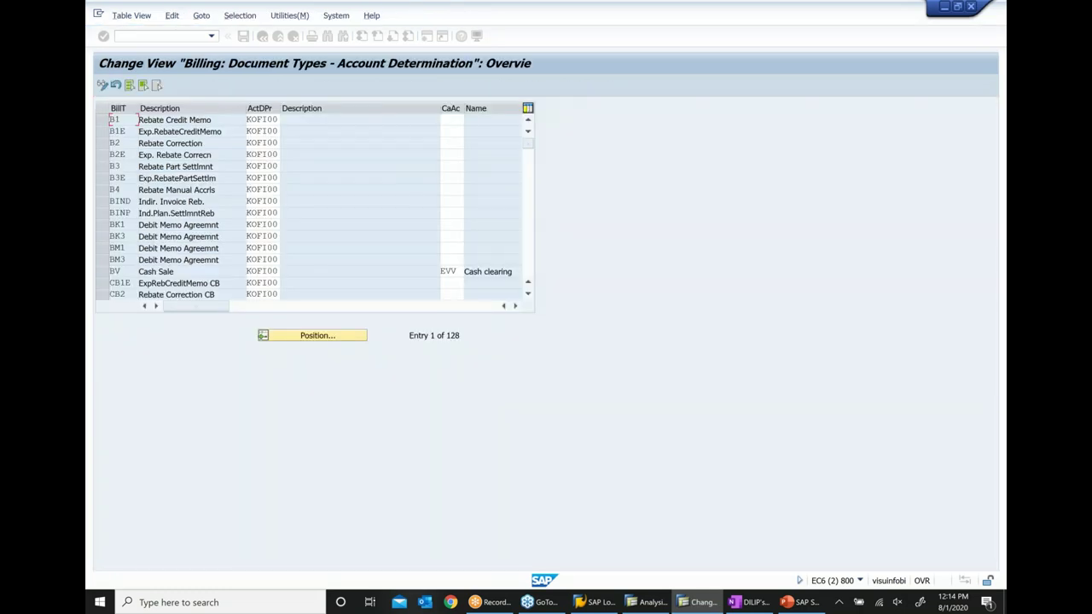
# Position the billing document types list on billing type F2 and select its assigned account determination procedure.
pyautogui.click(340, 336)
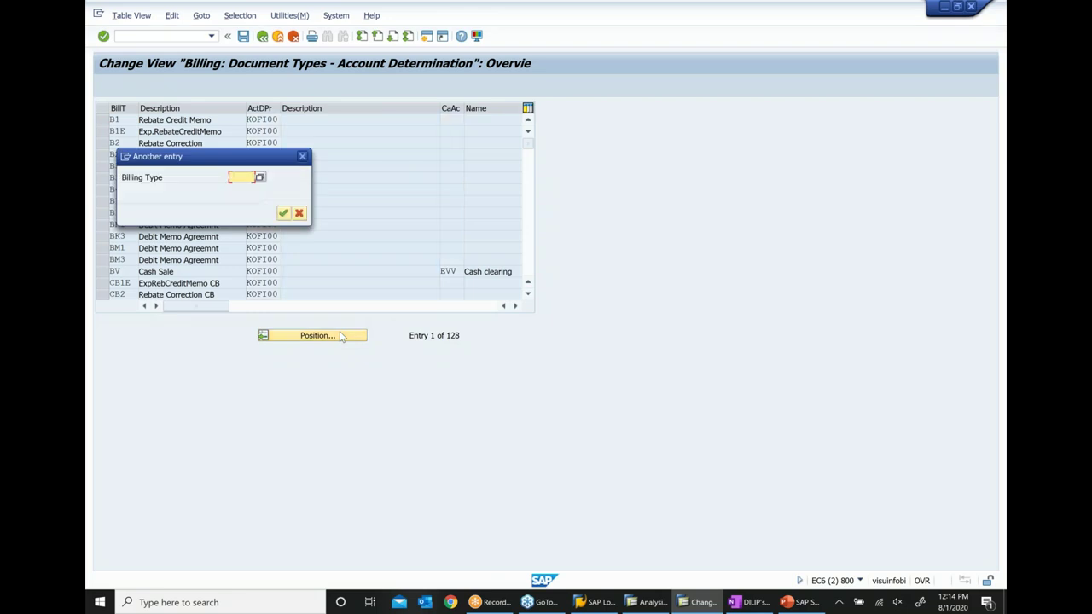
pyautogui.write('F2')
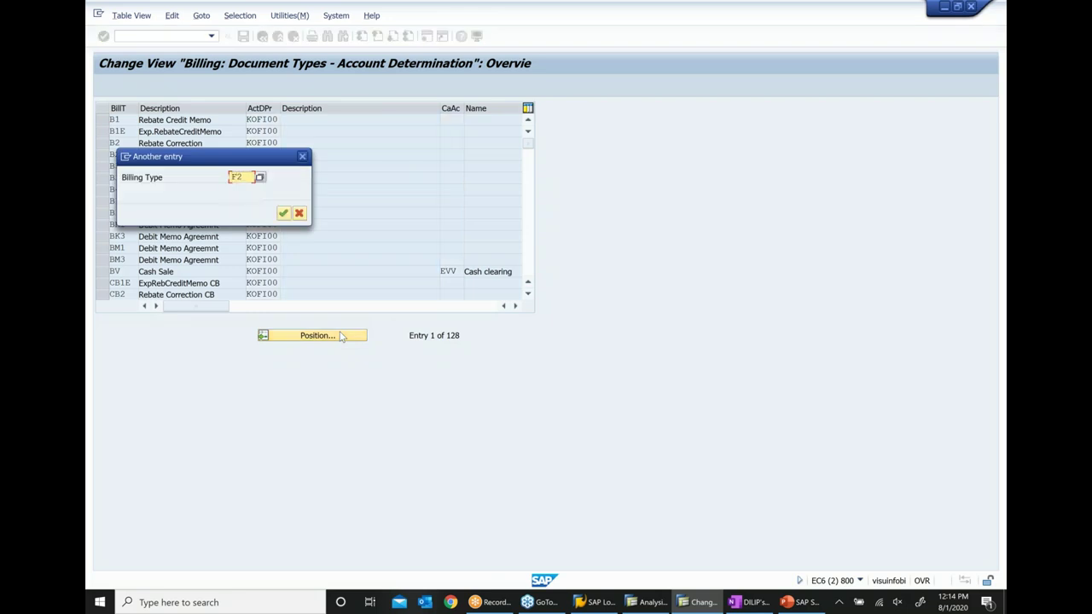
pyautogui.press('Return')
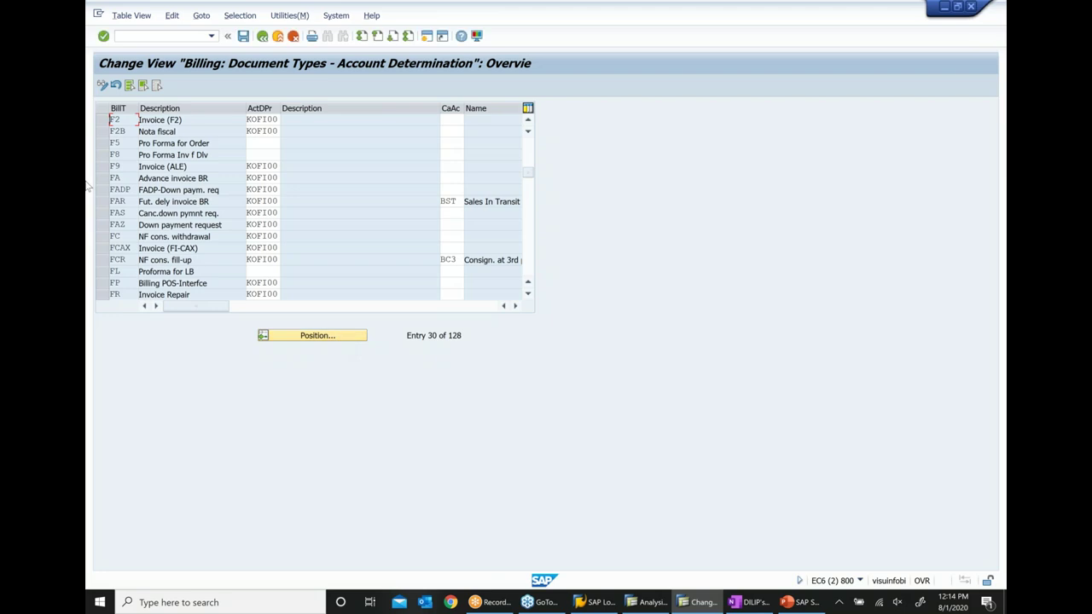
pyautogui.click(102, 121)
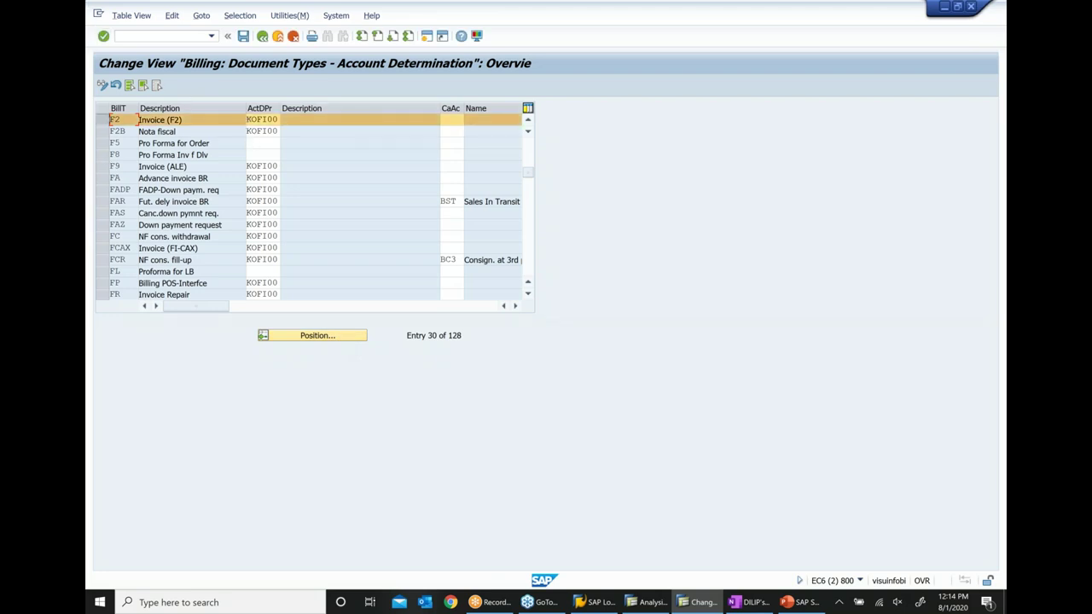
pyautogui.doubleClick(252, 119)
# Compare the procedure assigned to billing type F2 with the account determination analysis, and return to the IMG structure.
pyautogui.moveTo(655, 600)
pyautogui.click(698, 512)
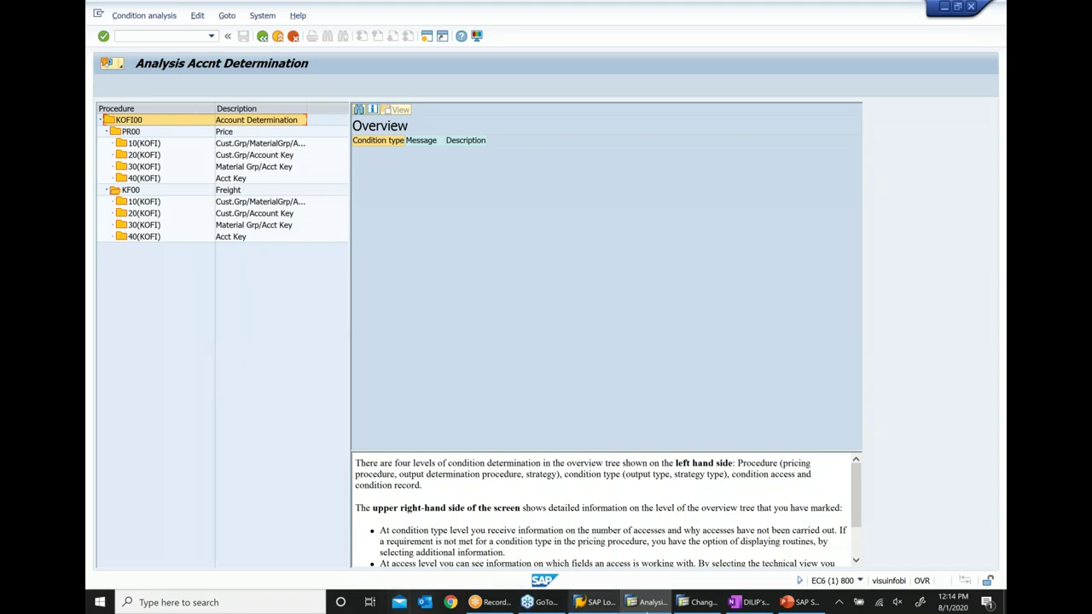
pyautogui.click(698, 602)
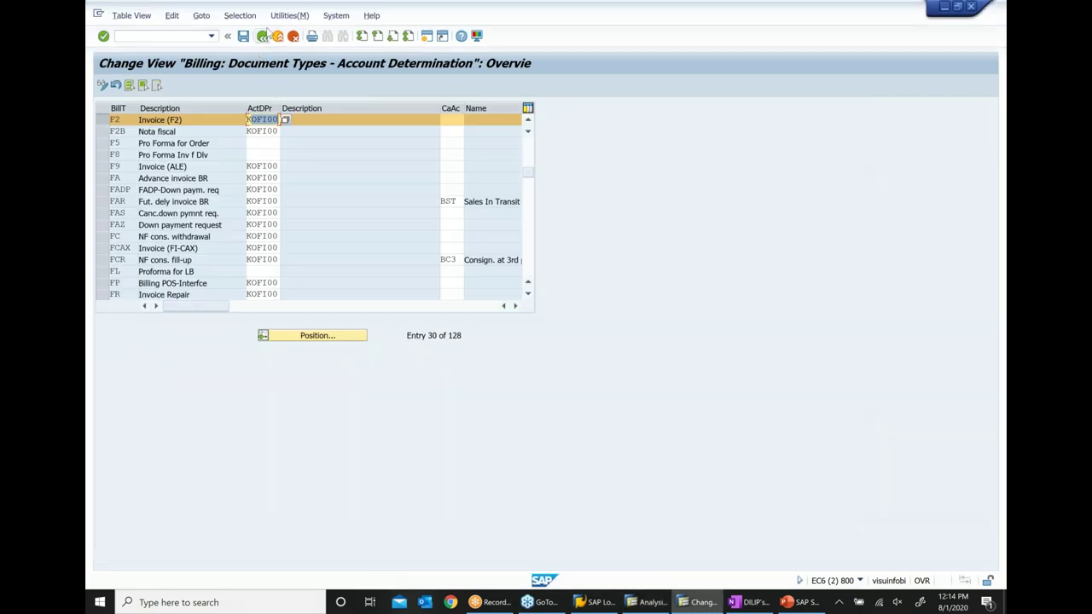
pyautogui.click(262, 35)
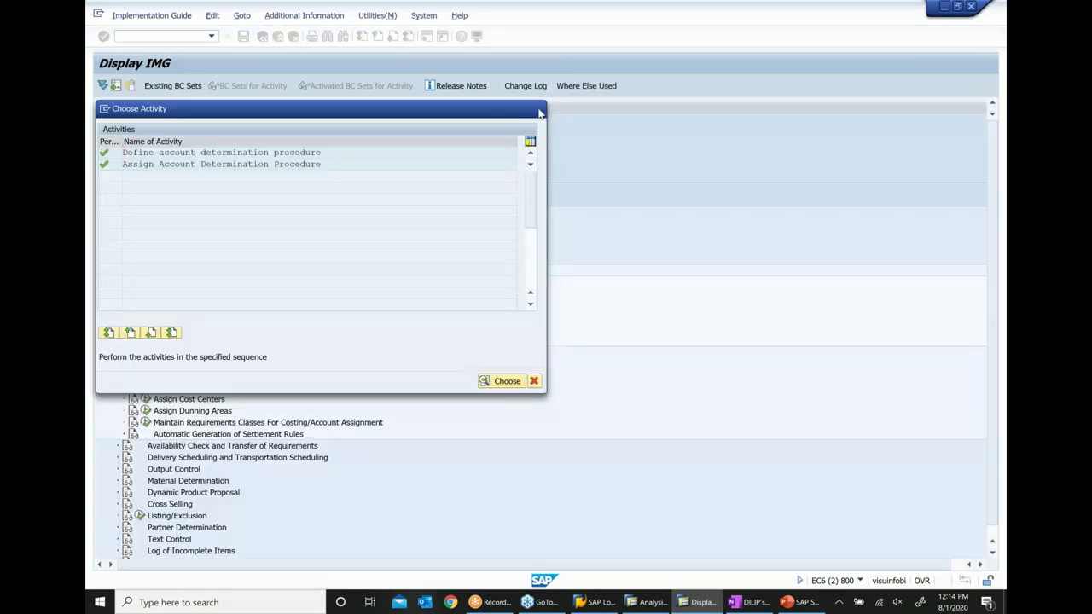
pyautogui.click(538, 110)
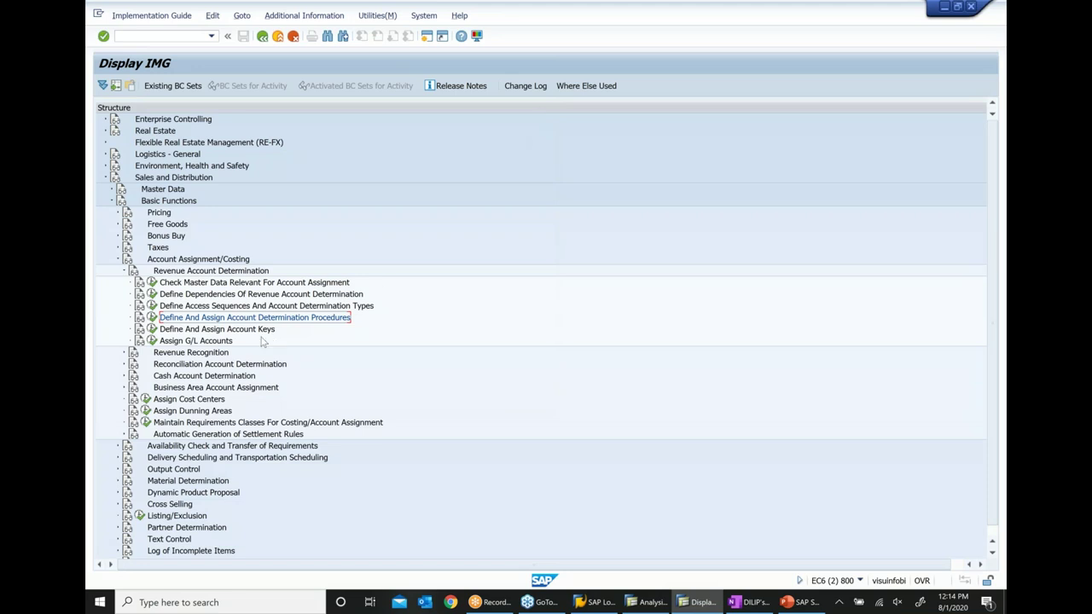
# Execute Define Access Sequences And Account Determination Types and open the activity Maintain access sequences for account determination.
pyautogui.click(209, 307)
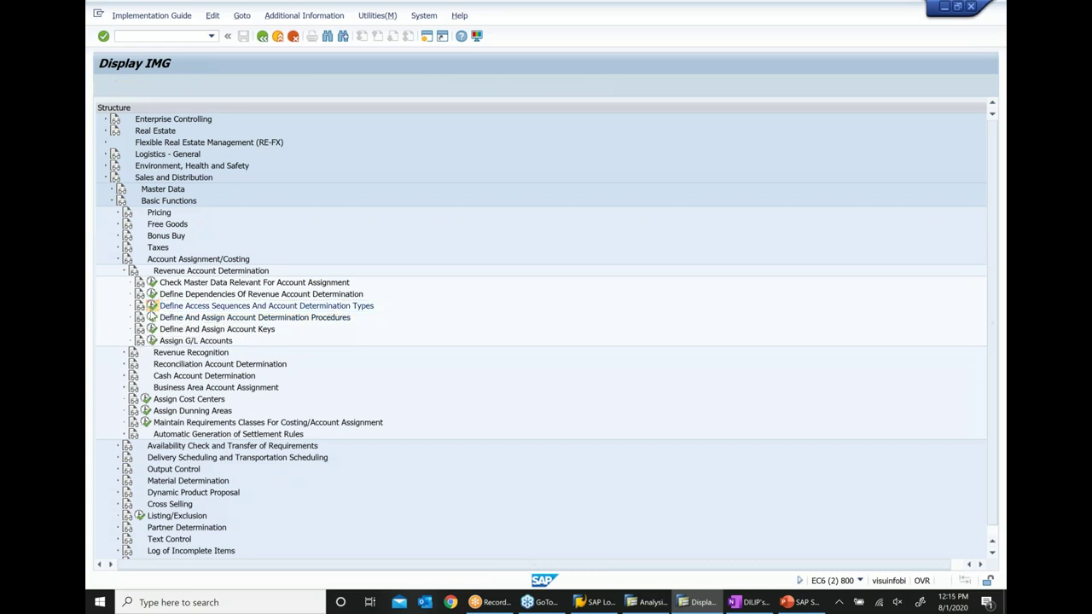
pyautogui.click(151, 316)
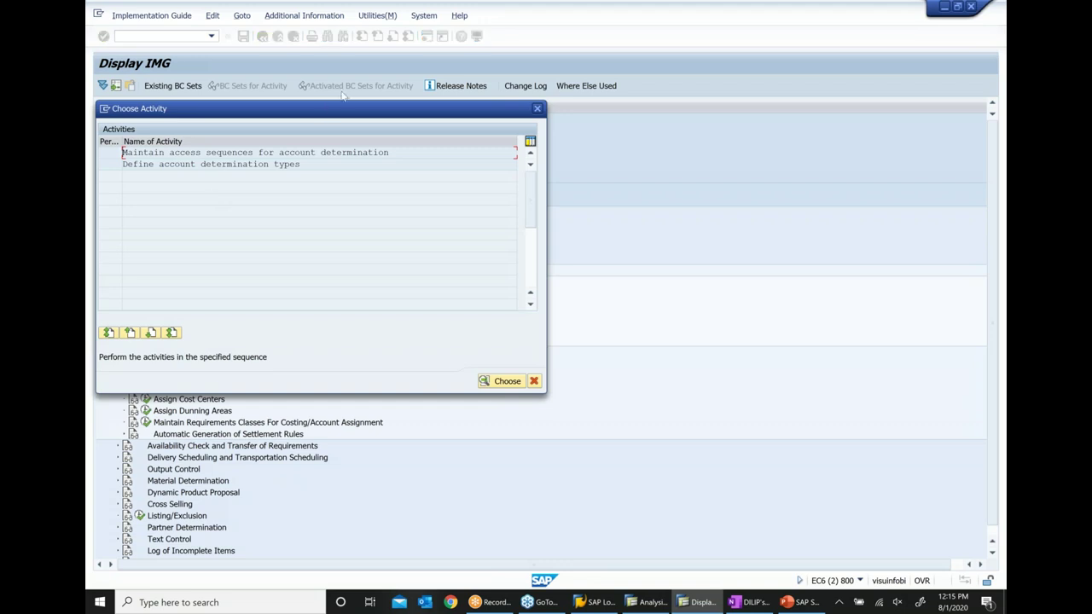
pyautogui.moveTo(388, 121); pyautogui.dragTo(453, 232)
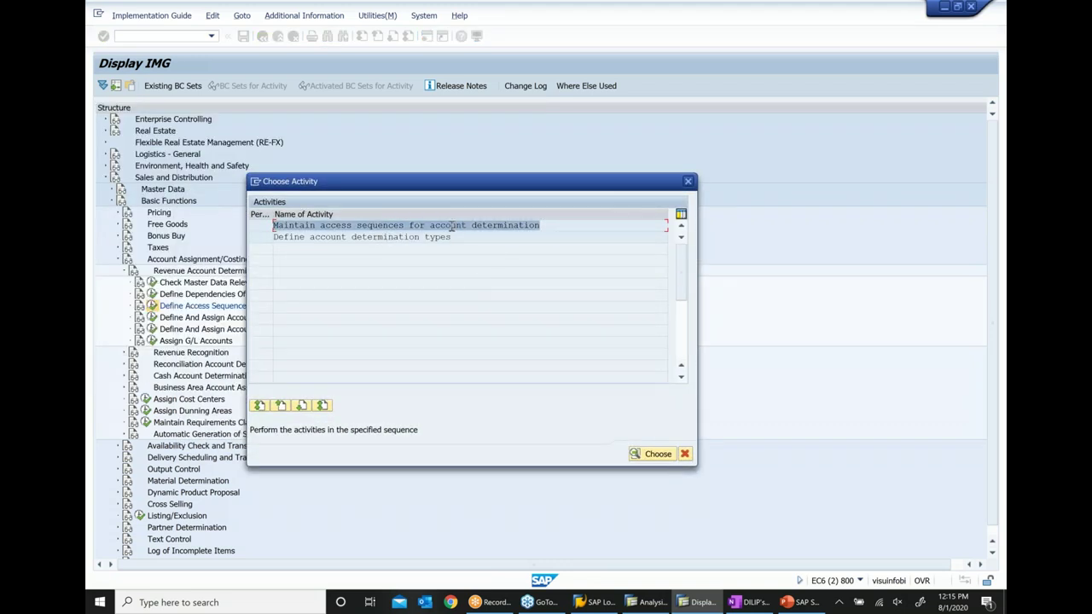
pyautogui.click(453, 232)
pyautogui.doubleClick(453, 227)
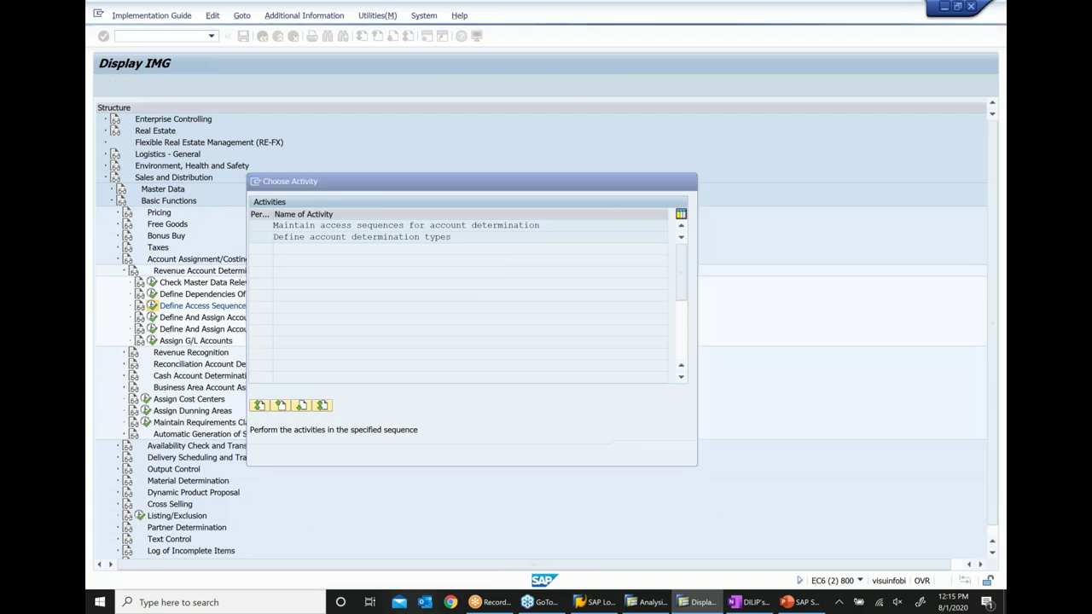
pyautogui.click(440, 332)
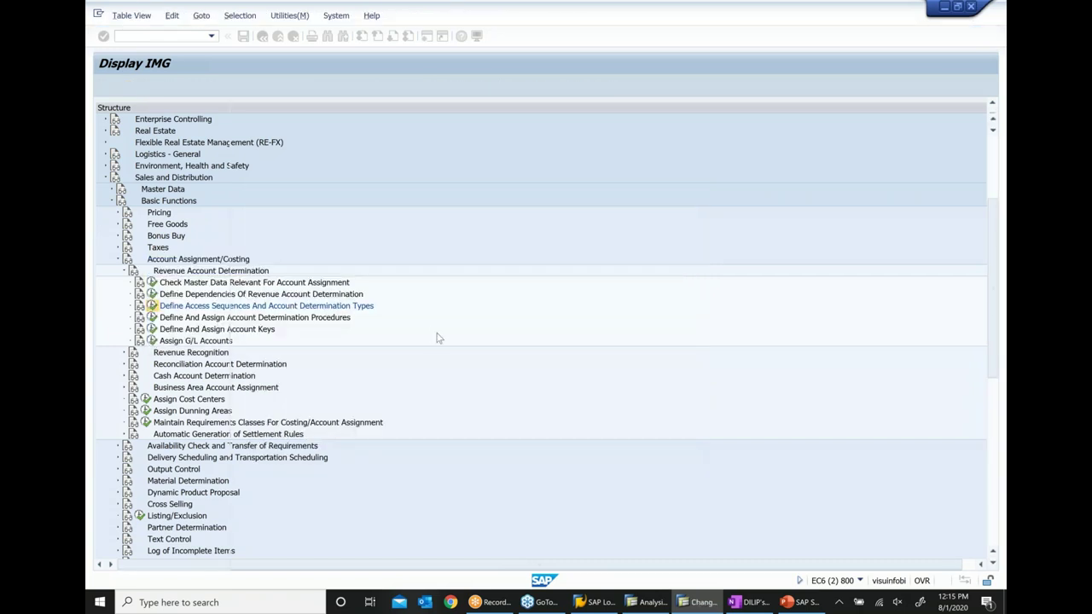
# Open the accesses of access sequence KOFI and compare access 10, Cust.Grp/MaterialGrp/AcctKey, with the PR00 access details in the analysis.
pyautogui.click(245, 179)
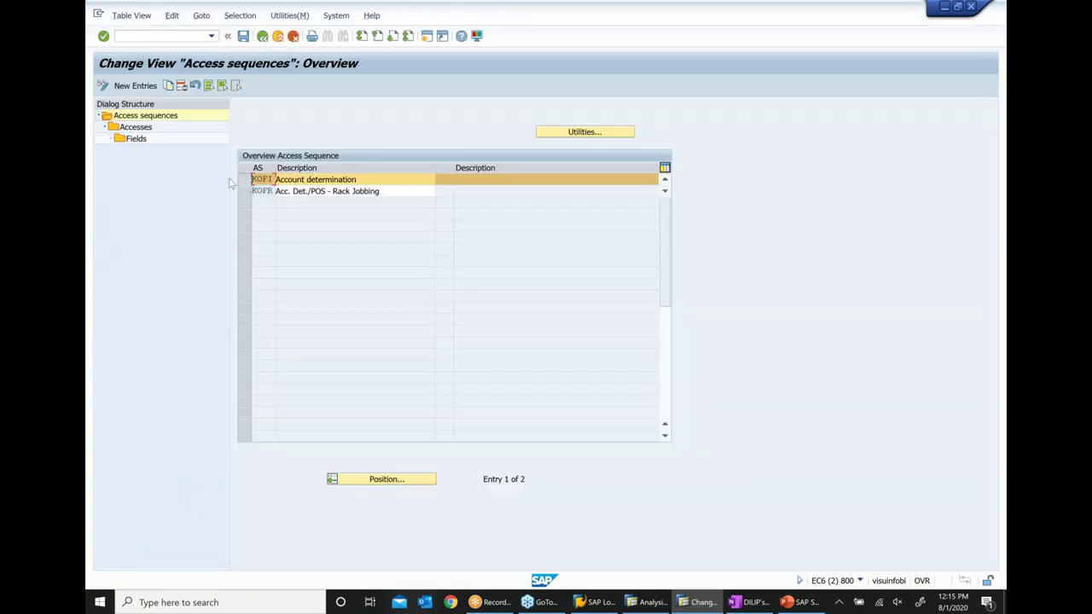
pyautogui.doubleClick(140, 128)
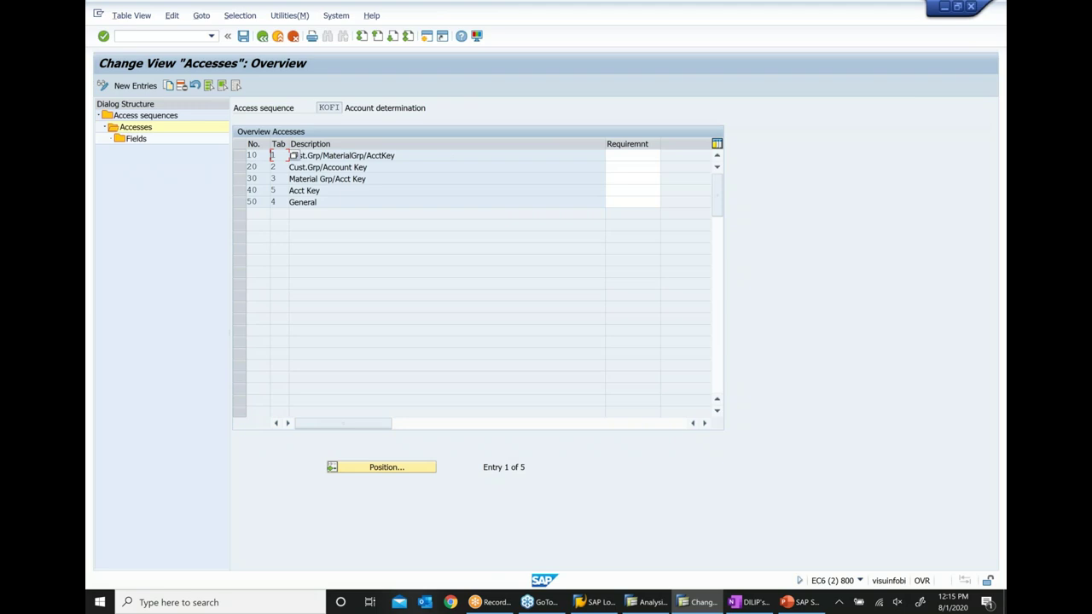
pyautogui.click(646, 602)
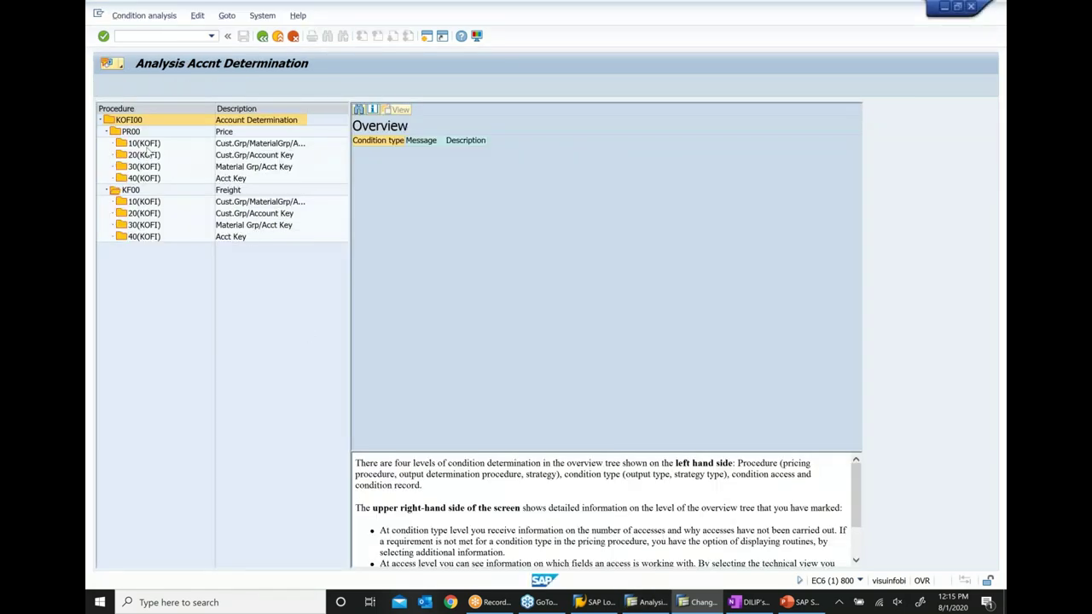
pyautogui.click(146, 143)
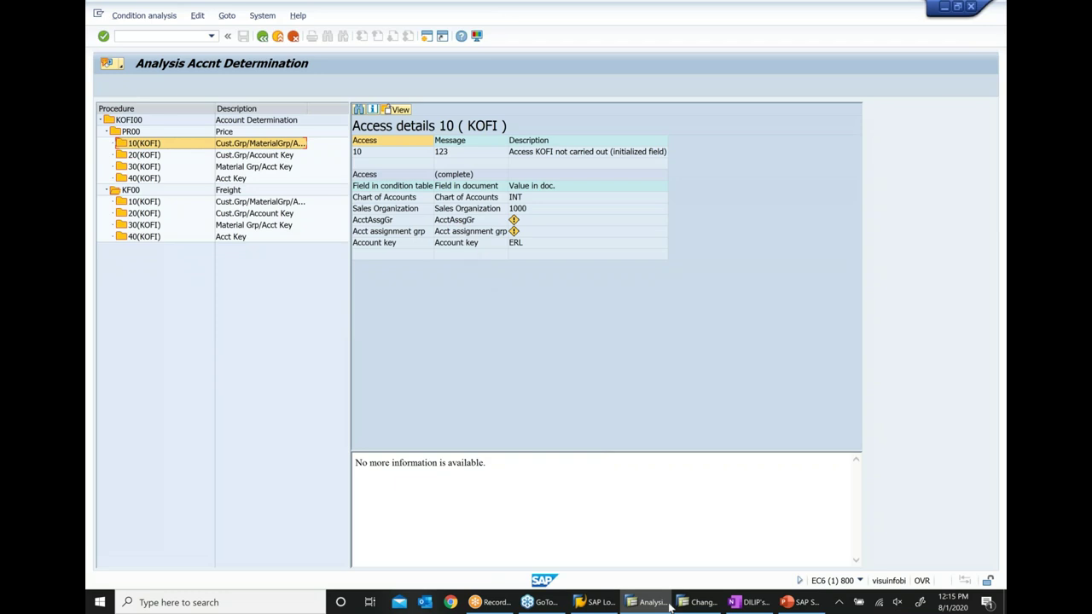
pyautogui.click(698, 602)
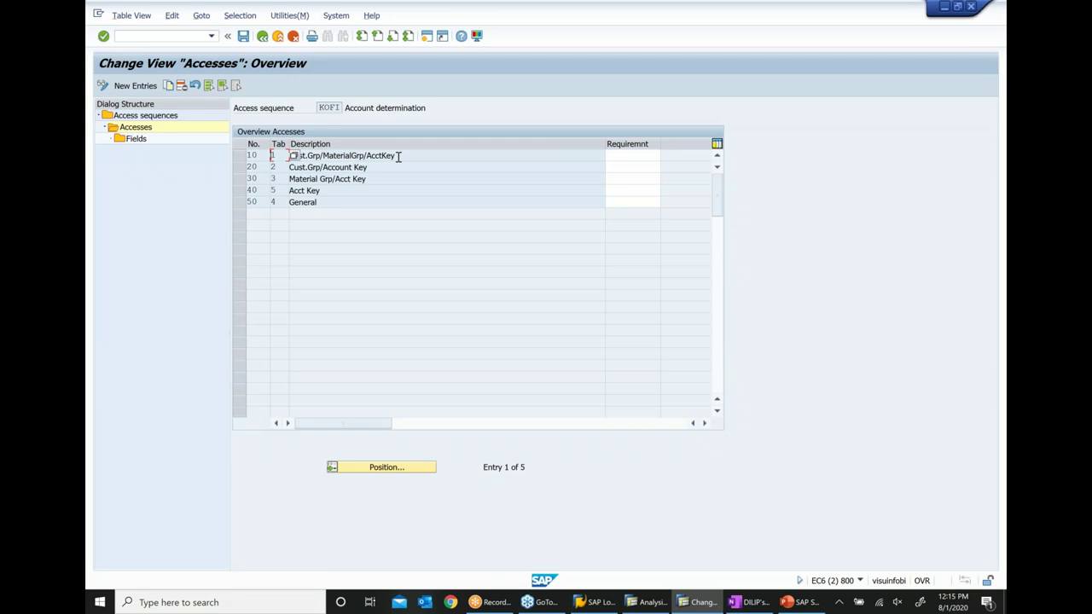
pyautogui.moveTo(397, 155); pyautogui.dragTo(226, 155)
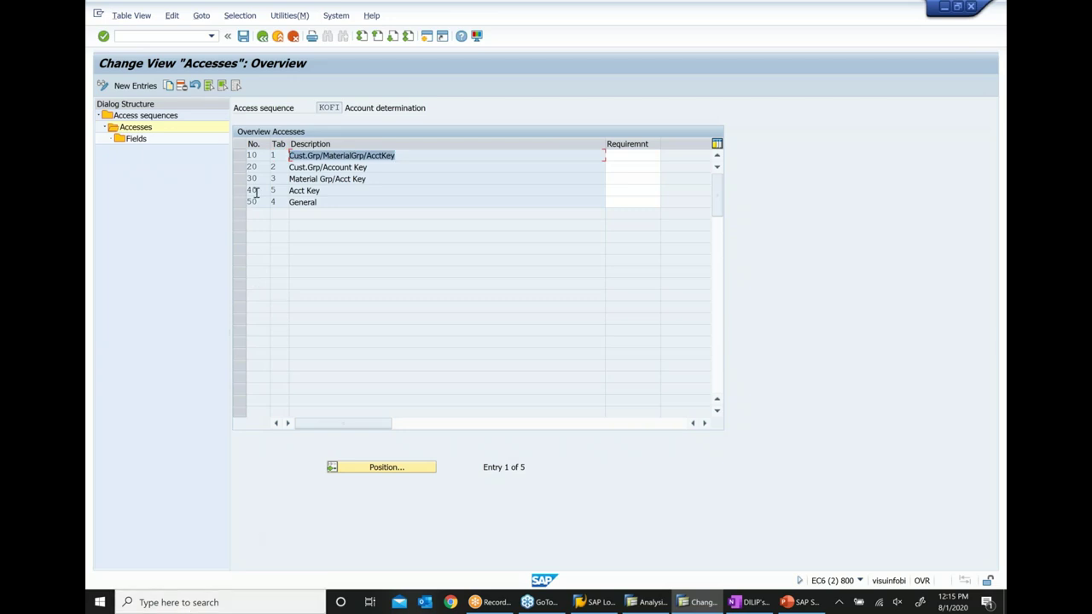
# Match the access sequence name KOFI against the accesses listed under PR00 in the account determination analysis.
pyautogui.click(649, 602)
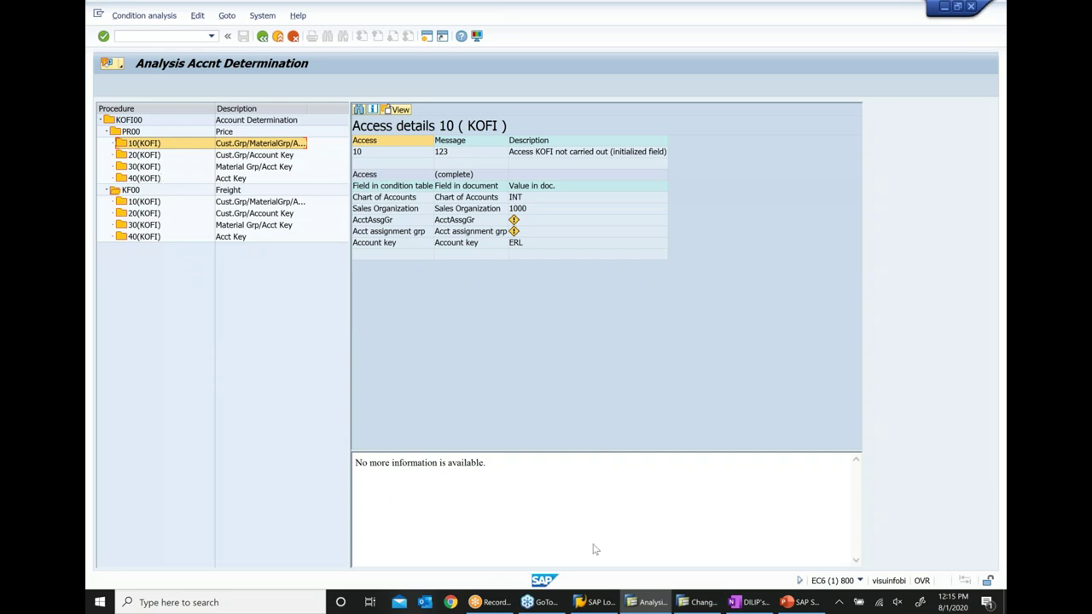
pyautogui.click(700, 602)
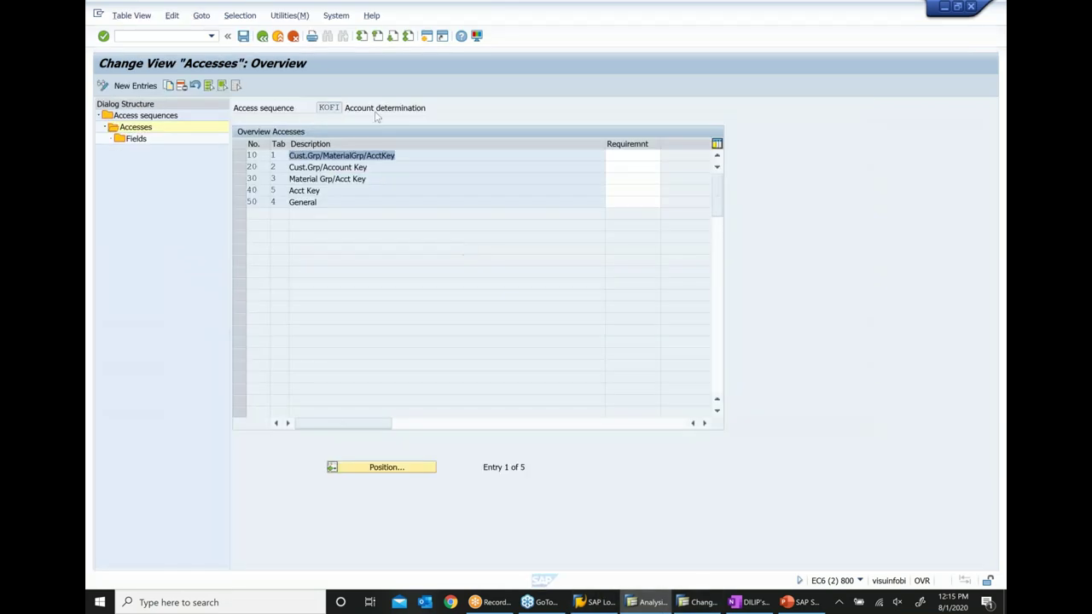
pyautogui.click(328, 108)
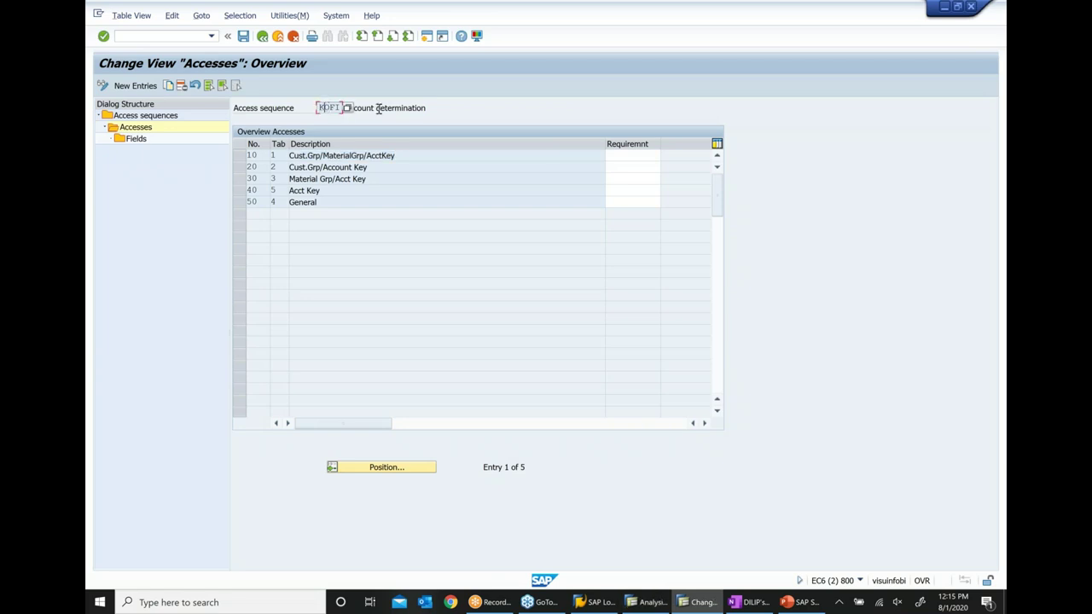
pyautogui.click(649, 602)
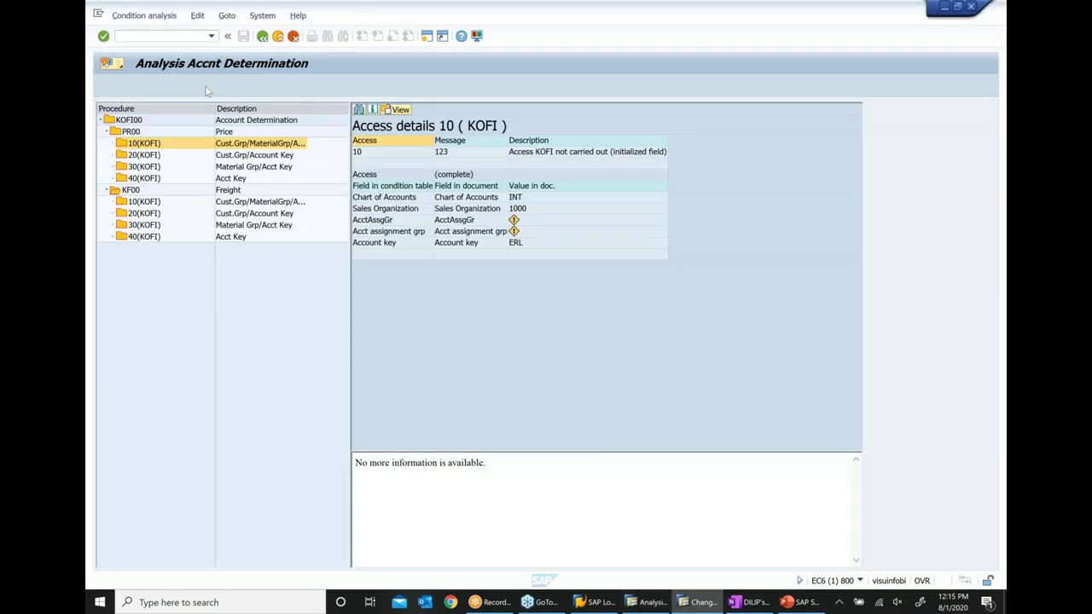
pyautogui.click(162, 146)
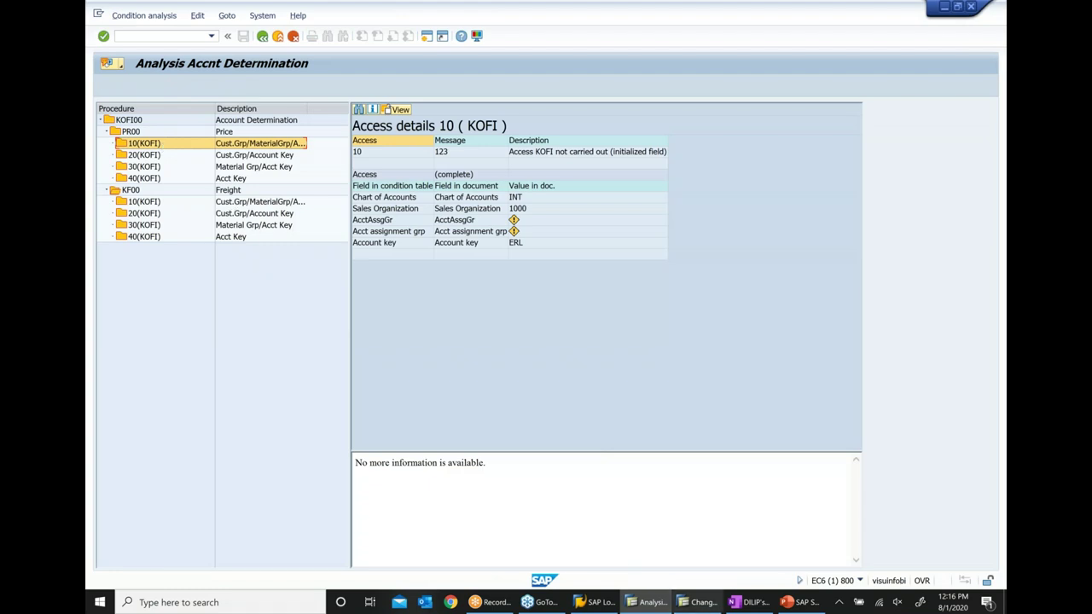
pyautogui.click(702, 603)
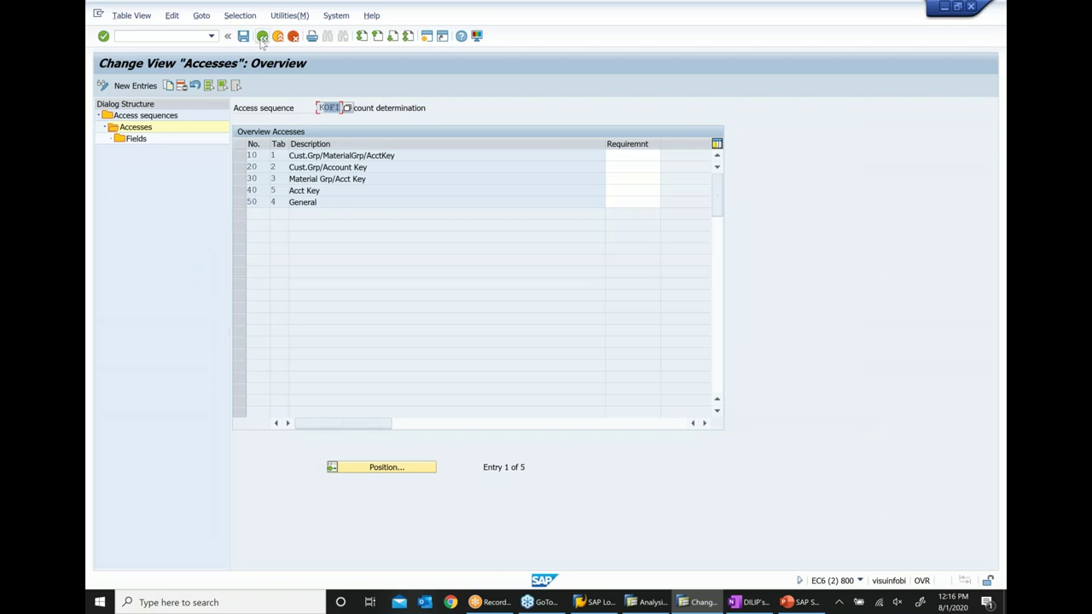
# Open the activity Define account determination types and check the access sequence assigned to condition type KOFI.
pyautogui.click(262, 40)
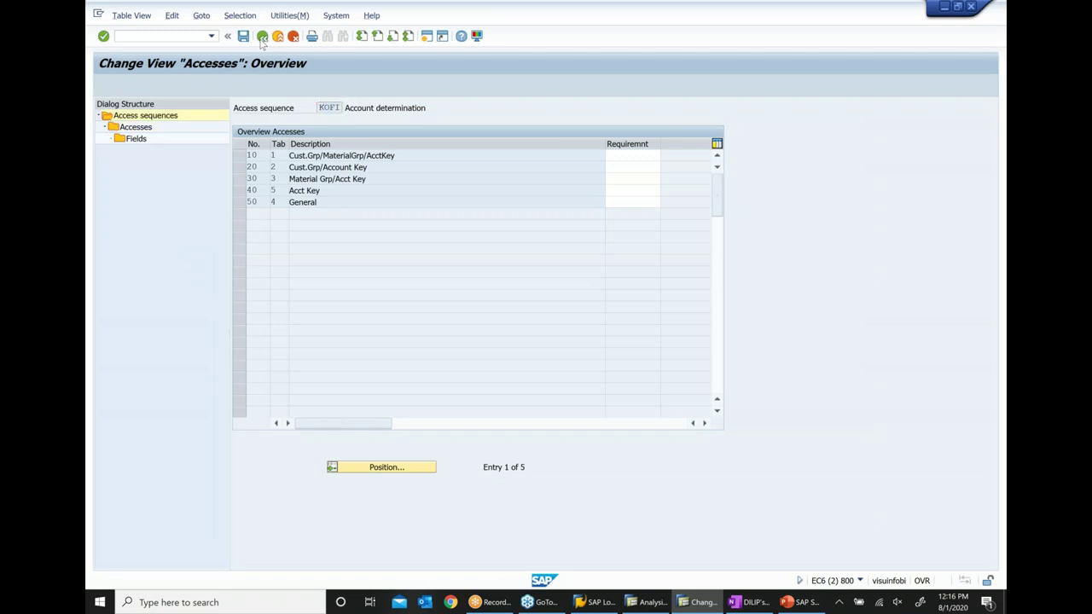
pyautogui.click(262, 37)
pyautogui.click(262, 38)
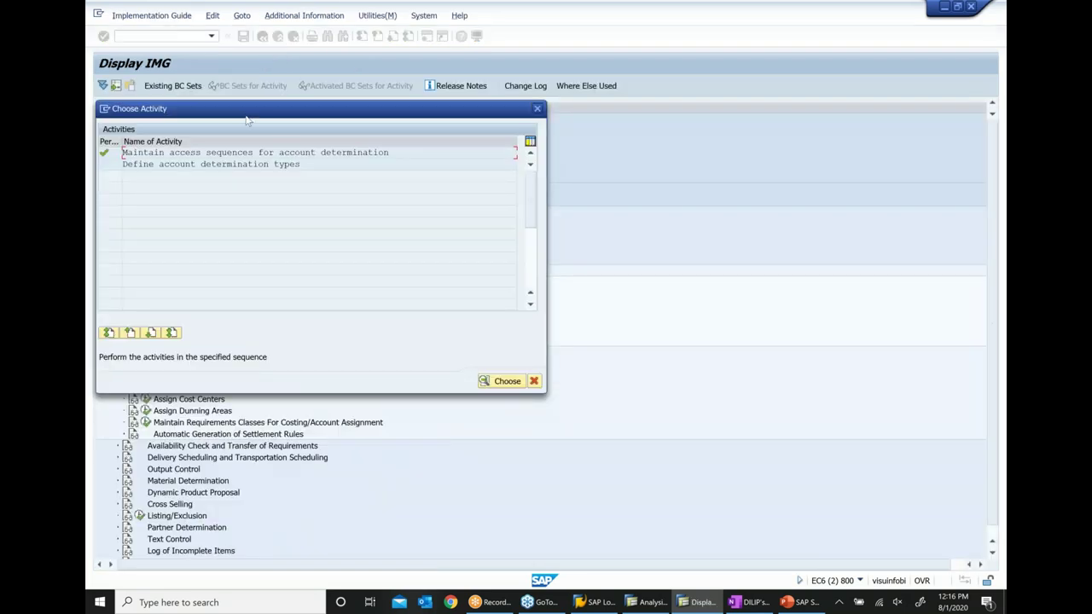
pyautogui.click(372, 236)
pyautogui.doubleClick(371, 235)
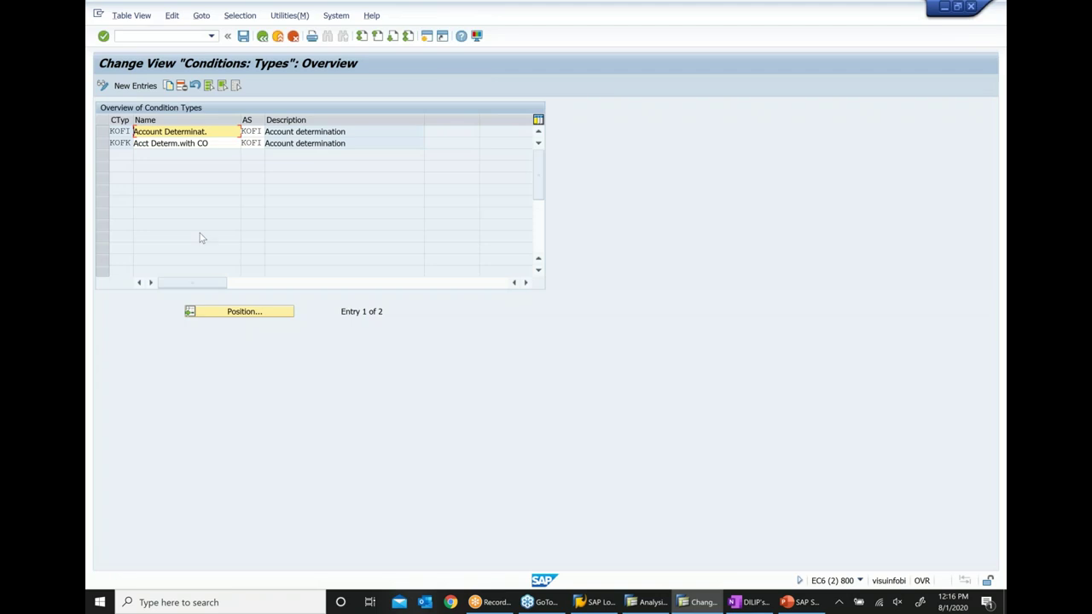
pyautogui.click(102, 131)
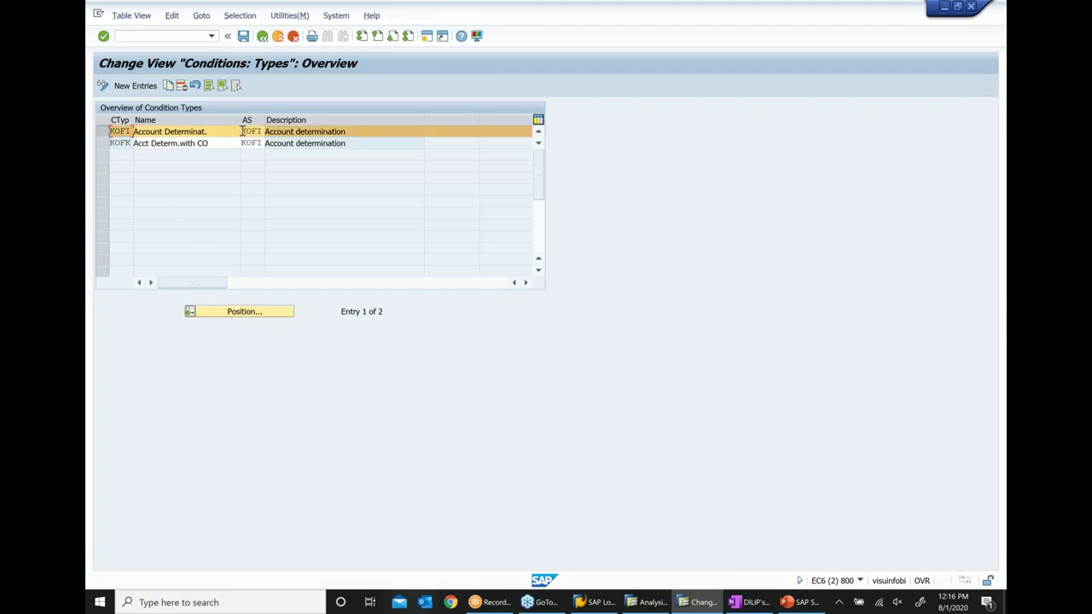
pyautogui.moveTo(261, 131); pyautogui.dragTo(229, 132)
# Leave the account determination types activity and switch to the SD/CRM class notes in OneNote.
pyautogui.click(260, 39)
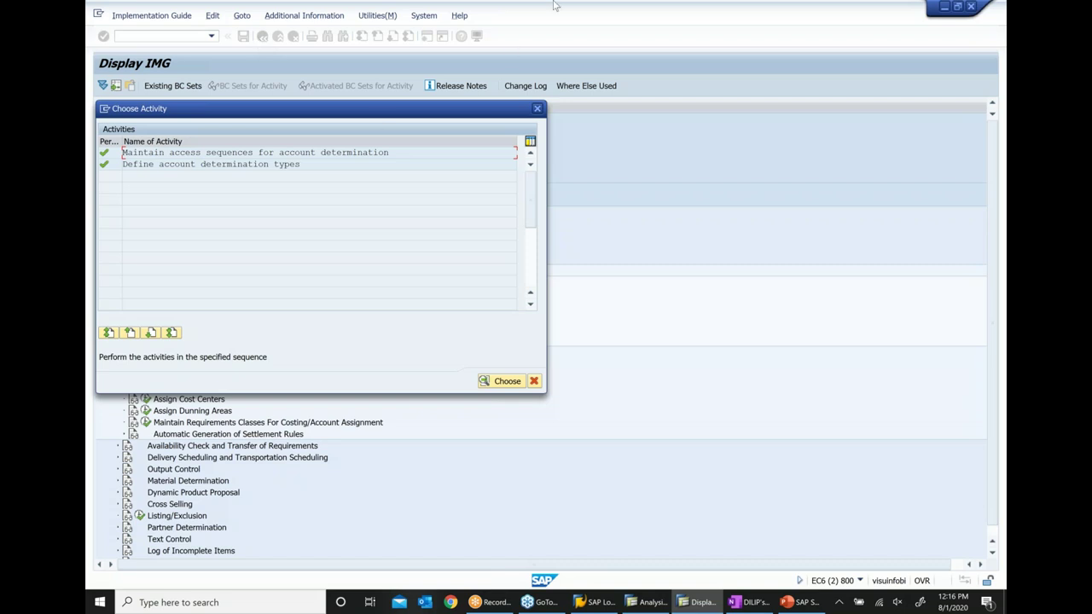
pyautogui.click(537, 109)
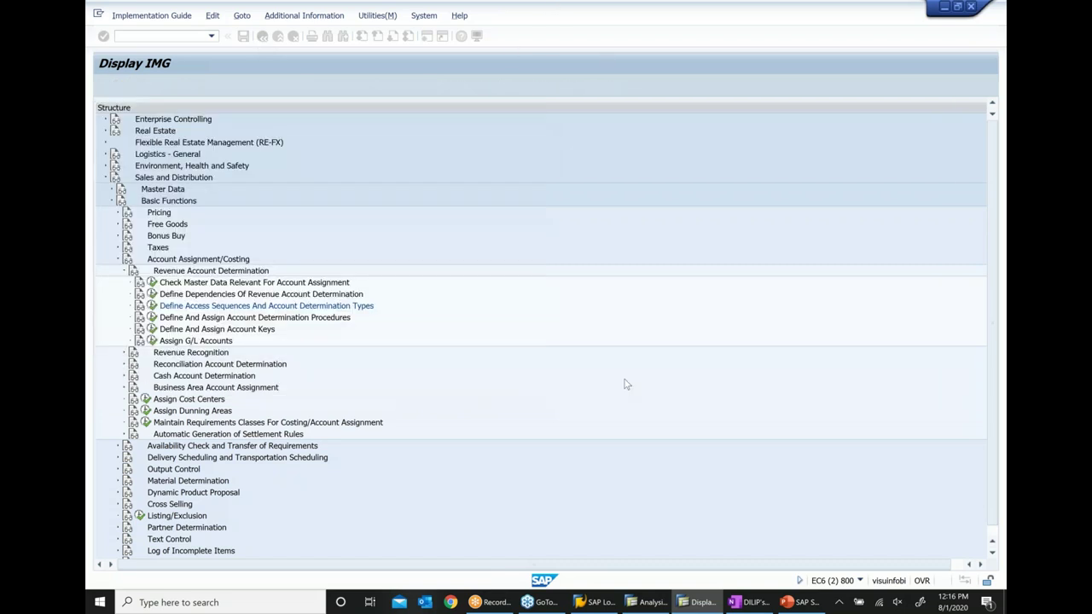
pyautogui.click(744, 604)
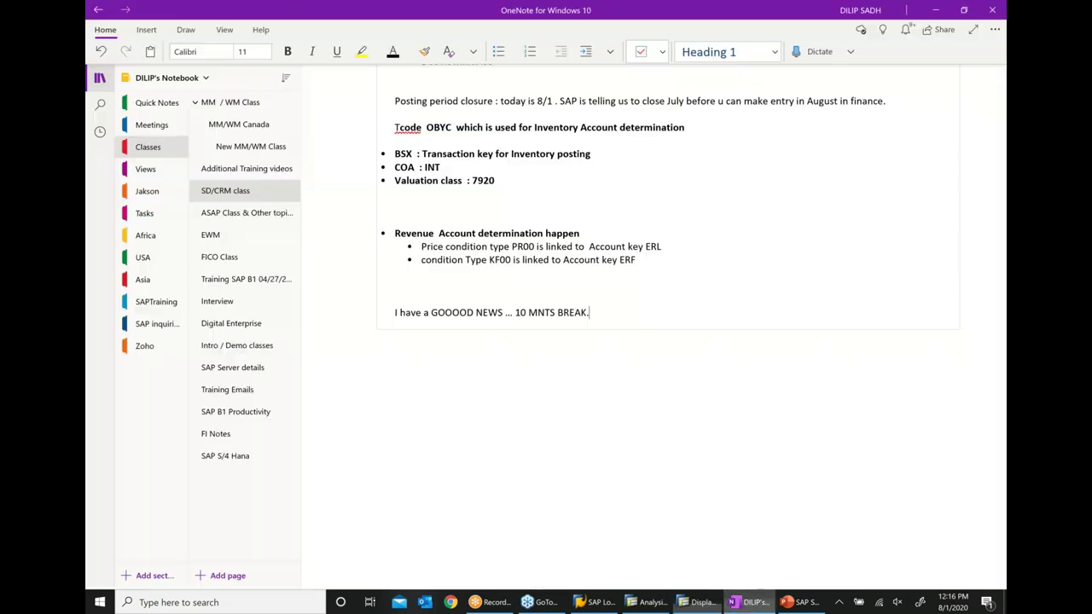
# Switch from the class notes to the SAP implementation guide and open the revenue account determination activity Assign G/L Accounts.
pyautogui.click(649, 604)
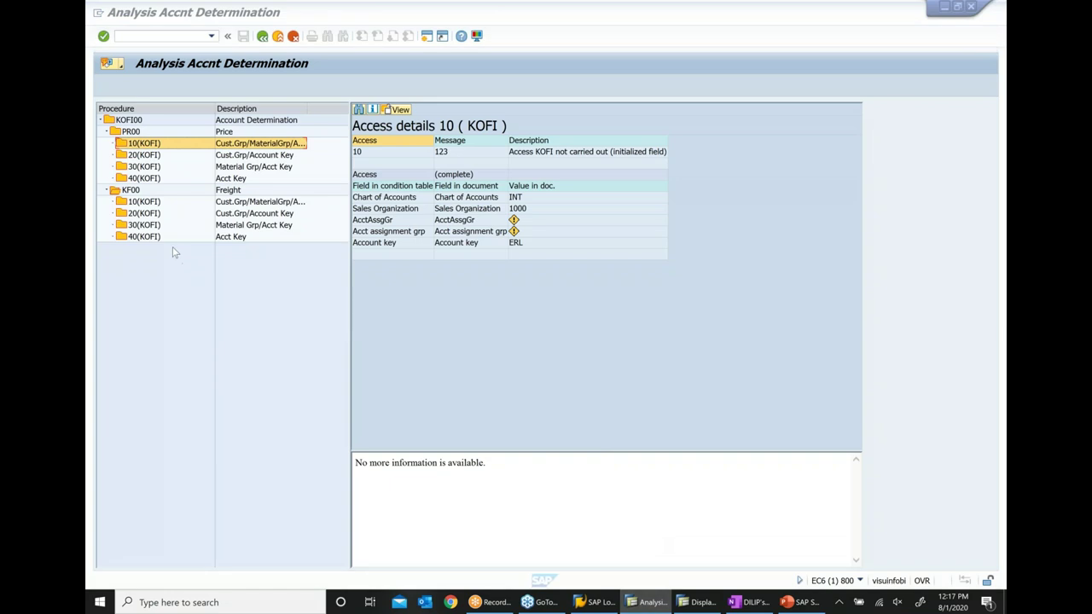
pyautogui.hotkey('alt', 'Tab')
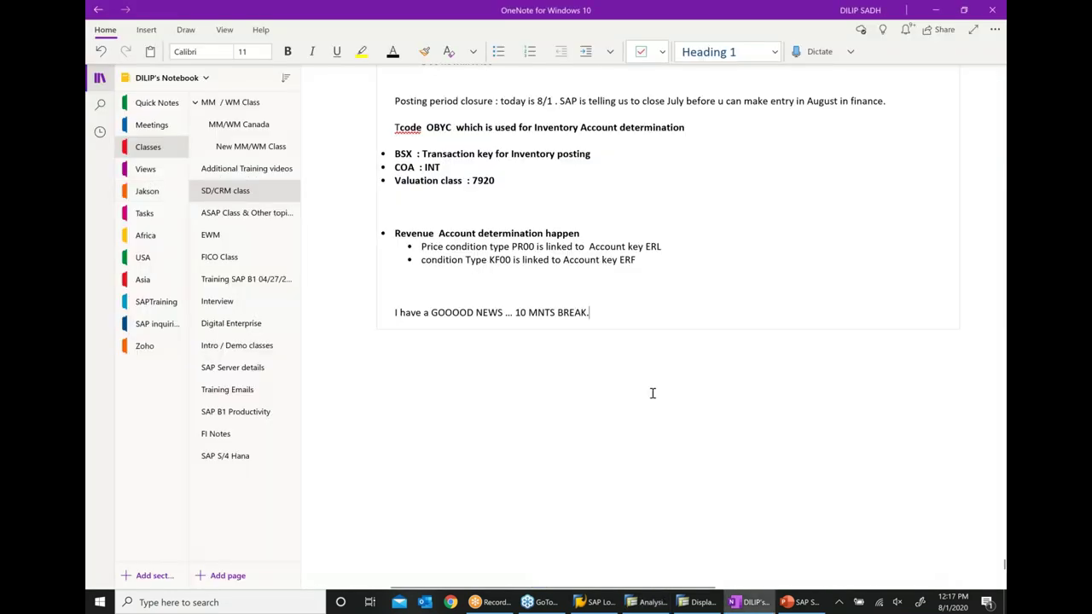
pyautogui.click(703, 602)
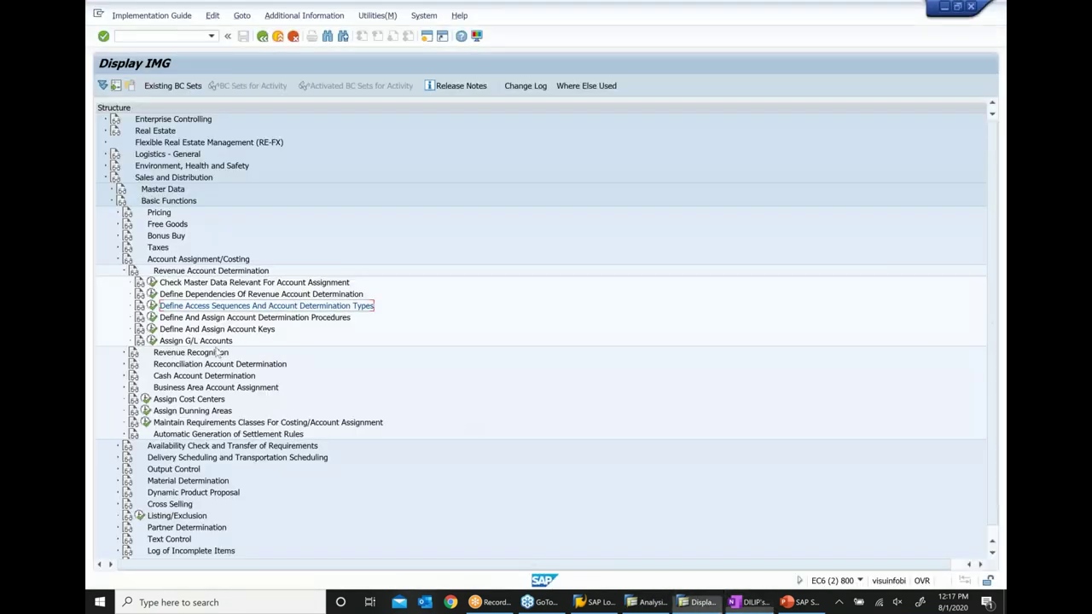
pyautogui.click(170, 341)
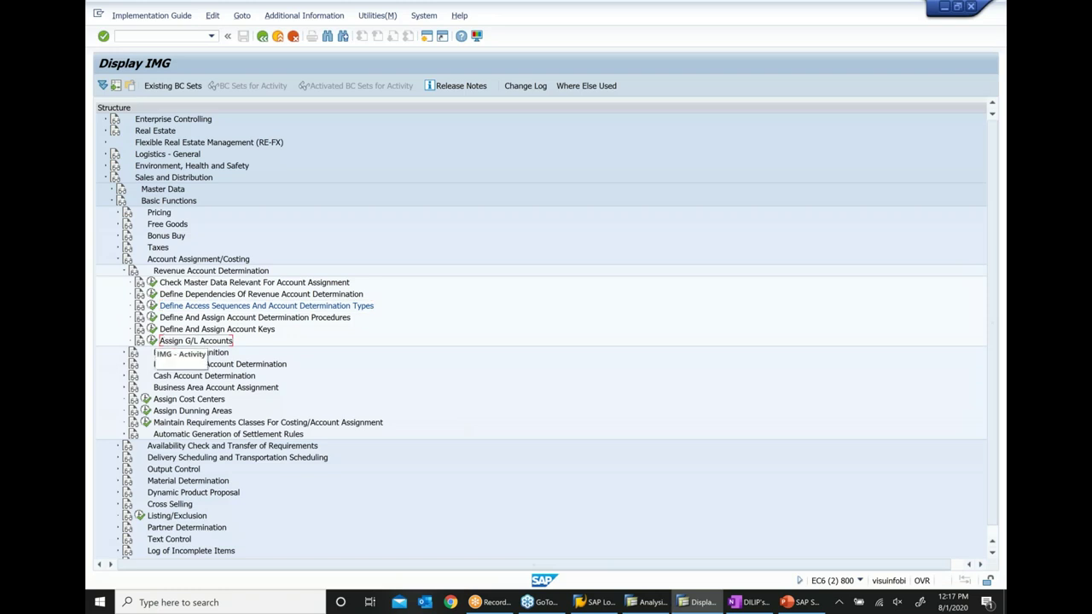
pyautogui.click(152, 341)
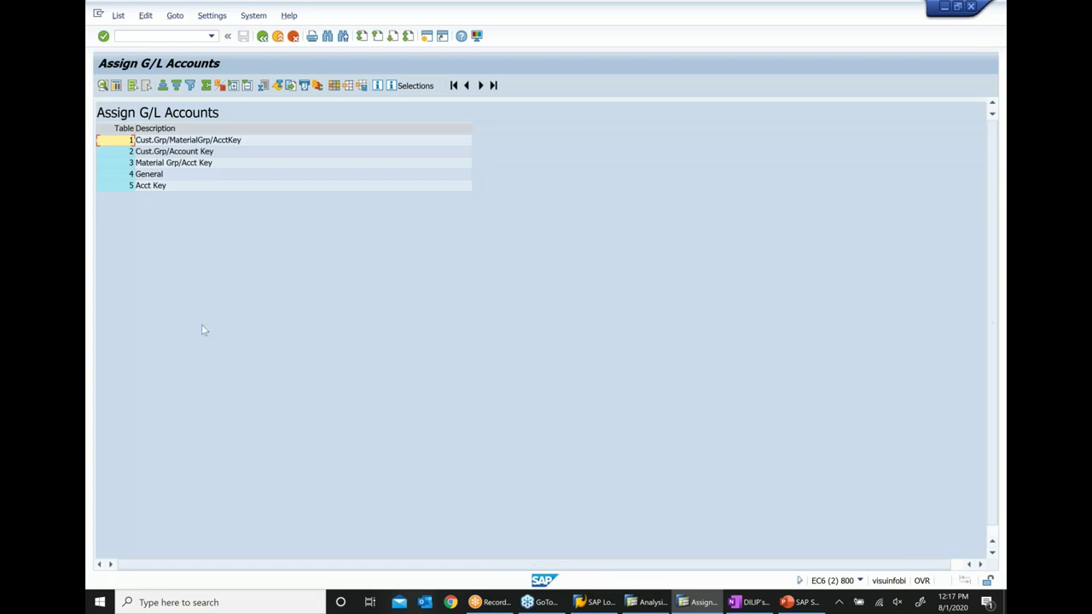
# Compare tables 2 to 4 of the G/L account assignment with the accesses under PR00, displaying the details of access 40.
pyautogui.click(150, 151)
pyautogui.click(157, 162)
pyautogui.click(160, 174)
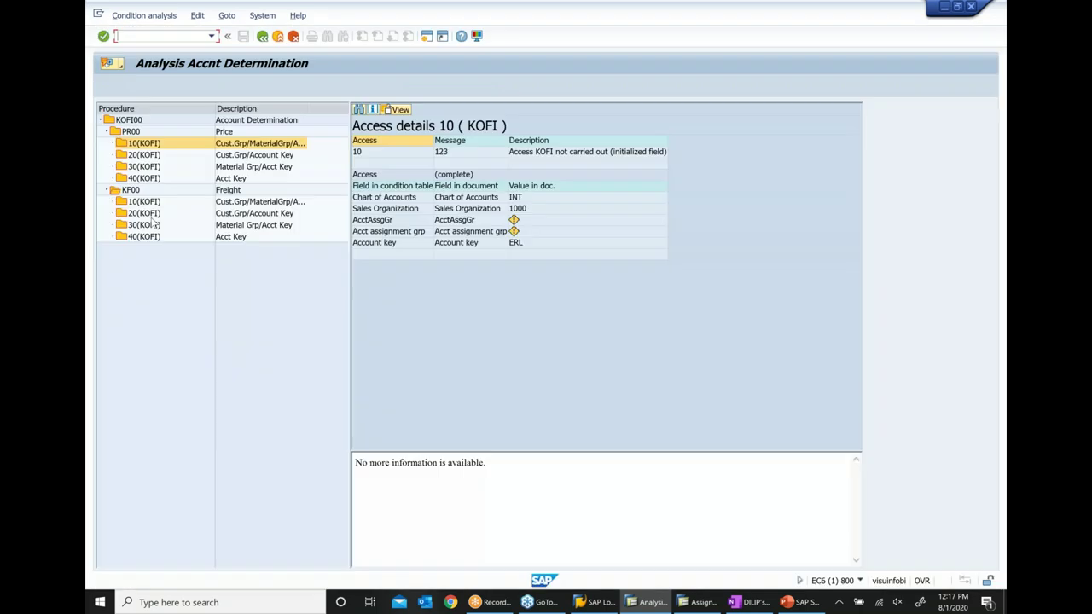
pyautogui.click(147, 179)
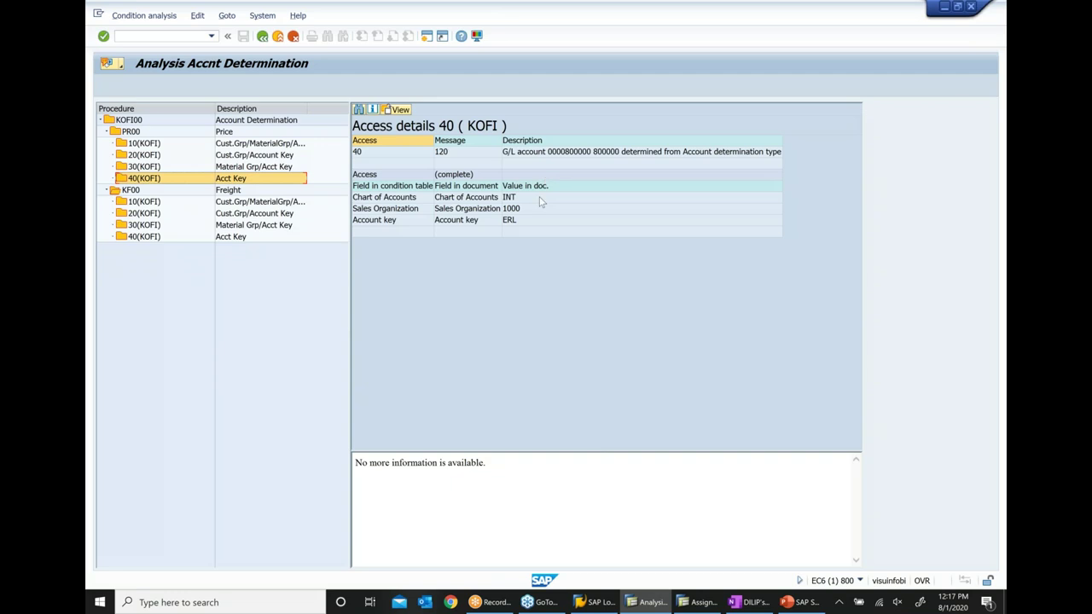
pyautogui.click(698, 602)
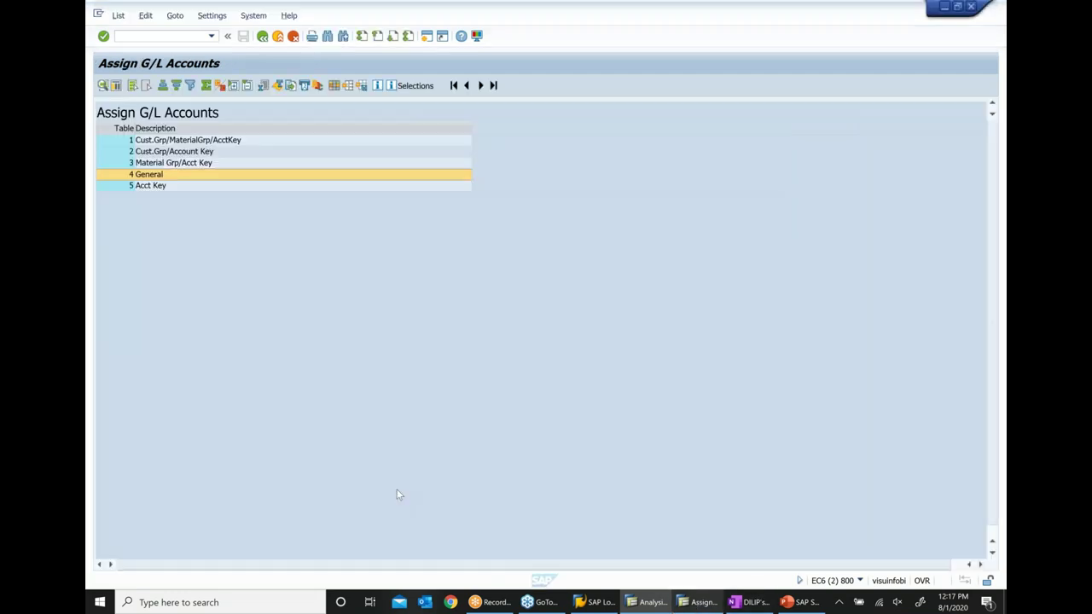
# Open table 4, General, and check the chart of accounts, sales organization and account key of PR00 access 40 in the analysis.
pyautogui.doubleClick(161, 176)
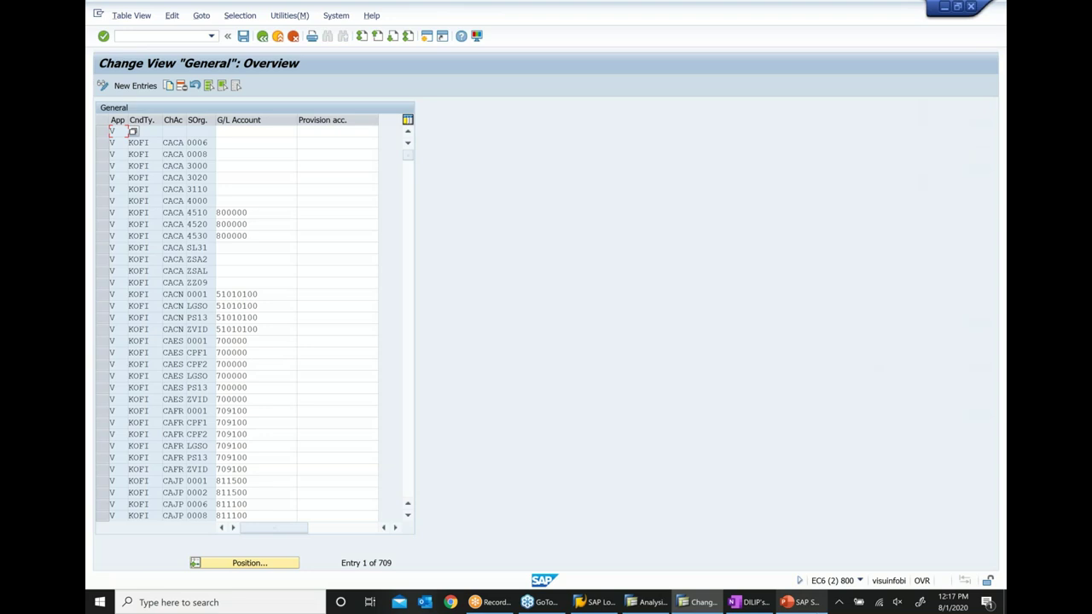
pyautogui.moveTo(802, 603)
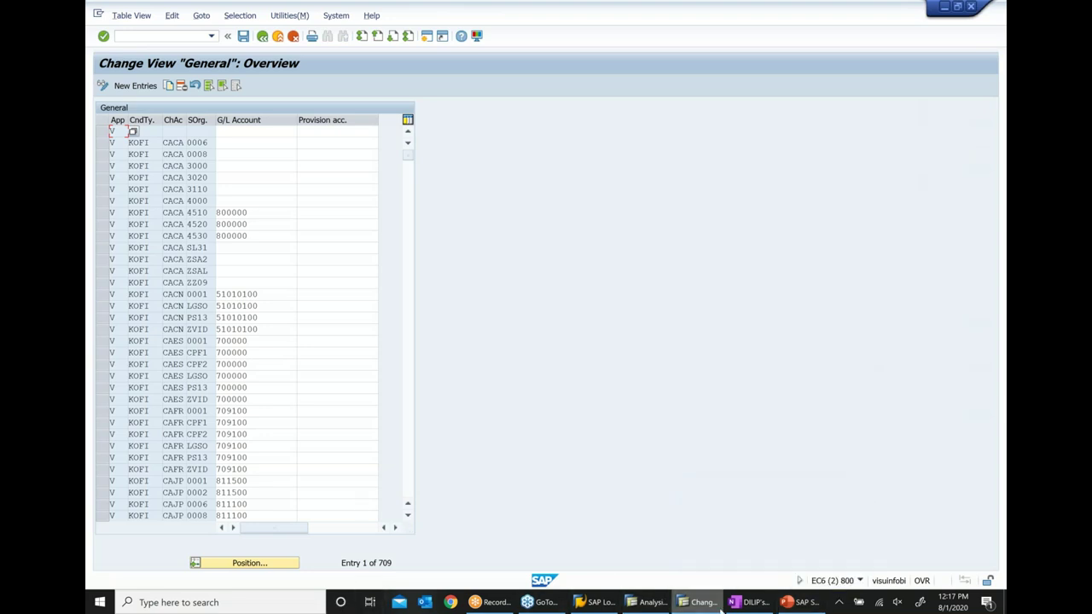
pyautogui.click(653, 603)
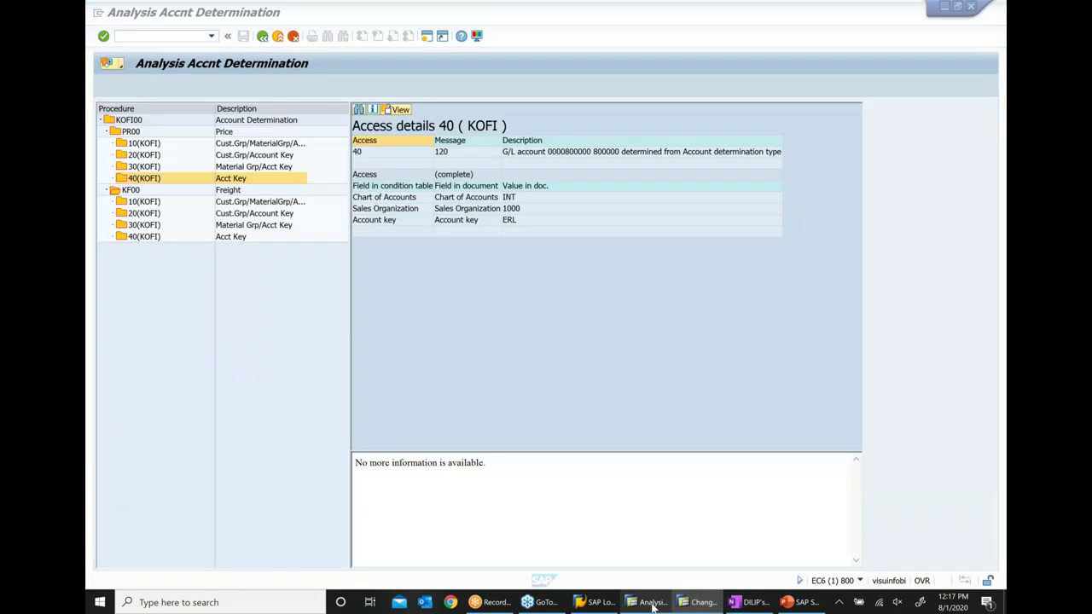
pyautogui.click(517, 200)
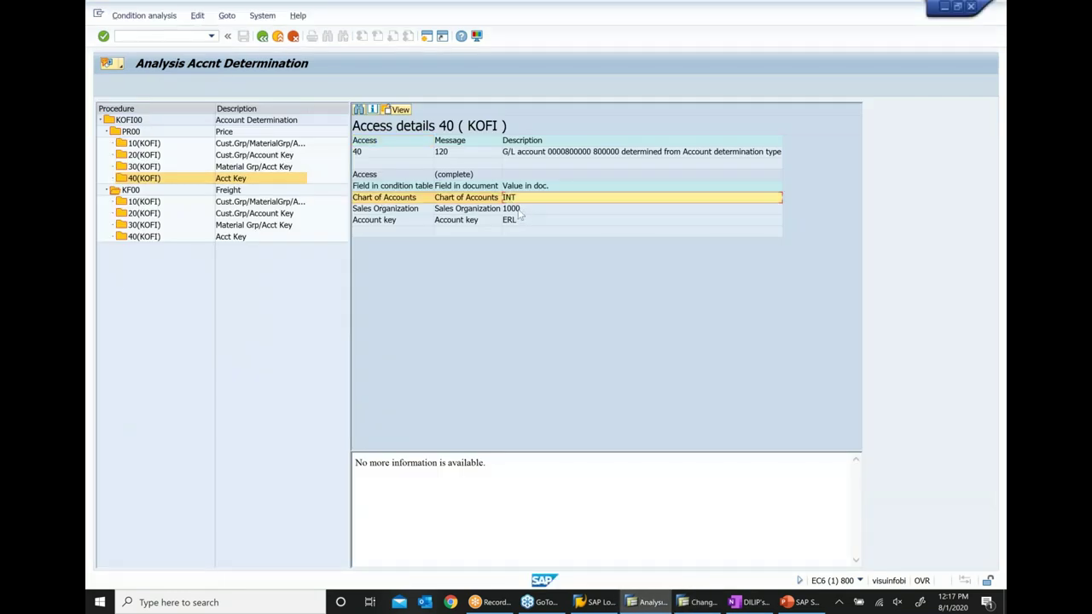
pyautogui.click(517, 211)
pyautogui.click(514, 221)
pyautogui.click(698, 603)
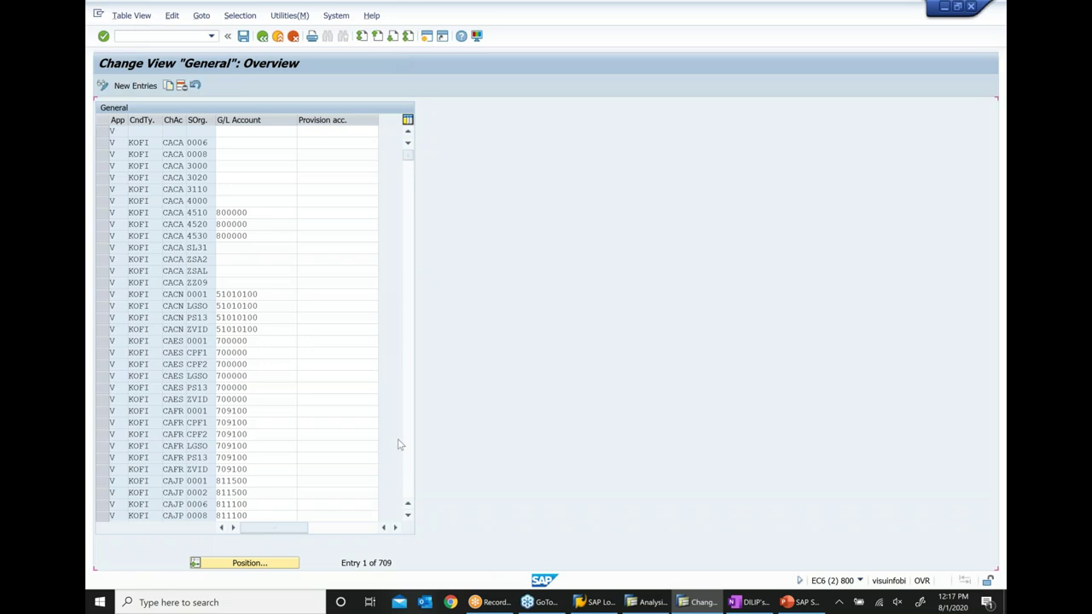
# Find the General entry for chart of accounts INT and sales organization 1000, and check its G/L account.
pyautogui.scroll(-3, 398, 445)
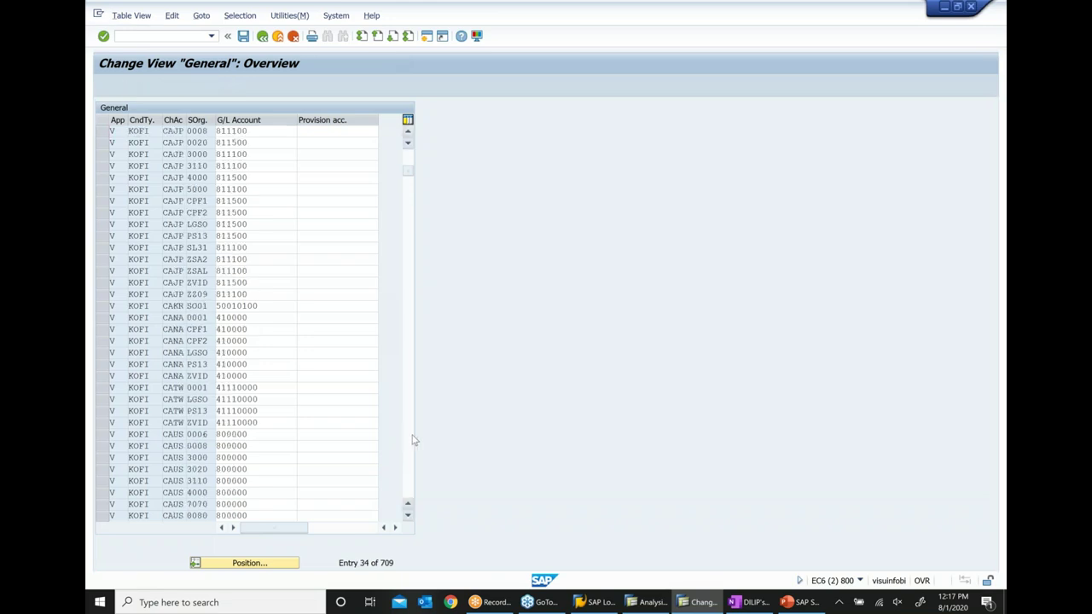
pyautogui.scroll(-3, 412, 440)
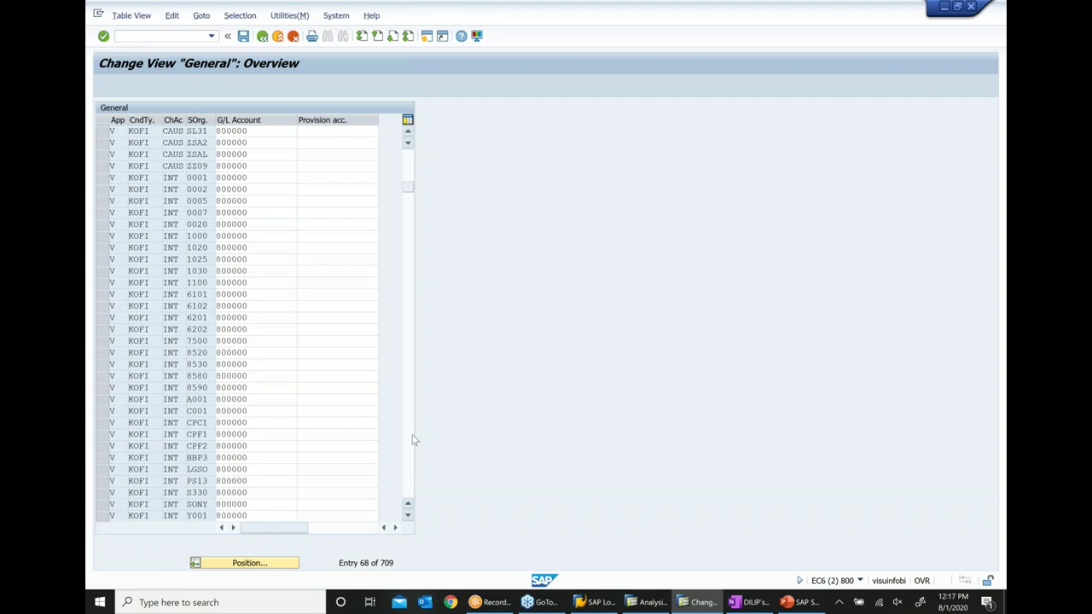
pyautogui.scroll(-3, 286, 365)
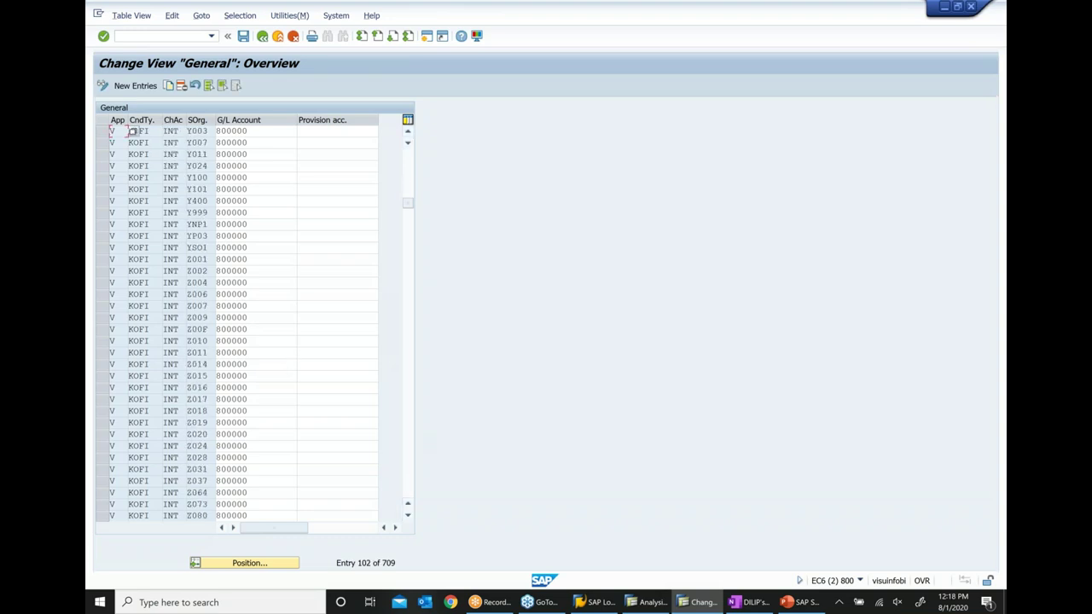
pyautogui.scroll(1, 419, 171)
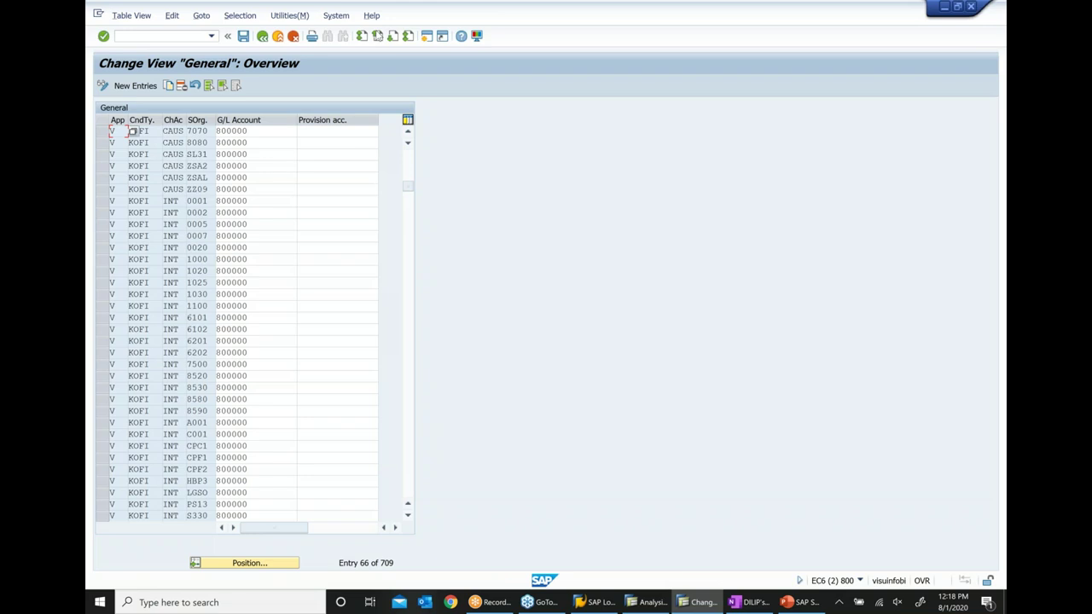
pyautogui.click(100, 259)
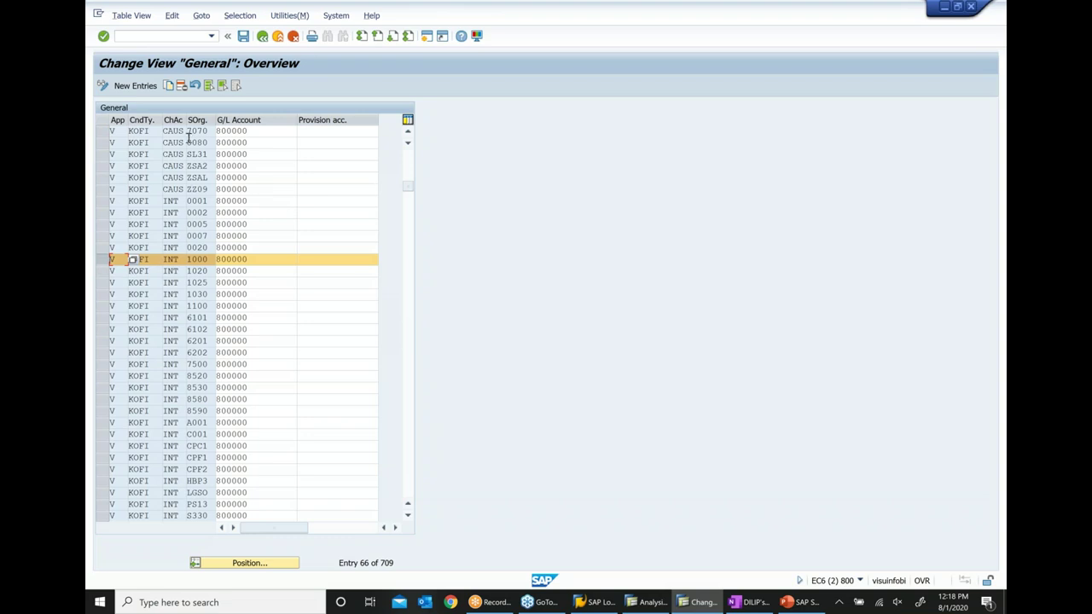
pyautogui.doubleClick(175, 259)
pyautogui.press('Tab')
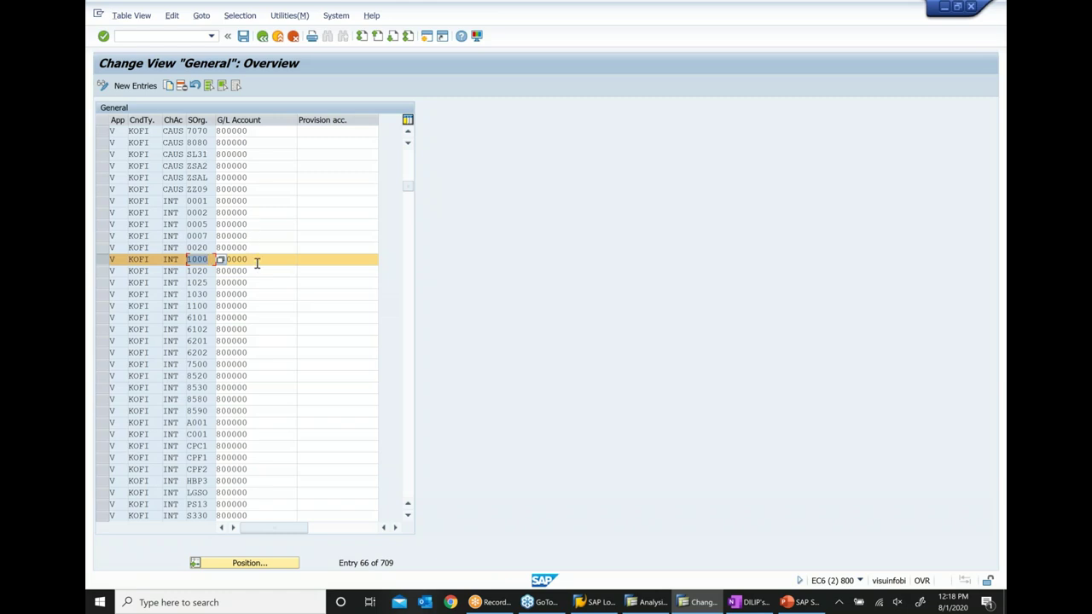
pyautogui.press('Tab')
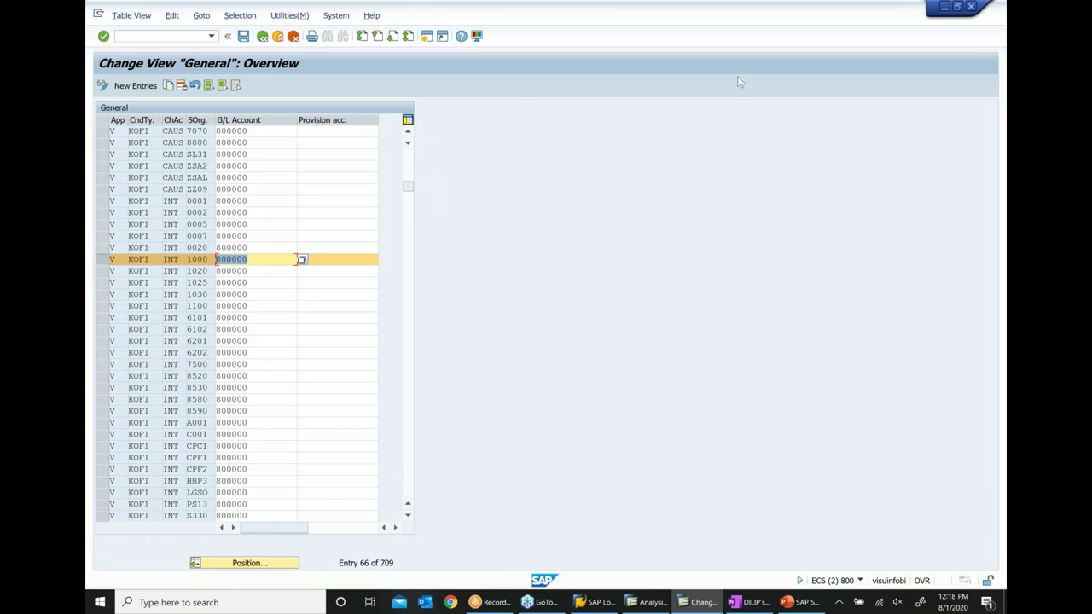
# Open table 5, Acct Key, and position the list at application V, condition type KOFI, chart of accounts INT, sales organization 1000, account key ERL.
pyautogui.click(262, 36)
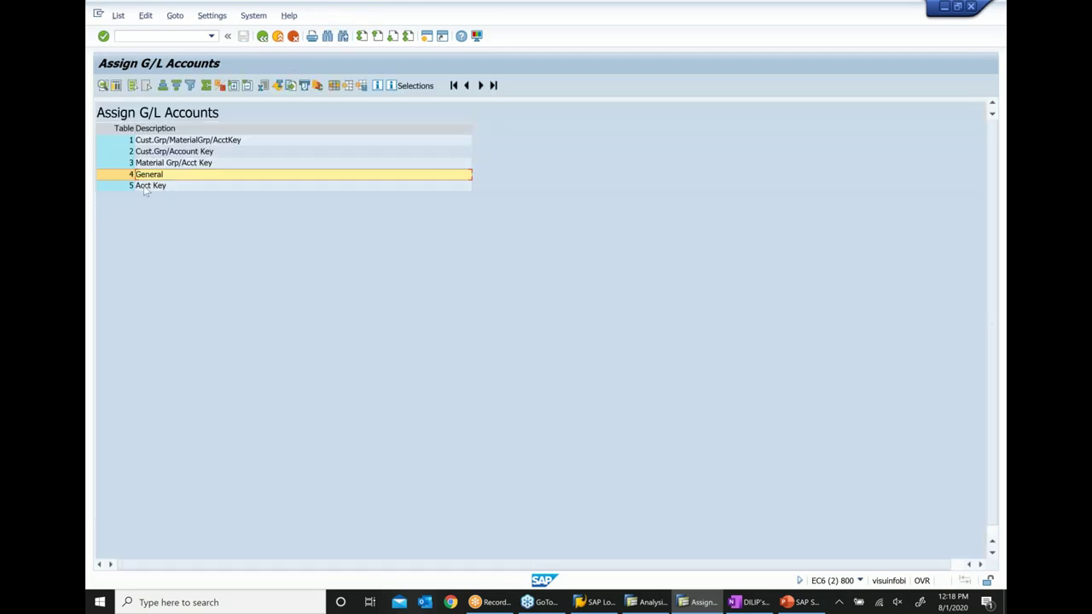
pyautogui.doubleClick(148, 186)
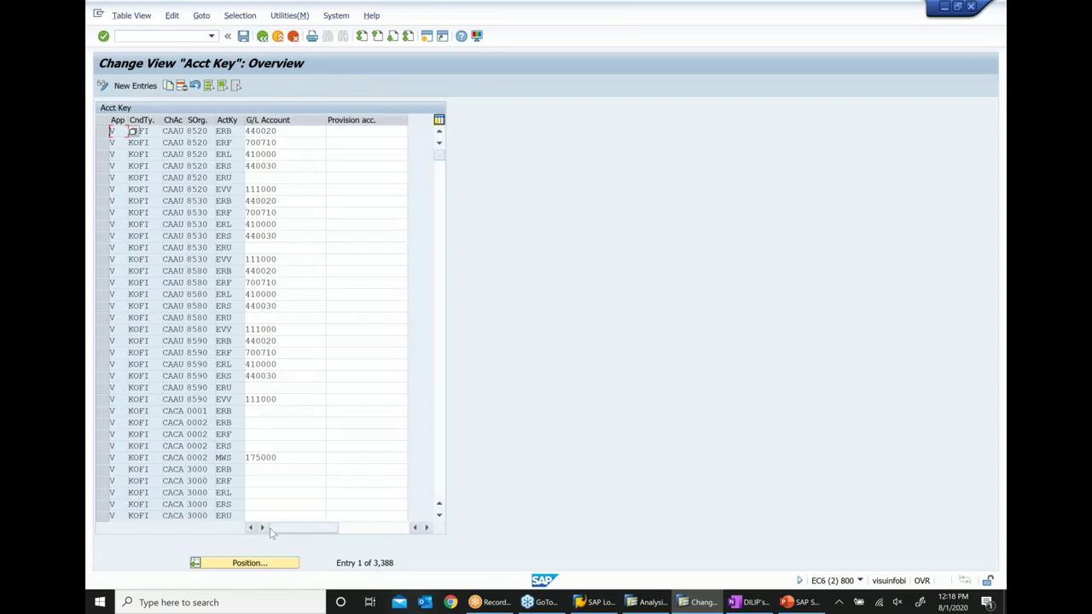
pyautogui.click(271, 564)
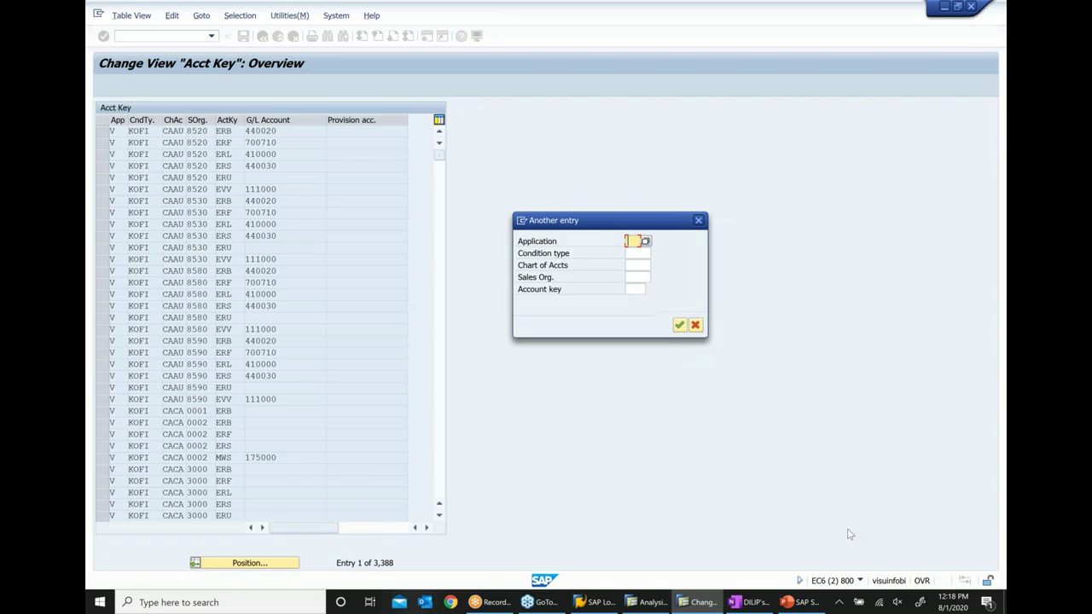
pyautogui.write('V')
pyautogui.press('Tab')
pyautogui.write('KO')
pyautogui.write('FI')
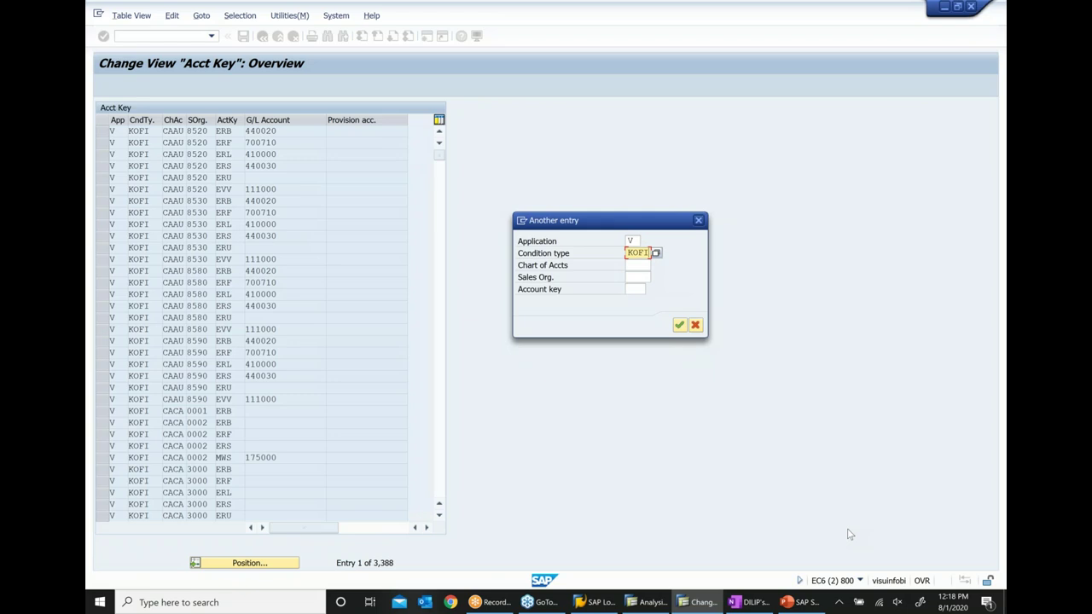
pyautogui.press('Tab')
pyautogui.write('INT')
pyautogui.press('Tab')
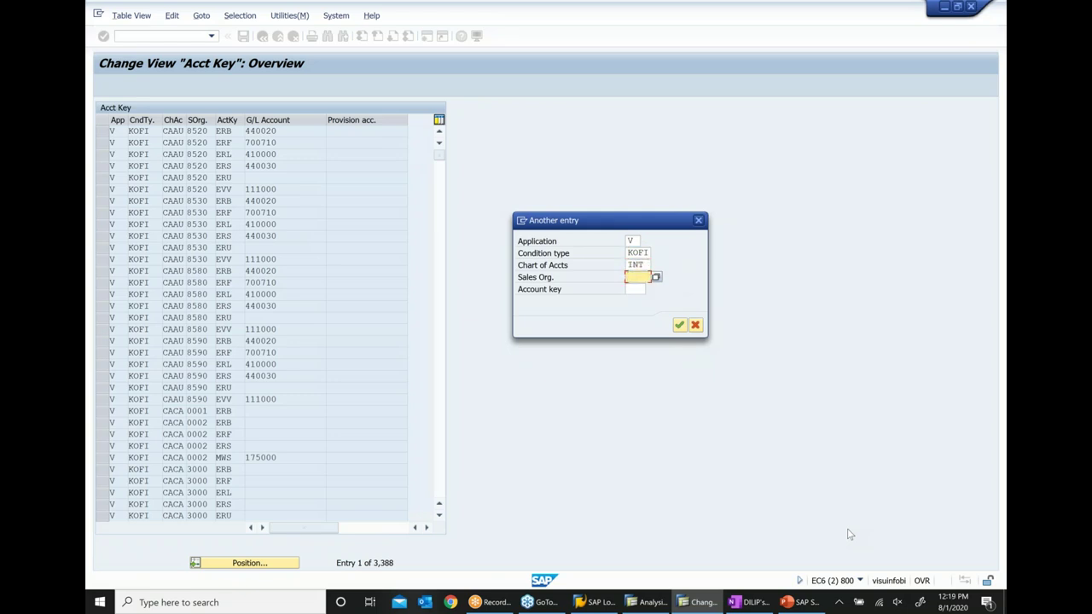
pyautogui.write('1000')
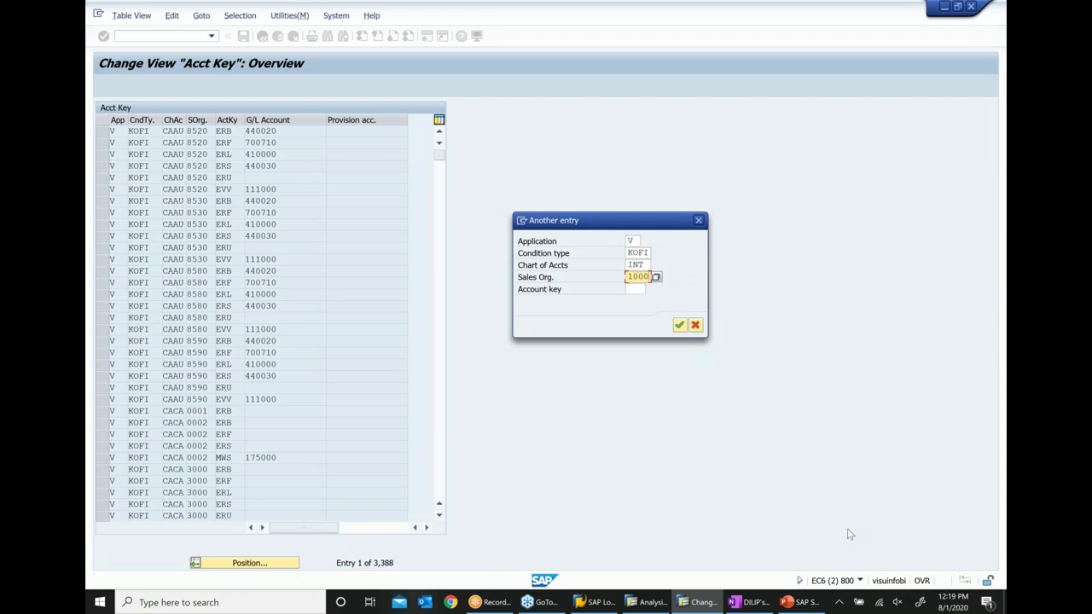
pyautogui.press('Tab')
pyautogui.write('ERL')
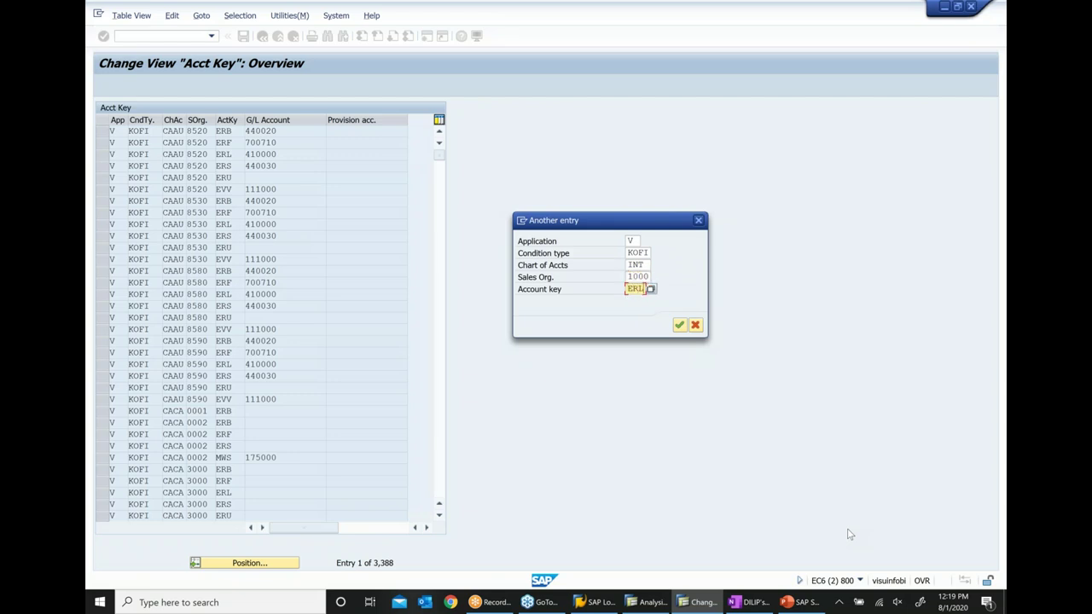
pyautogui.press('Return')
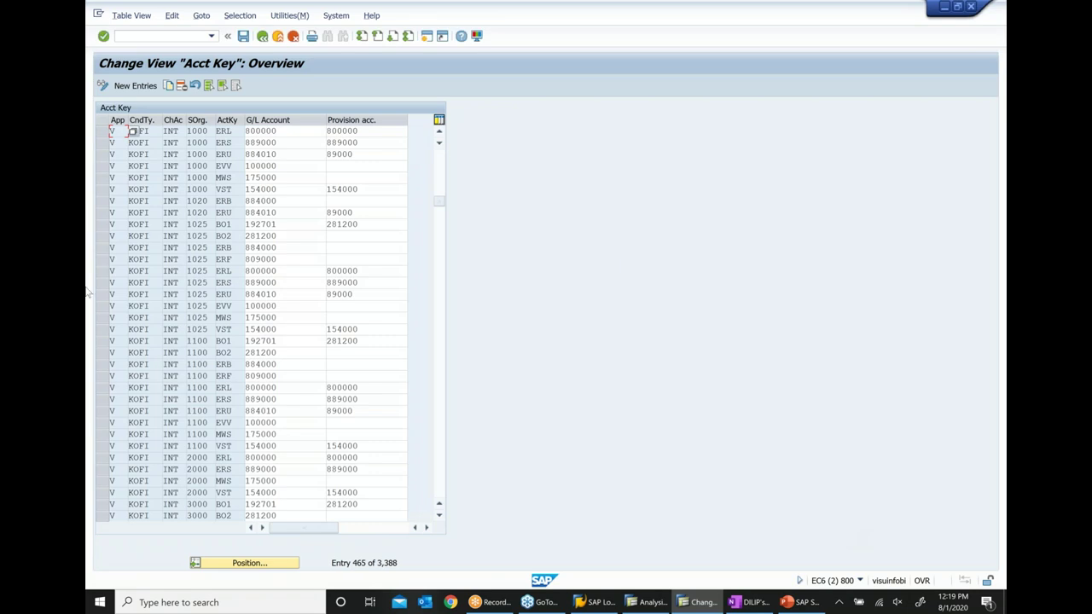
# Select the ERL entry for sales organization 1000 and compare its G/L account with PR00 access 40 in the analysis.
pyautogui.click(102, 132)
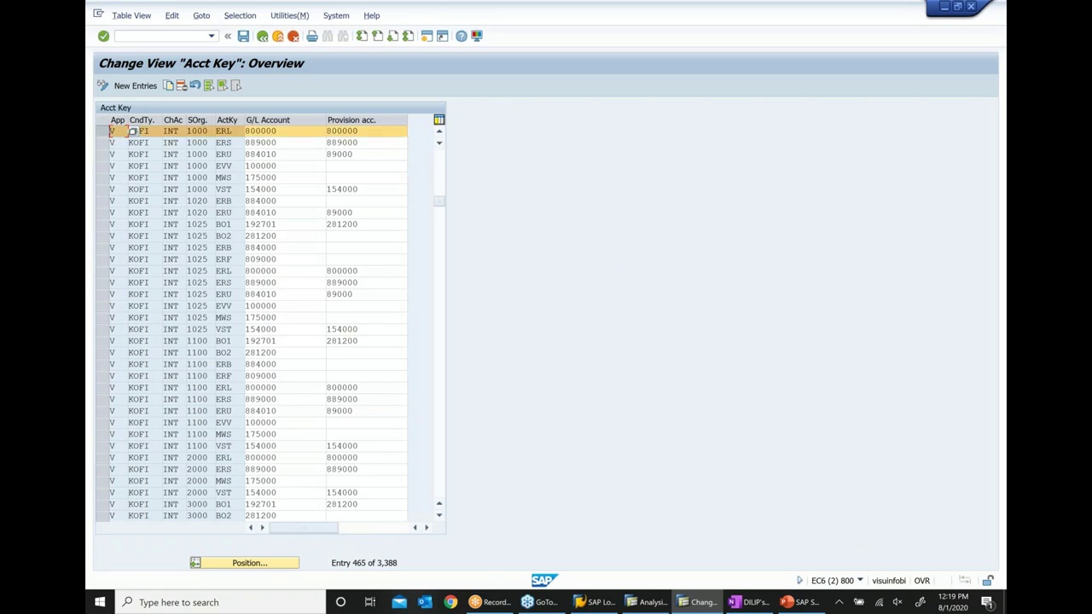
pyautogui.click(441, 135)
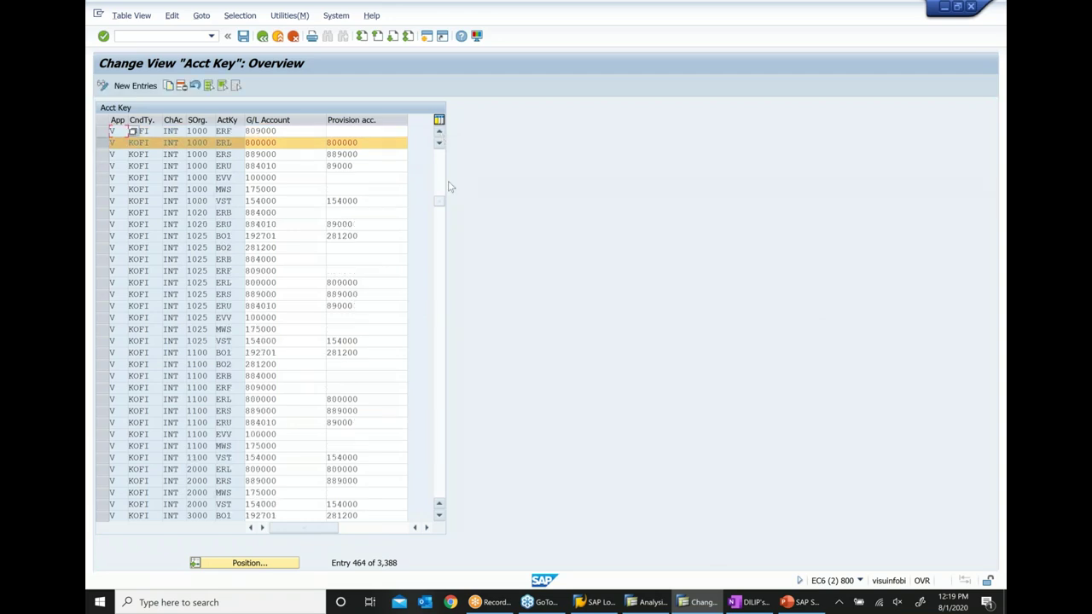
pyautogui.click(631, 603)
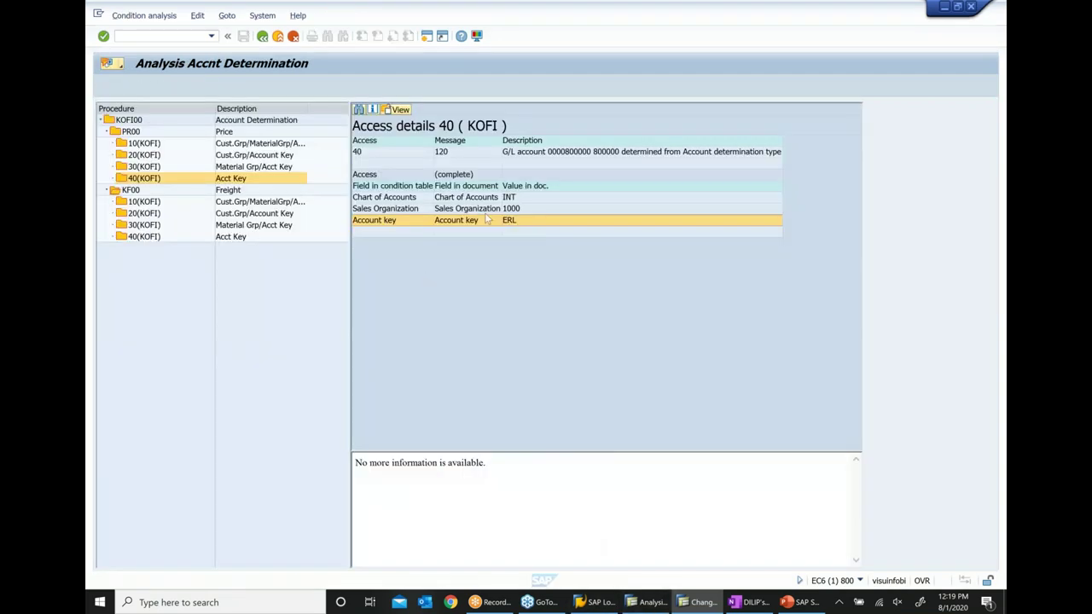
pyautogui.click(580, 154)
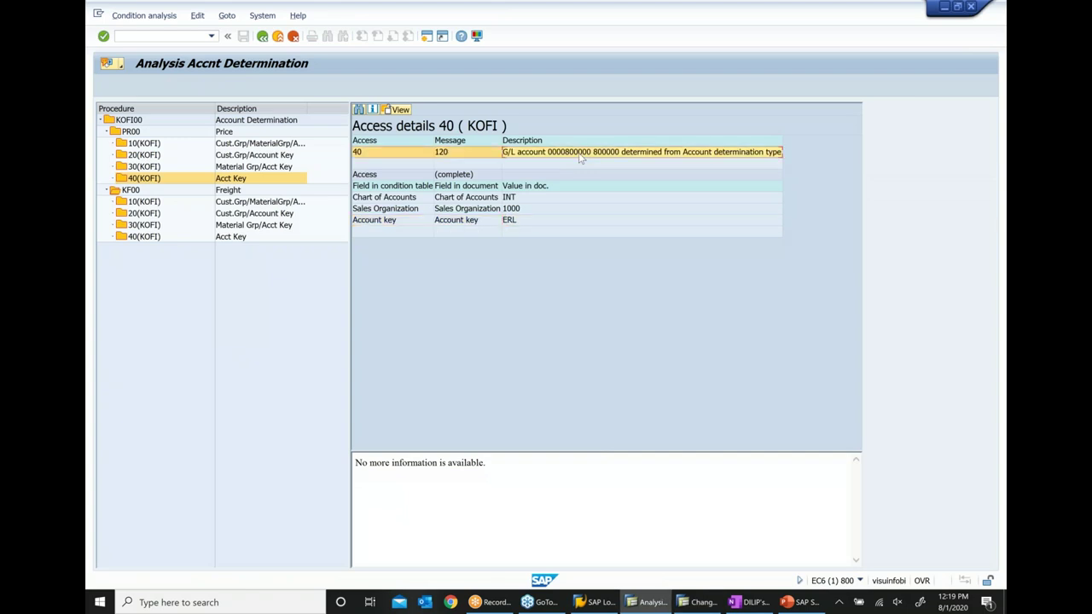
pyautogui.click(520, 199)
pyautogui.click(698, 603)
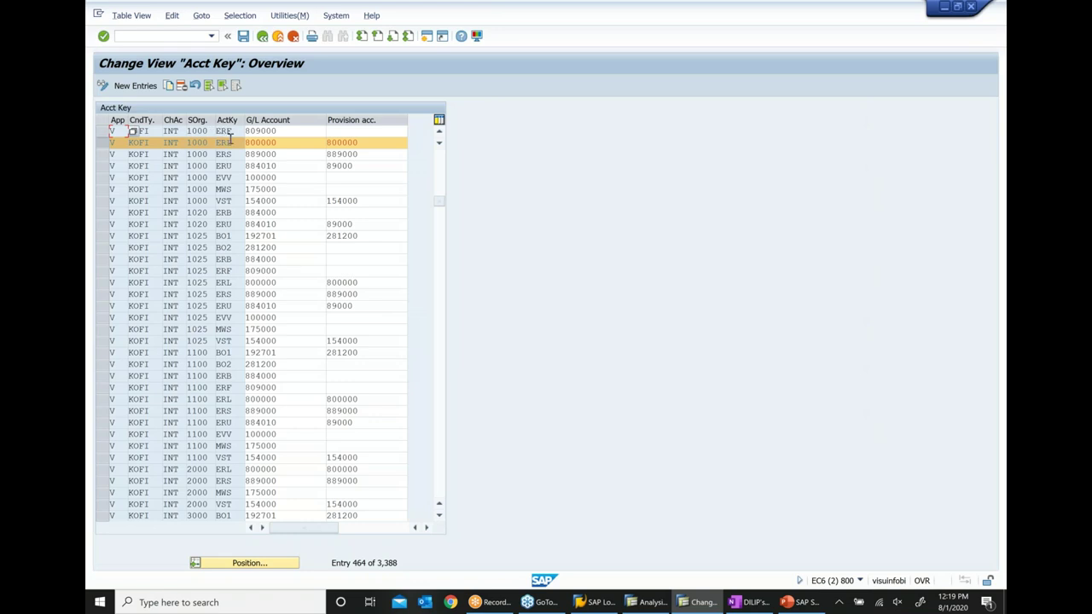
pyautogui.doubleClick(284, 142)
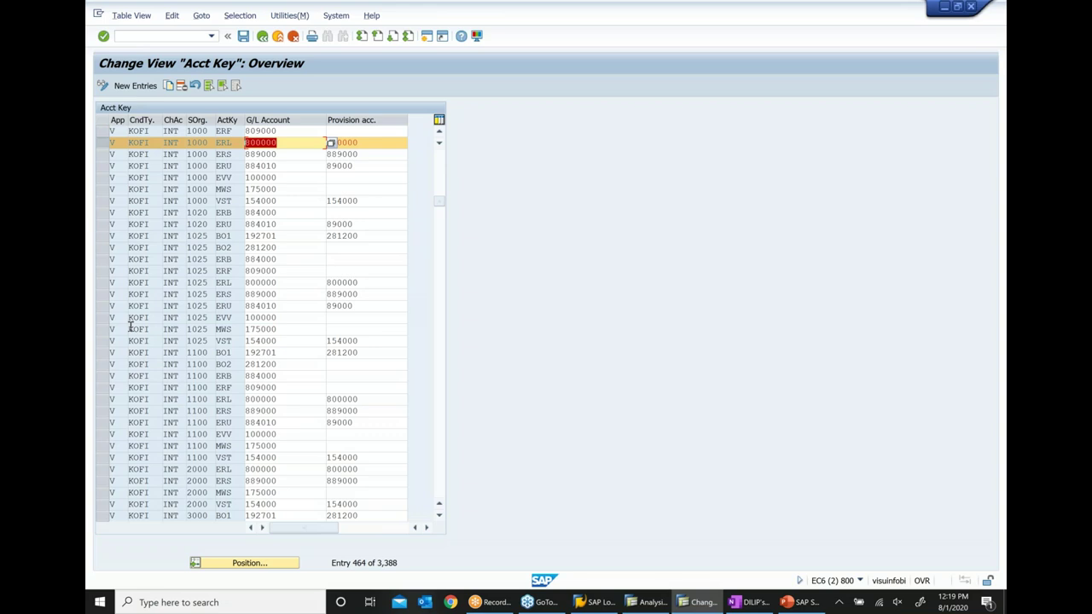
pyautogui.click(648, 606)
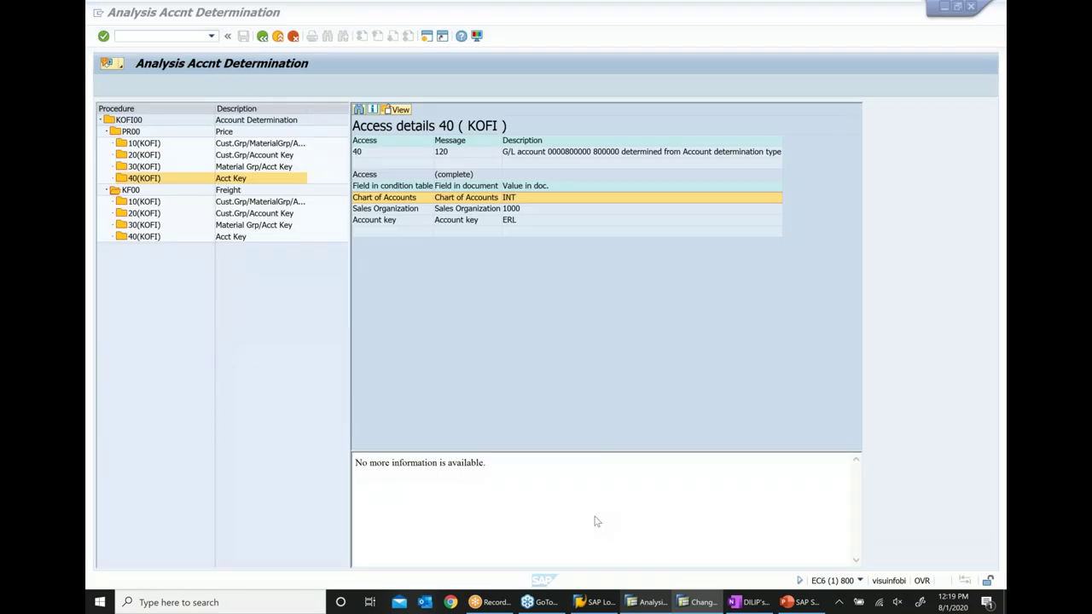
# Check the G/L account message of PR00 access 40 once more against the ERL entry in the Acct Key table.
pyautogui.click(574, 154)
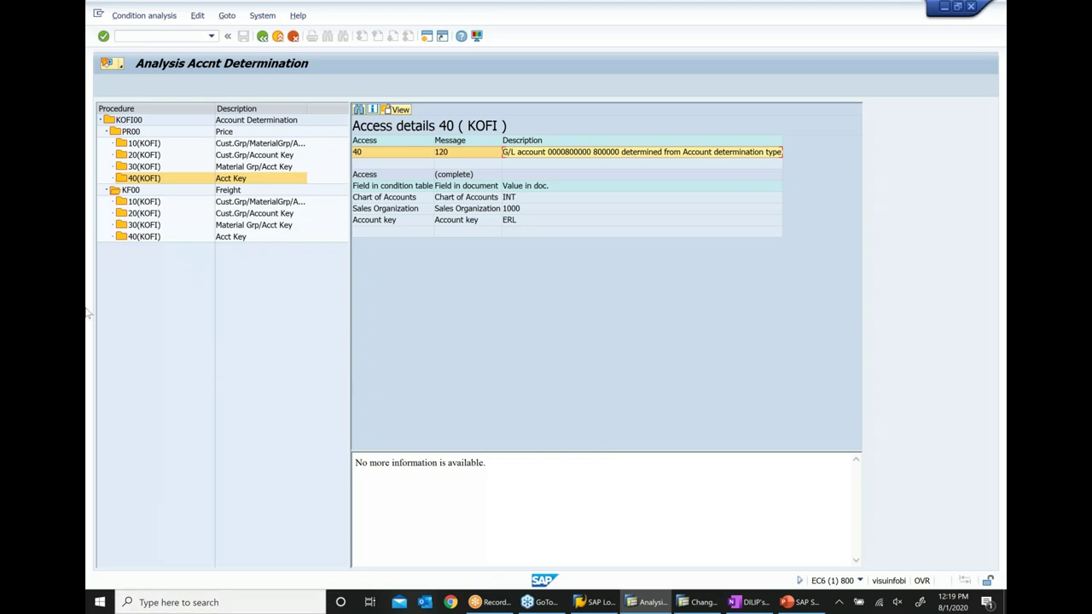
pyautogui.click(698, 602)
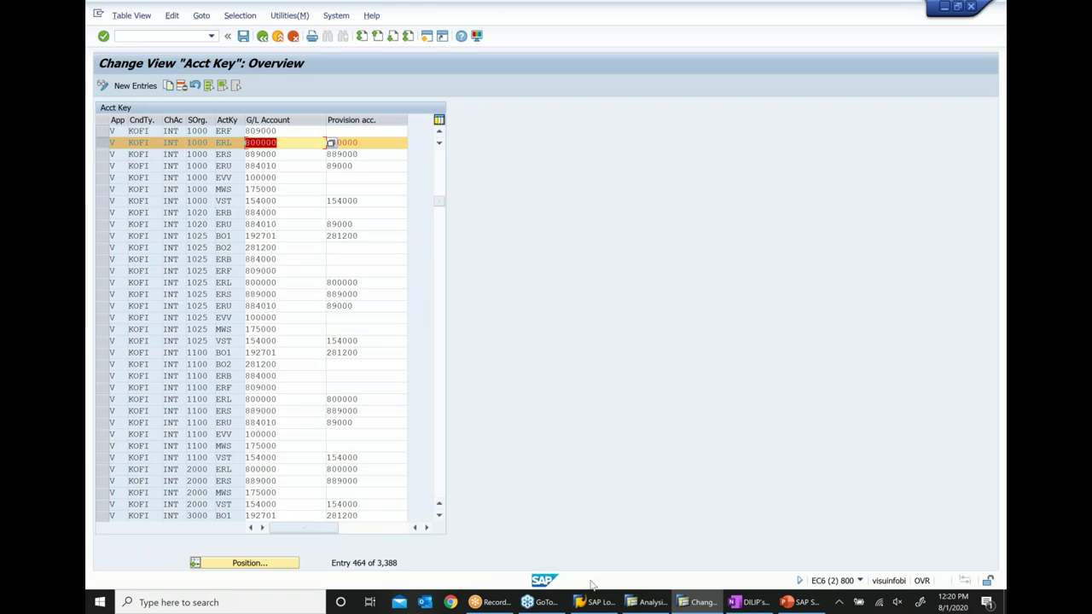
pyautogui.hotkey('alt', 'Tab')
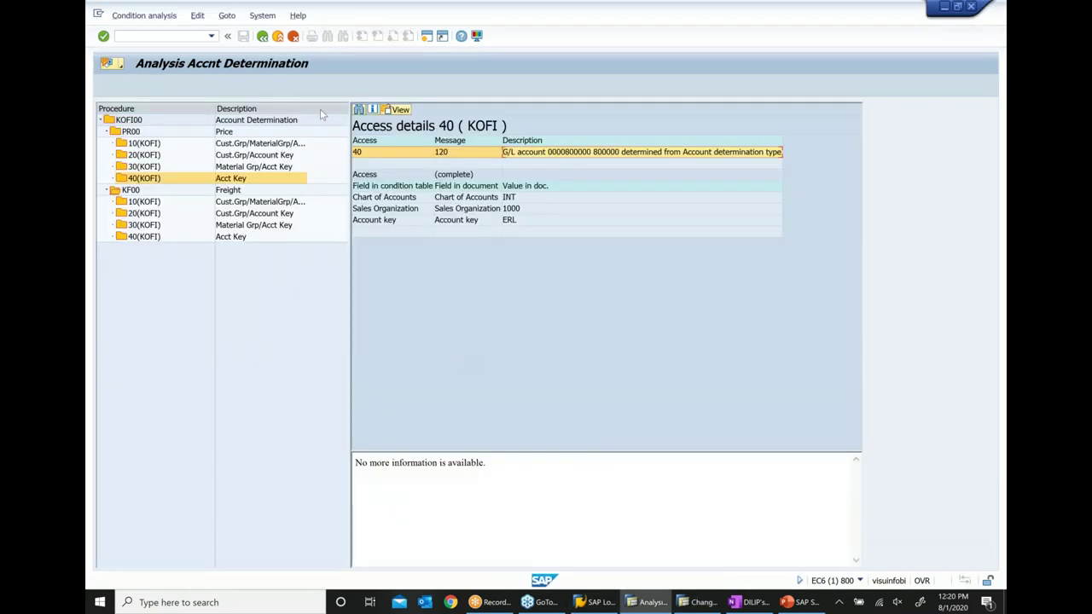
# Open the details of access 40 under freight condition KF00 and check its account key.
pyautogui.click(230, 237)
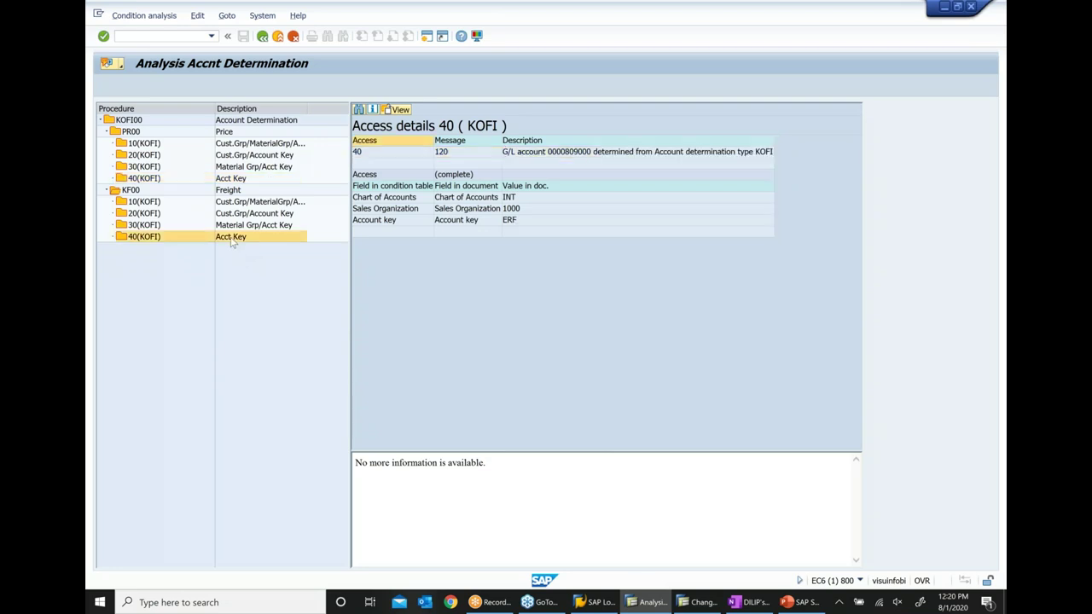
pyautogui.click(508, 222)
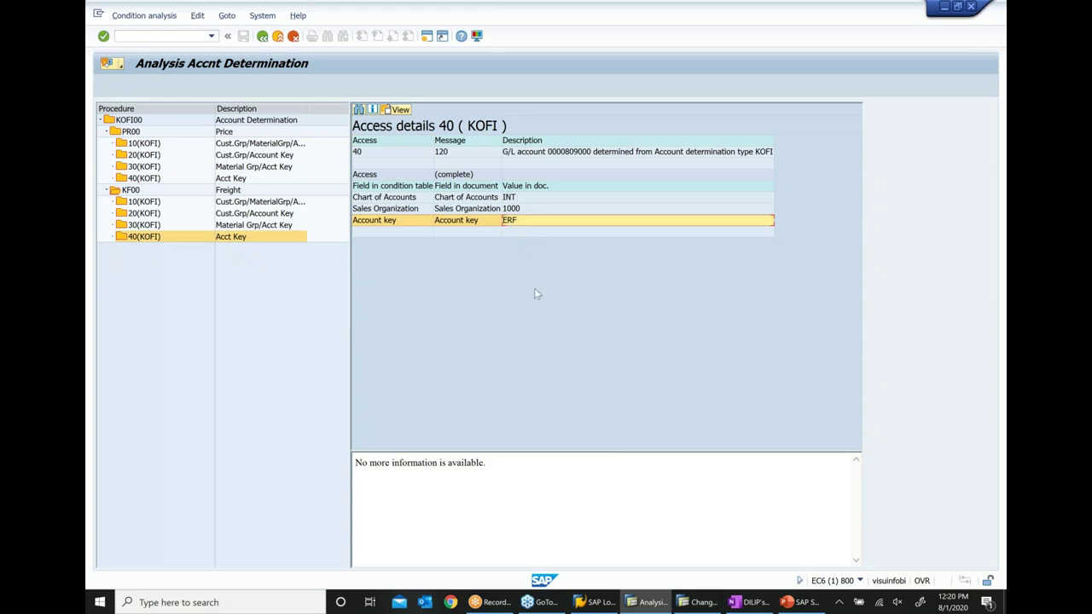
pyautogui.click(651, 603)
pyautogui.click(651, 603)
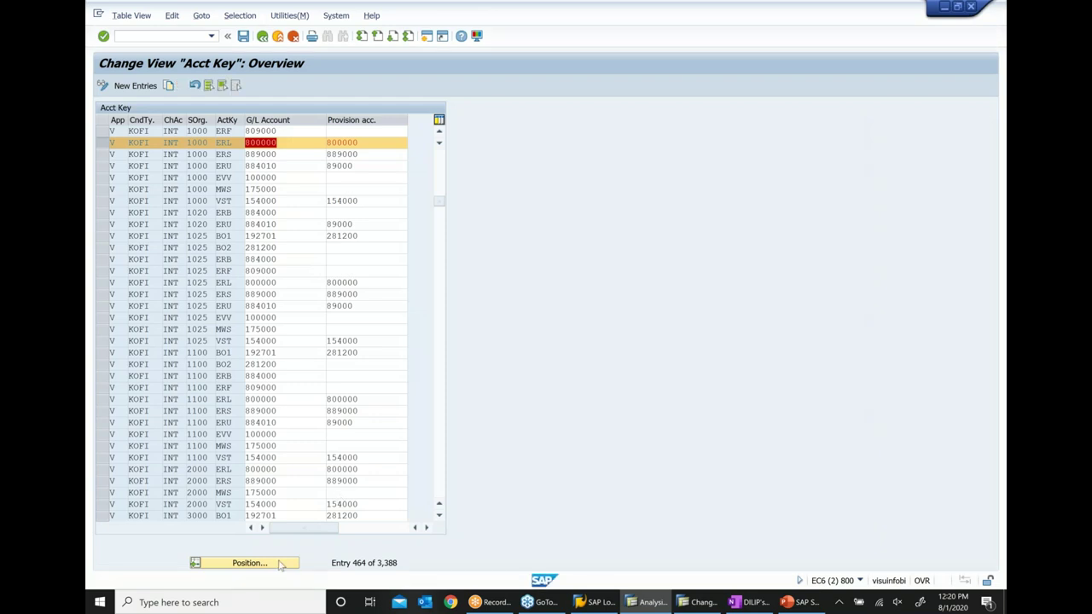
# Find the Acct Key entry for sales organization 1000 and account key ERF, and compare its G/L account with KF00 access 40.
pyautogui.click(330, 143)
pyautogui.click(134, 142)
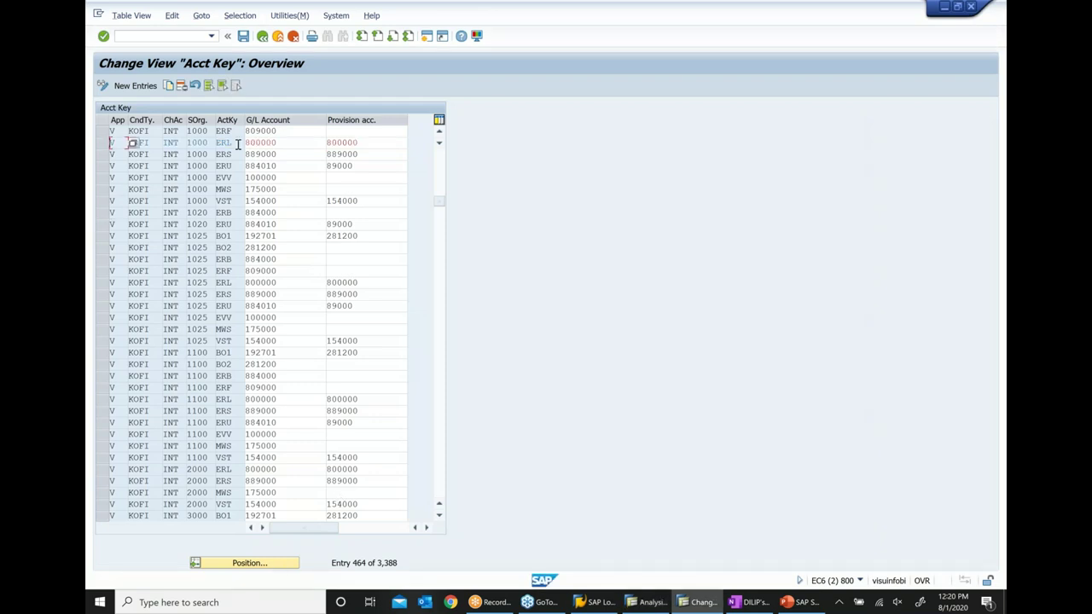
pyautogui.click(192, 142)
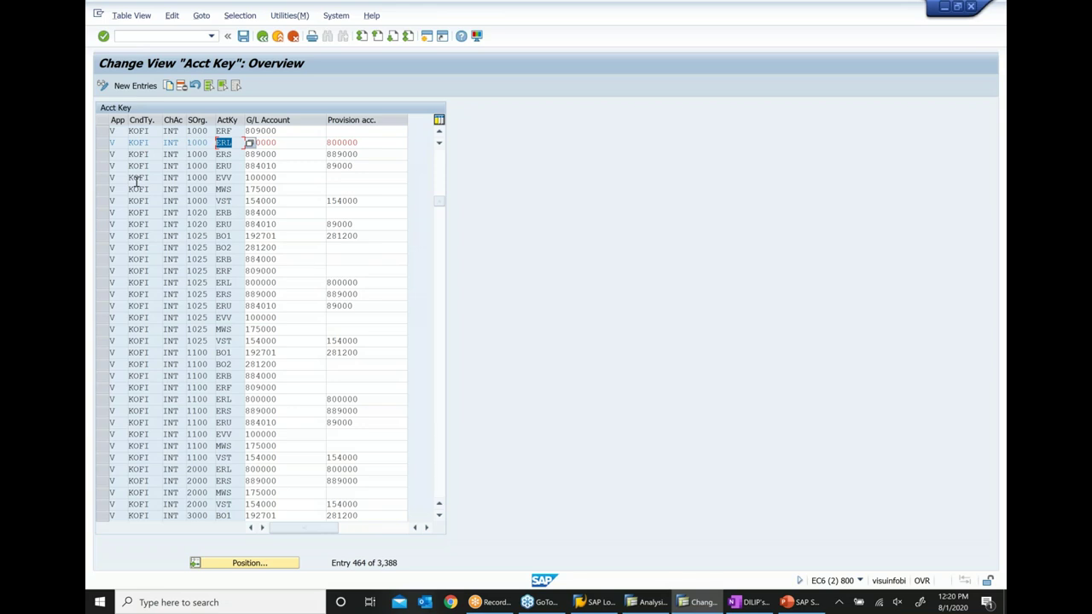
pyautogui.doubleClick(199, 178)
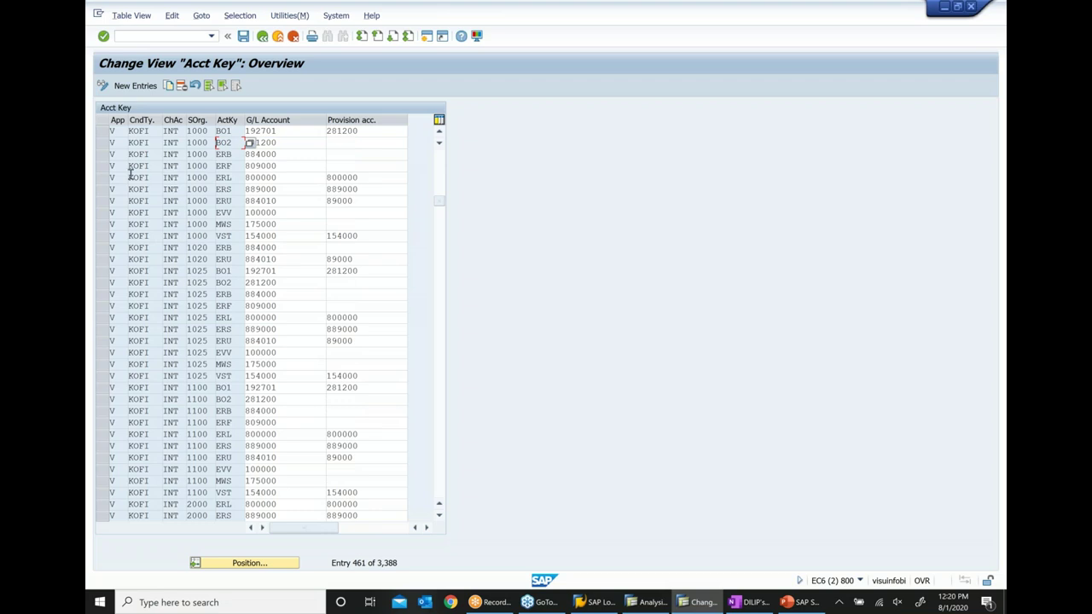
pyautogui.click(103, 167)
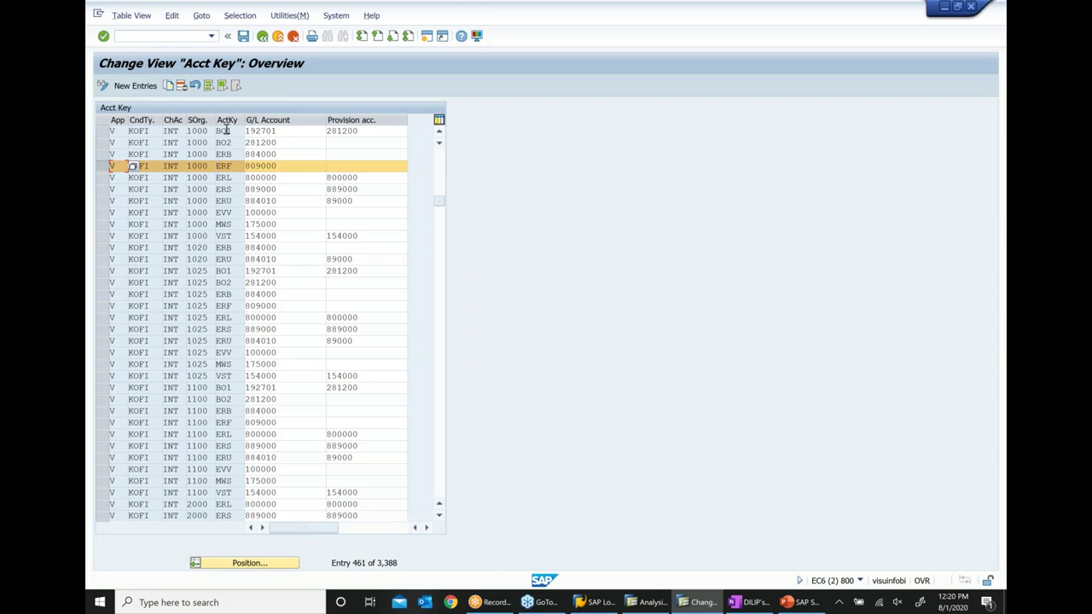
pyautogui.doubleClick(239, 169)
pyautogui.doubleClick(285, 164)
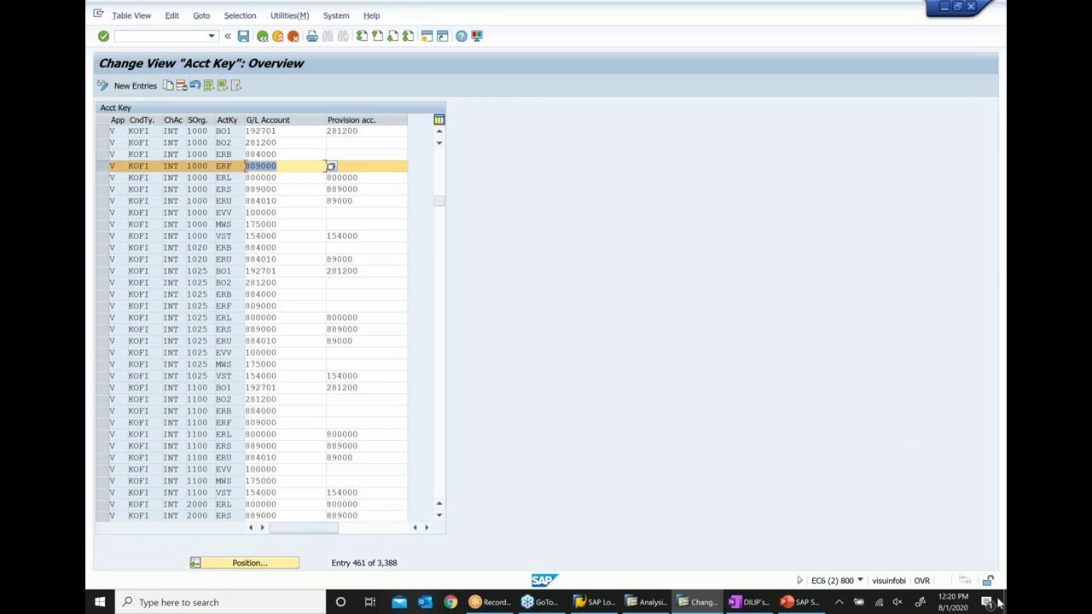
pyautogui.click(653, 604)
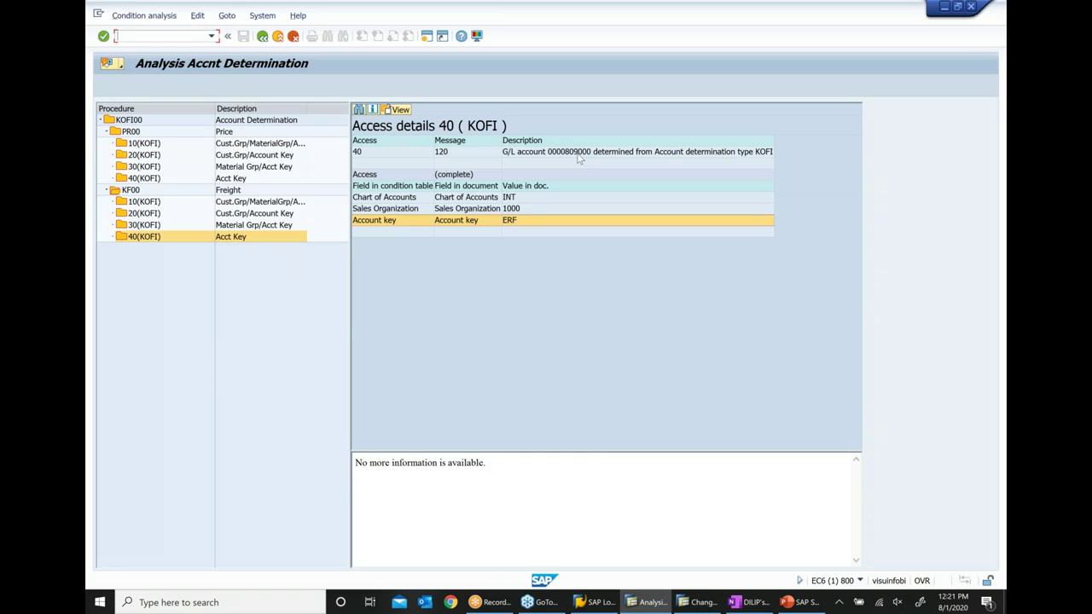
# Switch to the SAP SD Billing presentation in PowerPoint and show slide 5, Ways of invoice creation I (basic notes).
pyautogui.click(747, 603)
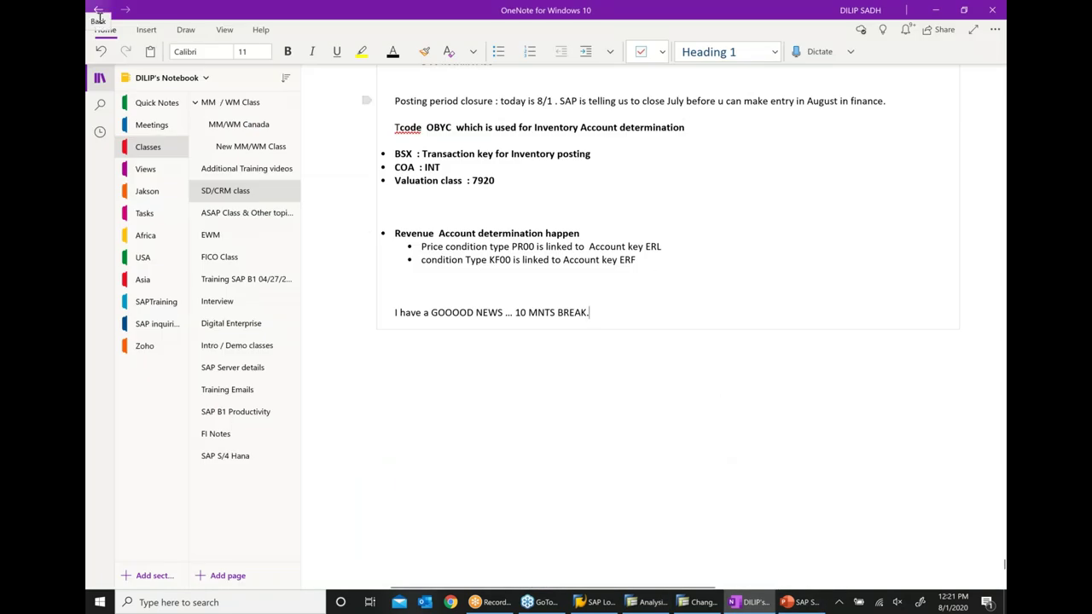
pyautogui.click(806, 607)
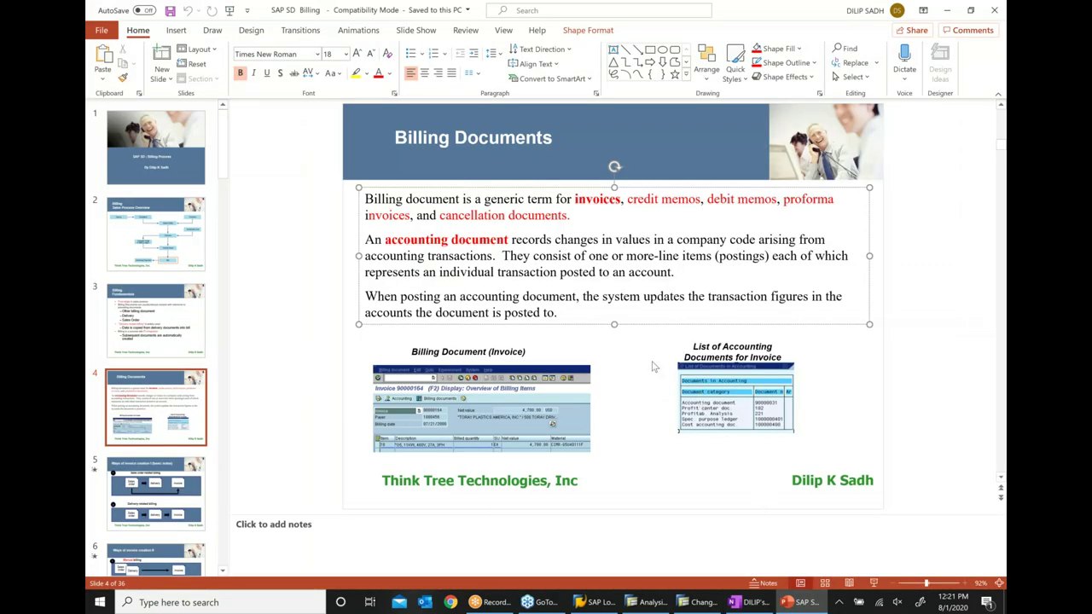
pyautogui.click(173, 502)
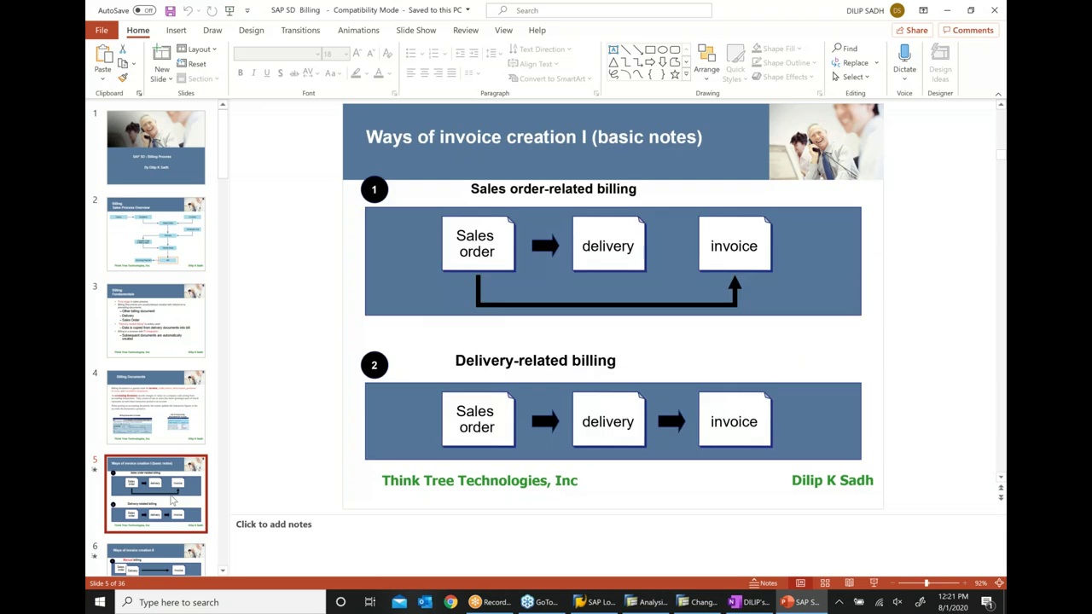
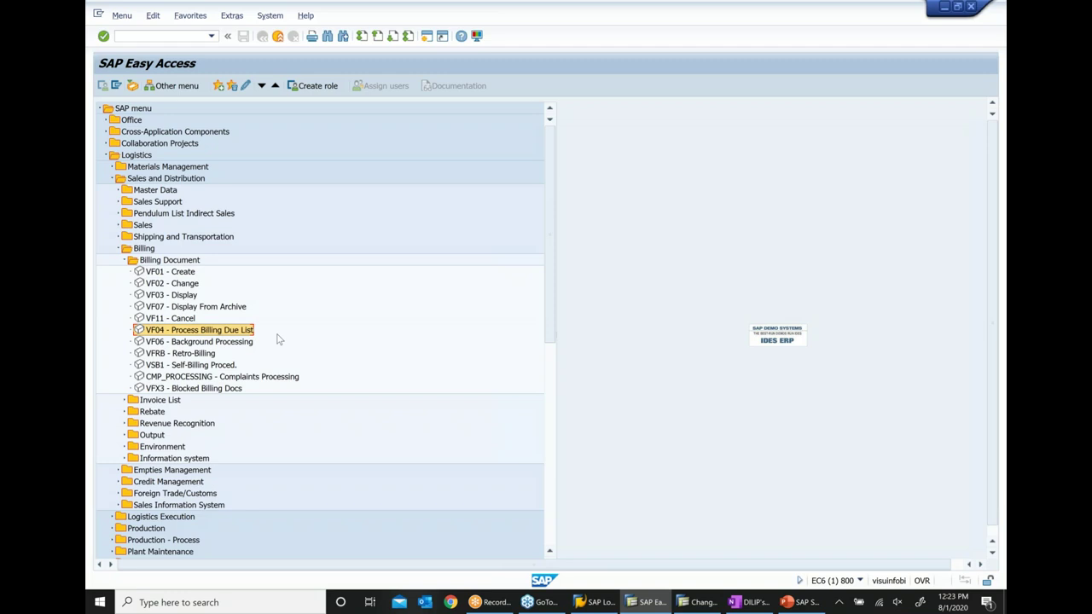
# Switch to the OneNote class notes and add the bullet "Create Cash sales order ... CS" below the break note.
pyautogui.moveTo(597, 603)
pyautogui.click(749, 604)
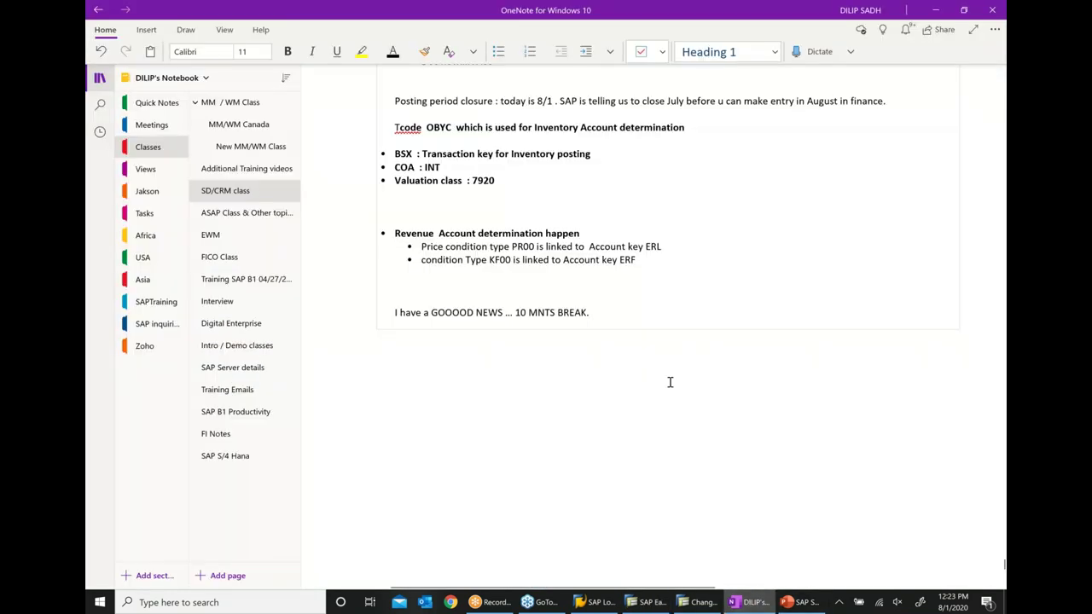
pyautogui.press('Return')
pyautogui.press('Return')
pyautogui.hotkey('ctrl', '.')
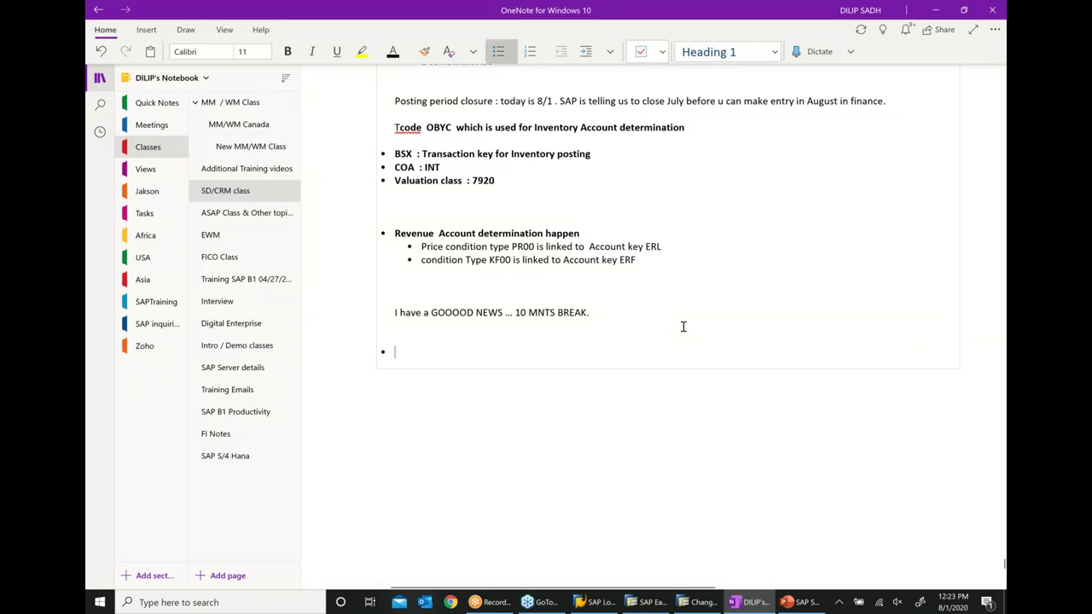
pyautogui.write('cREATE')
pyautogui.press('BackSpace')
pyautogui.press('BackSpace')
pyautogui.press('BackSpace')
pyautogui.press('BackSpace')
pyautogui.press('BackSpace')
pyautogui.press('BackSpace')
pyautogui.write('Create')
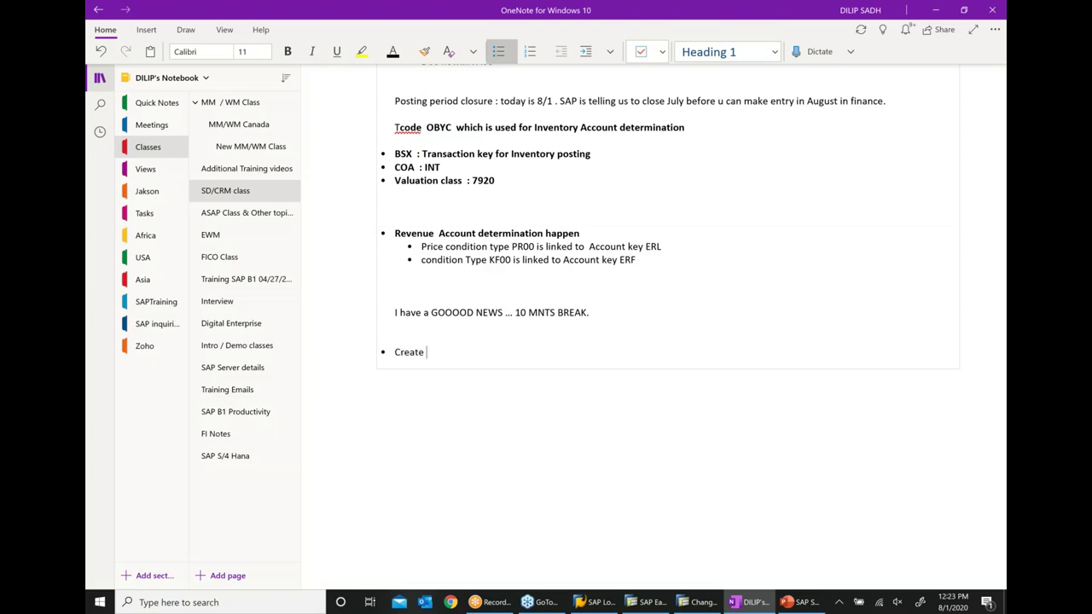
pyautogui.write(' Cash sales order ... CS')
pyautogui.press('Return')
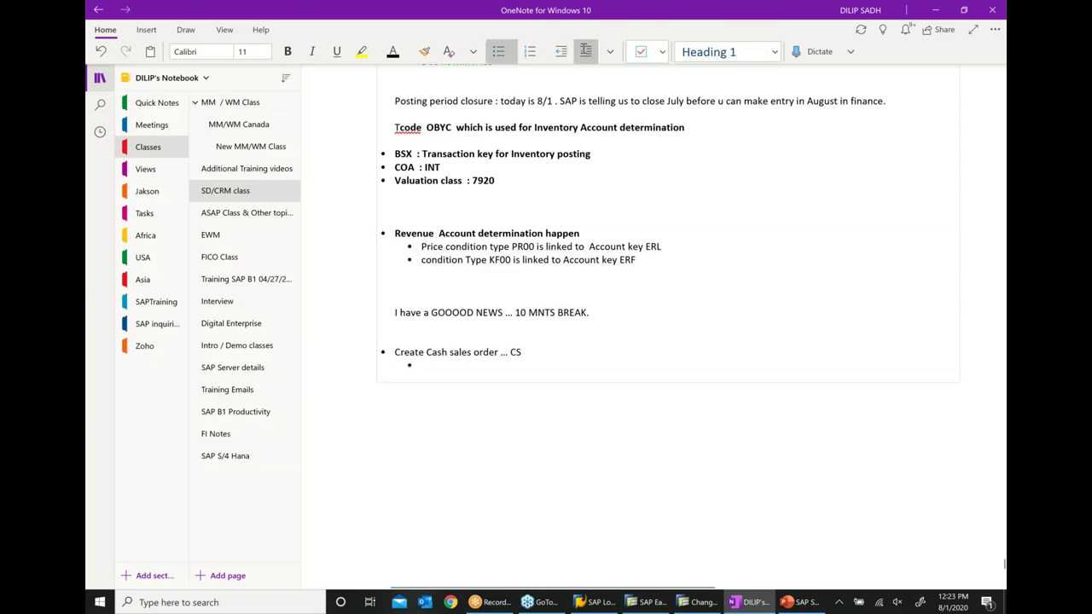
# Add the sub-bullet "Create Cash sales ordre" under the cash sales order bullet.
pyautogui.write('cREATE')
pyautogui.press('BackSpace')
pyautogui.press('BackSpace')
pyautogui.press('BackSpace')
pyautogui.press('BackSpace')
pyautogui.press('BackSpace')
pyautogui.press('BackSpace')
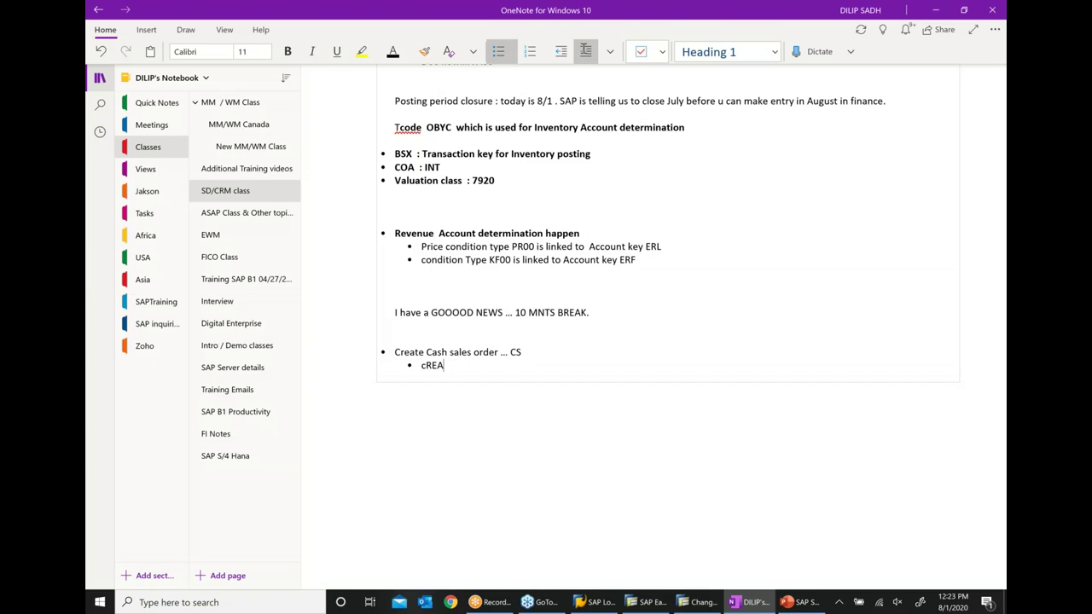
pyautogui.write('Create Cash sales ordre')
pyautogui.press('Return')
# Add two more sub-bullets, "Verify delovery" and "Process invocing".
pyautogui.write('Cr')
pyautogui.press('BackSpace')
pyautogui.press('BackSpace')
pyautogui.write('Verify')
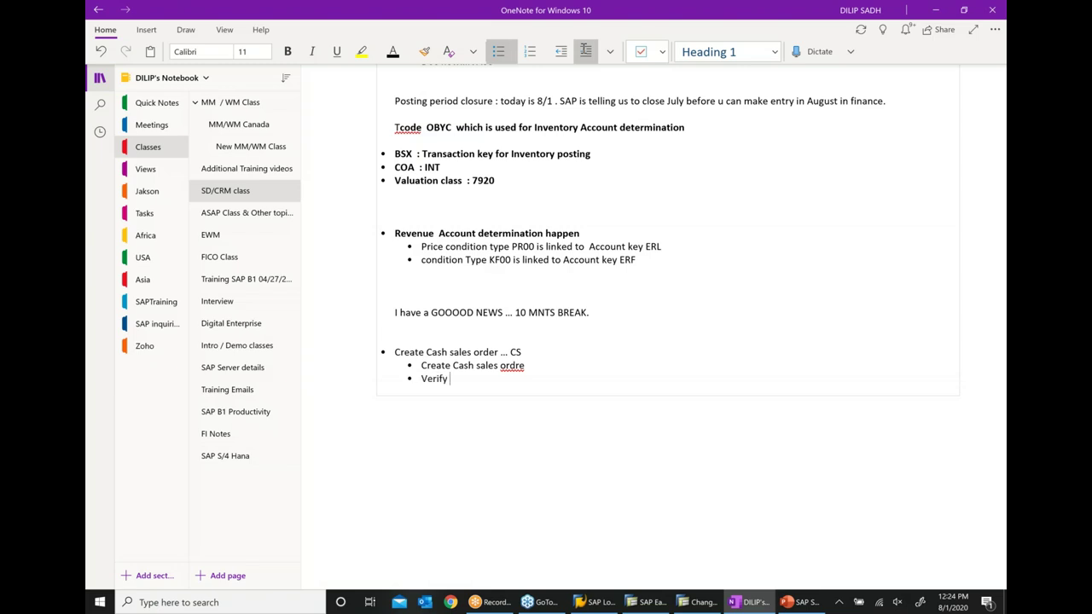
pyautogui.write(' delo very')
pyautogui.press('Return')
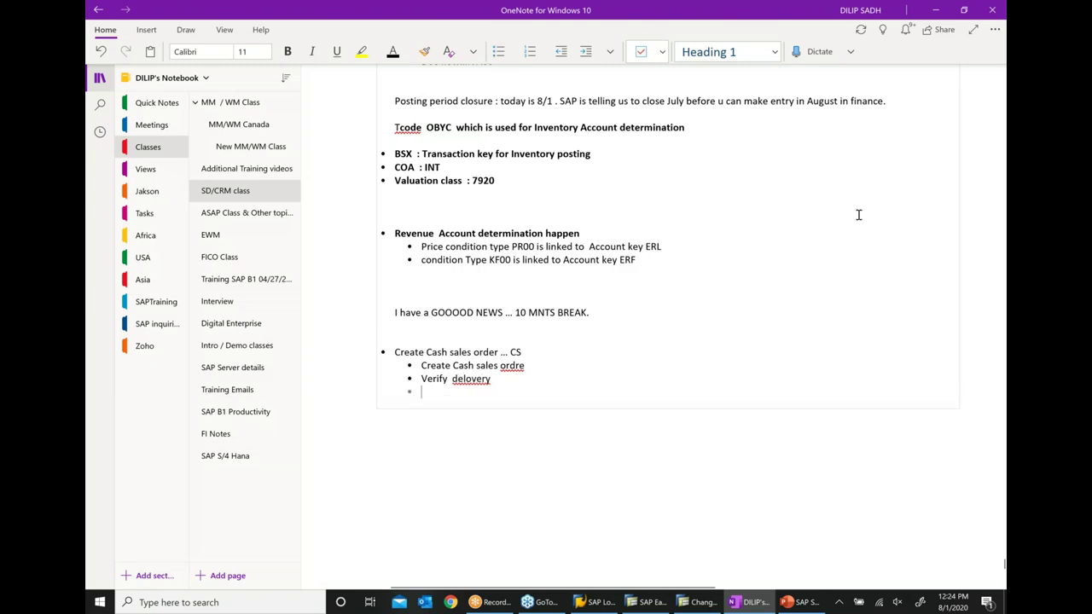
pyautogui.write('Process')
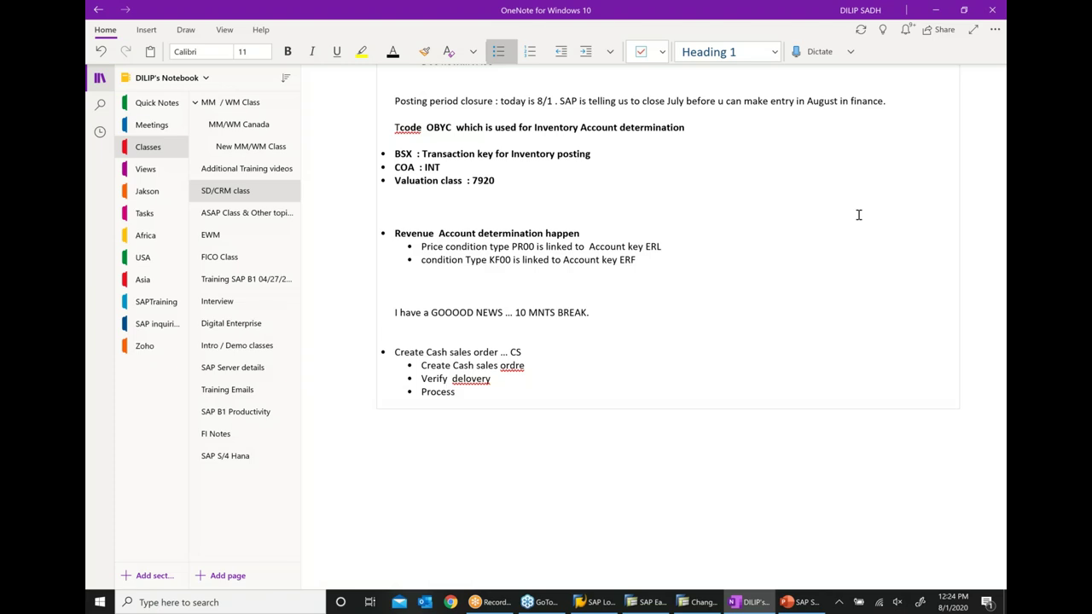
pyautogui.write(' invocing')
# Correct the misspelled words in the three sub-bullets to "delivery", "order" and "invoicing".
pyautogui.scroll(-3, 527, 214)
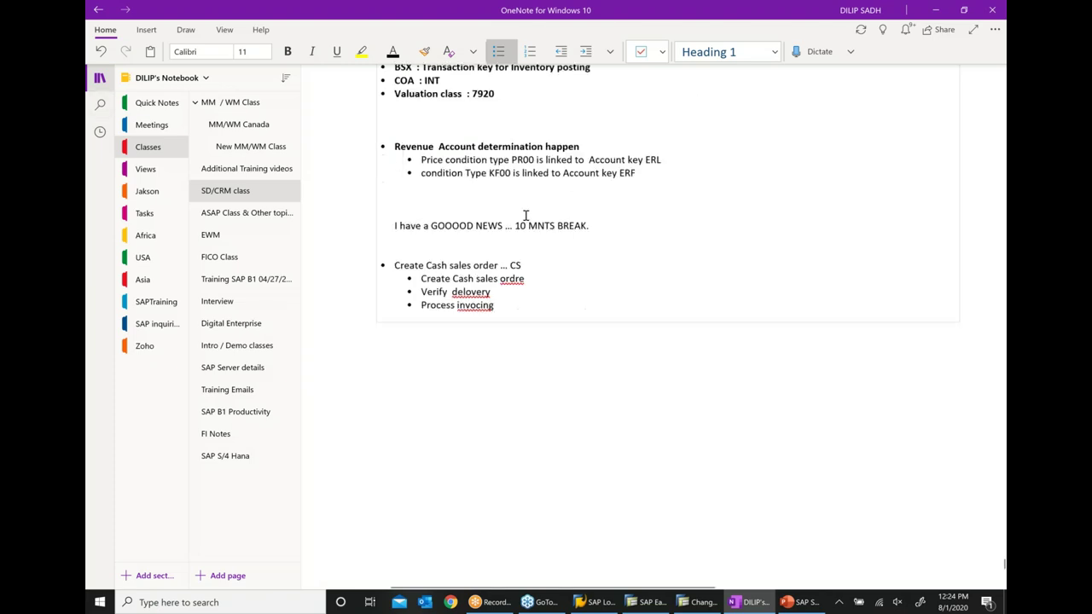
pyautogui.rightClick(474, 194)
pyautogui.moveTo(598, 202)
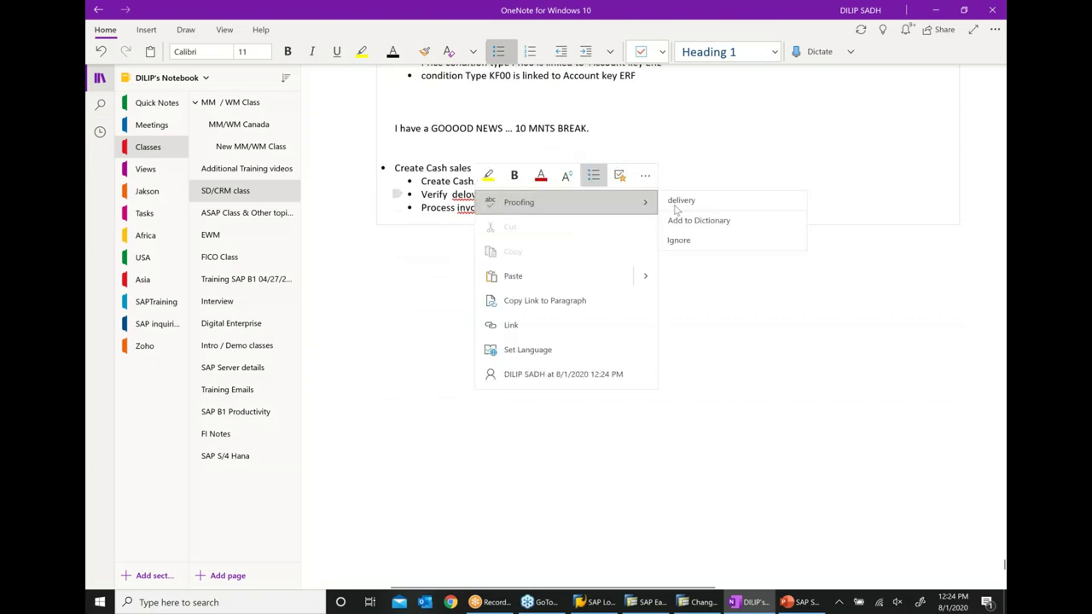
pyautogui.click(680, 202)
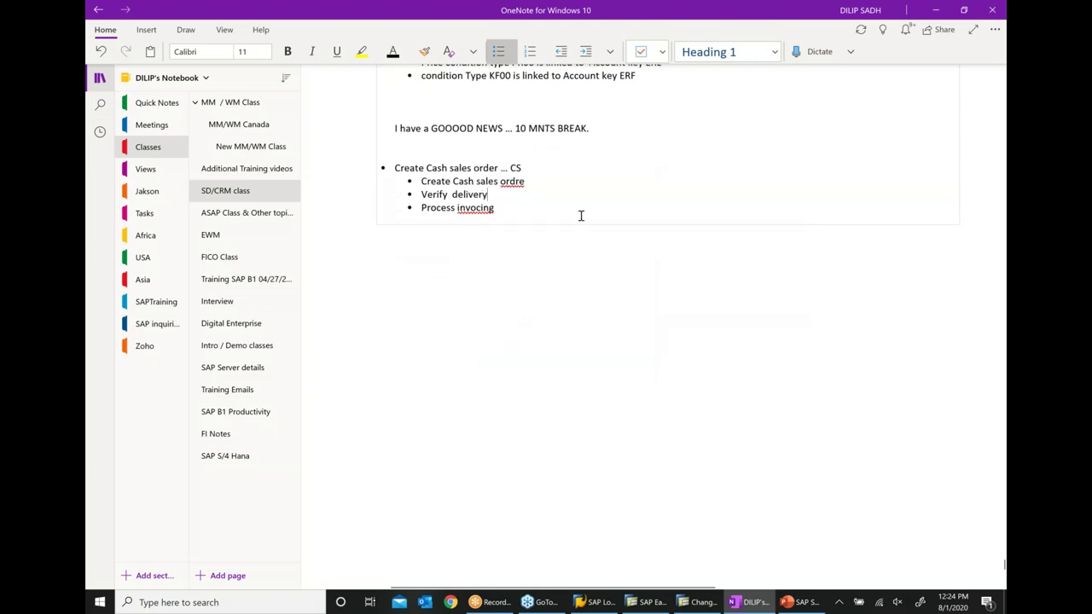
pyautogui.rightClick(507, 182)
pyautogui.click(712, 183)
pyautogui.rightClick(478, 208)
pyautogui.moveTo(615, 212)
pyautogui.click(695, 215)
pyautogui.press('BackSpace')
pyautogui.press('BackSpace')
pyautogui.press('BackSpace')
pyautogui.press('BackSpace')
pyautogui.press('BackSpace')
pyautogui.write('oicin')
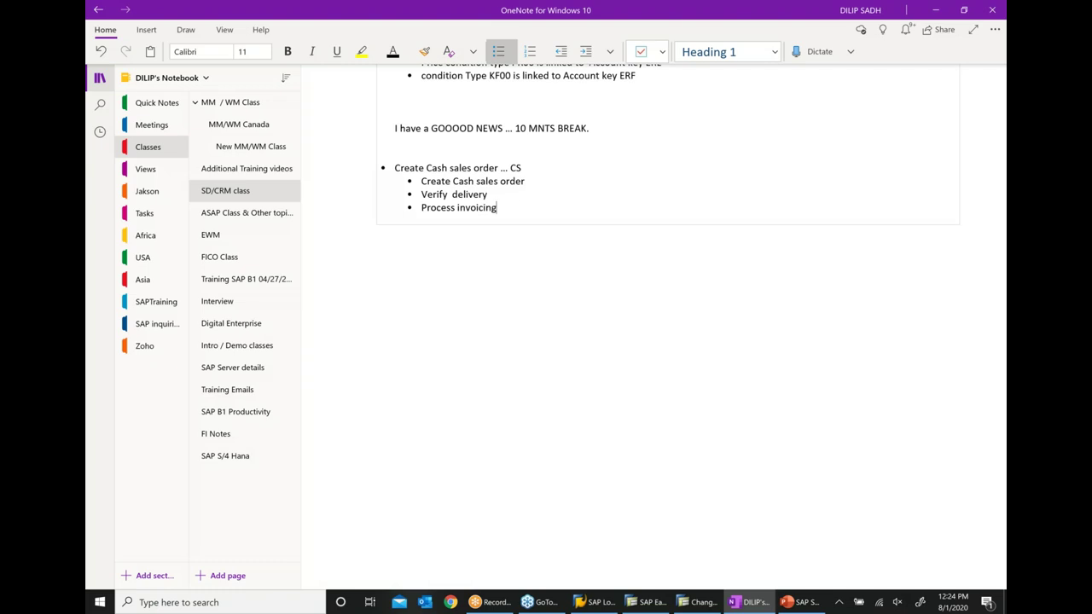
# Make the "Create Cash sales order ... CS" bullet bold and place the cursor below the list.
pyautogui.moveTo(528, 167); pyautogui.dragTo(396, 162)
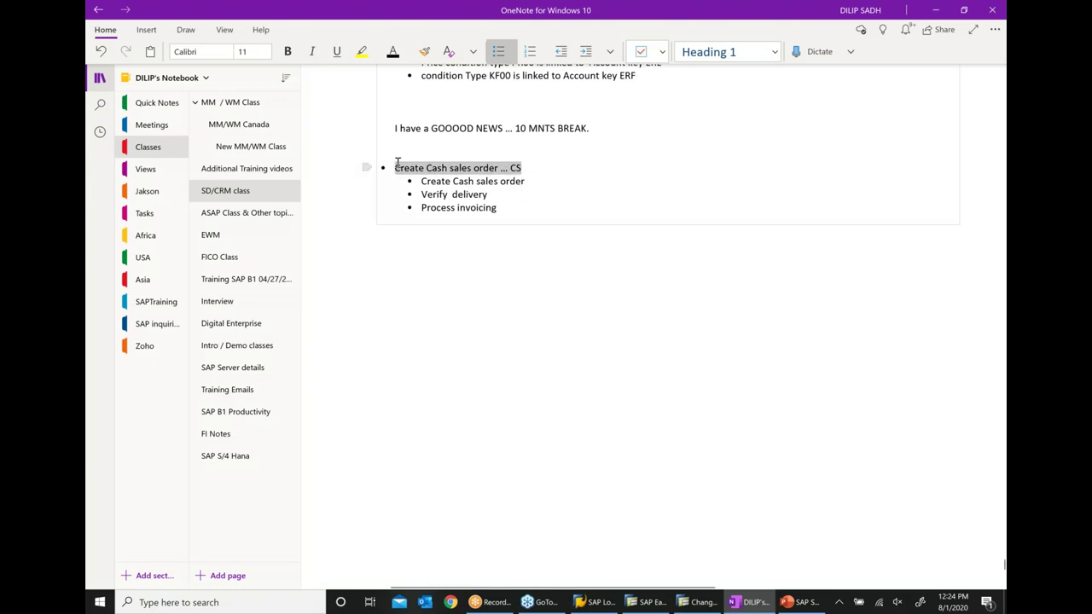
pyautogui.click(436, 143)
pyautogui.click(557, 243)
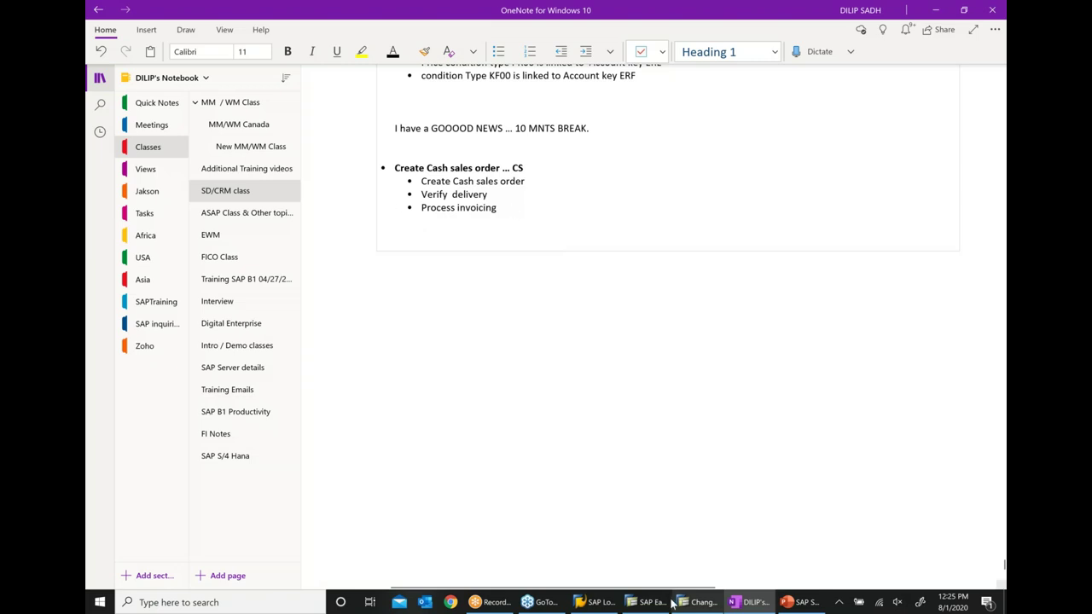
# Close the SAP session with the Acct Key table and switch to the SAP Easy Access session.
pyautogui.click(705, 604)
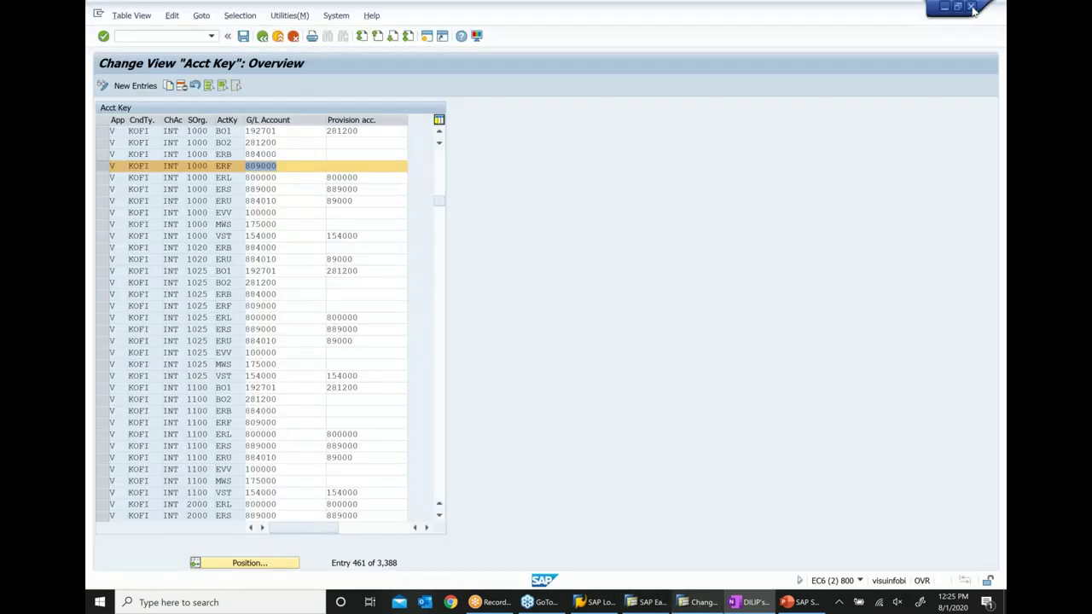
pyautogui.click(748, 602)
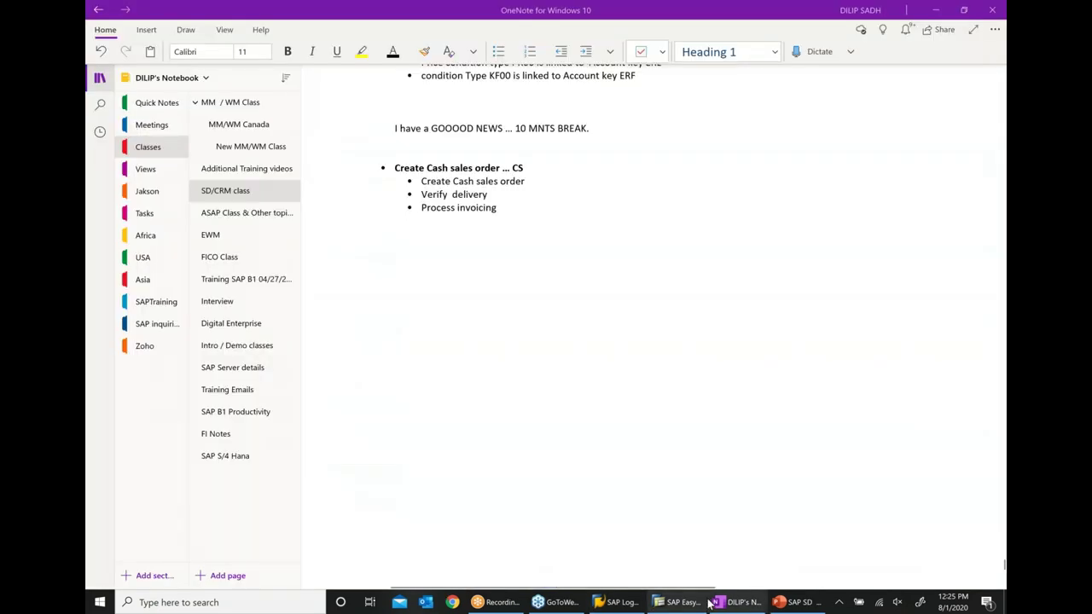
pyautogui.click(674, 606)
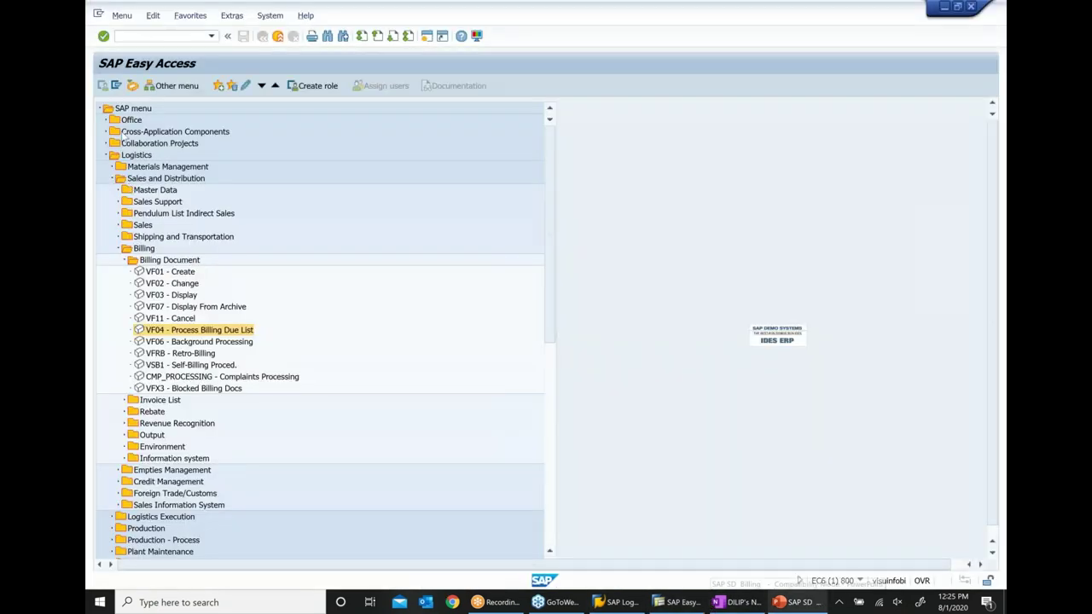
# Start transaction VA01 and begin a new sales order with order type CS.
pyautogui.write('va01')
pyautogui.press('Return')
pyautogui.press('Delete')
pyautogui.write('CS')
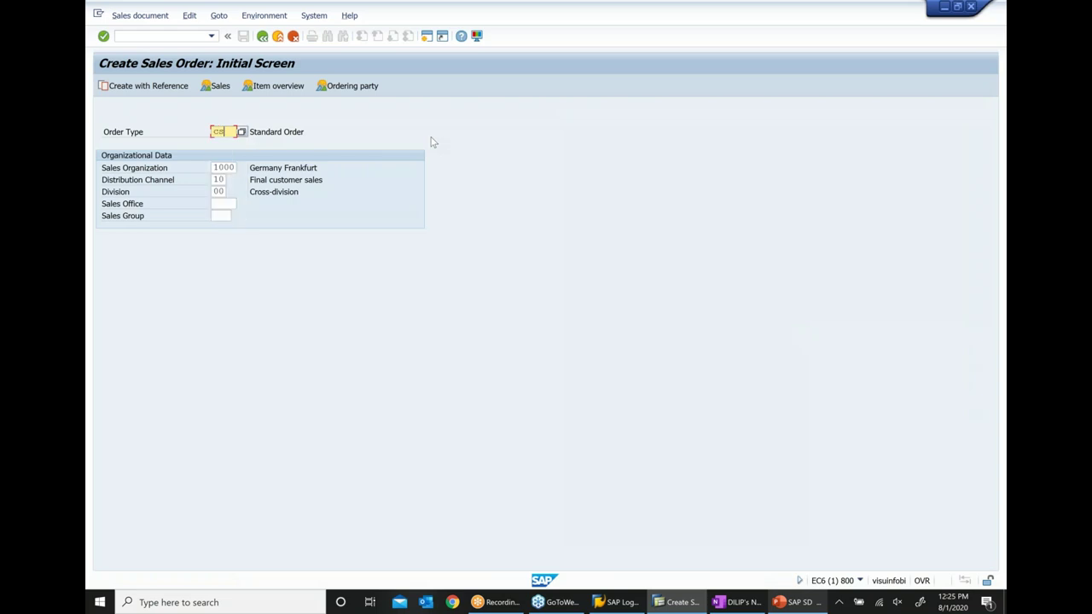
pyautogui.press('Return')
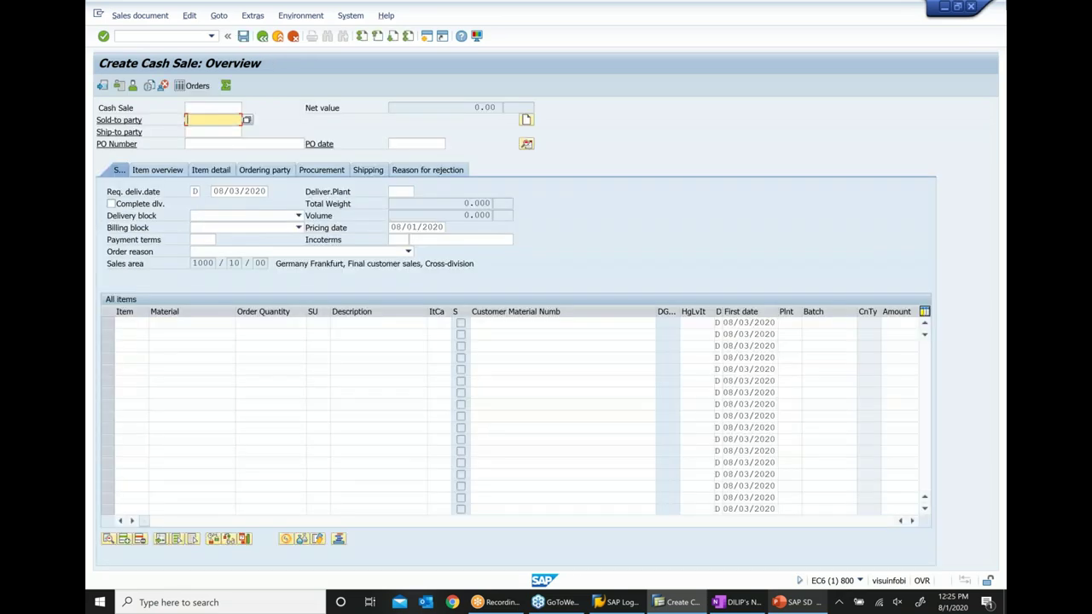
# Enter the customer number as the sold-to party of the cash sale from the suggested entries.
pyautogui.click(186, 120)
pyautogui.press('Down')
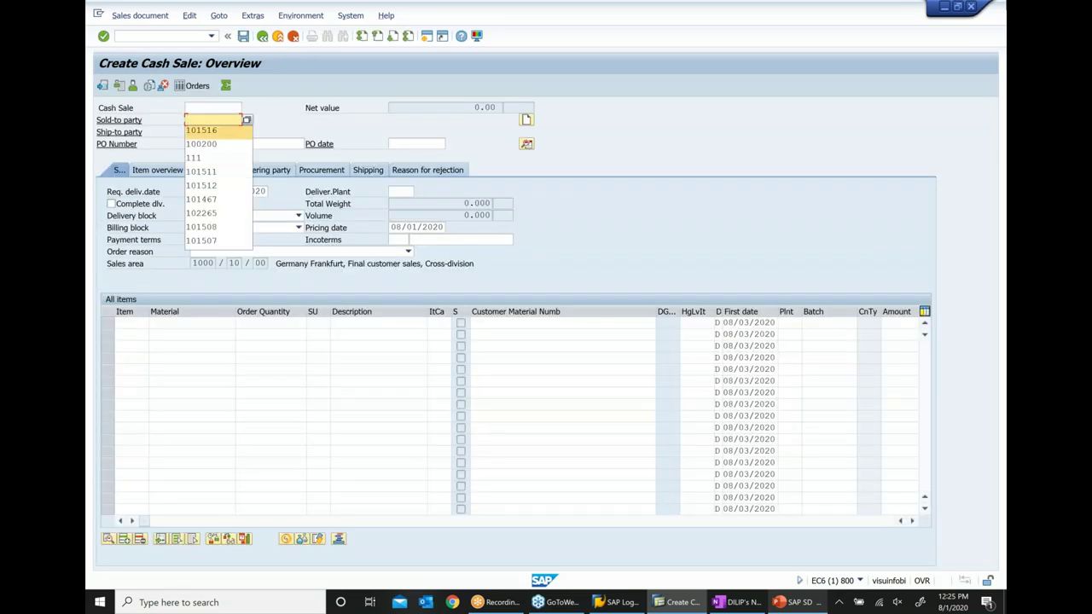
pyautogui.press('Return')
pyautogui.press('Return')
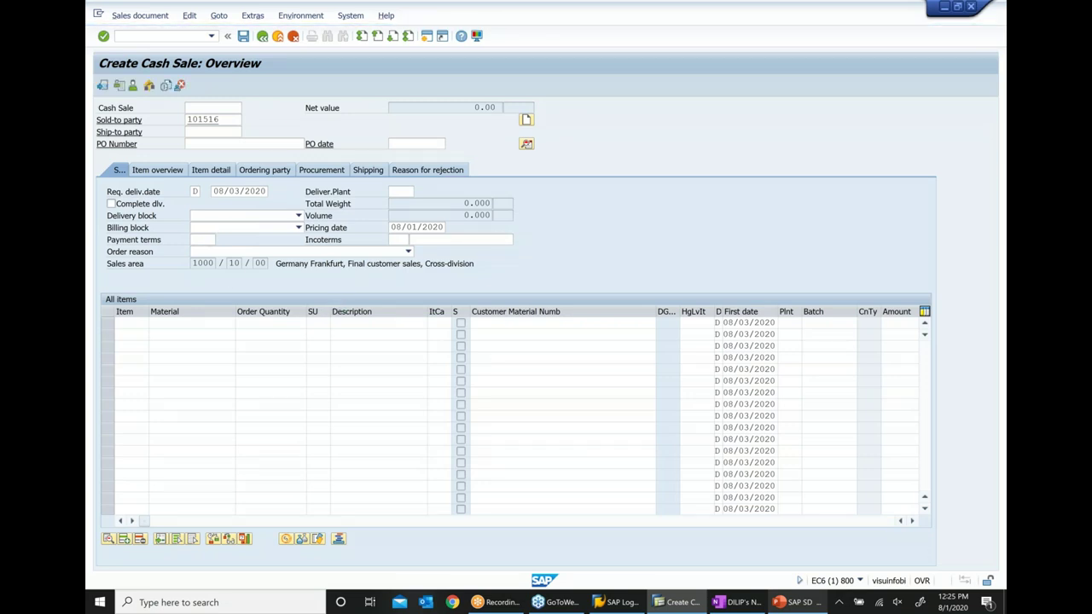
# Add an order item for material 30218 with an order quantity of 10.
pyautogui.press('Down')
pyautogui.press('Down')
pyautogui.press('Return')
pyautogui.press('Tab')
pyautogui.write('10')
pyautogui.press('Return')
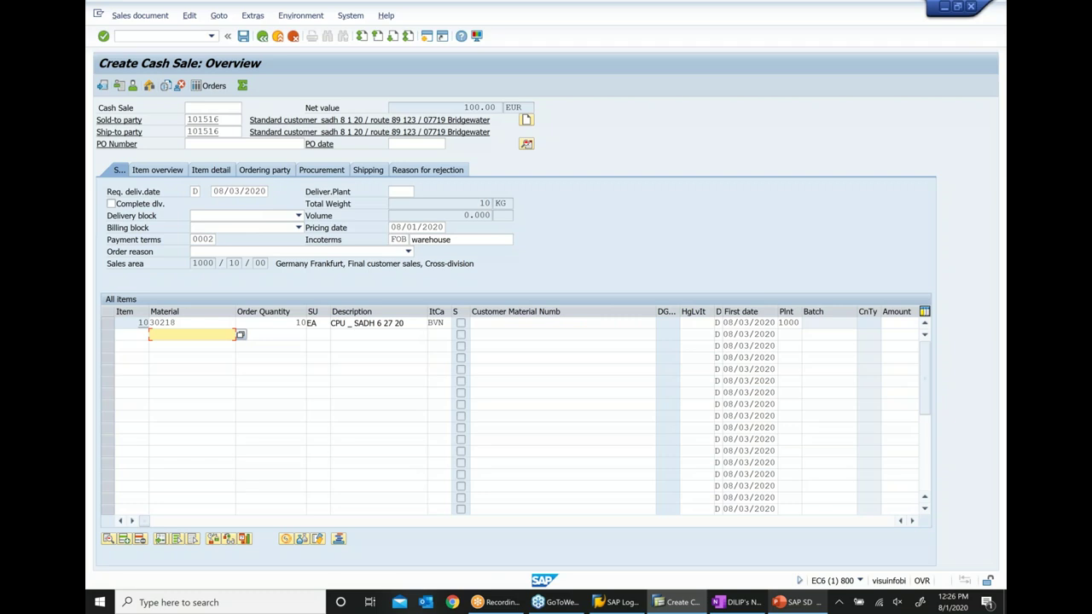
# Add price condition PR00 with an amount of 100 to the item's pricing conditions and return to the order overview.
pyautogui.click(278, 325)
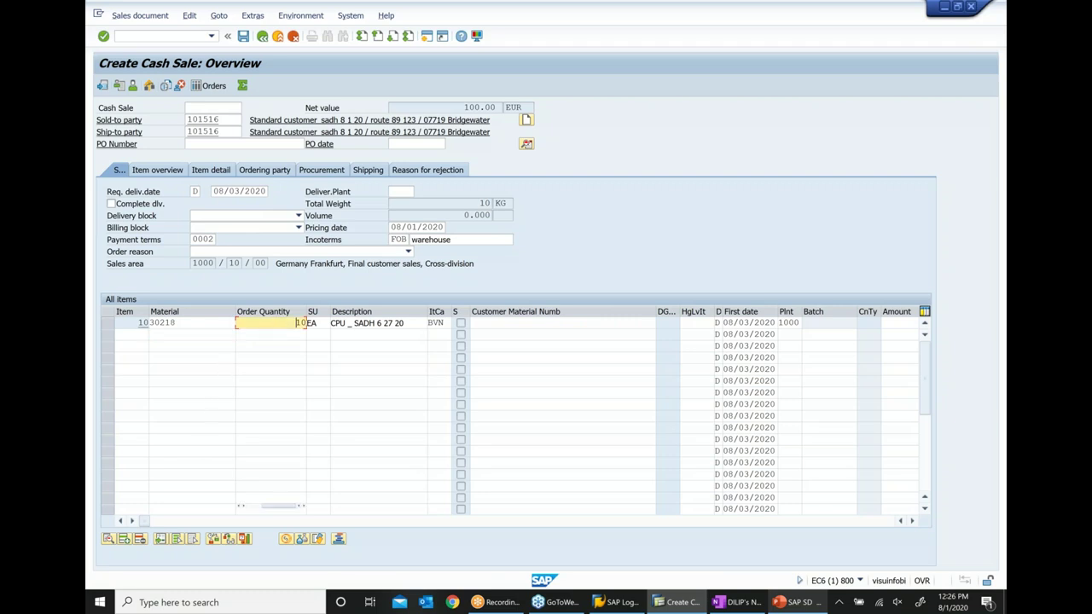
pyautogui.doubleClick(278, 325)
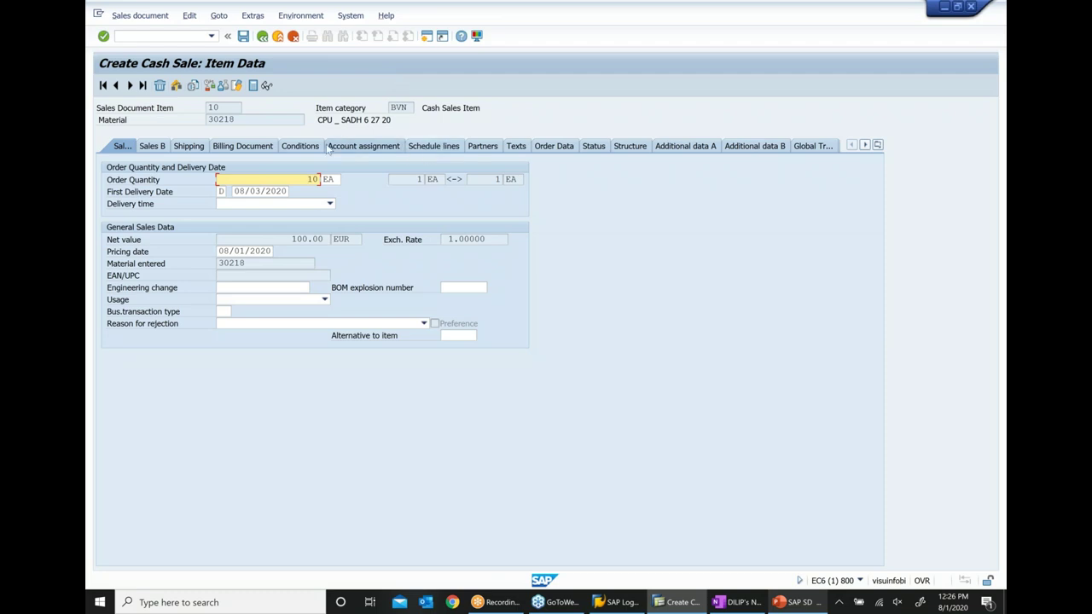
pyautogui.click(296, 150)
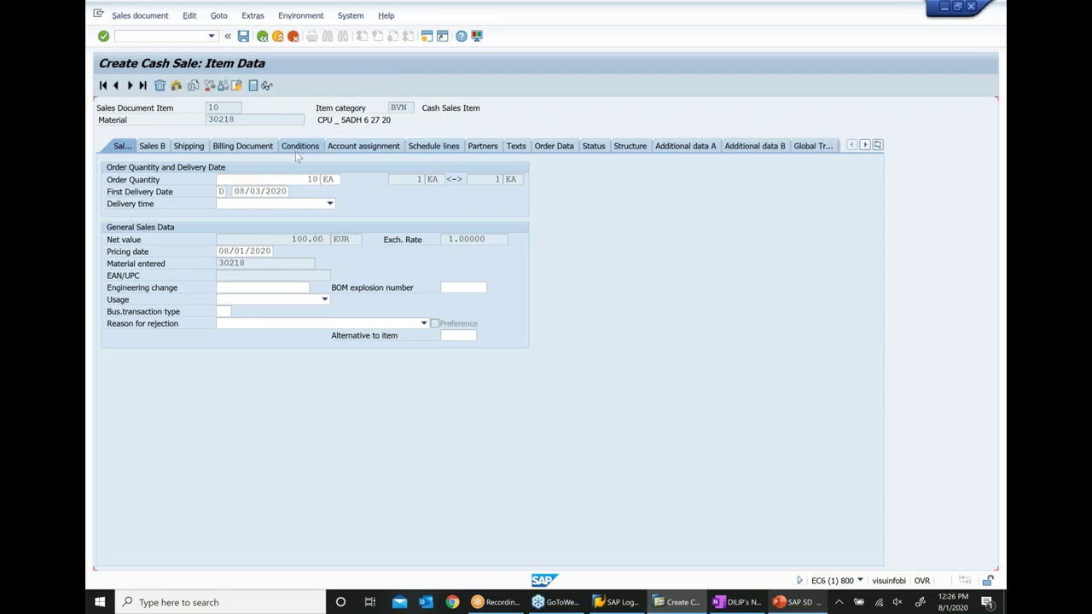
pyautogui.write('pr00')
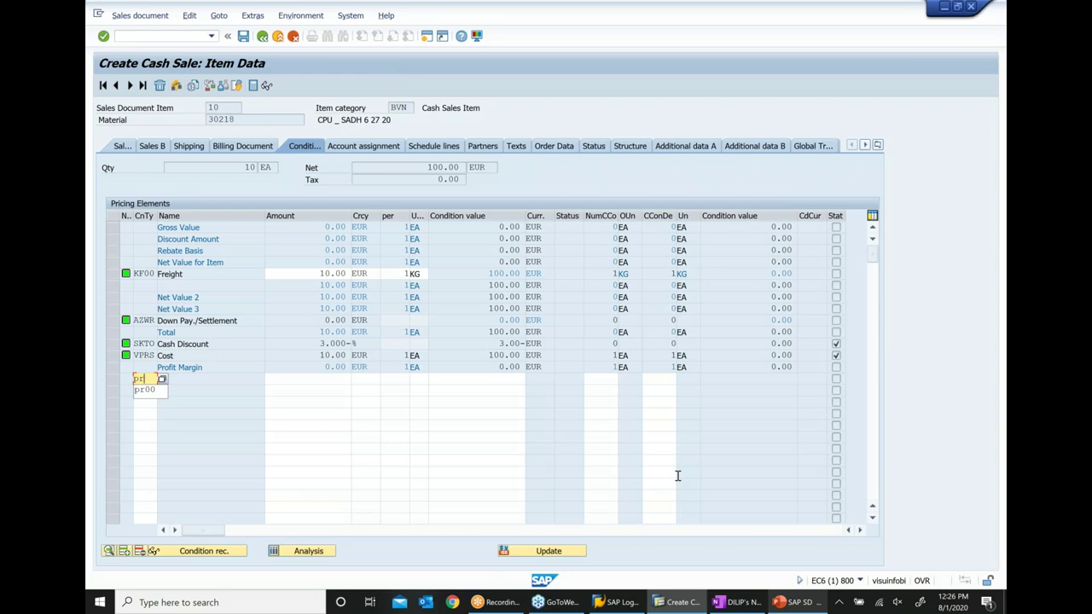
pyautogui.press('Tab')
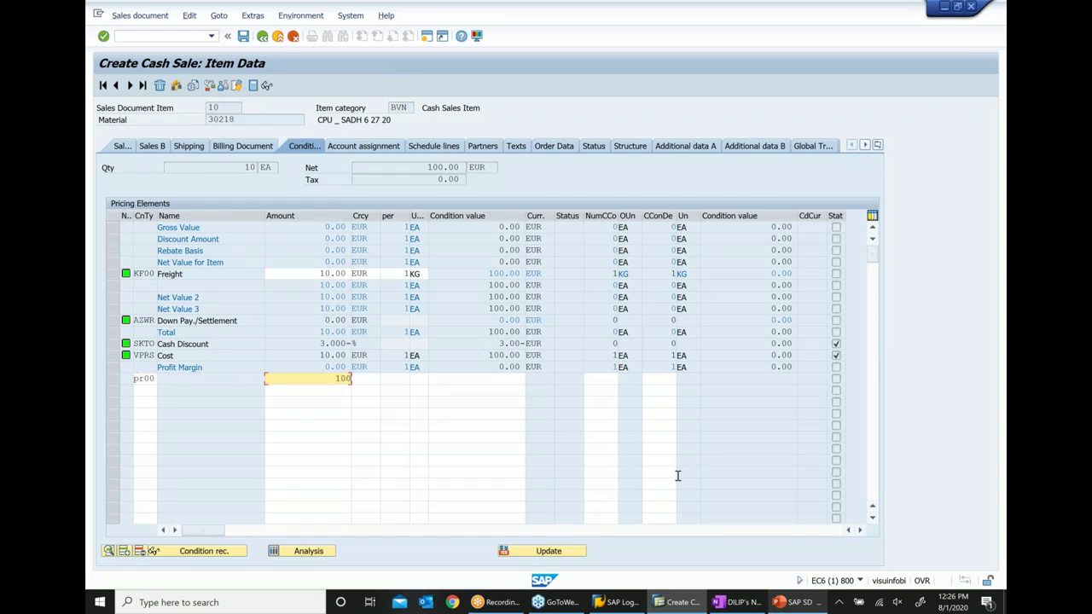
pyautogui.press('Return')
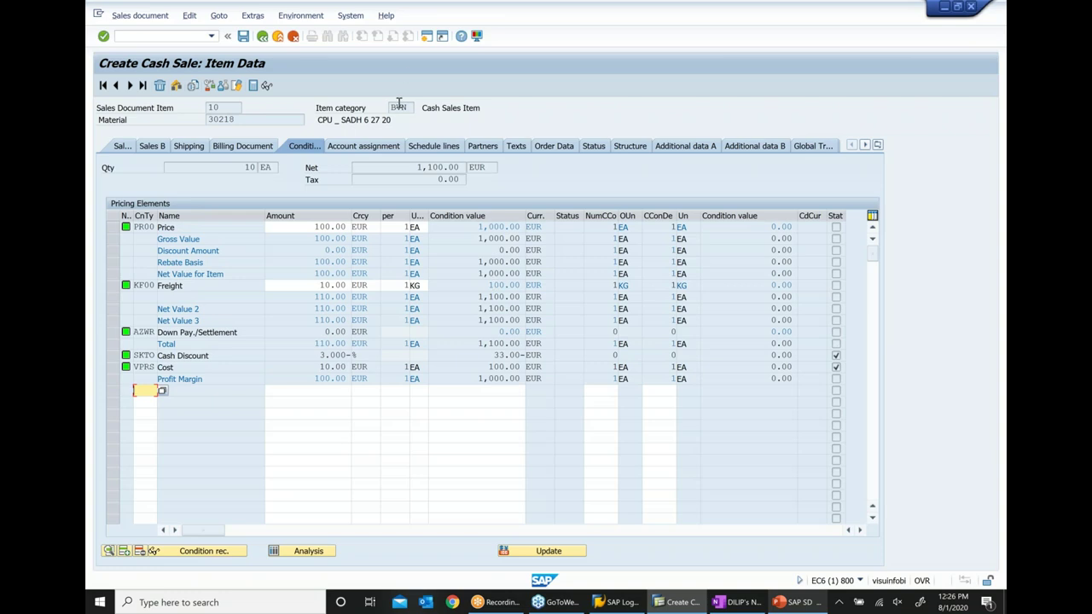
pyautogui.click(262, 38)
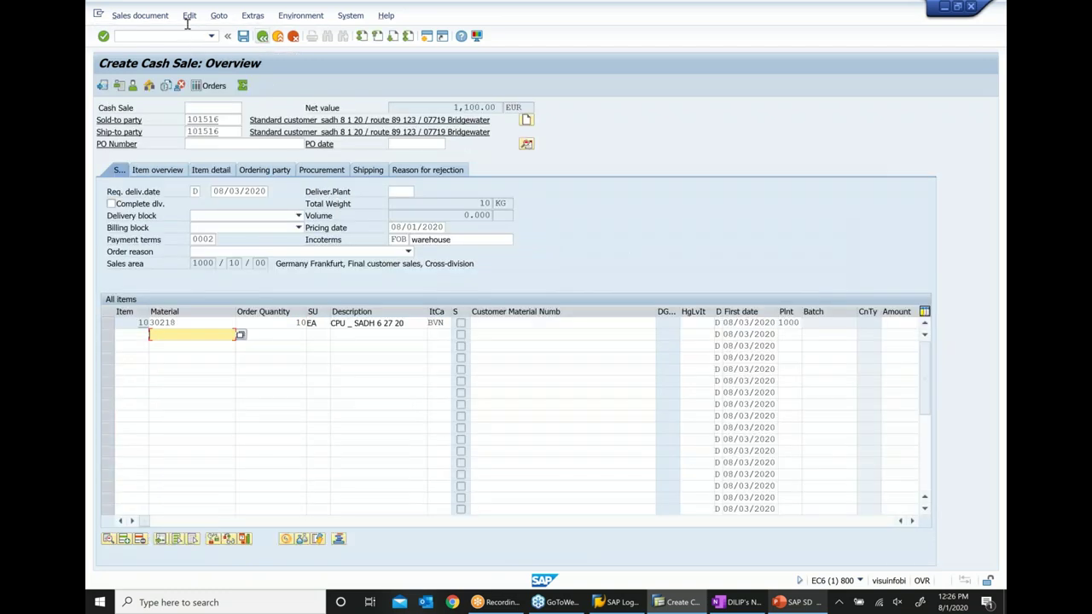
# Check the cash sale's incompletion log and save the order.
pyautogui.click(189, 15)
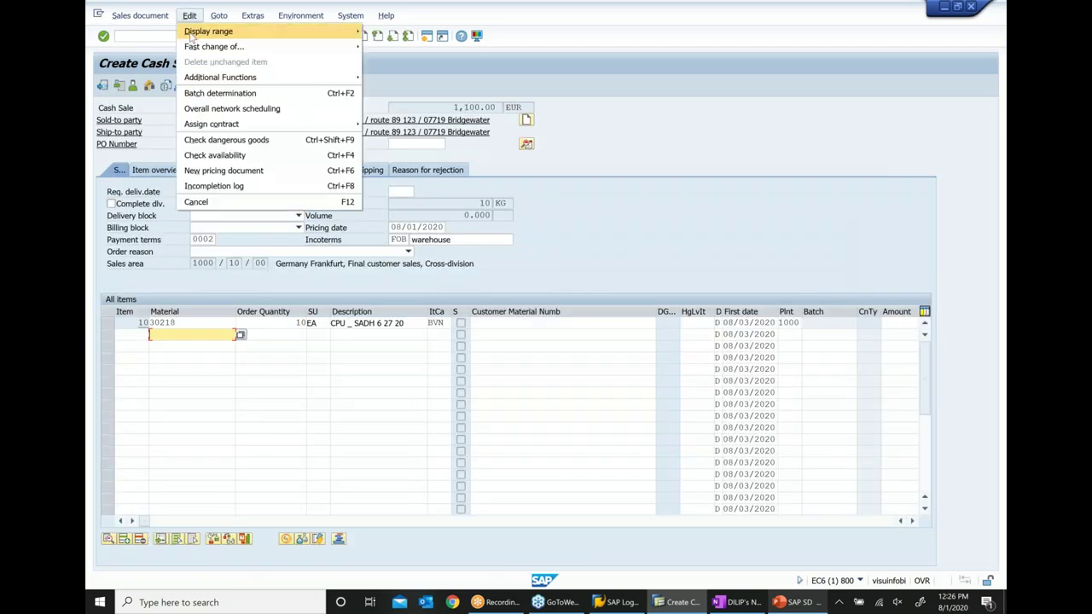
pyautogui.click(213, 186)
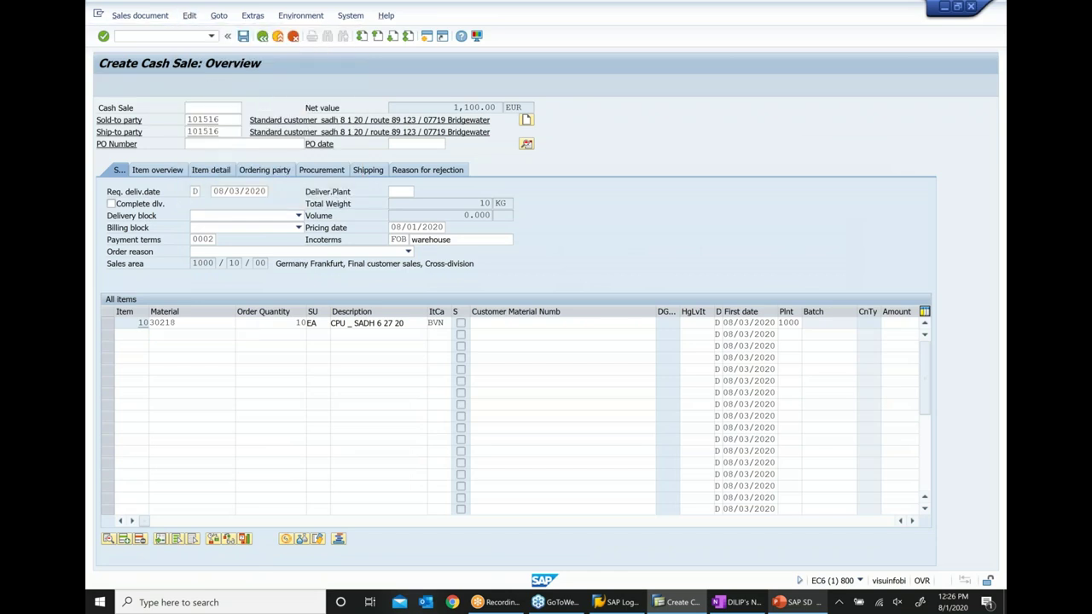
pyautogui.click(244, 36)
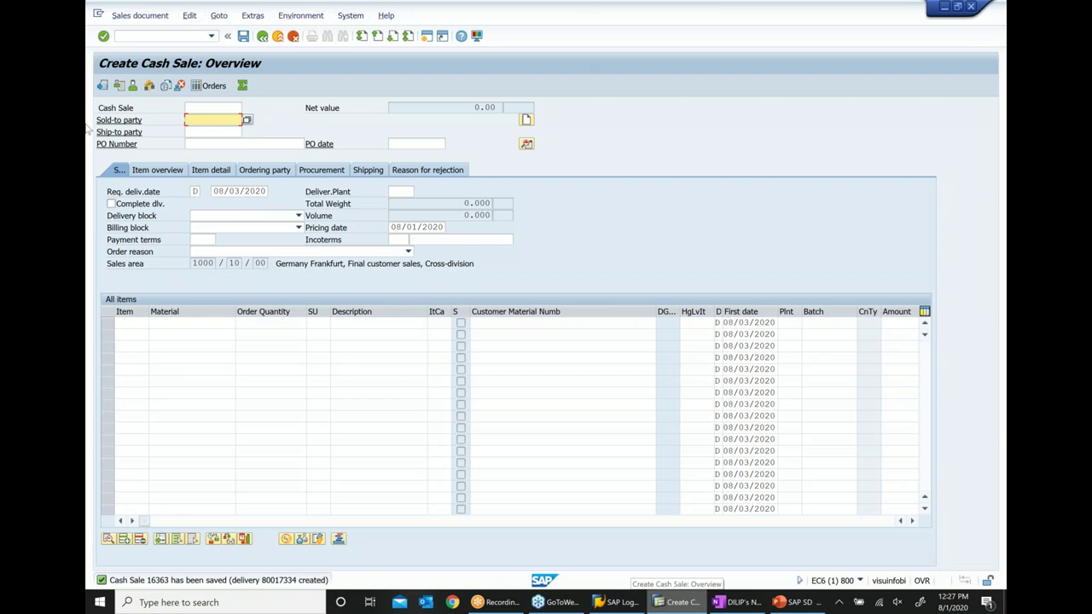
# Copy the saved cash sale's order number from the order display and append it to the "Create Cash sales order" bullet in OneNote.
pyautogui.click(162, 16)
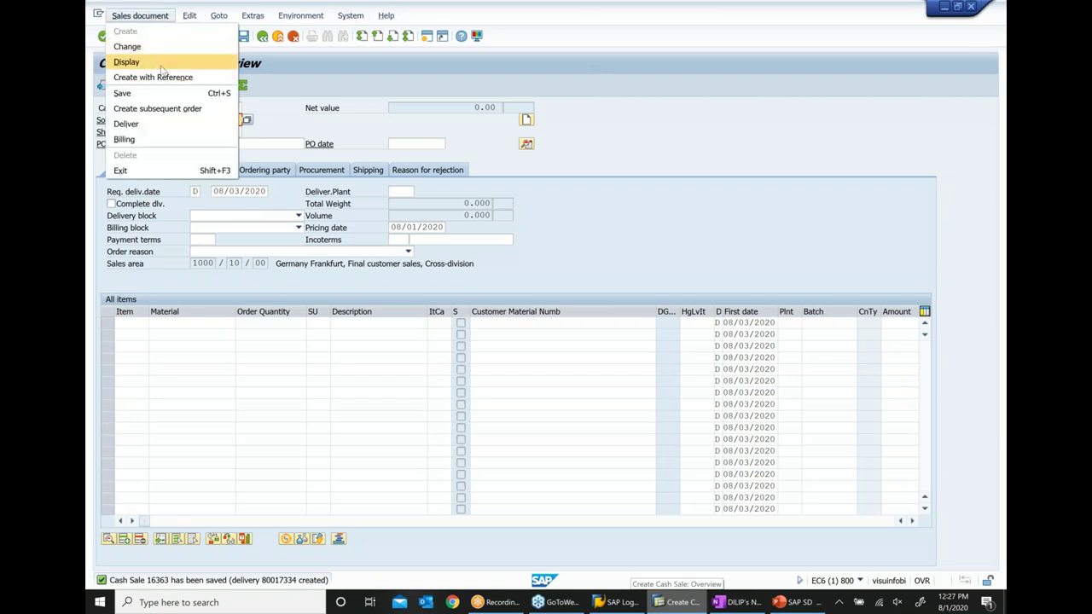
pyautogui.click(145, 61)
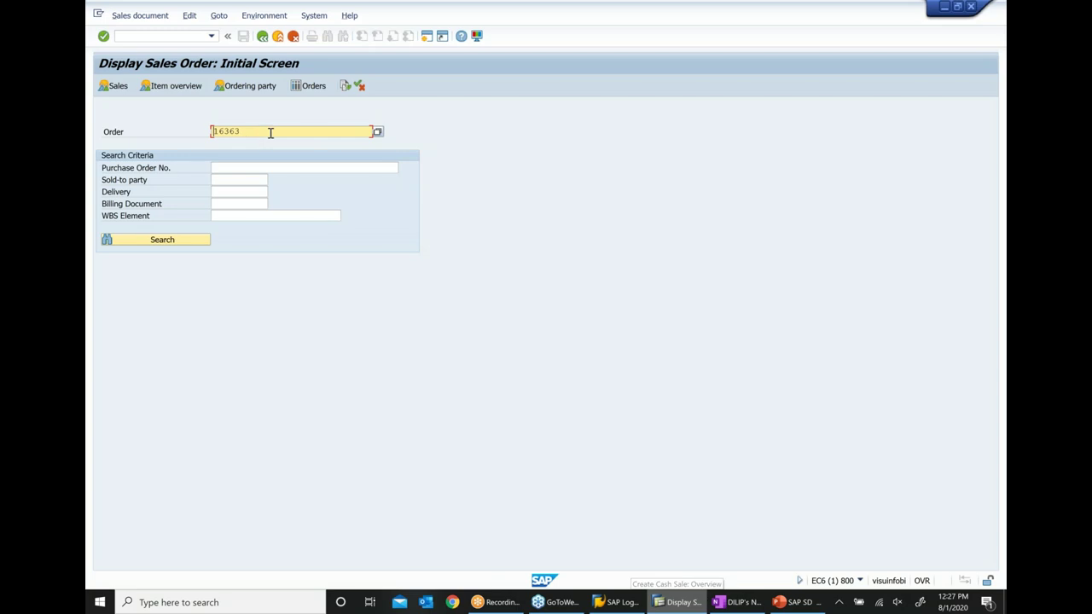
pyautogui.hotkey('shift', 'Home')
pyautogui.hotkey('ctrl', 'c')
pyautogui.press('Home')
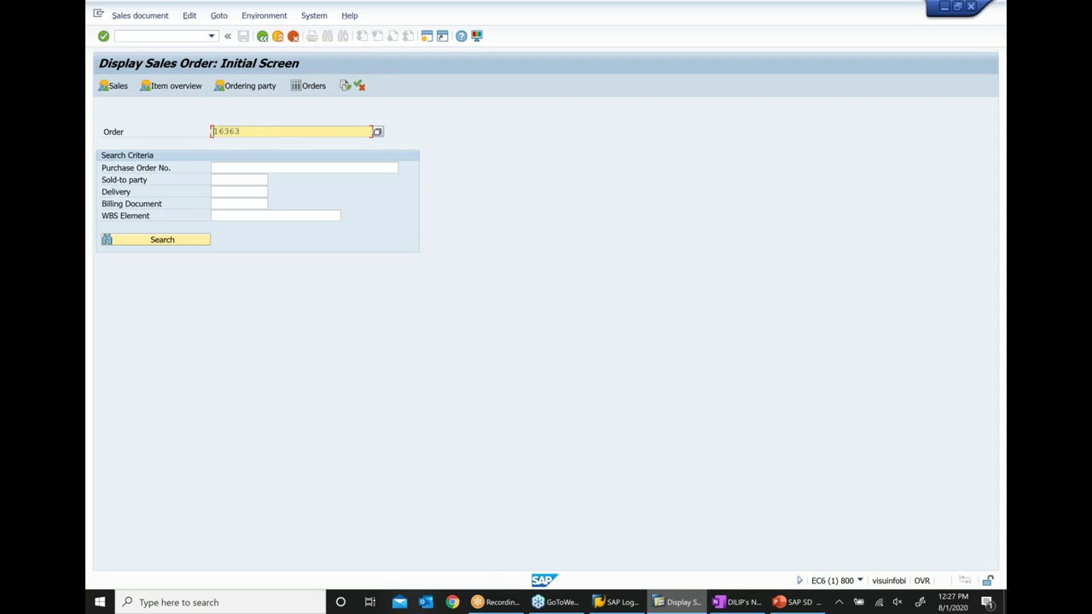
pyautogui.click(739, 604)
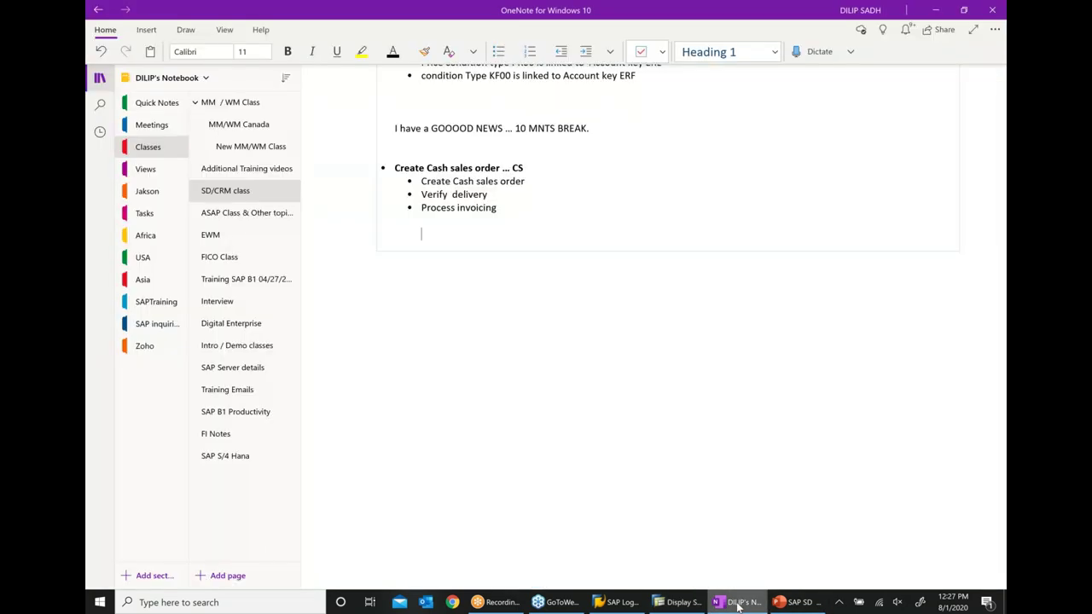
pyautogui.click(572, 183)
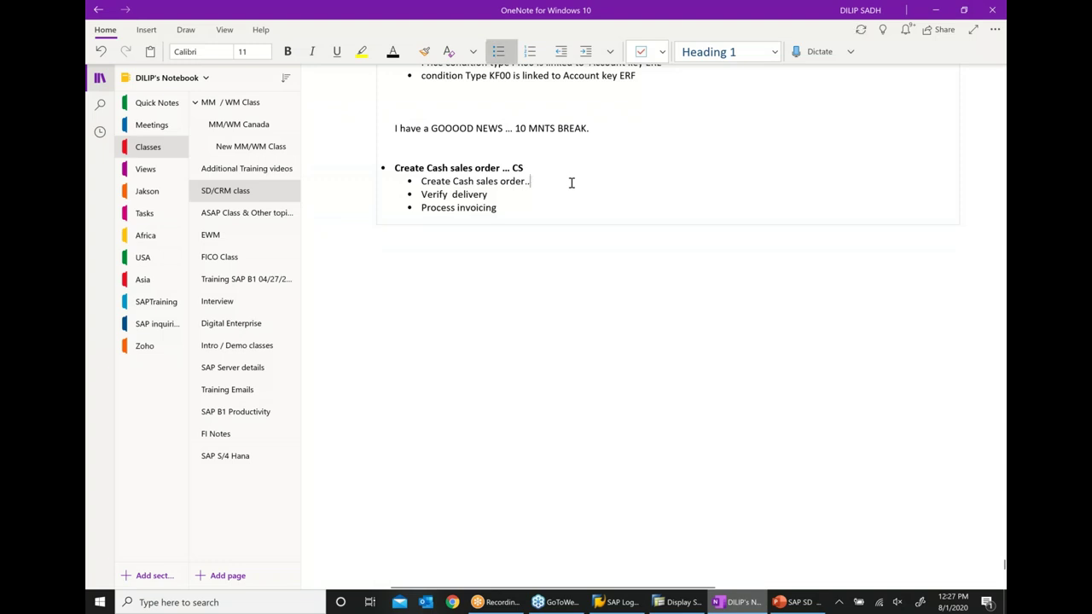
pyautogui.hotkey('ctrl', 'v')
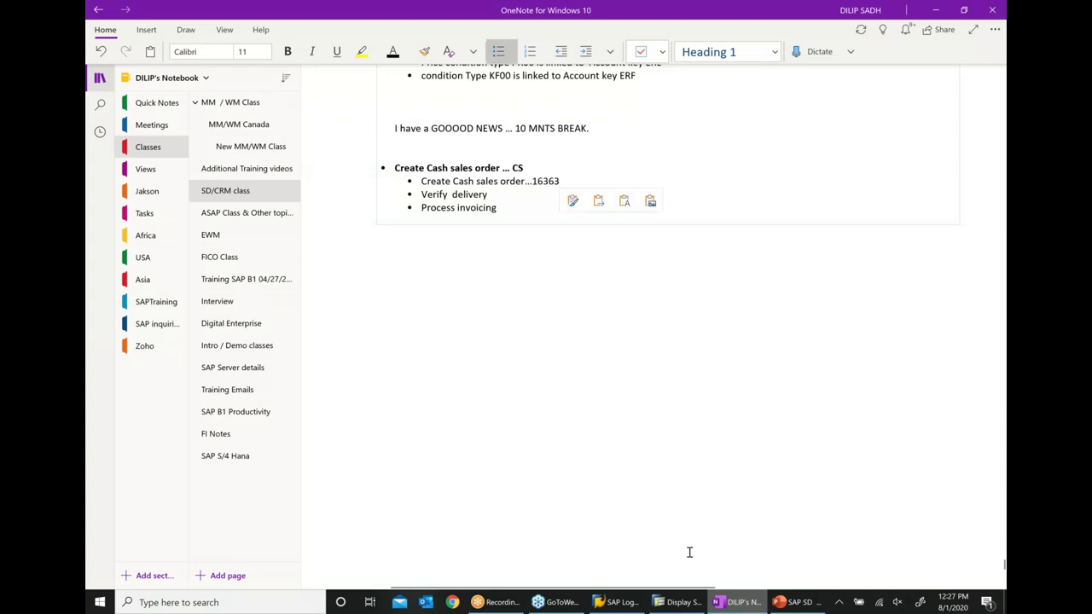
# Open the delivery from the order's document flow in SAP and append its number to the "Verify delivery" bullet in OneNote.
pyautogui.click(679, 603)
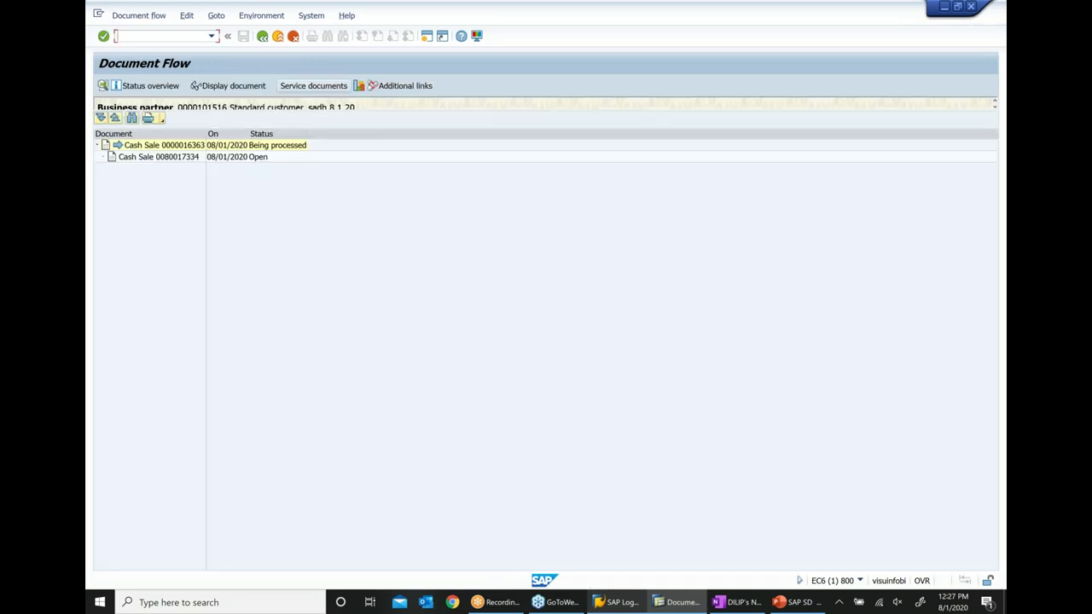
pyautogui.click(178, 159)
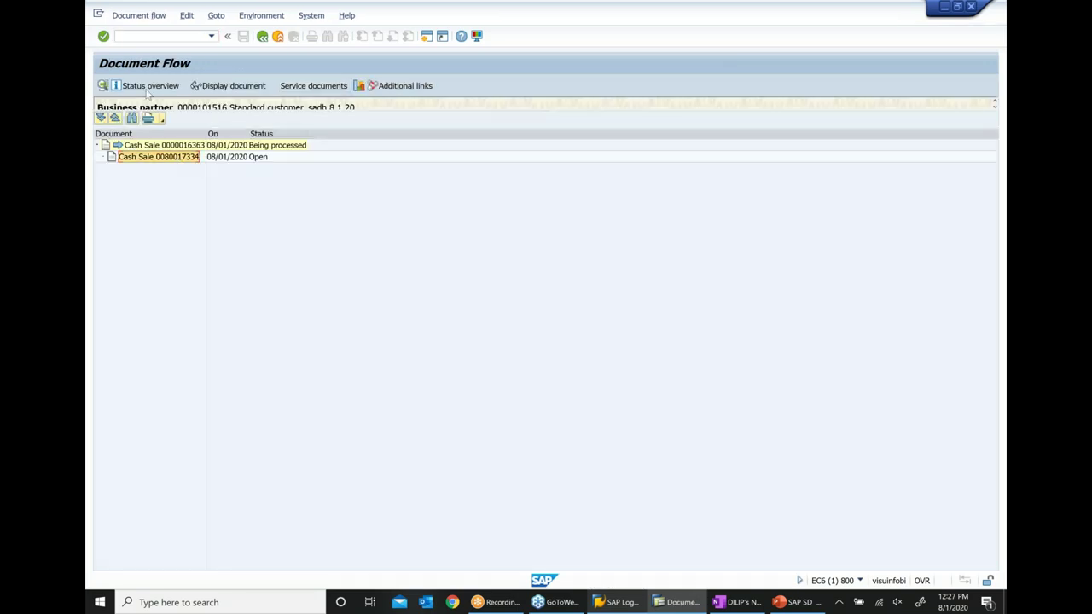
pyautogui.click(224, 86)
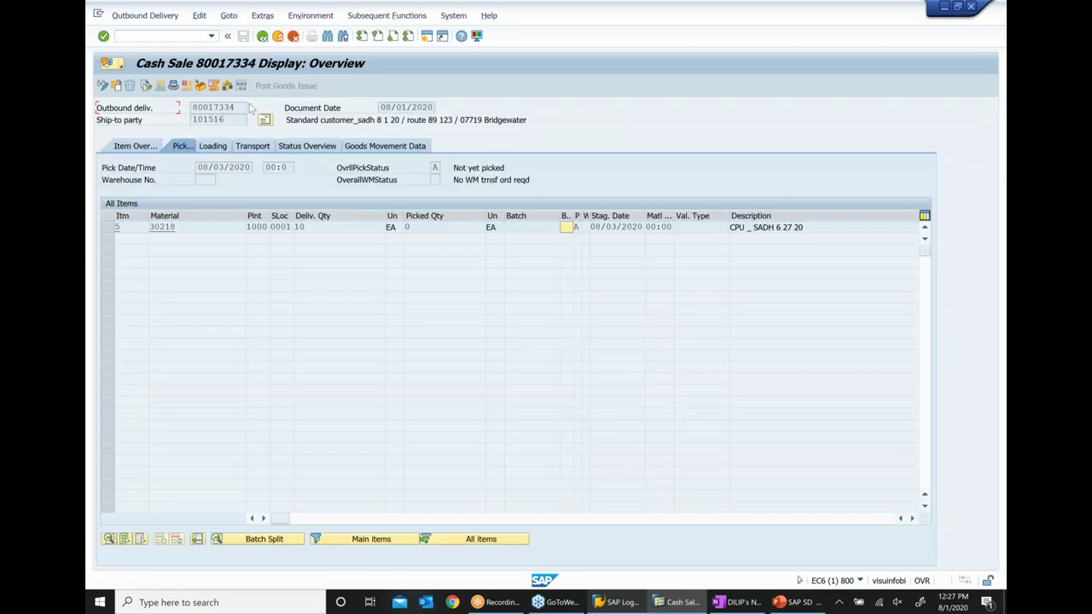
pyautogui.moveTo(239, 109); pyautogui.dragTo(145, 109)
pyautogui.hotkey('ctrl', 'c')
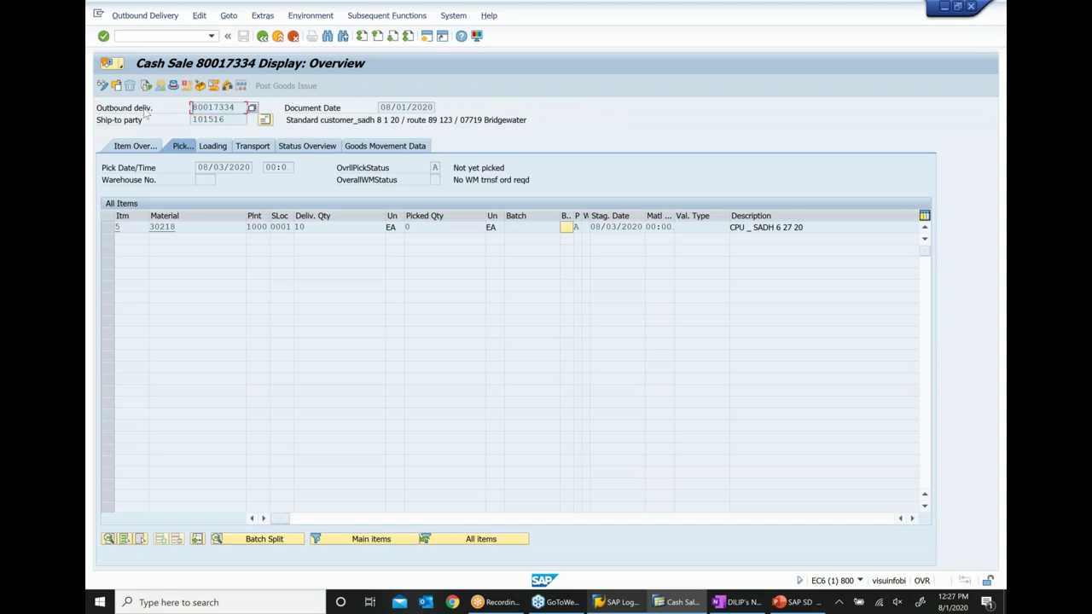
pyautogui.click(741, 603)
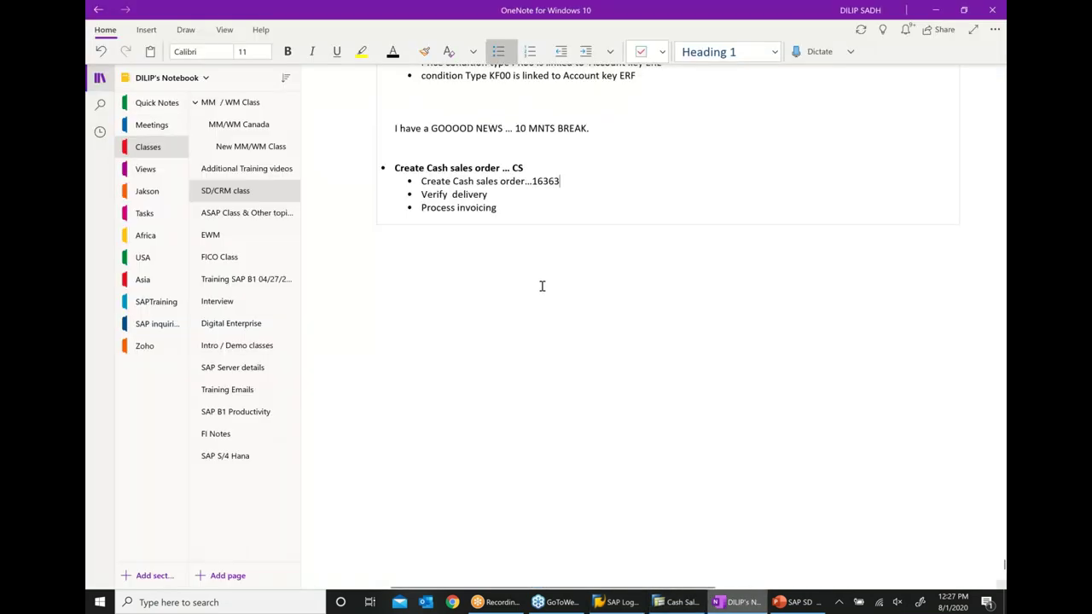
pyautogui.click(516, 193)
pyautogui.hotkey('ctrl', 'v')
# Add two indented sub-bullets under the delivery bullet, one for "Picking" and one for posting the goods issue.
pyautogui.press('Return')
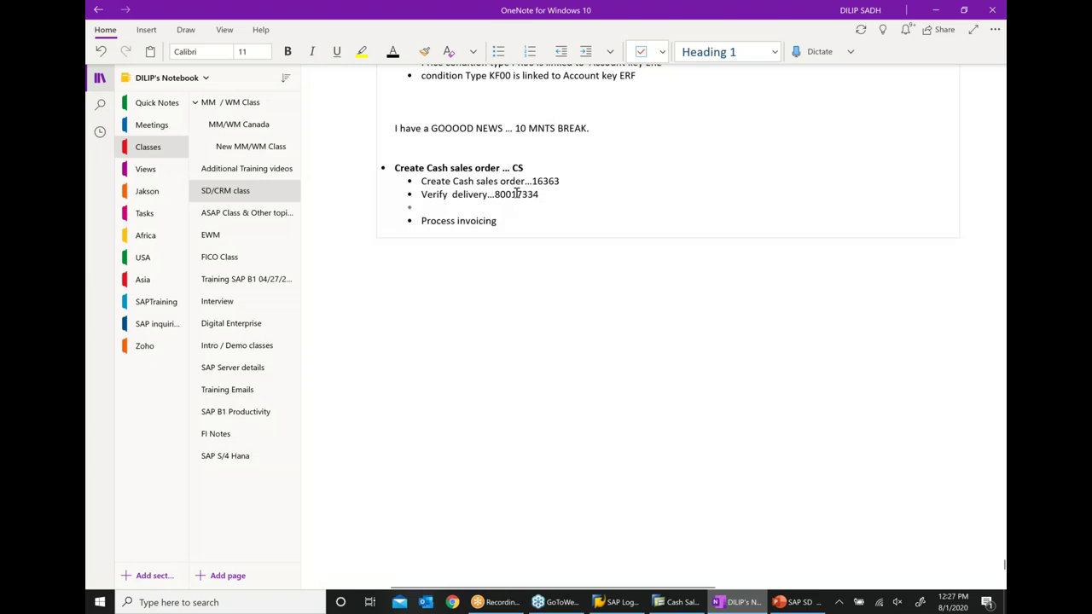
pyautogui.click(586, 51)
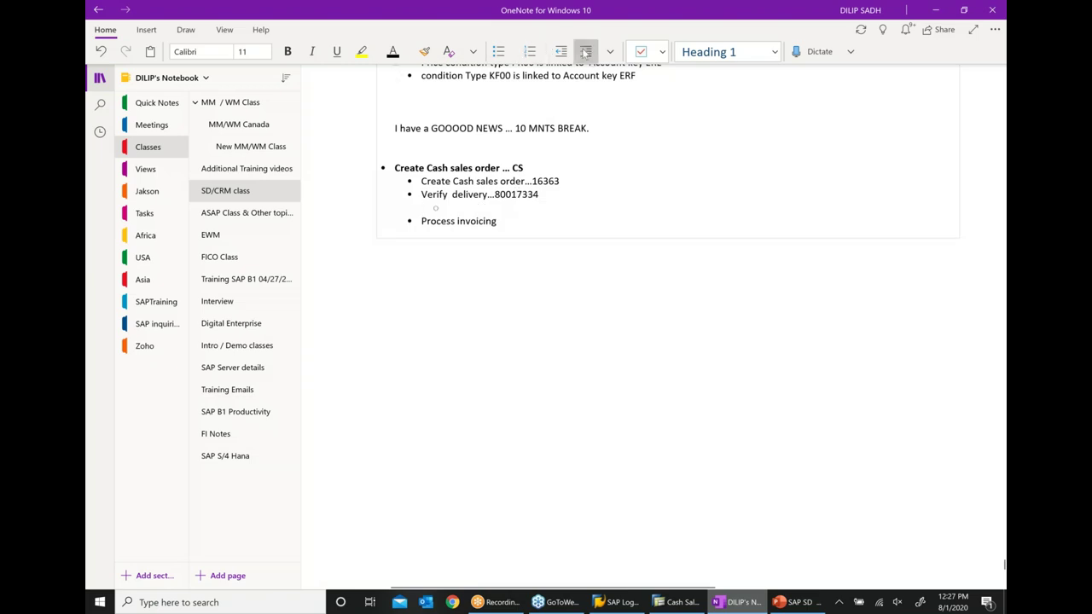
pyautogui.write('Picking')
pyautogui.press('Return')
pyautogui.write('P')
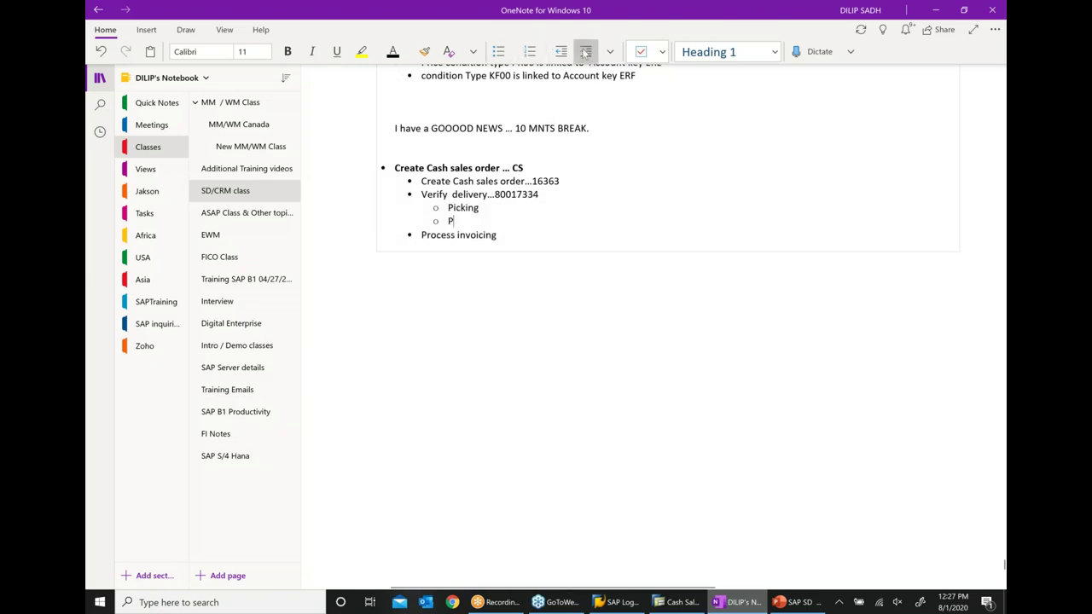
pyautogui.write('osgt')
pyautogui.press('BackSpace')
pyautogui.press('BackSpace')
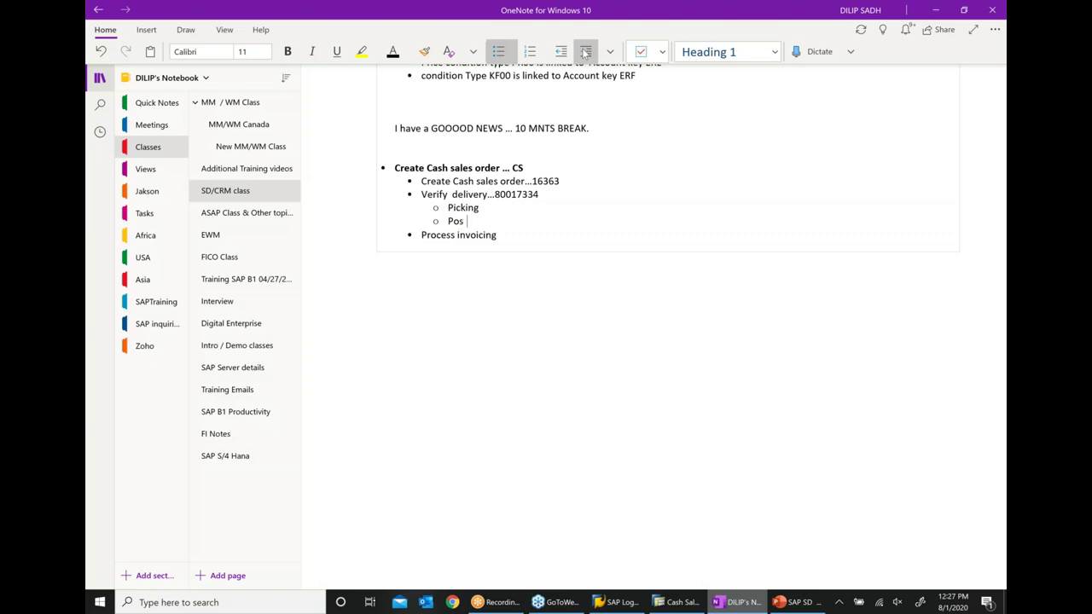
pyautogui.write('Goods issue')
# Switch to SAP, put the delivery in change mode, set the picked quantity to 10 and post the goods issue.
pyautogui.click(674, 603)
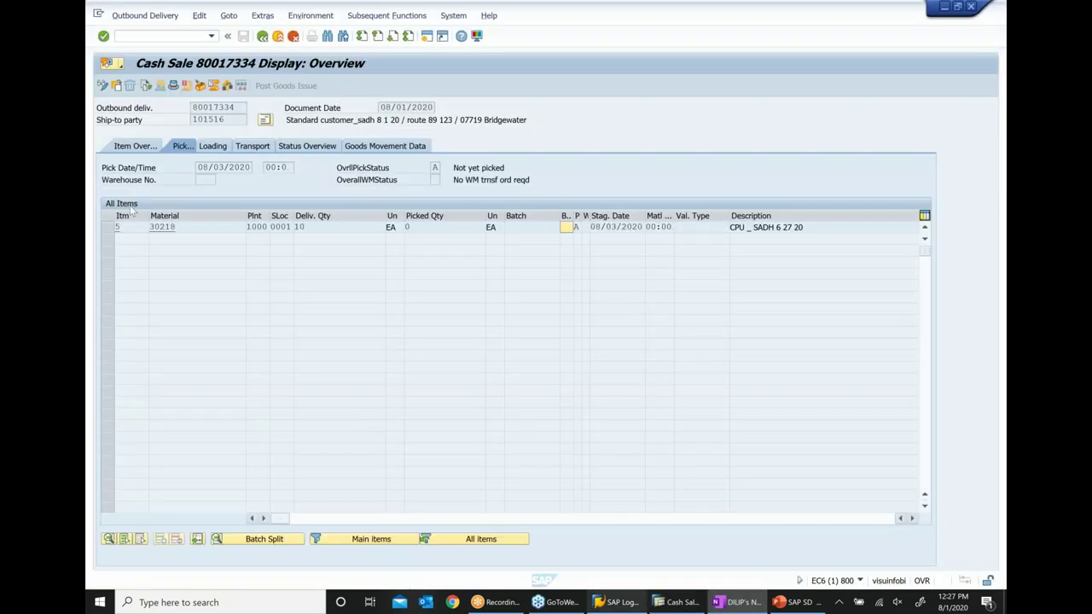
pyautogui.click(103, 86)
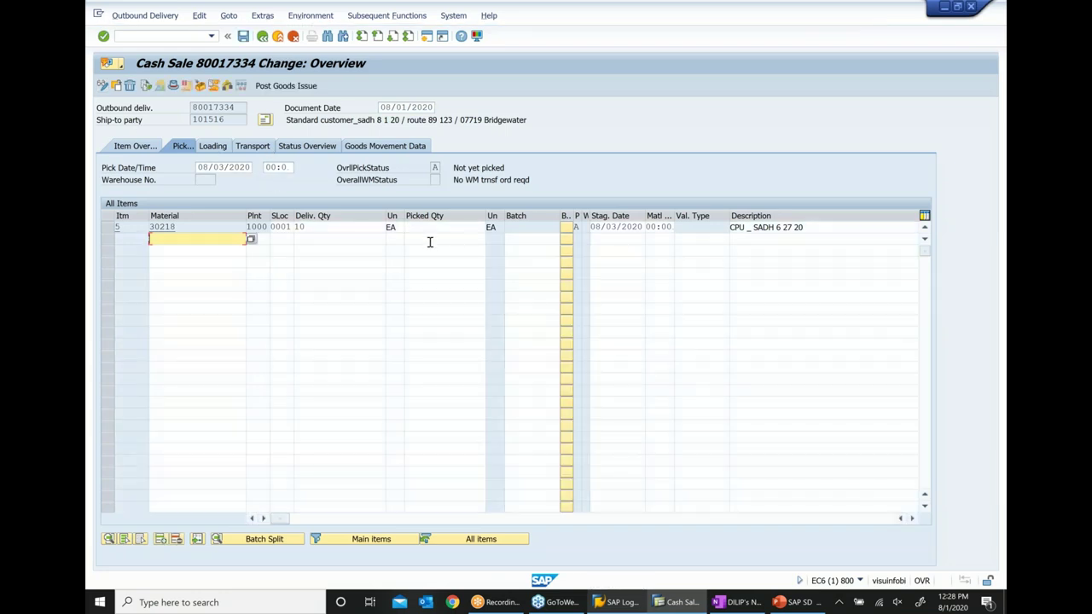
pyautogui.click(429, 228)
pyautogui.write('10')
pyautogui.press('Return')
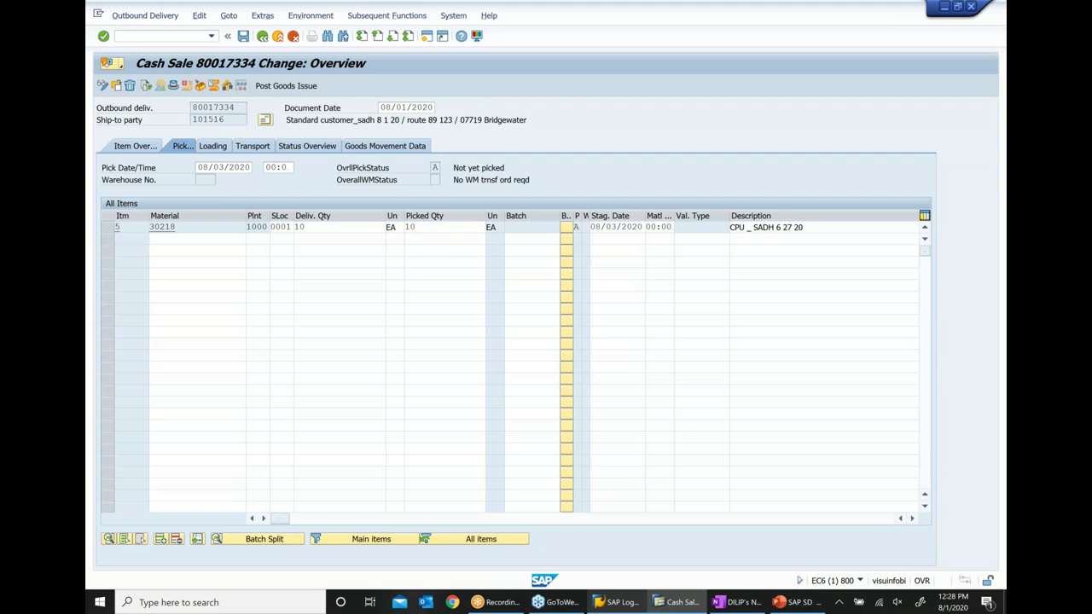
pyautogui.click(309, 87)
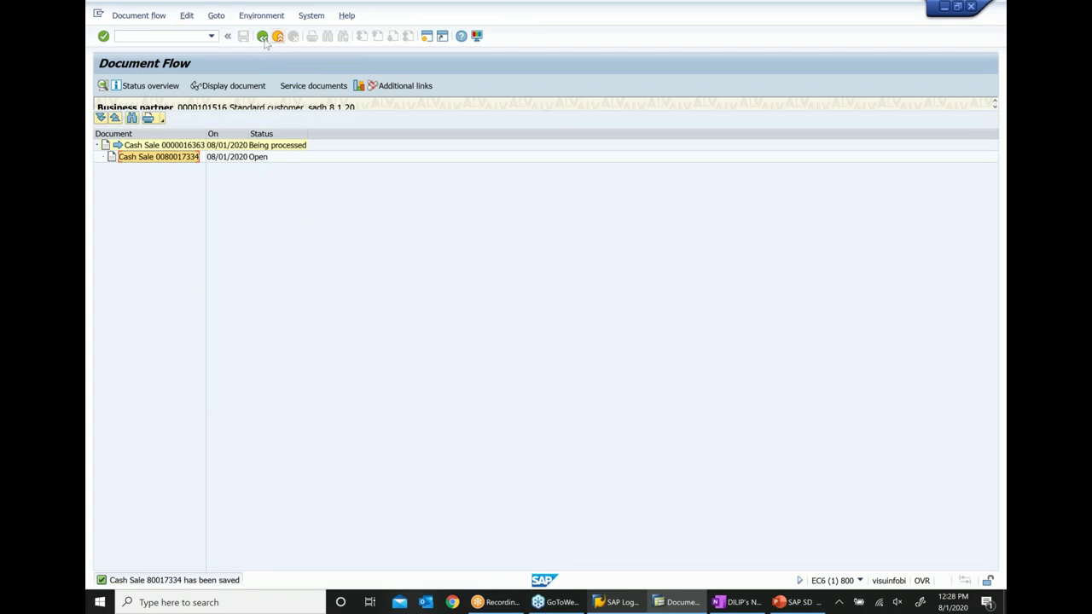
# Leave the document flow and order display, and start VF01 to create a billing document for the cash sale.
pyautogui.click(263, 36)
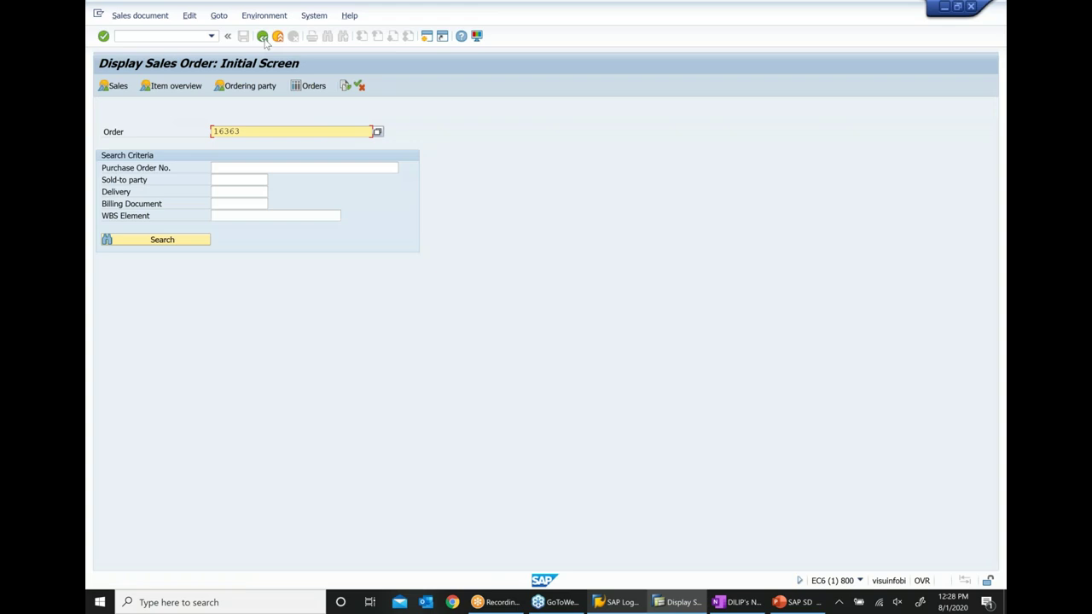
pyautogui.click(263, 37)
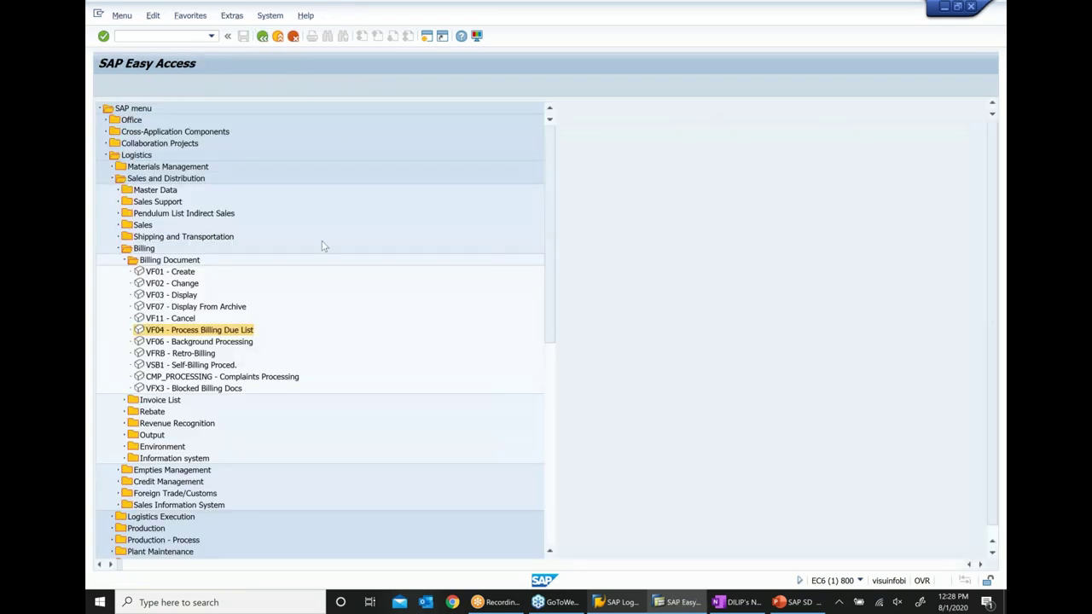
pyautogui.doubleClick(138, 272)
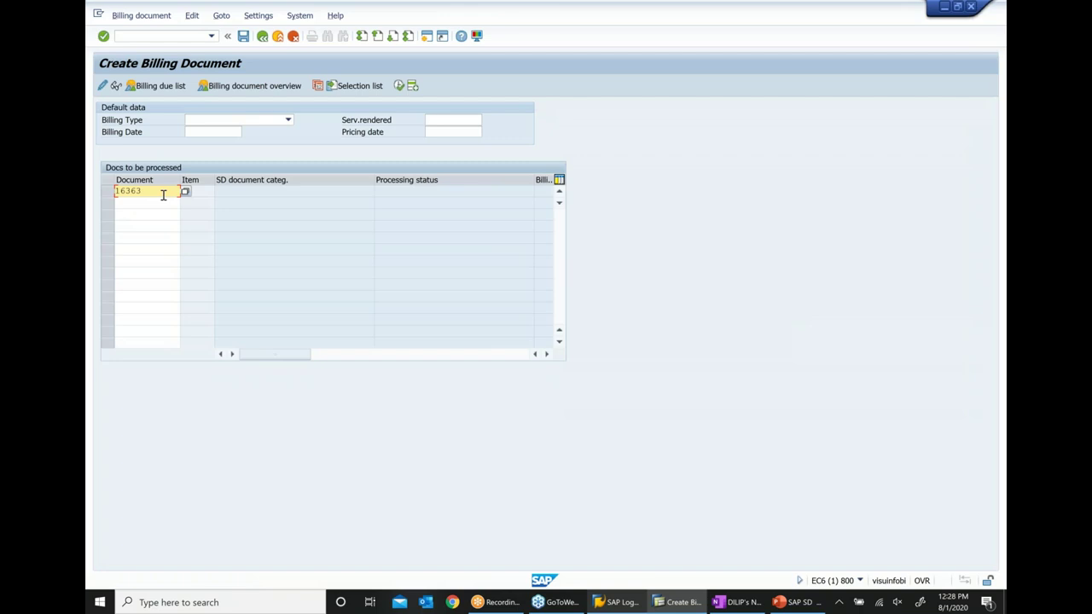
# Switch to OneNote and extend the "Process invoicing" bullet with ".. Creating billing with reference to sales order", correcting the misspelled word "reference".
pyautogui.click(739, 602)
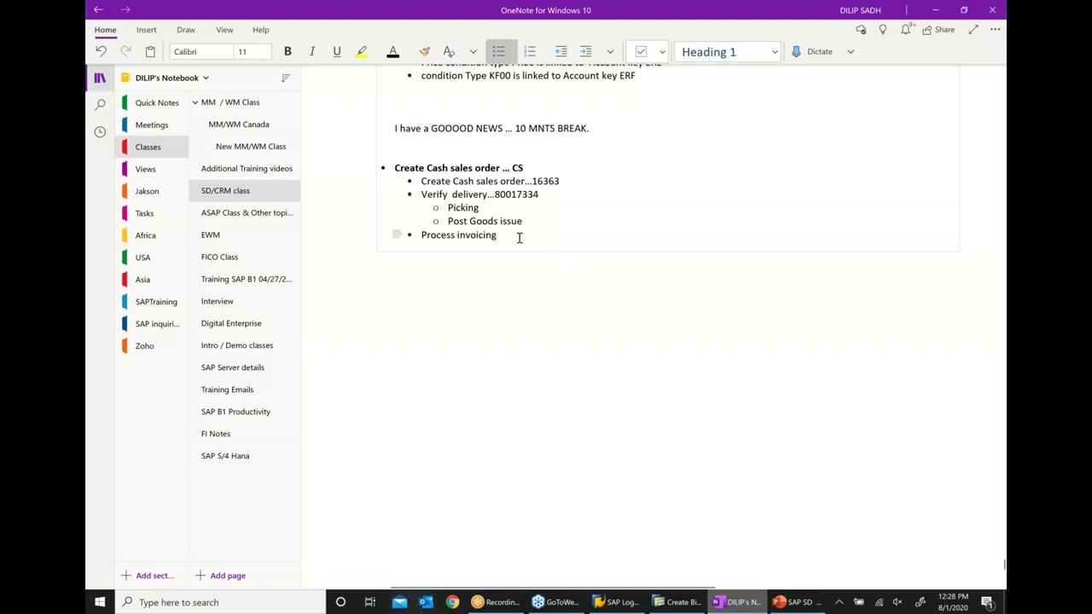
pyautogui.write('.. create')
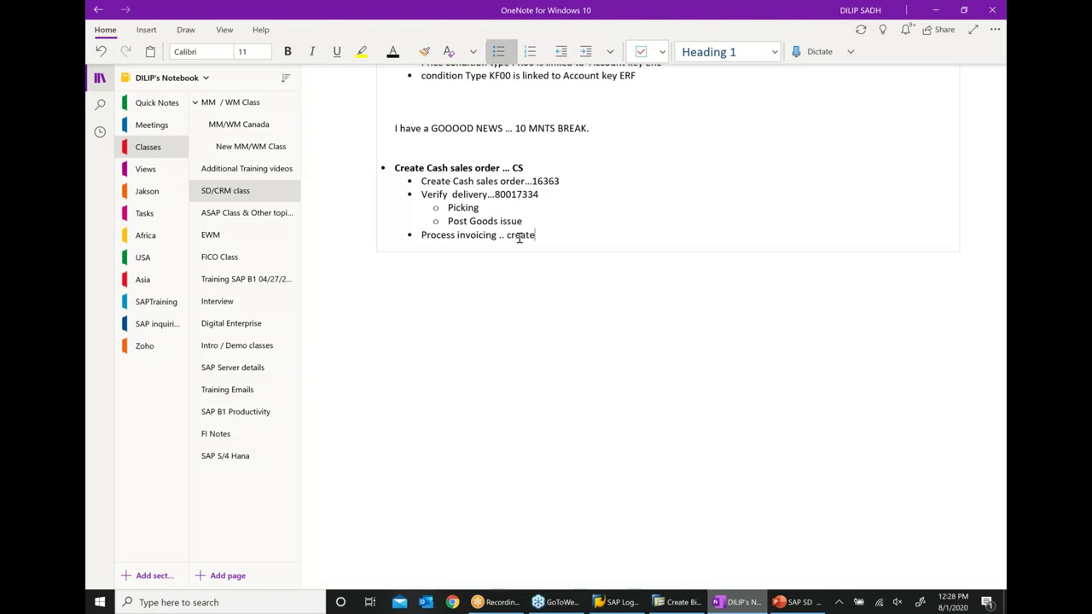
pyautogui.write('ing billing with referc')
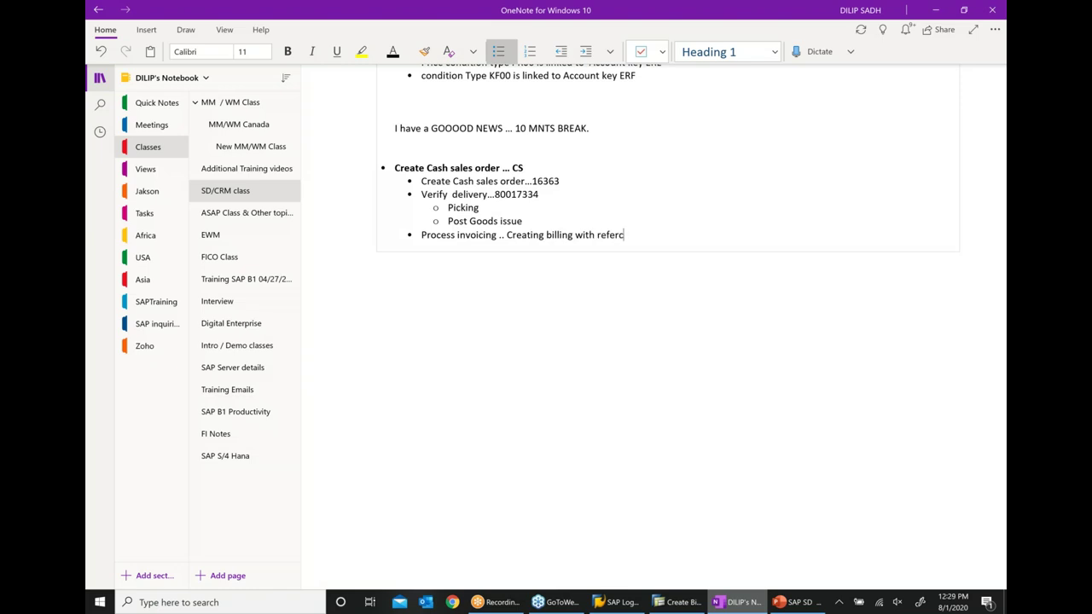
pyautogui.write('nce to sales order')
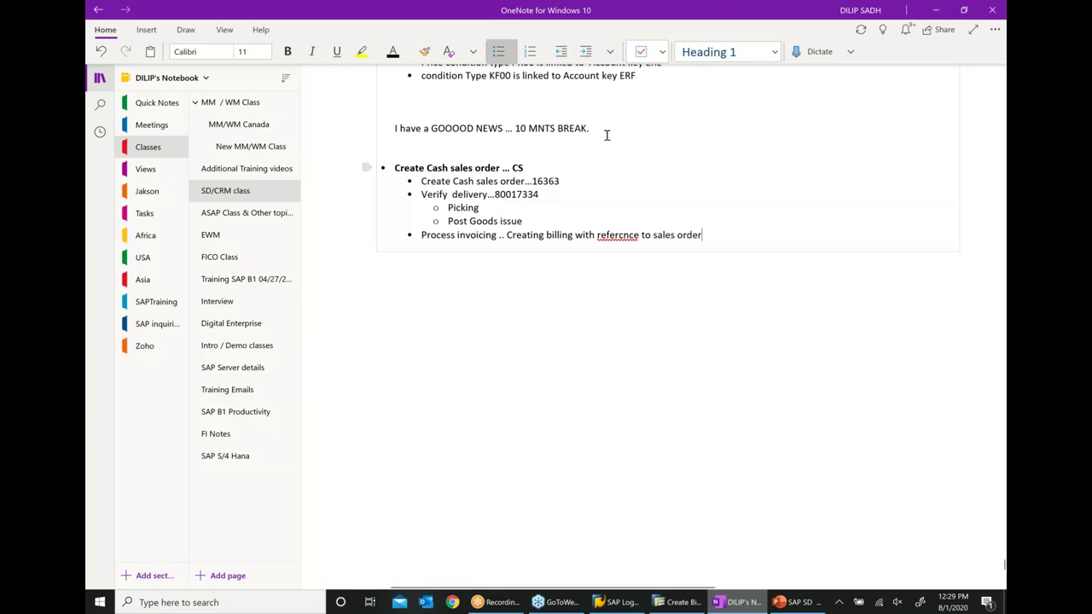
pyautogui.rightClick(618, 232)
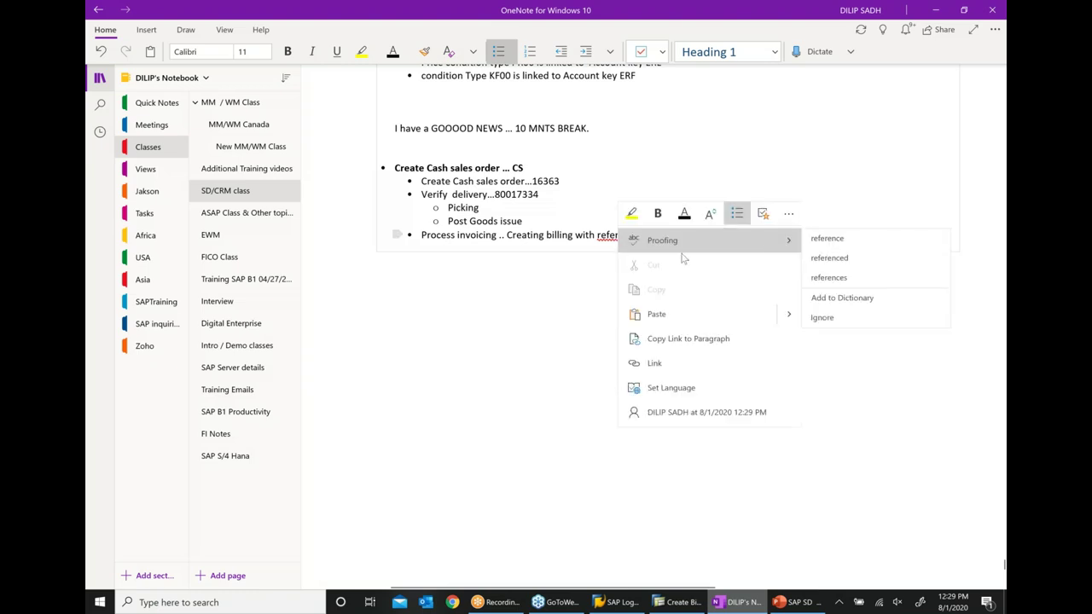
pyautogui.click(832, 239)
# Switch to SAP and open the overview of billing items for the sales order entered in VF01.
pyautogui.click(705, 606)
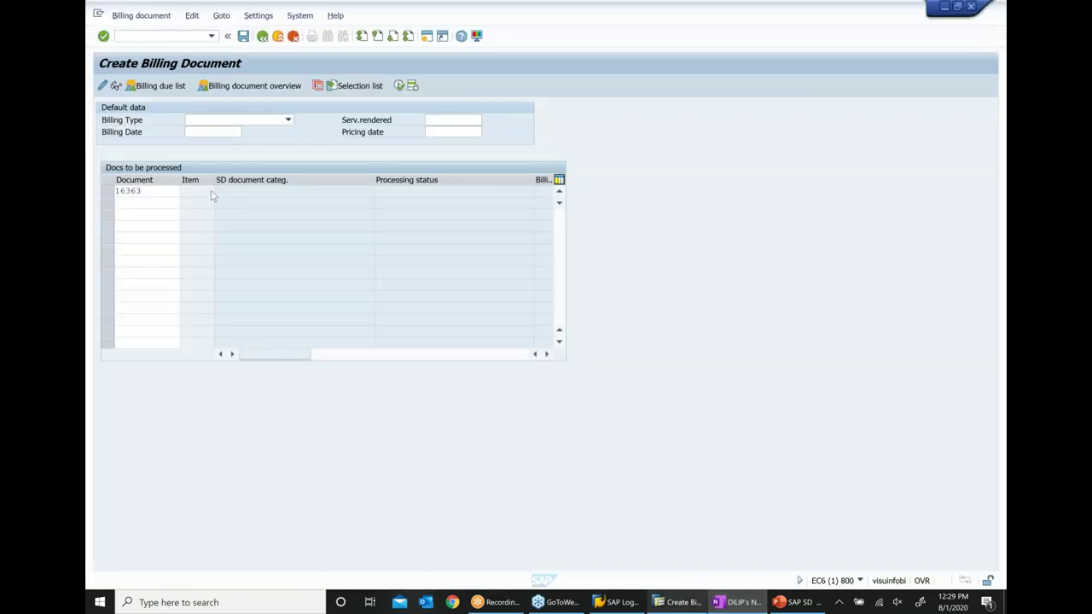
pyautogui.press('Return')
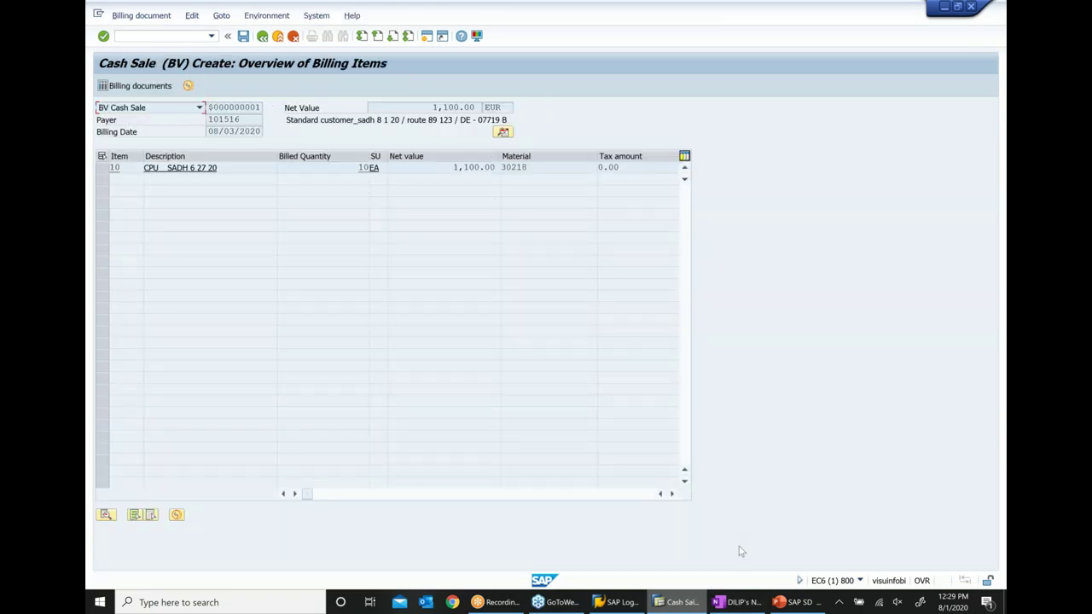
# Switch to PowerPoint and review the slides "Ways of invoice creation I (basic notes)" and "Ways of invoice creation II".
pyautogui.click(797, 603)
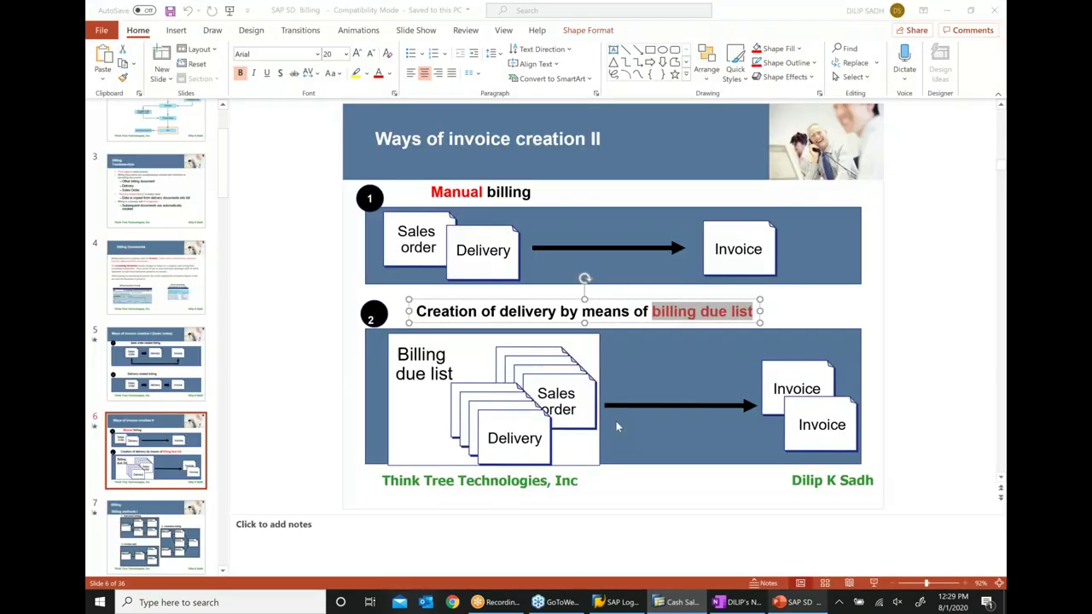
pyautogui.click(155, 375)
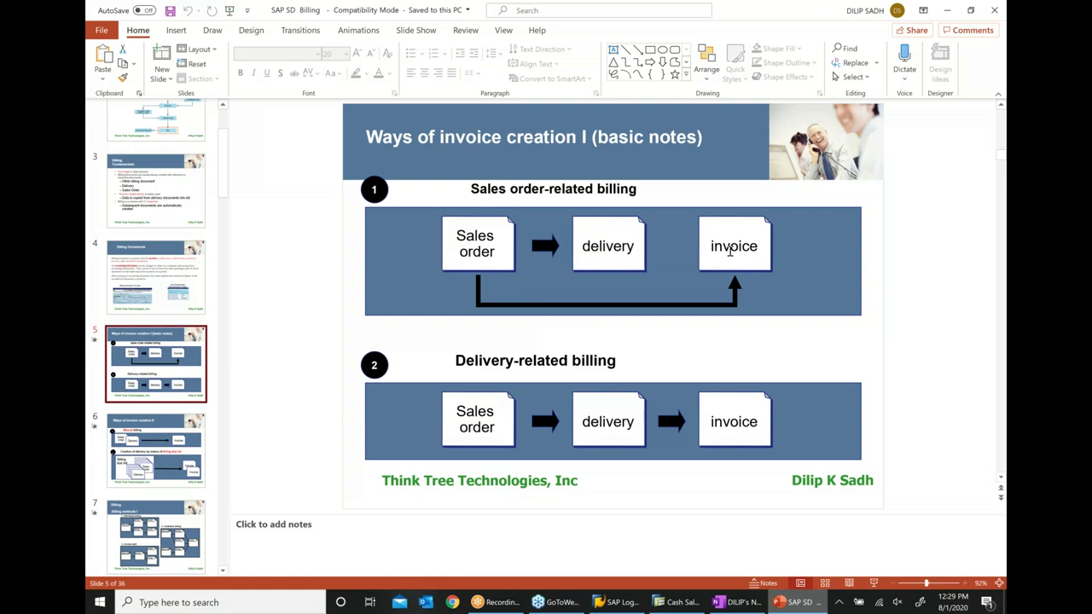
pyautogui.click(197, 445)
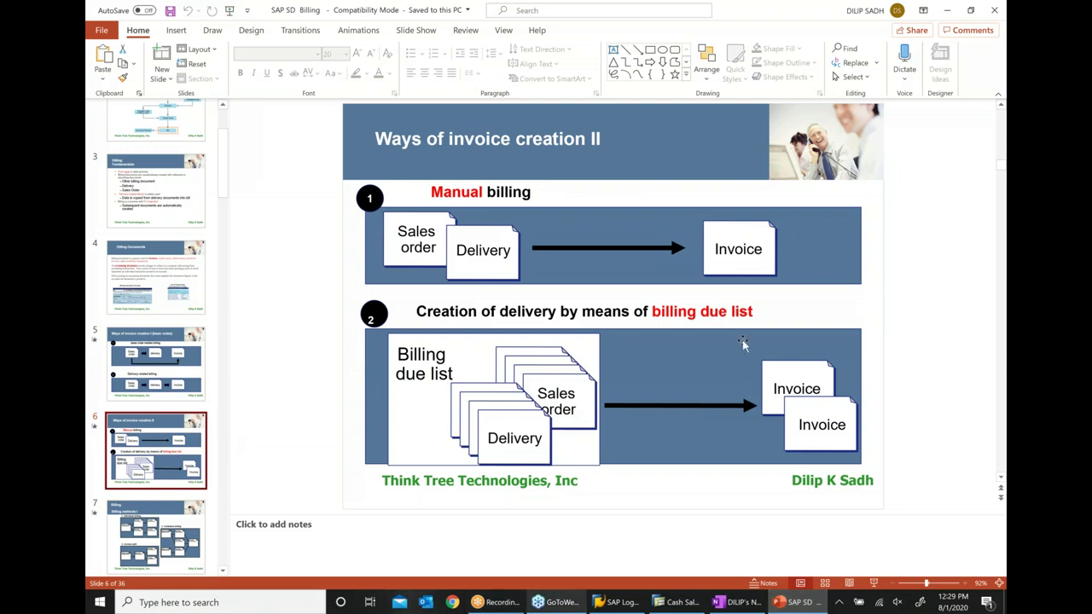
# Switch to SAP and exit the cash sale billing document without saving it.
pyautogui.click(679, 602)
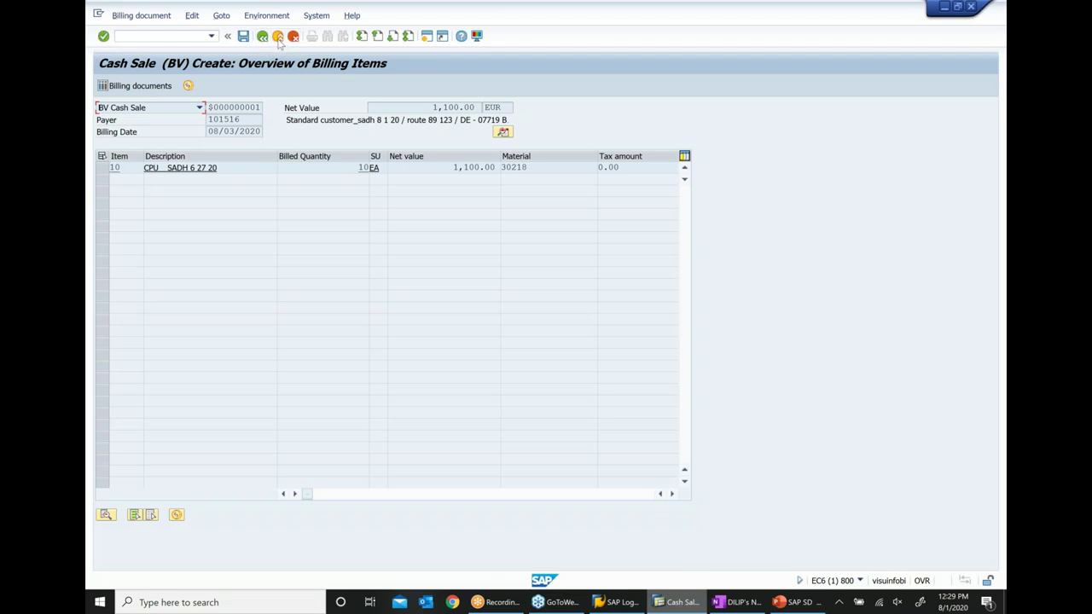
pyautogui.click(277, 37)
pyautogui.click(360, 229)
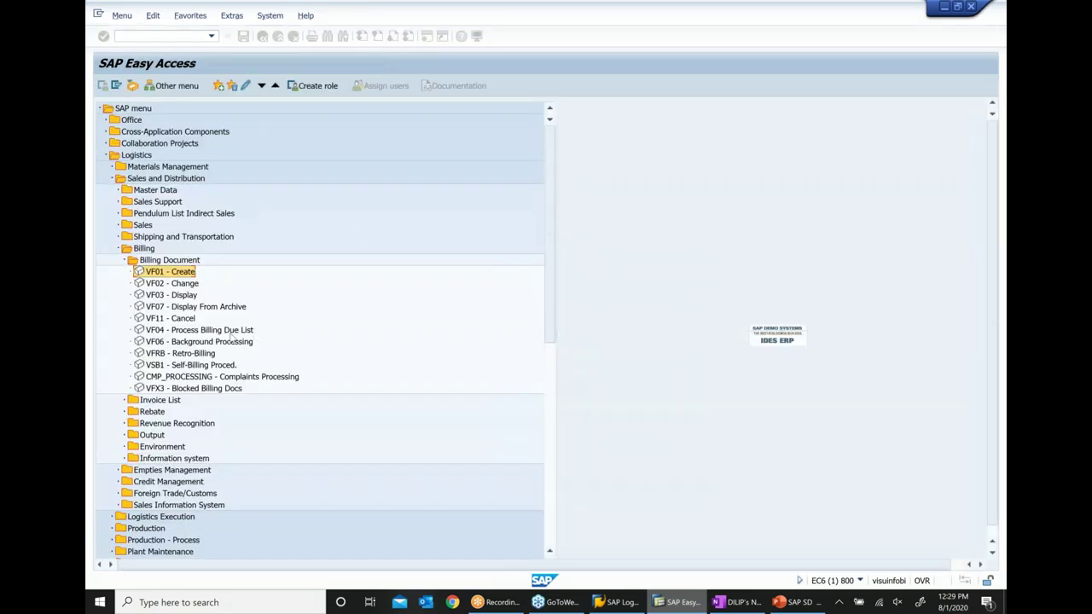
# Start VF04 to process the billing due list and include order-related documents in the selection.
pyautogui.click(231, 331)
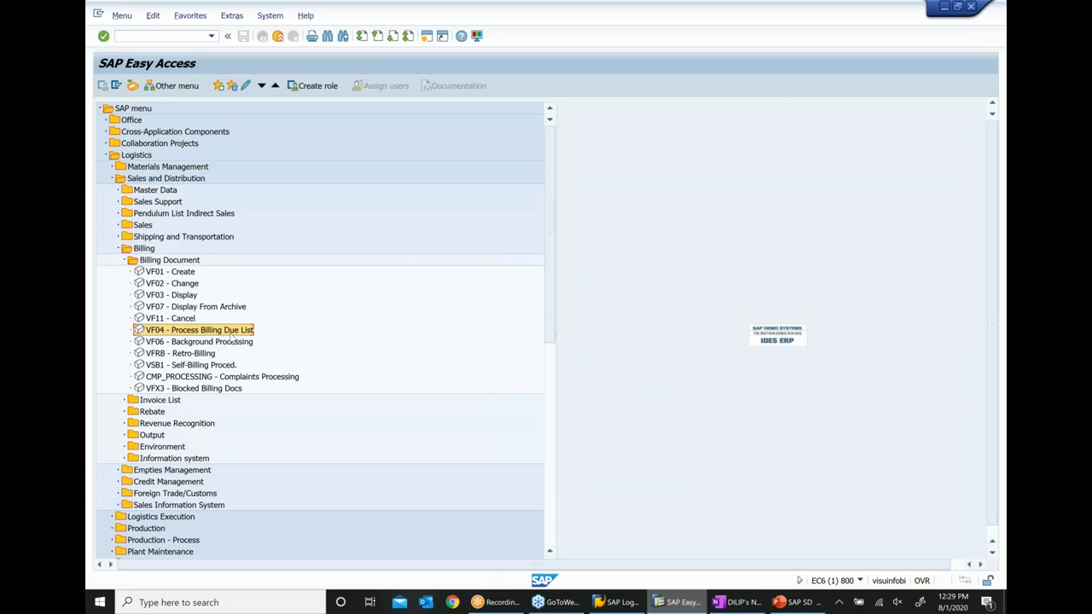
pyautogui.doubleClick(231, 333)
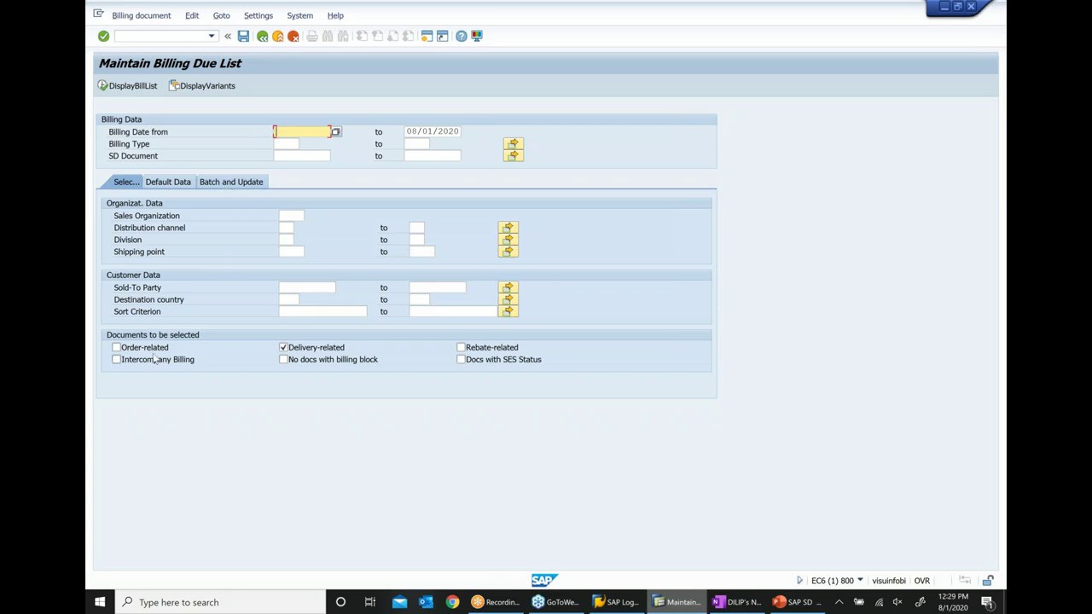
pyautogui.click(116, 348)
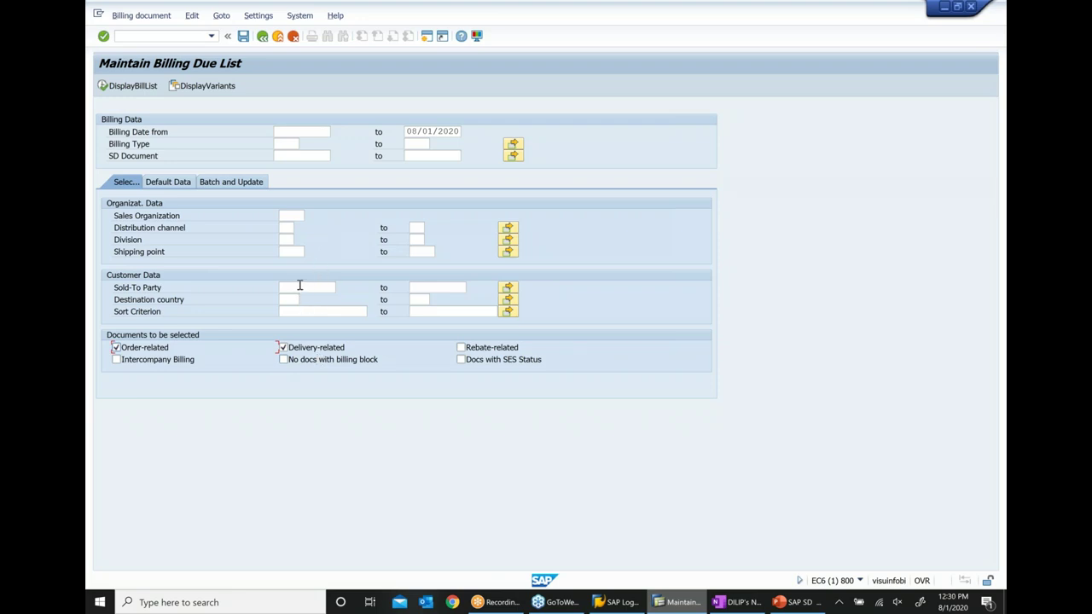
# Display the billing due list without organizational filters, compare it with the PowerPoint billing due list slide, and return to the SAP selection screen.
pyautogui.click(299, 287)
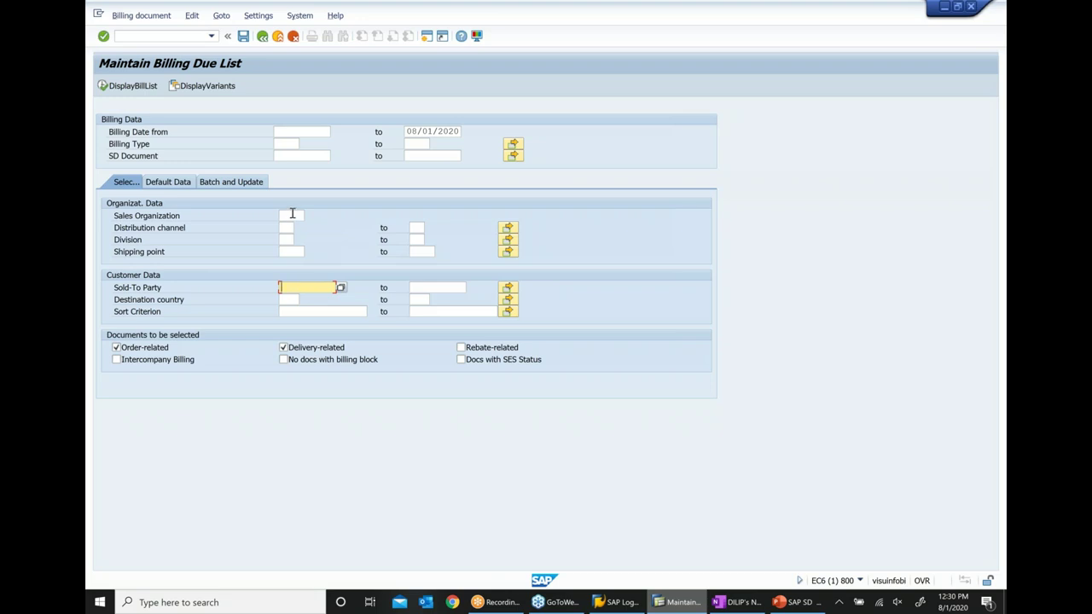
pyautogui.click(103, 86)
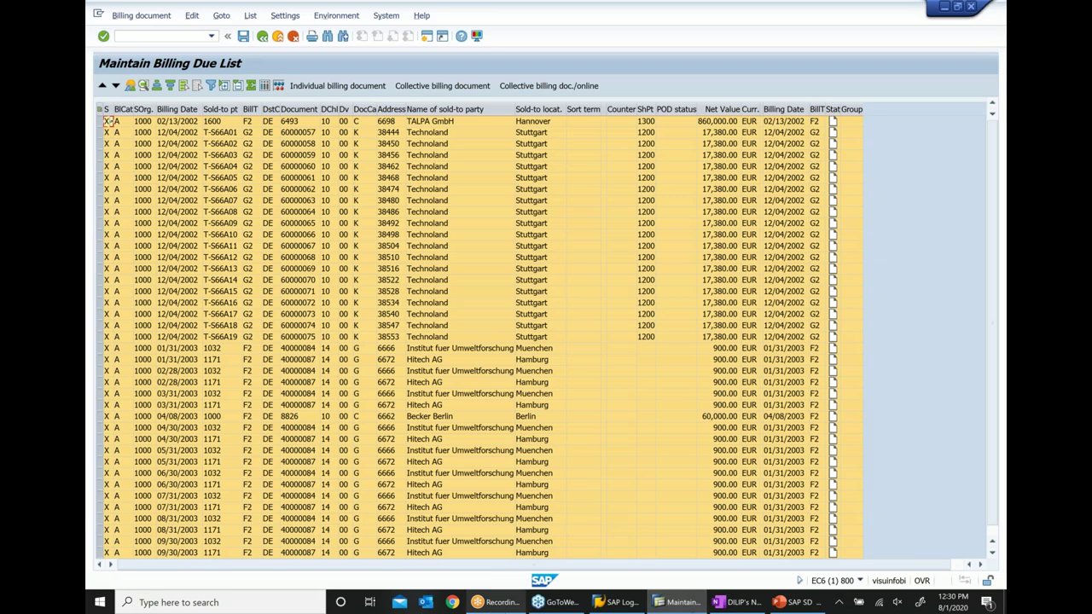
pyautogui.click(794, 602)
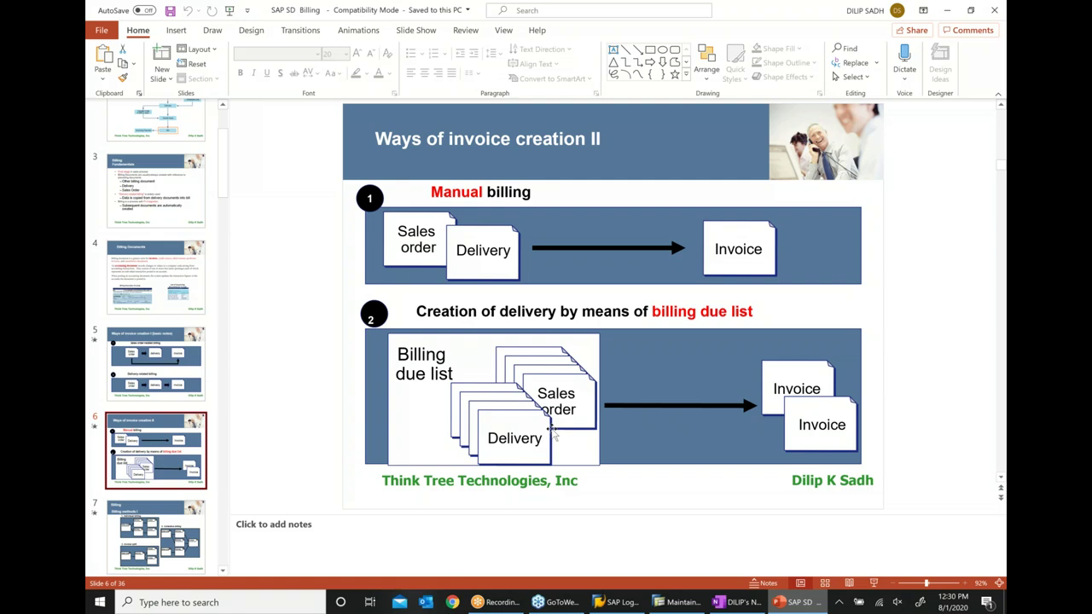
pyautogui.click(678, 602)
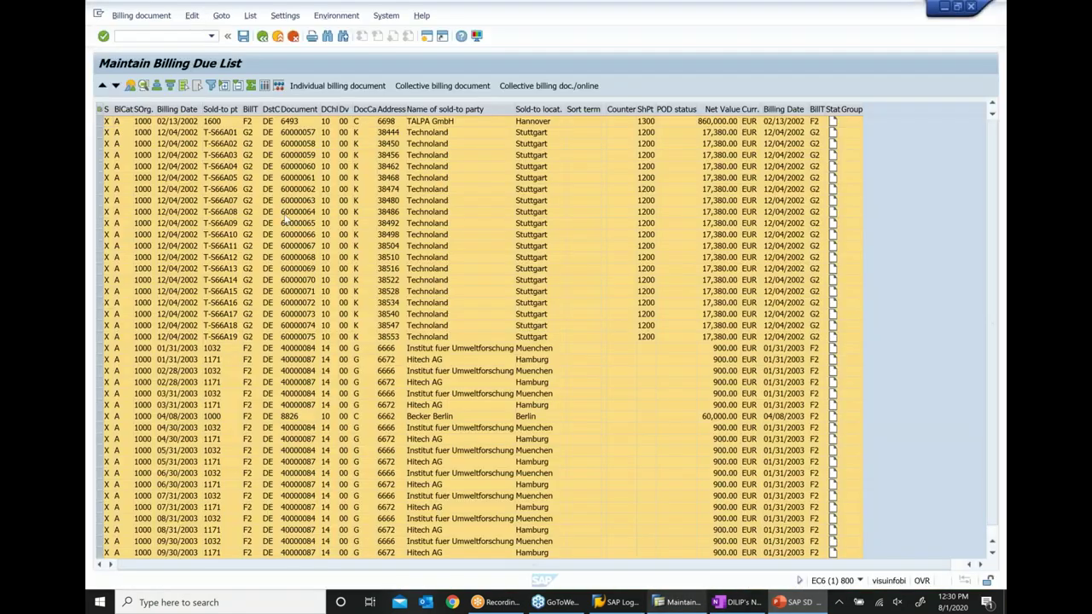
pyautogui.click(265, 38)
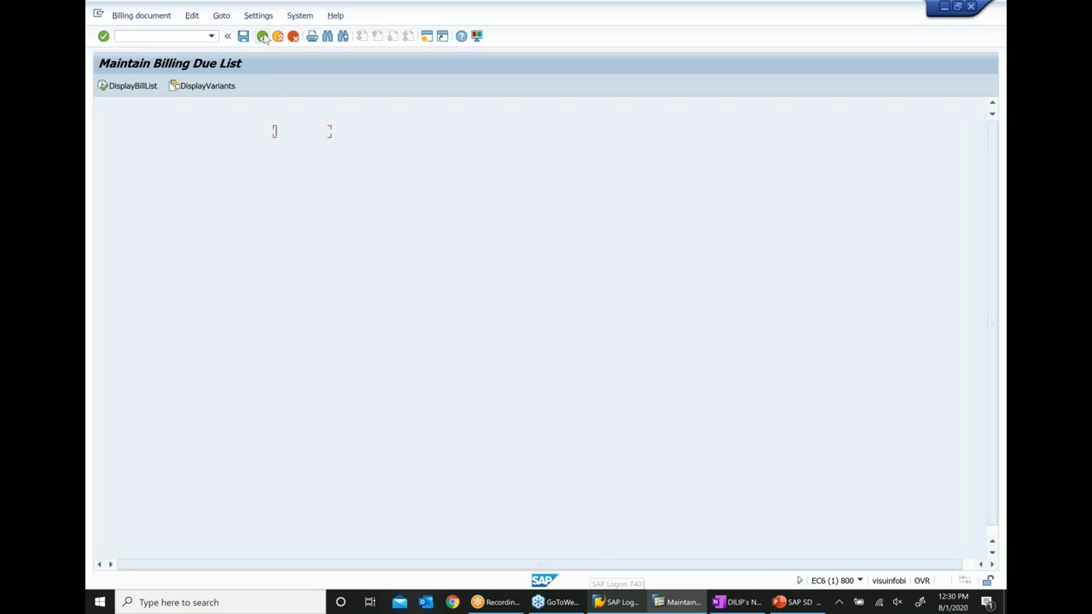
# Display the delivery-related due list only, for sales organization 1000, distribution channel 10 and division 00, then return to the selection criteria.
pyautogui.click(160, 347)
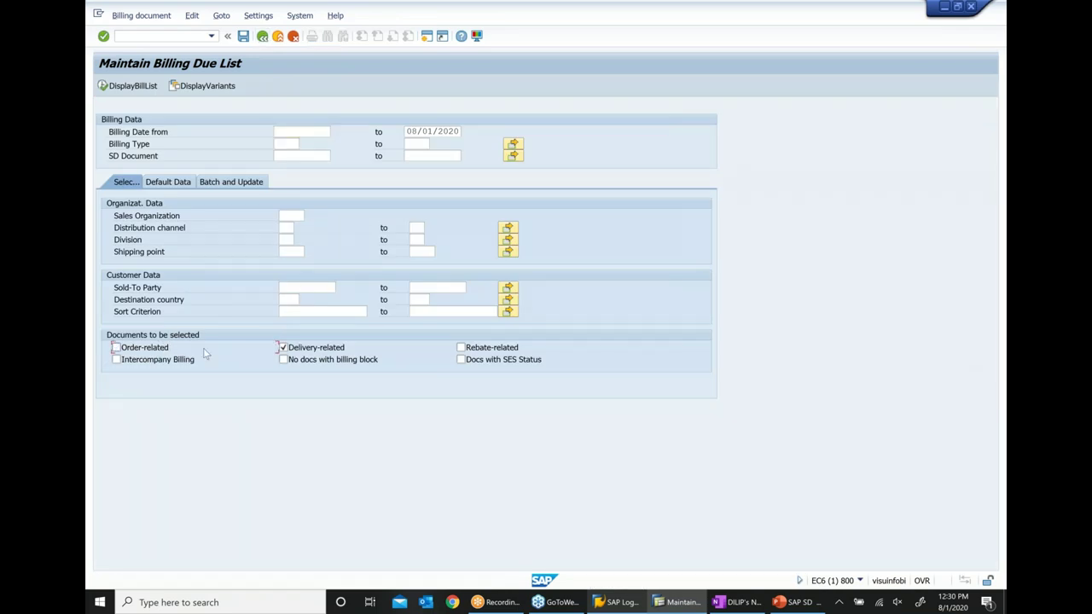
pyautogui.click(297, 216)
pyautogui.write('1000')
pyautogui.press('Tab')
pyautogui.write('10')
pyautogui.press('Tab')
pyautogui.write('00')
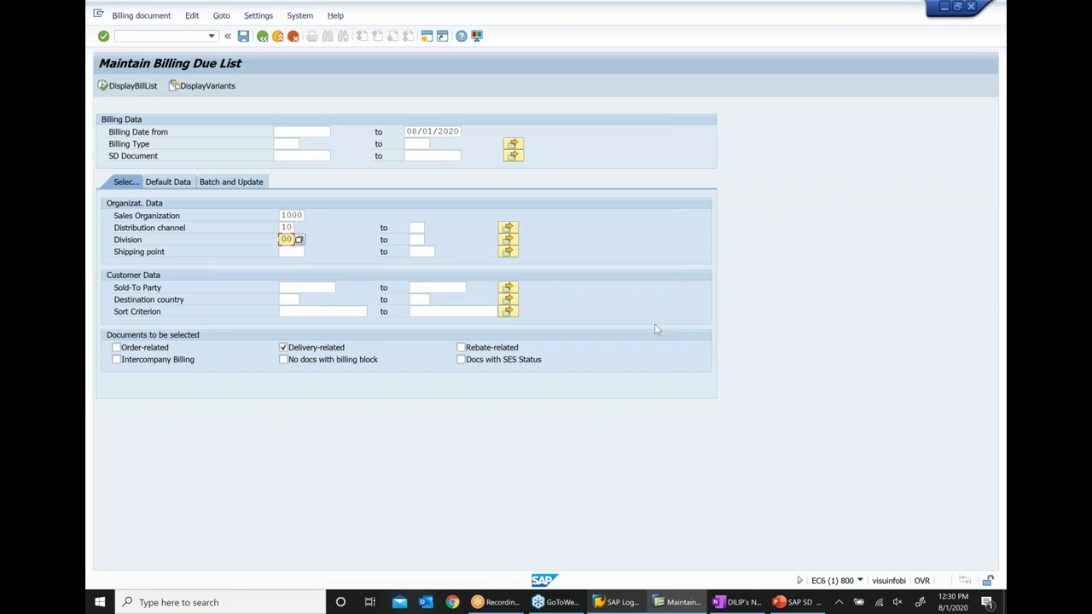
pyautogui.click(130, 89)
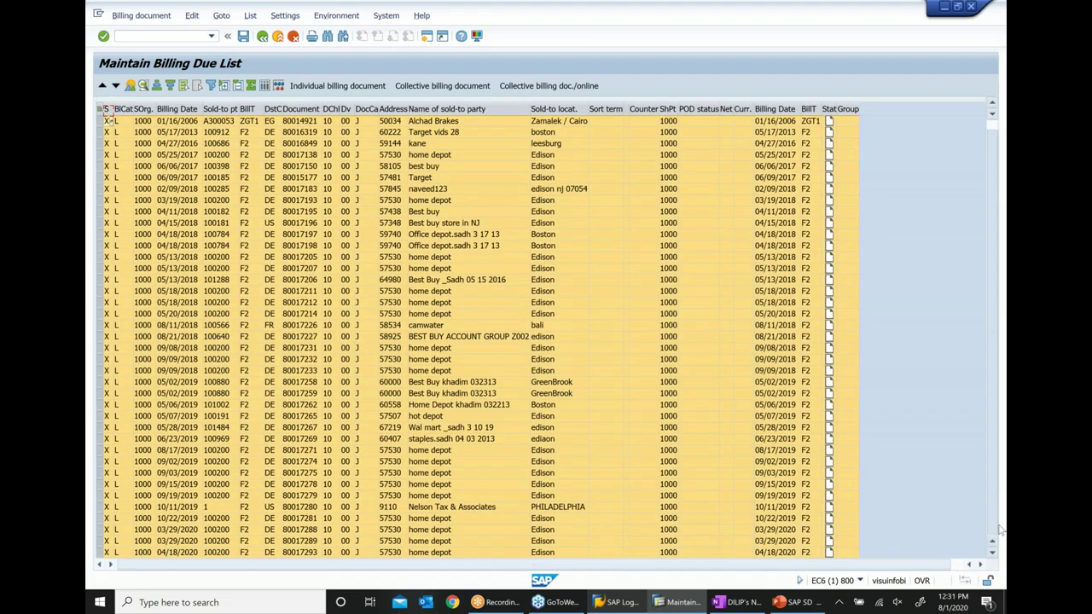
pyautogui.scroll(-1, 1001, 531)
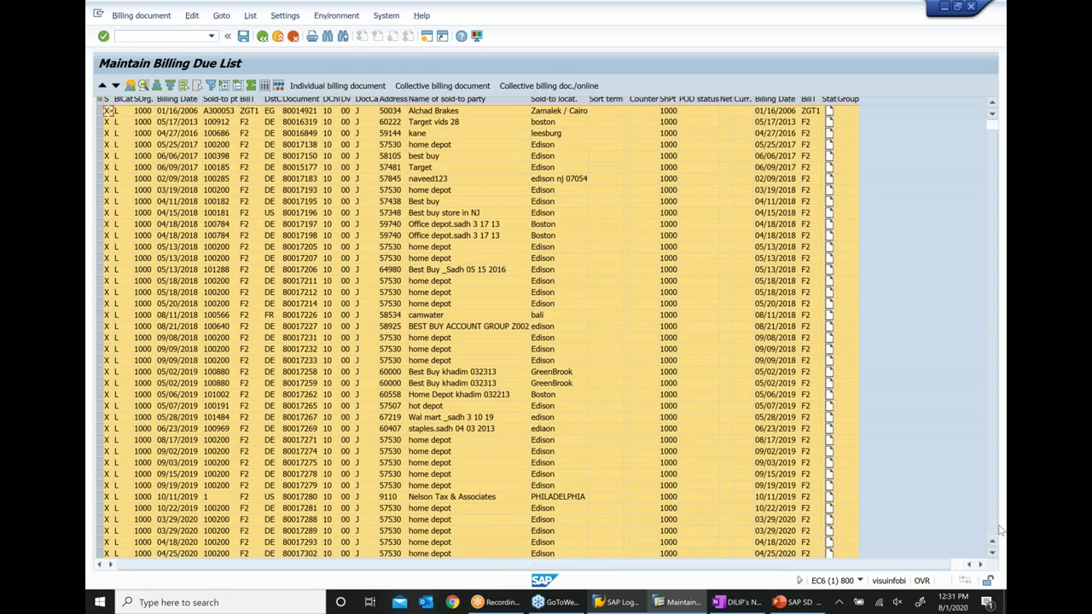
pyautogui.click(263, 36)
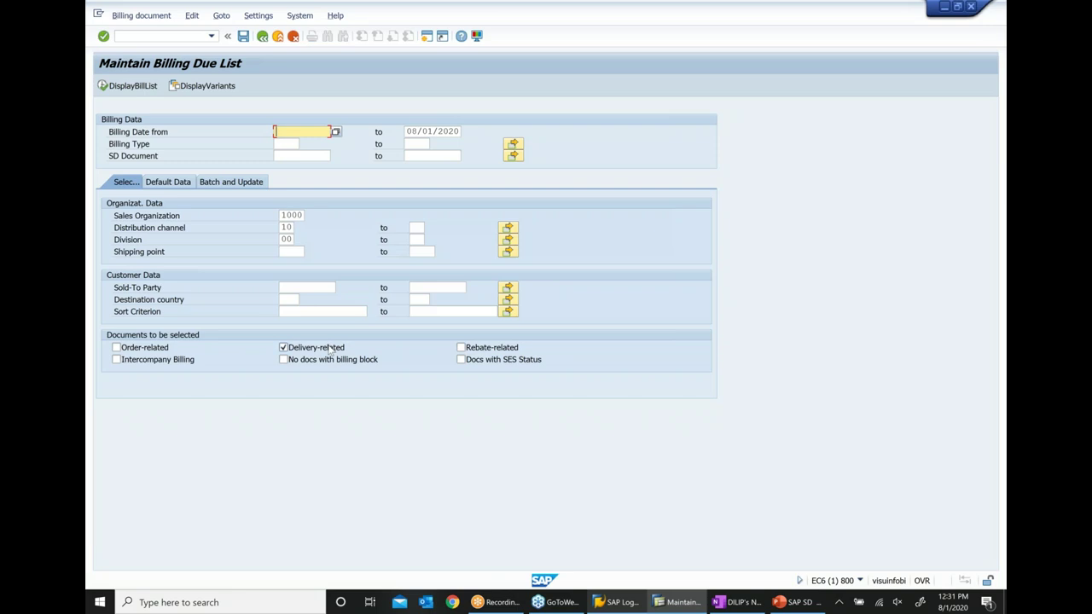
# Switch the selection to order-related documents only, browse the resulting due list and return to the selection criteria.
pyautogui.click(133, 351)
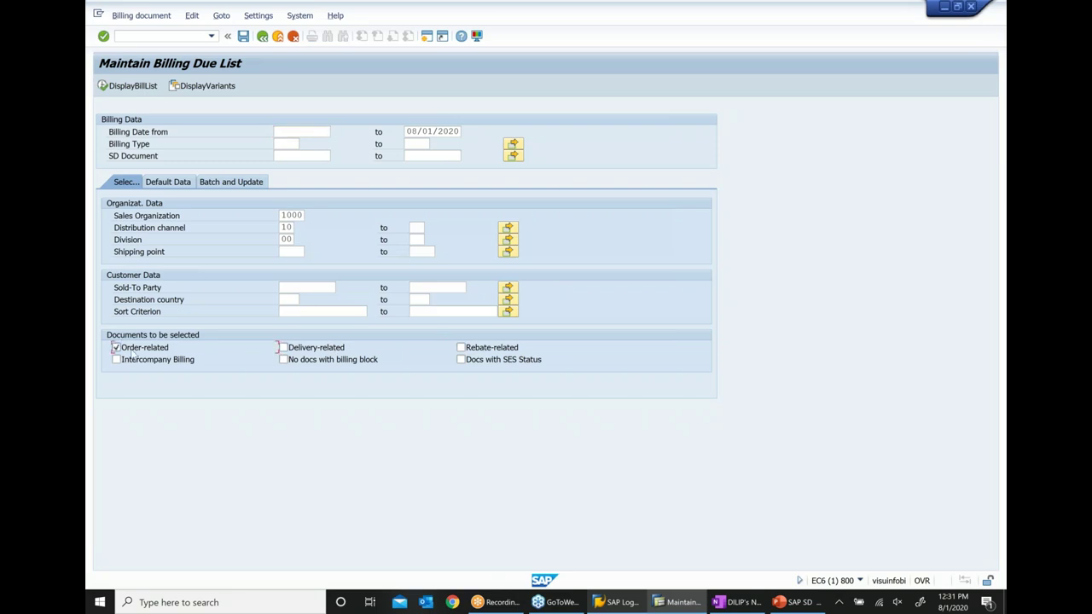
pyautogui.click(119, 90)
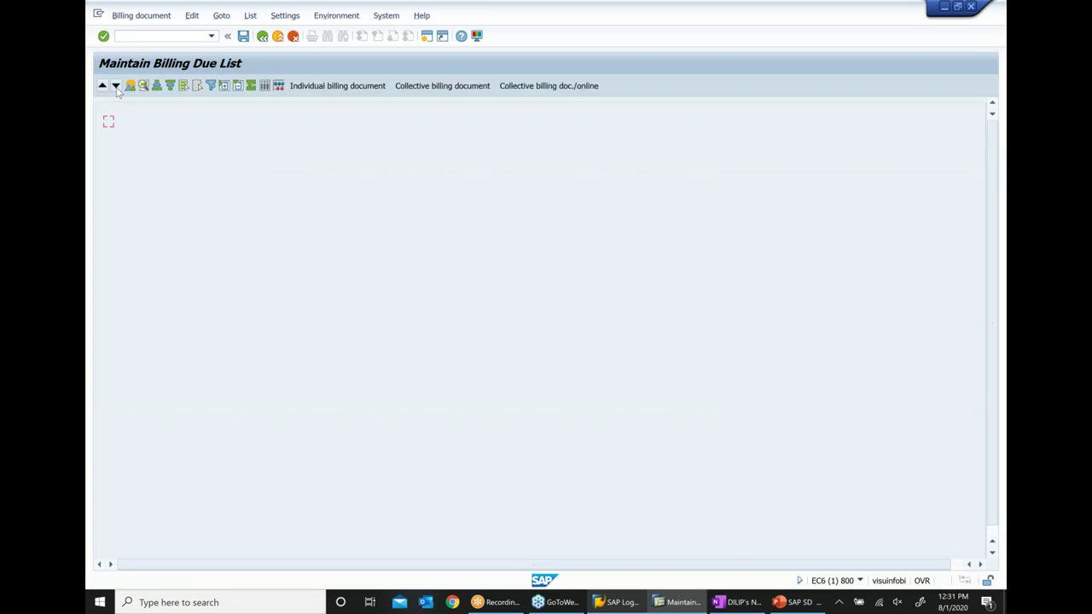
pyautogui.scroll(-1, 633, 283)
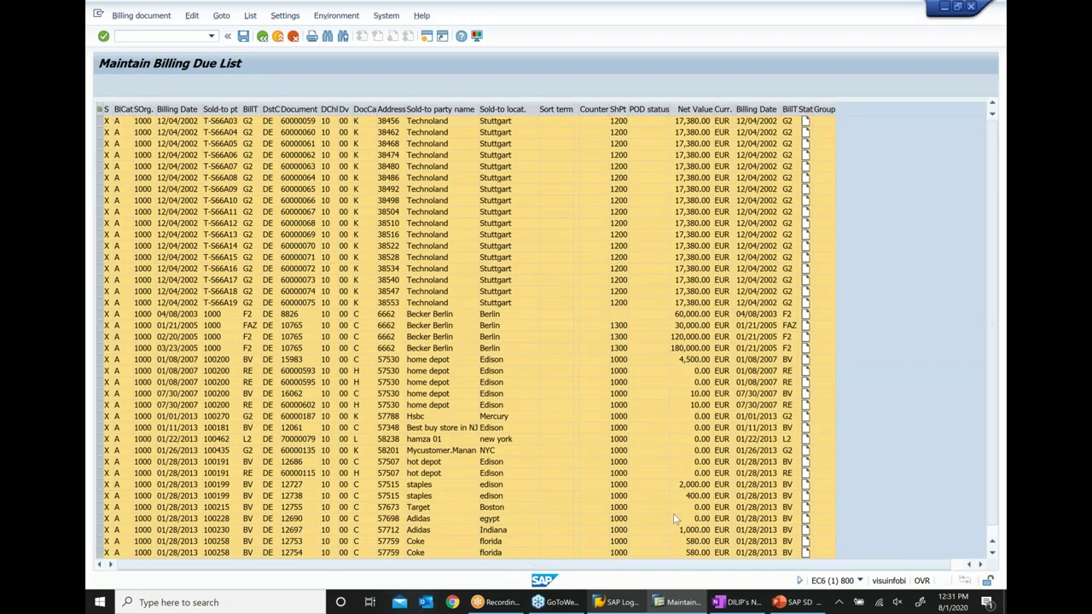
pyautogui.scroll(-20, 674, 510)
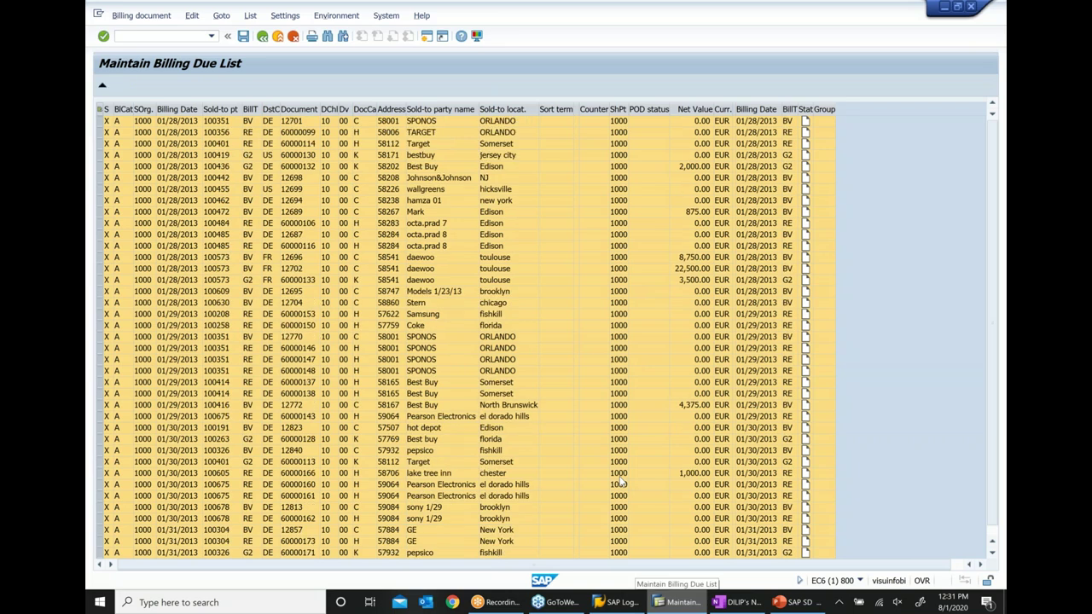
pyautogui.scroll(-20, 411, 232)
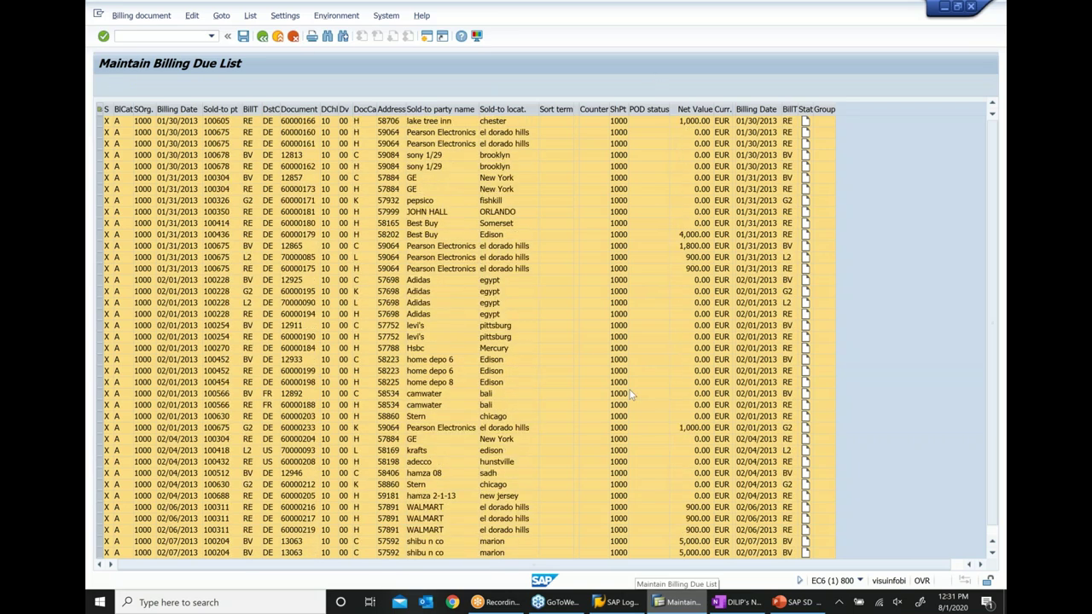
pyautogui.scroll(-10, 411, 234)
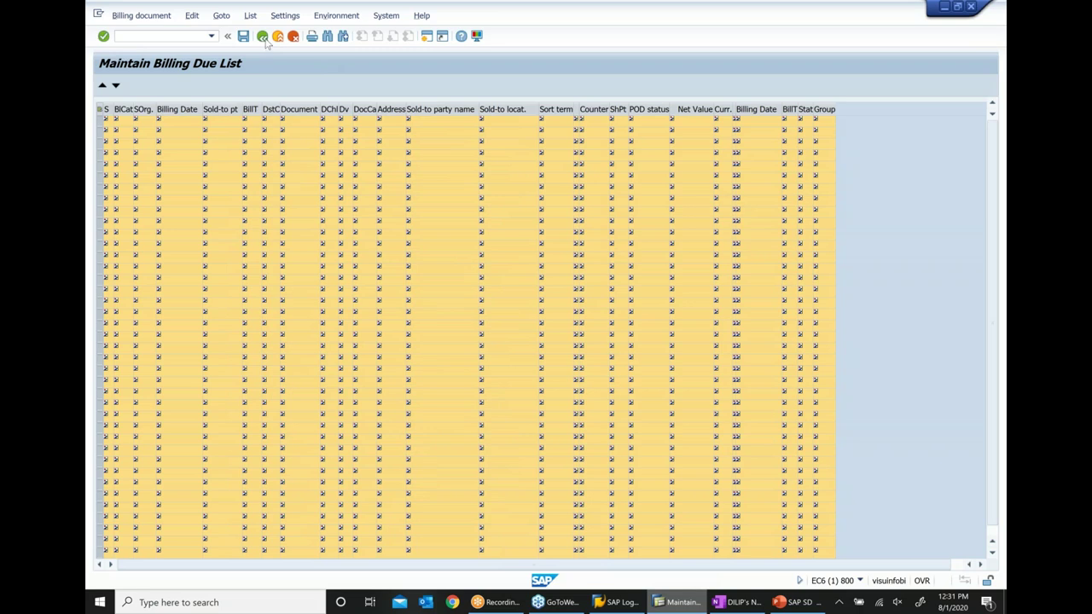
pyautogui.click(265, 38)
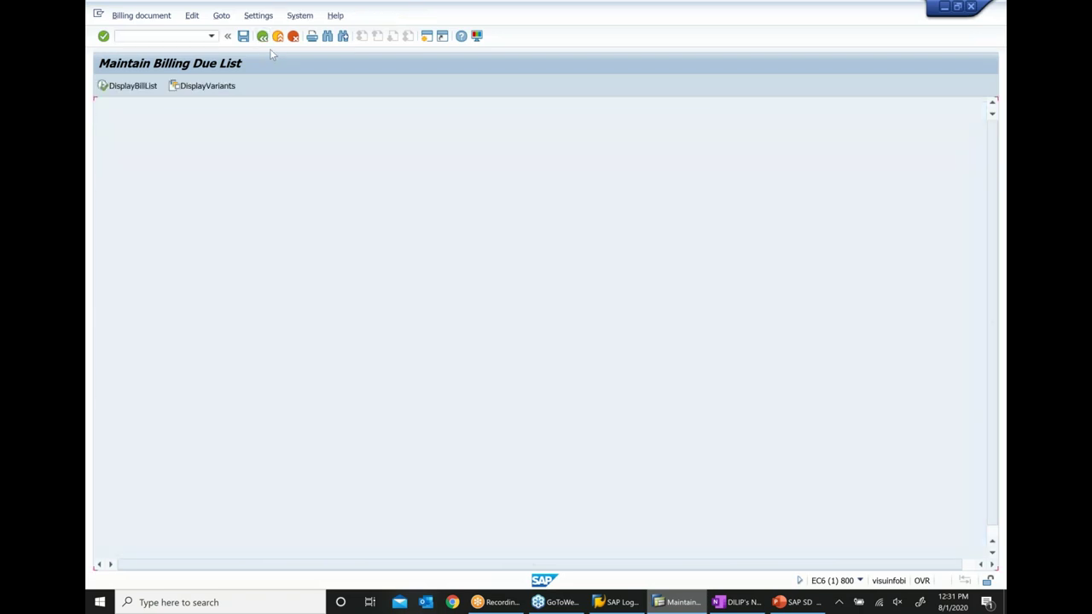
# Look up the customer number in the OneNote class notes, enter it as SAP's sold-to party, and display the order-related due list.
pyautogui.click(739, 602)
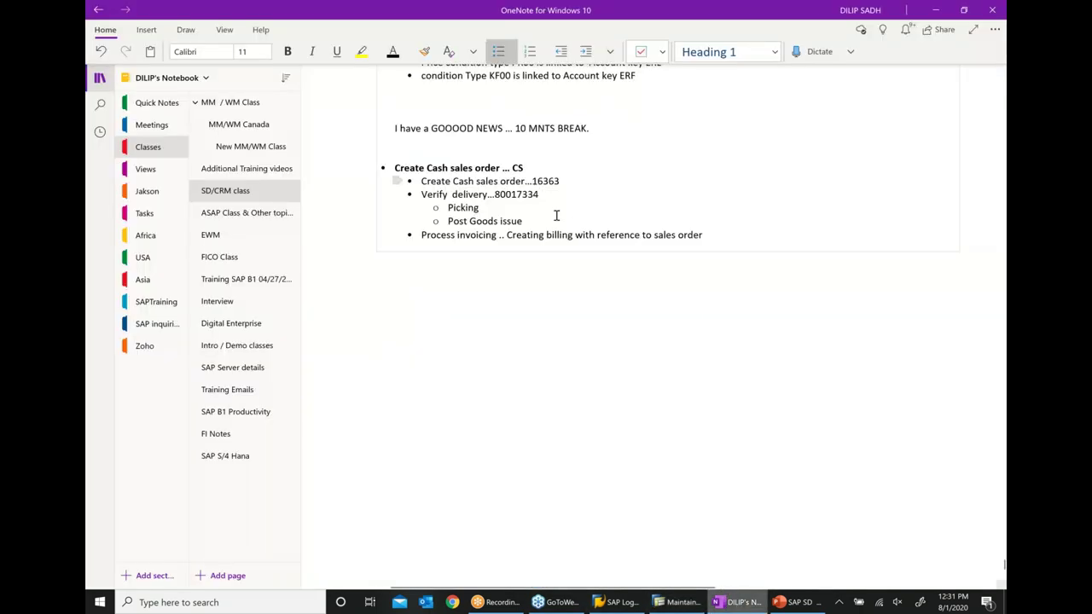
pyautogui.scroll(2, 611, 237)
pyautogui.scroll(2, 616, 266)
pyautogui.scroll(6, 632, 281)
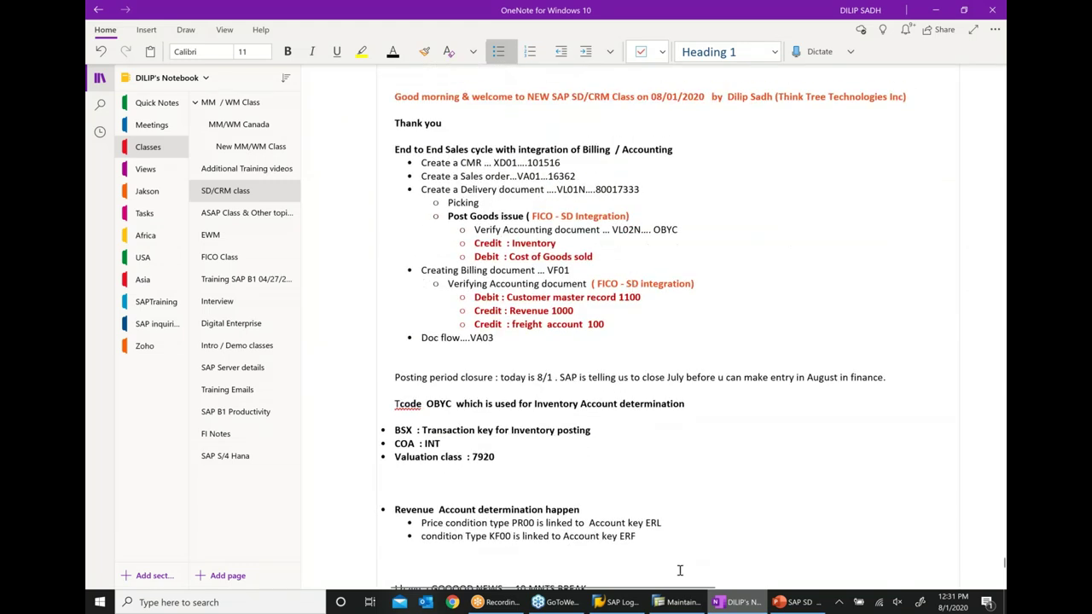
pyautogui.click(681, 602)
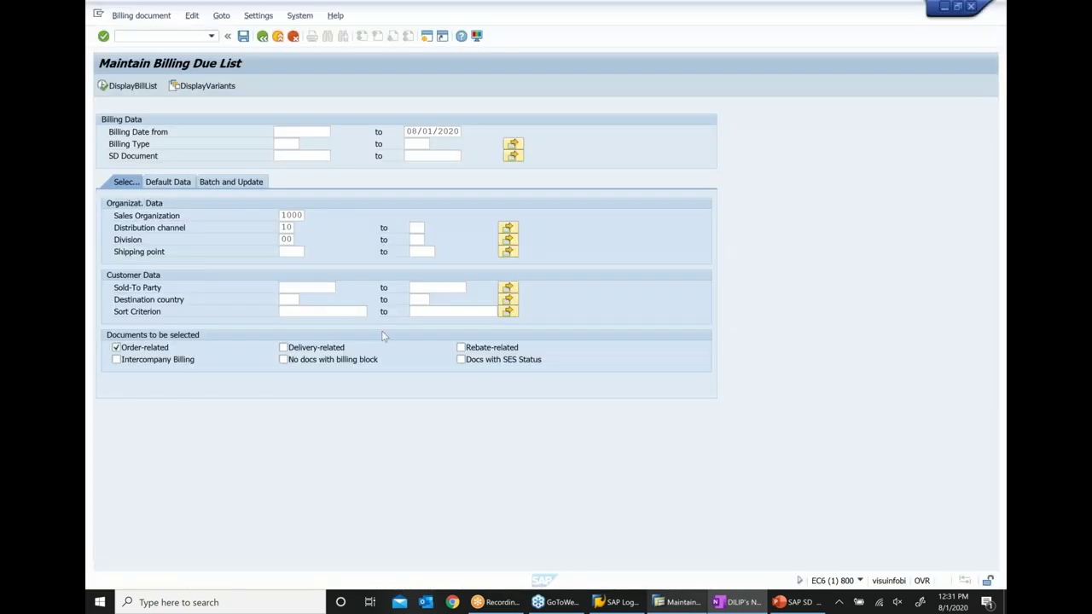
pyautogui.click(307, 289)
pyautogui.write('1')
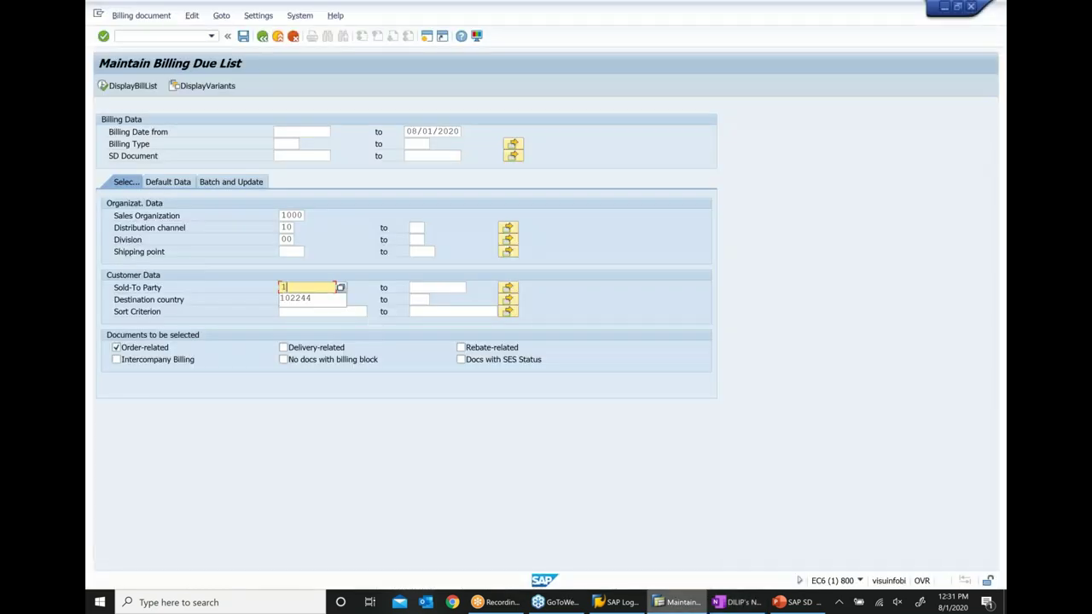
pyautogui.write('01516')
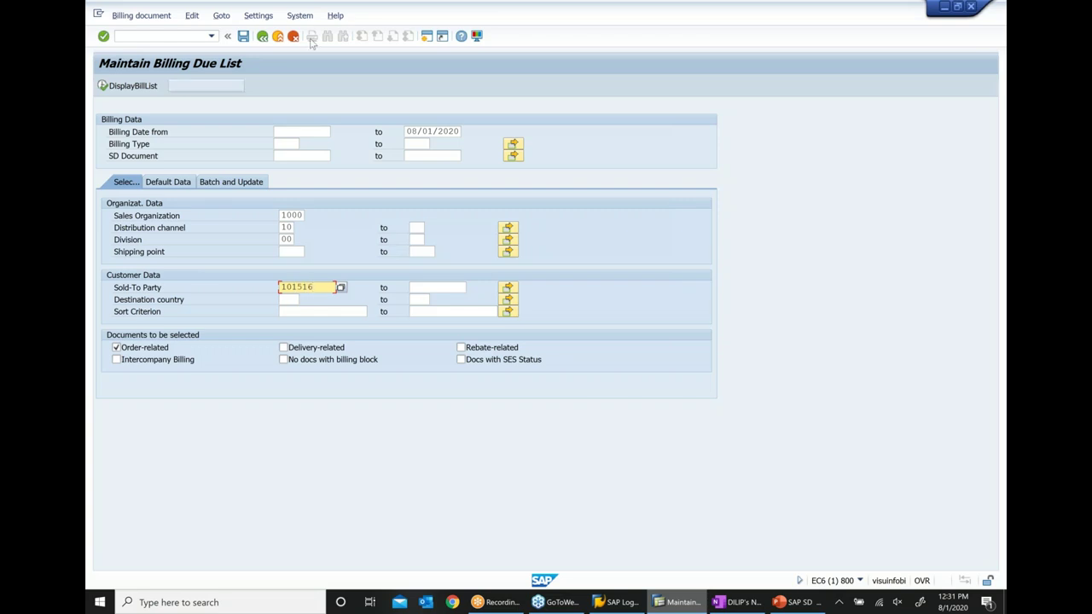
pyautogui.click(104, 86)
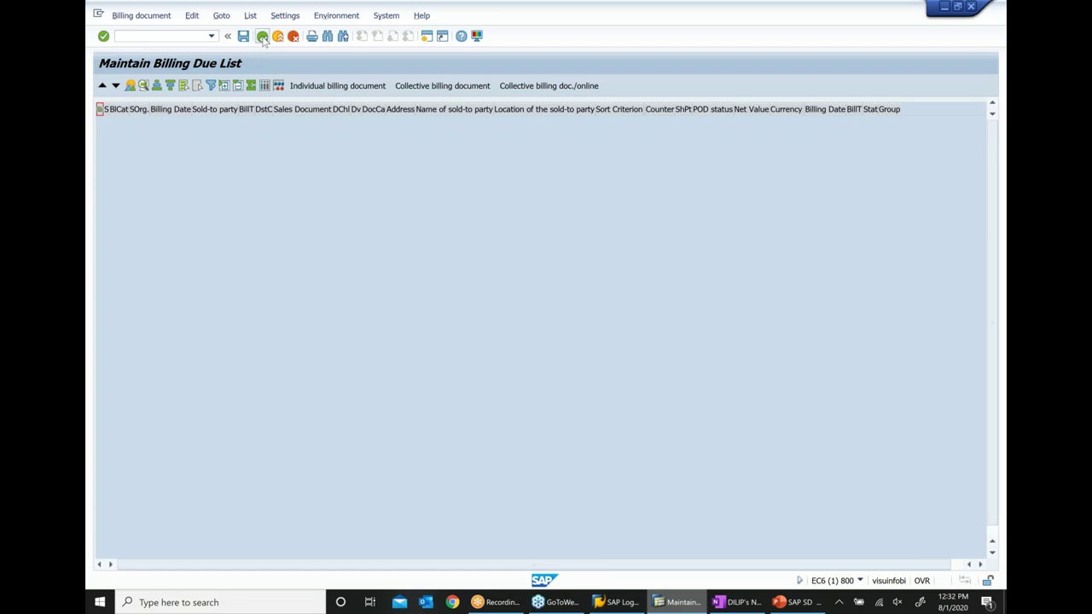
pyautogui.click(262, 36)
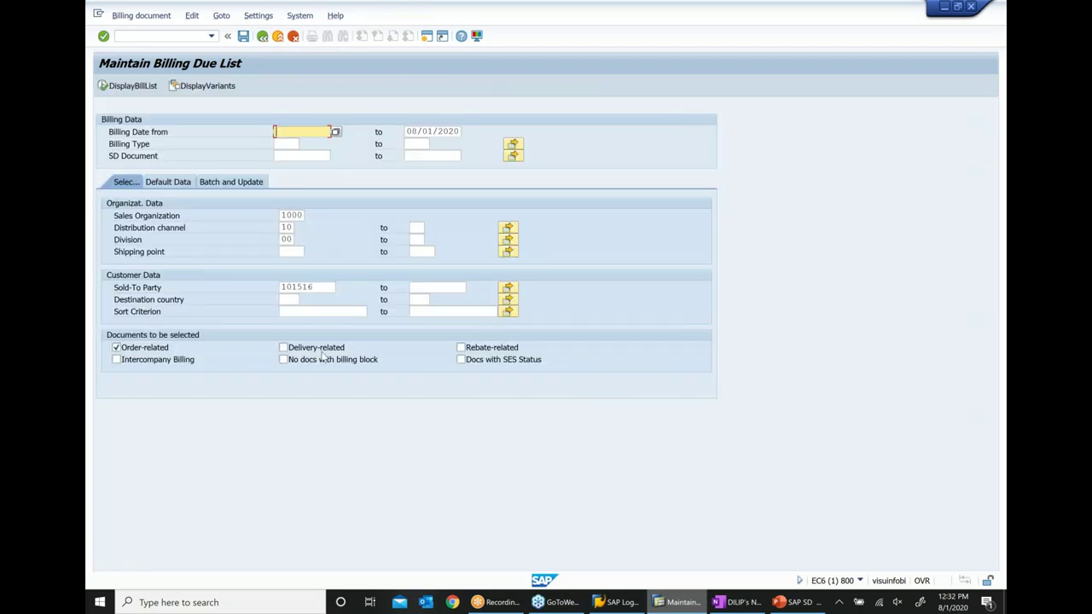
# Include delivery-related documents, clear the billing end date and display the customer's due list.
pyautogui.click(322, 352)
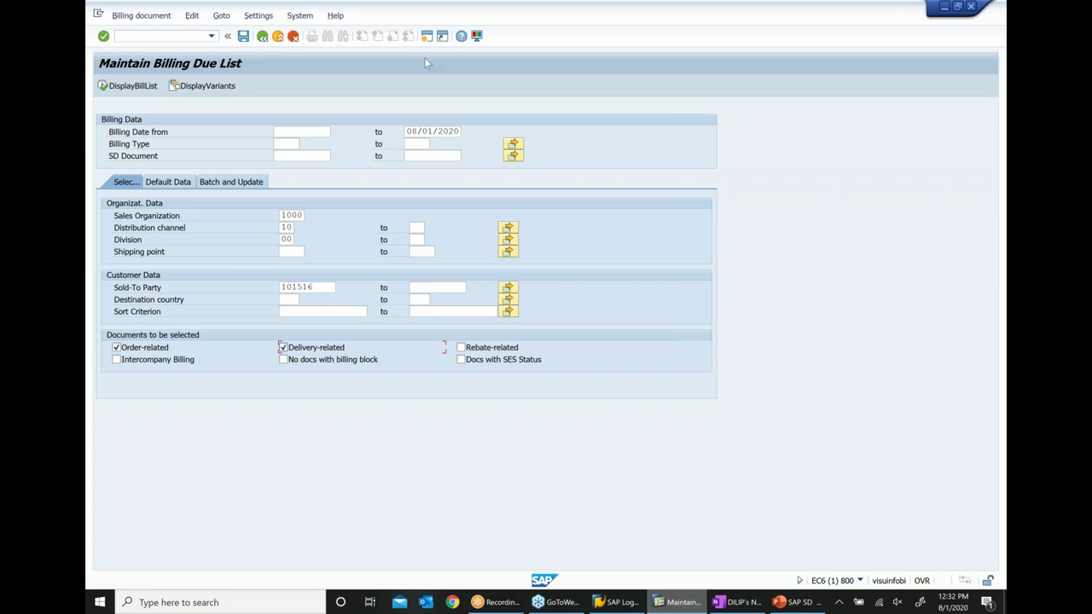
pyautogui.doubleClick(409, 132)
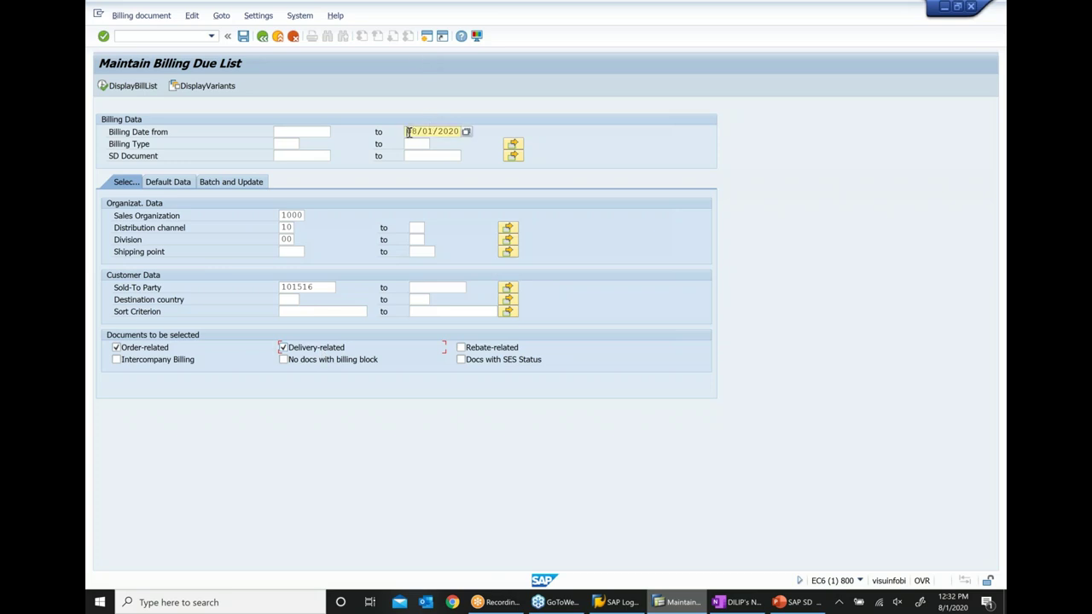
pyautogui.press('Delete')
pyautogui.click(128, 85)
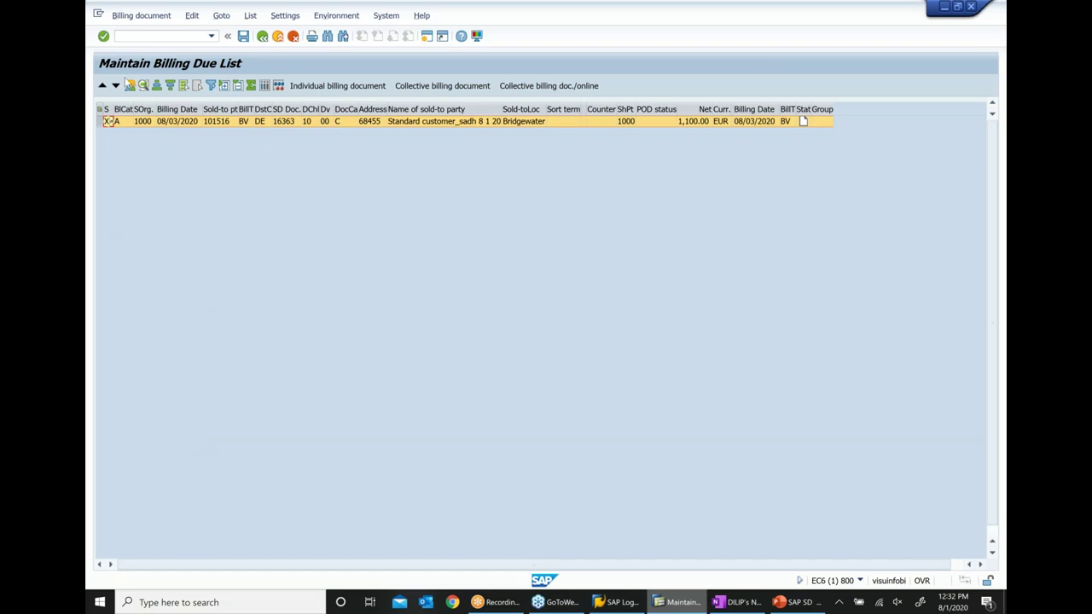
# Check the due item's sales organization, billing date, sold-to party and SD document against the cash sales order in the OneNote notes.
pyautogui.click(147, 122)
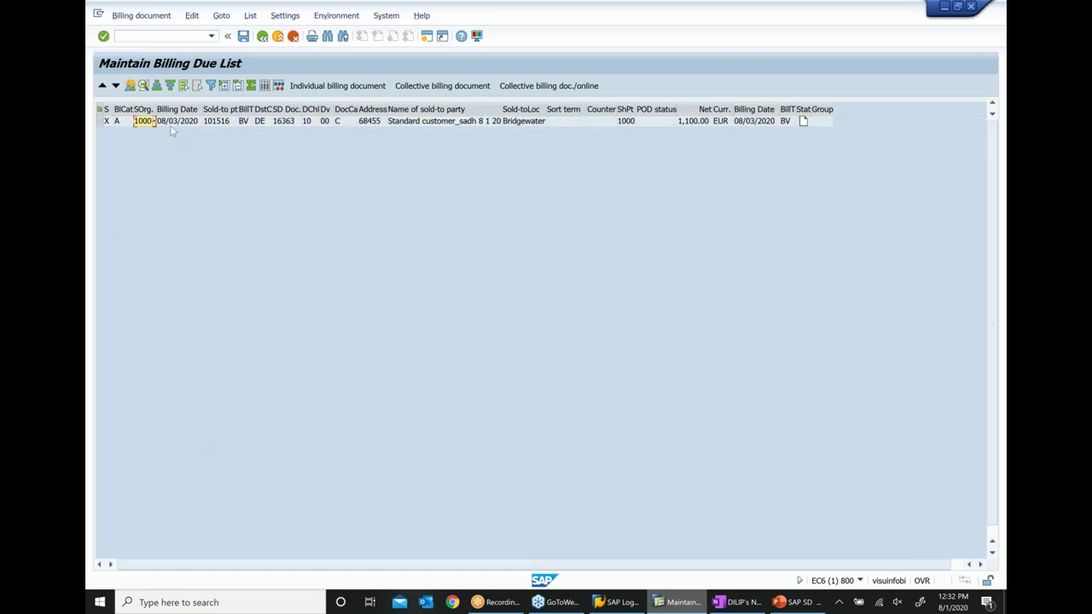
pyautogui.click(173, 124)
pyautogui.click(216, 124)
pyautogui.click(290, 125)
pyautogui.click(744, 603)
pyautogui.scroll(-4, 698, 478)
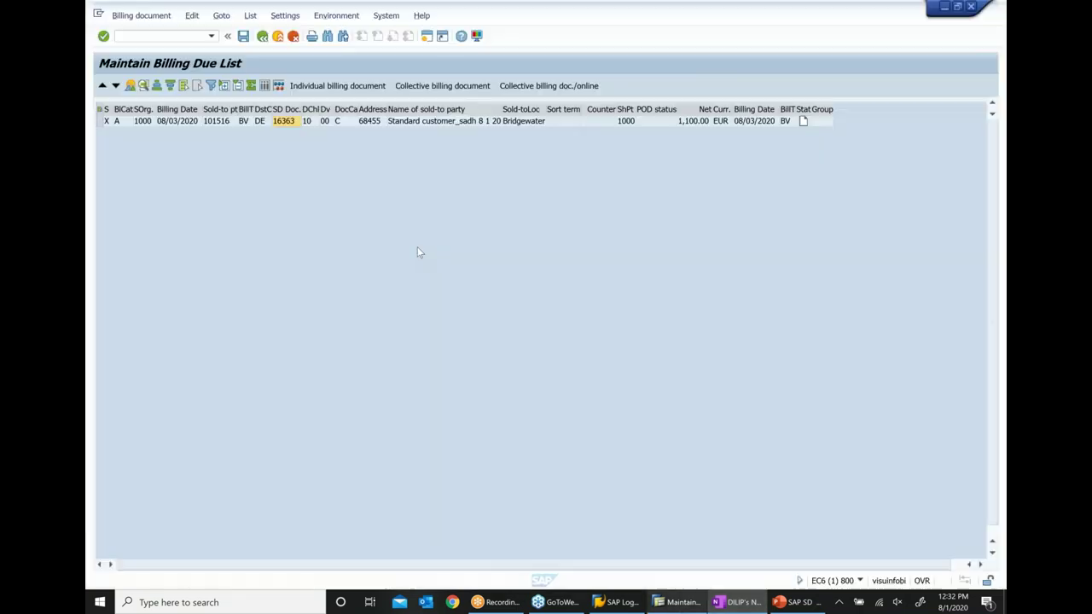
pyautogui.click(678, 603)
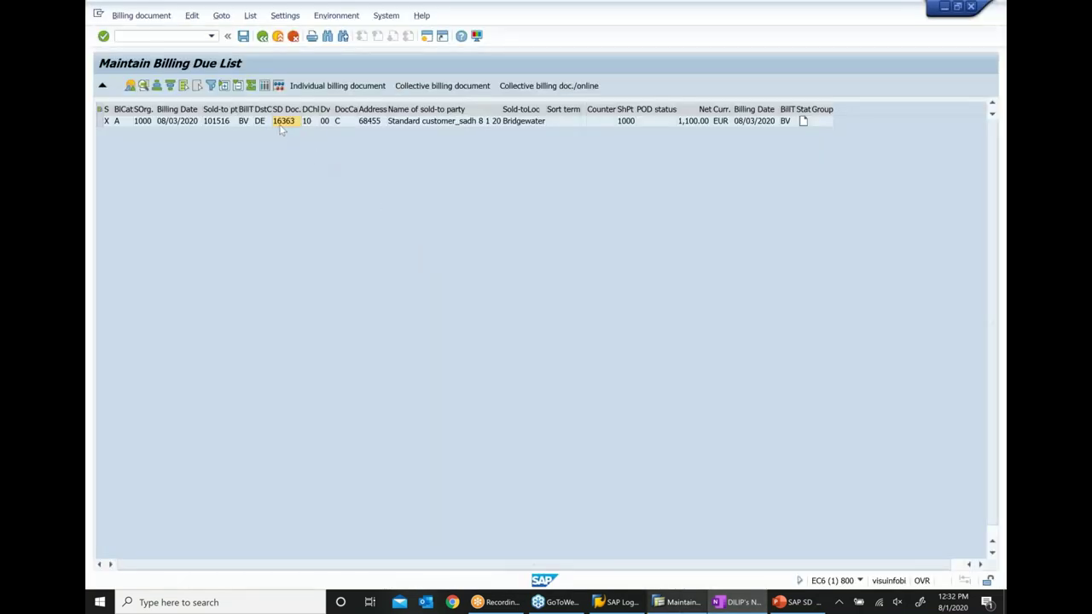
pyautogui.click(279, 124)
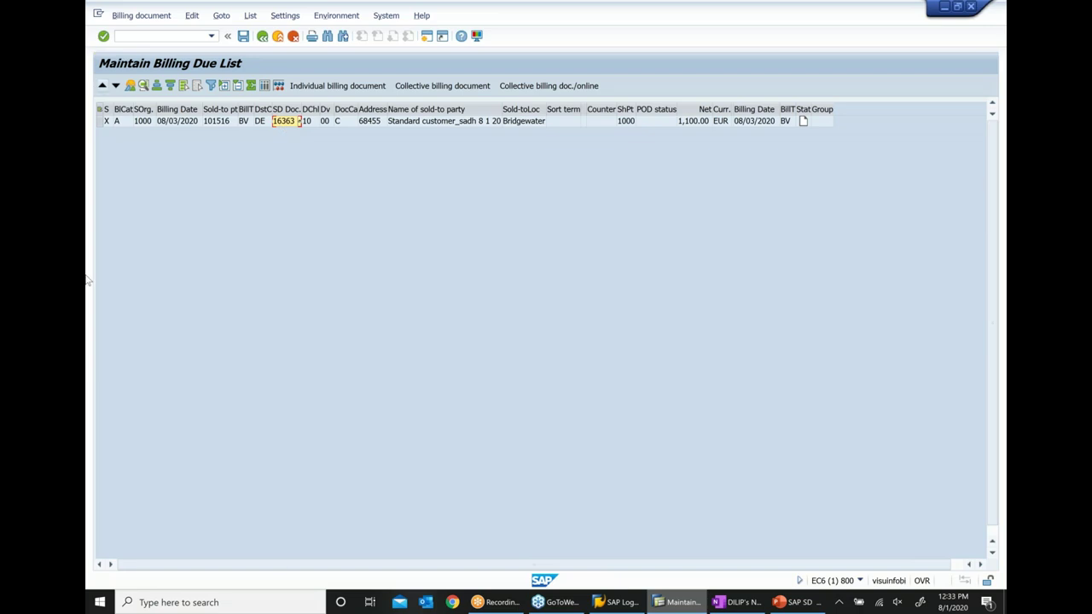
# Create and save an individual billing document for the customer's cash sale due item, then leave the billing due list.
pyautogui.click(99, 121)
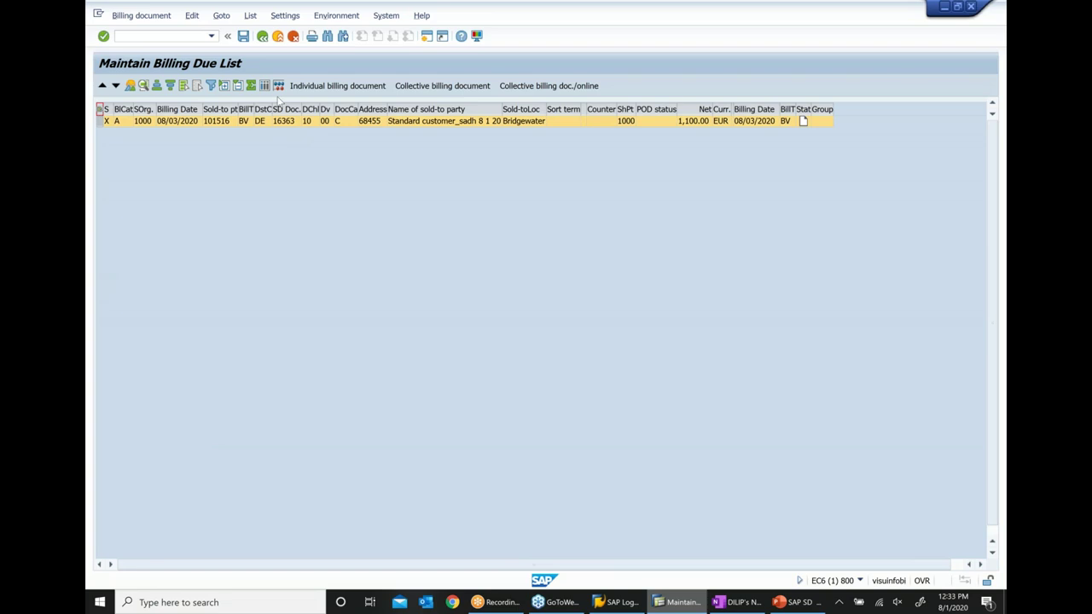
pyautogui.click(329, 87)
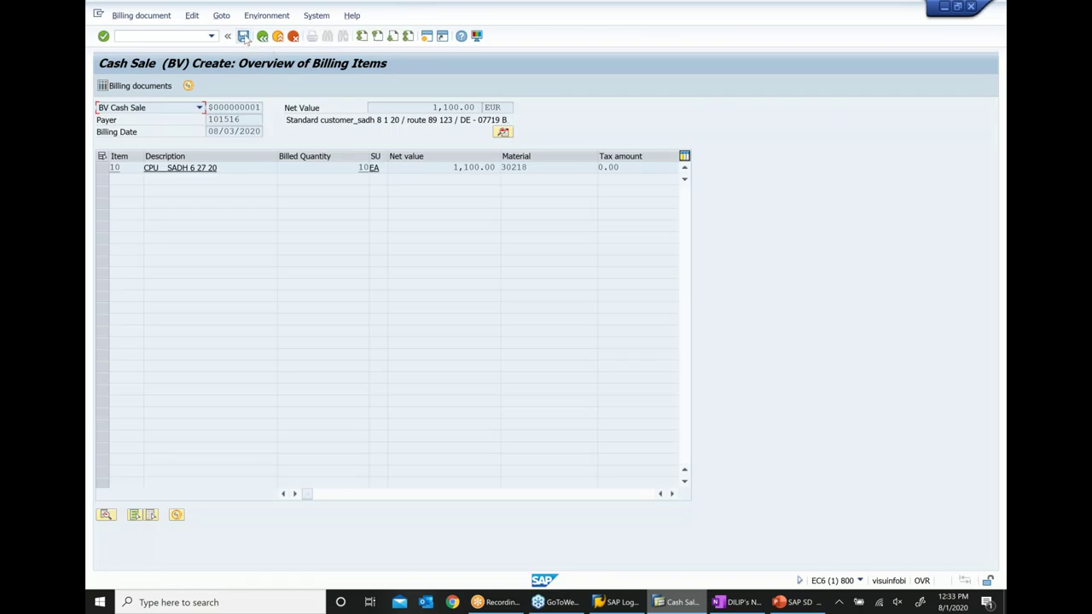
pyautogui.click(243, 37)
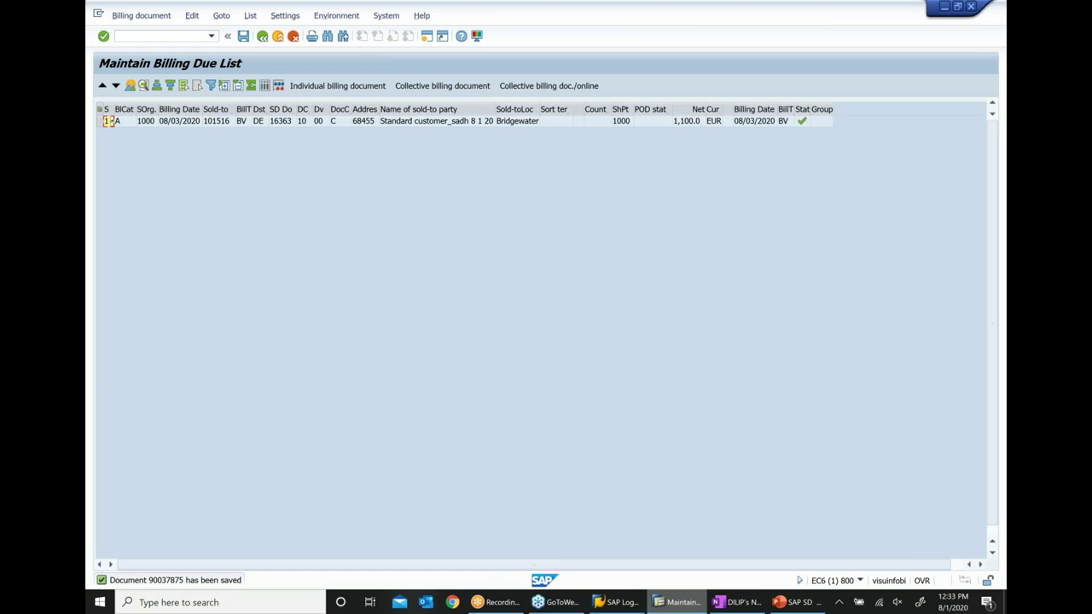
pyautogui.click(263, 37)
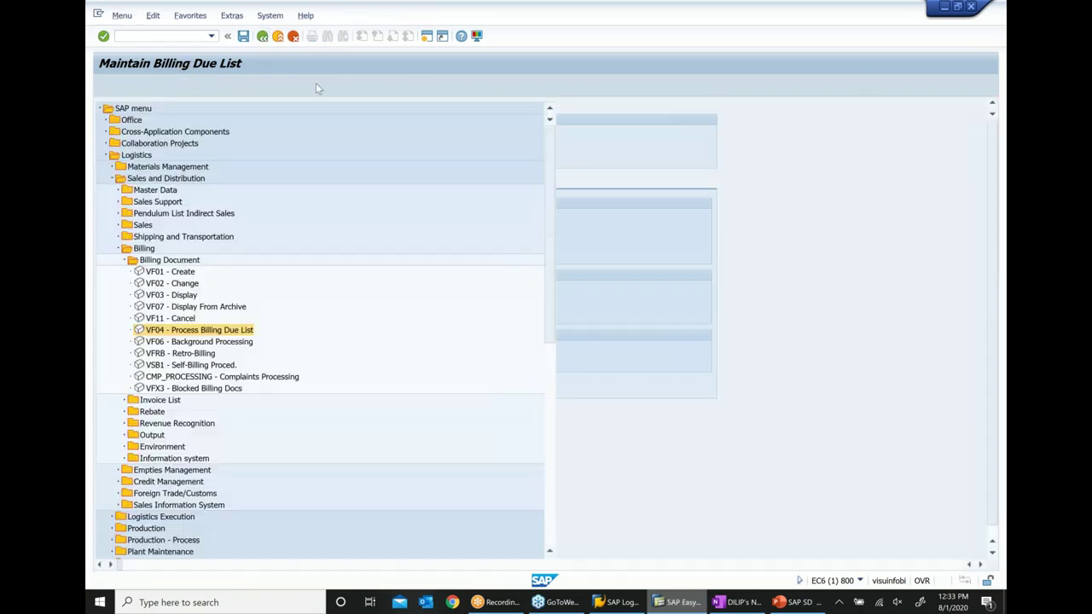
# Display the document flow of the cash sales order through the Display Sales Order transaction (VA03).
pyautogui.write('va03')
pyautogui.press('Return')
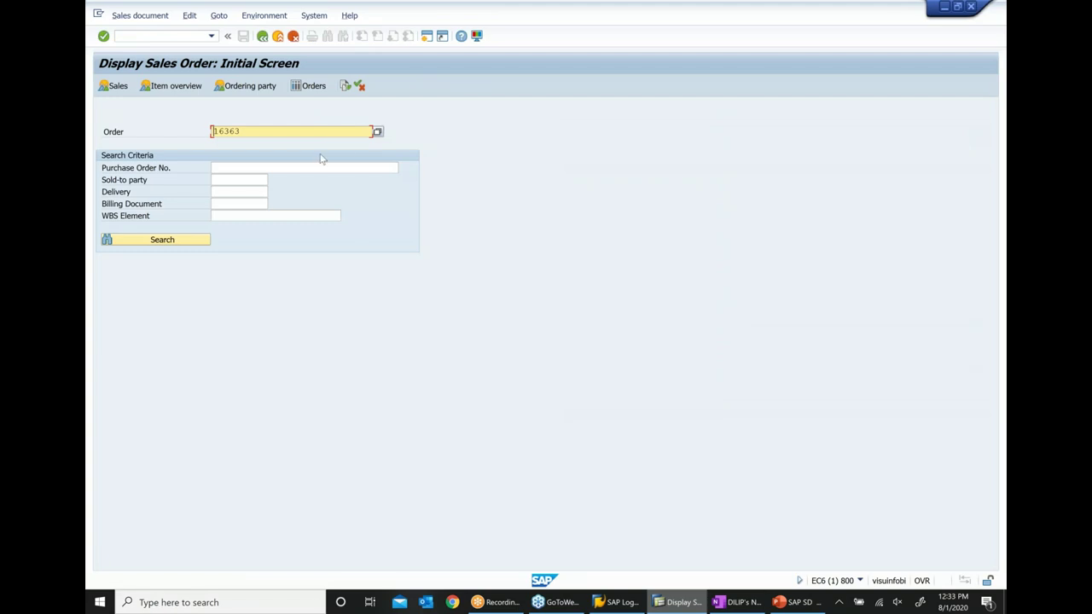
pyautogui.click(345, 86)
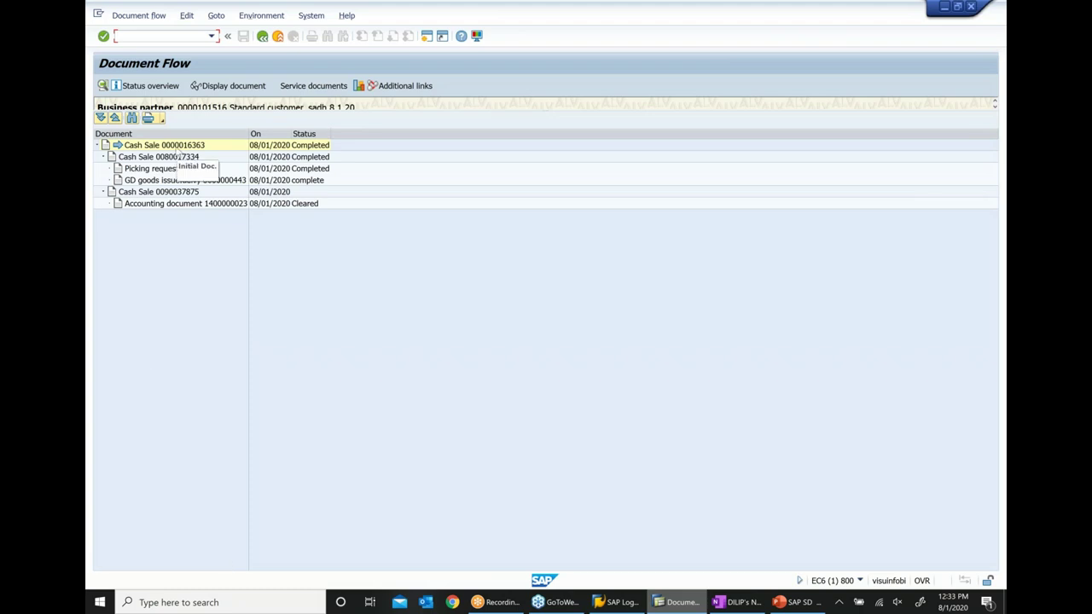
# Check the dates and statuses of the order, delivery, picking request, goods issue, billing and accounting documents in the document flow.
pyautogui.click(261, 146)
pyautogui.click(307, 146)
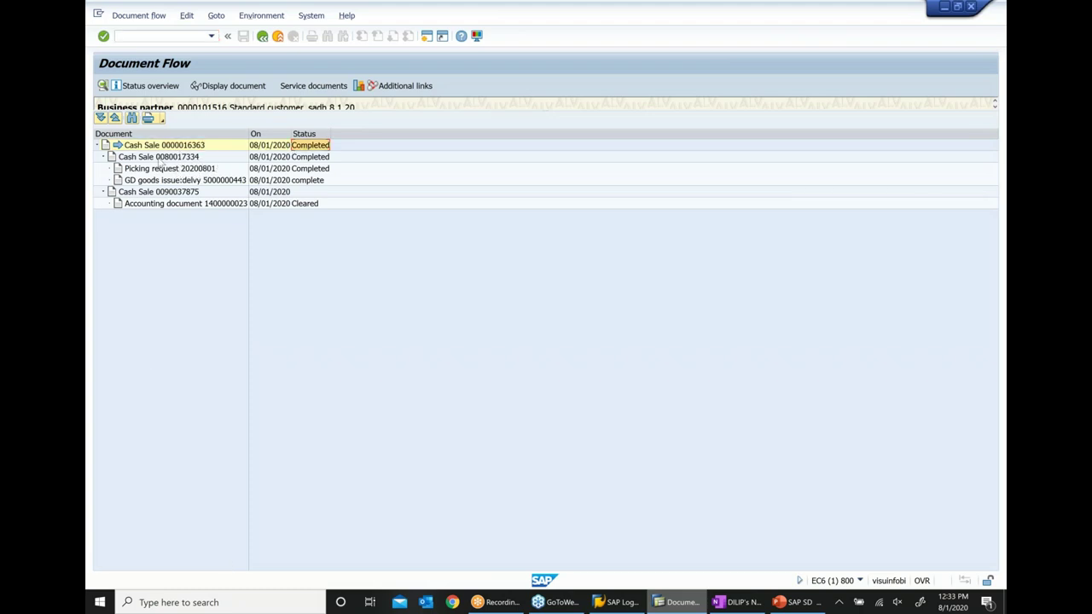
pyautogui.click(161, 159)
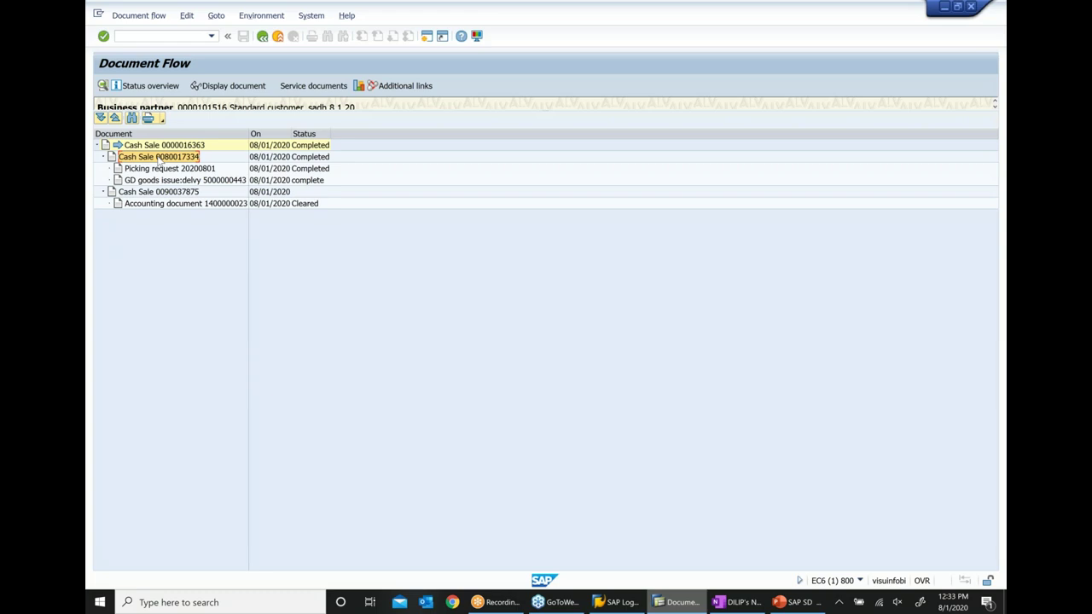
pyautogui.click(303, 159)
pyautogui.click(162, 169)
pyautogui.click(299, 169)
pyautogui.click(153, 181)
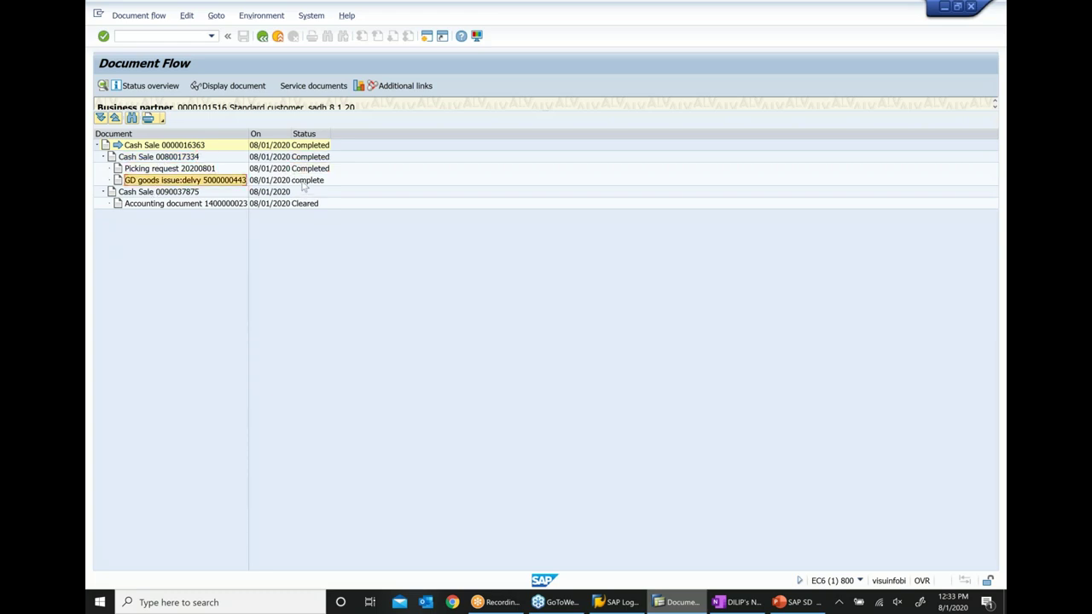
pyautogui.click(303, 181)
pyautogui.click(140, 194)
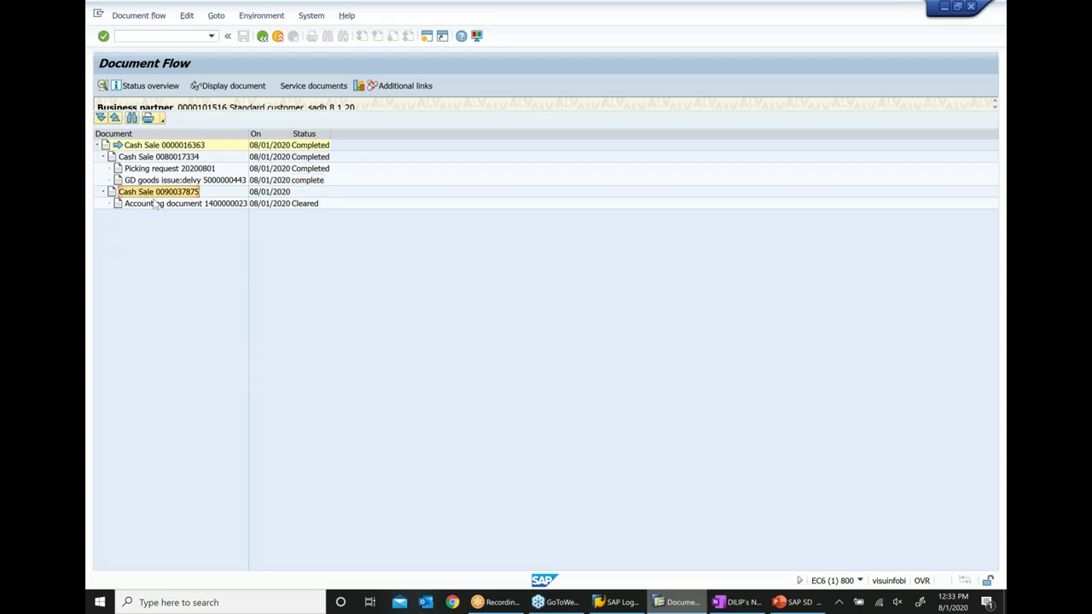
pyautogui.click(274, 193)
pyautogui.click(175, 205)
pyautogui.click(305, 205)
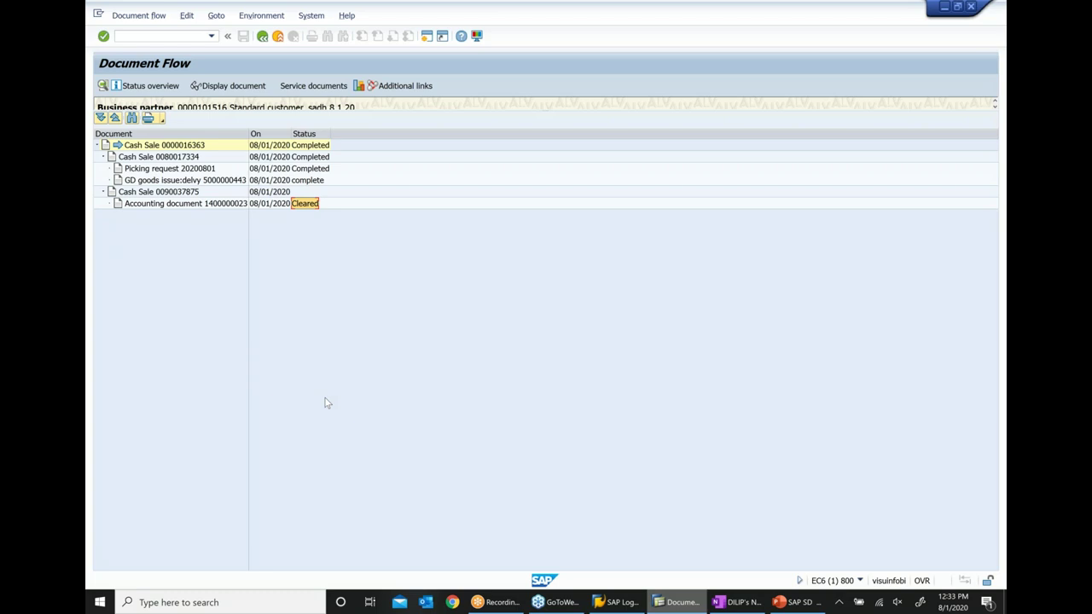
# In the OneNote class notes, split "Creating billing with reference to sales order" into its own sub-bullet under "Process invoicing".
pyautogui.click(739, 602)
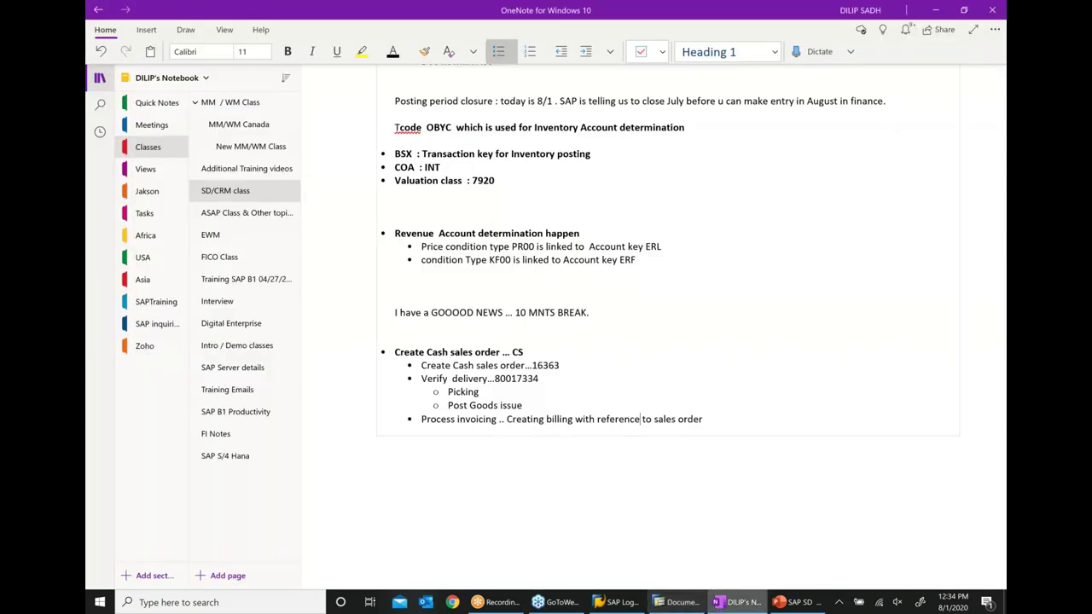
pyautogui.scroll(-1, 703, 435)
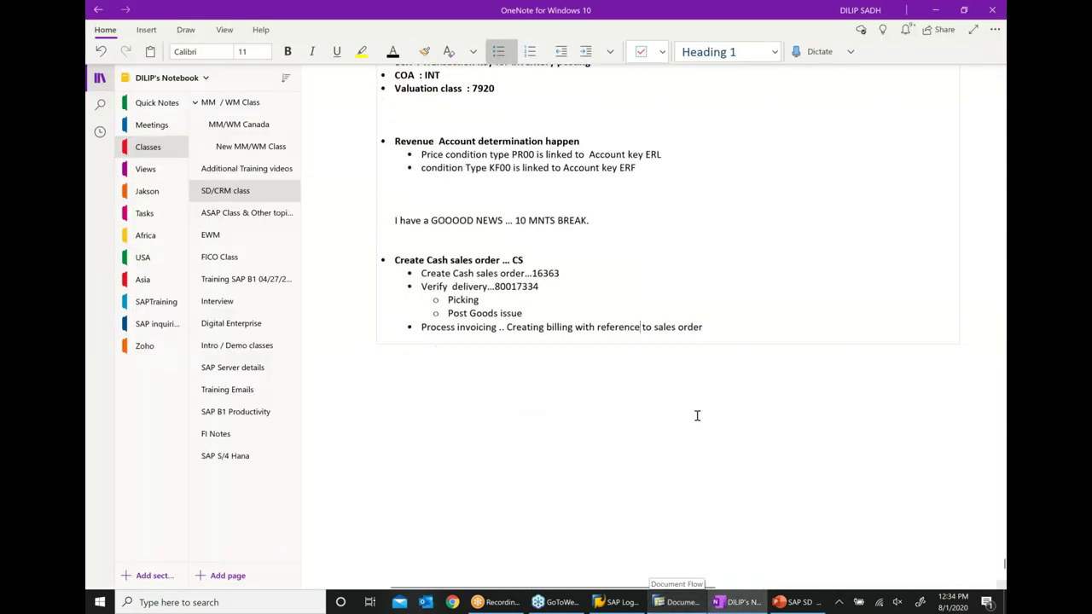
pyautogui.click(509, 327)
pyautogui.press('Return')
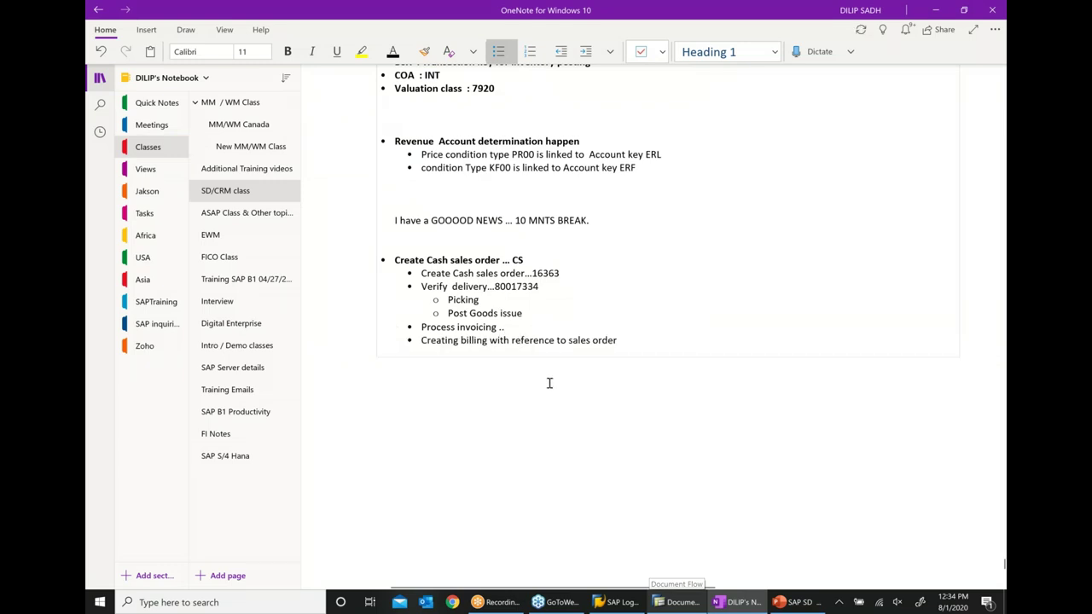
pyautogui.click(587, 56)
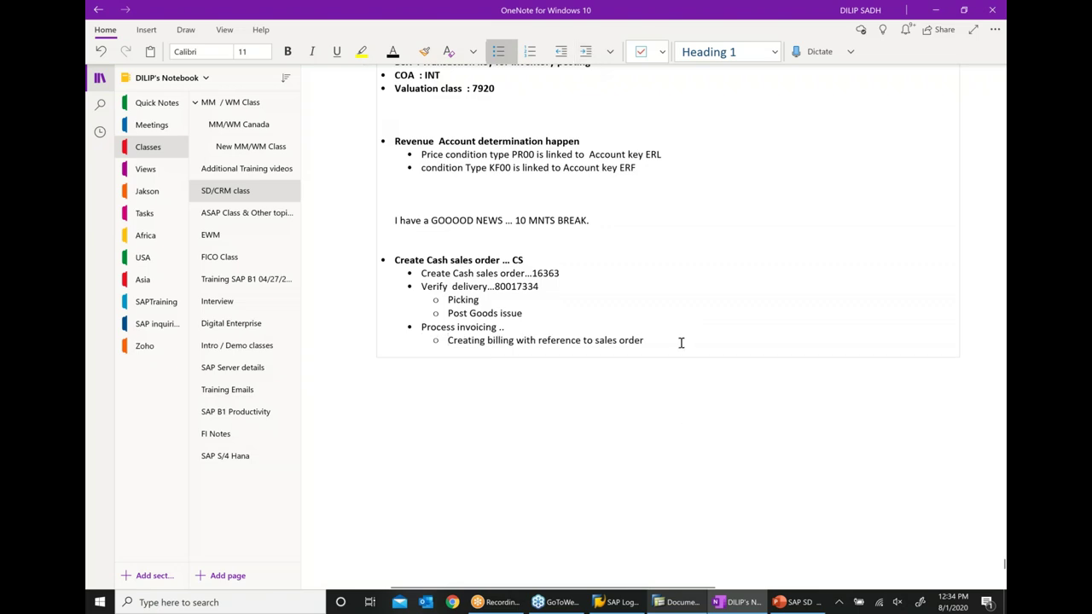
# Add a second sub-bullet reading "Created billing using Billing Due list ... VF04" under "Process invoicing".
pyautogui.press('Return')
pyautogui.write('Crea ')
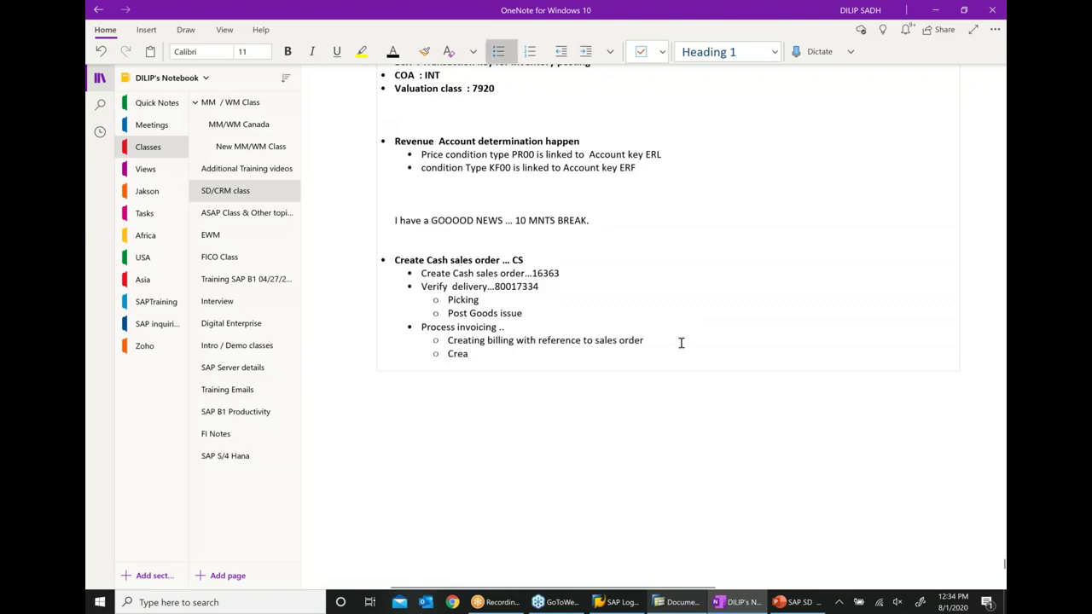
pyautogui.write('ted billing u')
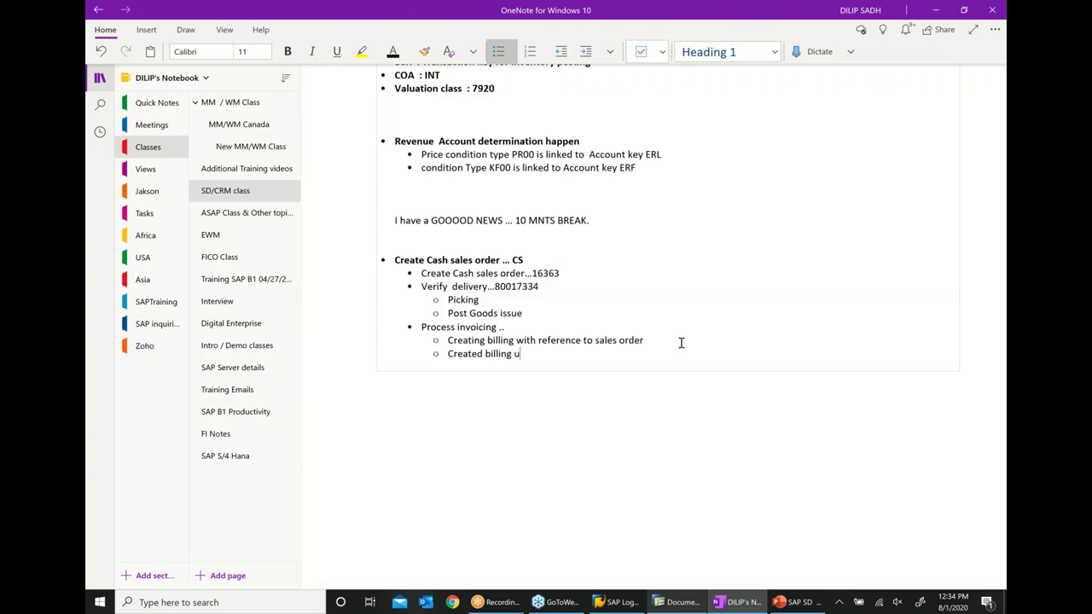
pyautogui.write('sing Billing Due List')
pyautogui.write('... VF')
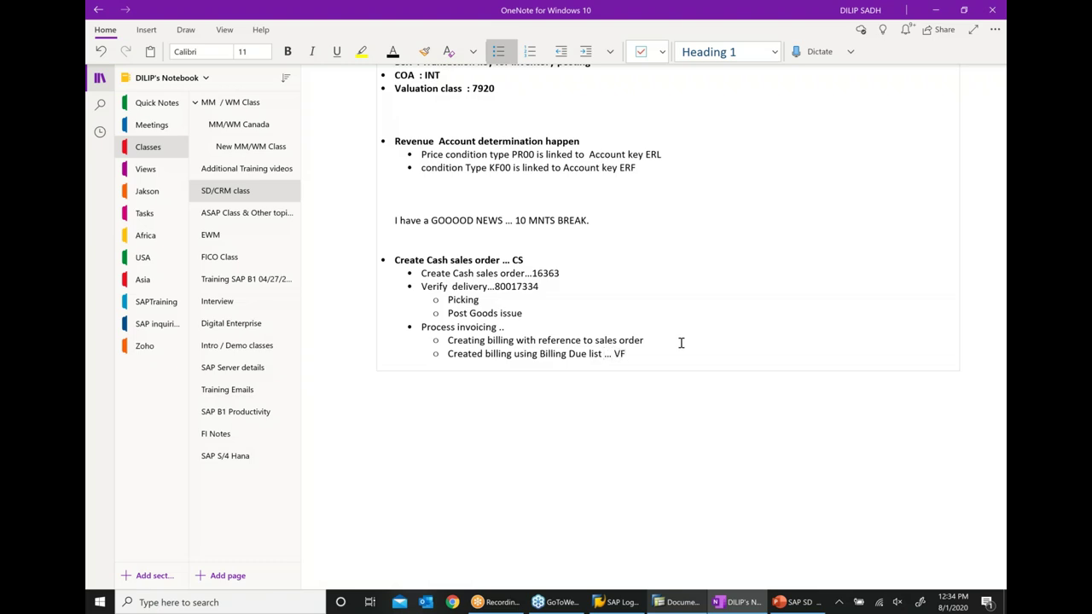
pyautogui.write('04')
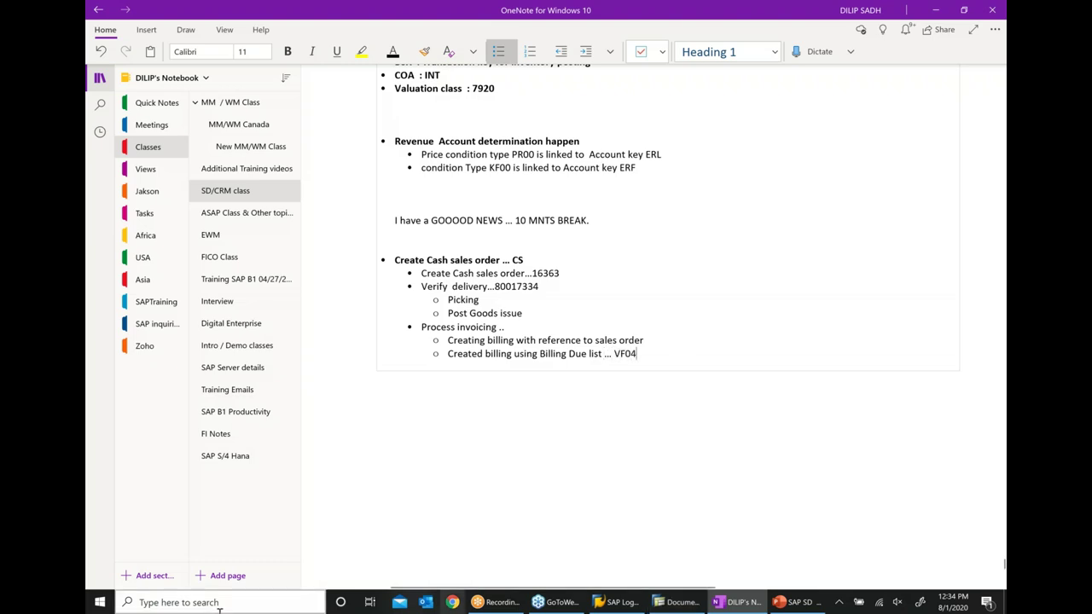
# Make the "Process invoicing" text in the cash sales notes bold.
pyautogui.moveTo(500, 330); pyautogui.dragTo(415, 330)
pyautogui.click(454, 310)
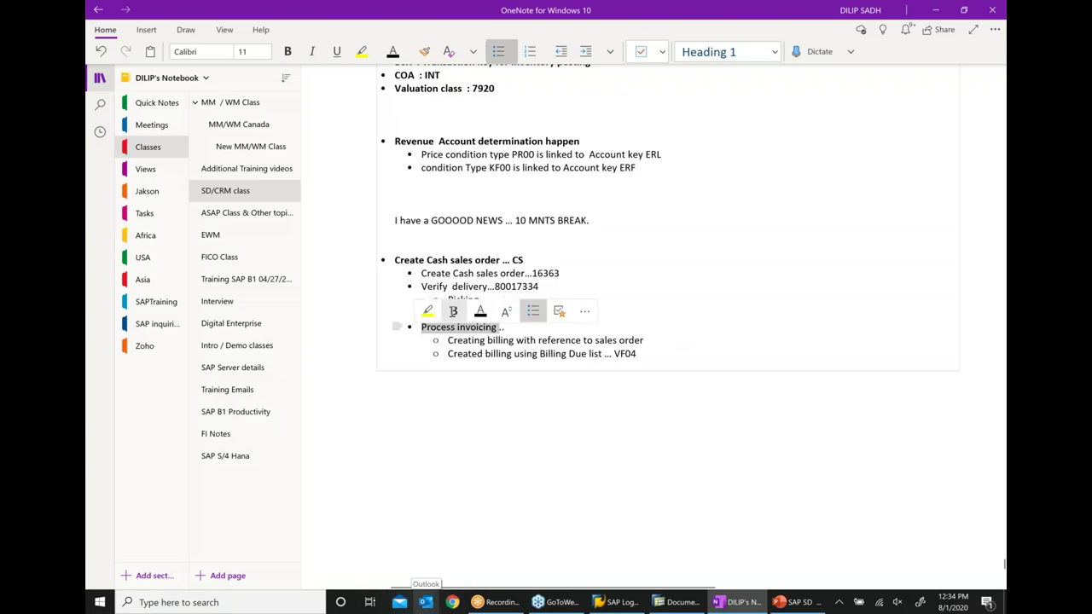
pyautogui.click(567, 423)
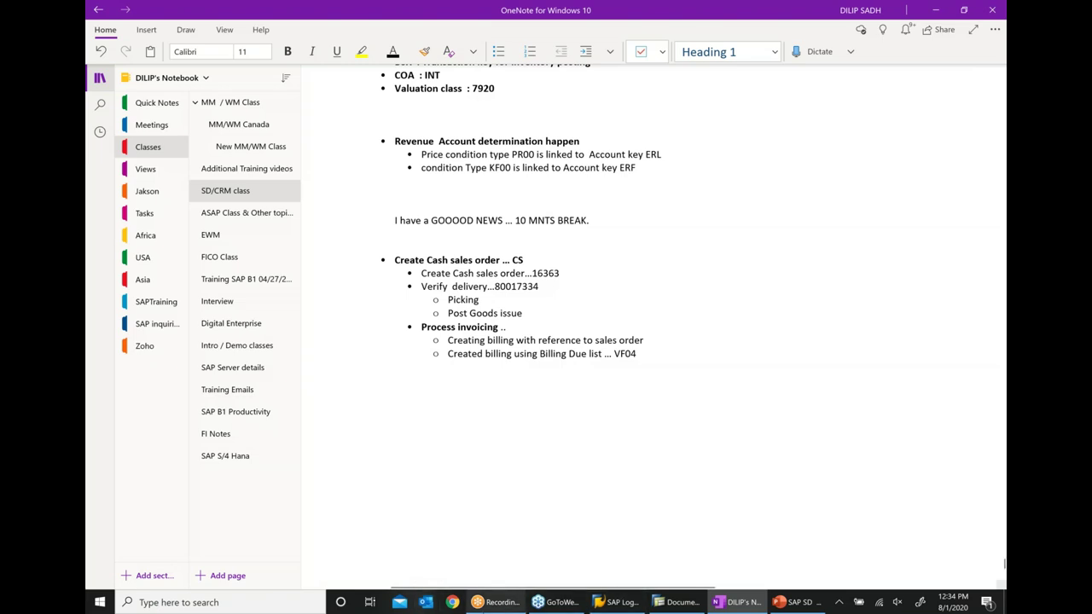
pyautogui.click(509, 604)
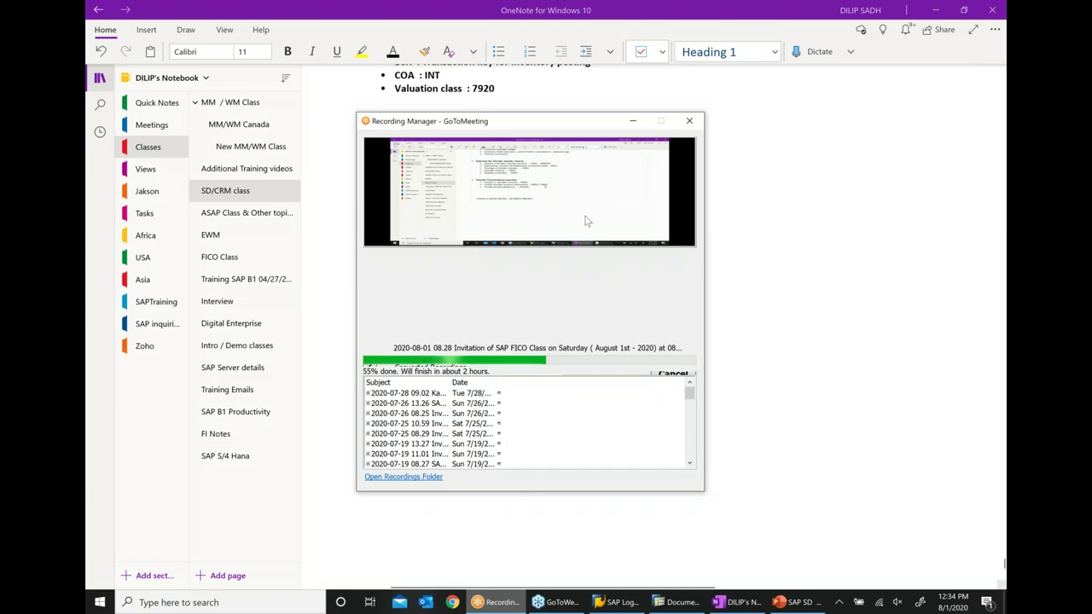
pyautogui.click(632, 120)
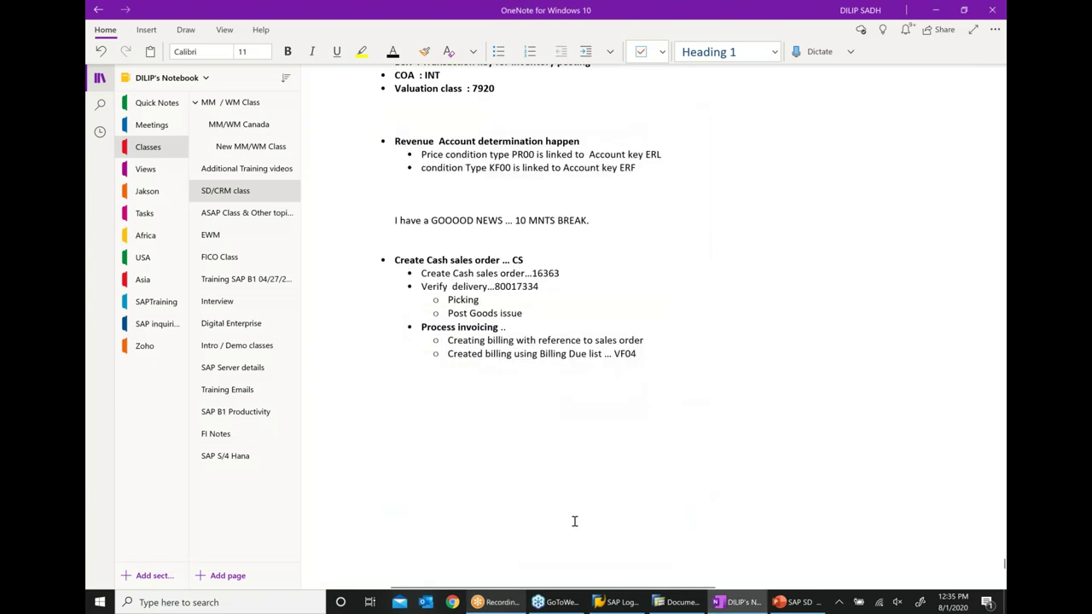
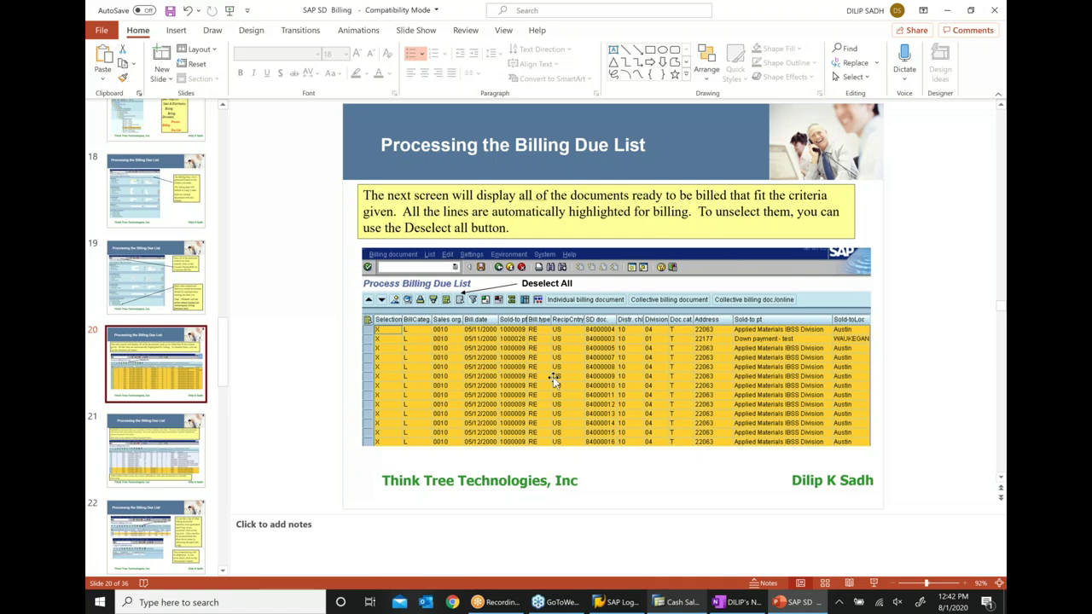
# Review the PowerPoint slide on choosing individual or collective billing documents and return to the cash sale document in SAP.
pyautogui.click(168, 459)
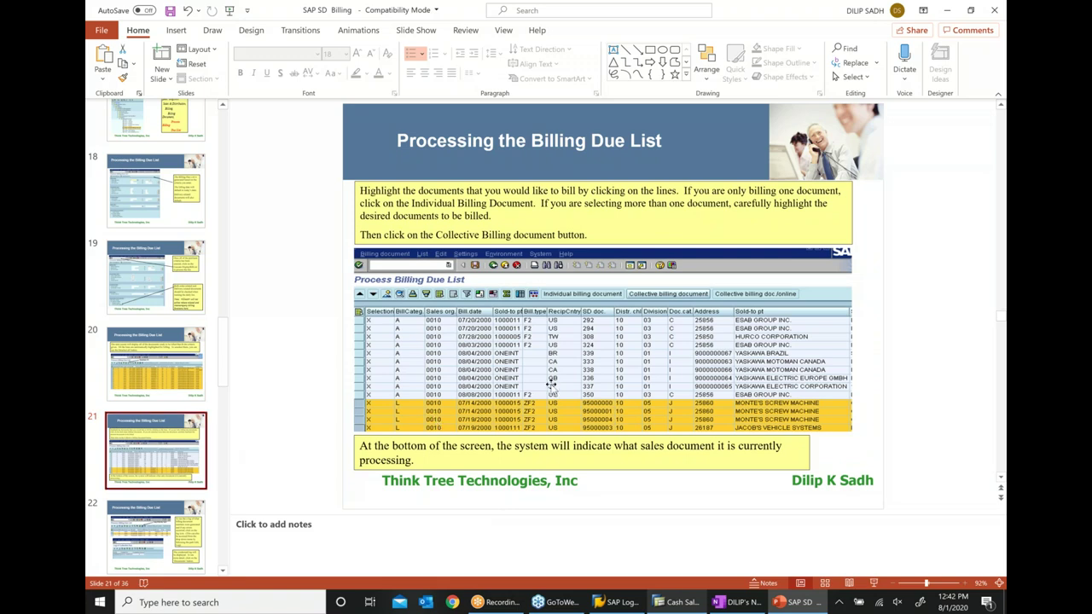
pyautogui.scroll(-3, 156, 367)
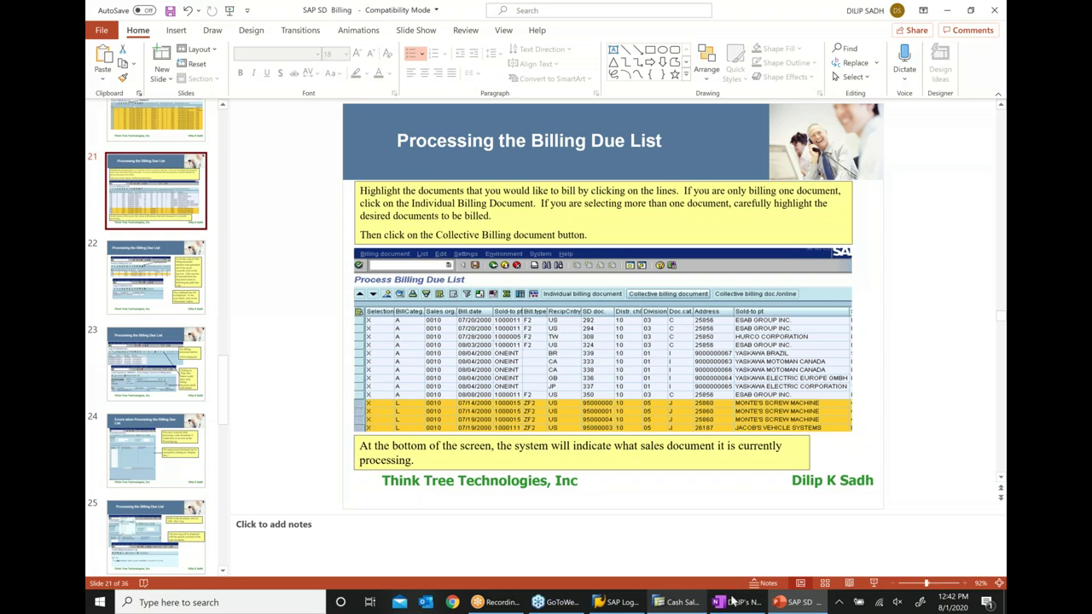
pyautogui.click(674, 603)
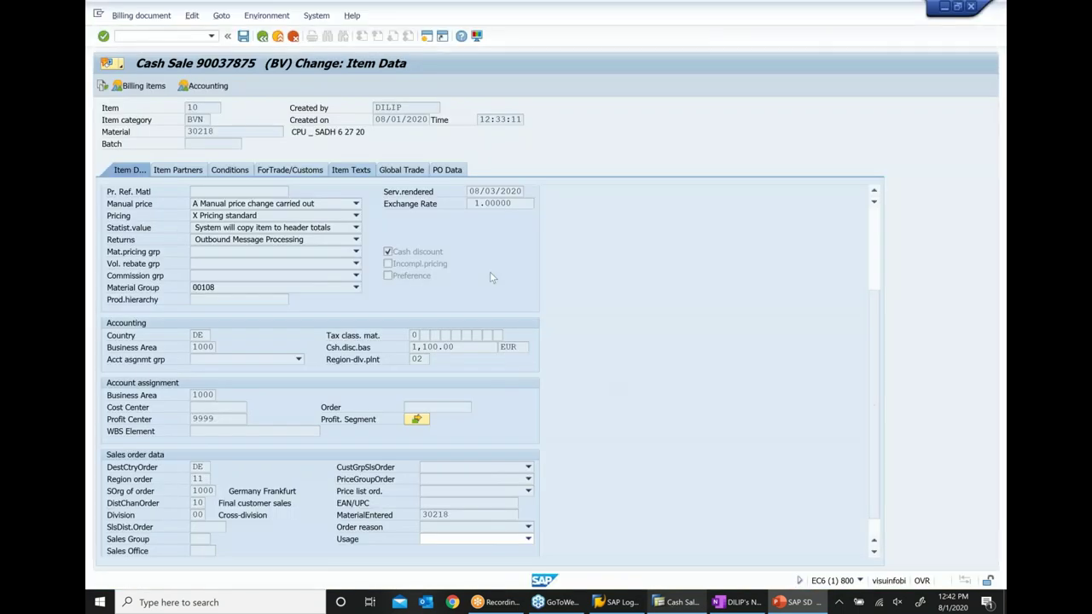
# Log on to client 800 in a new SAP session with the user name and account password, and dismiss the inbox notice.
pyautogui.click(622, 603)
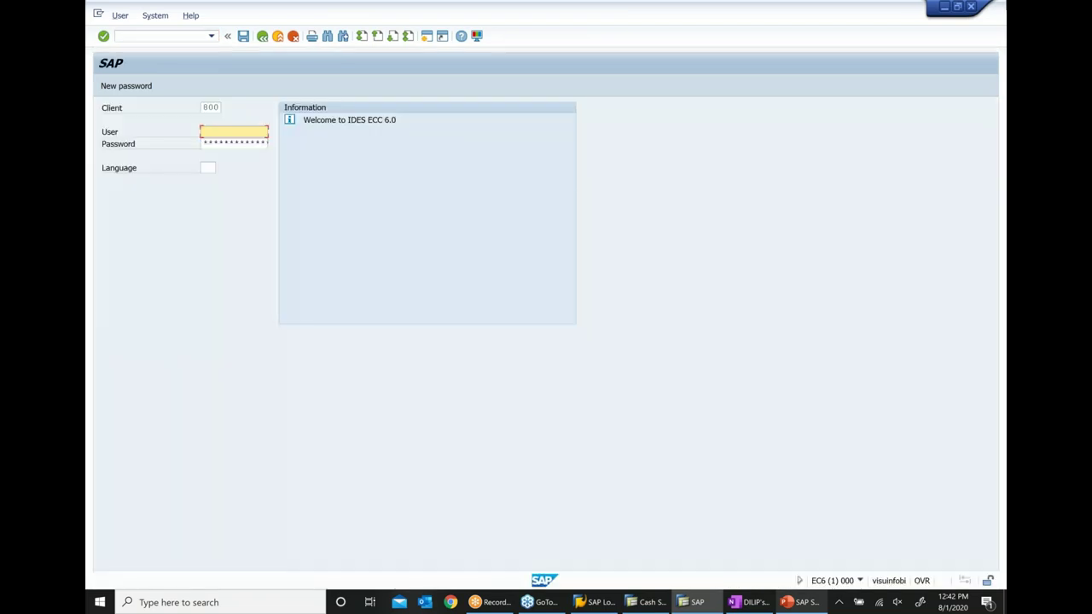
pyautogui.press('Down')
pyautogui.press('Tab')
pyautogui.write('************')
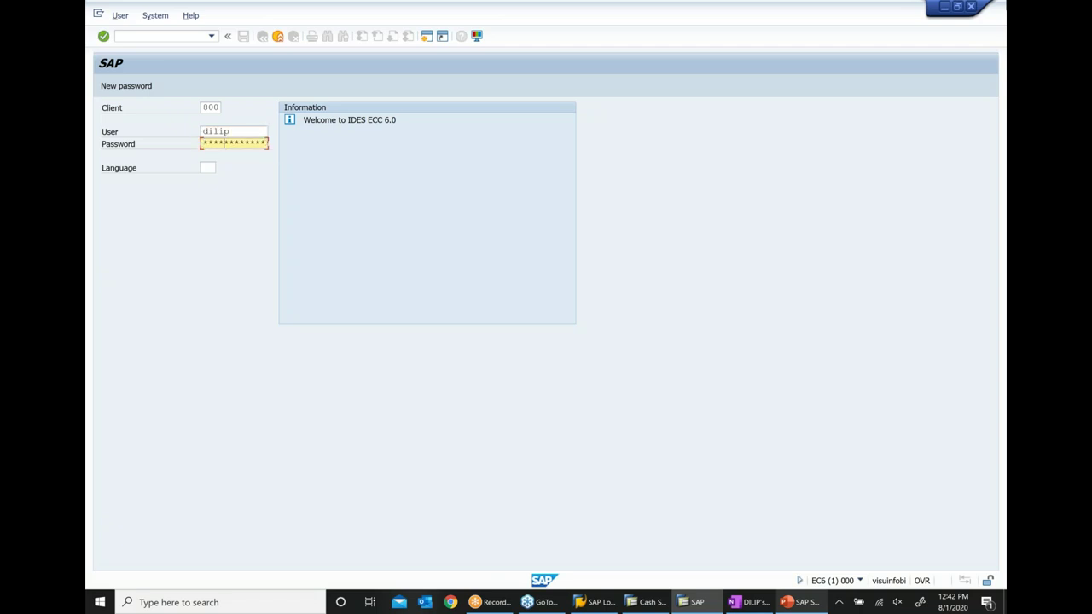
pyautogui.press('Return')
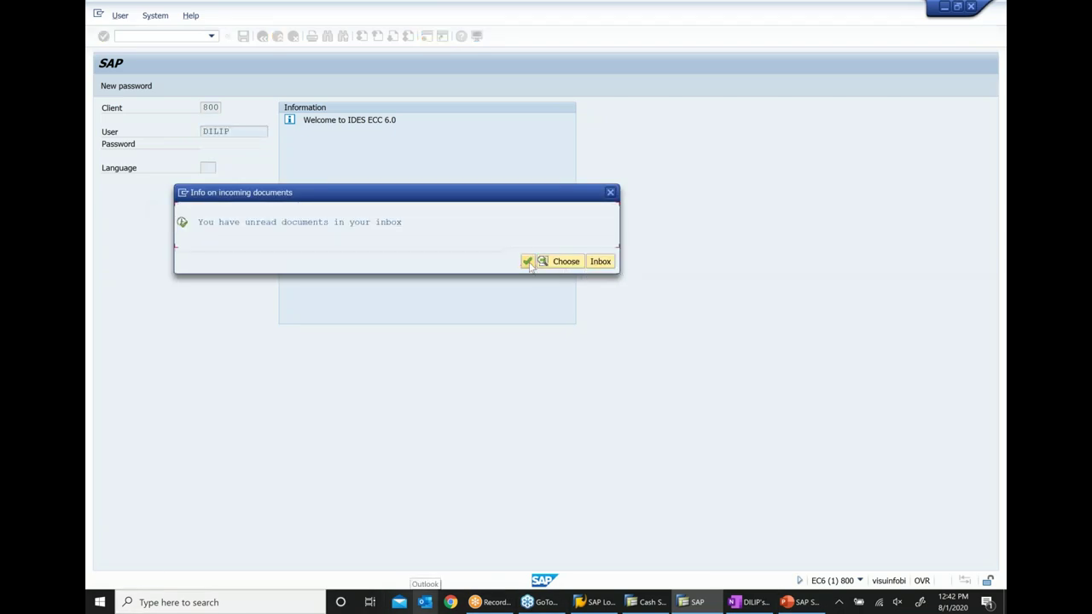
pyautogui.press('Return')
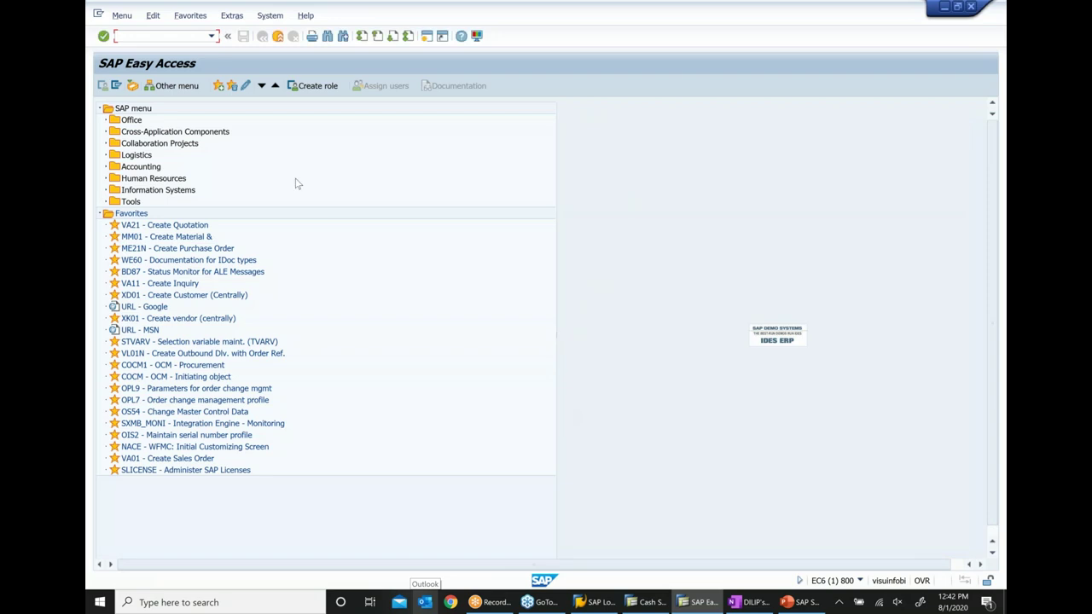
# View the list of logged-on users with transaction SM04 and return to SAP Easy Access.
pyautogui.write('sm04')
pyautogui.press('Return')
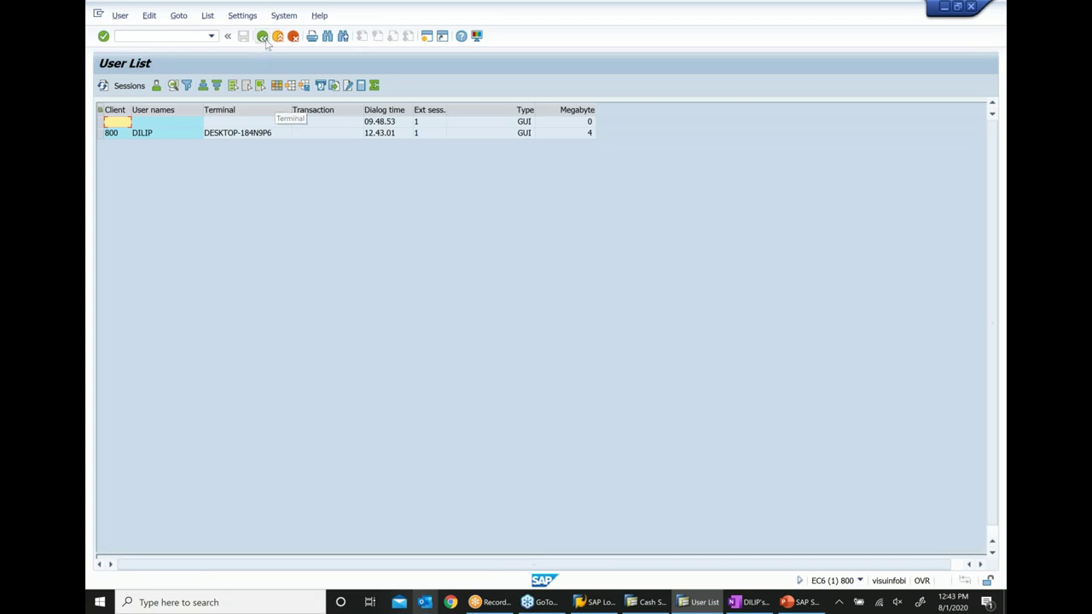
pyautogui.click(264, 37)
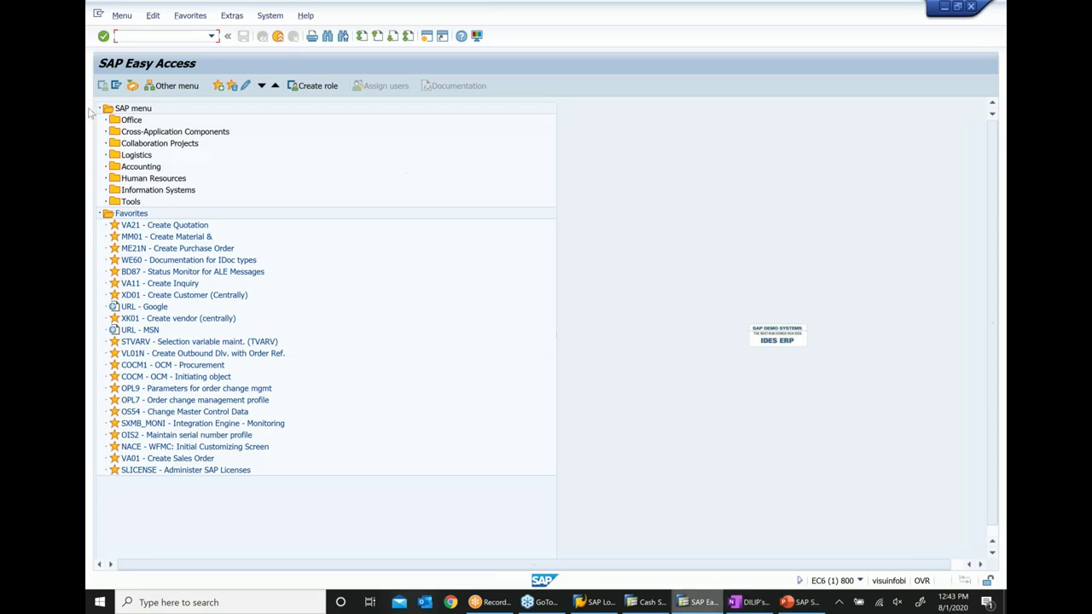
# Expand the SAP tree through Logistics, Sales and Distribution, and Billing down to the Billing Document transactions.
pyautogui.click(138, 166)
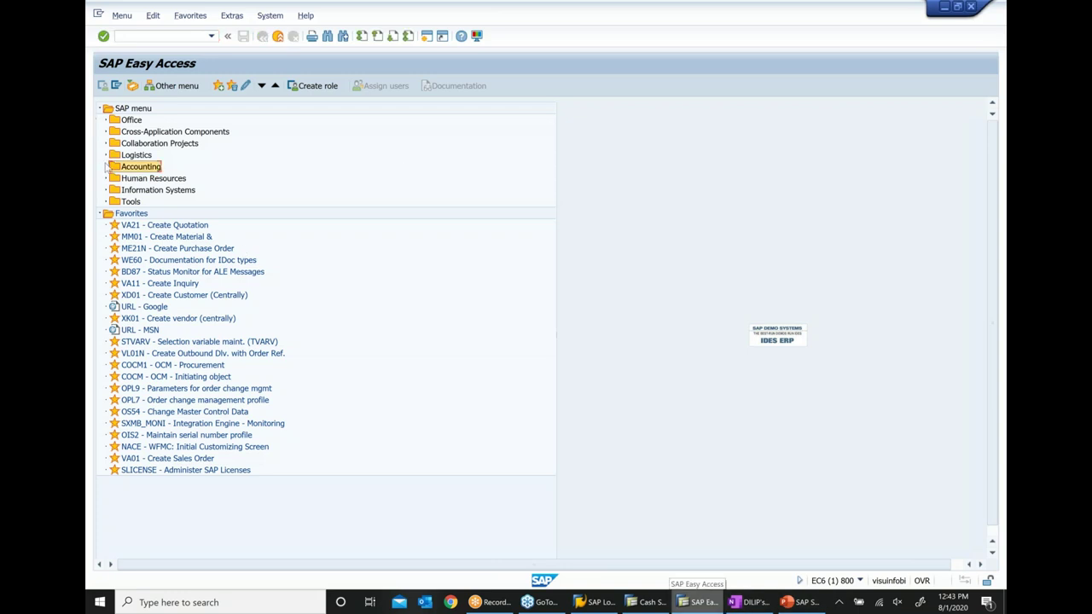
pyautogui.doubleClick(146, 156)
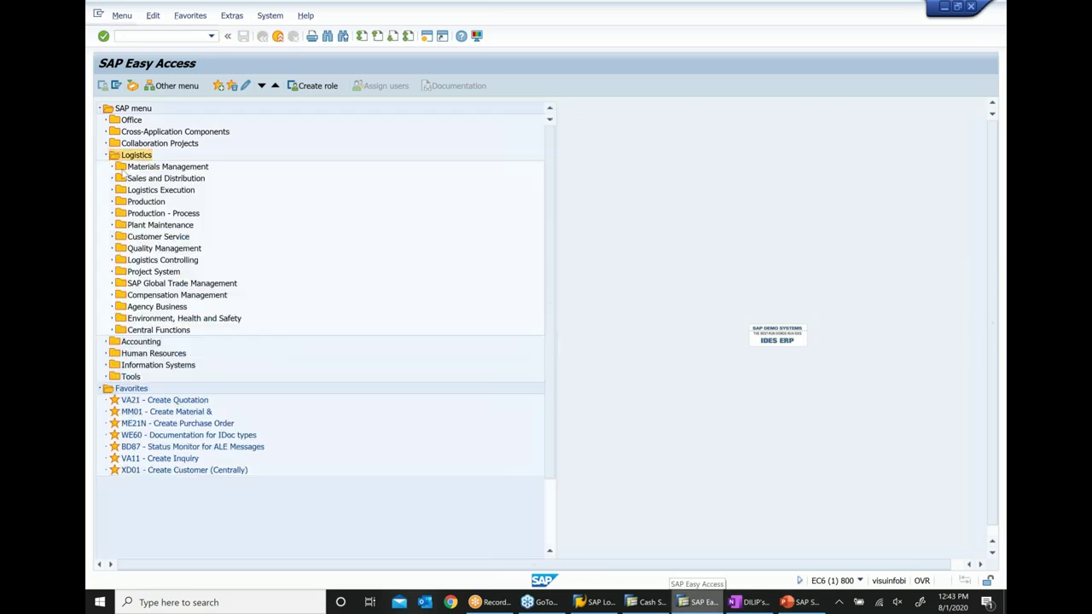
pyautogui.click(116, 179)
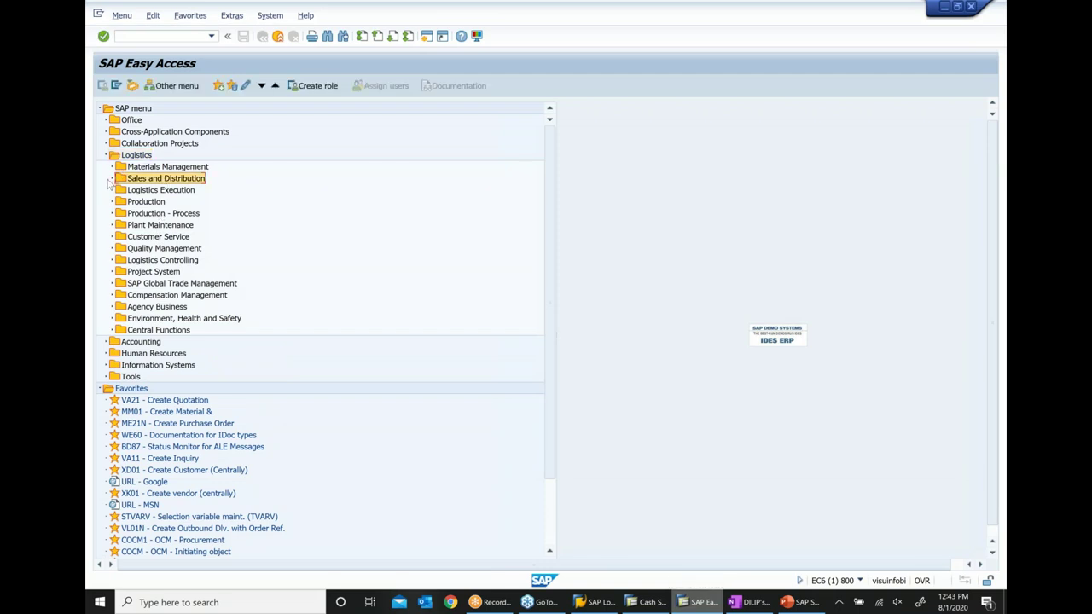
pyautogui.click(111, 178)
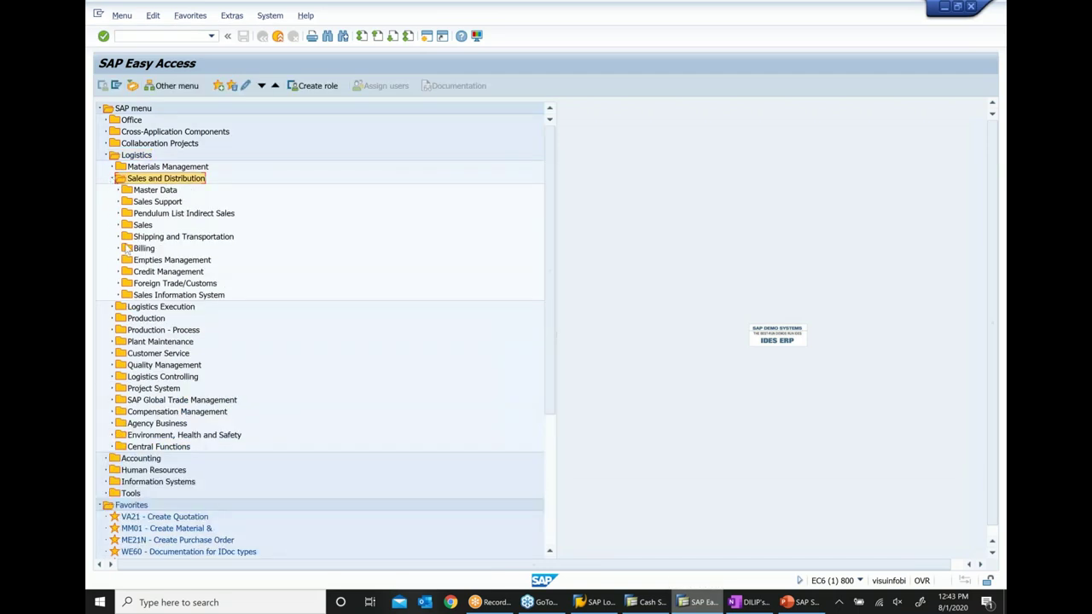
pyautogui.click(117, 249)
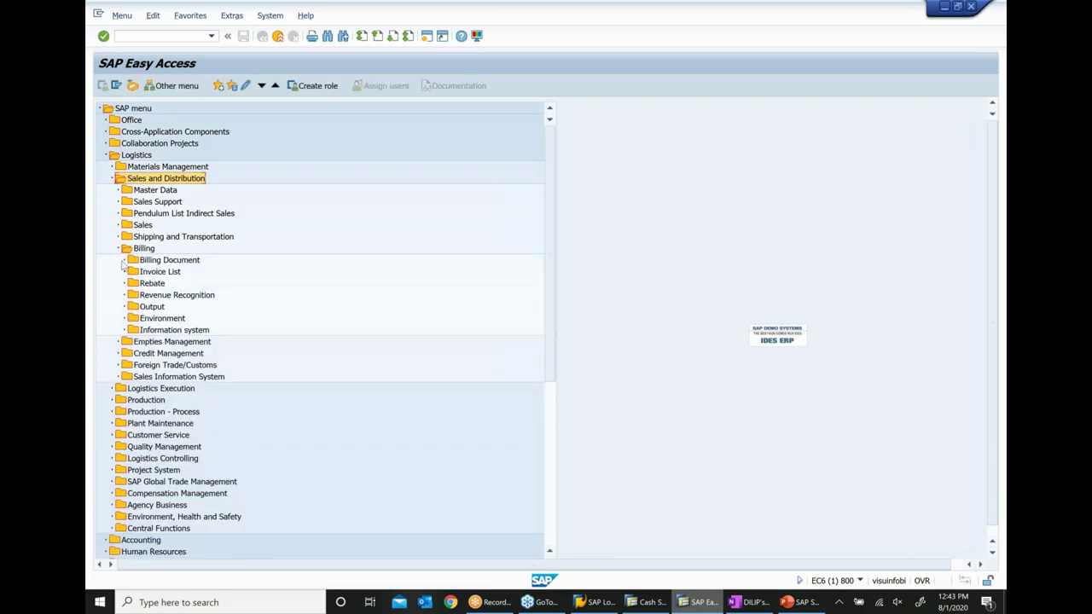
pyautogui.click(124, 260)
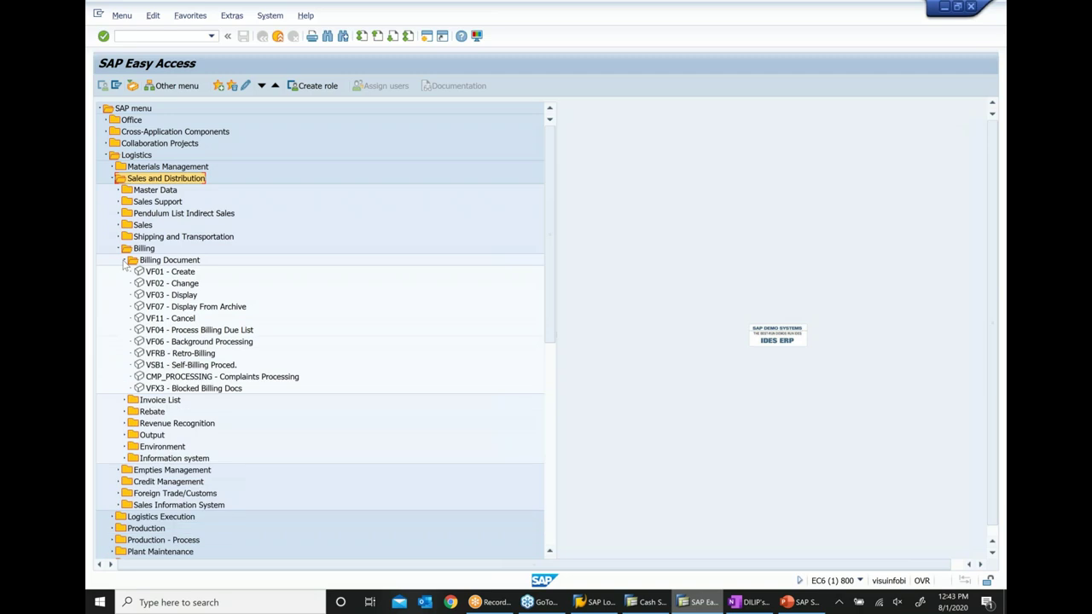
# Open the Display Billing Document transaction (VF03) and look up the cash sales order number in the OneNote class notes.
pyautogui.doubleClick(185, 295)
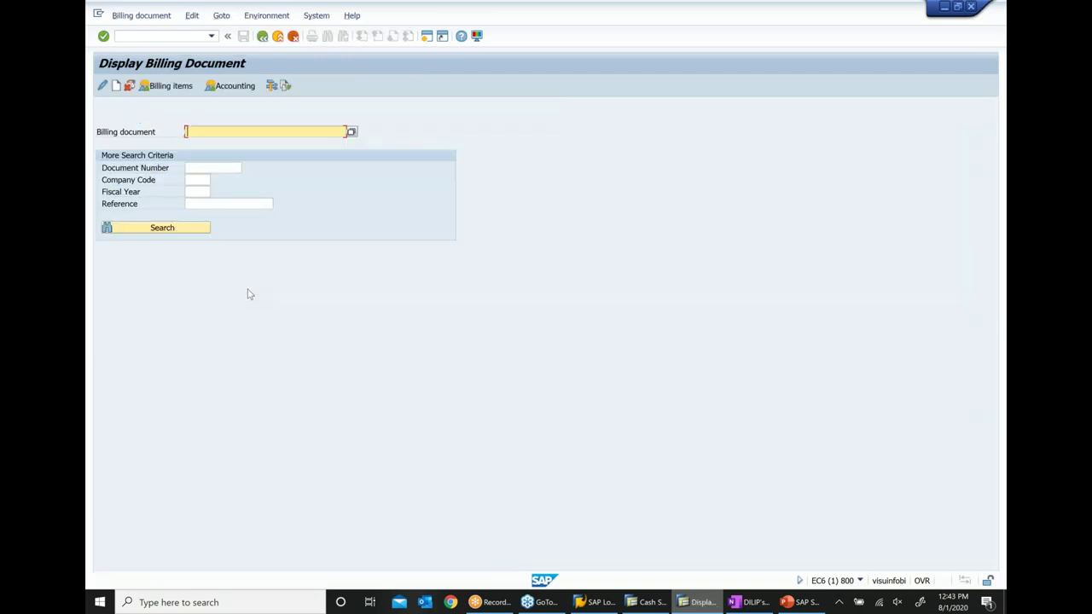
pyautogui.click(793, 604)
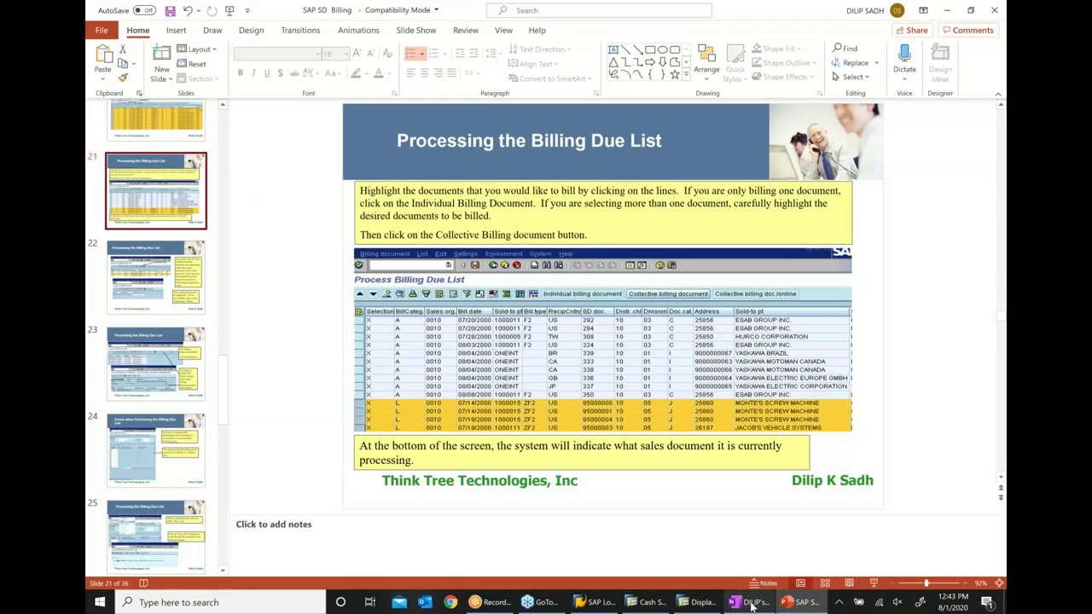
pyautogui.click(752, 602)
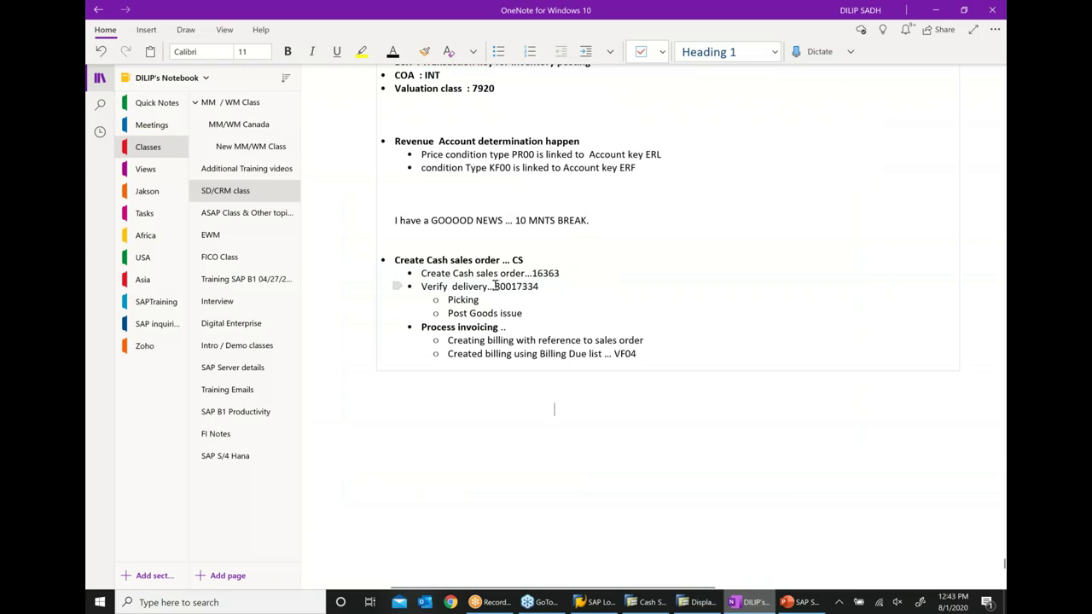
pyautogui.moveTo(495, 286); pyautogui.dragTo(578, 273)
pyautogui.click(526, 273)
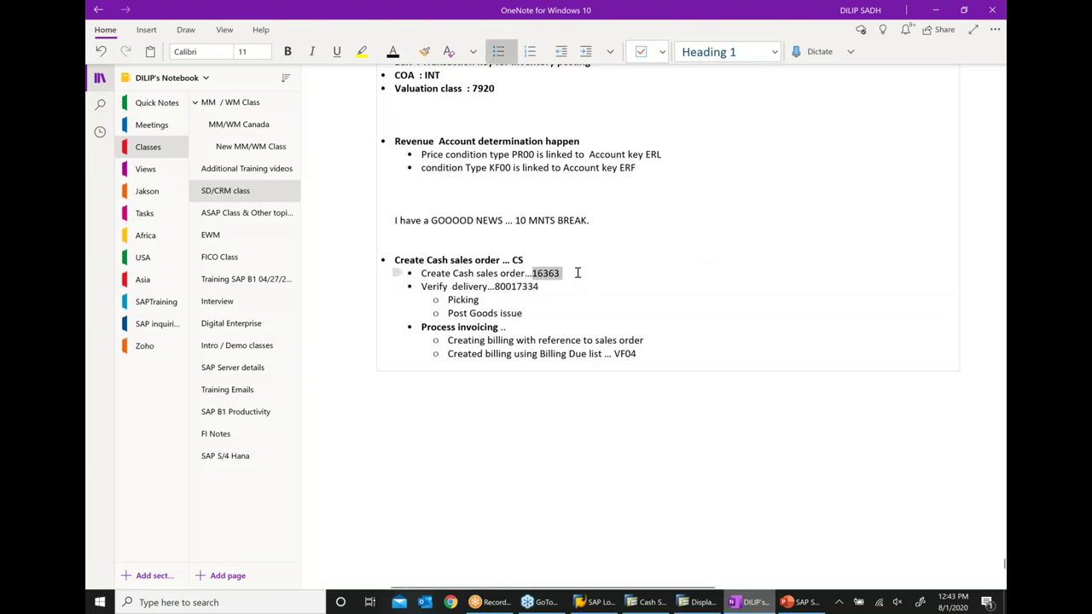
# Return to SAP, open the document flow of the noted cash sales order through VA03, and display its Cash Sale billing document.
pyautogui.click(698, 602)
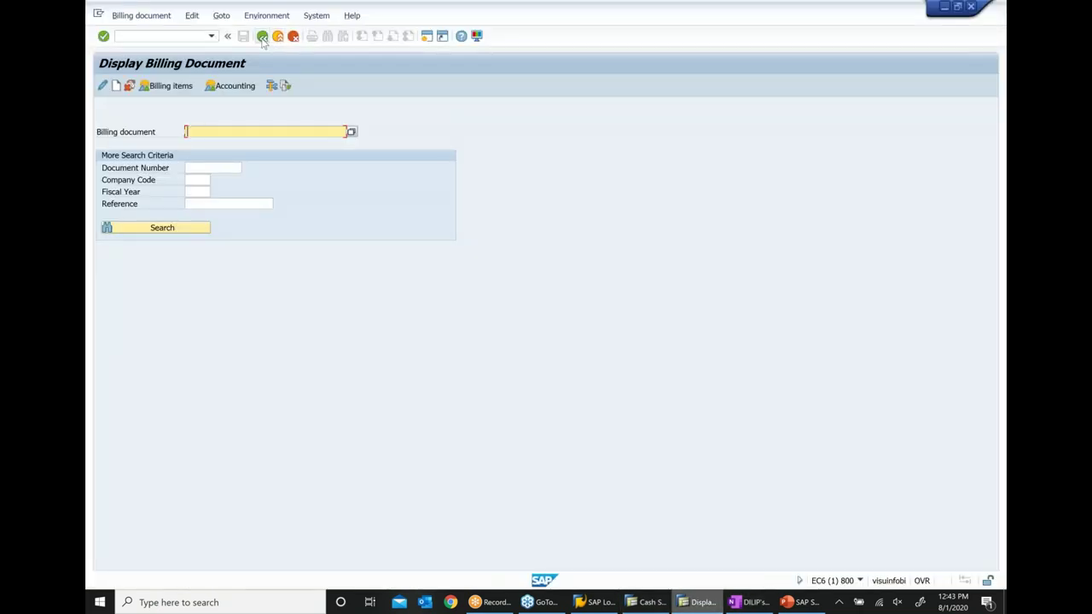
pyautogui.click(263, 37)
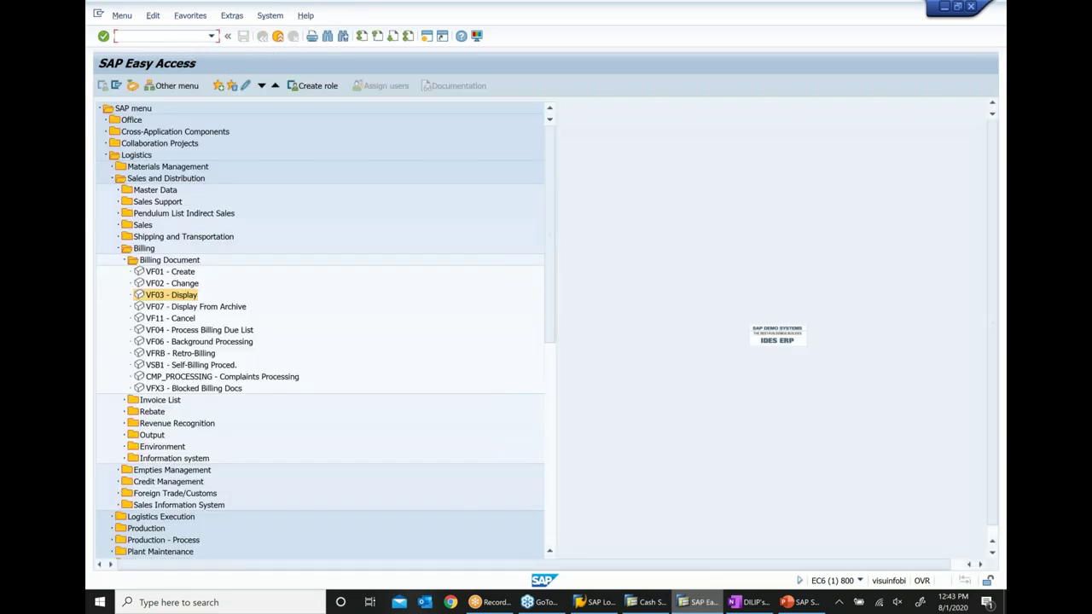
pyautogui.write('va03')
pyautogui.press('Return')
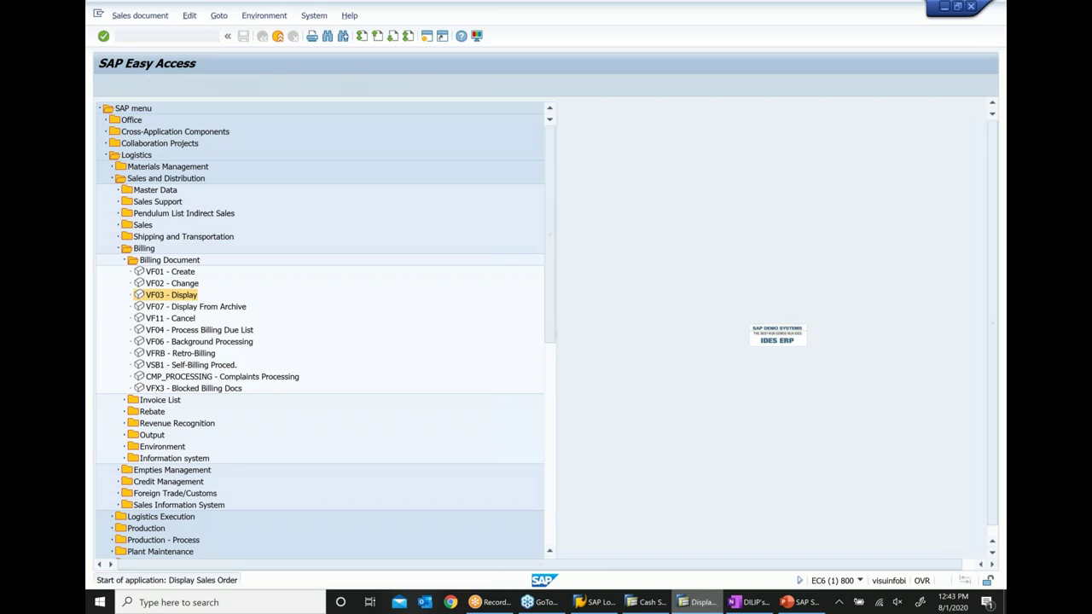
pyautogui.write('16363')
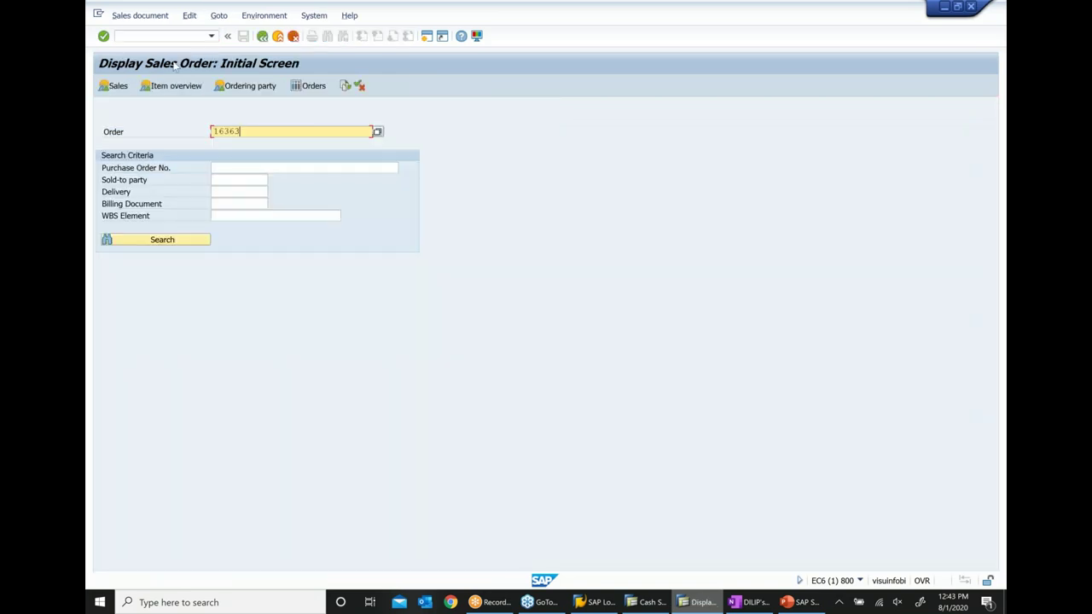
pyautogui.click(345, 86)
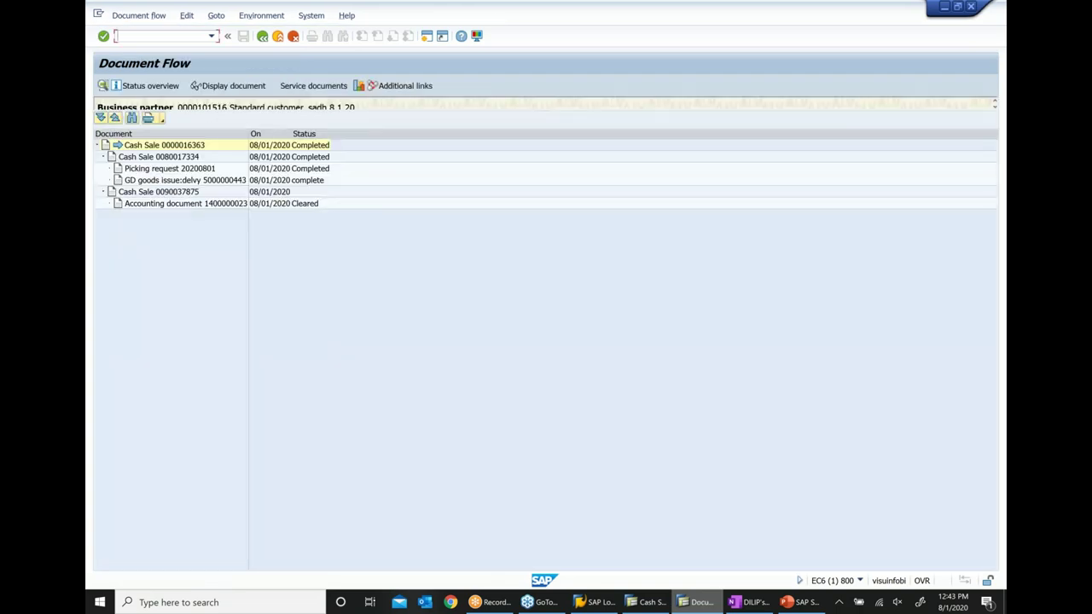
pyautogui.click(156, 193)
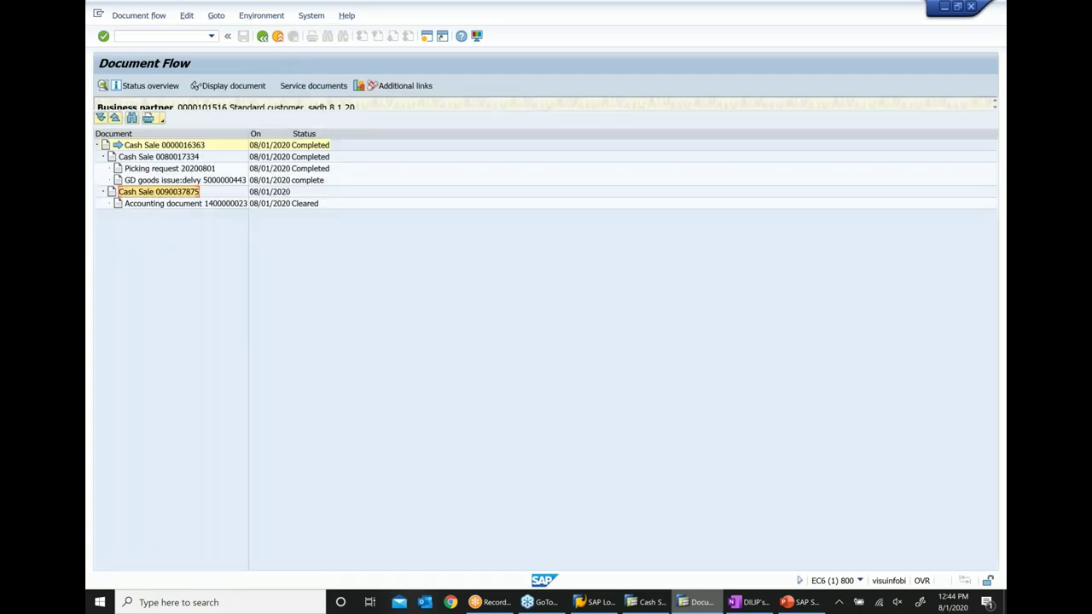
pyautogui.click(228, 86)
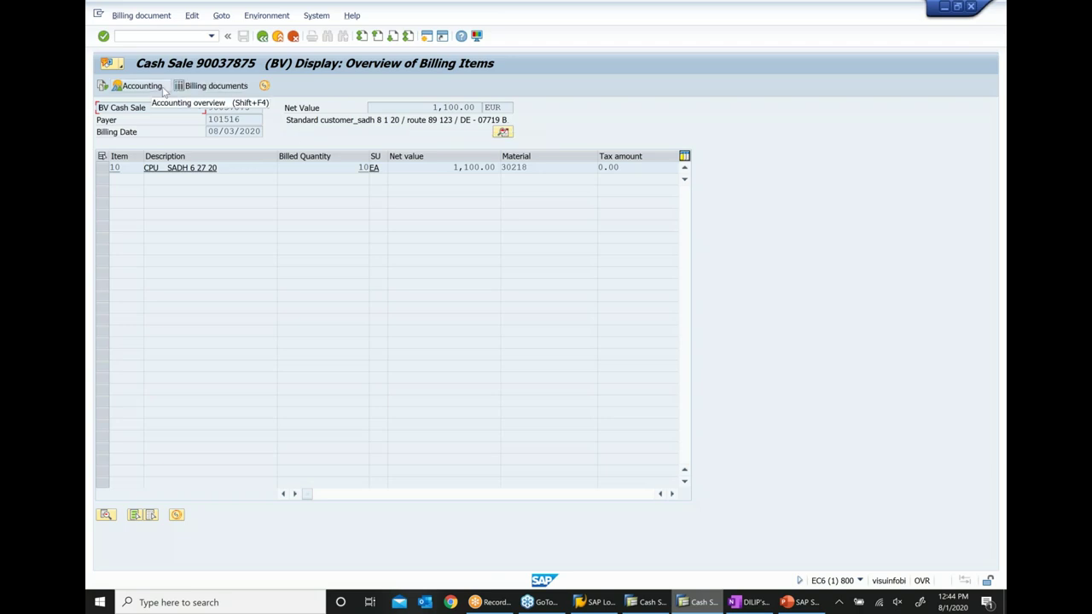
# Review the PowerPoint slide on the billing error log and locate the Log function in the billing document in SAP.
pyautogui.click(747, 604)
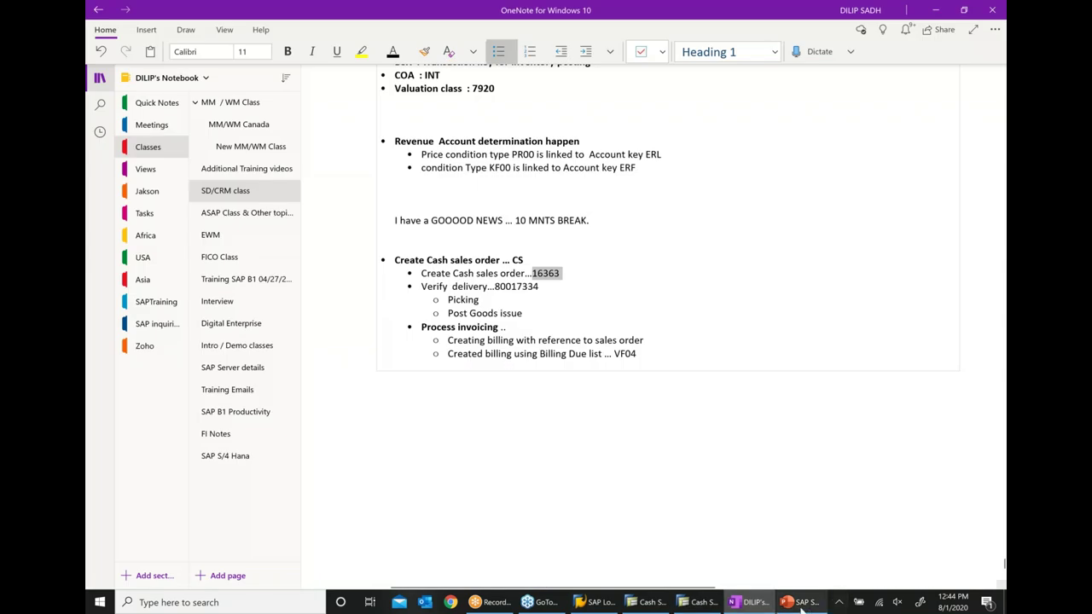
pyautogui.click(798, 603)
pyautogui.scroll(-2, 170, 367)
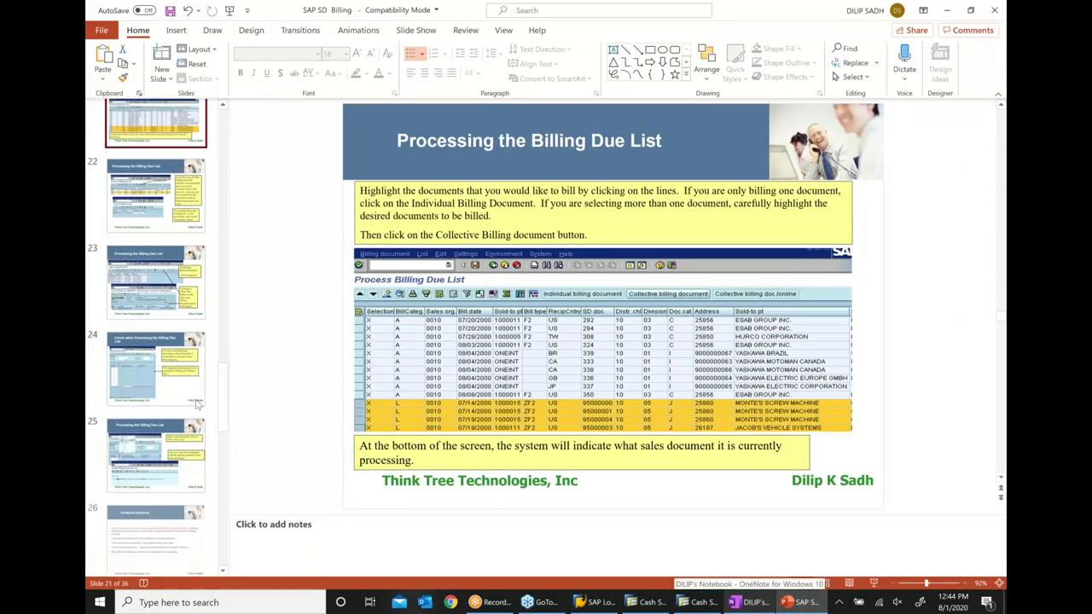
pyautogui.click(198, 386)
pyautogui.click(189, 412)
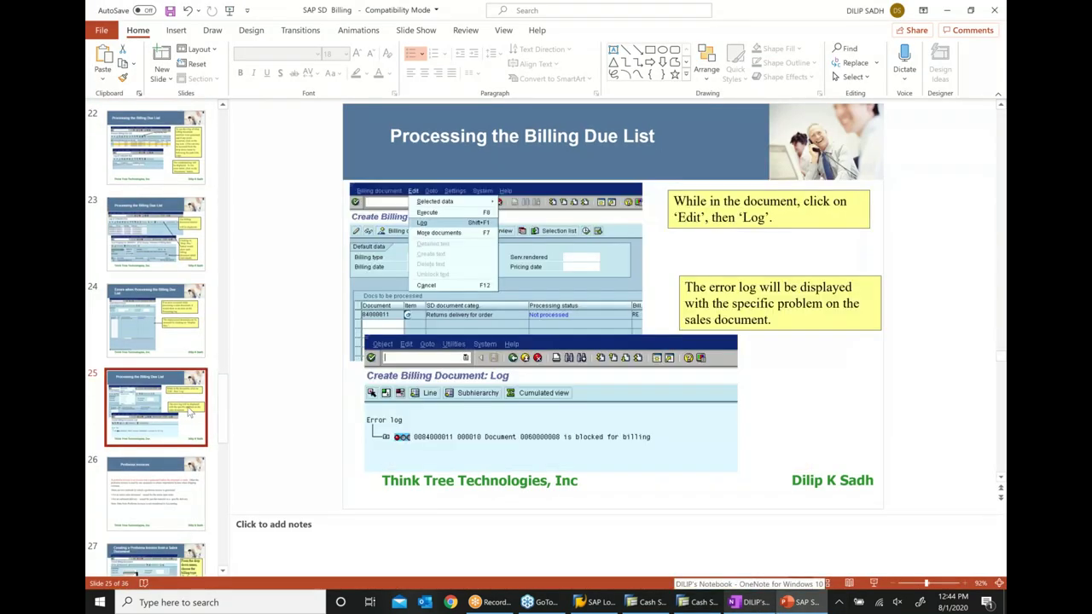
pyautogui.scroll(-2, 189, 412)
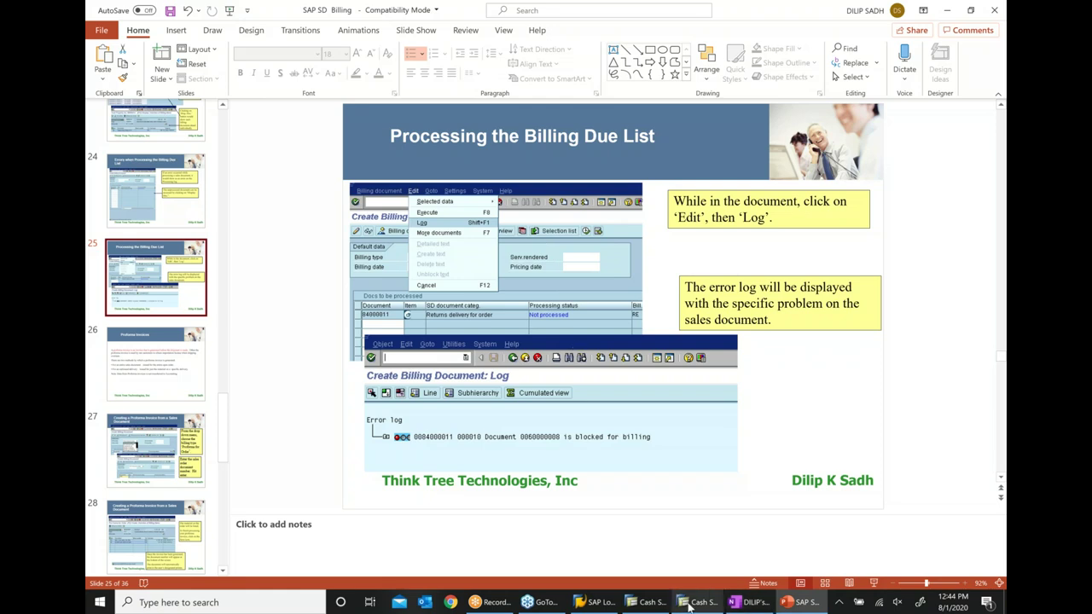
pyautogui.click(646, 603)
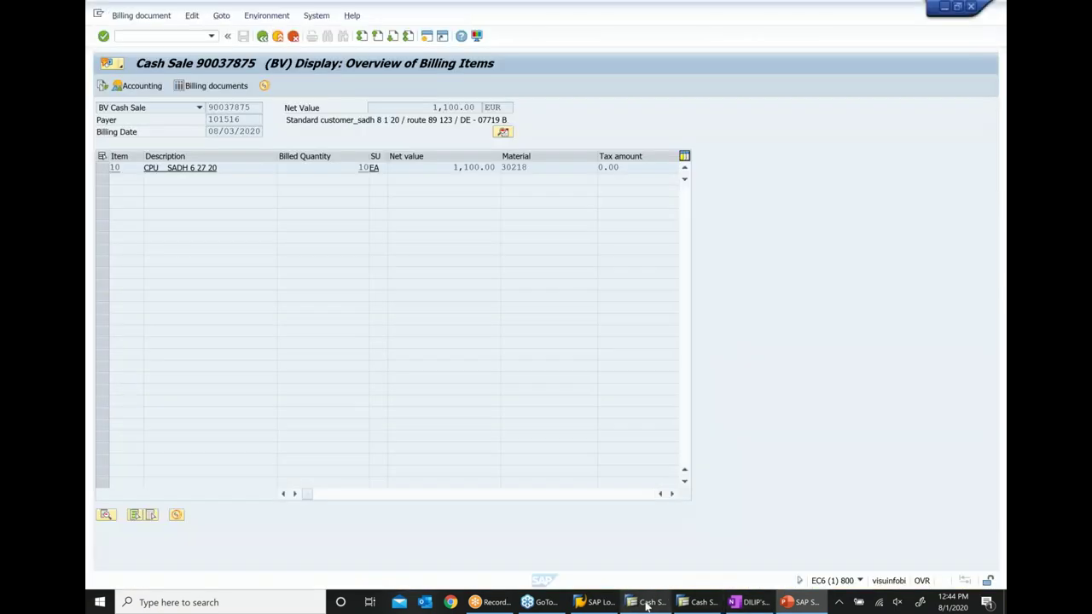
pyautogui.click(192, 15)
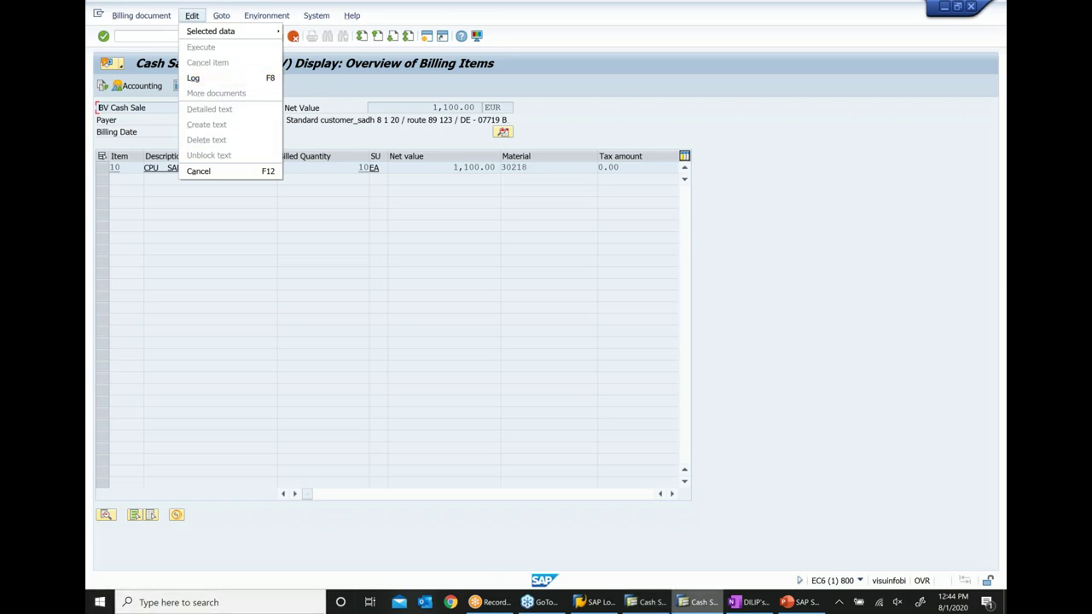
# Switch to PowerPoint and review the Proforma Invoices slide.
pyautogui.click(805, 604)
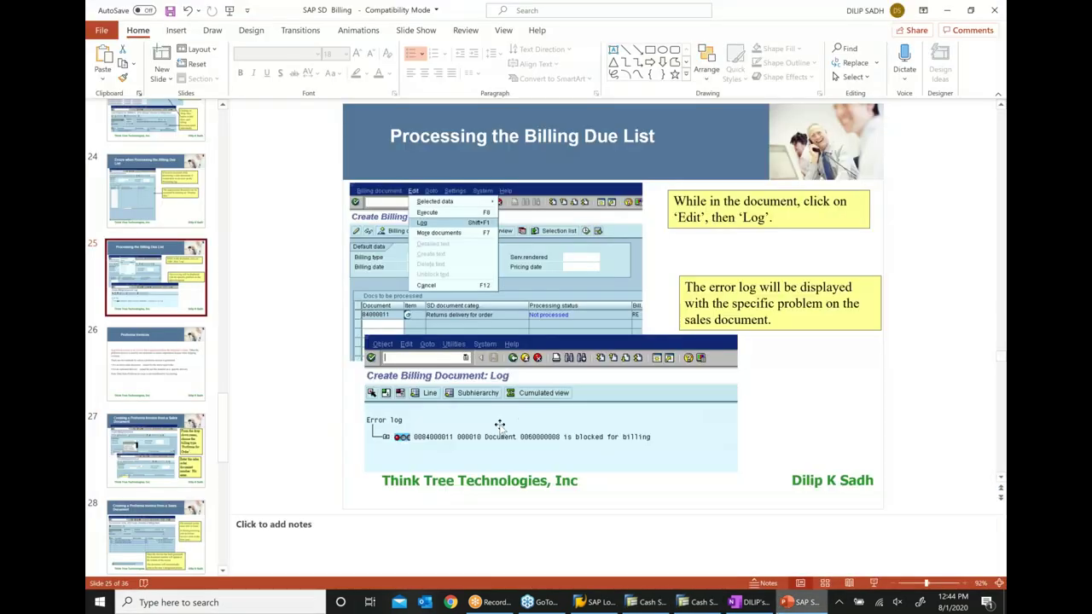
pyautogui.click(171, 369)
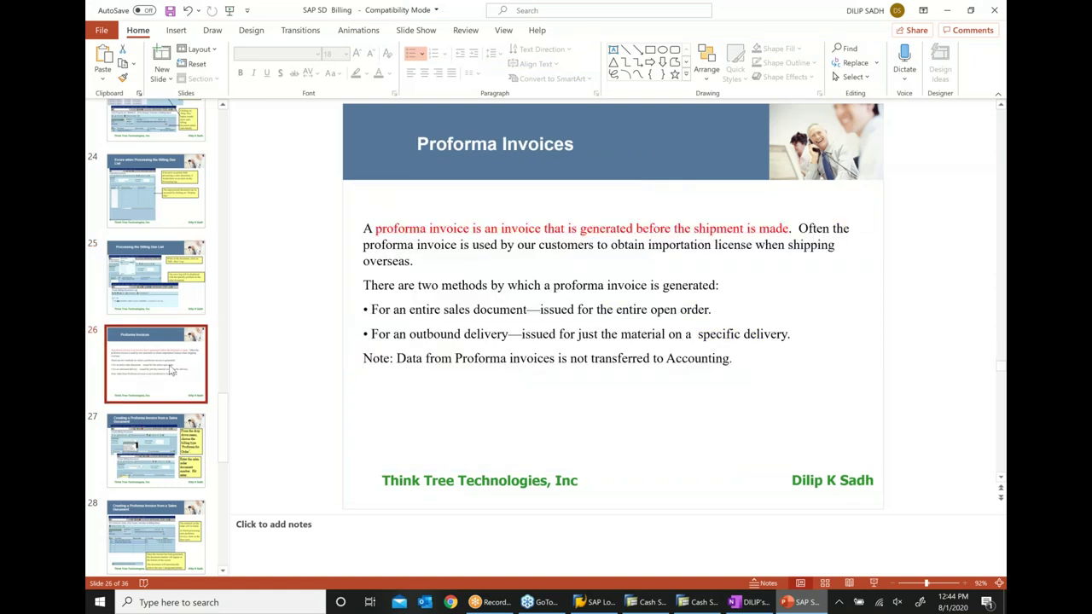
pyautogui.scroll(-1, 171, 369)
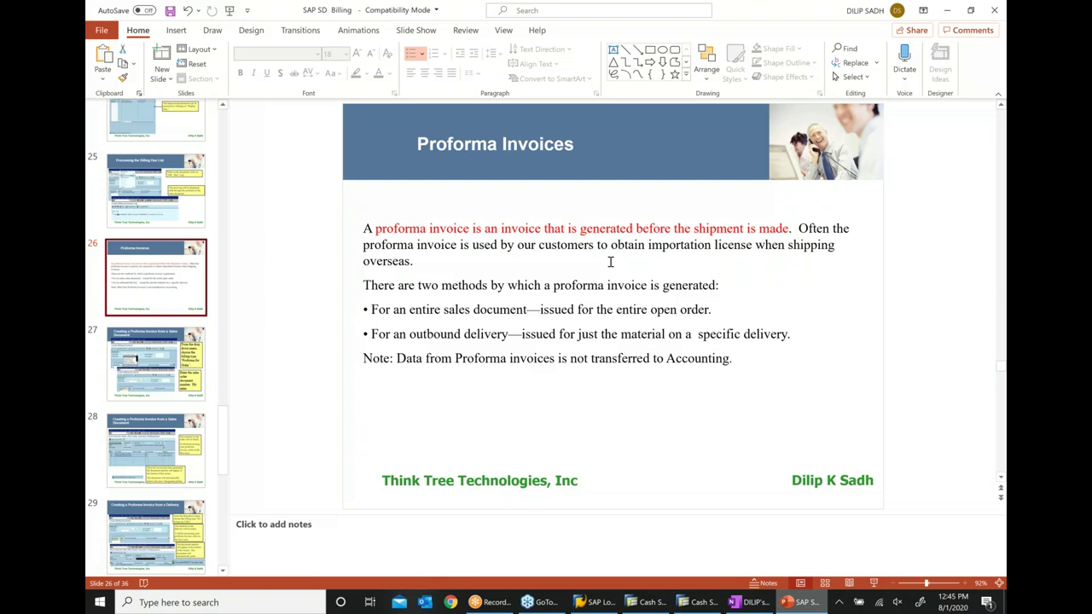
# Back out of the billing document and sales order display in SAP and start the Create Billing Document transaction (VF01).
pyautogui.click(651, 603)
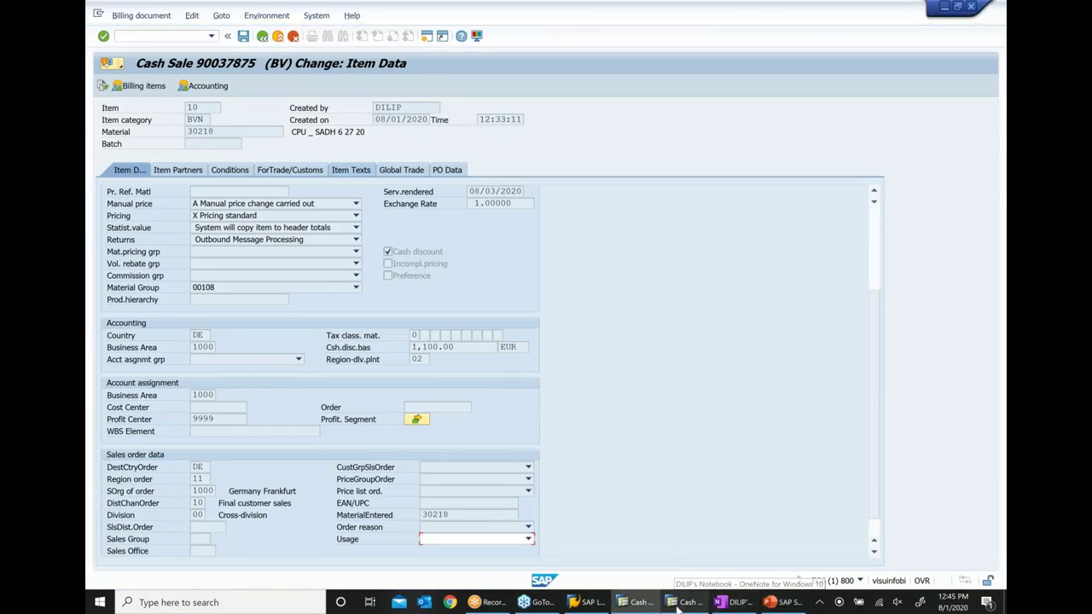
pyautogui.click(676, 606)
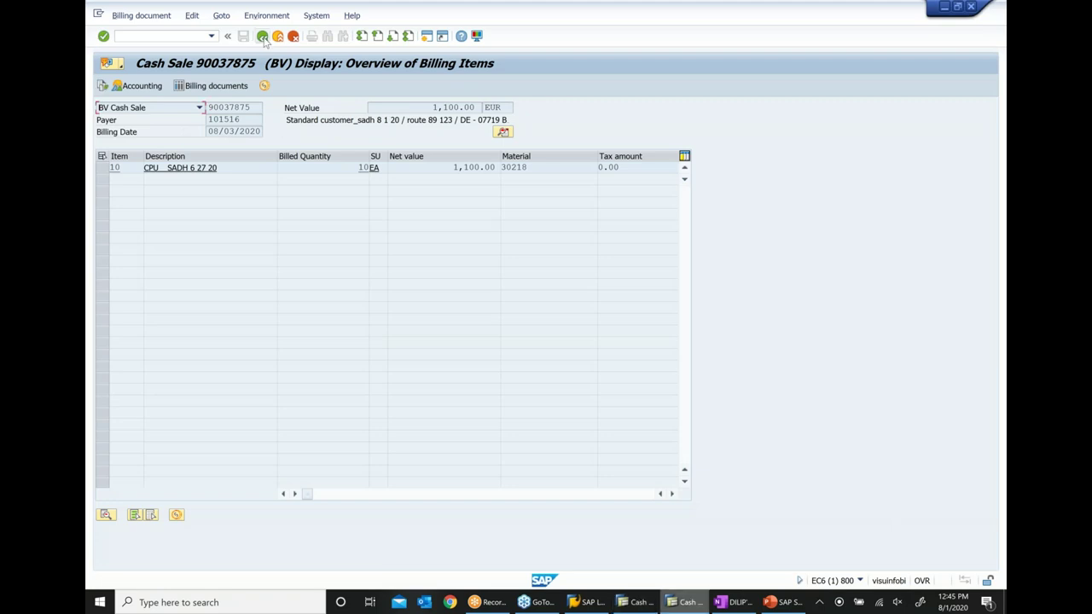
pyautogui.press('F5')
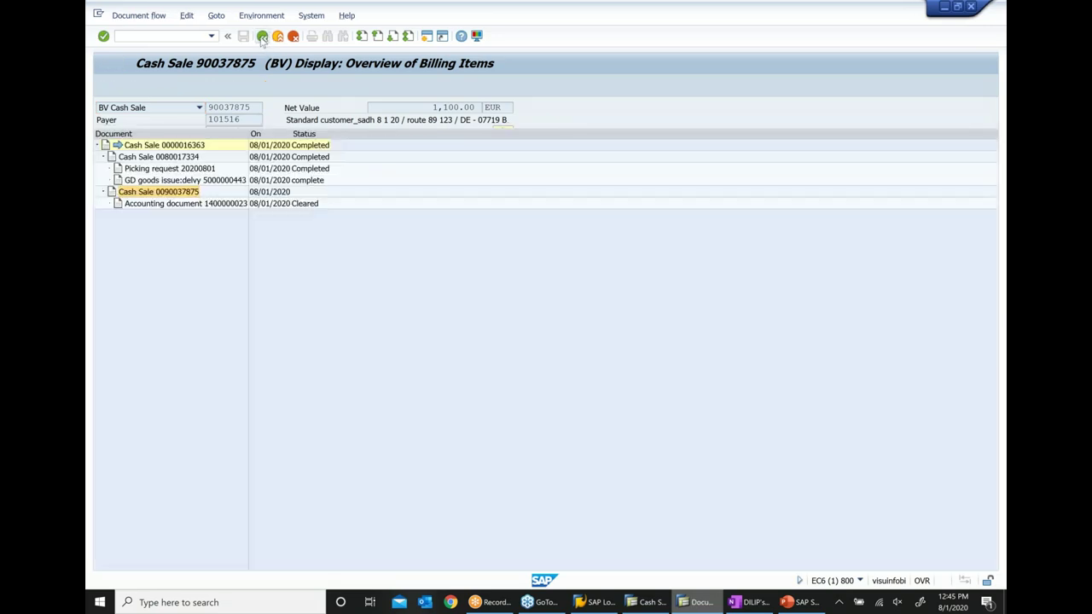
pyautogui.click(262, 37)
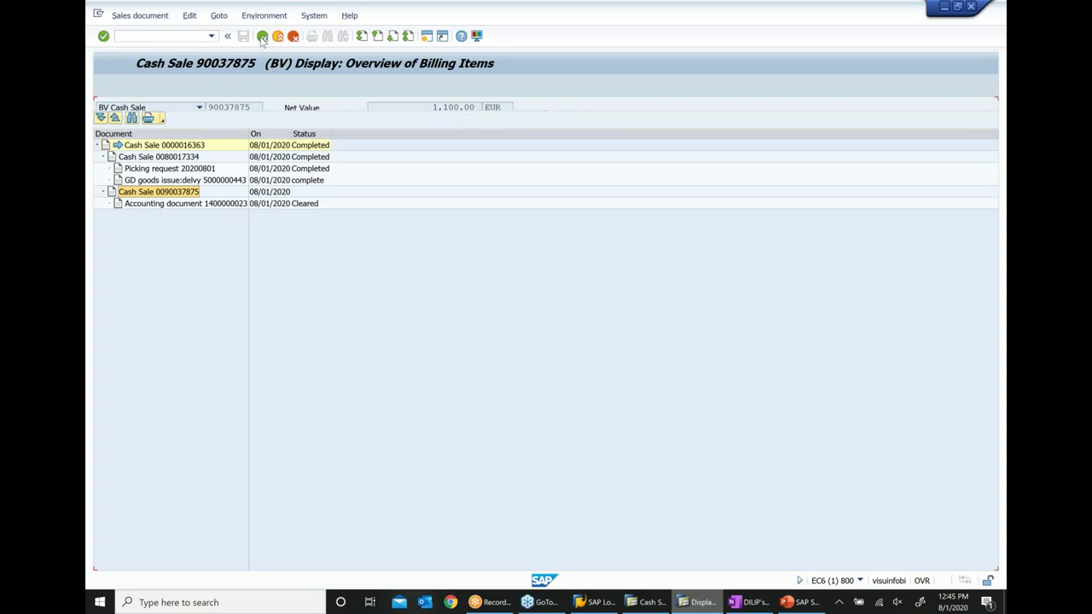
pyautogui.click(262, 36)
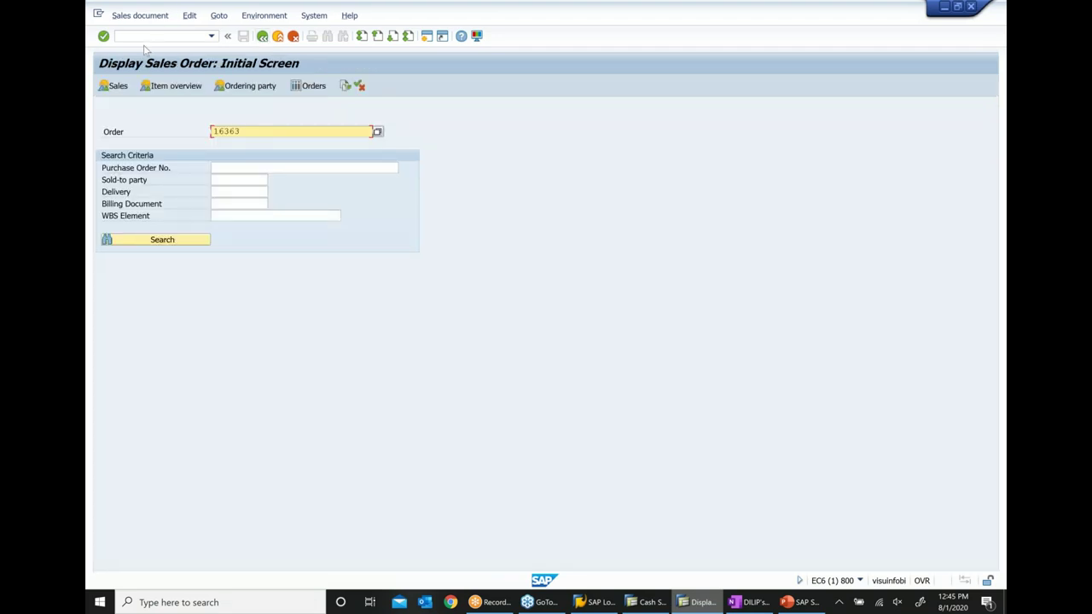
pyautogui.click(262, 36)
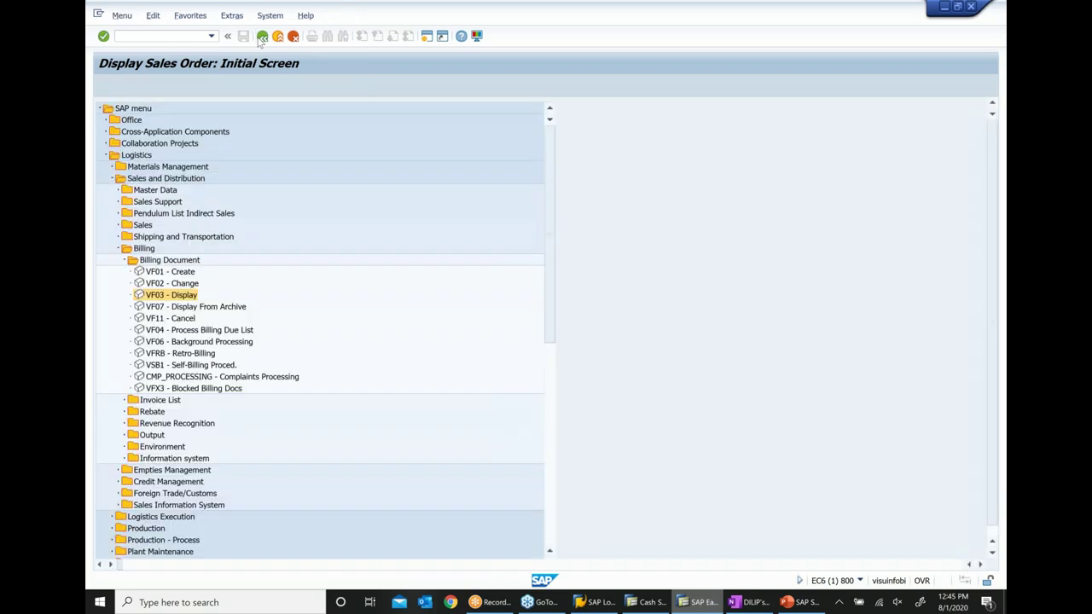
pyautogui.doubleClick(175, 273)
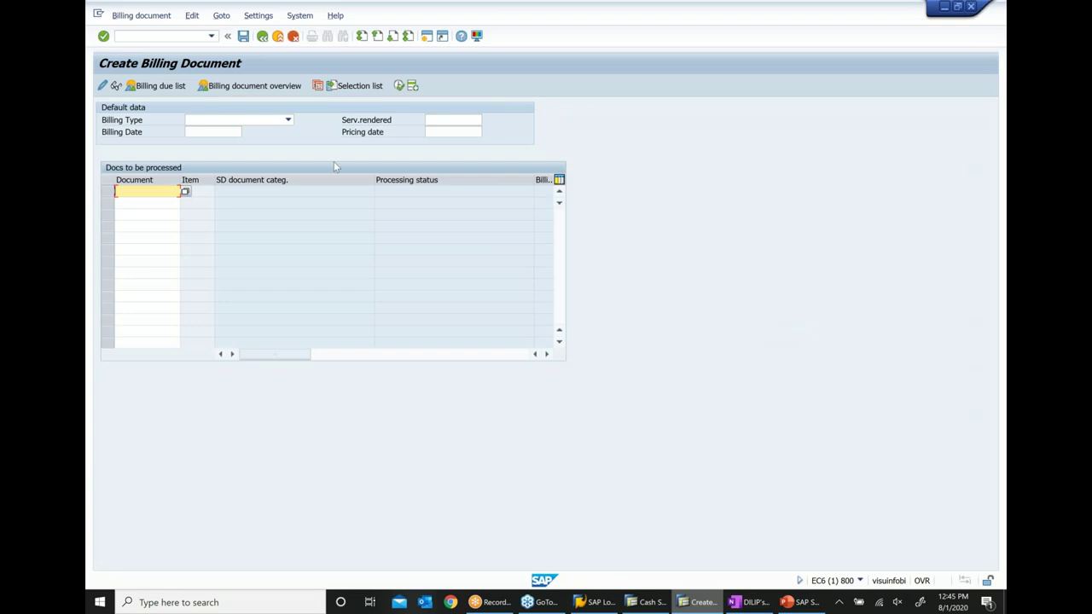
# Examine the available billing types for the pro forma entries F5 (Pro Forma for Order) and F8 (Pro Forma Inv f Dlv).
pyautogui.click(290, 120)
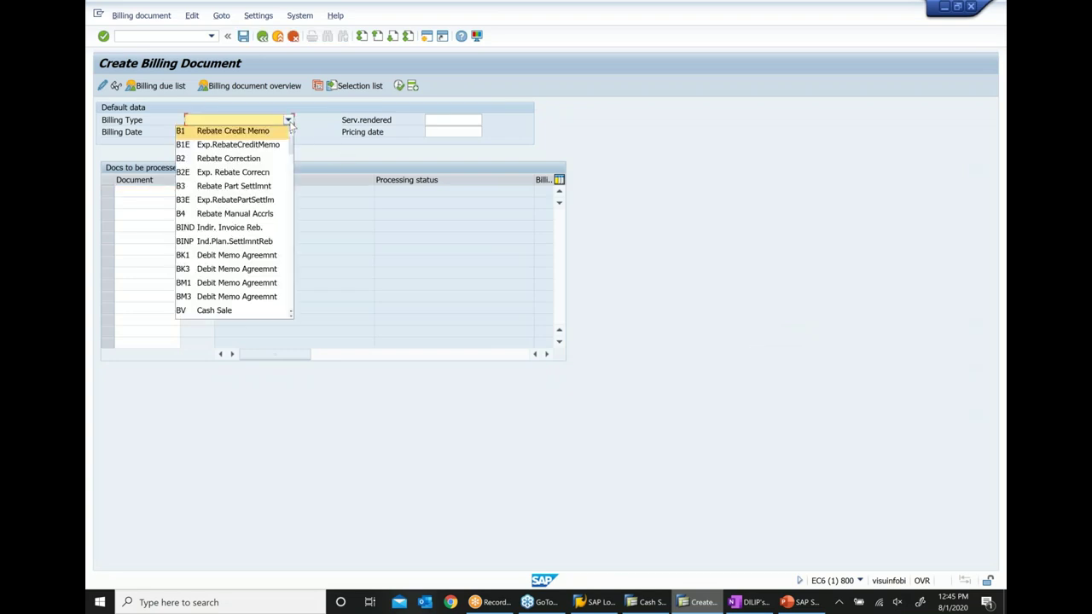
pyautogui.scroll(-2, 245, 224)
pyautogui.scroll(-5, 245, 226)
pyautogui.scroll(-1, 246, 226)
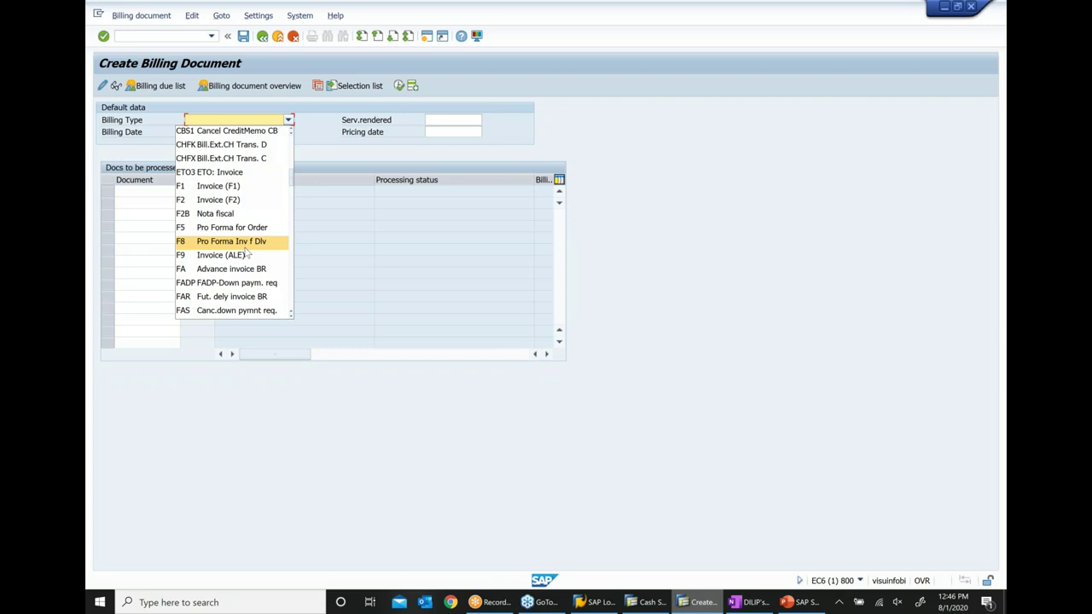
pyautogui.press('Down')
pyautogui.press('Down')
pyautogui.press('Down')
pyautogui.press('Down')
pyautogui.press('Down')
pyautogui.press('Up')
pyautogui.press('Up')
pyautogui.press('Up')
pyautogui.press('Up')
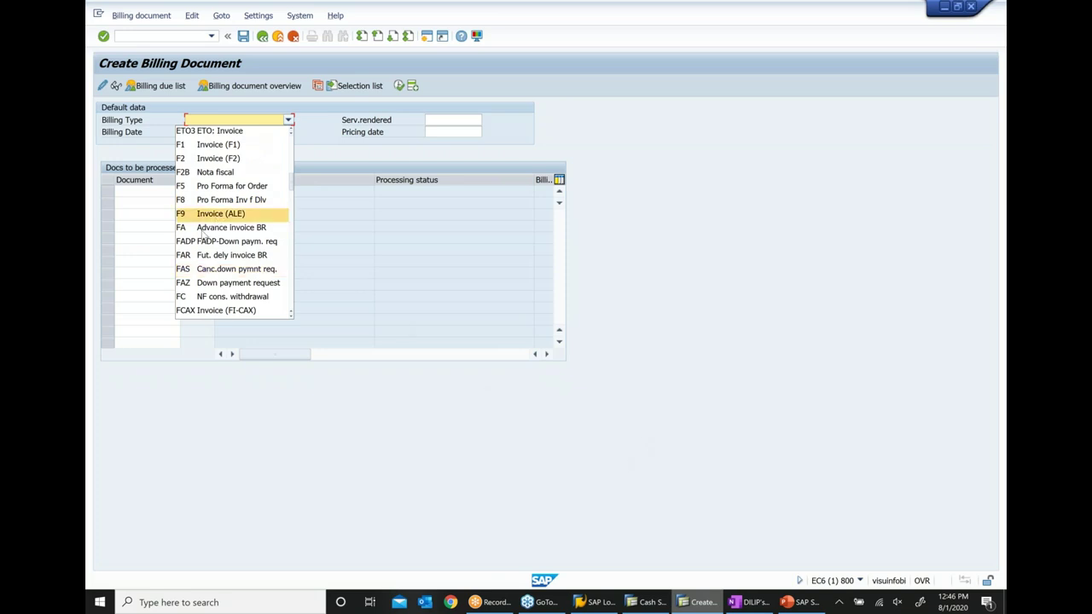
pyautogui.press('Down')
pyautogui.press('Down')
pyautogui.press('Down')
pyautogui.press('Down')
pyautogui.press('Down')
pyautogui.press('Down')
pyautogui.press('Down')
# Review the PowerPoint slide on creating a proforma invoice from a sales document, then examine billing types F5 and F8 in SAP.
pyautogui.click(802, 602)
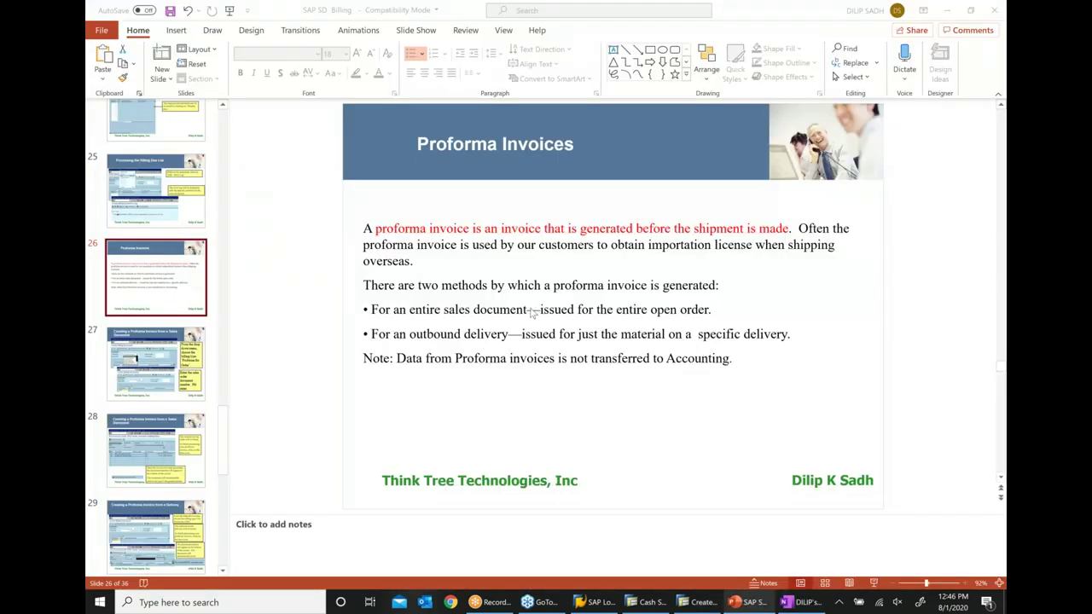
pyautogui.click(171, 368)
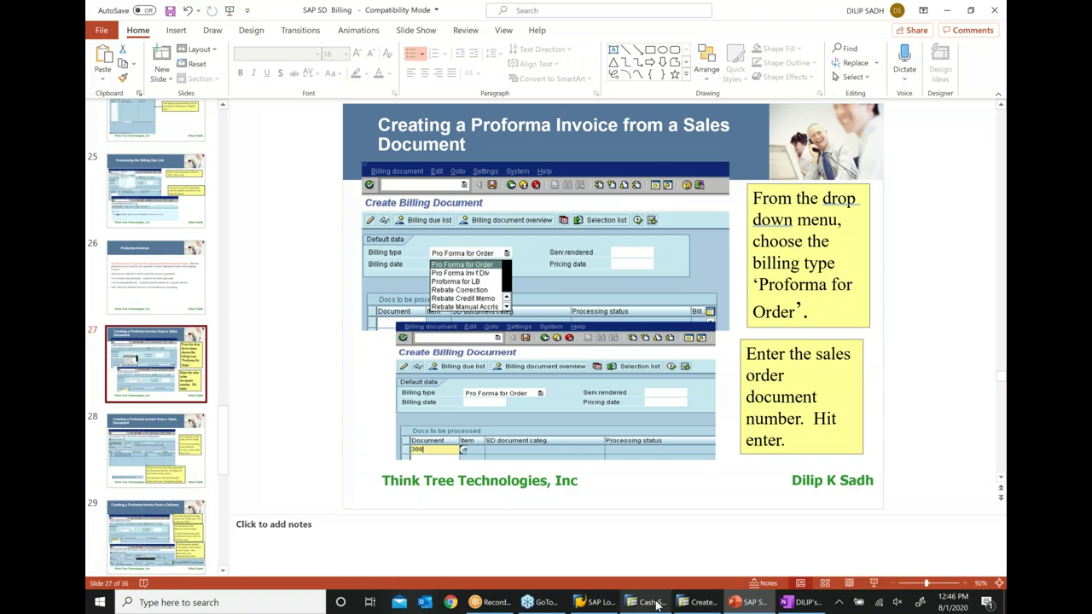
pyautogui.click(700, 602)
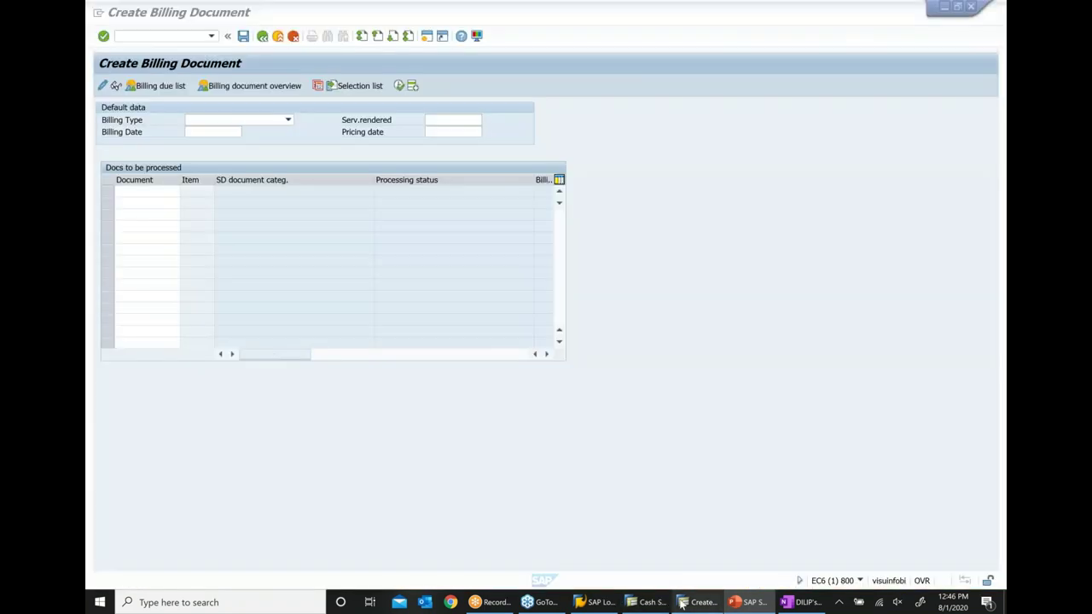
pyautogui.click(289, 121)
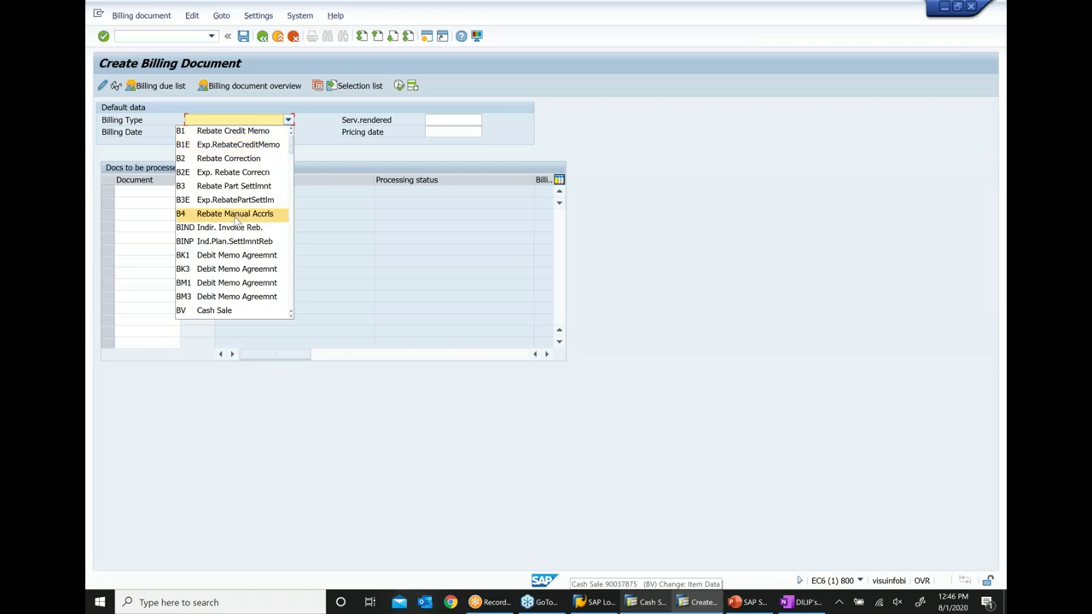
pyautogui.press('f')
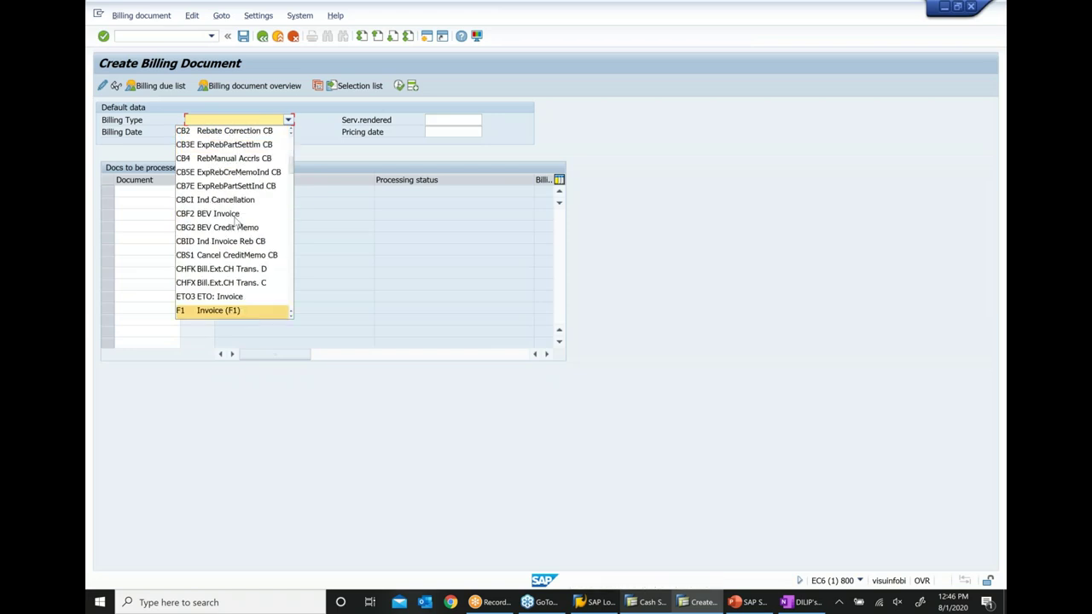
pyautogui.scroll(-3, 239, 247)
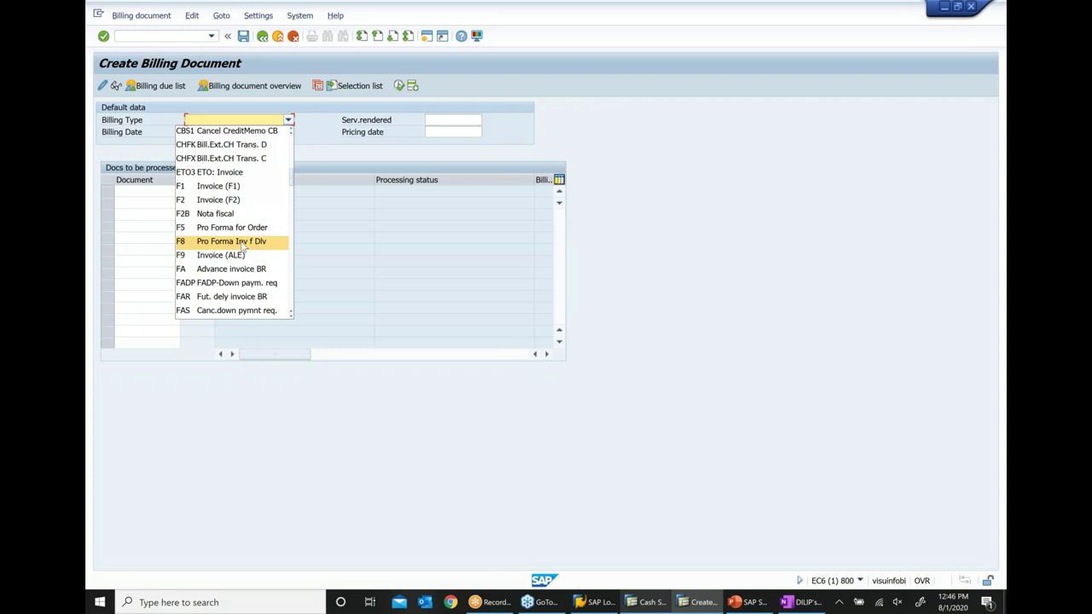
# Switch to PowerPoint and review the slides on saving a proforma invoice, creating one from a delivery, and printing a billing document.
pyautogui.click(756, 603)
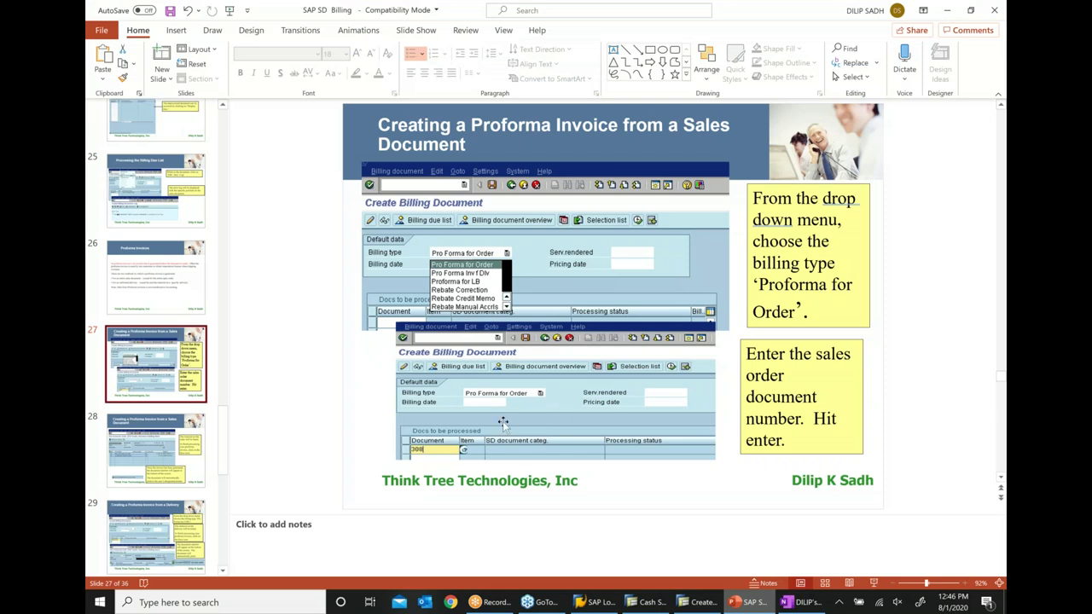
pyautogui.click(175, 452)
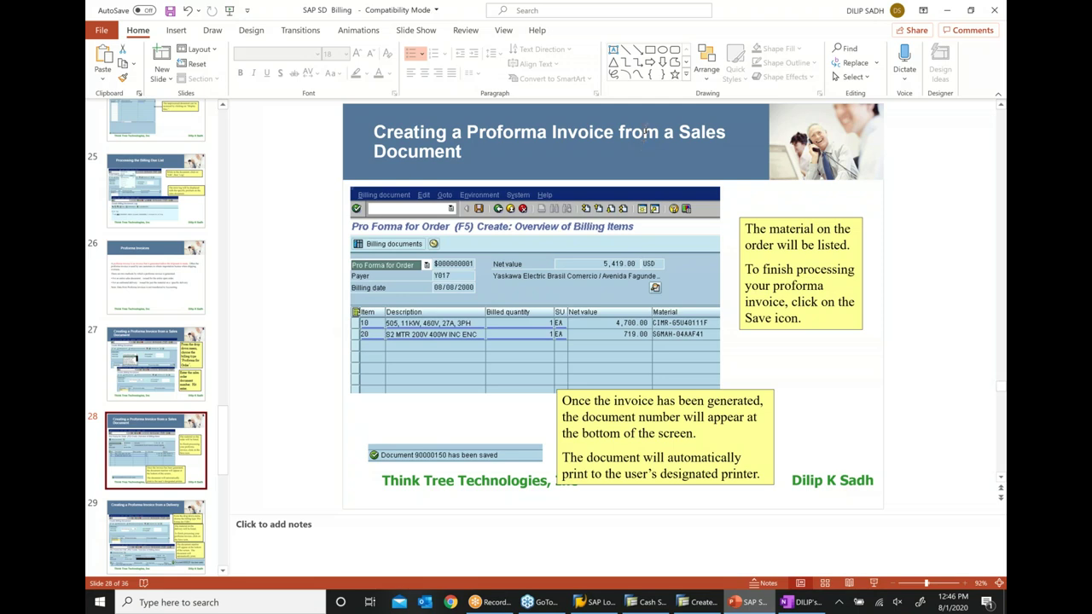
pyautogui.scroll(-2, 145, 427)
pyautogui.click(154, 416)
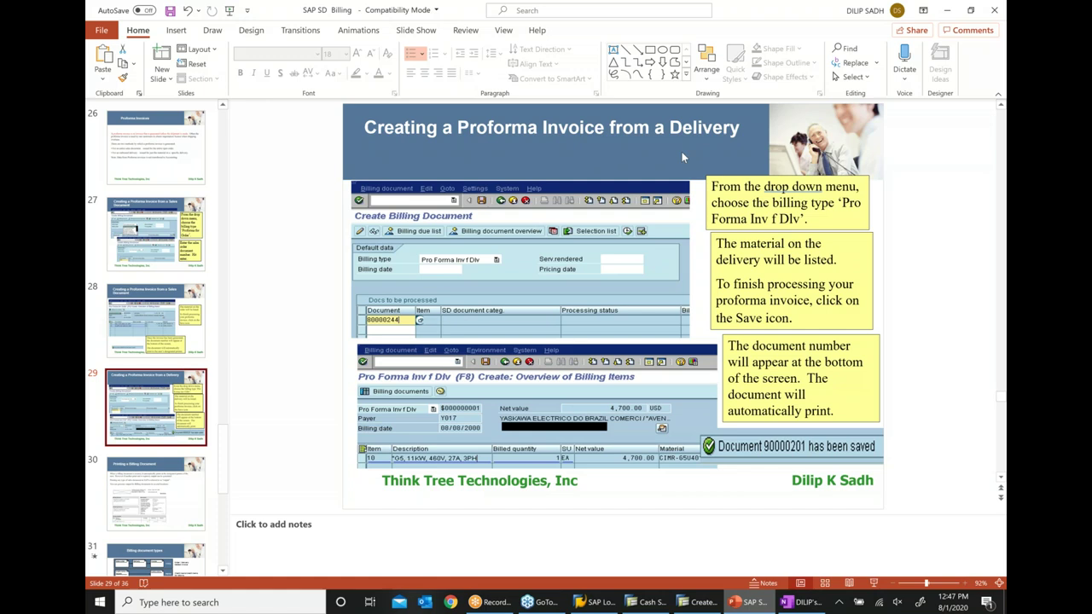
pyautogui.scroll(-1, 205, 413)
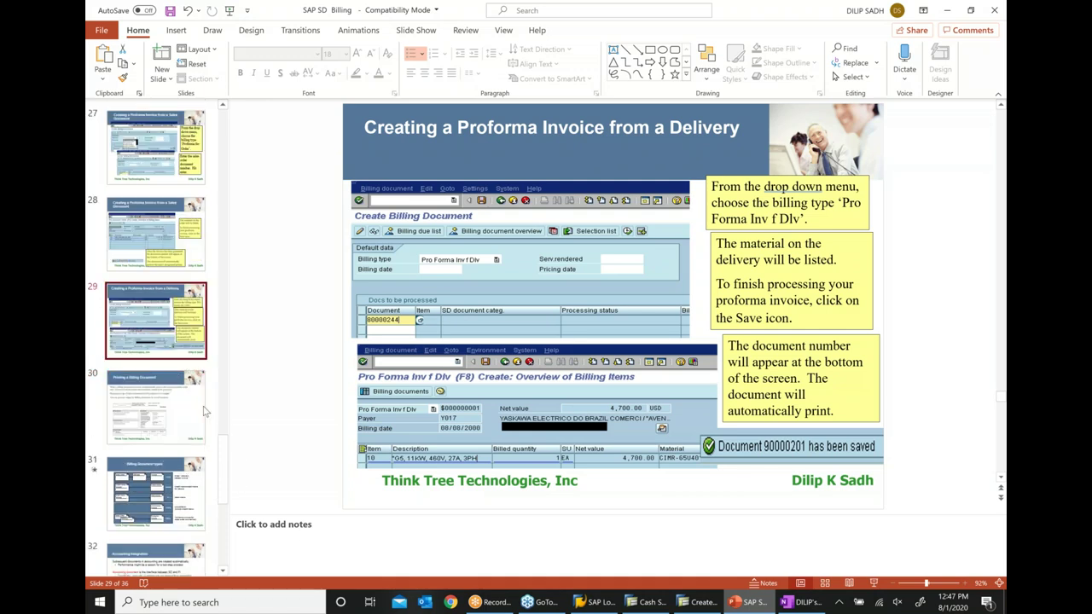
pyautogui.click(205, 409)
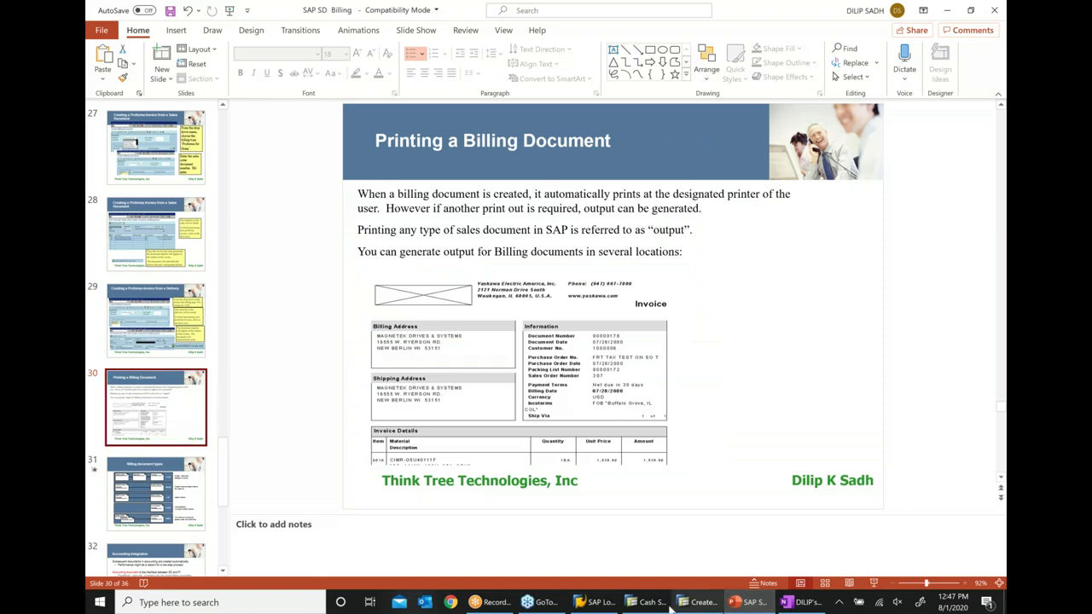
# Switch to the SAP Create Billing Document session, check its output options, and go to Change Billing Document.
pyautogui.click(646, 602)
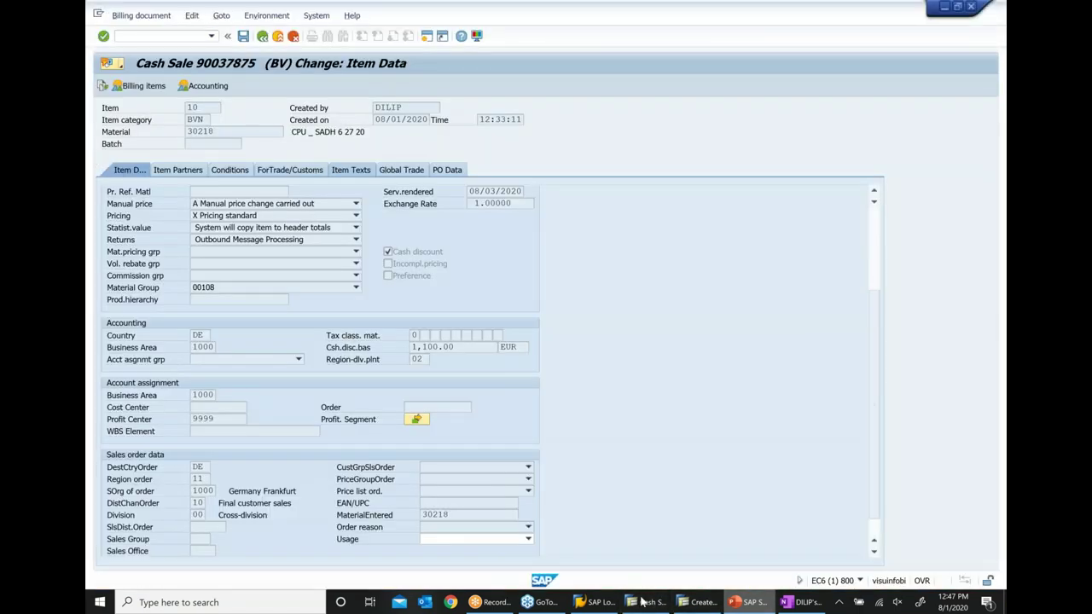
pyautogui.click(700, 603)
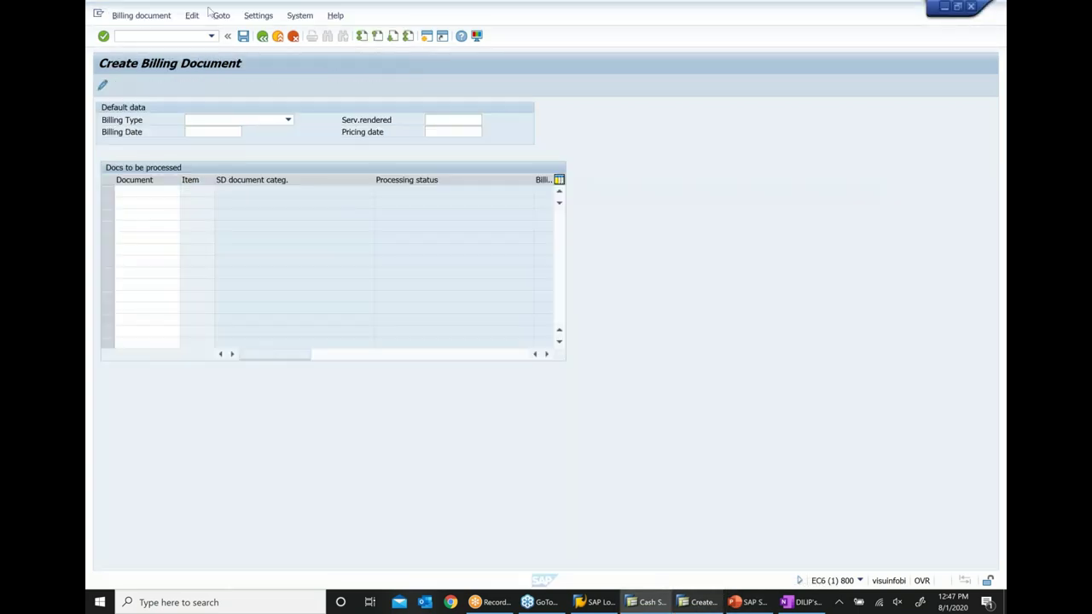
pyautogui.click(144, 16)
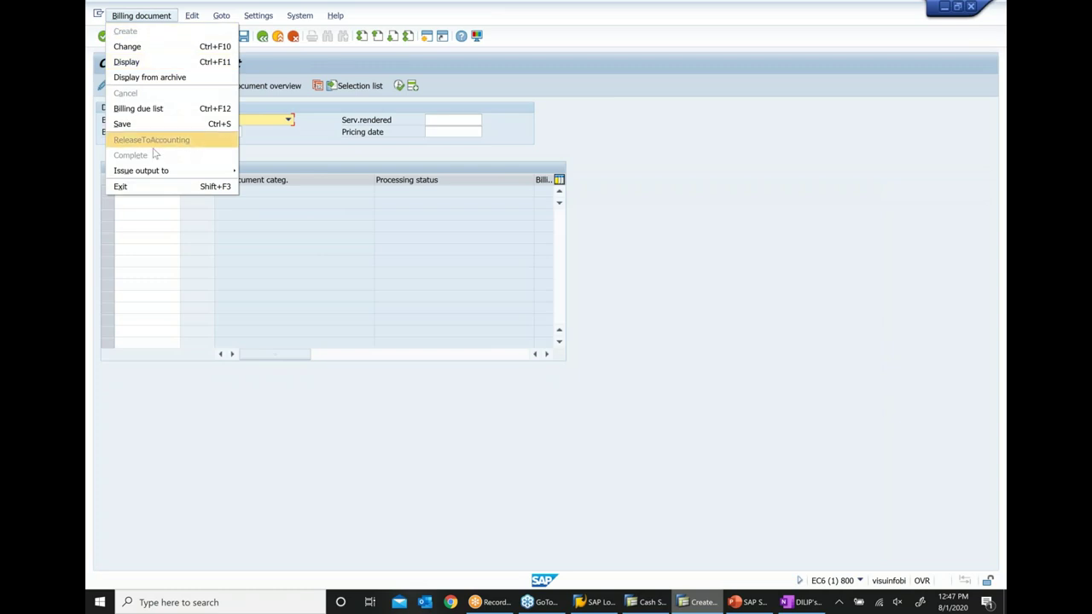
pyautogui.moveTo(151, 174)
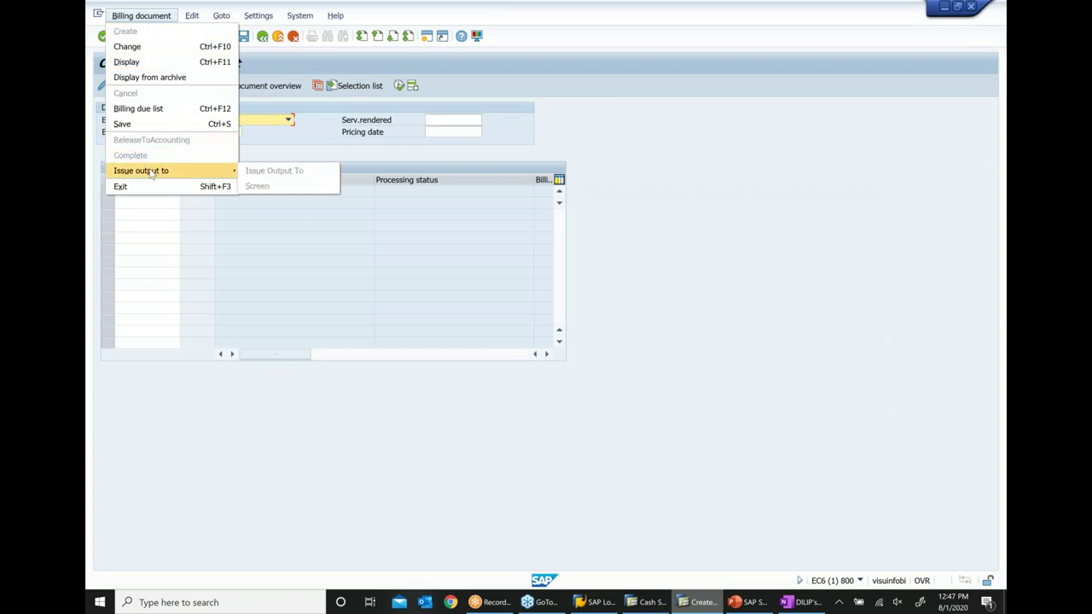
pyautogui.click(143, 48)
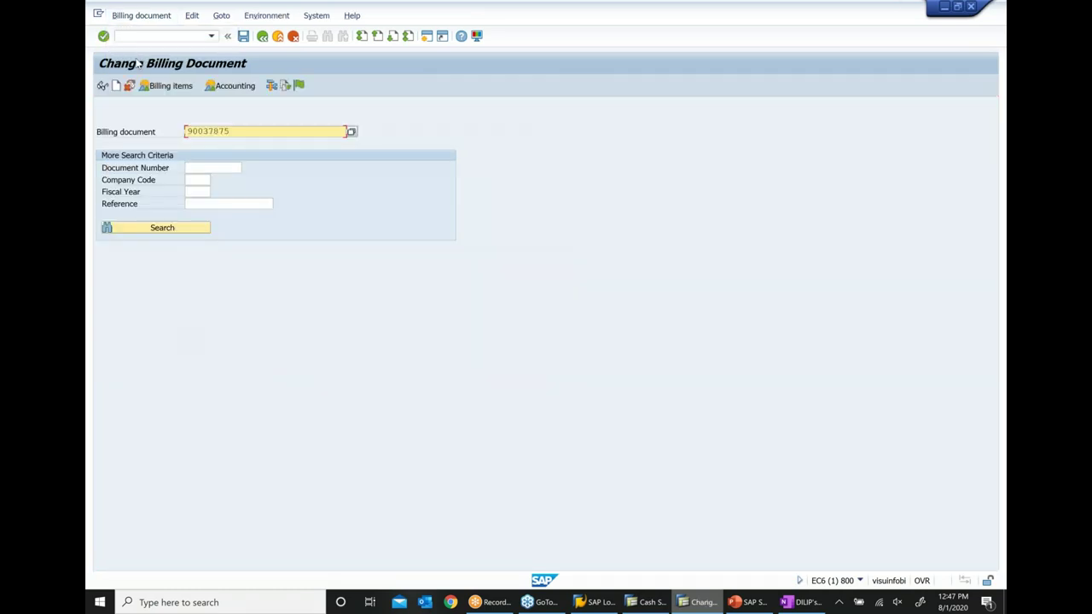
# Try to issue output for the cash sale billing document directly from the Change Billing Document entry screen.
pyautogui.click(141, 16)
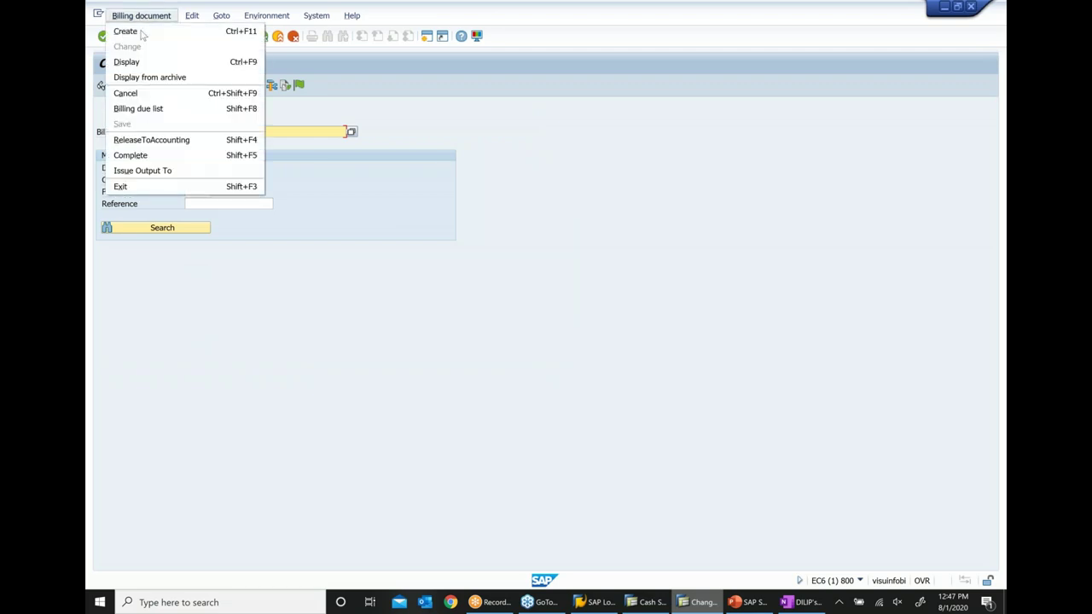
pyautogui.click(154, 173)
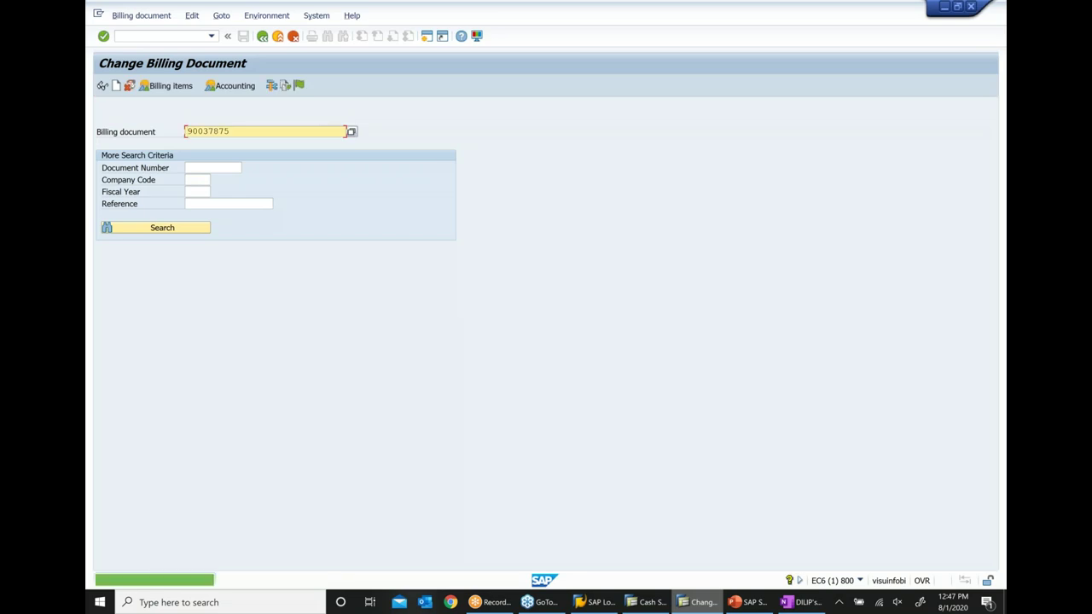
pyautogui.click(141, 15)
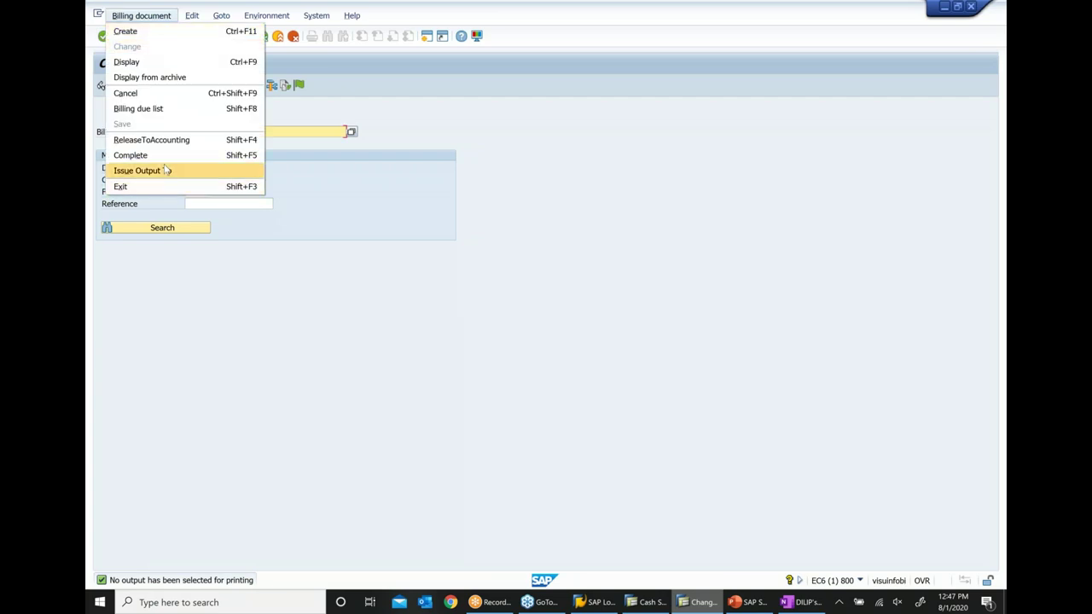
pyautogui.click(548, 309)
# Open the cash sale billing document in change mode and display its header output.
pyautogui.press('Return')
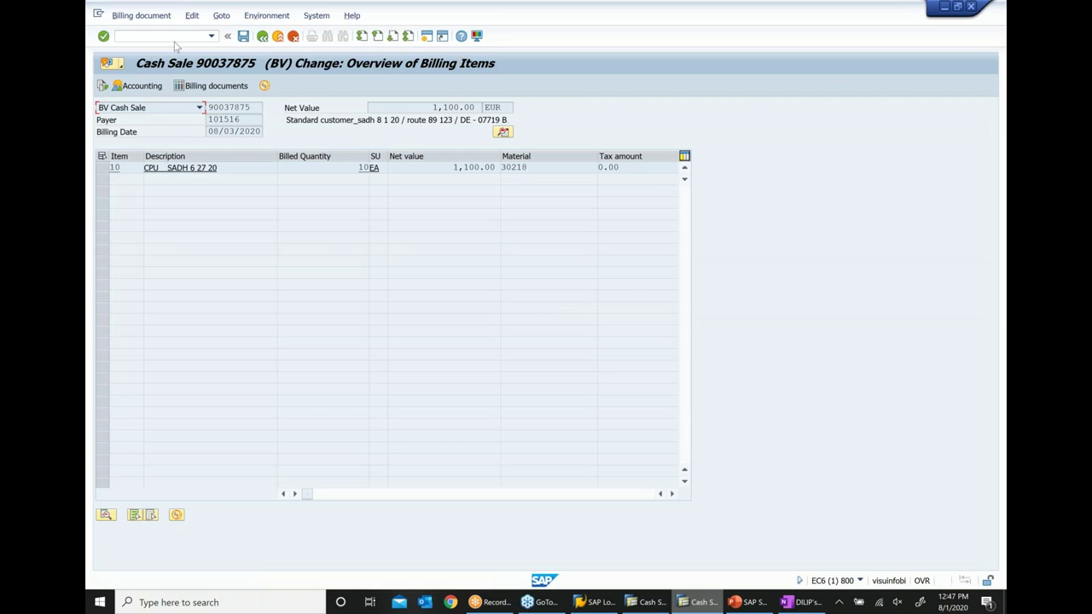
pyautogui.click(229, 19)
pyautogui.moveTo(239, 36)
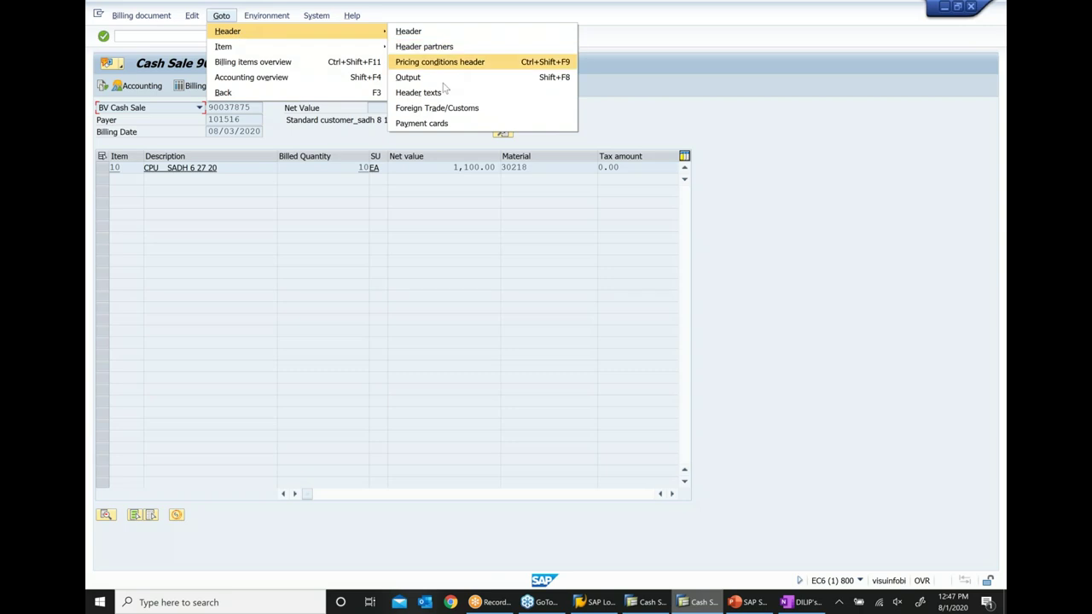
pyautogui.click(409, 77)
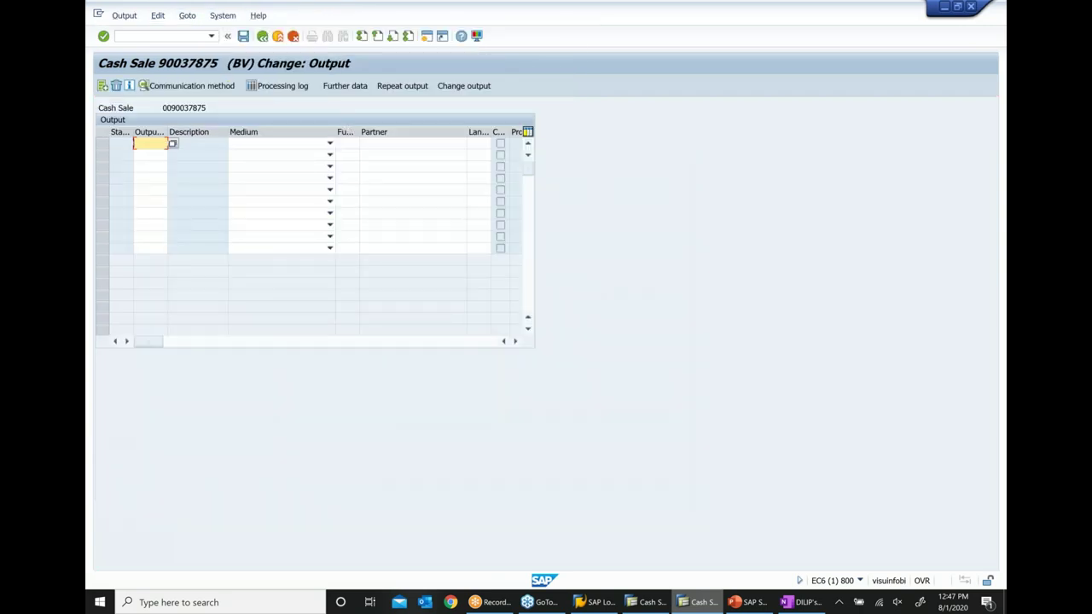
# Enter output type RD00 (Invoice) in the first output row, choosing it from the list of allowed output types.
pyautogui.click(172, 143)
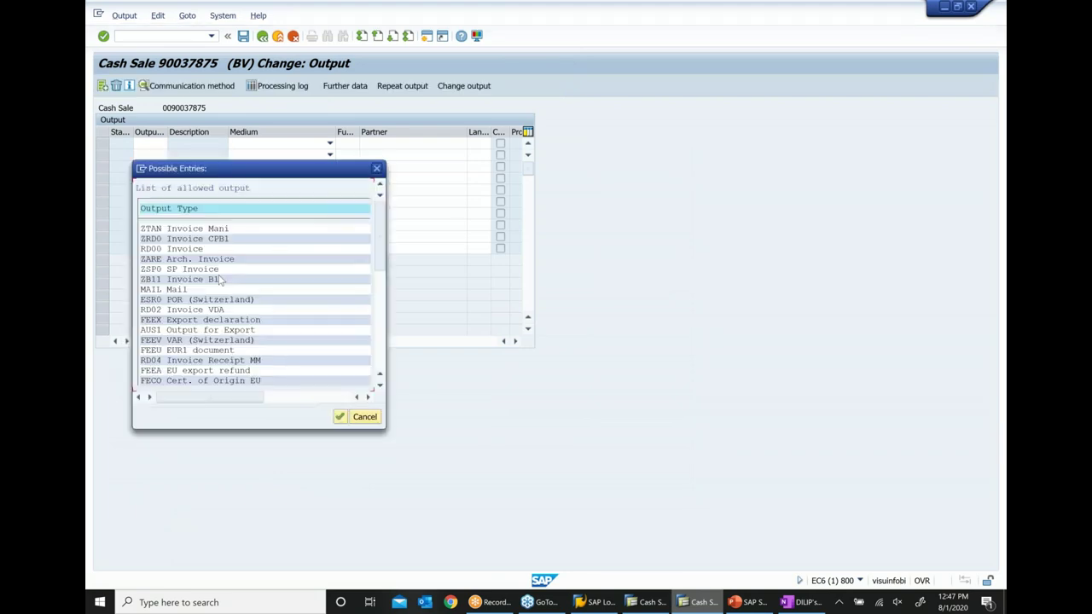
pyautogui.doubleClick(203, 319)
pyautogui.scroll(-2, 204, 319)
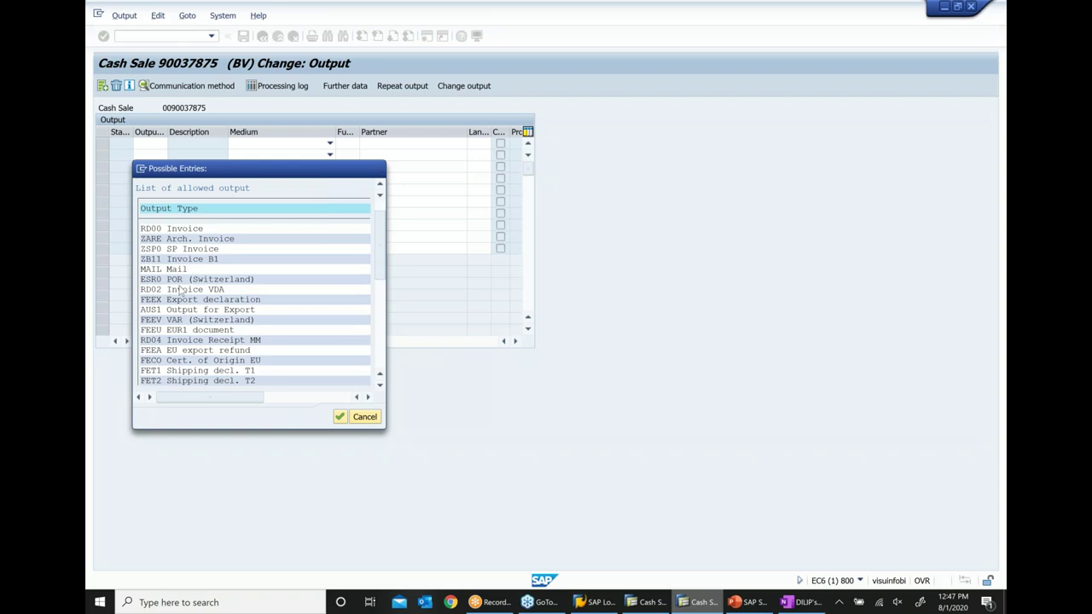
pyautogui.scroll(-1, 182, 273)
pyautogui.scroll(1, 180, 281)
pyautogui.doubleClick(180, 229)
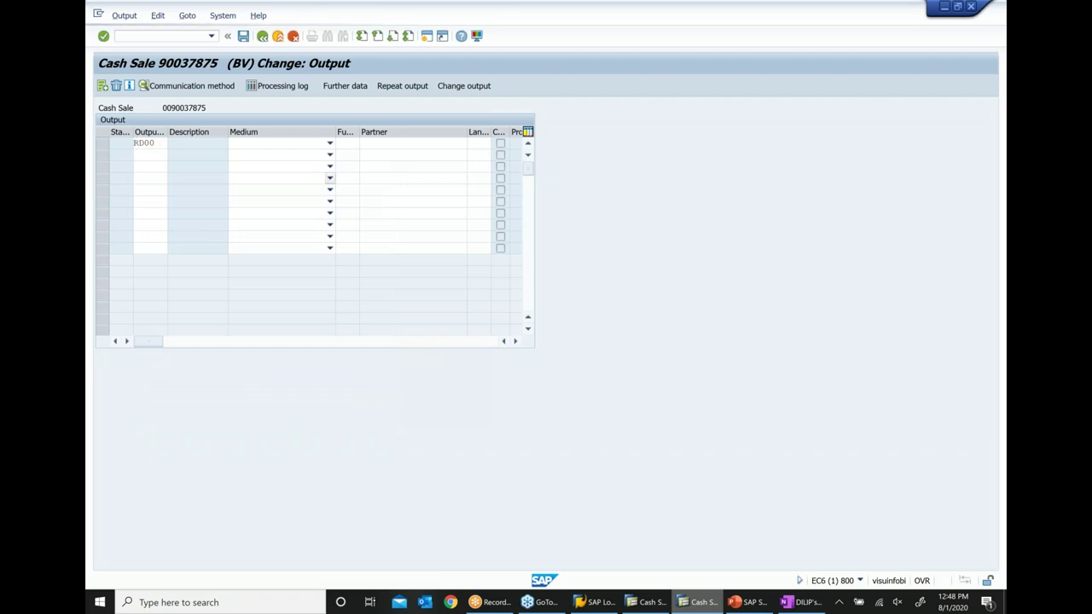
pyautogui.press('Return')
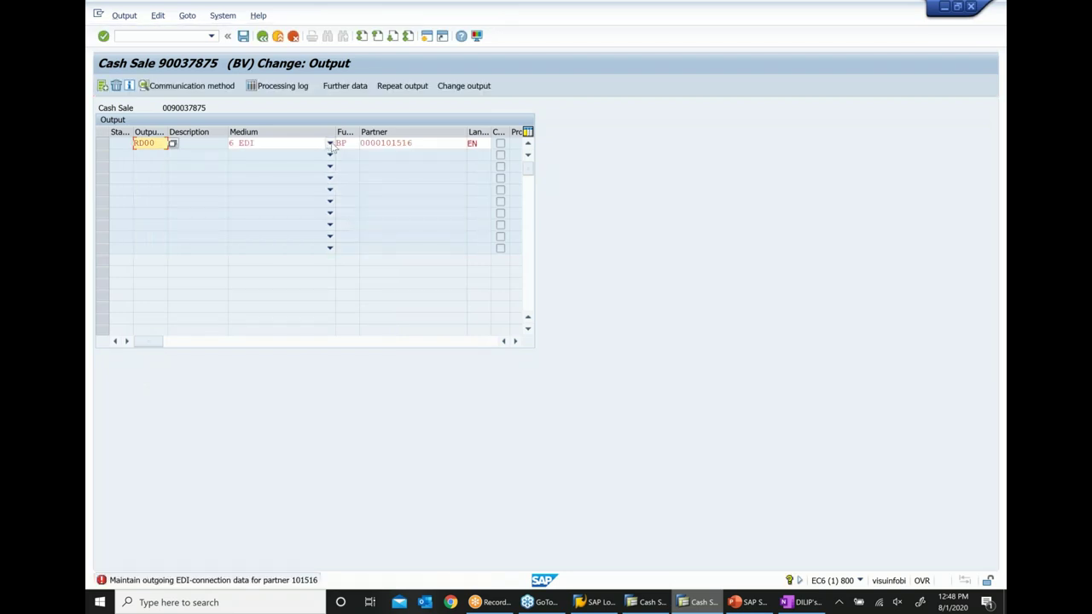
# Set the transmission medium of the RD00 output to 1 Print output.
pyautogui.click(330, 143)
pyautogui.click(245, 154)
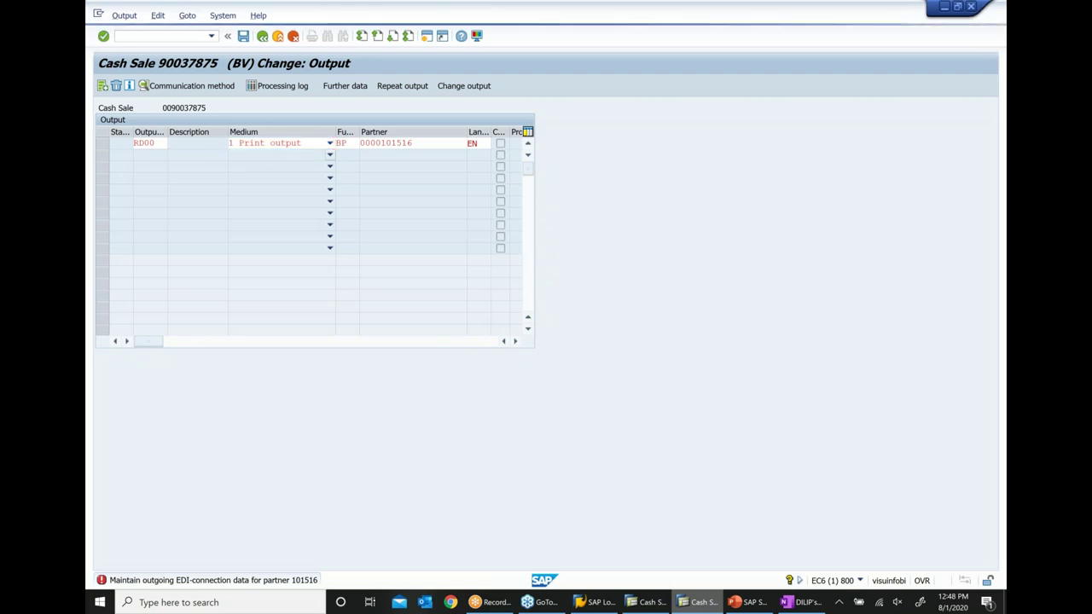
pyautogui.press('Return')
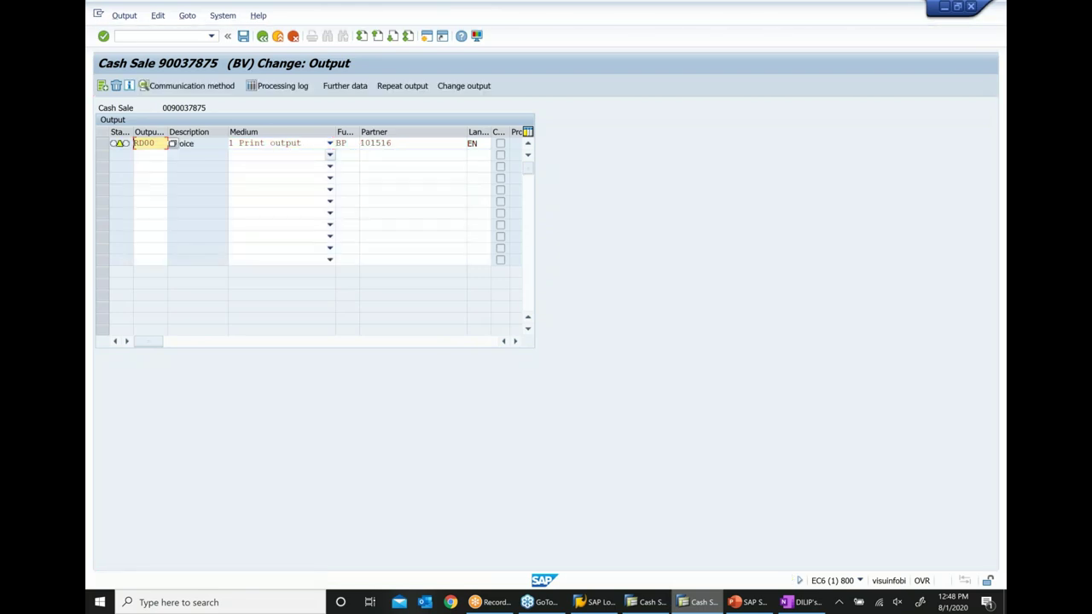
# Set the RD00 output's communication method to logical destination LP01, 1 message and Print immediately, then return to the output list.
pyautogui.click(102, 143)
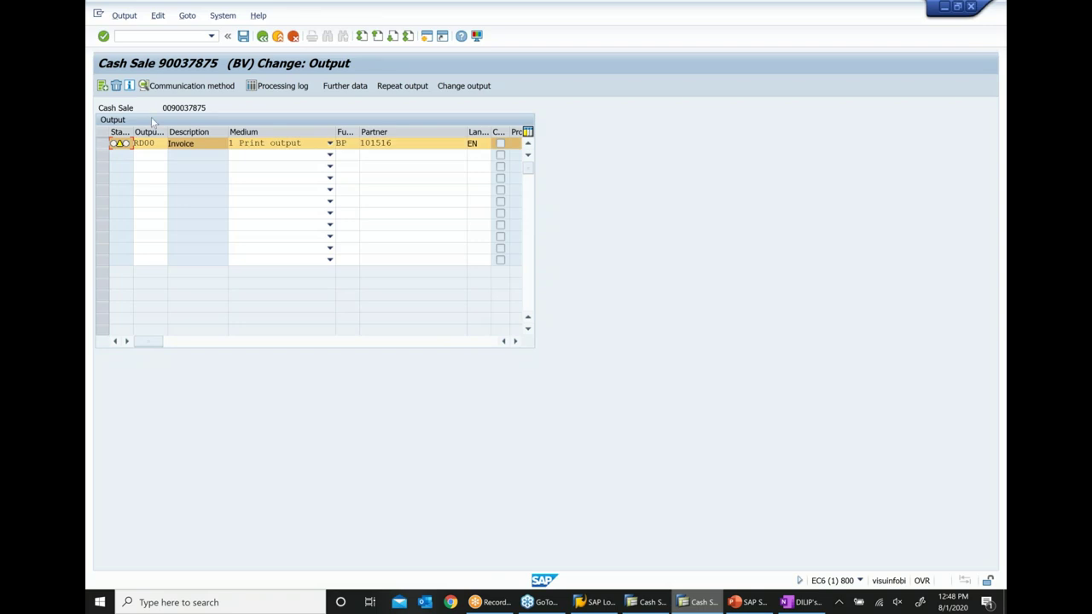
pyautogui.click(187, 86)
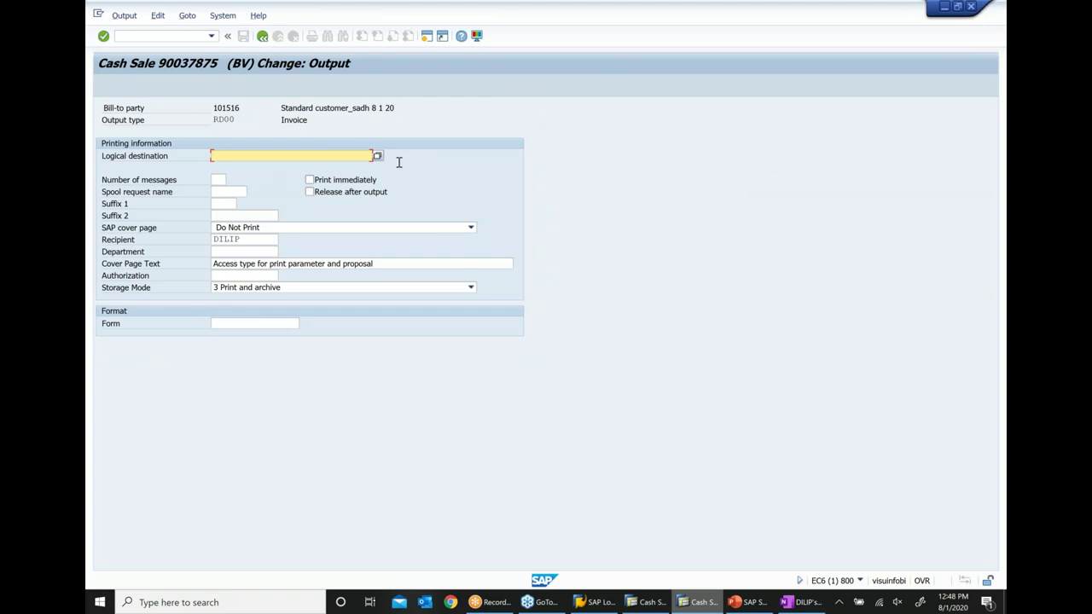
pyautogui.click(377, 156)
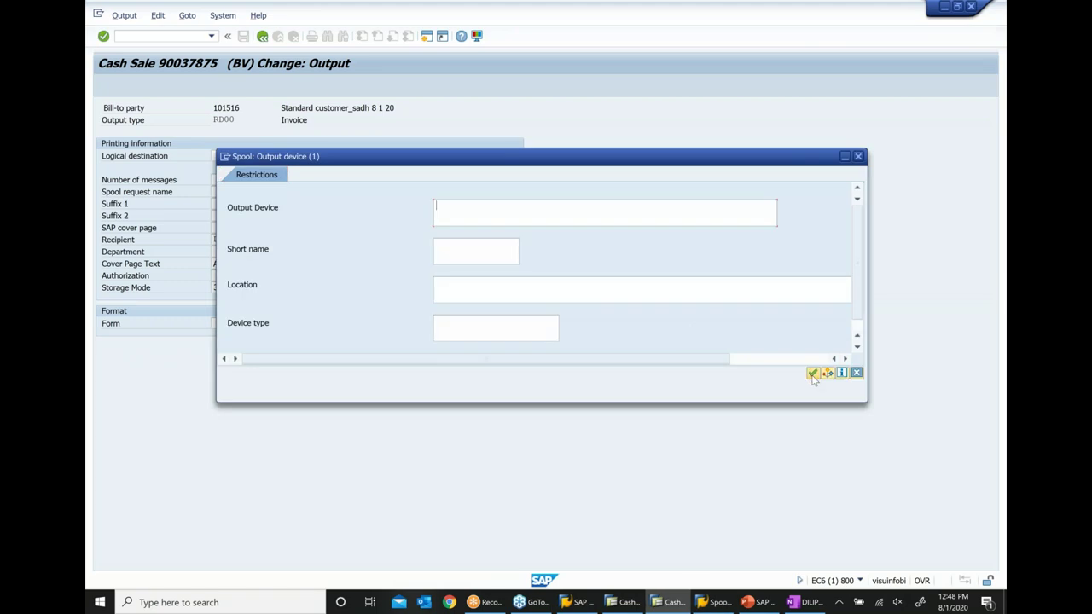
pyautogui.press('Return')
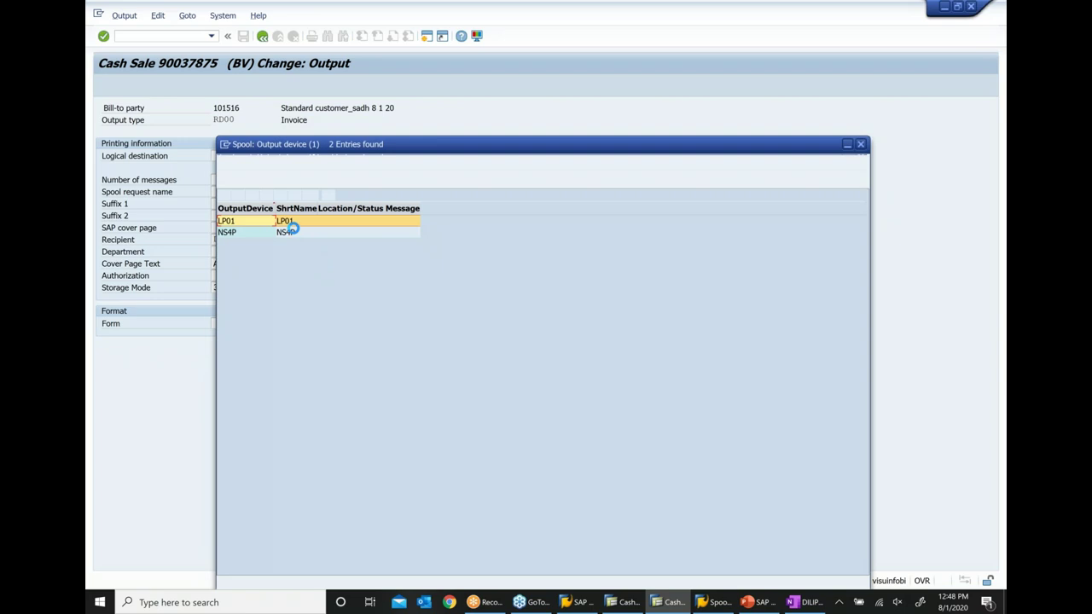
pyautogui.click(289, 222)
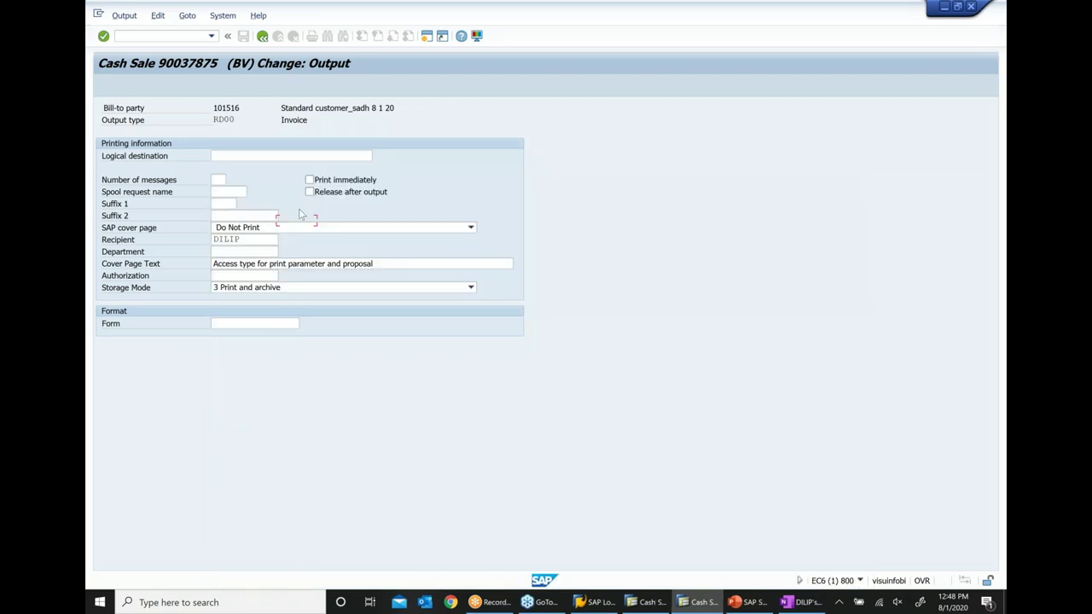
pyautogui.click(225, 180)
pyautogui.click(338, 184)
pyautogui.press('Return')
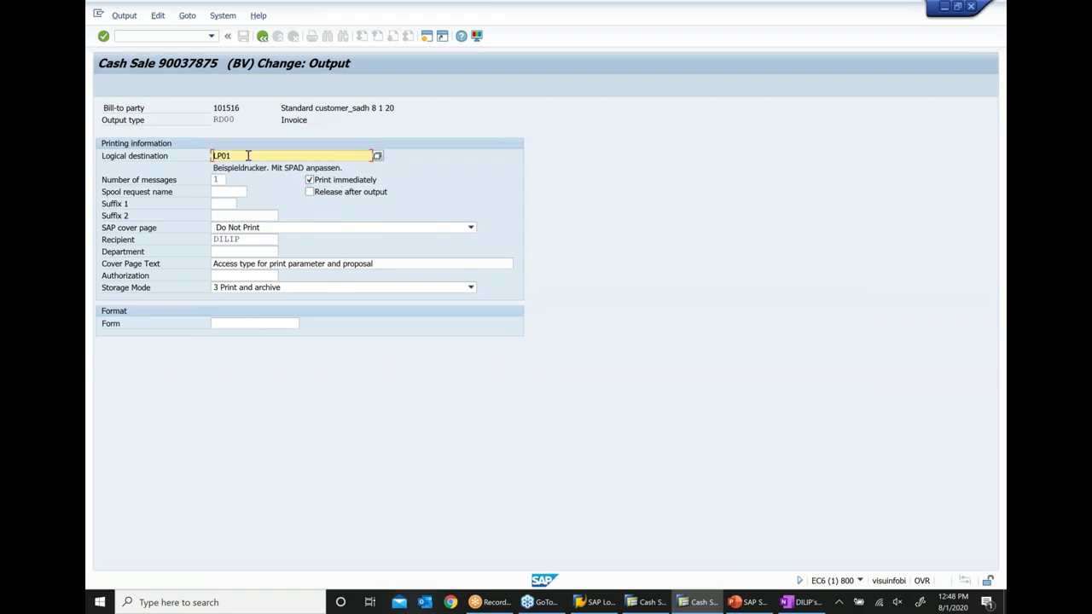
pyautogui.click(262, 36)
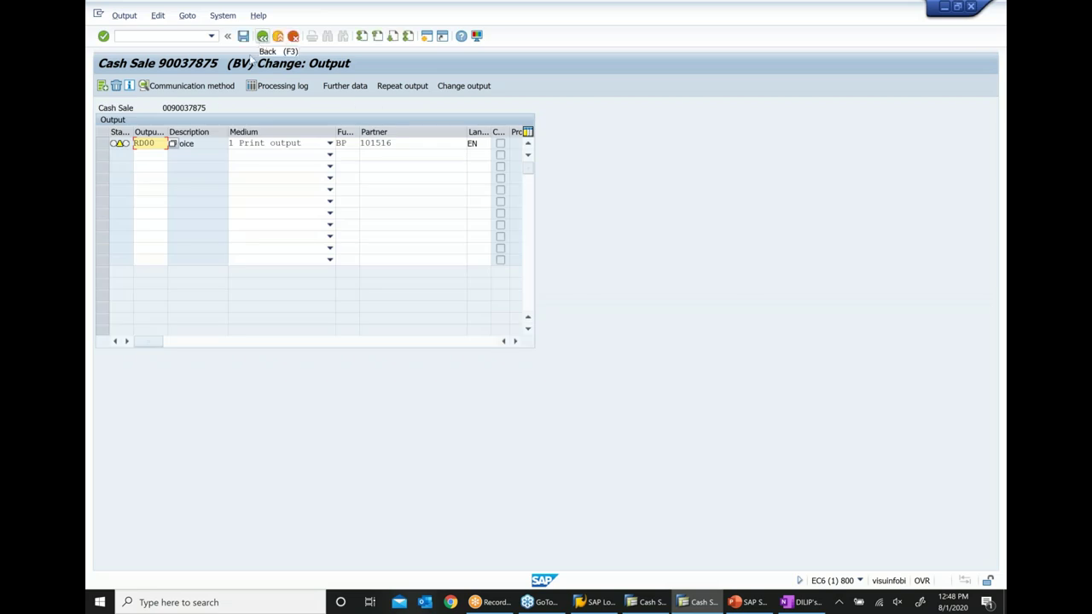
# Save the cash sale billing document and view the print preview of its RD00 invoice output.
pyautogui.click(244, 39)
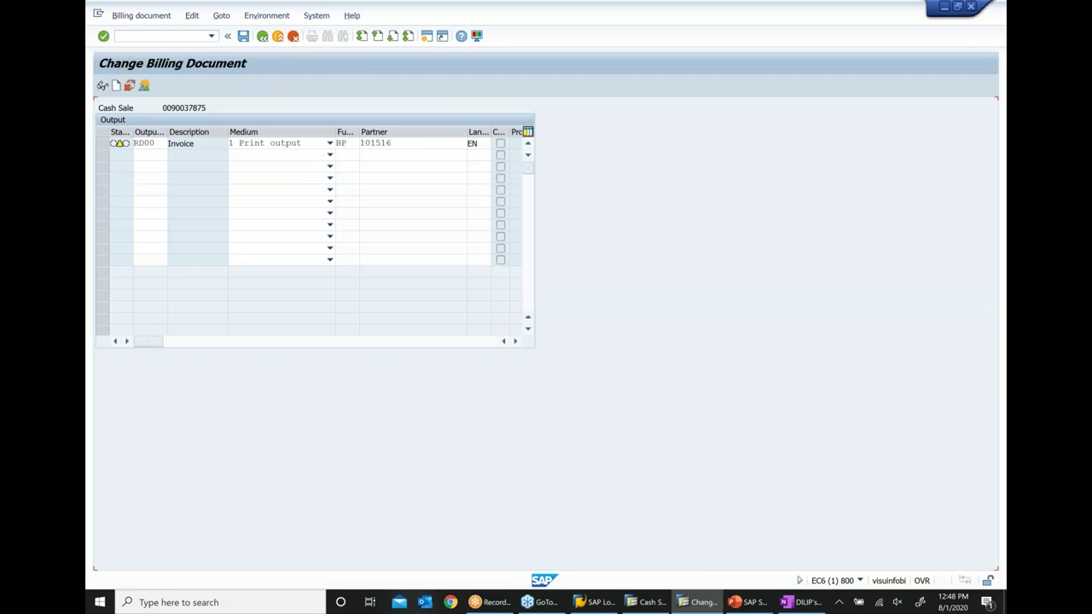
pyautogui.click(132, 18)
pyautogui.click(133, 20)
pyautogui.click(133, 17)
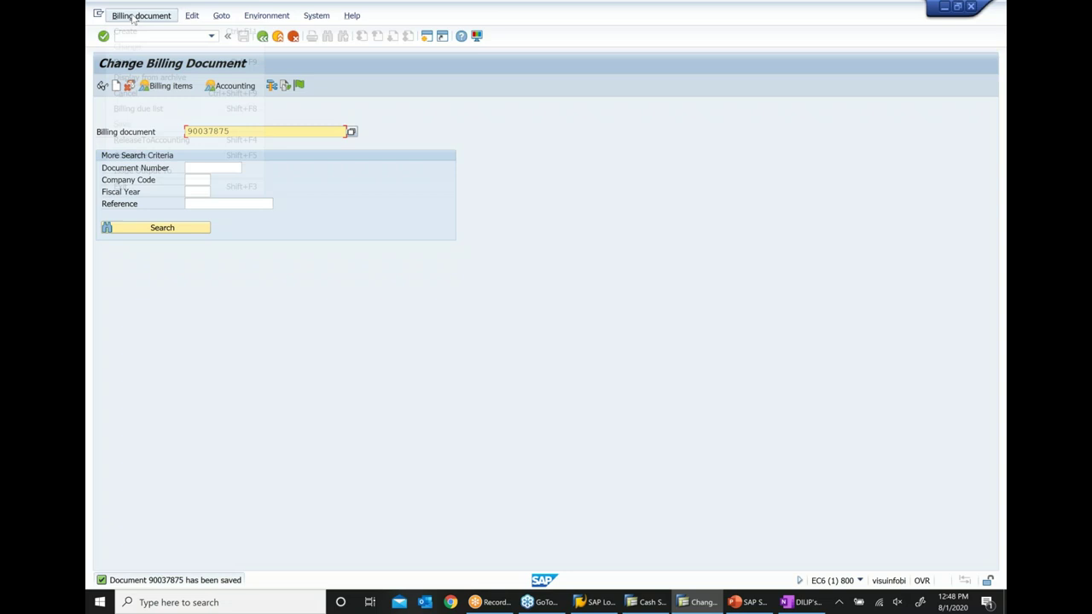
pyautogui.click(139, 170)
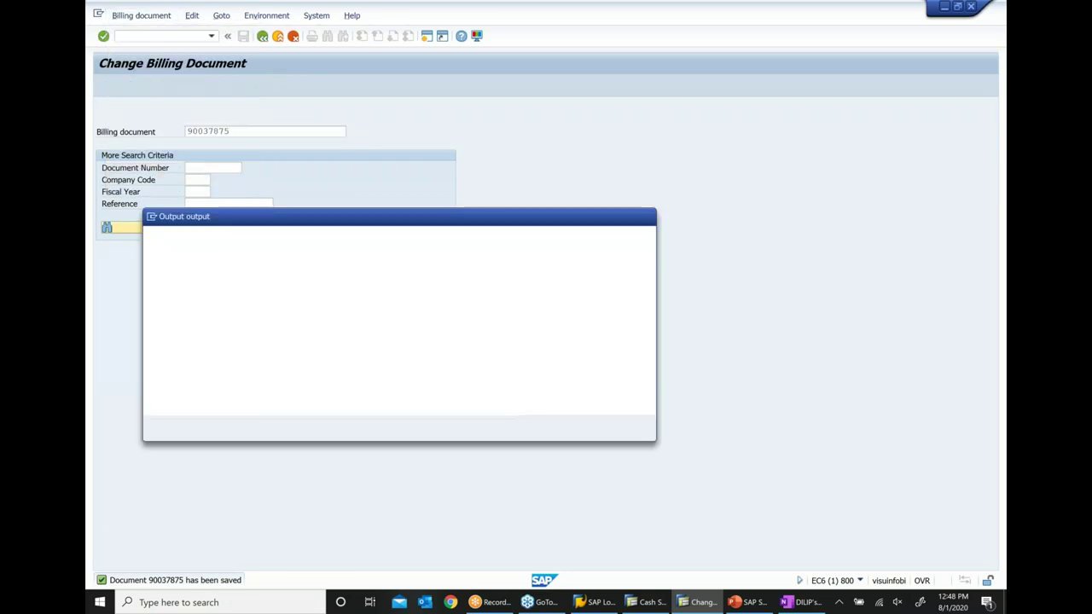
pyautogui.moveTo(427, 220); pyautogui.dragTo(500, 151)
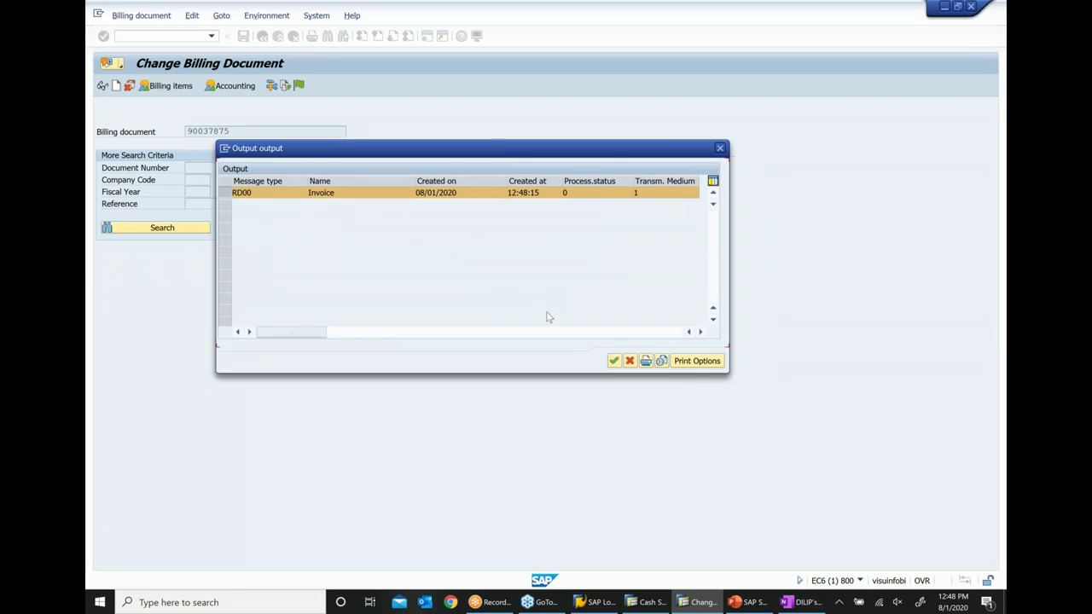
pyautogui.click(662, 361)
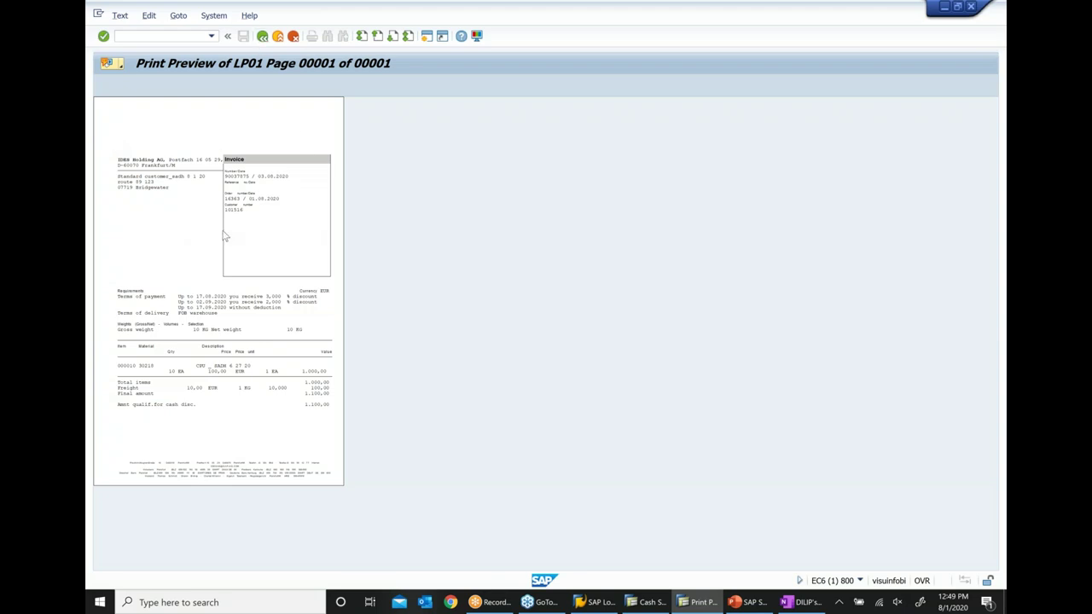
pyautogui.click(262, 37)
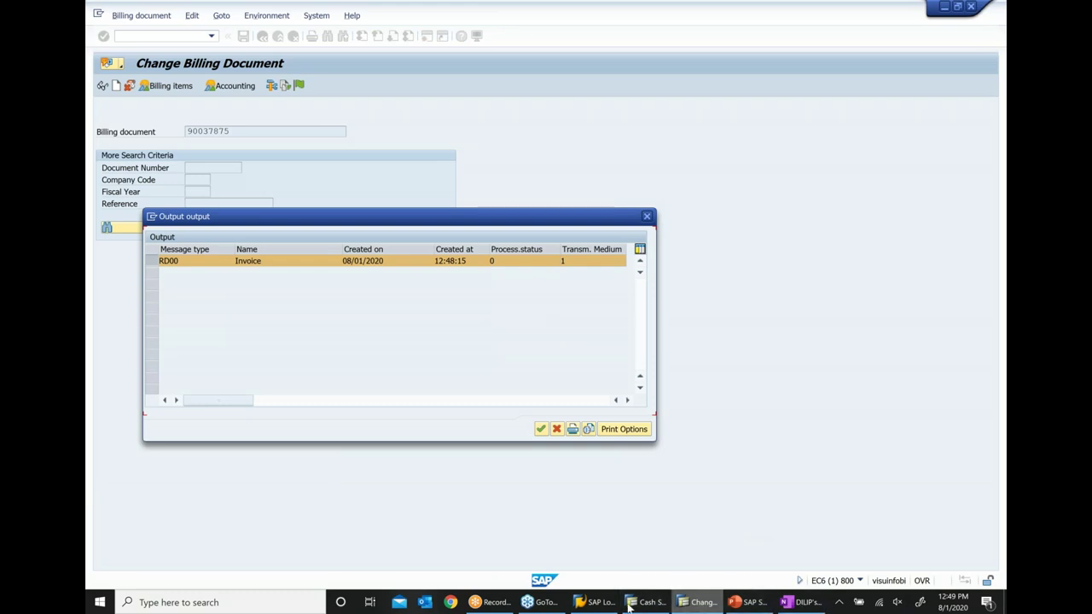
# Switch to the SAP SD Billing presentation in PowerPoint and show slide 31, Billing document types.
pyautogui.click(756, 603)
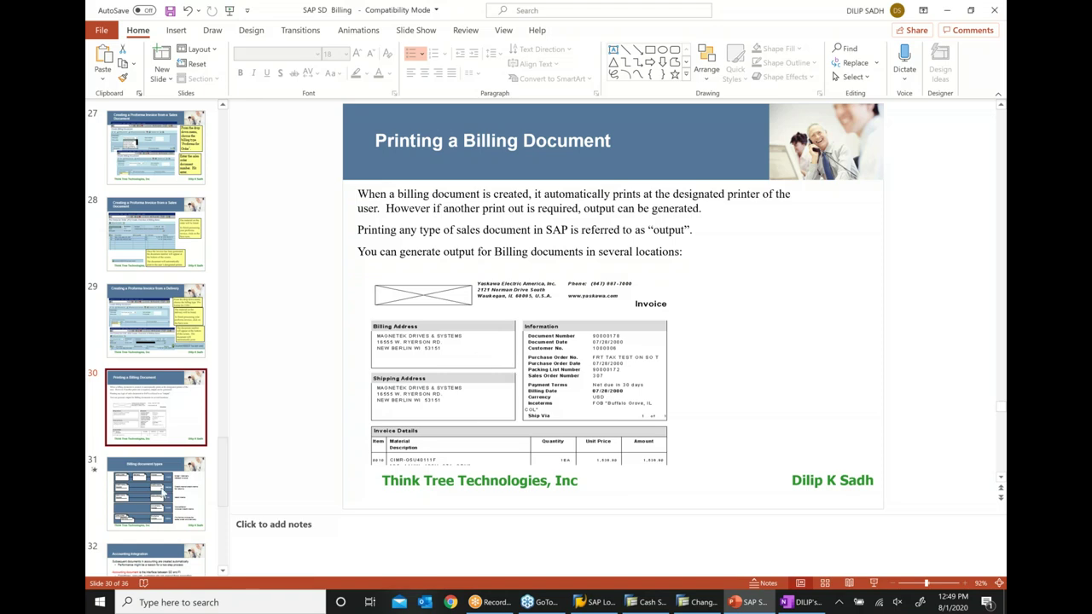
pyautogui.scroll(-2, 152, 367)
pyautogui.scroll(-1, 151, 367)
pyautogui.click(156, 260)
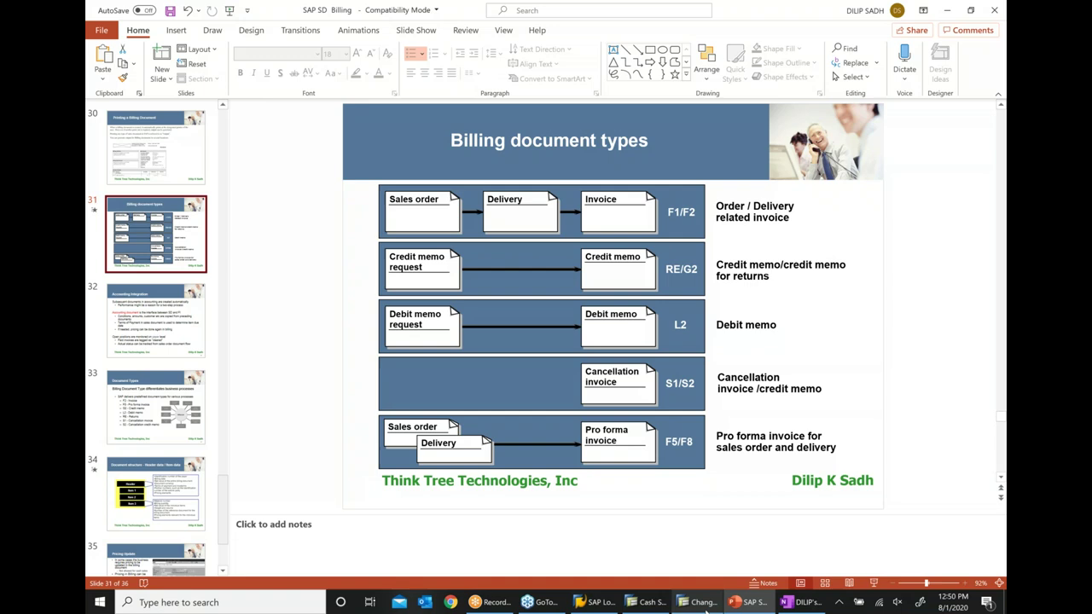
# Switch back to SAP, leave the output dialog and Change Billing Document, and open transaction VF01 - Create.
pyautogui.moveTo(662, 605)
pyautogui.click(646, 546)
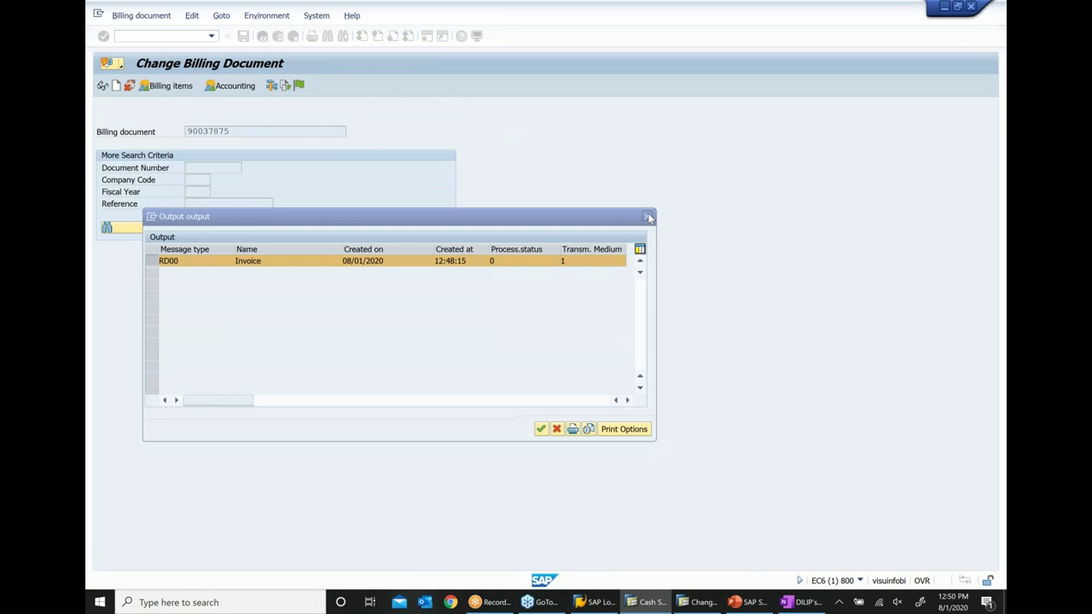
pyautogui.click(649, 219)
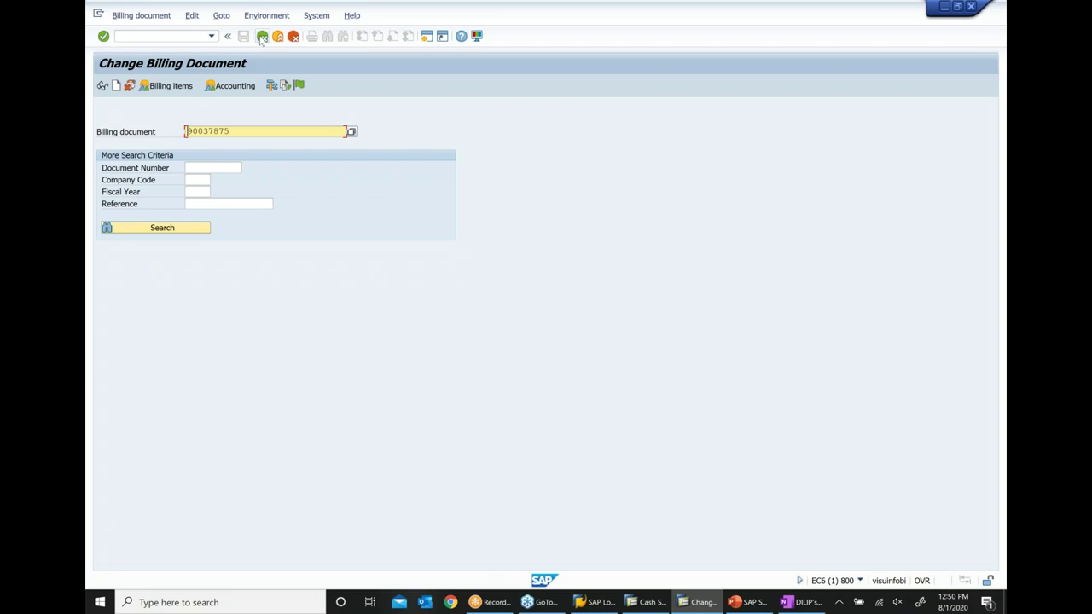
pyautogui.click(262, 37)
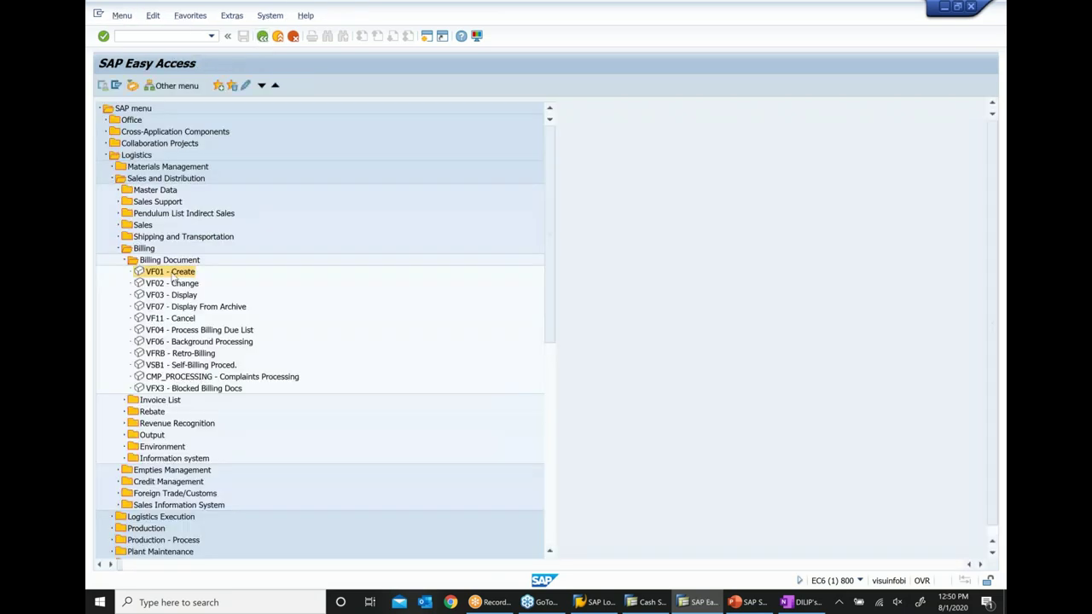
pyautogui.doubleClick(173, 273)
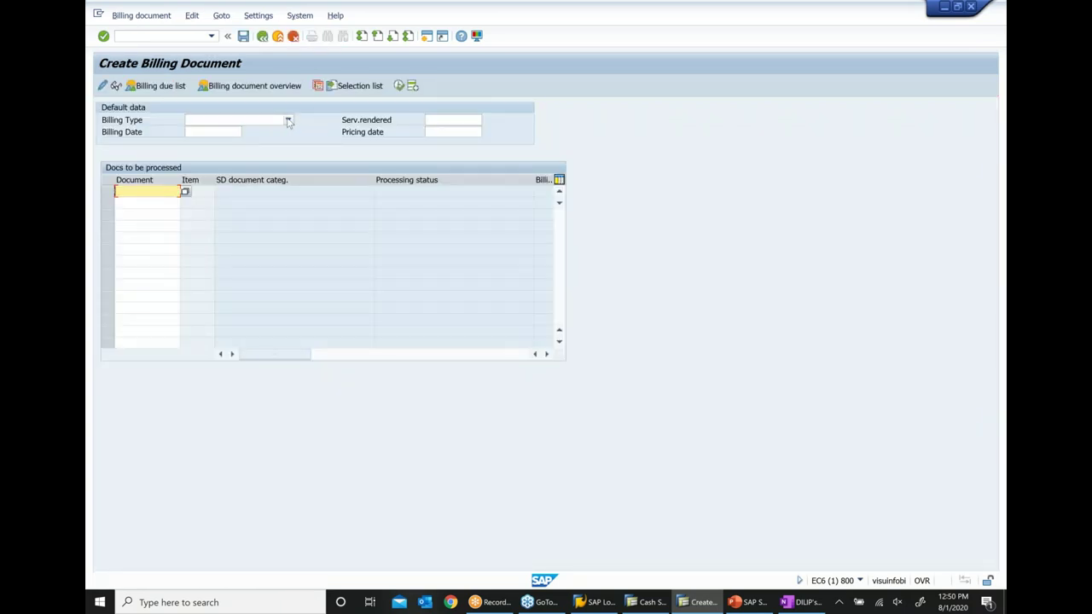
# Look up the F1, F2, F5 and F8 invoice and pro forma types among the billing types and compare them with the slide.
pyautogui.click(289, 120)
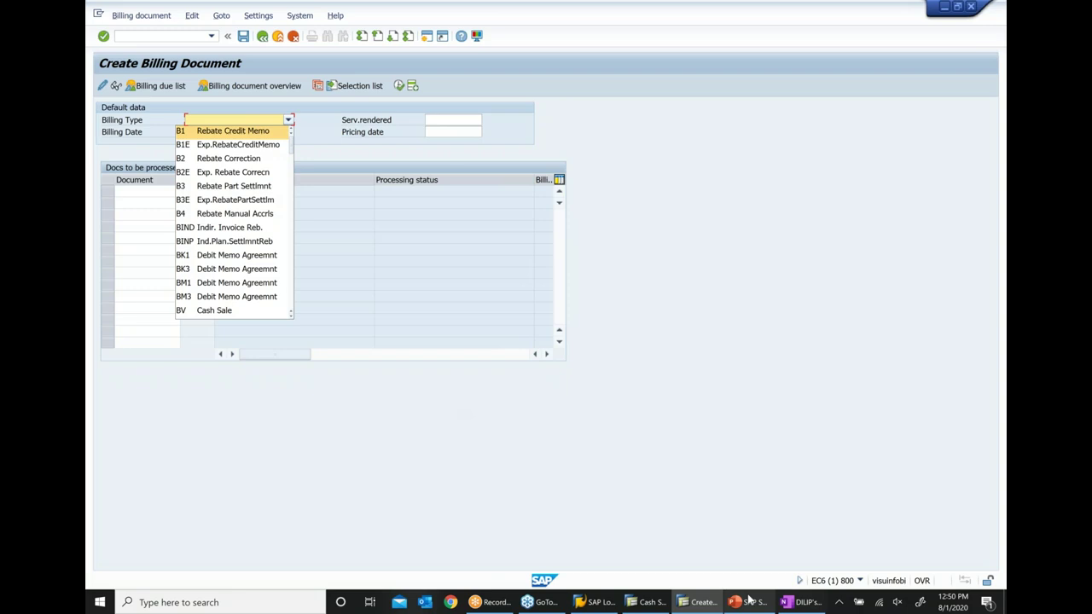
pyautogui.press('f')
pyautogui.scroll(-2, 231, 290)
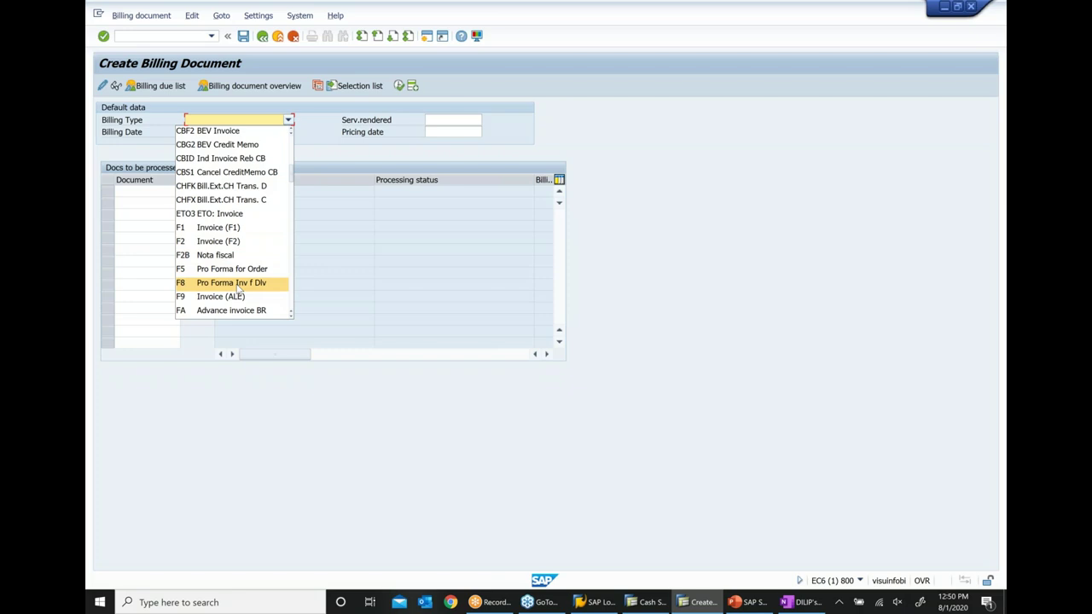
pyautogui.click(736, 603)
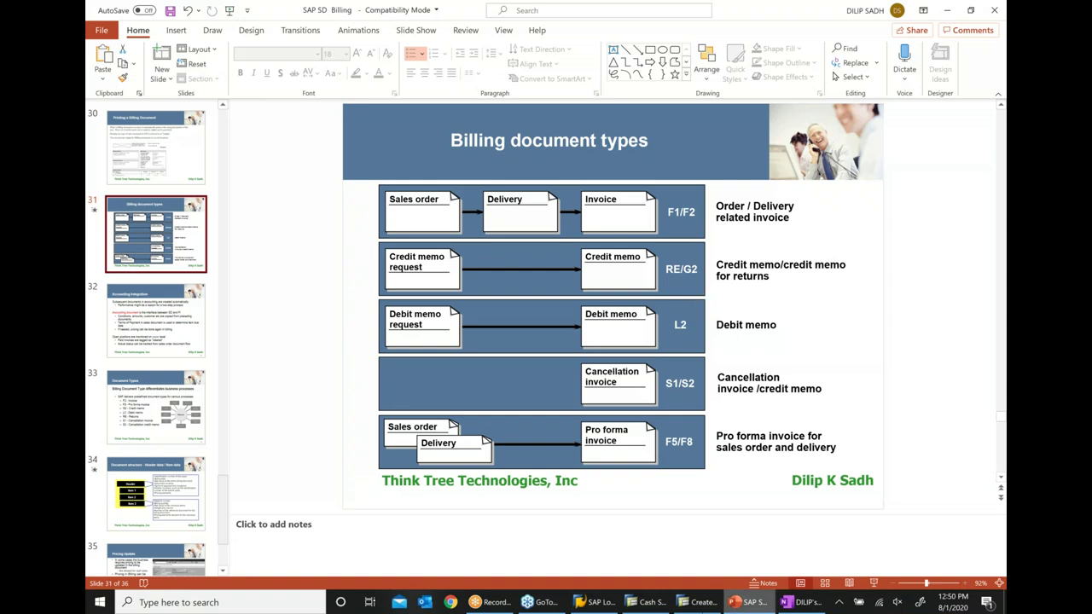
pyautogui.hotkey('alt', 'Tab')
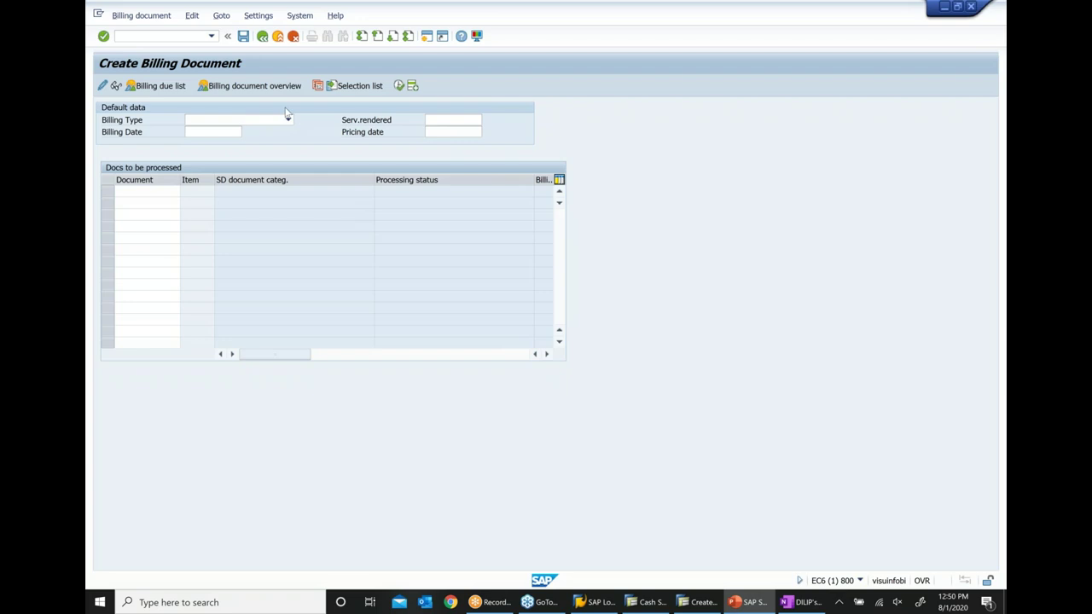
# Find the credit memo type G2 among the billing types without choosing it, and check the slide for the debit memo type.
pyautogui.click(288, 123)
pyautogui.click(290, 121)
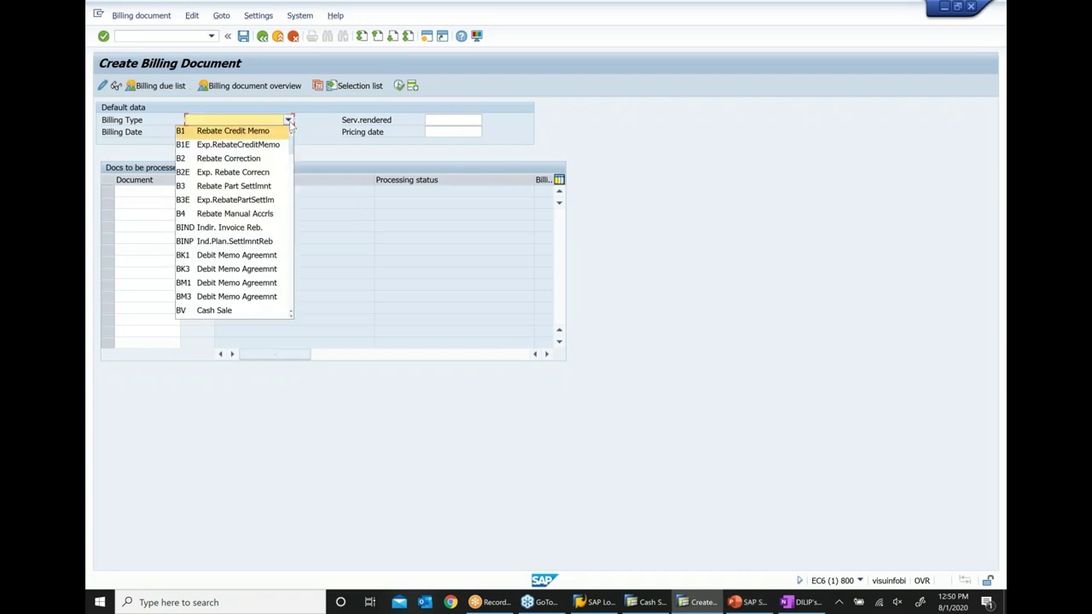
pyautogui.press('g')
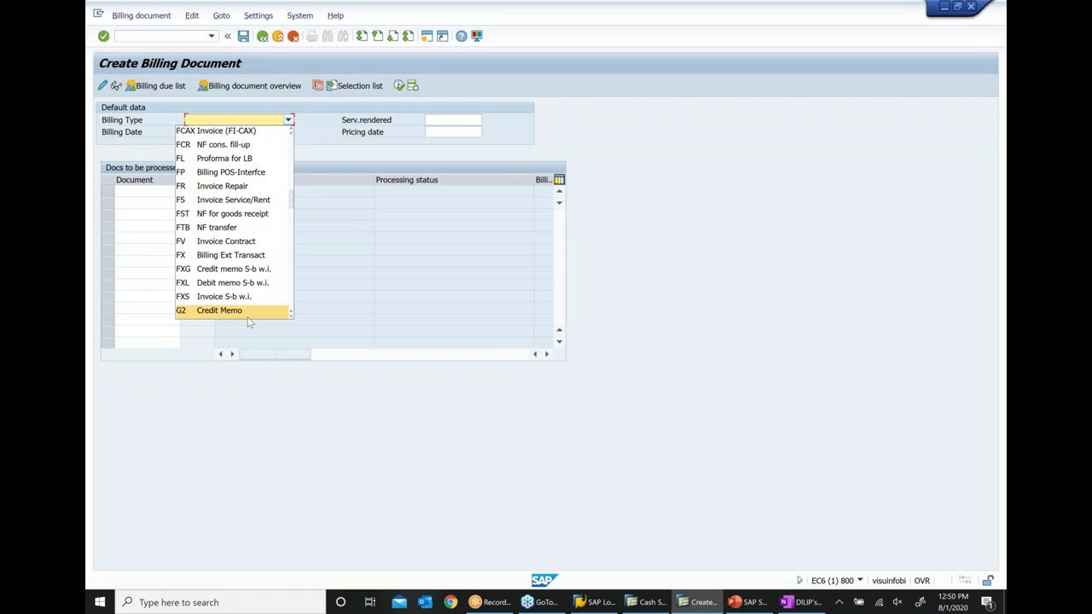
pyautogui.click(678, 450)
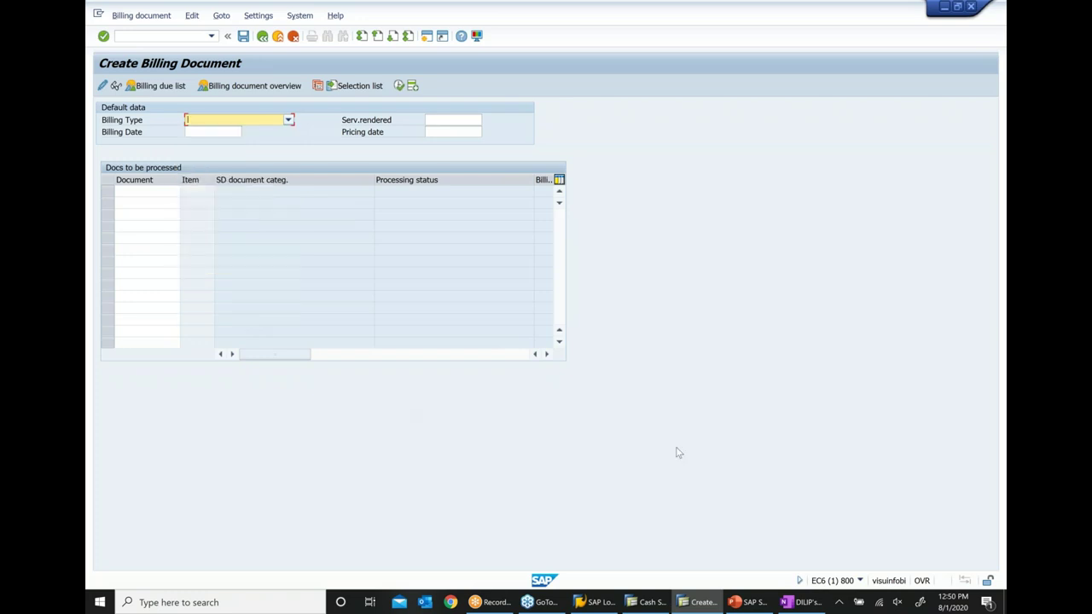
pyautogui.click(744, 606)
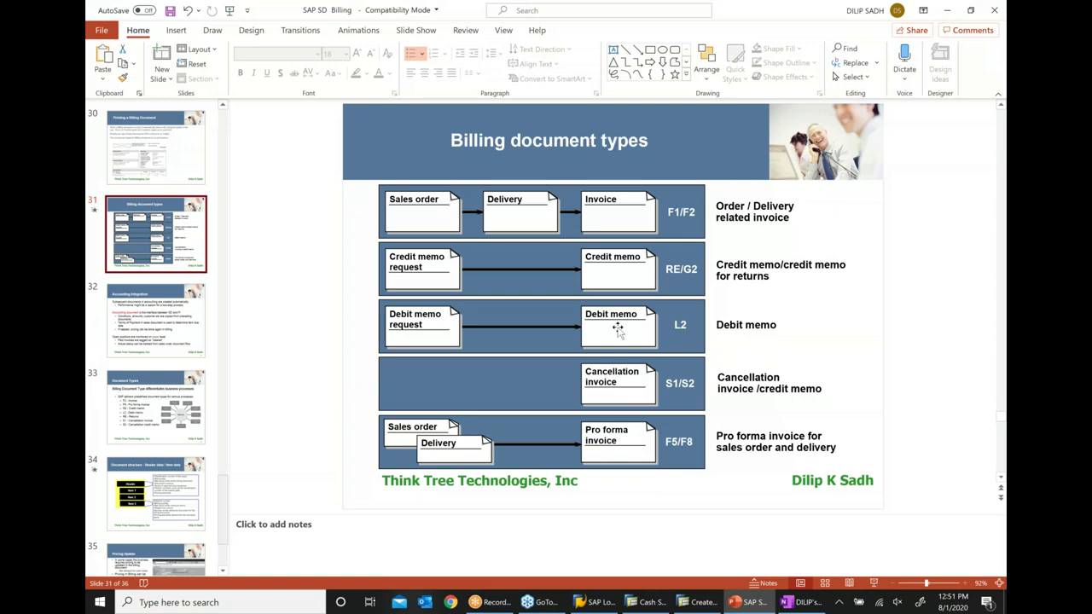
pyautogui.click(698, 603)
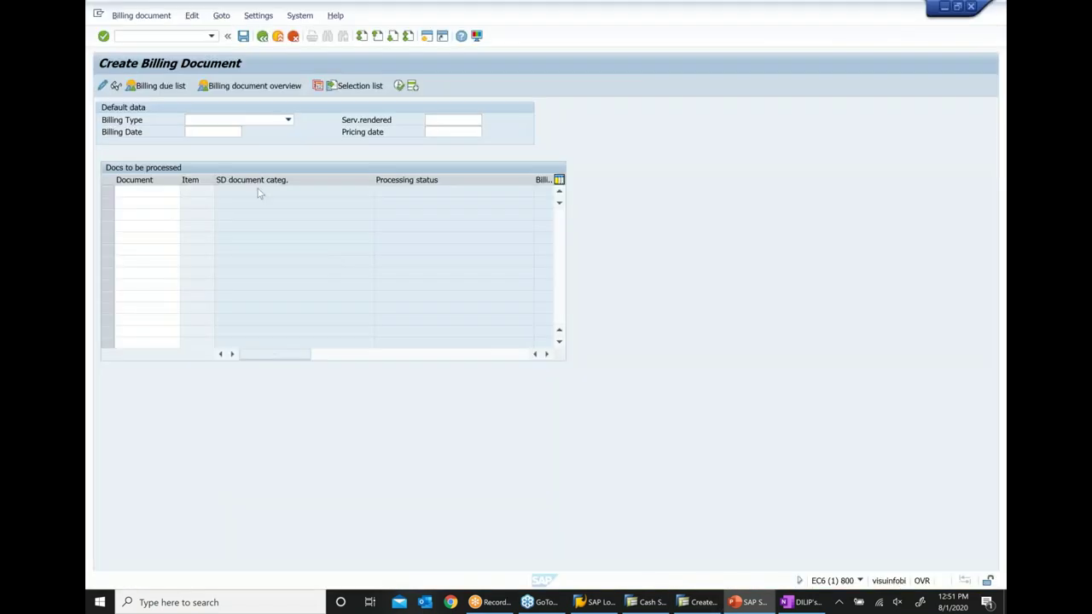
# Look up the debit memo type L2 among the billing types and leave the billing type empty.
pyautogui.click(289, 121)
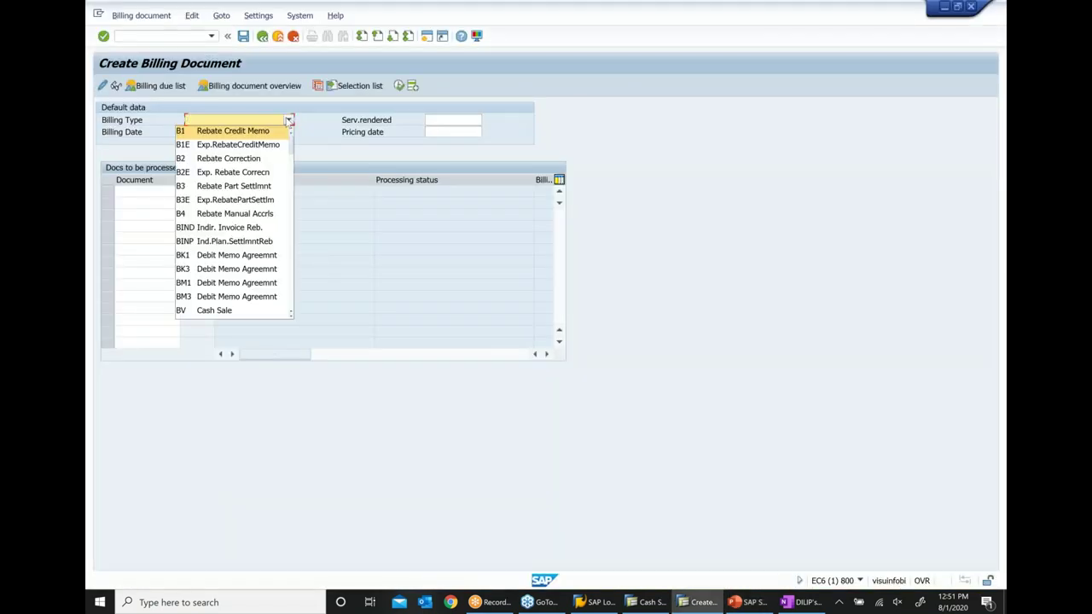
pyautogui.press('l')
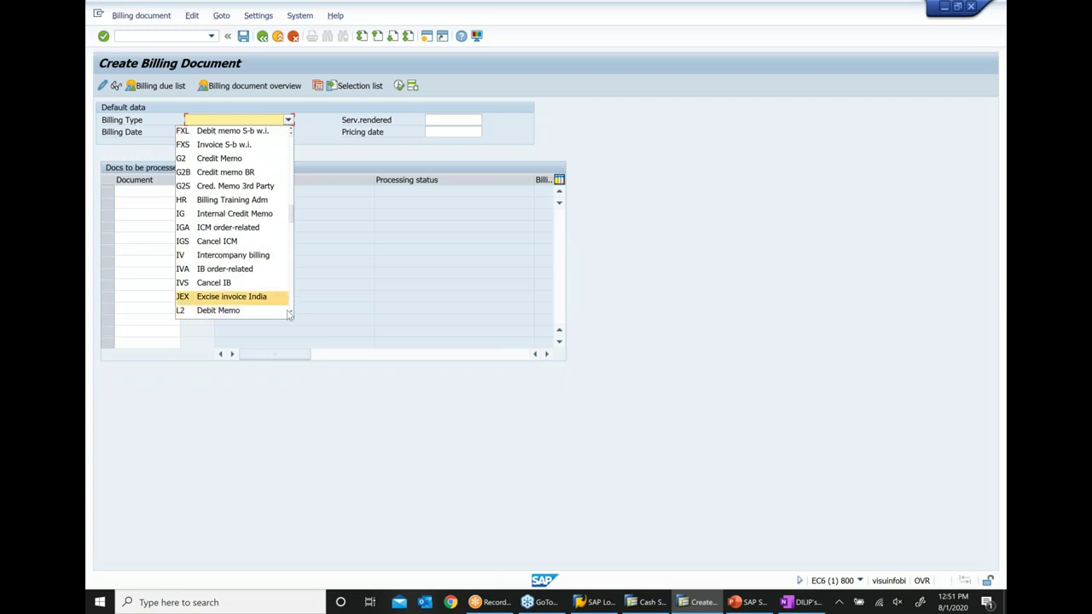
pyautogui.click(652, 310)
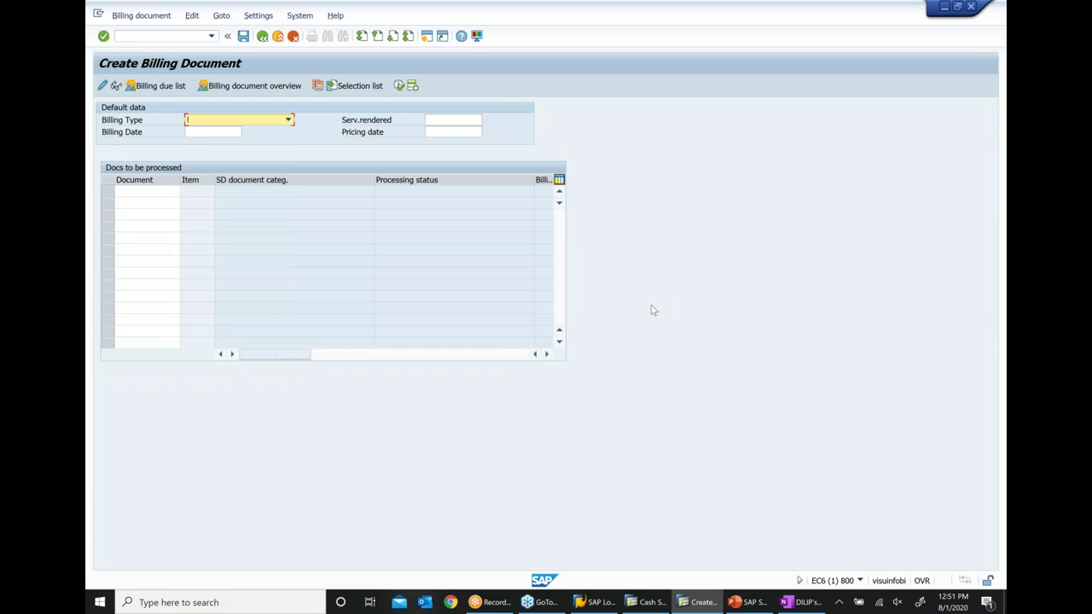
# Switch to OneNote and add the bullet "Create Credit memo" a few lines below the Billing Due list note.
pyautogui.click(800, 602)
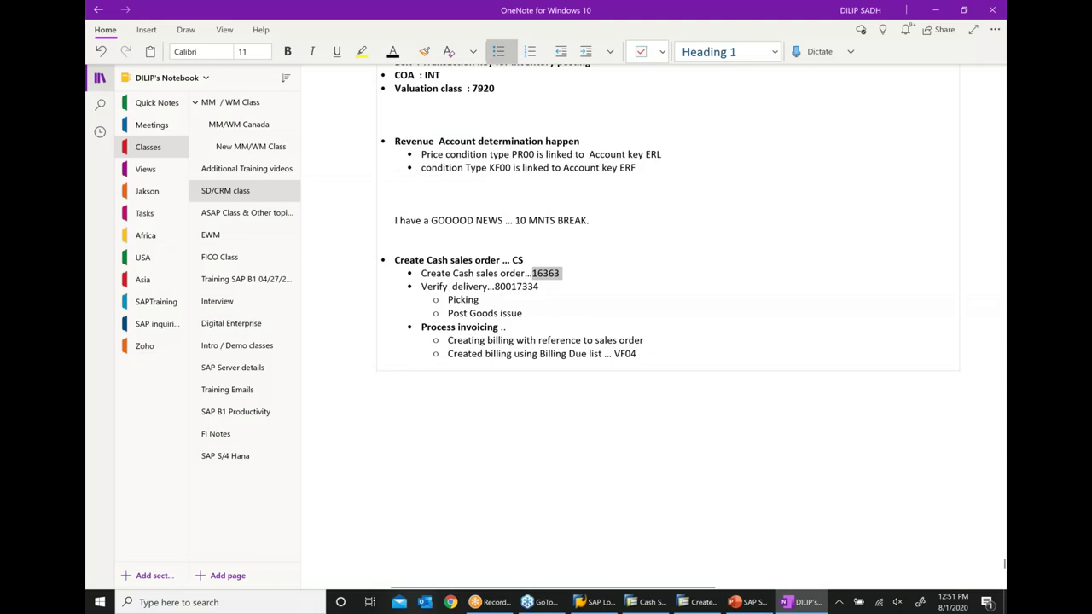
pyautogui.click(664, 357)
pyautogui.press('Return')
pyautogui.press('Return')
pyautogui.press('Return')
pyautogui.press('Return')
pyautogui.press('Return')
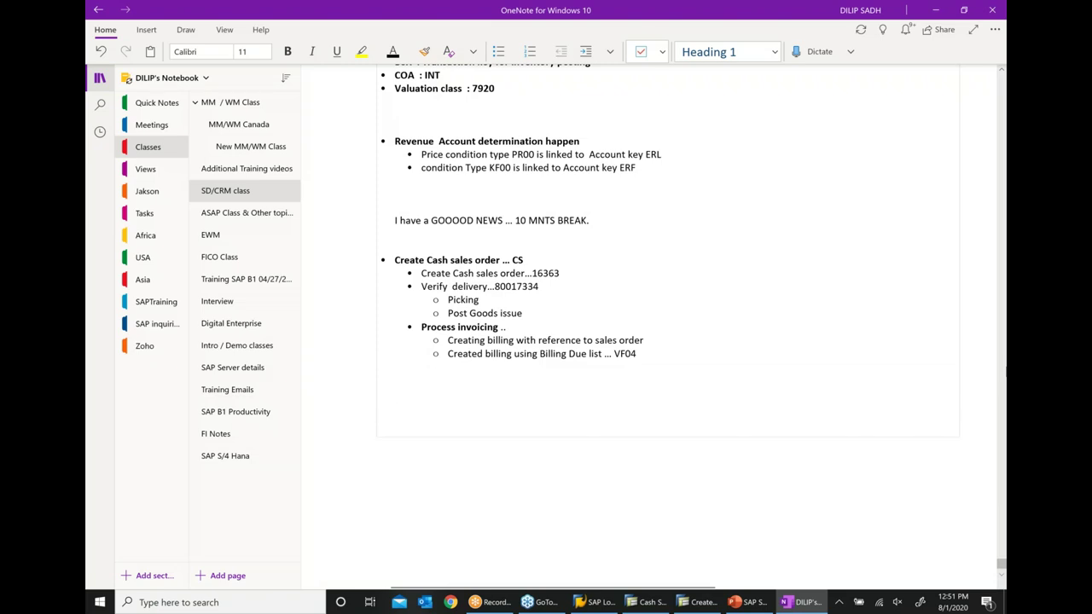
pyautogui.write('* C')
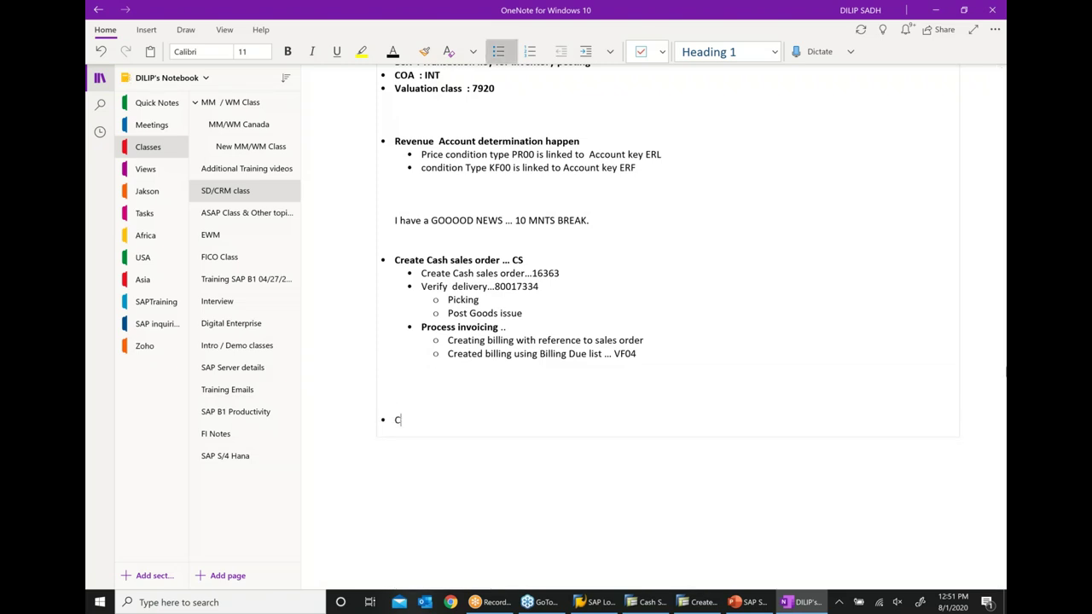
pyautogui.write('reate Credit mem')
pyautogui.press('Return')
# Add the indented sub-bullet "Create Credit memo request (CR).... VA01" under the Create Credit memo bullet.
pyautogui.scroll(-3, 936, 219)
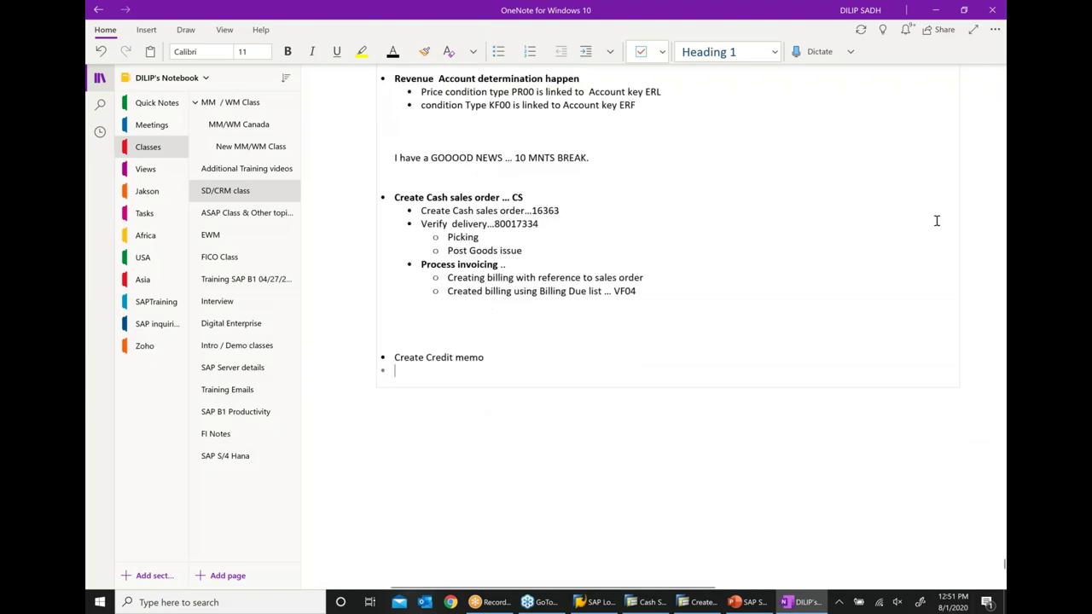
pyautogui.click(585, 51)
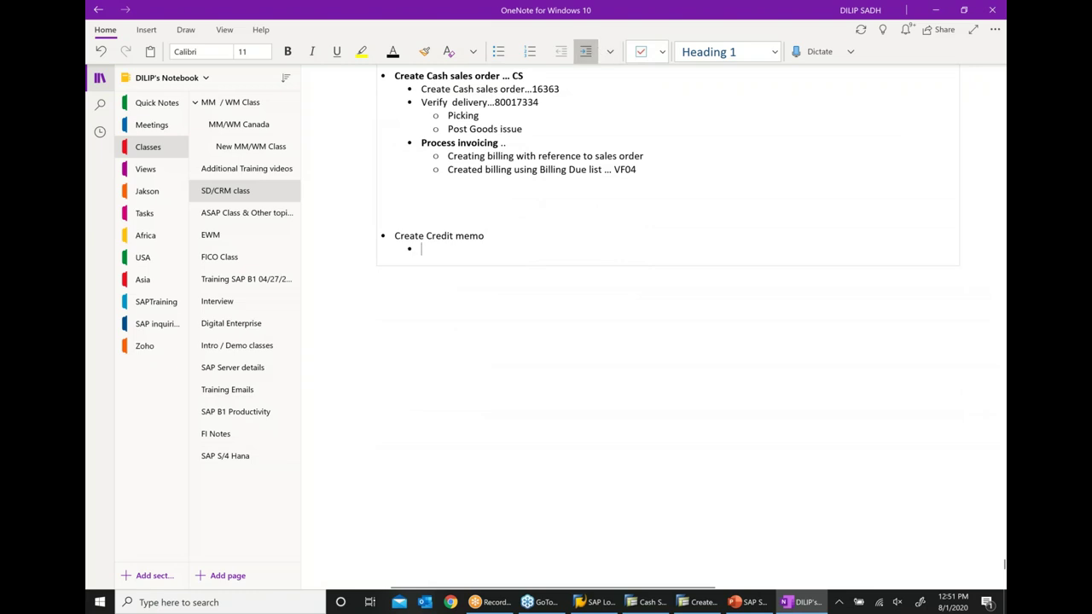
pyautogui.write('Creat')
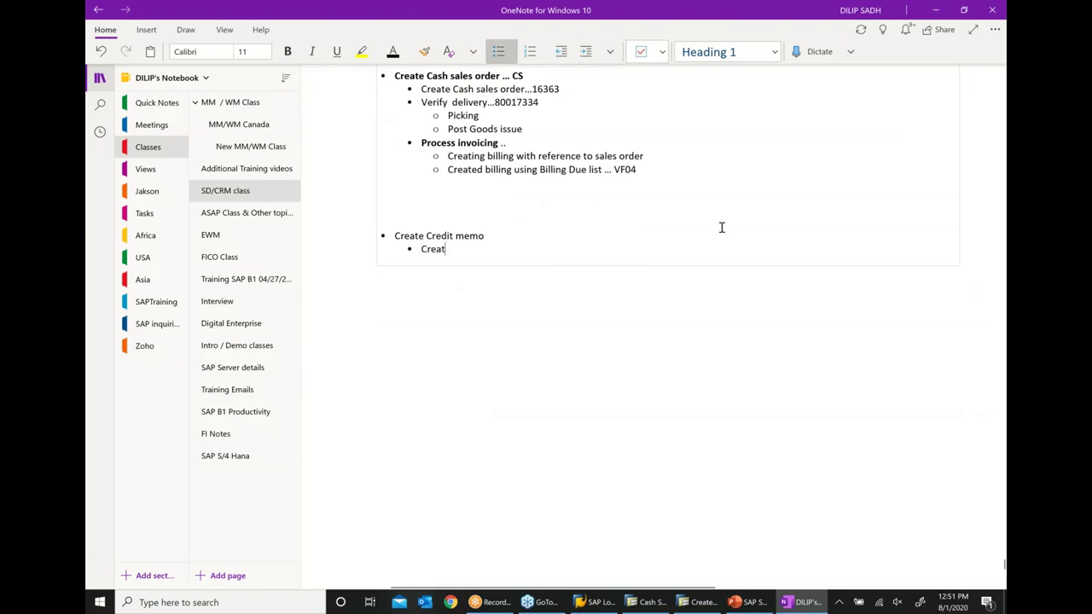
pyautogui.write('e Credit memo request  (CR).')
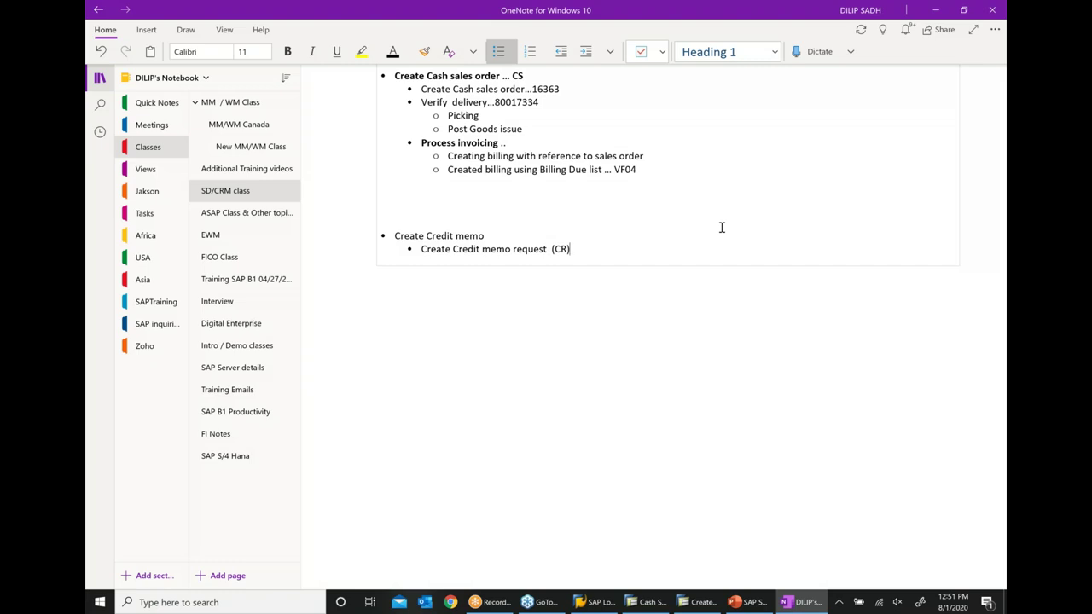
pyautogui.write('... VA01')
pyautogui.press('Return')
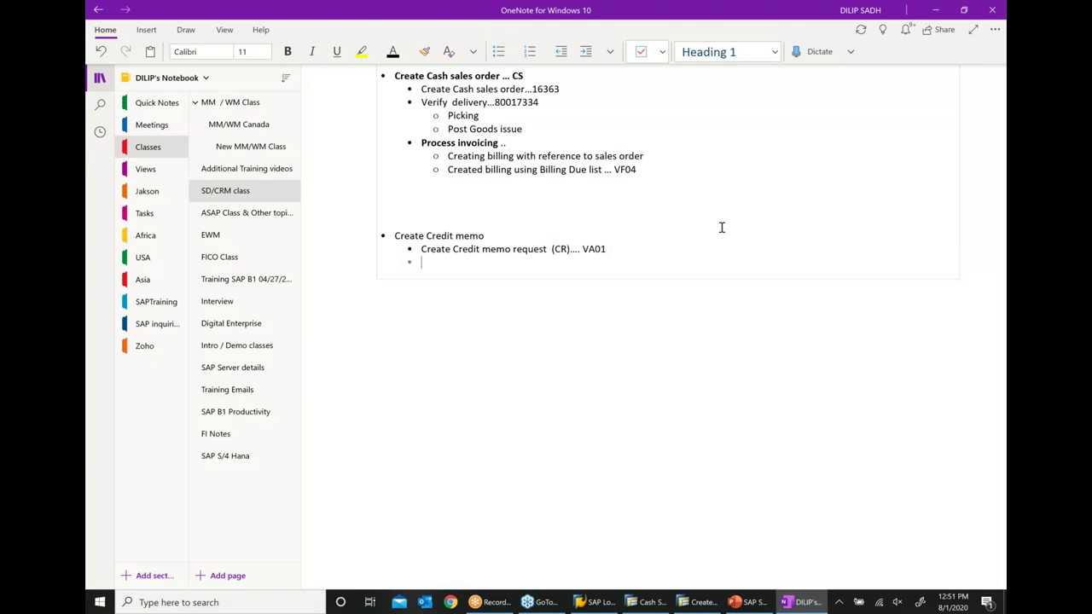
# Add a second sub-bullet reading "Create credit memo ( sales order related invoice )... VF01".
pyautogui.write('Create credit m')
pyautogui.press('BackSpace')
pyautogui.write('e')
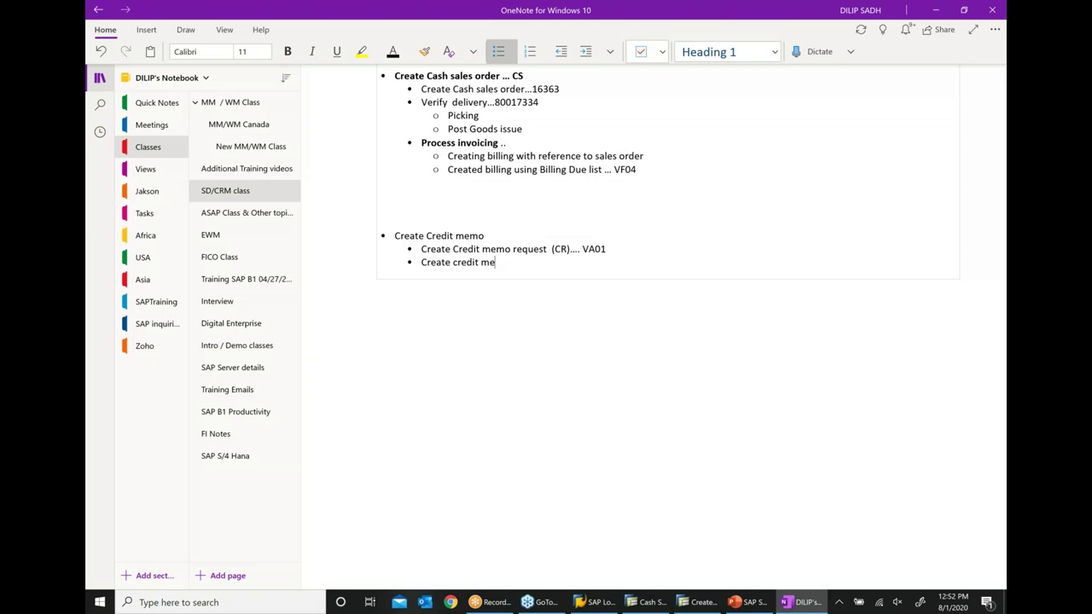
pyautogui.write('m')
pyautogui.press('BackSpace')
pyautogui.write('mo  ( sales or')
pyautogui.write('der relas')
pyautogui.press('BackSpace')
pyautogui.write('ted invoice')
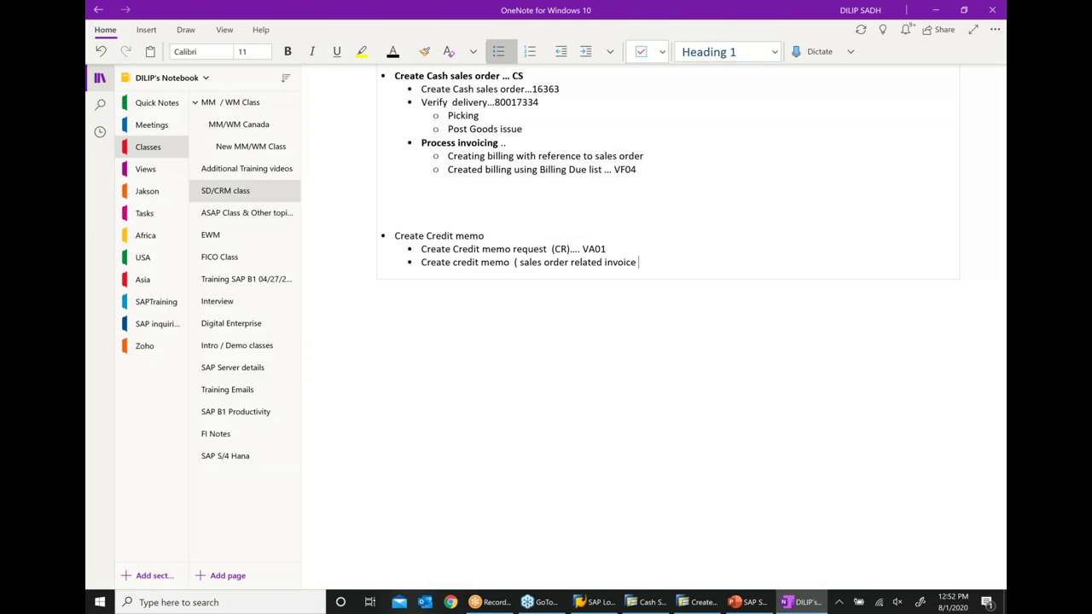
pyautogui.write(' )... VF01')
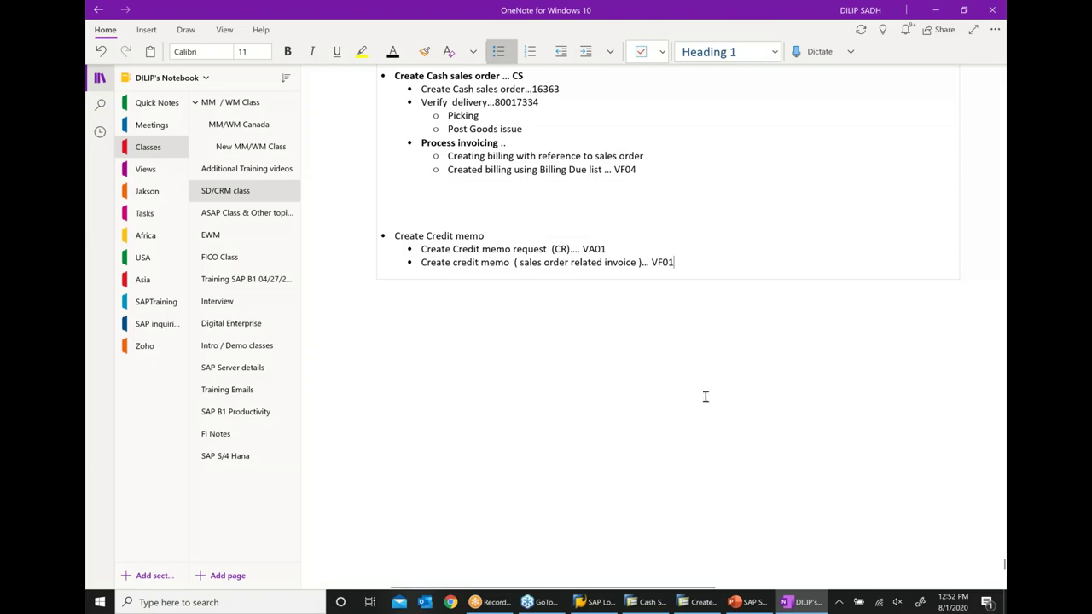
# Check the credit memo billing type on the PowerPoint slide, return to OneNote and append "..G2" after VF01.
pyautogui.click(744, 602)
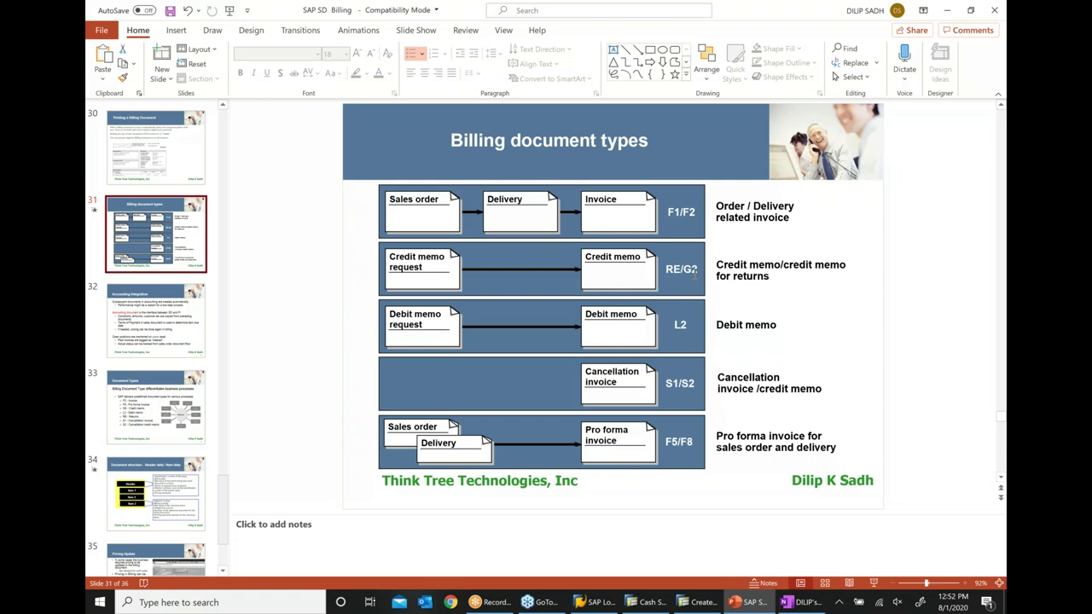
pyautogui.click(802, 603)
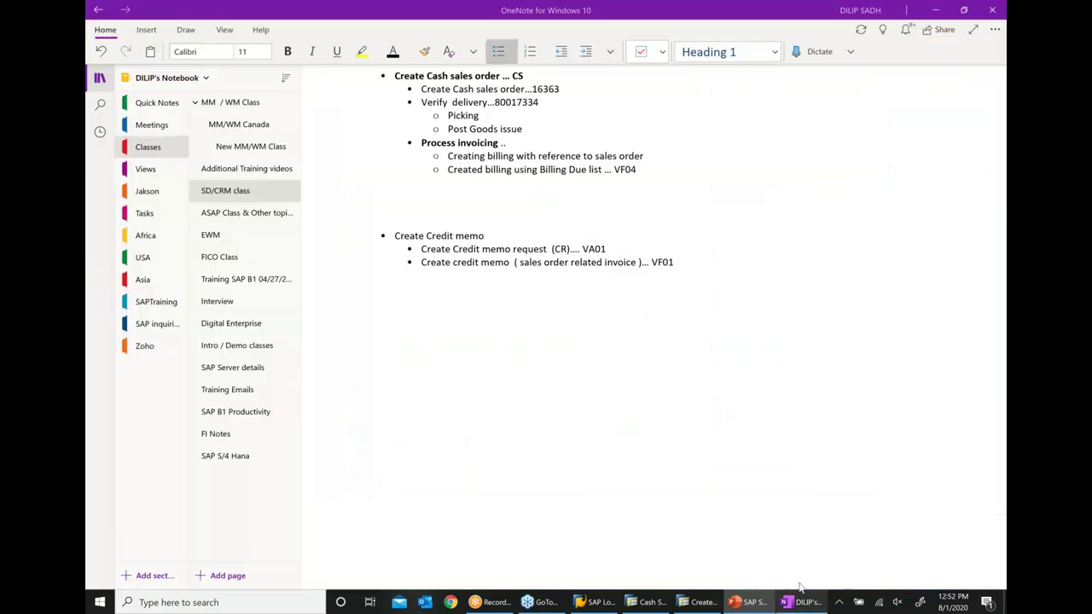
pyautogui.write('..g')
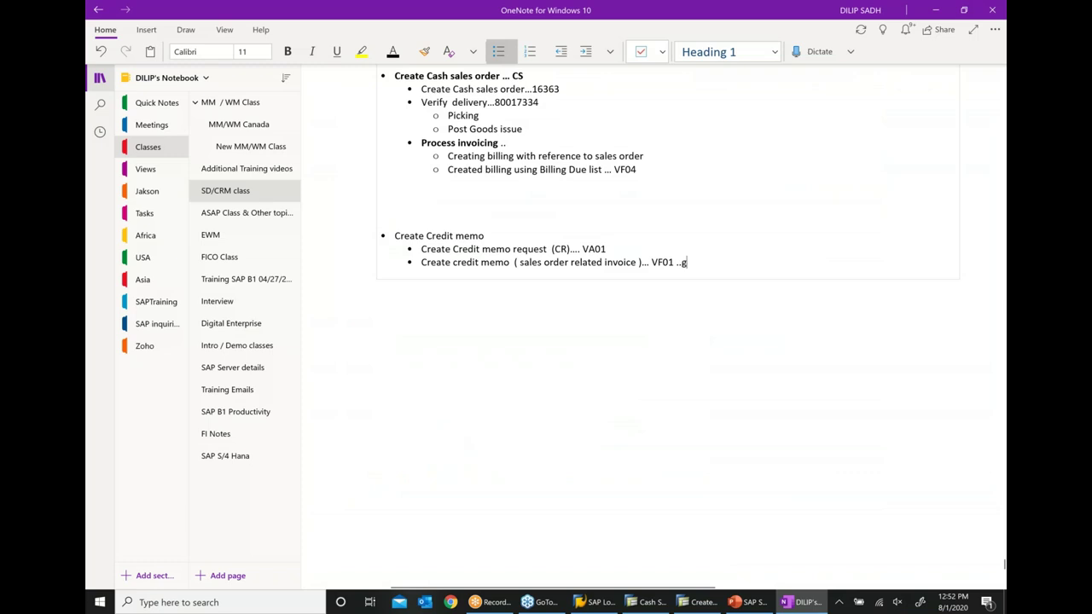
pyautogui.press('BackSpace')
pyautogui.write('G2')
# Add a third sub-bullet reading "Verify doc flow" under the Create Credit memo bullet.
pyautogui.press('Return')
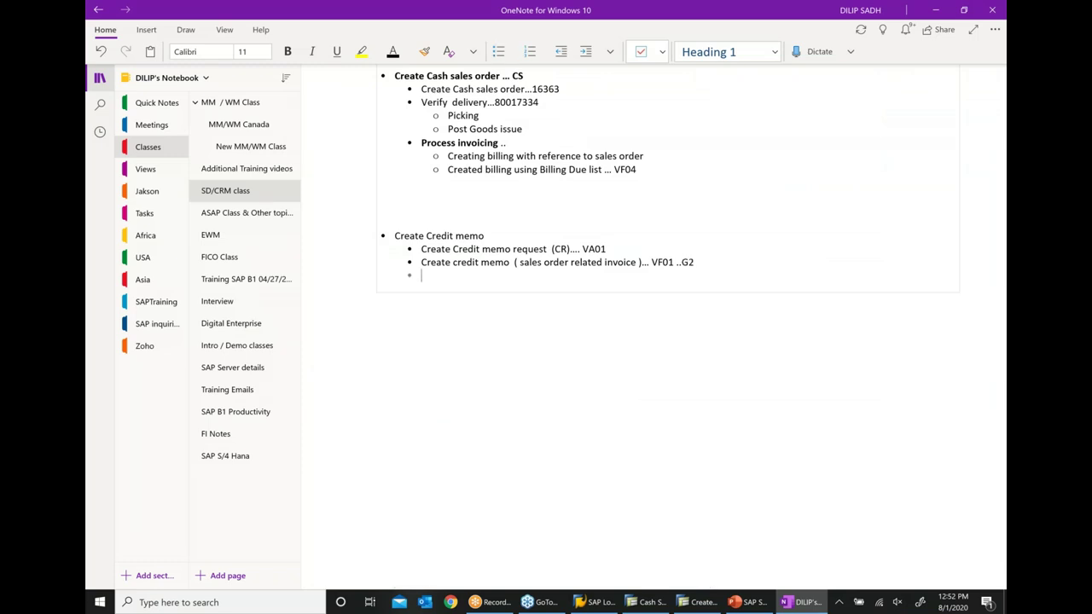
pyautogui.write('Verify ')
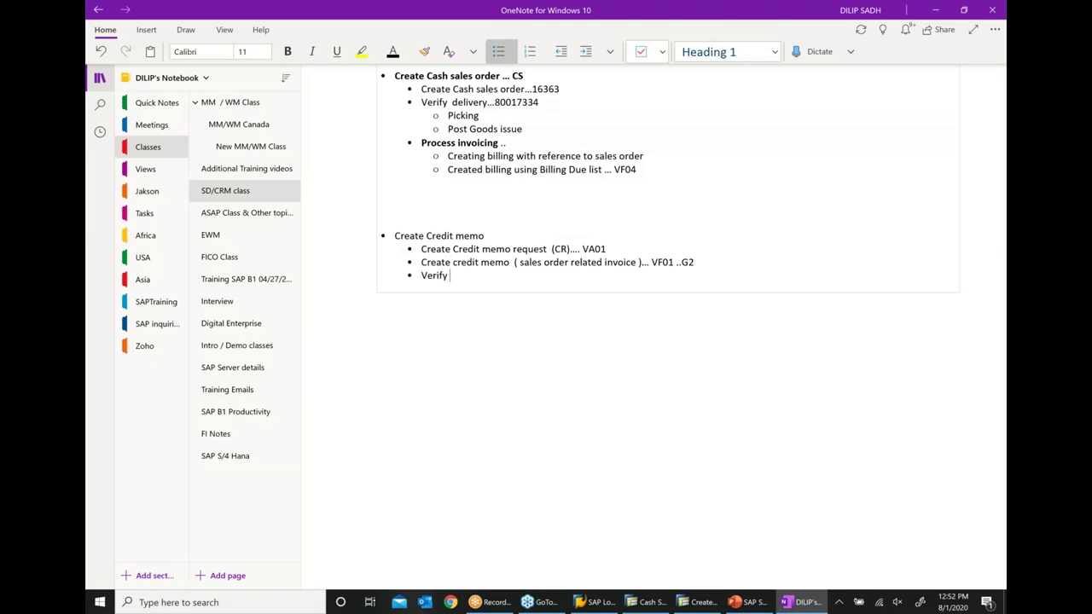
pyautogui.write('doc flow')
# Bold the "Create Credit memo" heading line and start an empty bullet below "Verify doc flow".
pyautogui.hscroll(3, 751, 390)
pyautogui.moveTo(744, 587); pyautogui.dragTo(621, 589)
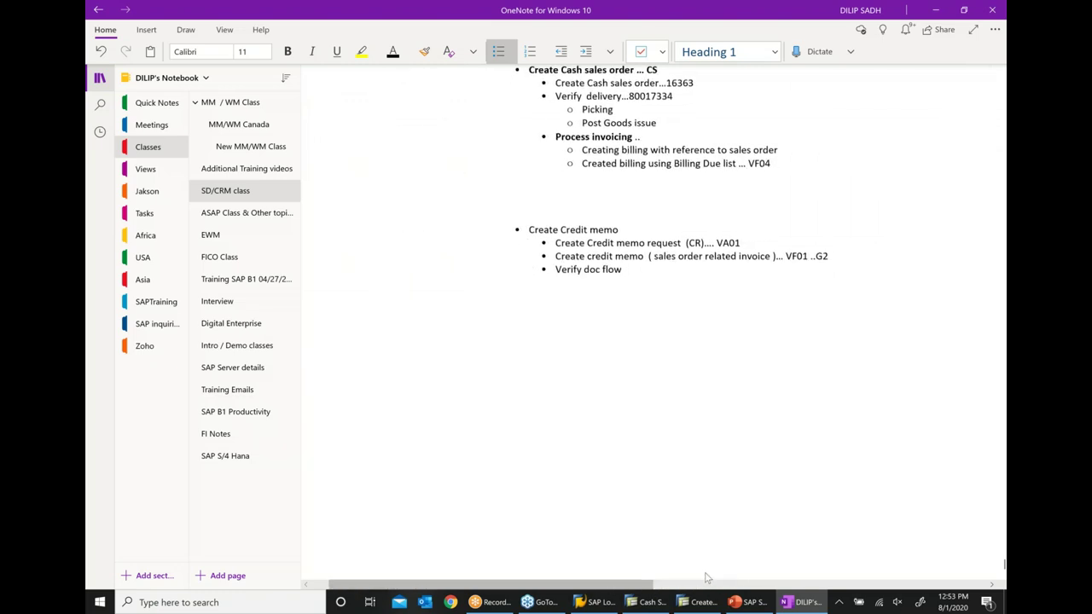
pyautogui.hscroll(3, 580, 353)
pyautogui.scroll(4, 580, 353)
pyautogui.click(478, 399)
pyautogui.moveTo(478, 399); pyautogui.dragTo(386, 398)
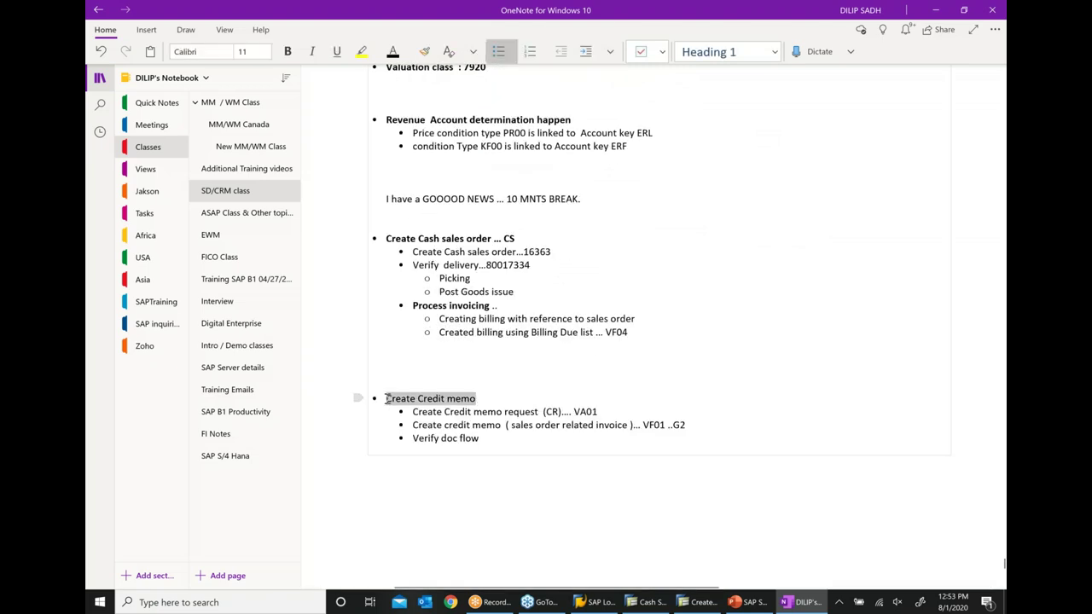
pyautogui.click(427, 379)
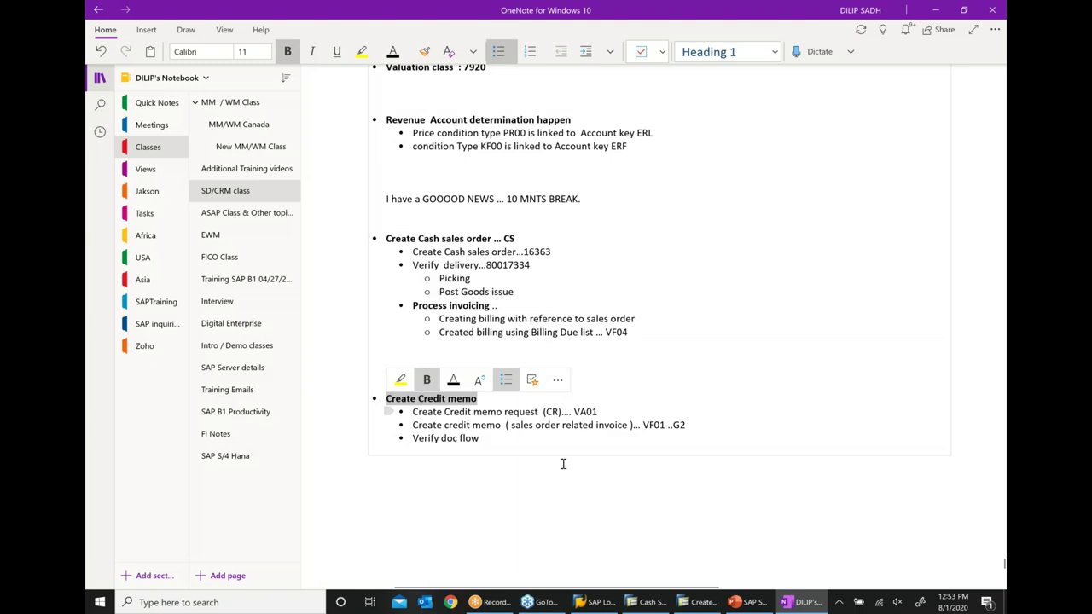
pyautogui.click(565, 442)
pyautogui.press('Return')
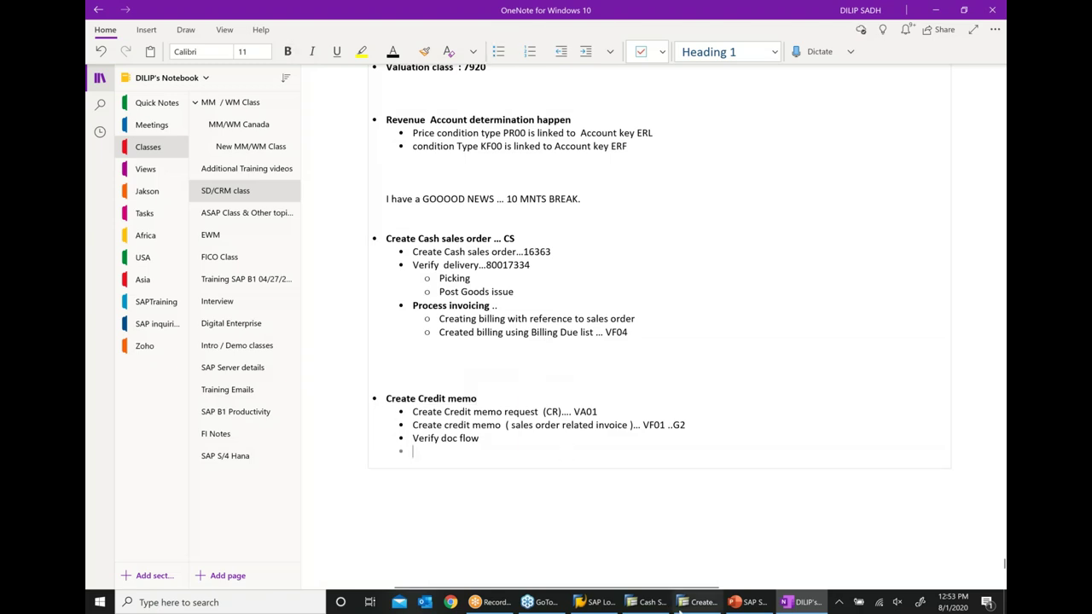
# Switch to SAP, leave the Create Billing Document screen and start transaction VA01.
pyautogui.click(695, 602)
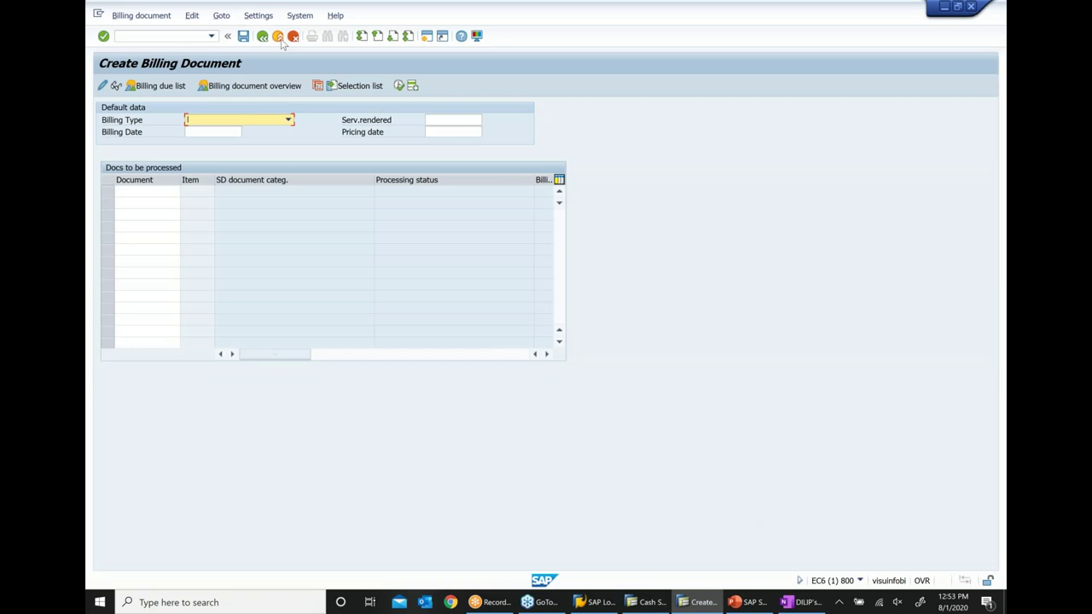
pyautogui.click(279, 37)
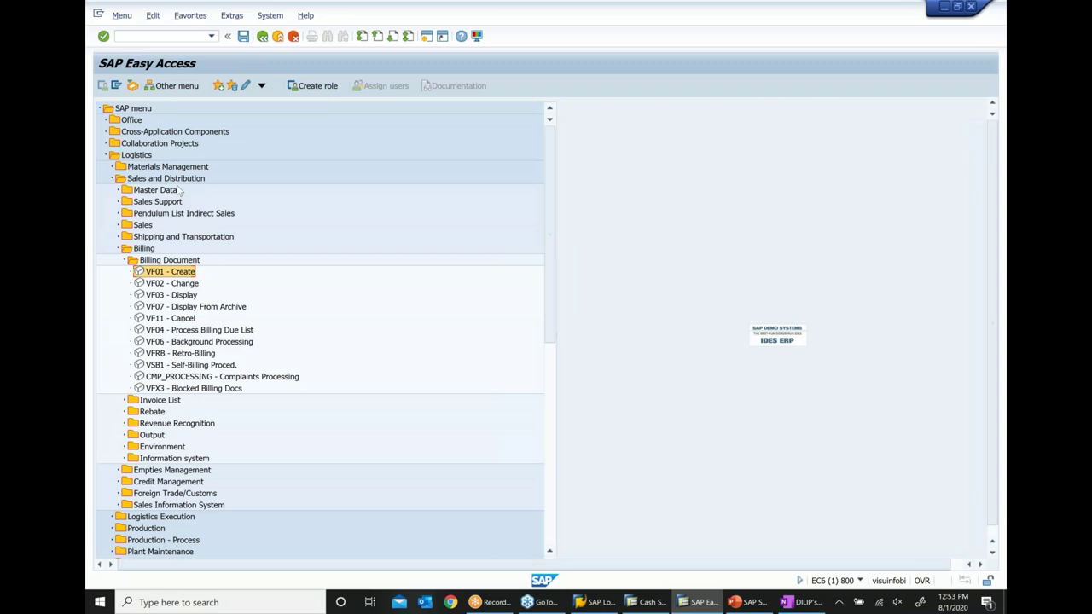
pyautogui.click(156, 38)
pyautogui.write('va01')
pyautogui.press('Return')
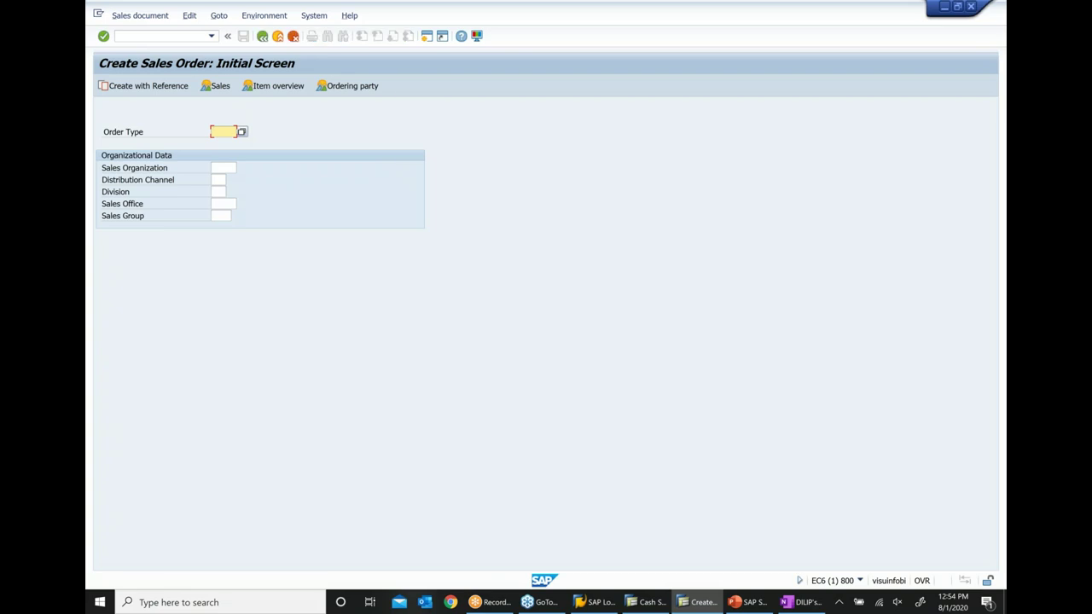
# Begin a credit memo request with order type CR, sales organization 1000, distribution channel 10 and division 00.
pyautogui.write('CS')
pyautogui.press('Tab')
pyautogui.write('1000')
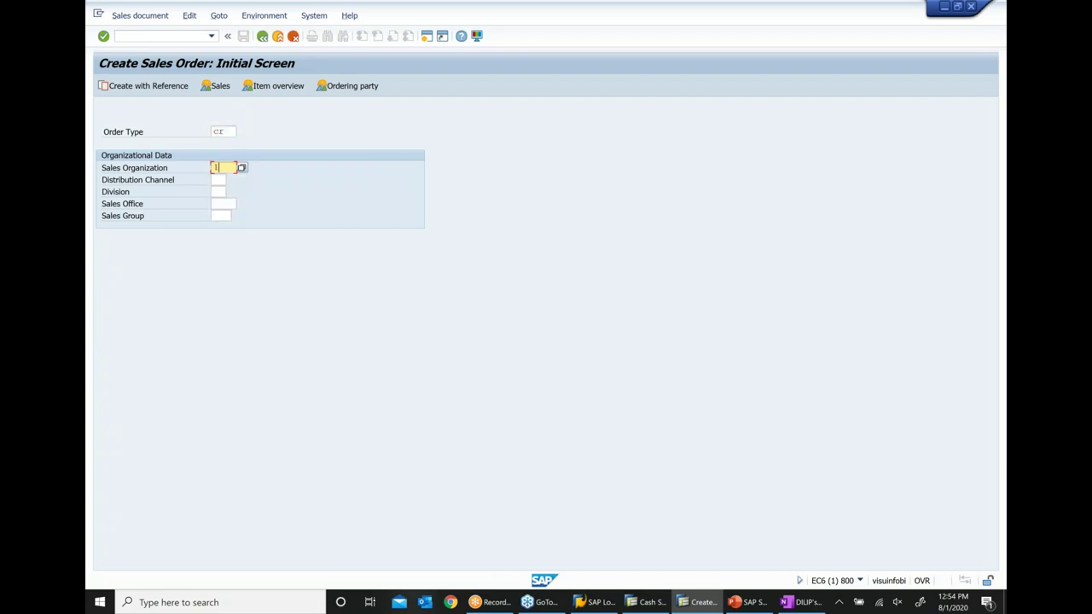
pyautogui.press('Tab')
pyautogui.write('10')
pyautogui.press('Tab')
pyautogui.write('00')
pyautogui.press('Return')
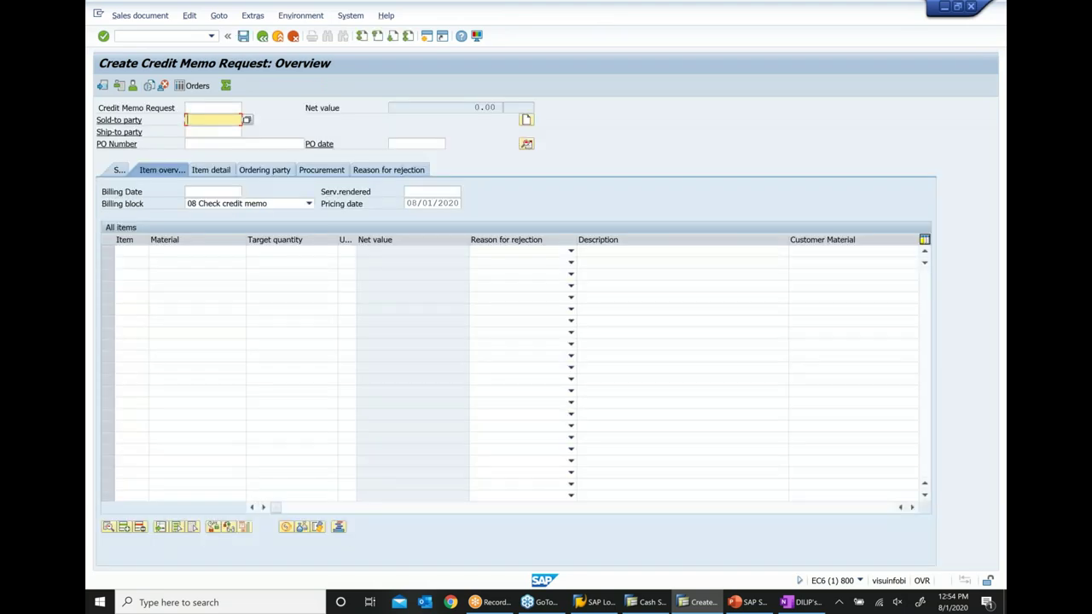
# Enter the customer number as the sold-to party of the credit memo request.
pyautogui.press('BackSpace')
pyautogui.press('Down')
pyautogui.press('Return')
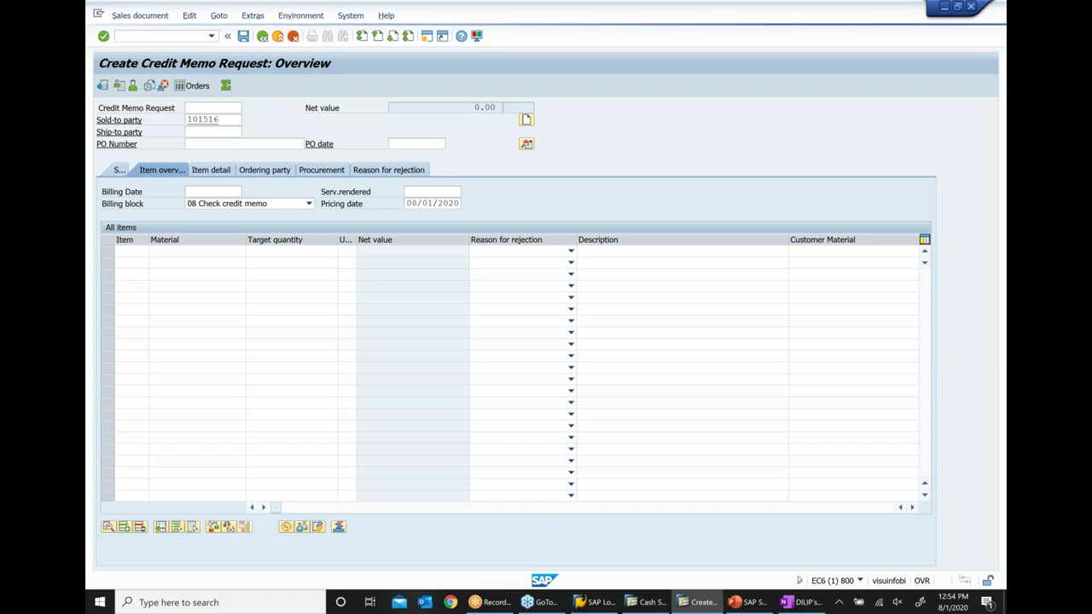
pyautogui.press('Return')
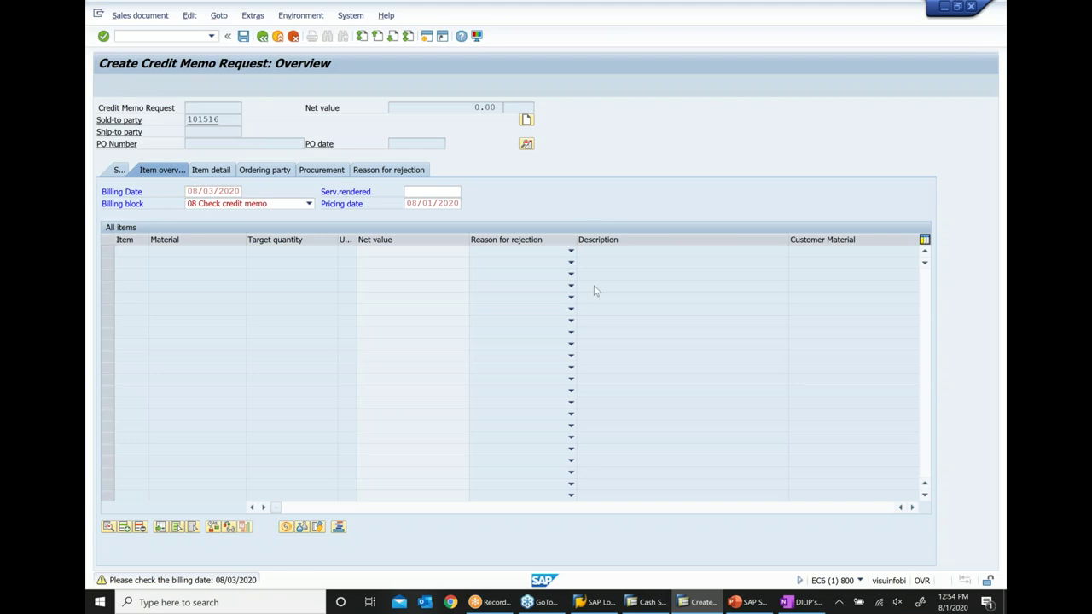
# Acknowledge the billing date check and add material 30218 with a target quantity of 1 as the first item.
pyautogui.click(555, 286)
pyautogui.press('BackSpace')
pyautogui.press('Down')
pyautogui.press('Tab')
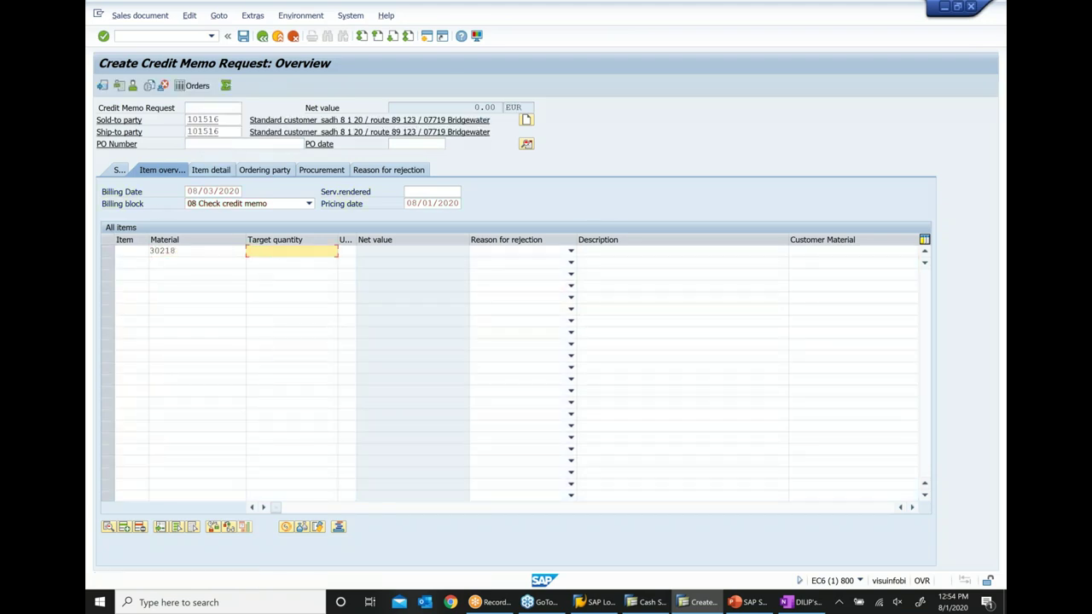
pyautogui.write('1')
pyautogui.press('Return')
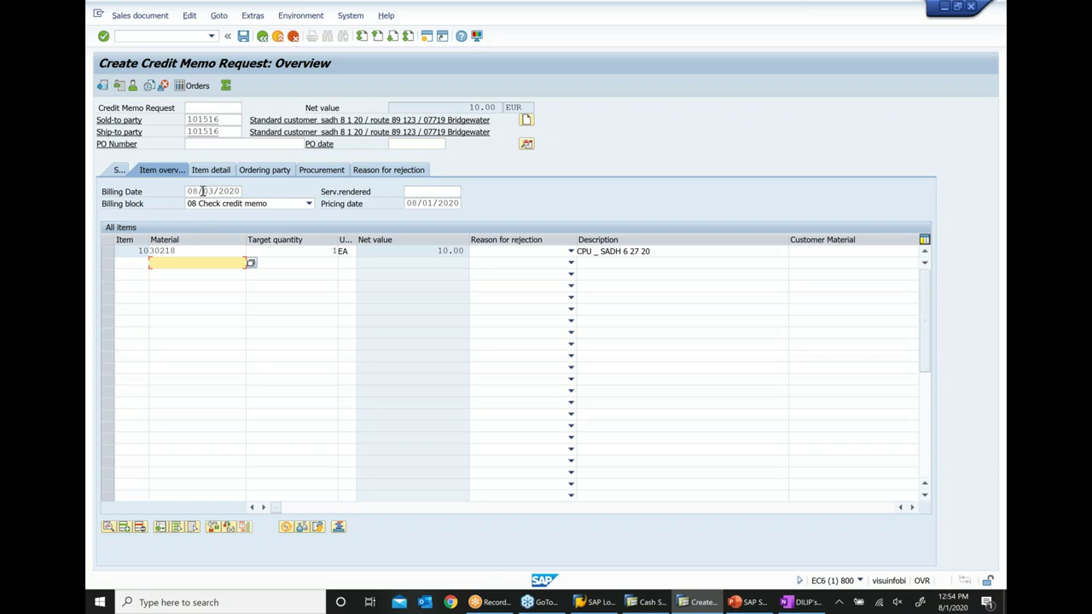
# Clear the billing block in the sales data of the credit memo request.
pyautogui.click(120, 170)
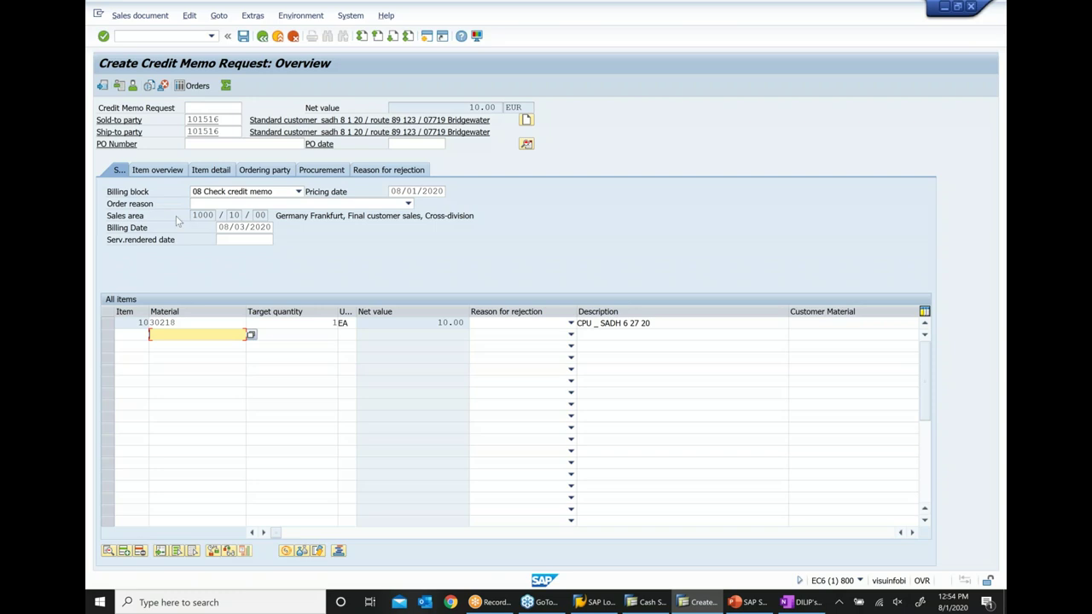
pyautogui.click(299, 191)
pyautogui.click(256, 384)
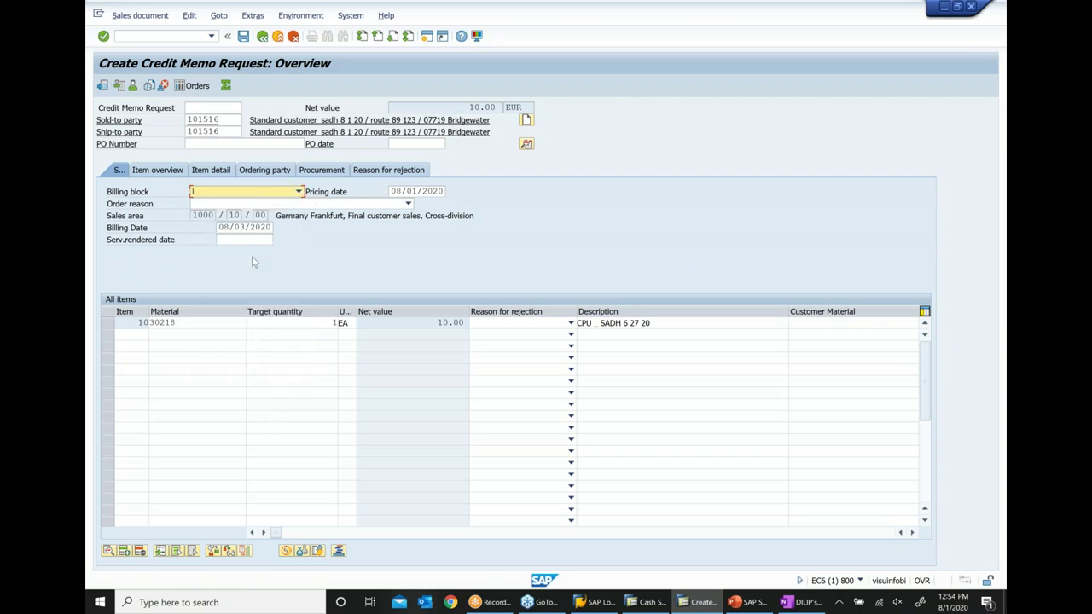
# Run the incompletion log and set the missing order reason to 102 Damaged in transit.
pyautogui.click(191, 17)
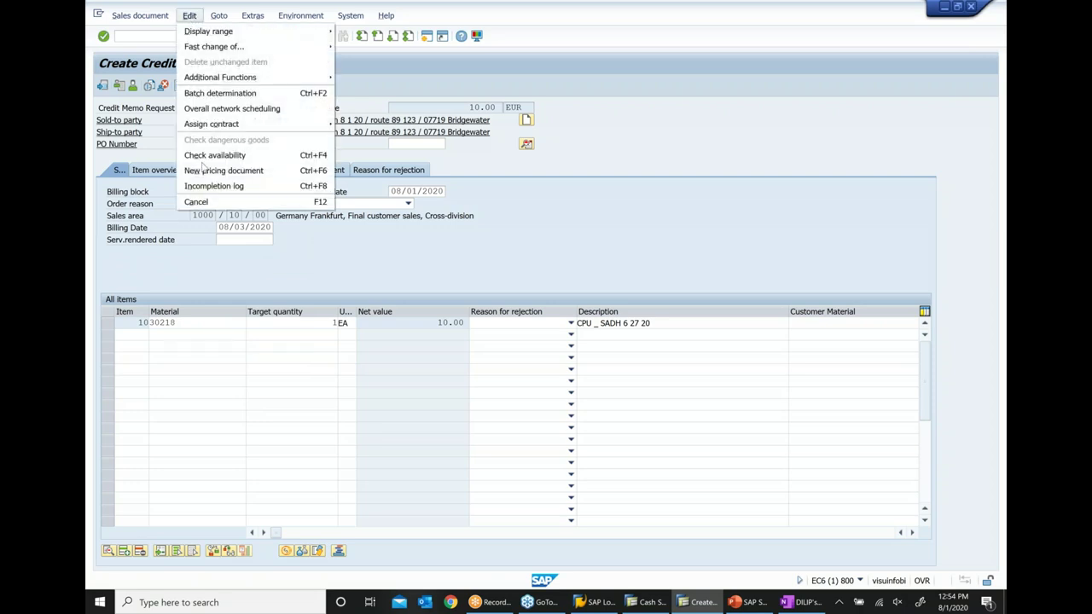
pyautogui.click(219, 185)
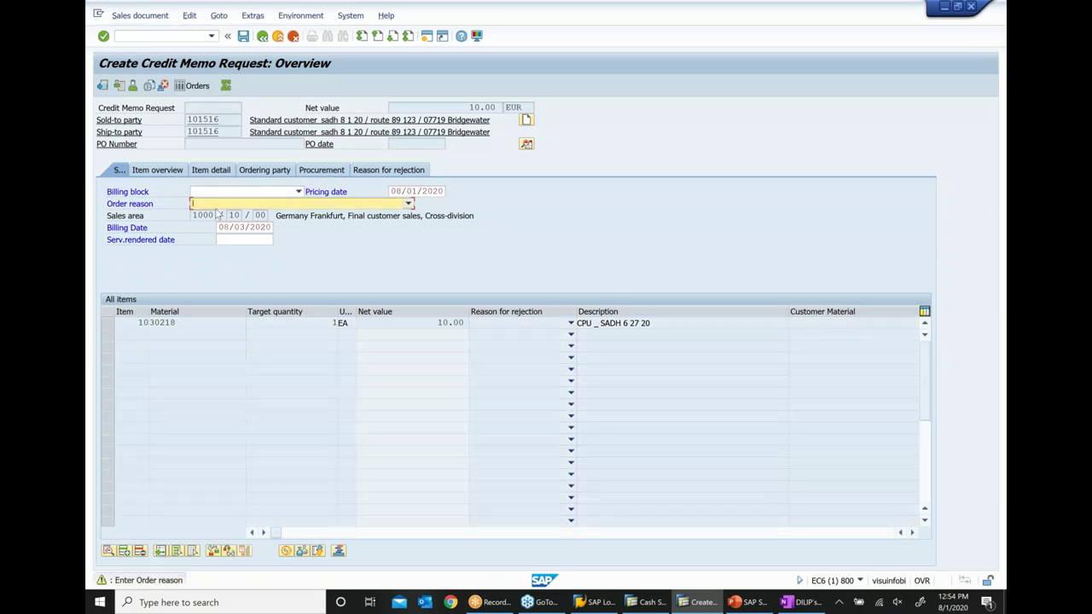
pyautogui.click(409, 205)
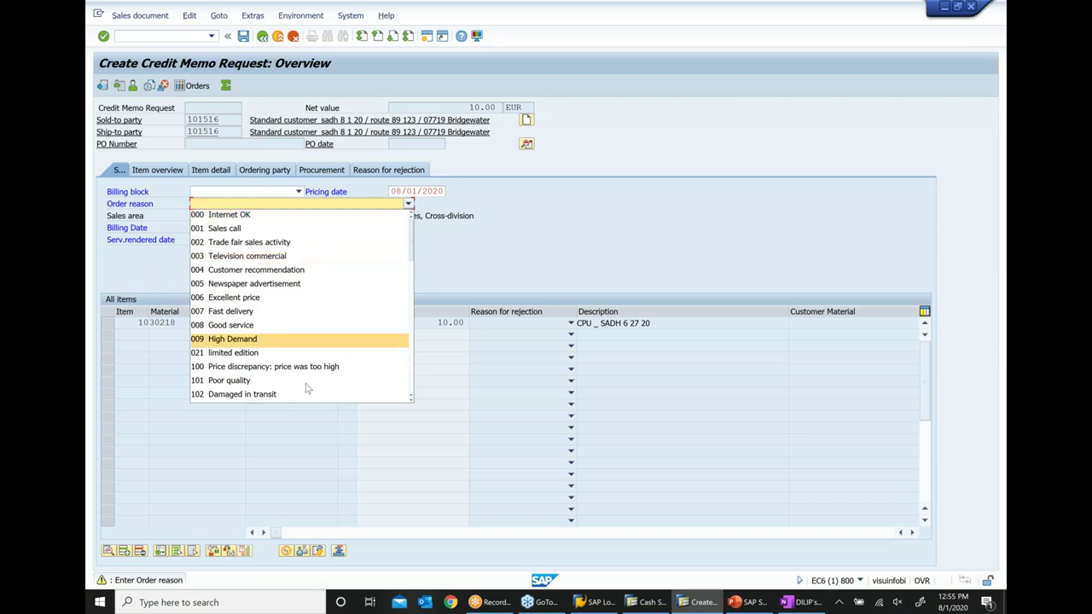
pyautogui.click(256, 394)
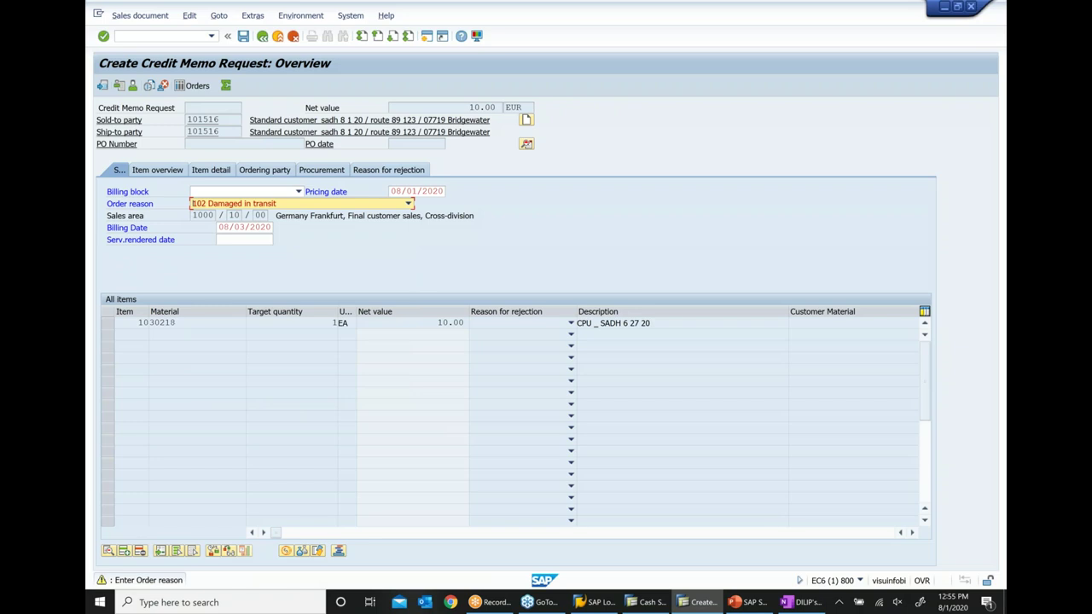
pyautogui.press('Return')
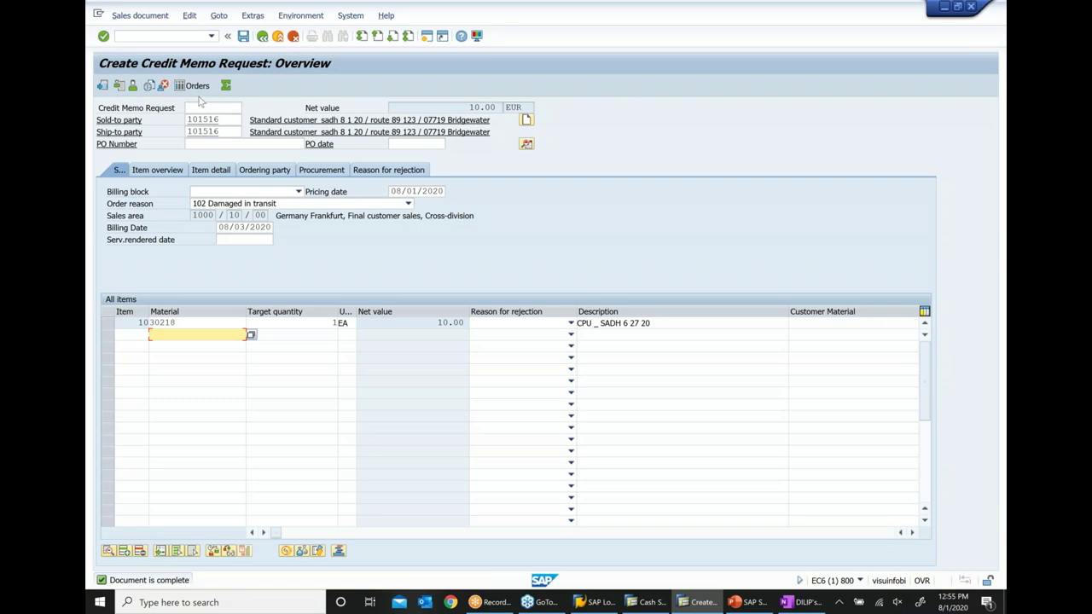
# Save the credit memo request and copy its document number from the Display Sales Order screen.
pyautogui.click(243, 36)
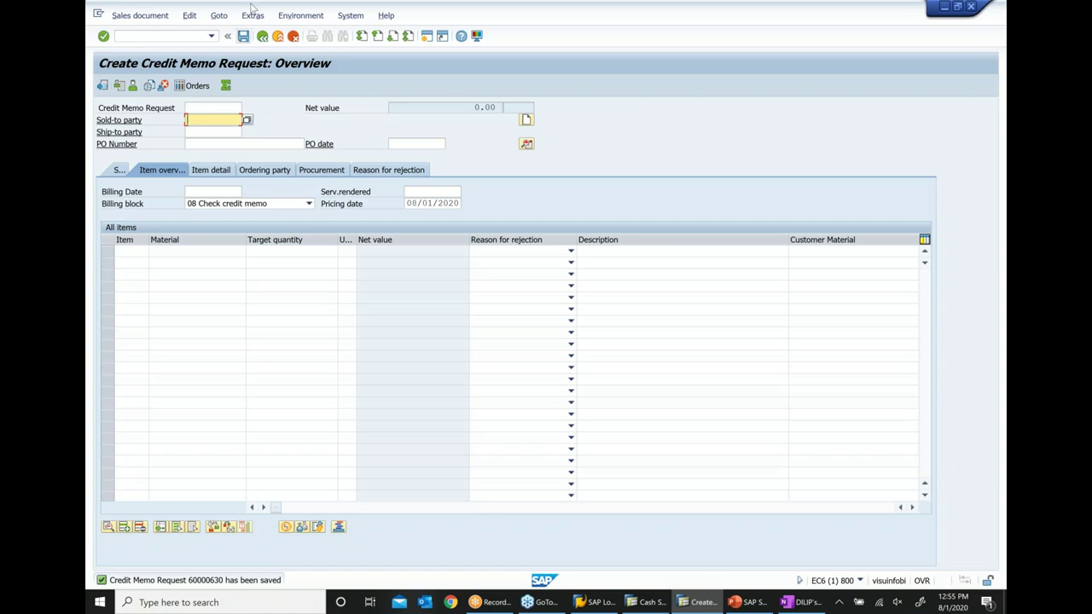
pyautogui.click(162, 15)
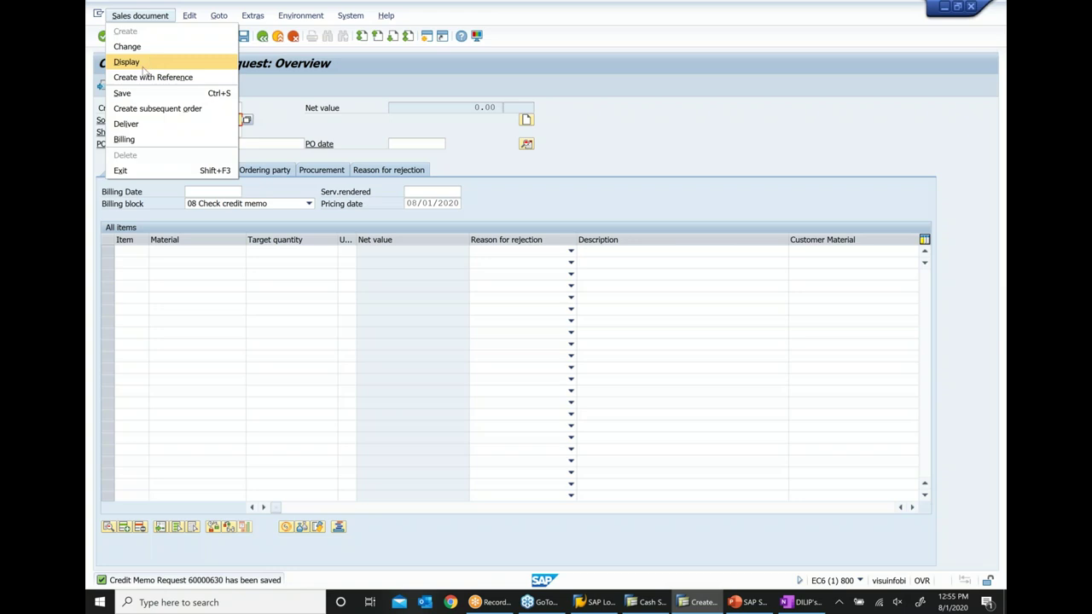
pyautogui.click(151, 63)
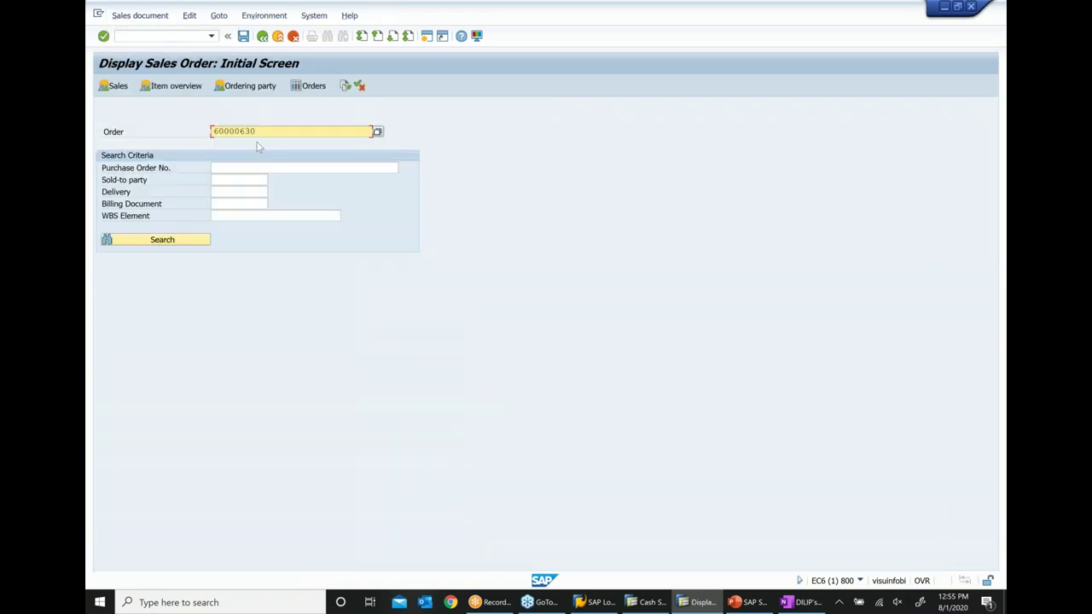
pyautogui.moveTo(255, 132); pyautogui.dragTo(184, 142)
pyautogui.hotkey('ctrl', 'c')
# Switch to OneNote, append "..." and the copied request number after VA01, and start an empty bullet below "Verify doc flow".
pyautogui.click(786, 604)
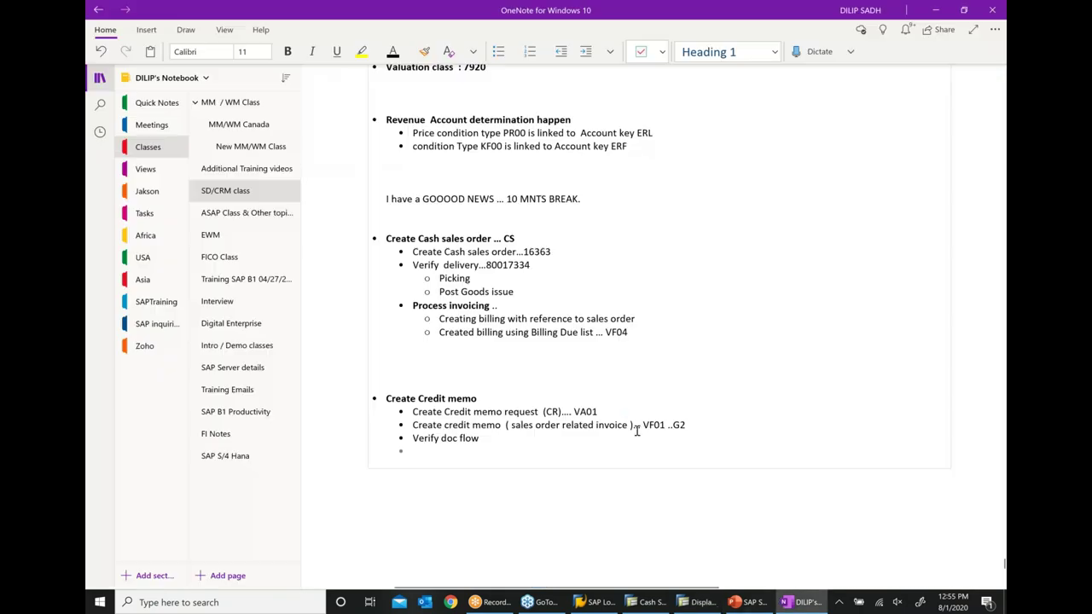
pyautogui.write('...')
pyautogui.hotkey('ctrl', 'v')
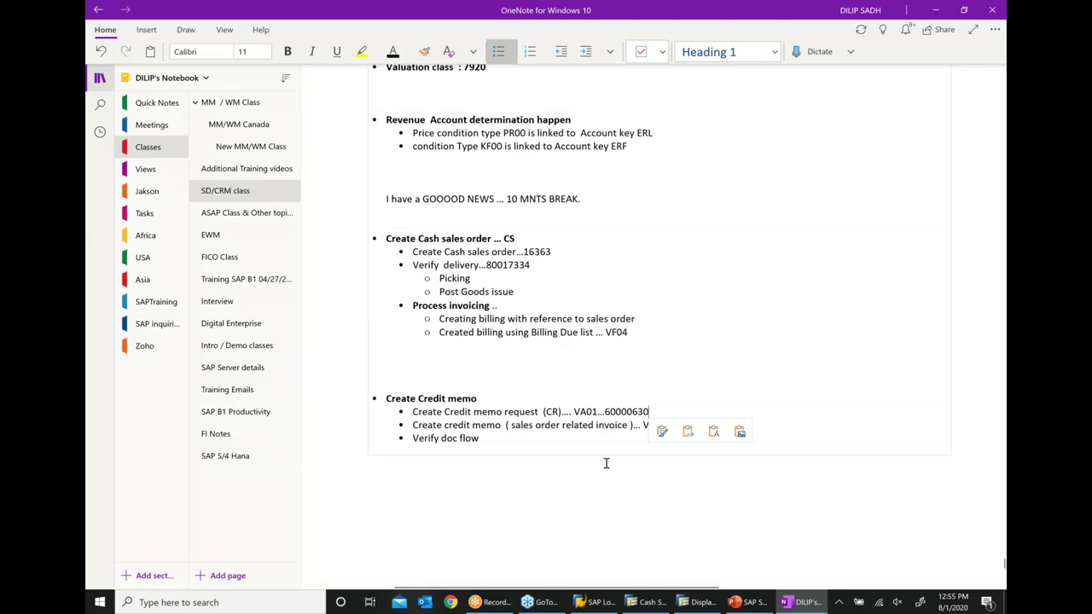
pyautogui.press('Down')
pyautogui.press('Down')
pyautogui.press('Return')
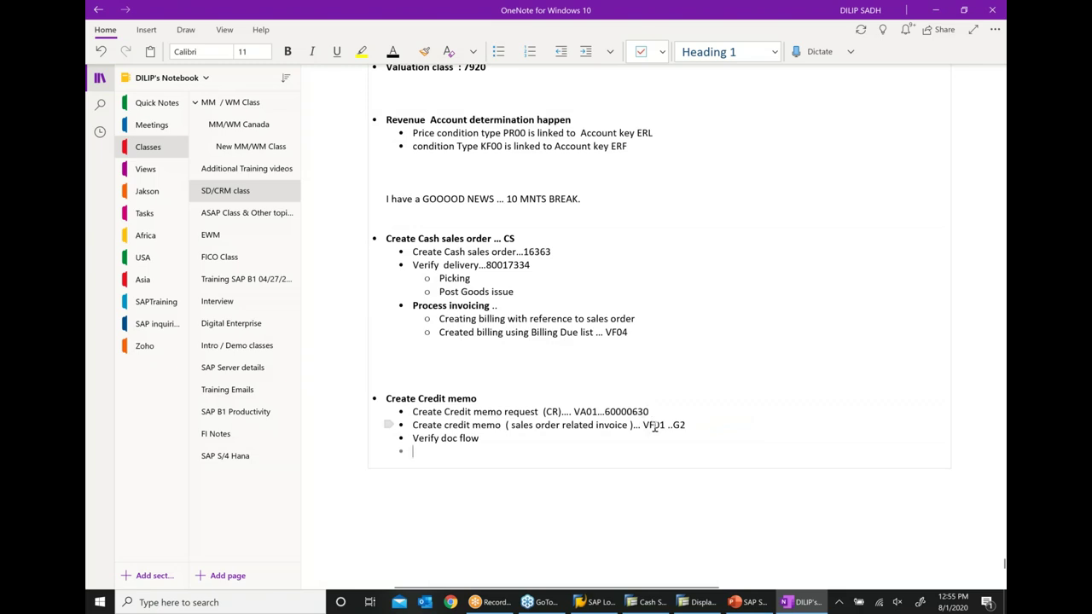
# Switch back to SAP and use VF01 to generate the G2 credit memo overview from the saved credit memo request.
pyautogui.click(707, 605)
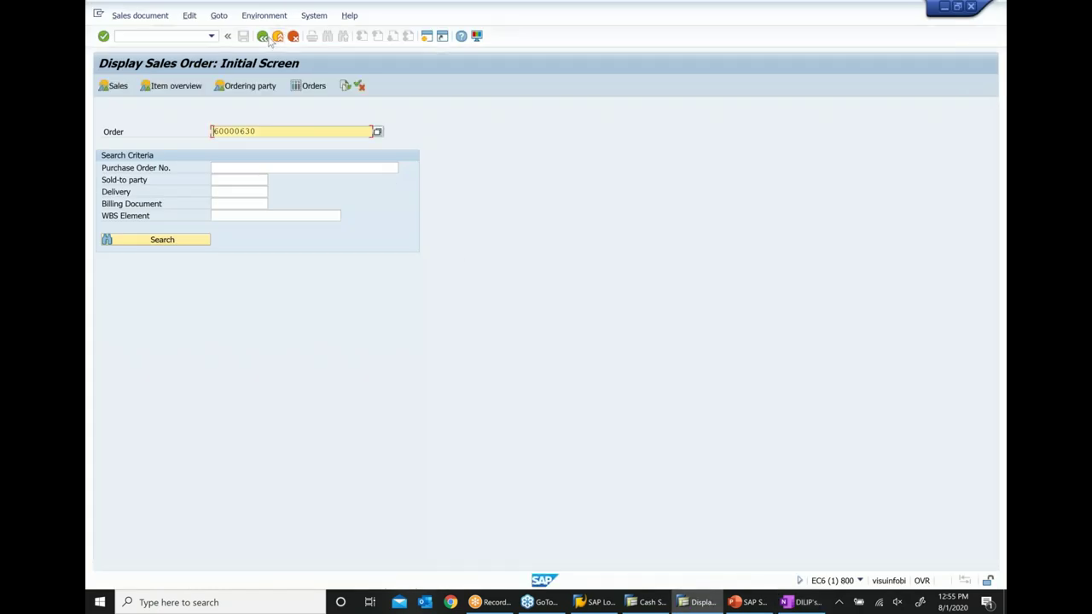
pyautogui.click(267, 39)
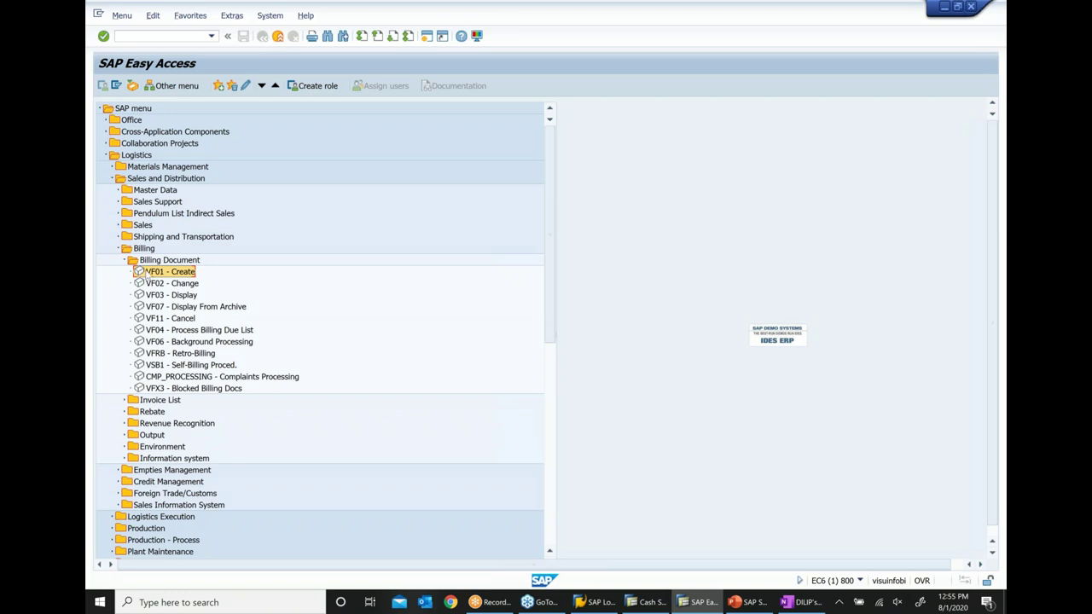
pyautogui.doubleClick(138, 273)
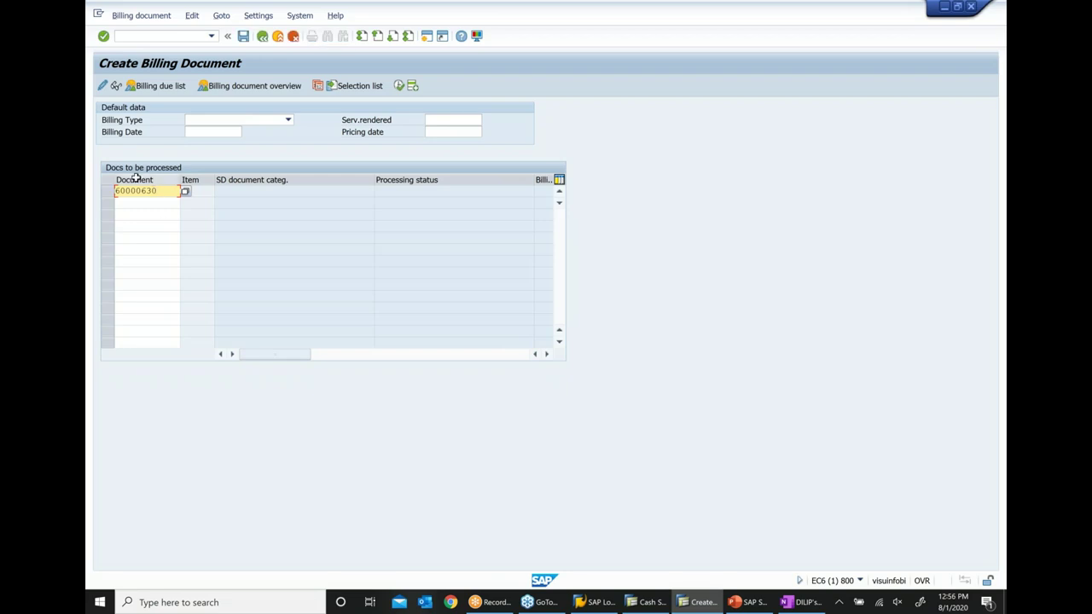
pyautogui.press('Return')
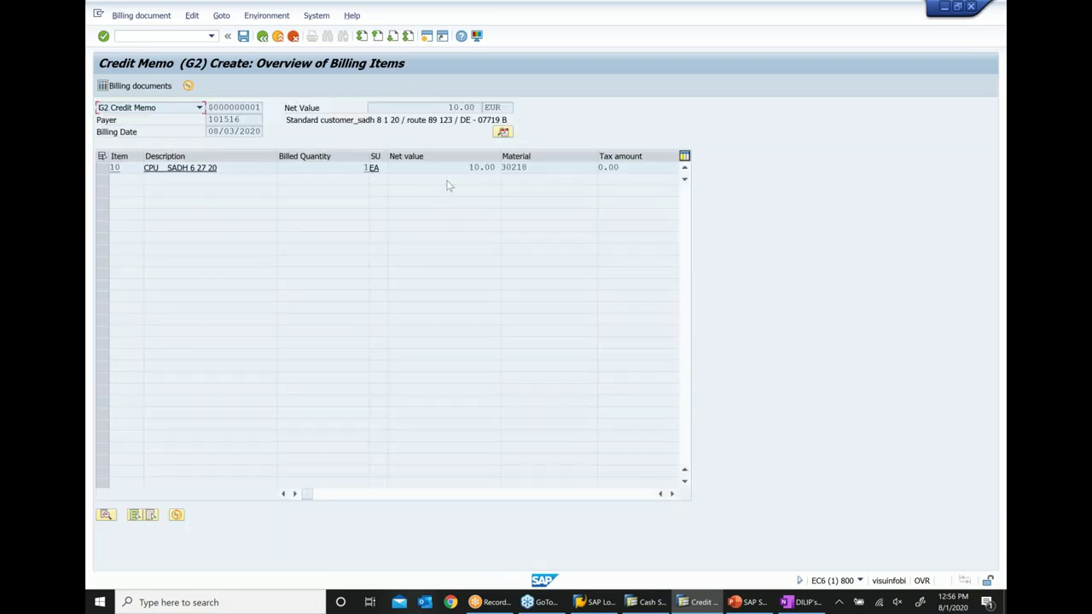
# Check the net value of the credit memo, consult the billing document types slide in PowerPoint, and save the G2 credit memo in SAP.
pyautogui.doubleClick(434, 108)
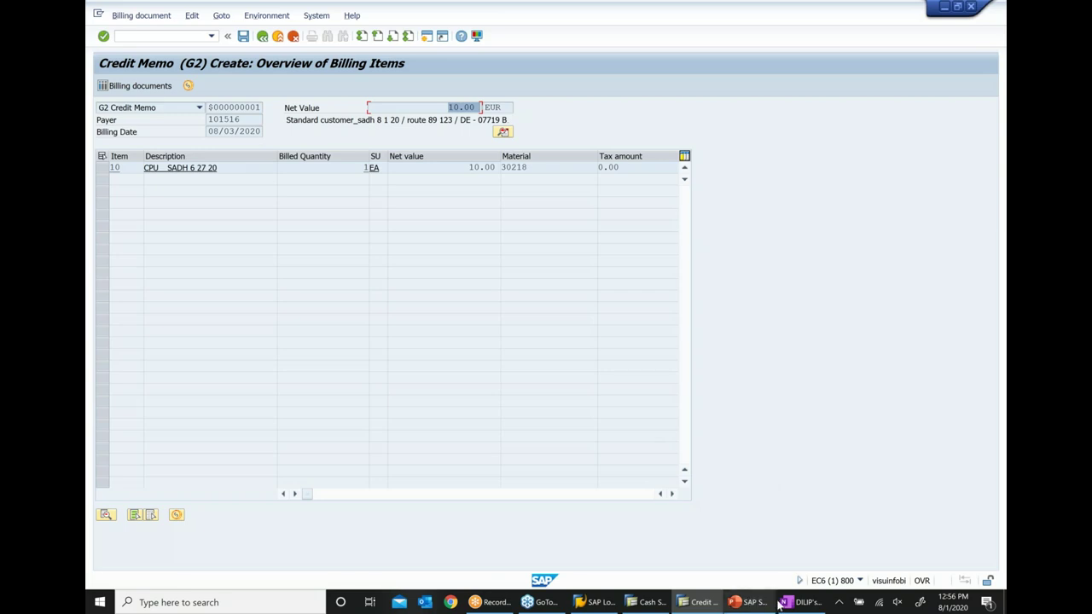
pyautogui.click(742, 603)
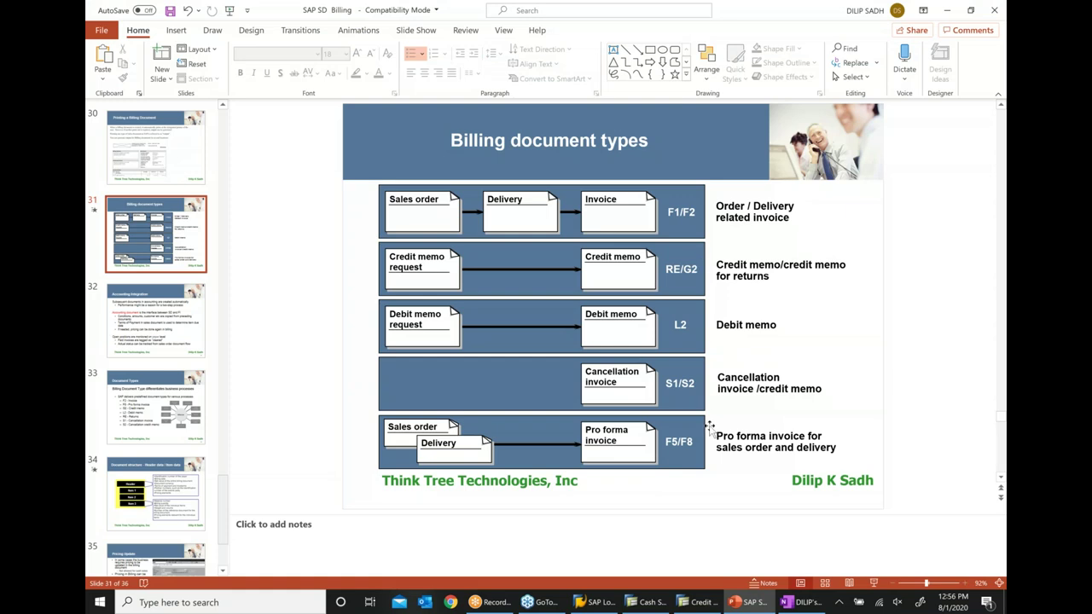
pyautogui.scroll(-1, 709, 426)
pyautogui.click(691, 603)
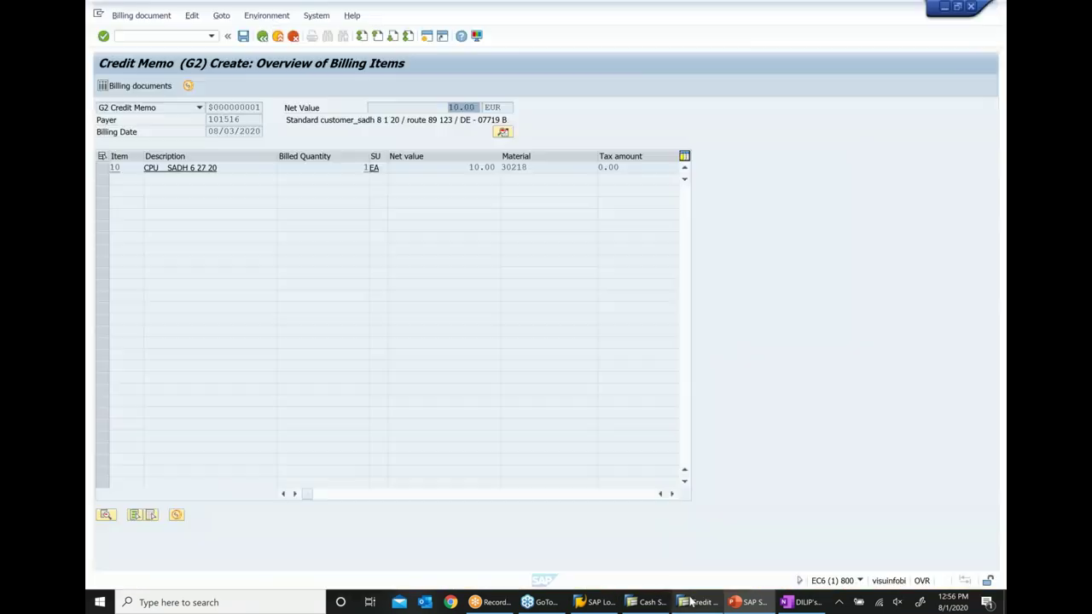
pyautogui.click(243, 37)
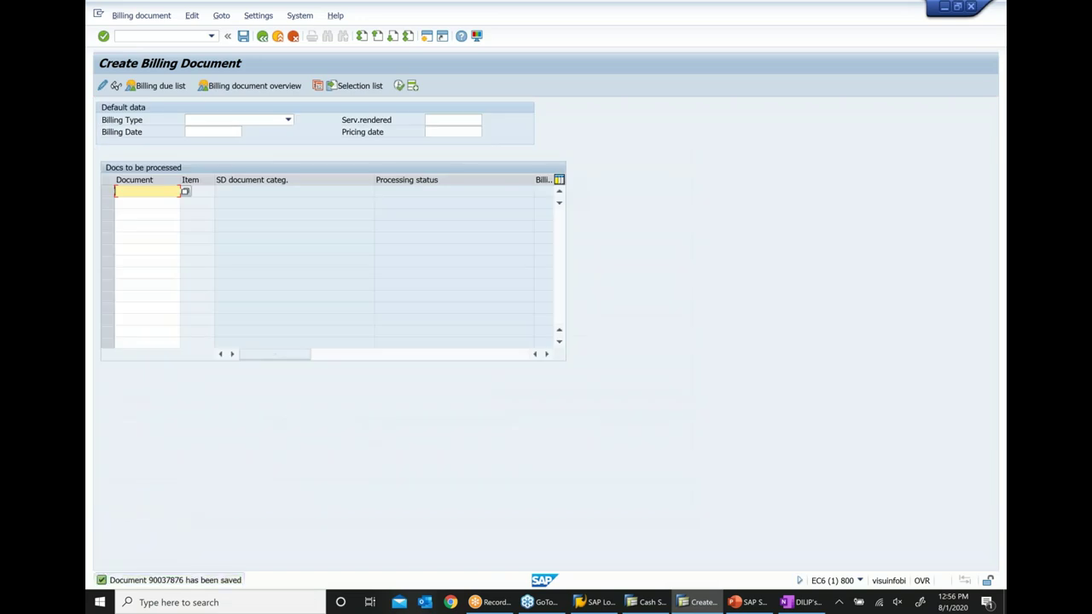
# Leave billing creation, open the document flow of the credit memo request through VA03, and examine each document's date and status.
pyautogui.click(262, 37)
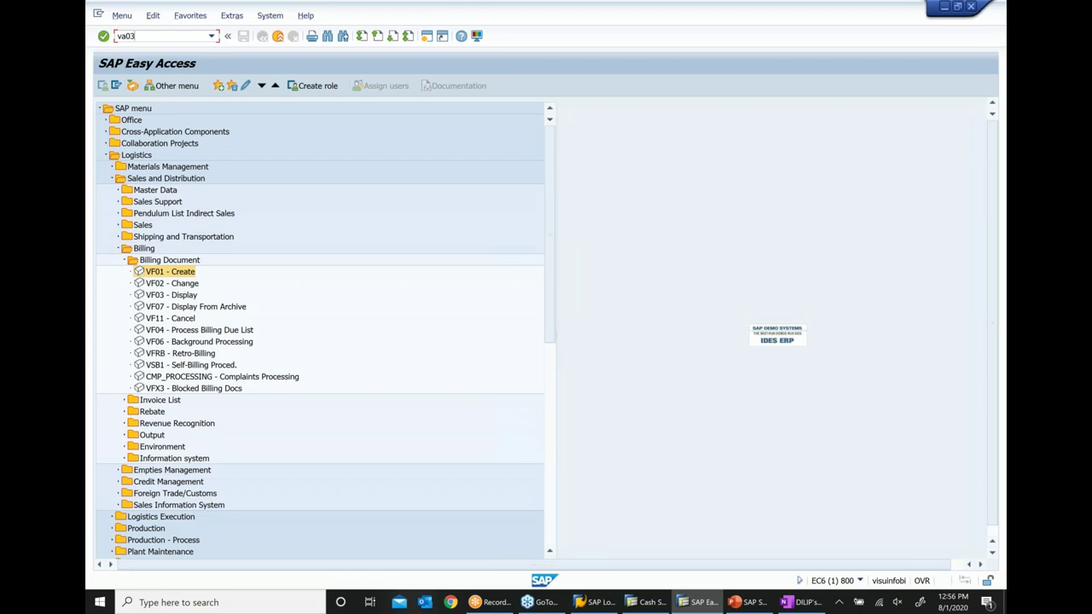
pyautogui.press('Return')
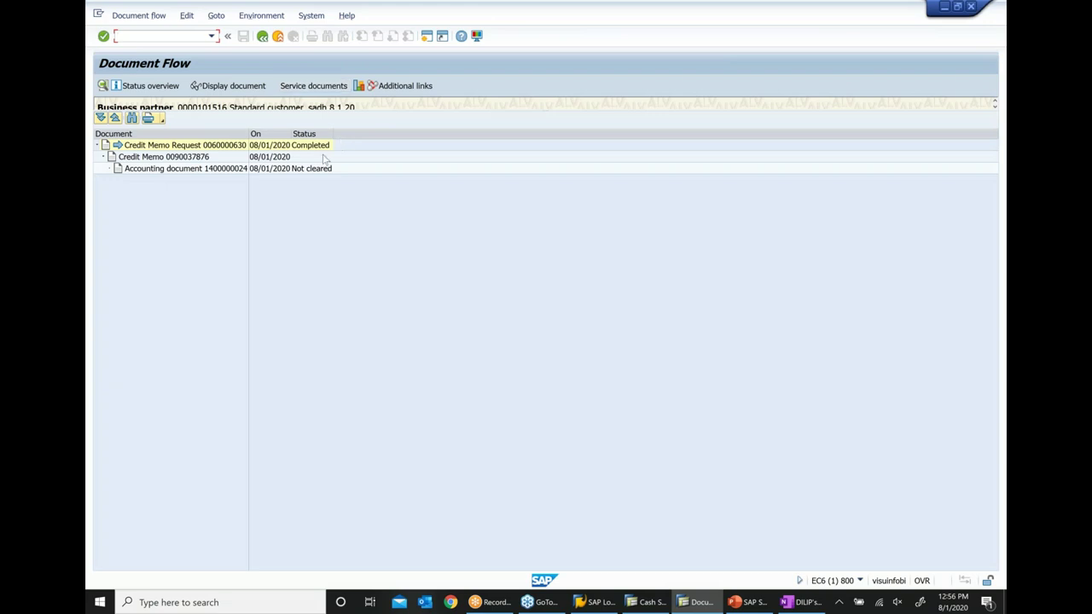
pyautogui.click(218, 147)
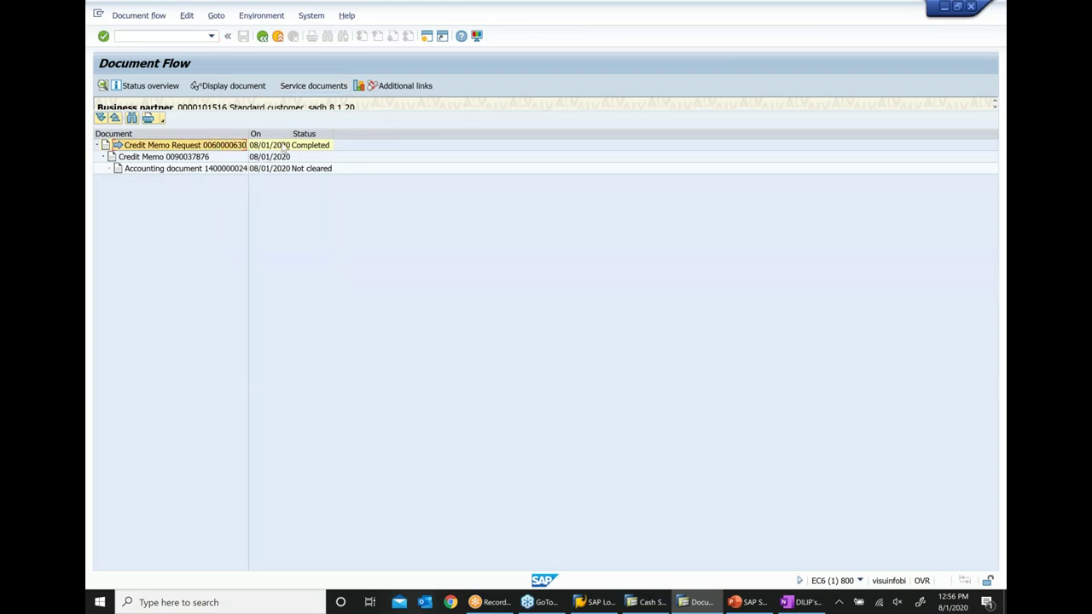
pyautogui.click(285, 148)
pyautogui.click(163, 159)
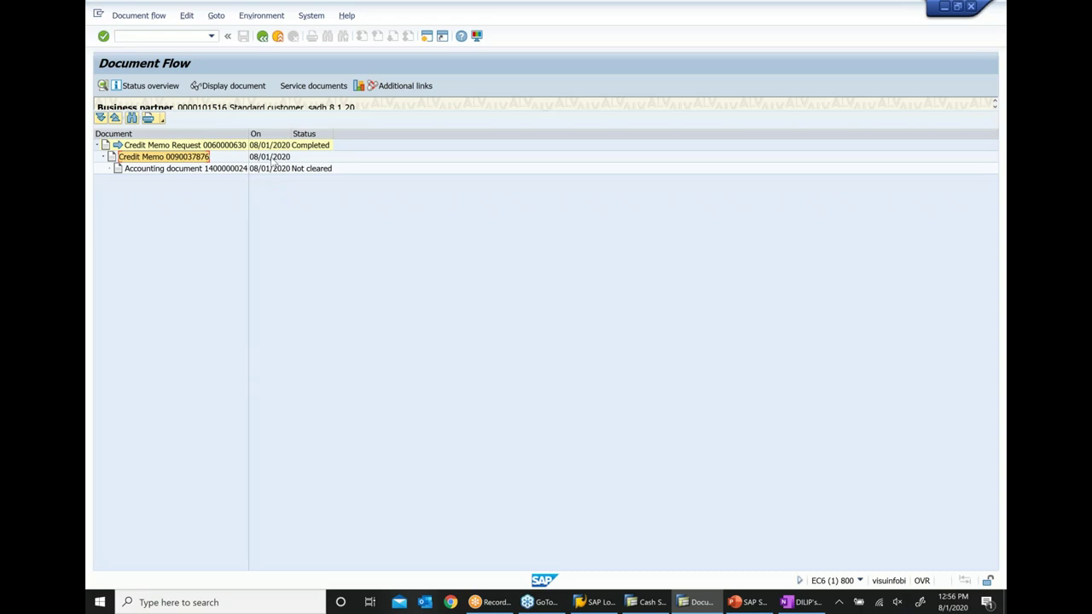
pyautogui.click(273, 159)
pyautogui.click(171, 170)
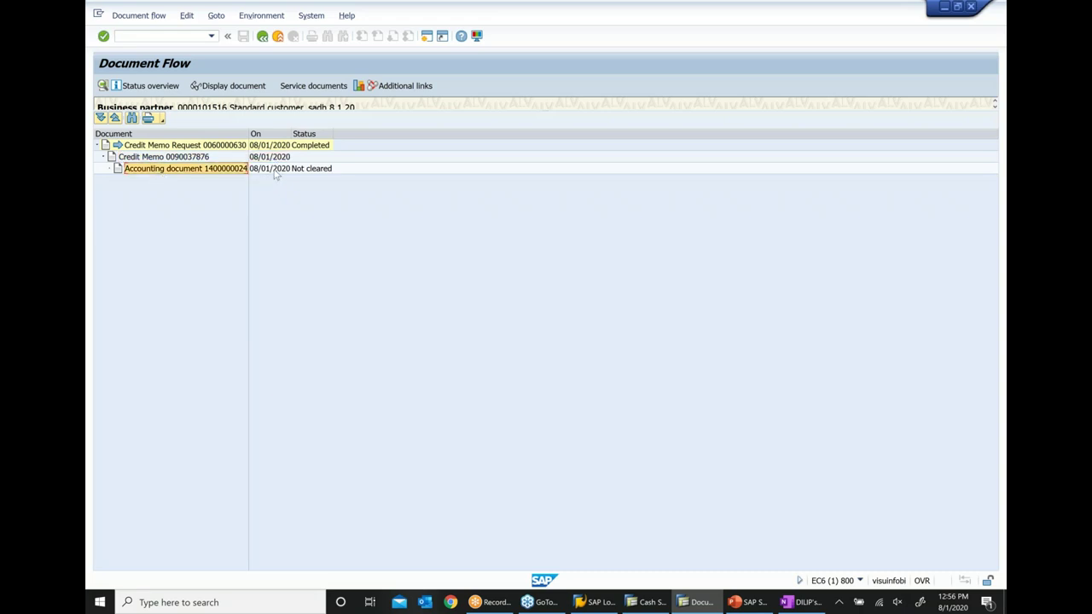
pyautogui.click(270, 170)
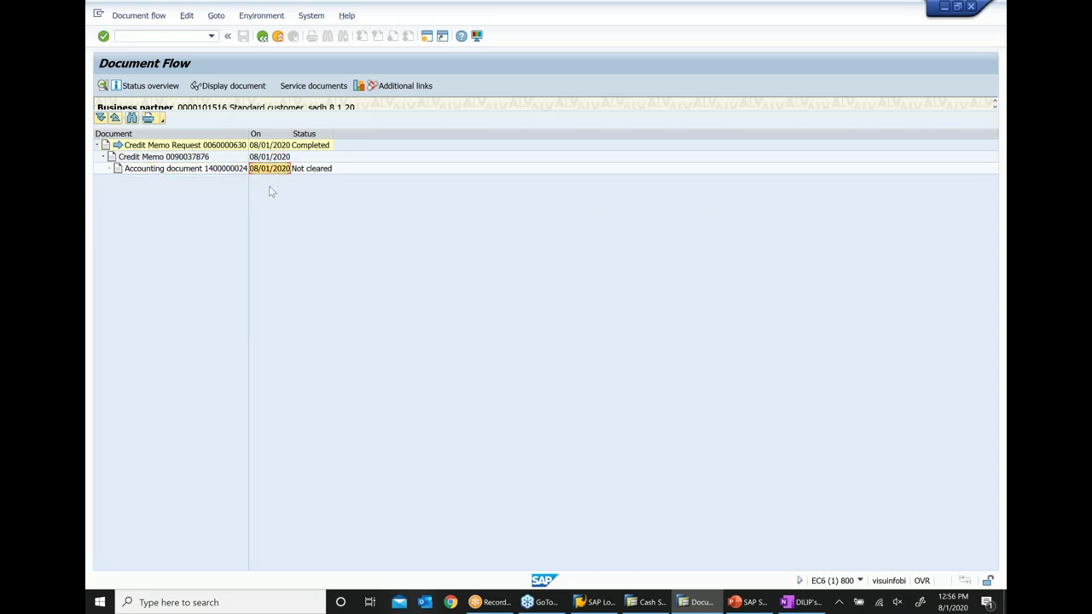
# Display the credit memo from the document flow, open its accounting document, and examine the customer posting line.
pyautogui.click(173, 159)
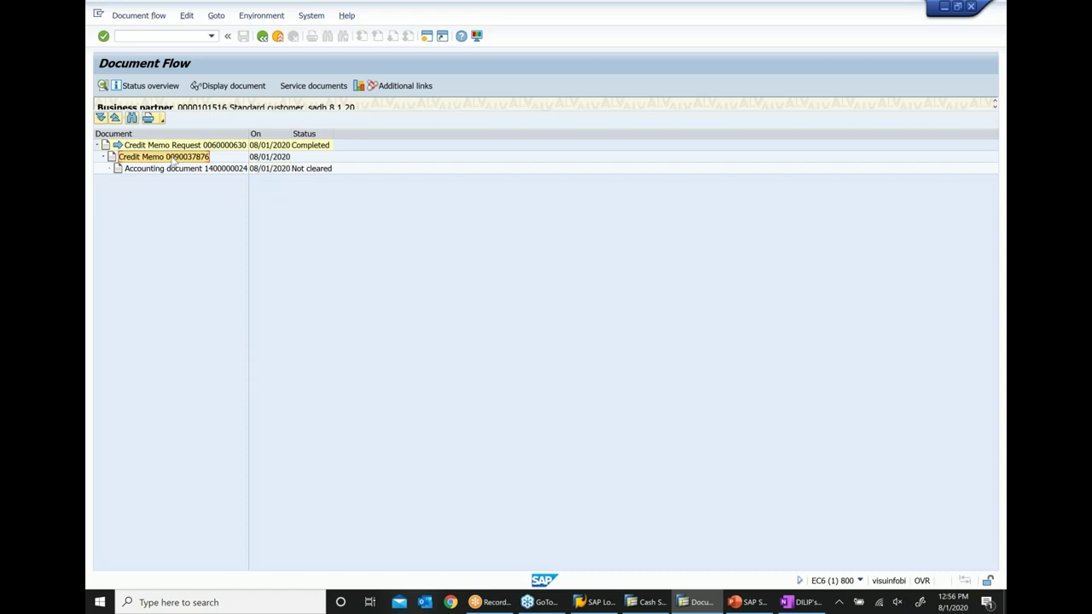
pyautogui.click(215, 86)
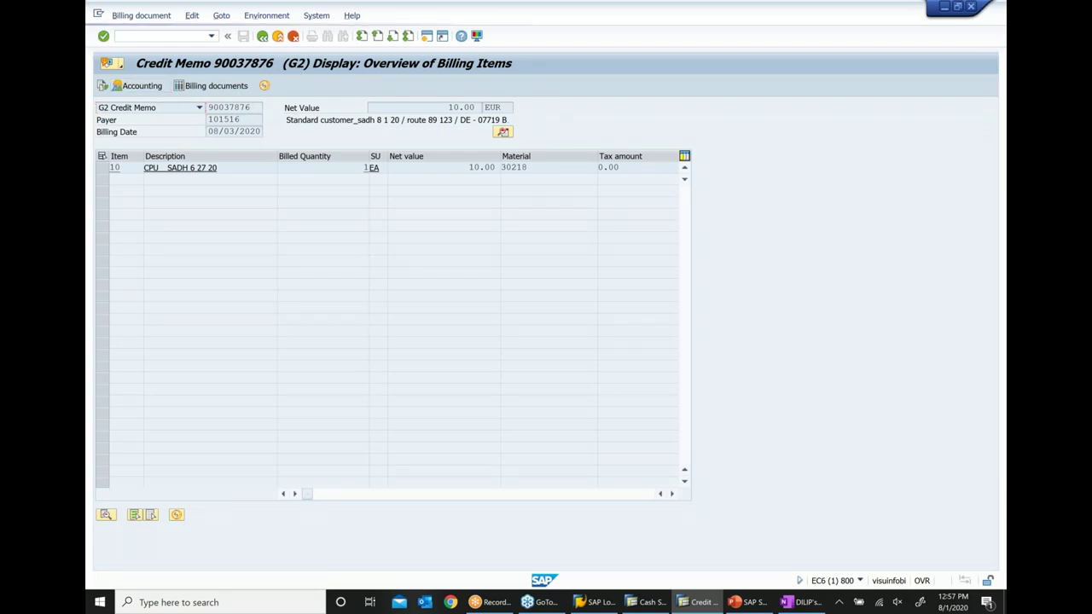
pyautogui.click(140, 86)
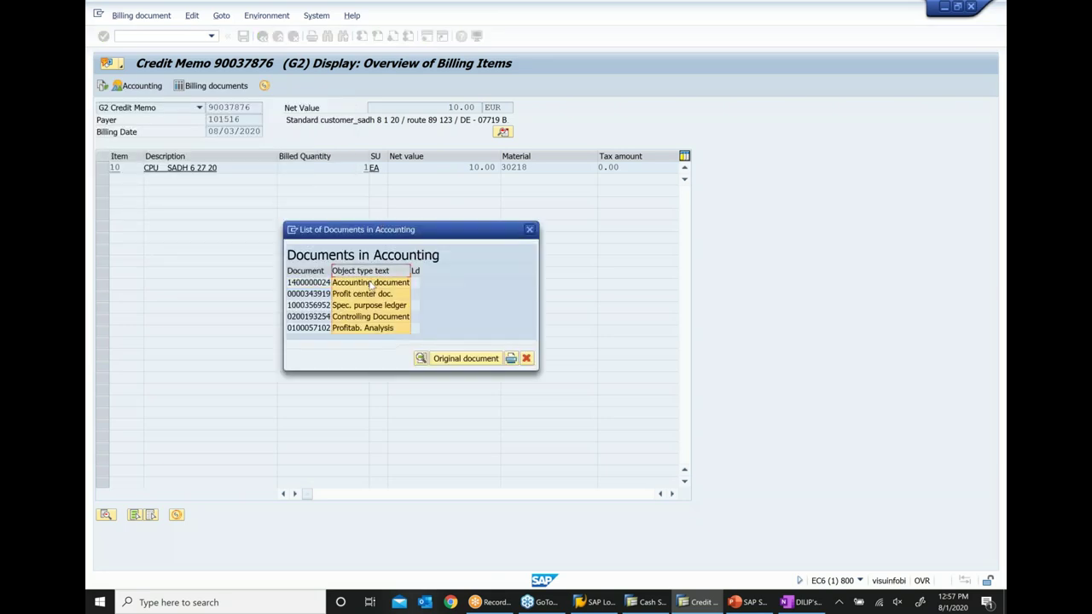
pyautogui.doubleClick(323, 283)
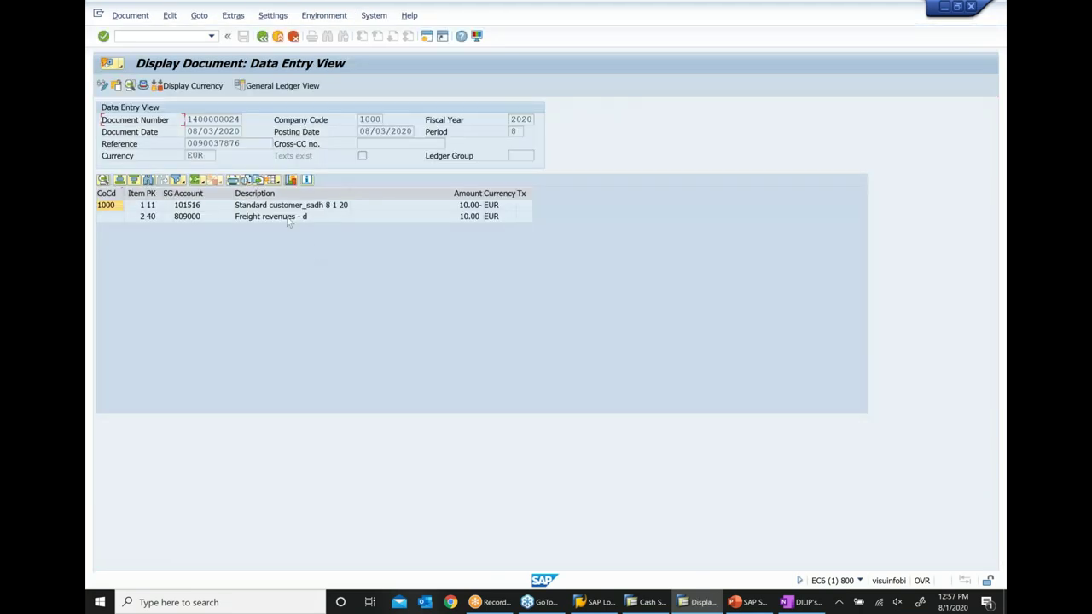
pyautogui.click(290, 209)
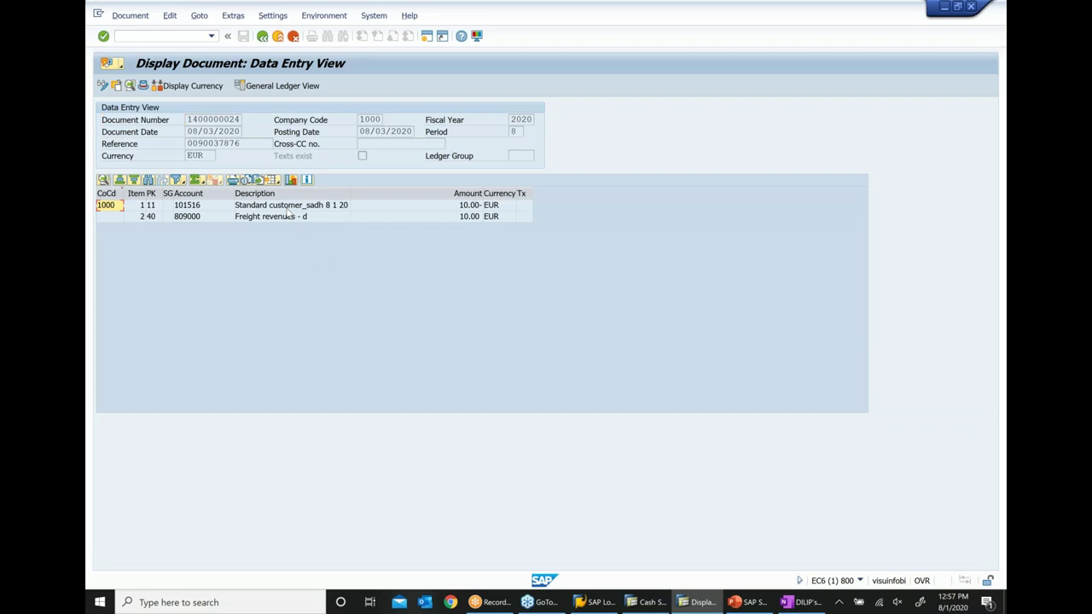
pyautogui.click(461, 208)
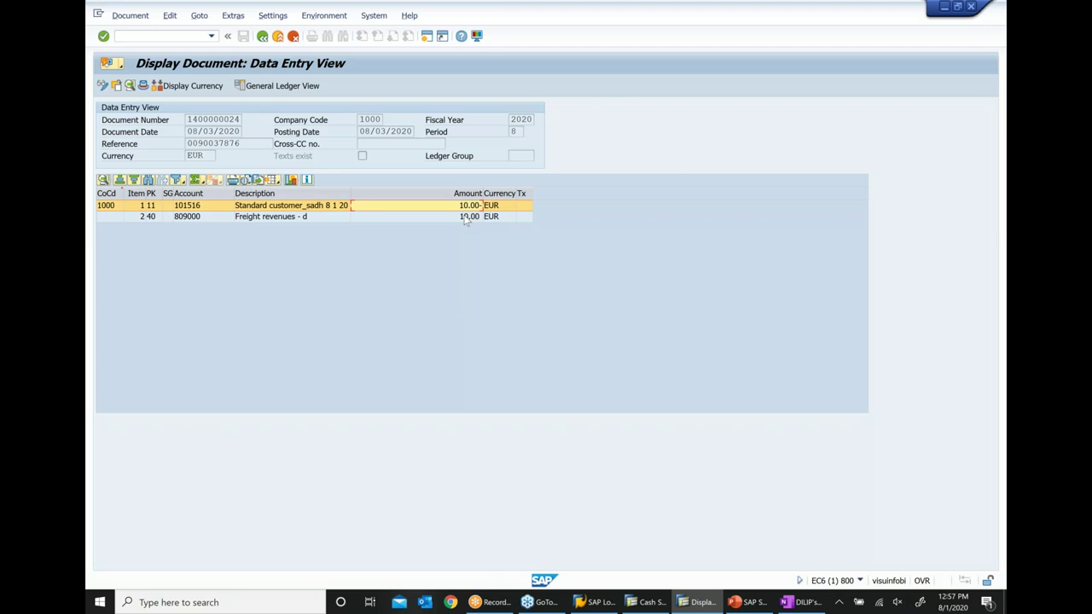
# Switch to OneNote and duplicate the whole "Create Credit memo" bullet block below the original, separated by blank lines.
pyautogui.click(757, 602)
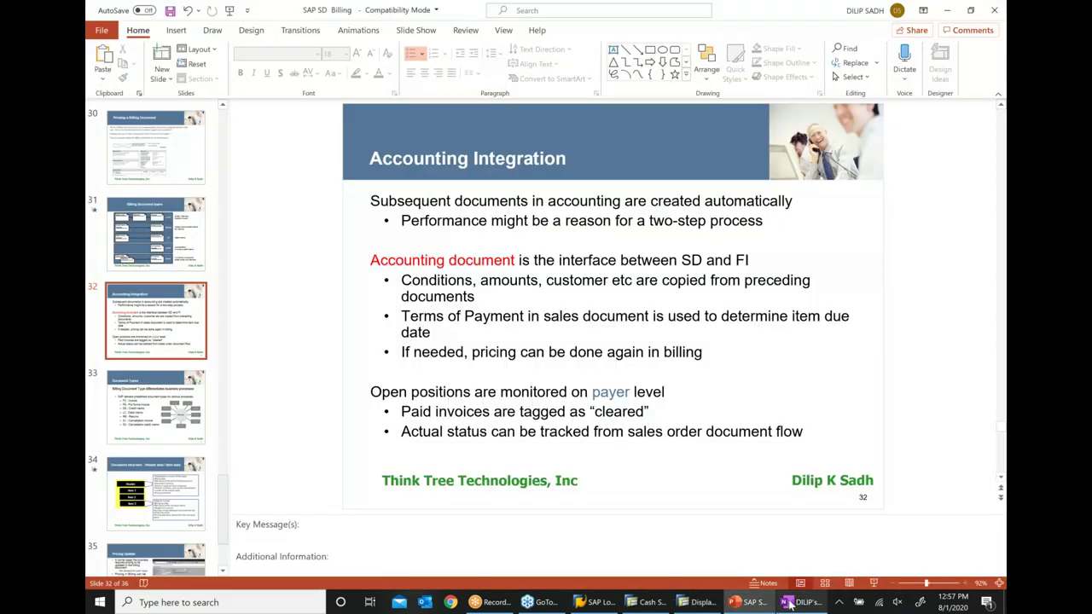
pyautogui.click(802, 603)
pyautogui.scroll(-2, 561, 470)
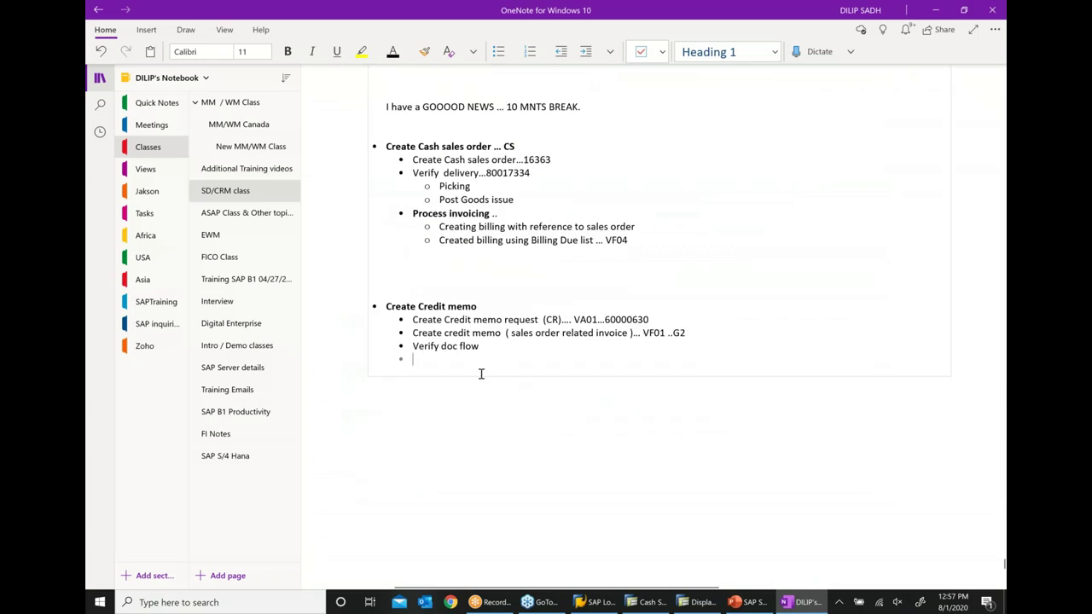
pyautogui.moveTo(500, 349); pyautogui.dragTo(361, 302)
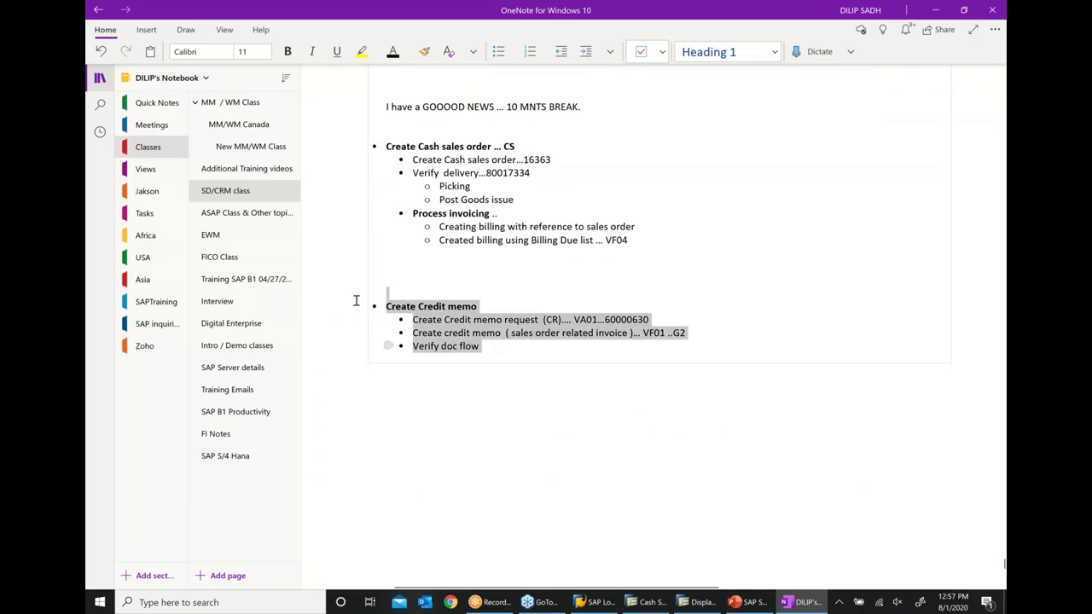
pyautogui.click(553, 367)
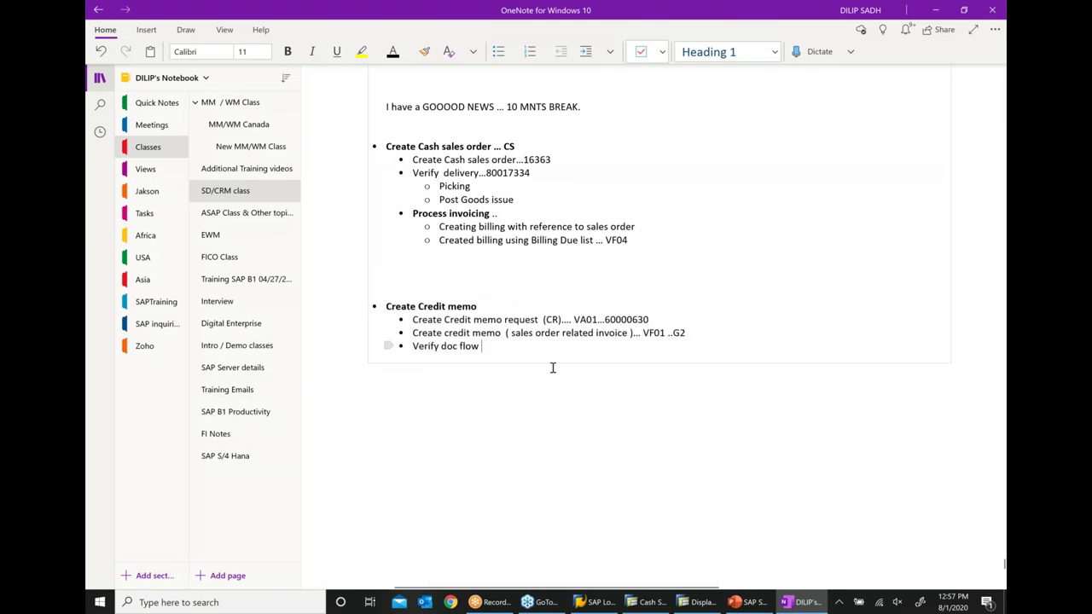
pyautogui.press('Return')
pyautogui.press('Return')
pyautogui.press('Return')
pyautogui.write('Create Credit memo Create Credit memo request  (CR)…. VA01…60000630 Create credit memo  ( sales order related invoice )… VF01 ..G2 Verify doc flow')
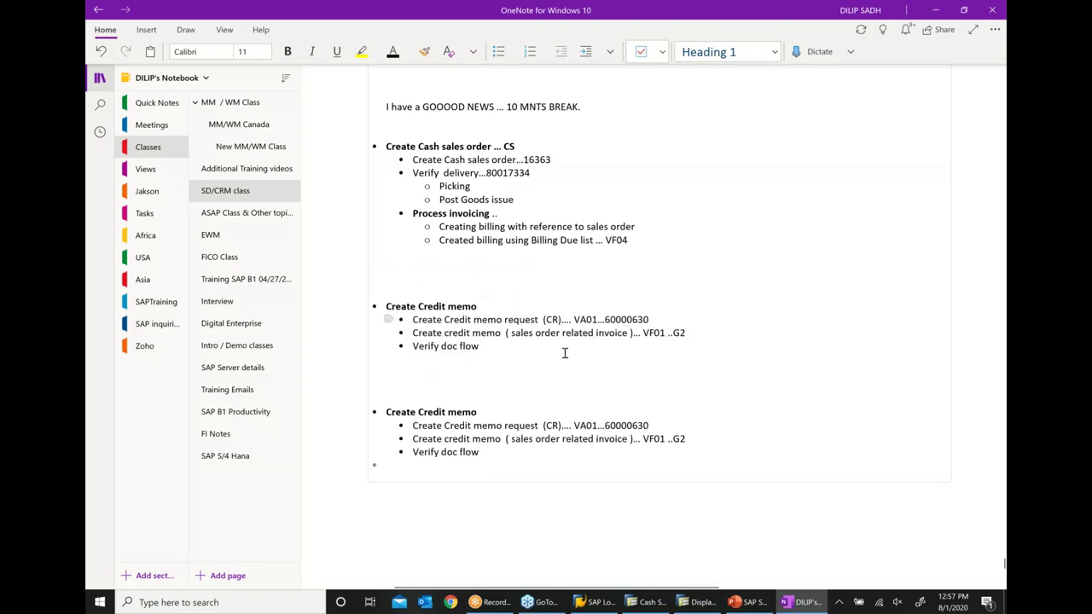
# Change the heading of the duplicated block to "Create Debit memo".
pyautogui.scroll(-3, 487, 394)
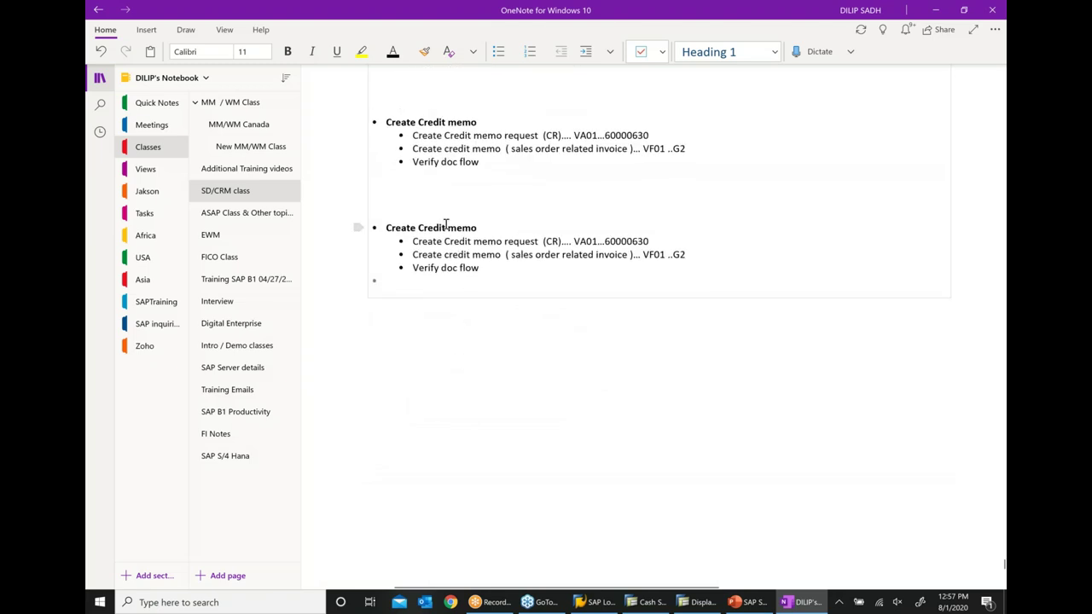
pyautogui.click(444, 228)
pyautogui.press('BackSpace')
pyautogui.press('BackSpace')
pyautogui.press('BackSpace')
pyautogui.press('BackSpace')
pyautogui.press('BackSpace')
pyautogui.press('BackSpace')
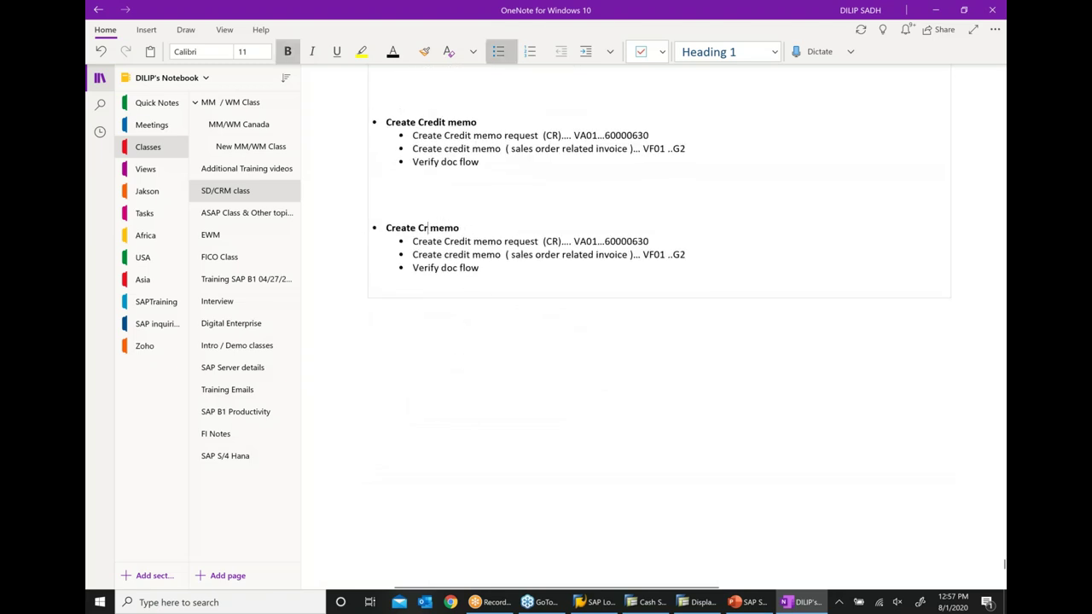
pyautogui.write('Debit')
# Replace "Credit" with "debit" in the memo request bullet under "Create Debit memo".
pyautogui.click(473, 243)
pyautogui.press('BackSpace')
pyautogui.press('BackSpace')
pyautogui.press('BackSpace')
pyautogui.press('BackSpace')
pyautogui.press('BackSpace')
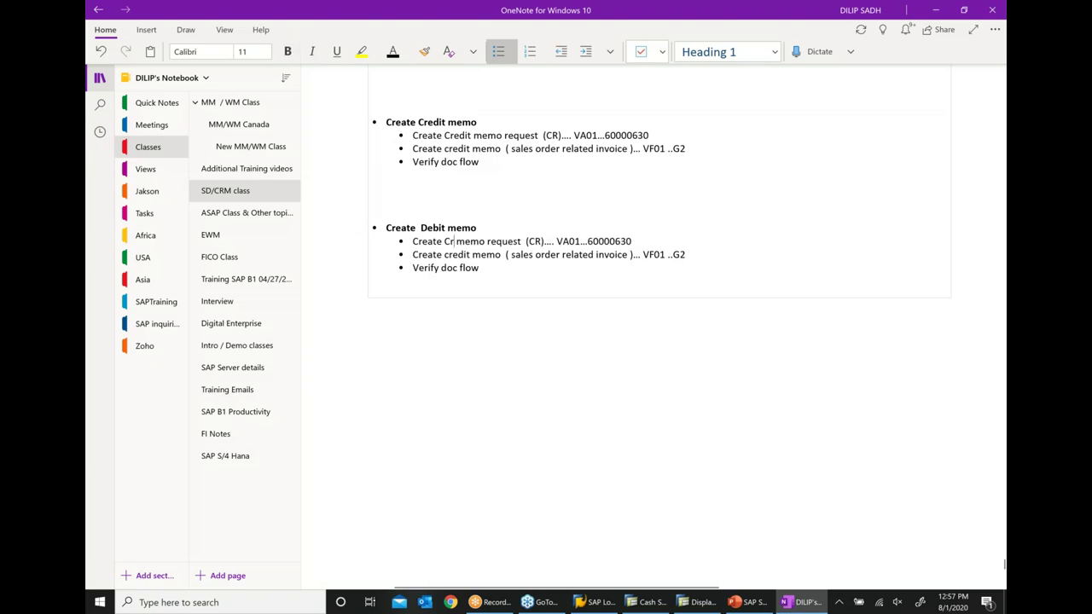
pyautogui.press('BackSpace')
pyautogui.write('deb')
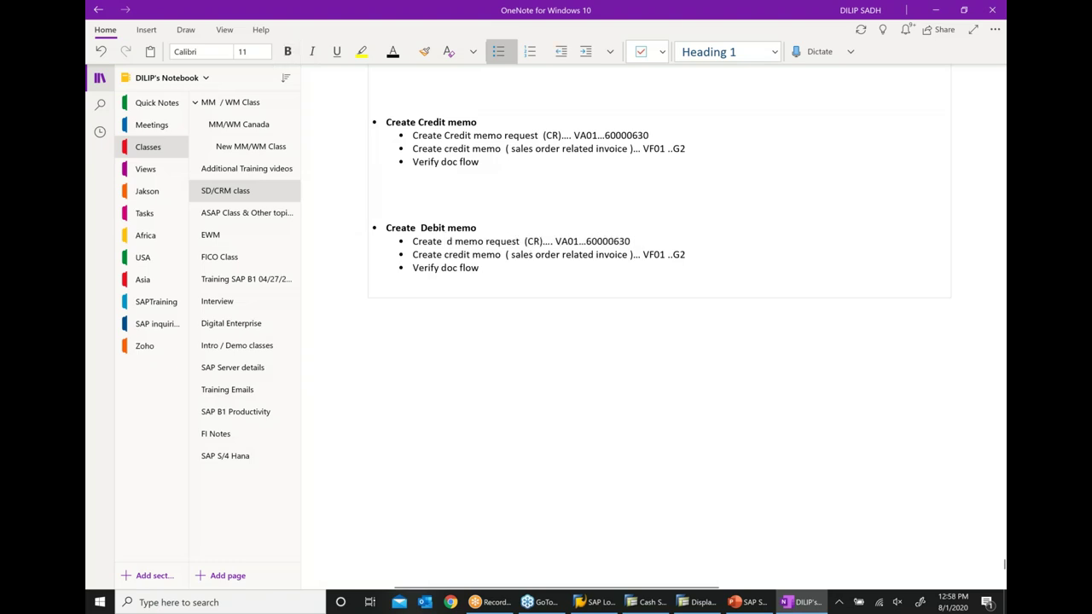
pyautogui.write('it')
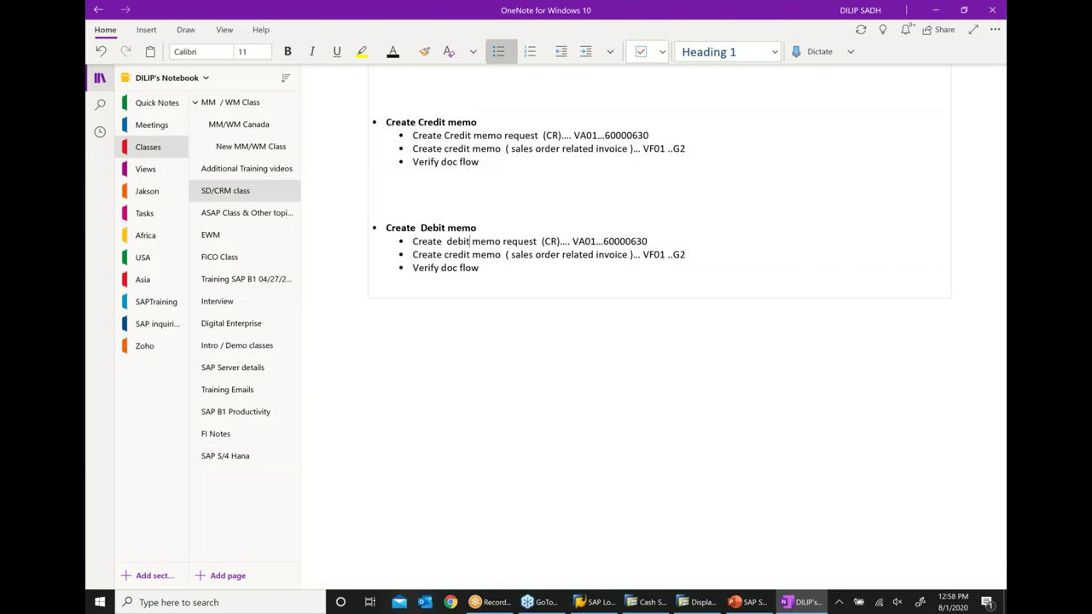
# Replace "credit" with "debit" in the VF01 invoice bullet under "Create Debit memo".
pyautogui.click(473, 254)
pyautogui.press('BackSpace')
pyautogui.press('BackSpace')
pyautogui.press('BackSpace')
pyautogui.press('BackSpace')
pyautogui.press('BackSpace')
pyautogui.press('BackSpace')
pyautogui.write('d')
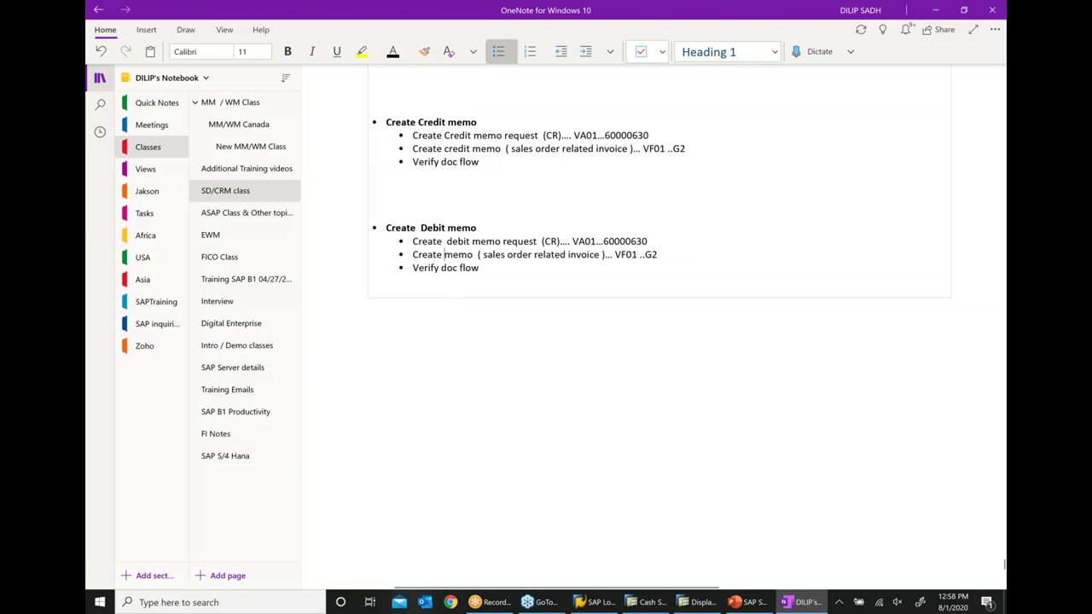
pyautogui.write('ebit')
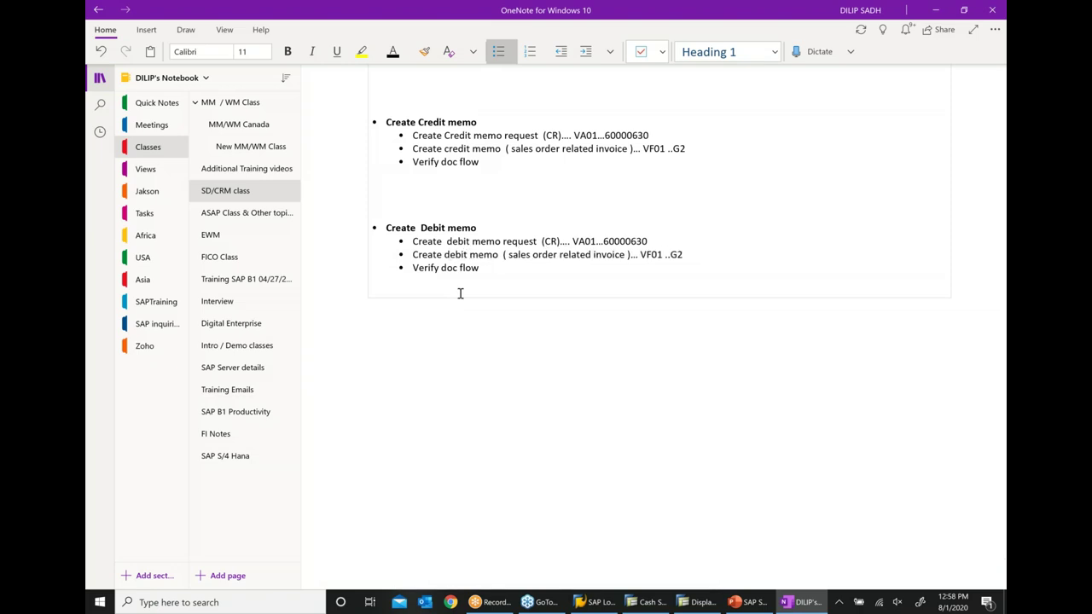
# Remove the copied request number after "VA01…" in the debit memo request bullet.
pyautogui.click(663, 244)
pyautogui.press('BackSpace')
pyautogui.press('BackSpace')
pyautogui.press('BackSpace')
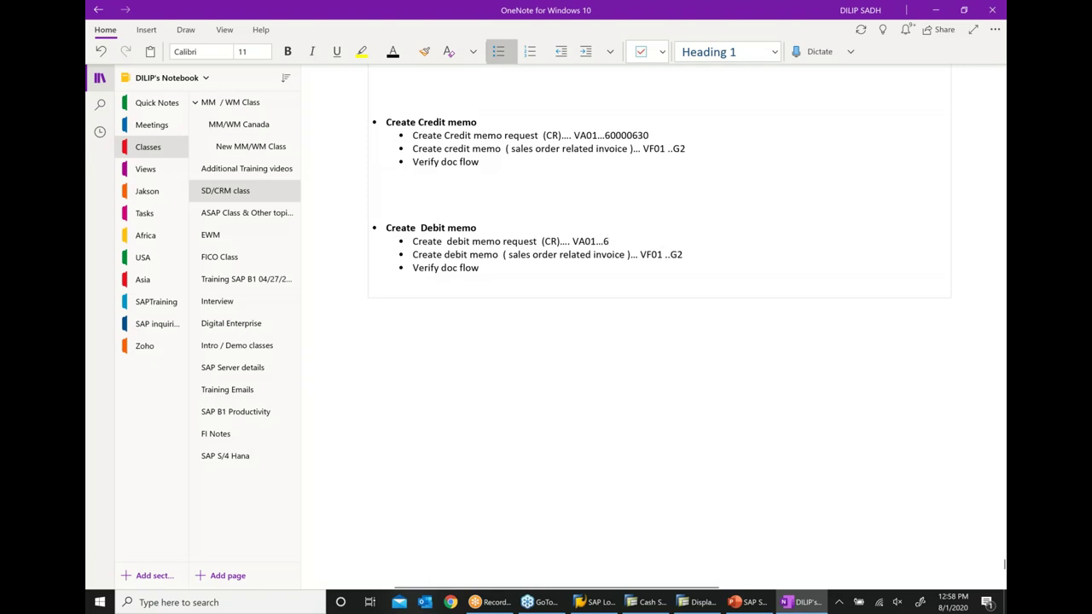
# Change the billing type after VF01 in the debit memo bullet to L2, checking the billing types slide in PowerPoint and returning to OneNote.
pyautogui.click(677, 255)
pyautogui.press('BackSpace')
pyautogui.click(749, 602)
pyautogui.scroll(1, 672, 304)
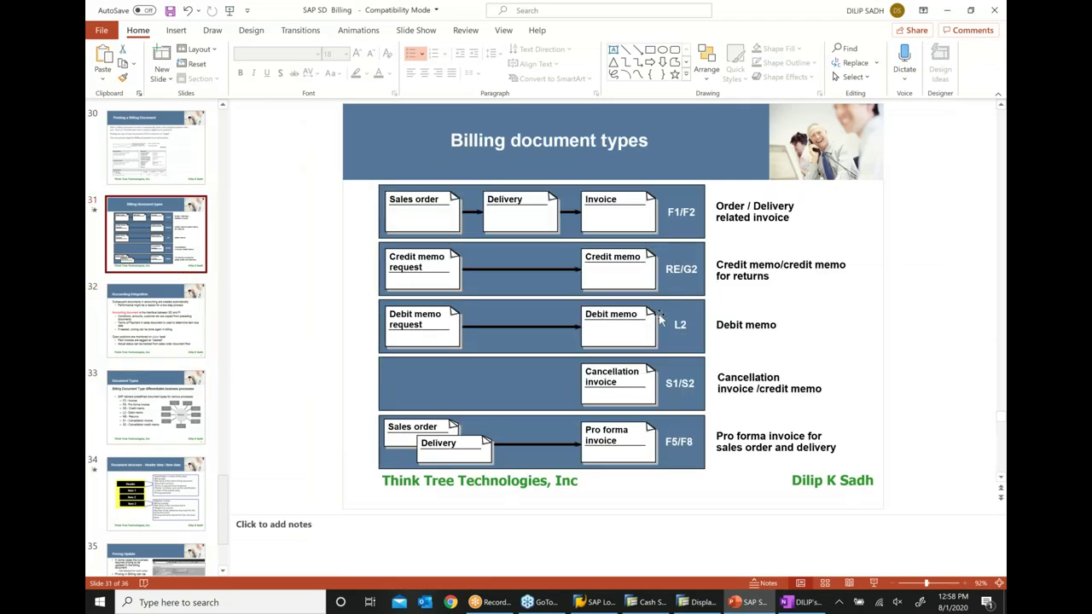
pyautogui.click(712, 605)
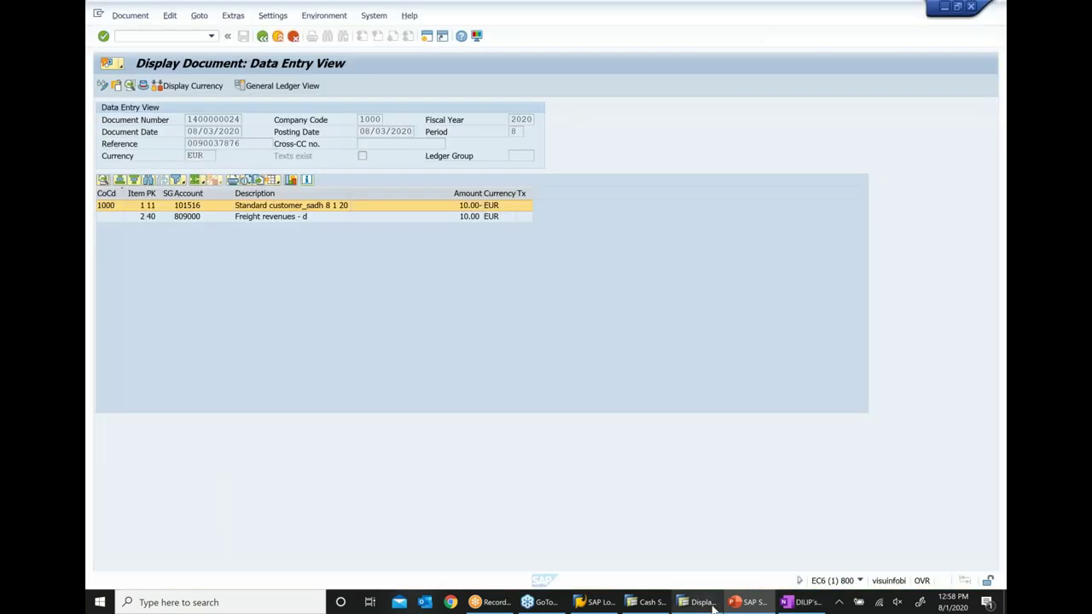
pyautogui.click(806, 603)
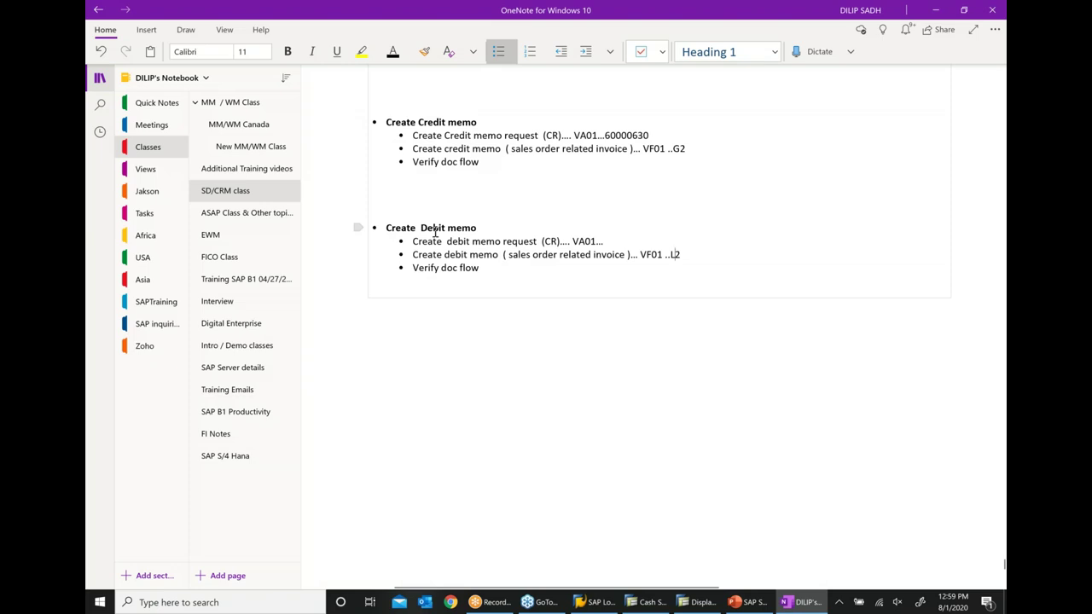
# Change the order type in the debit memo request bullet to "(DR)".
pyautogui.click(551, 242)
pyautogui.press('BackSpace')
pyautogui.write('d')
pyautogui.press('BackSpace')
pyautogui.write('D')
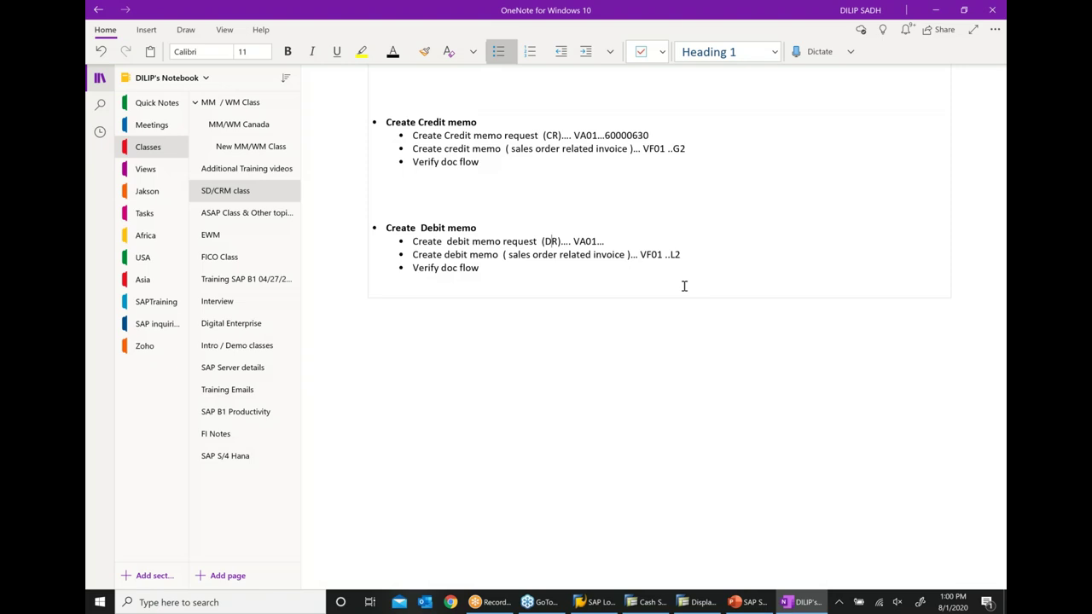
pyautogui.hscroll(3, 684, 286)
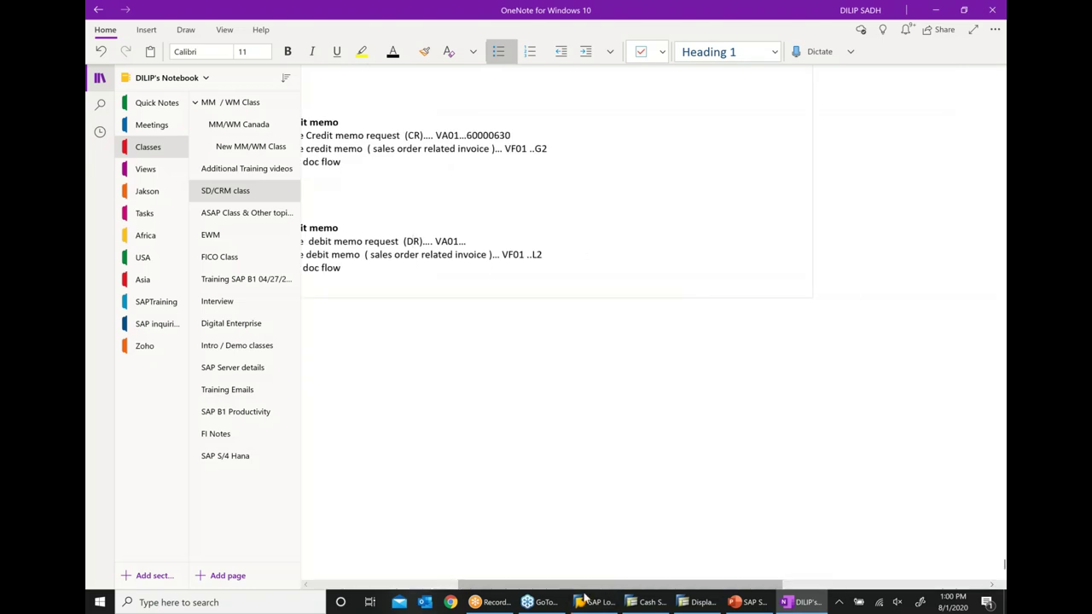
pyautogui.moveTo(608, 586); pyautogui.dragTo(459, 582)
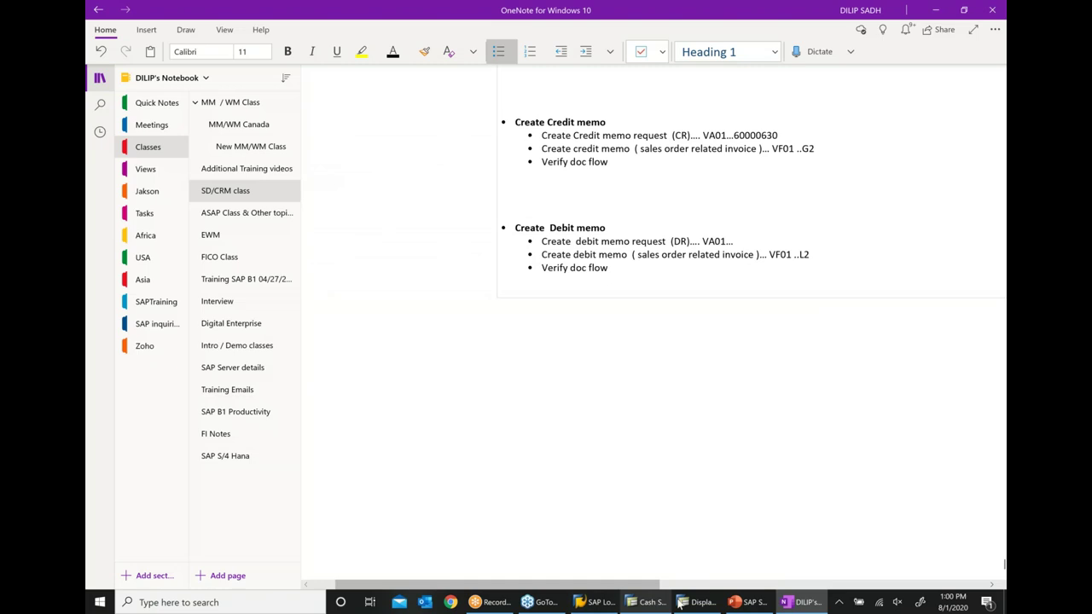
# Switch to SAP, leave the accounting document display and start transaction VA01 to create a sales document.
pyautogui.click(698, 602)
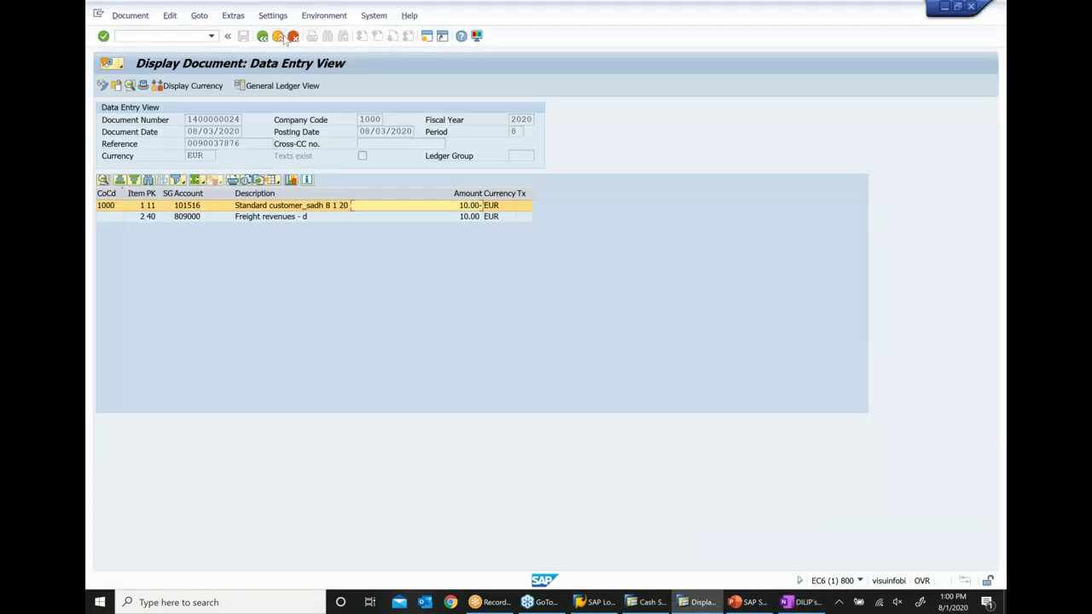
pyautogui.click(282, 38)
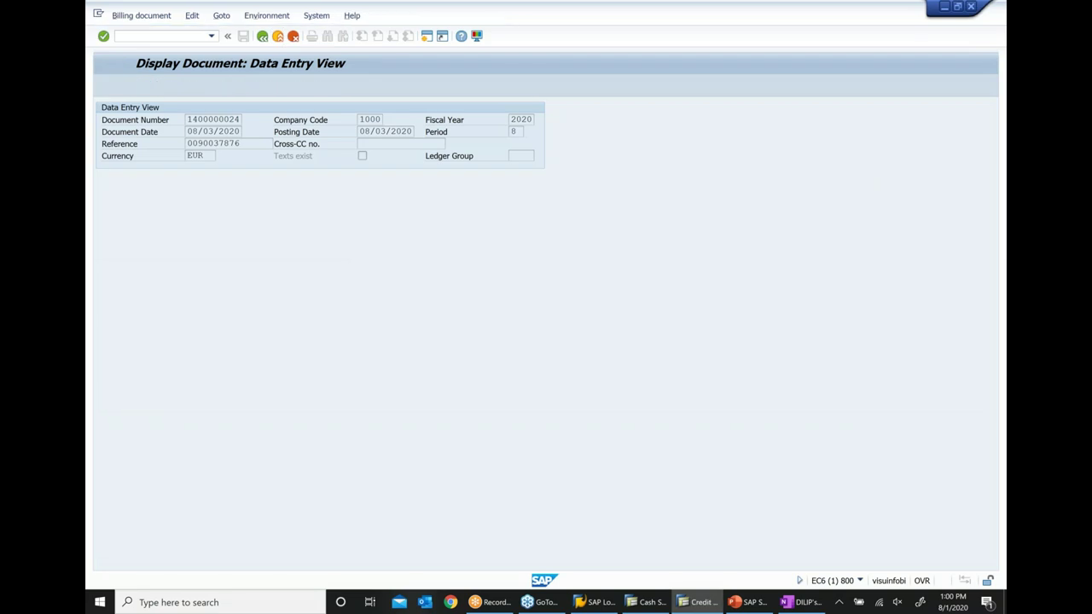
pyautogui.click(341, 108)
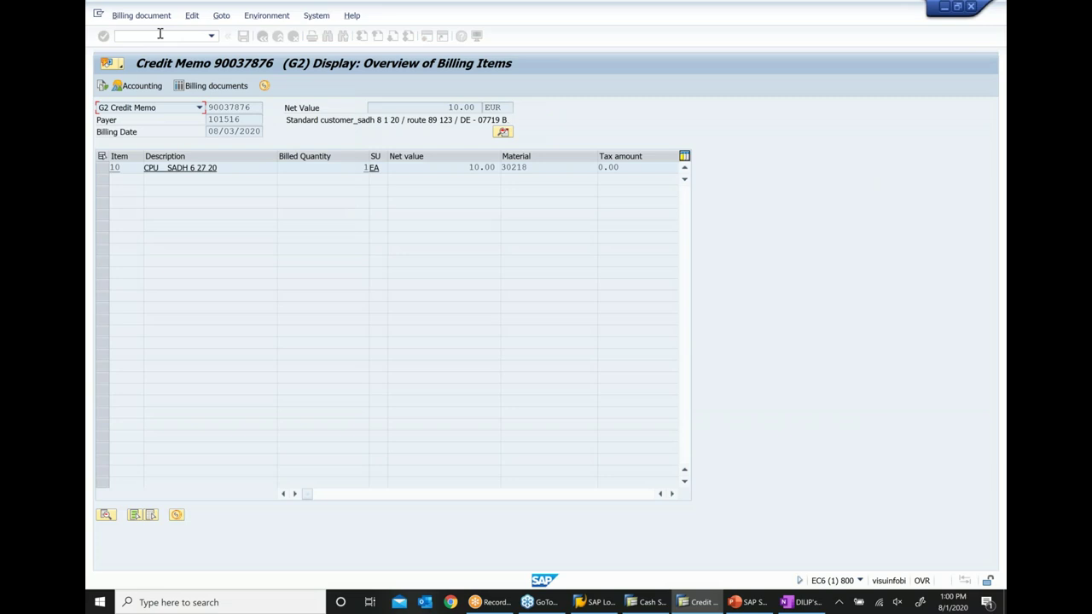
pyautogui.write('N')
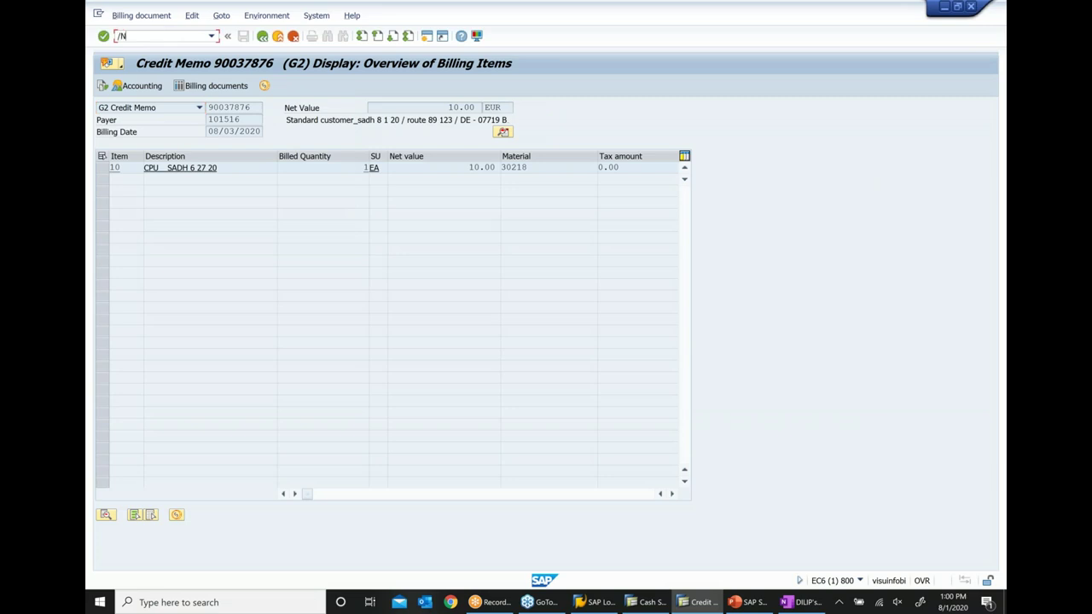
pyautogui.write('VA01')
pyautogui.press('Return')
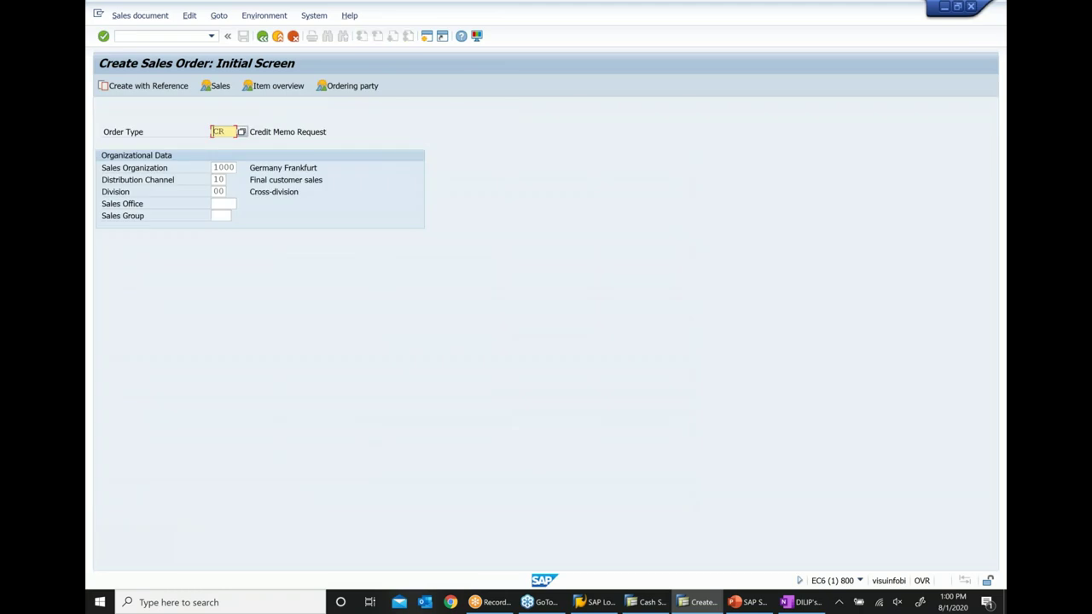
# Create a sales document with order type DR, enter the sold-to customer's number and accept the proposed billing date.
pyautogui.press('Delete')
pyautogui.press('Delete')
pyautogui.write('dr')
pyautogui.press('Return')
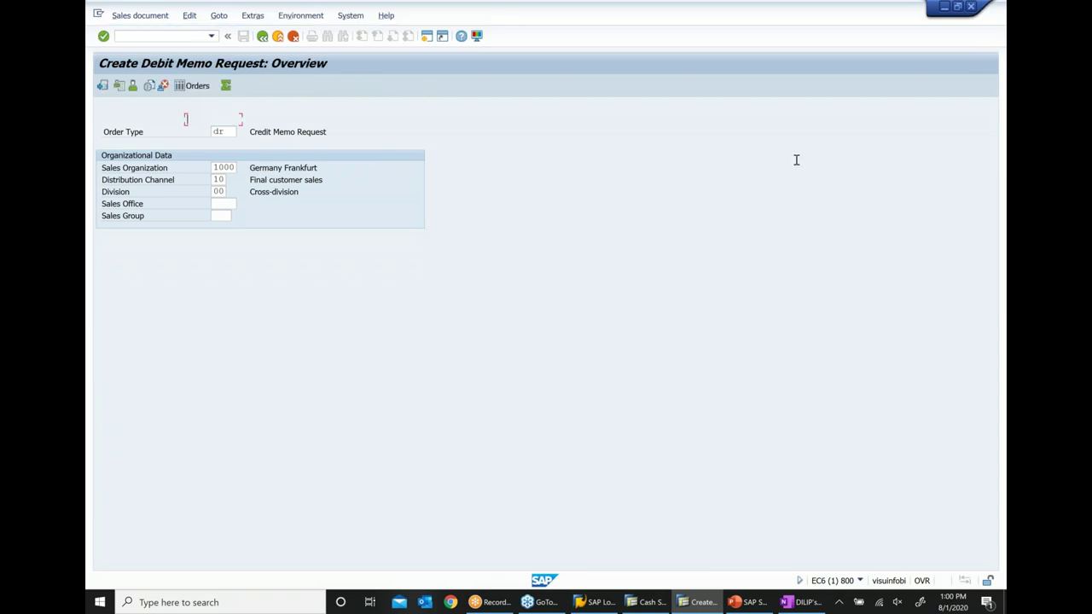
pyautogui.write('101516')
pyautogui.press('Return')
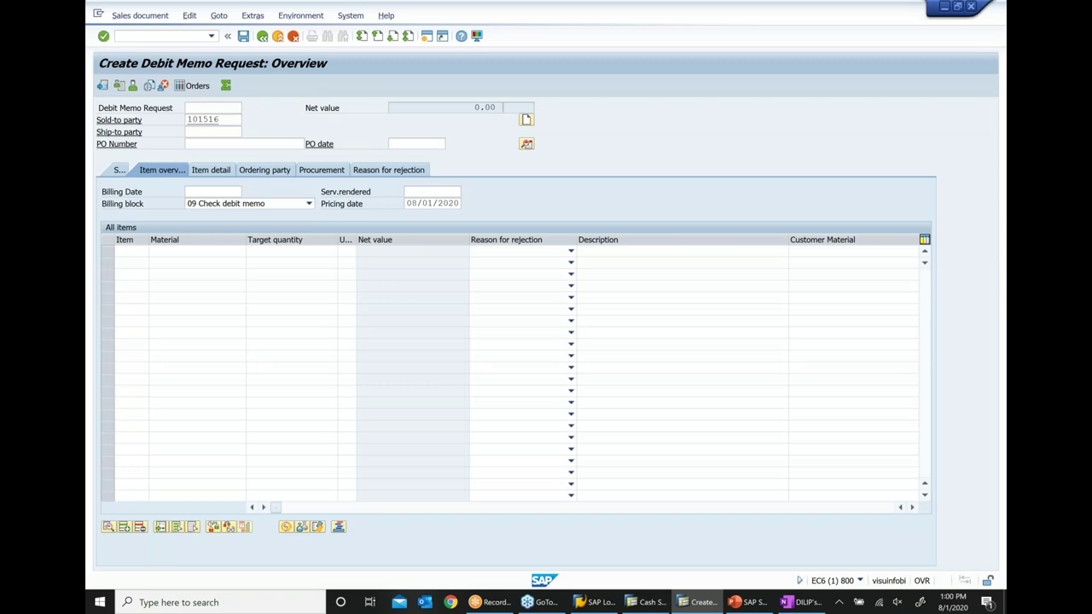
pyautogui.press('Return')
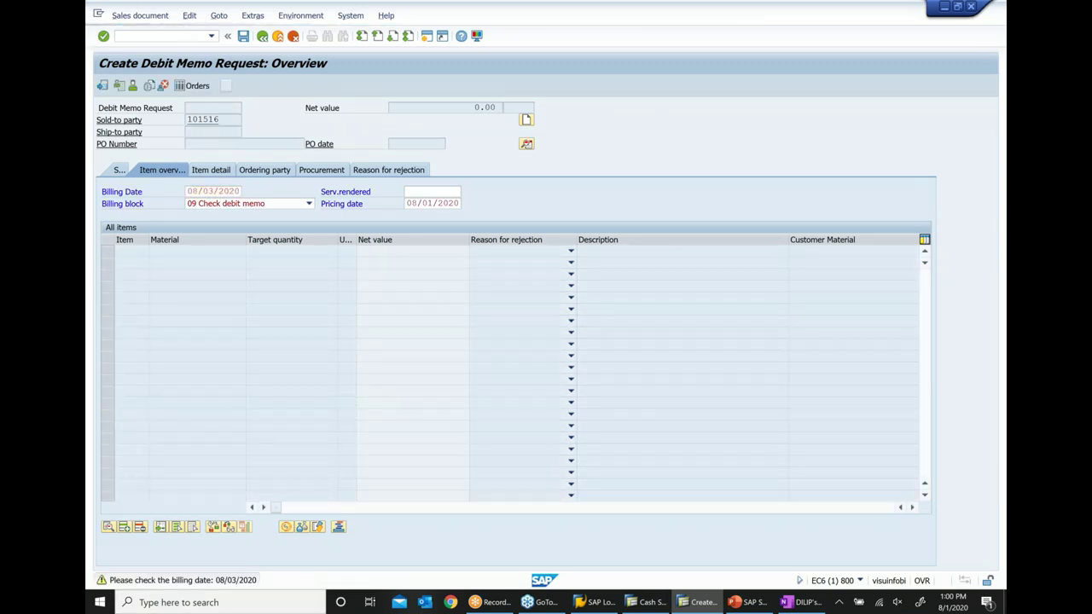
pyautogui.press('Return')
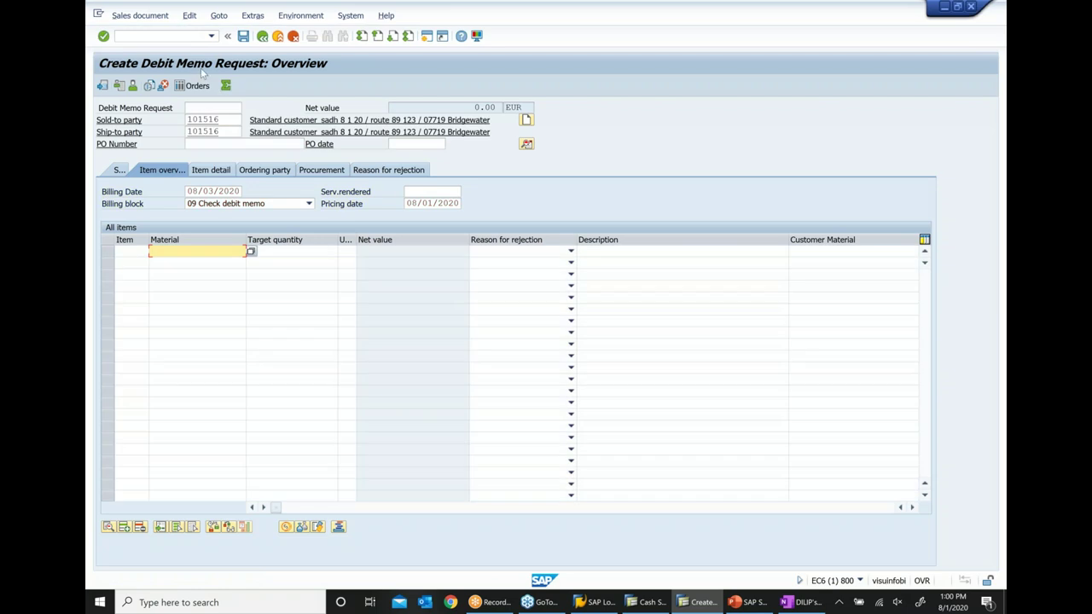
# Clear the billing block in the sales data of the debit memo request.
pyautogui.click(119, 171)
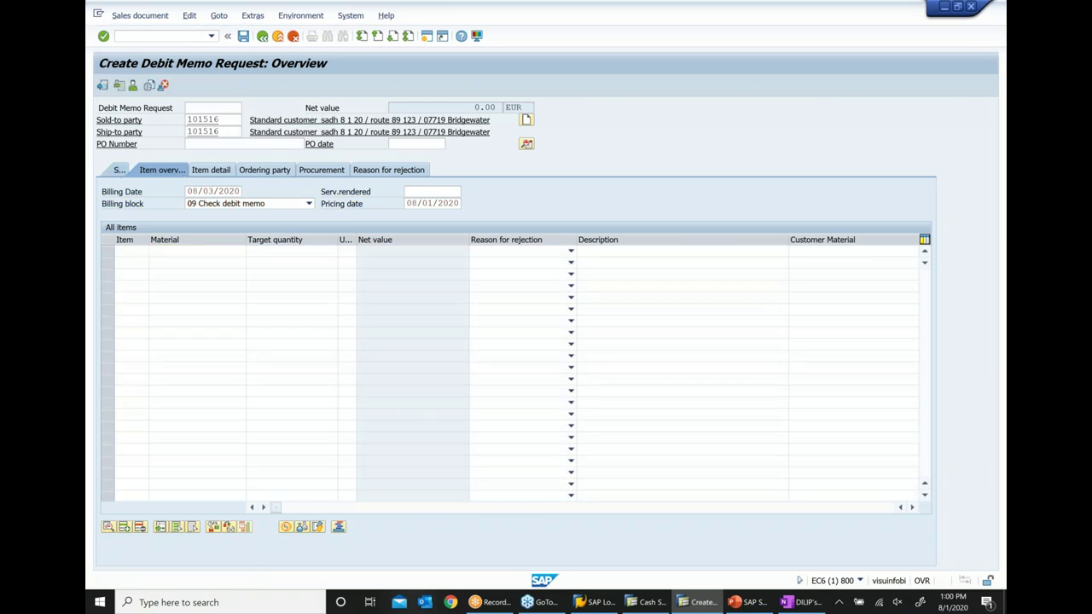
pyautogui.click(287, 196)
pyautogui.click(237, 379)
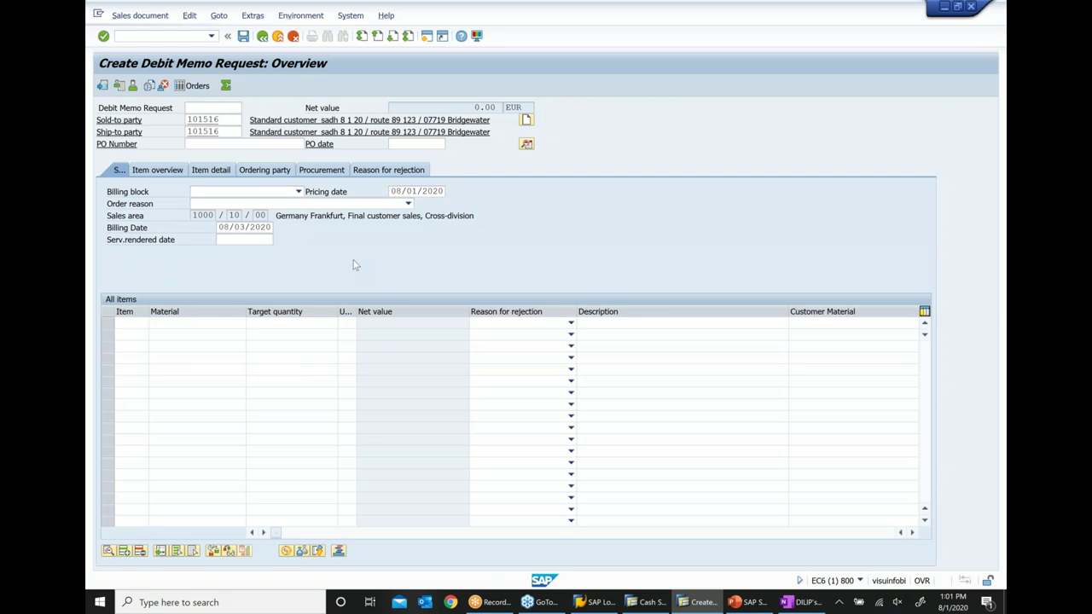
pyautogui.press('Return')
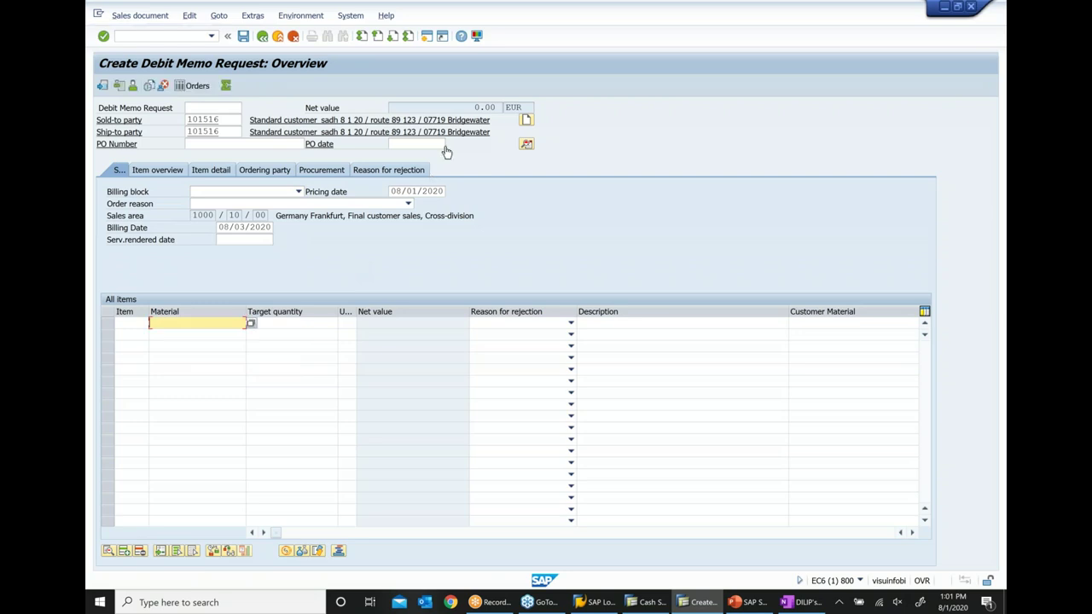
# Add an item for material 30218 with a target quantity of 1 to the debit memo request.
pyautogui.write('3')
pyautogui.press('Down')
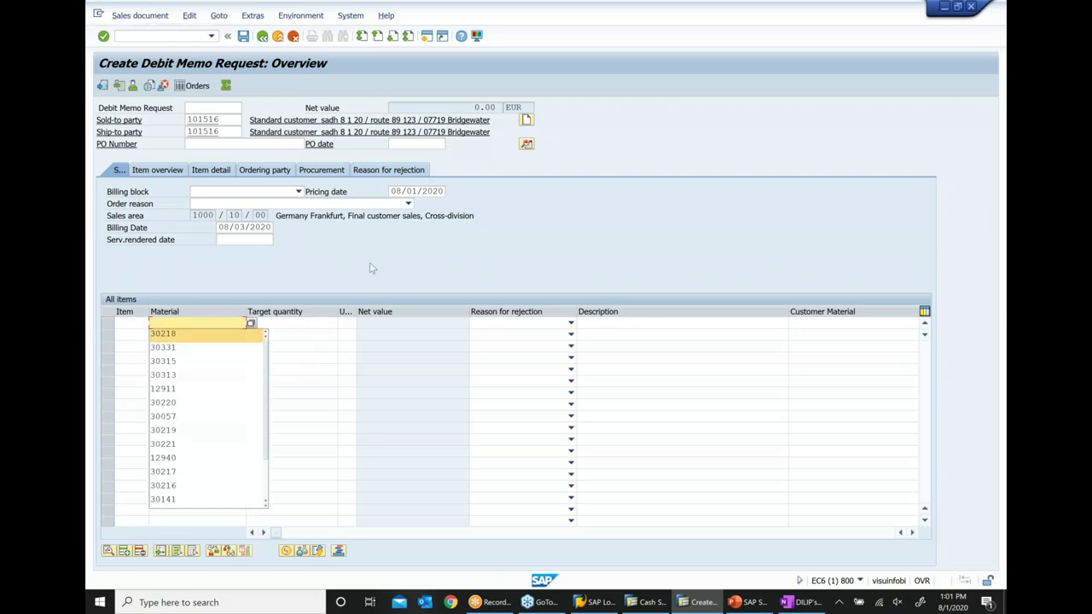
pyautogui.press('Tab')
pyautogui.write('10')
pyautogui.press('Return')
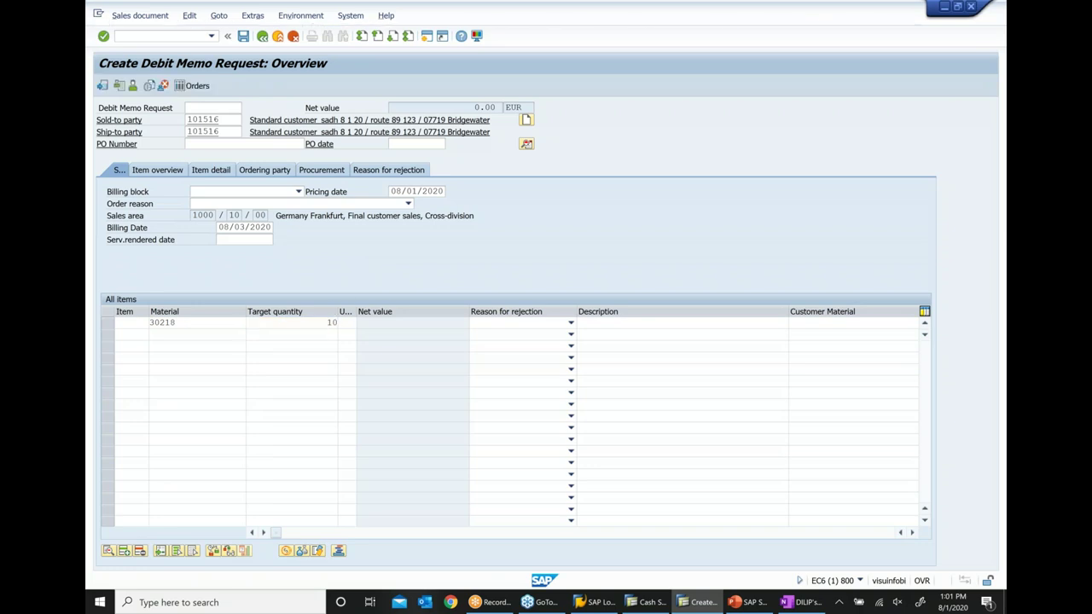
pyautogui.write('1')
pyautogui.press('Return')
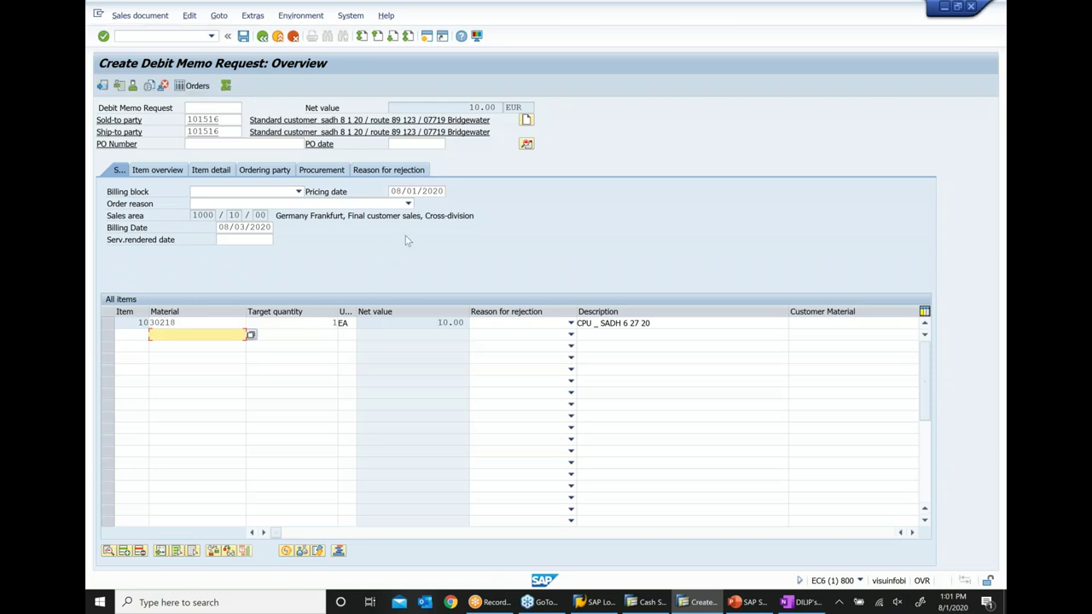
# Set the order reason to "100 Price discrepancy: price was too high".
pyautogui.click(409, 204)
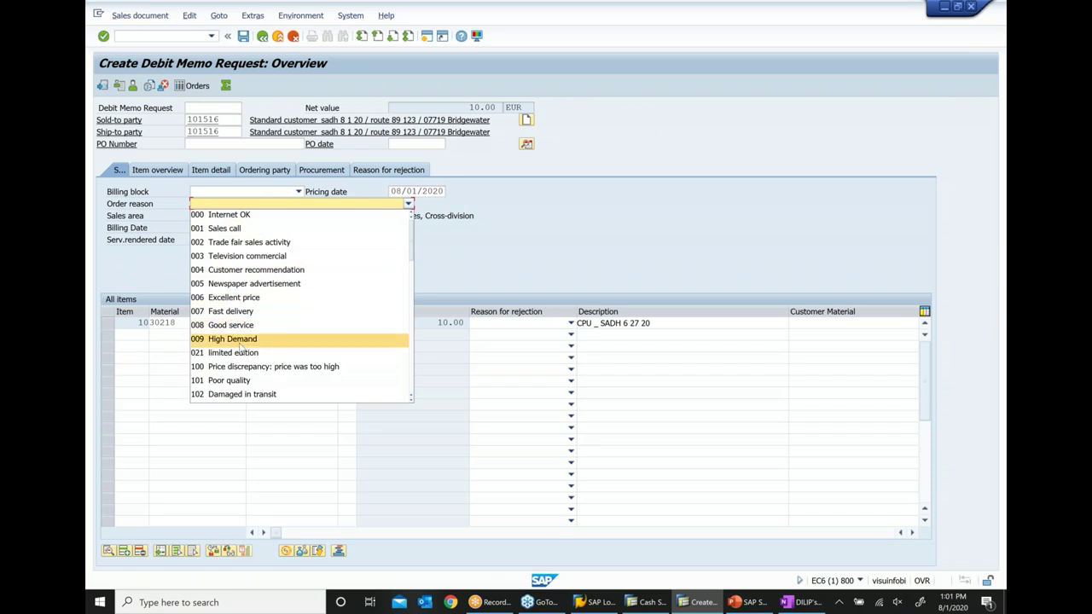
pyautogui.click(267, 373)
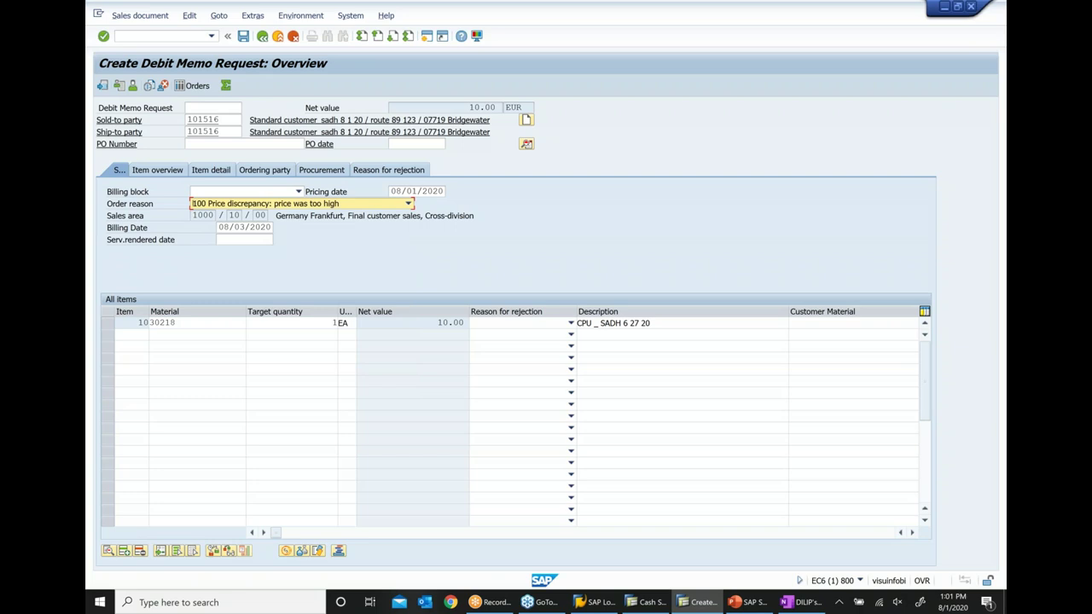
pyautogui.press('Return')
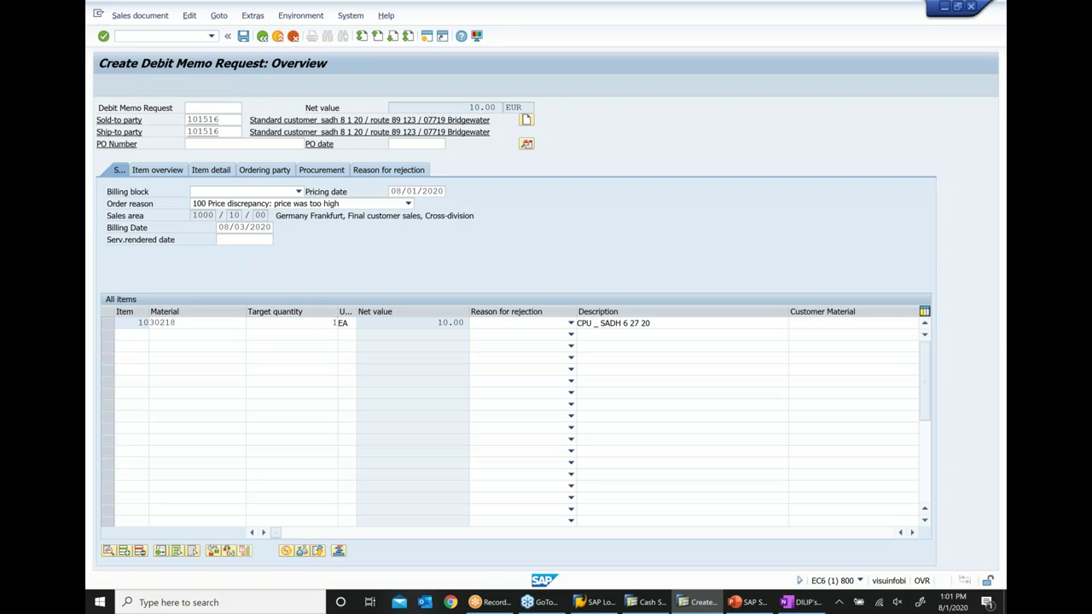
# Add a PR00 price condition of 100 EUR to item 10 in its pricing conditions.
pyautogui.press('F2')
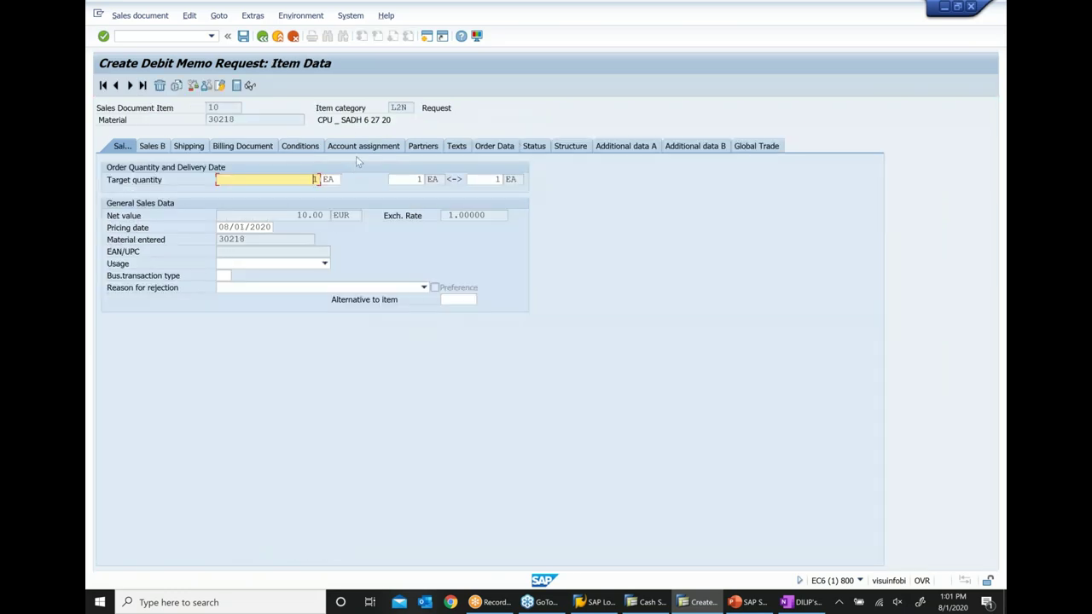
pyautogui.click(301, 148)
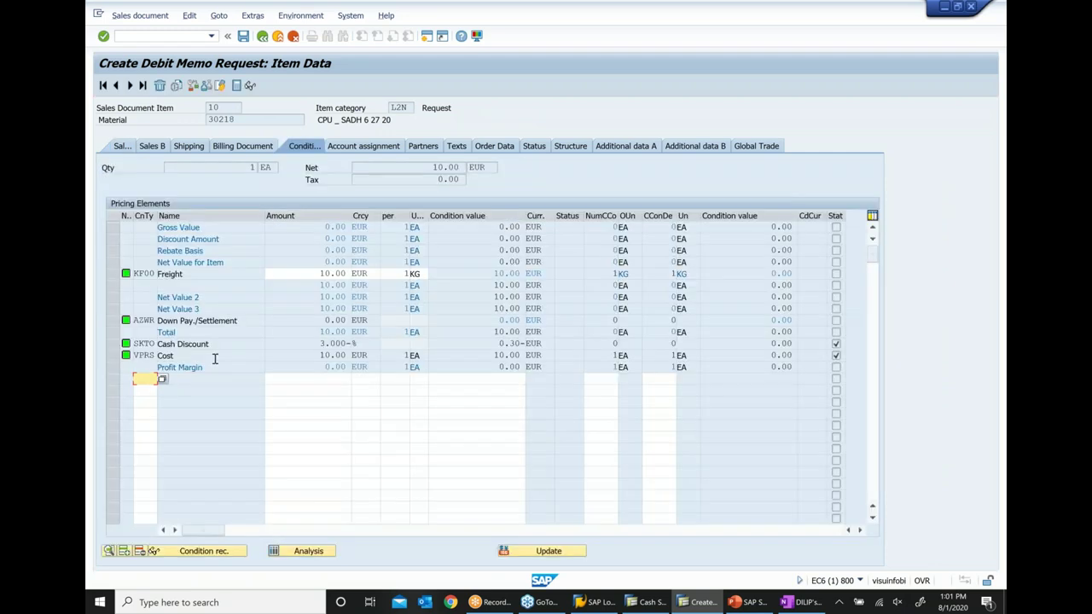
pyautogui.write('pr00')
pyautogui.press('Tab')
pyautogui.write('100')
pyautogui.press('Return')
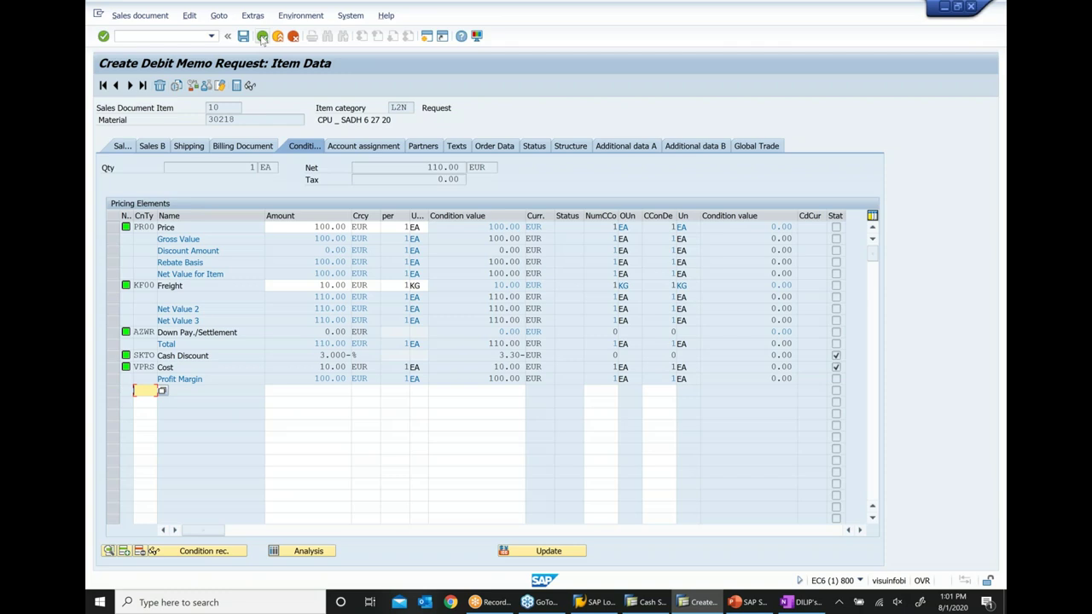
# Return to the overview, save the debit memo request and bring up its number in the sales order display.
pyautogui.click(263, 37)
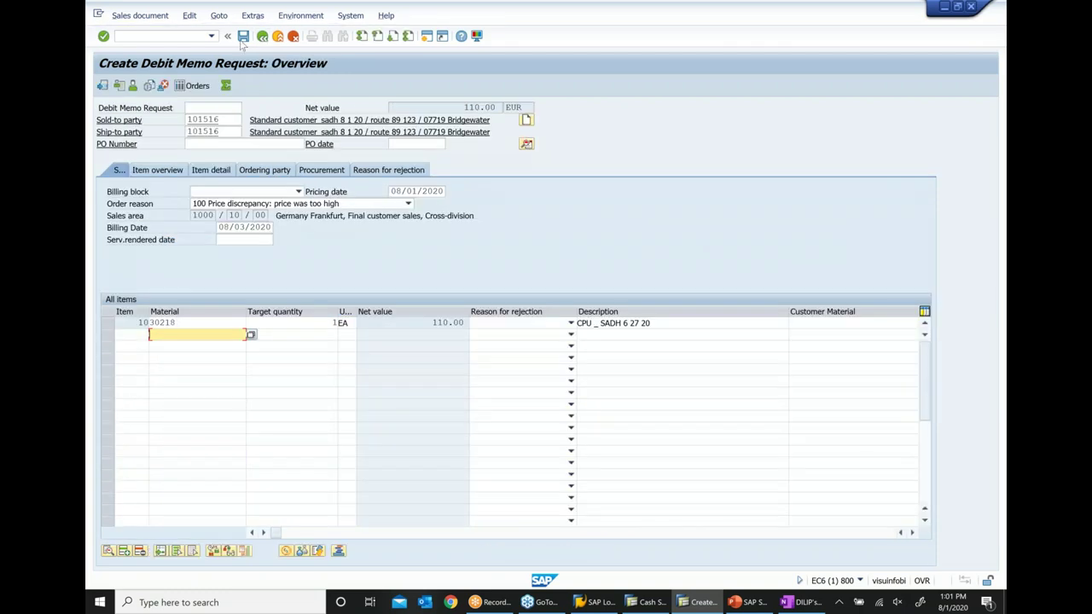
pyautogui.click(243, 37)
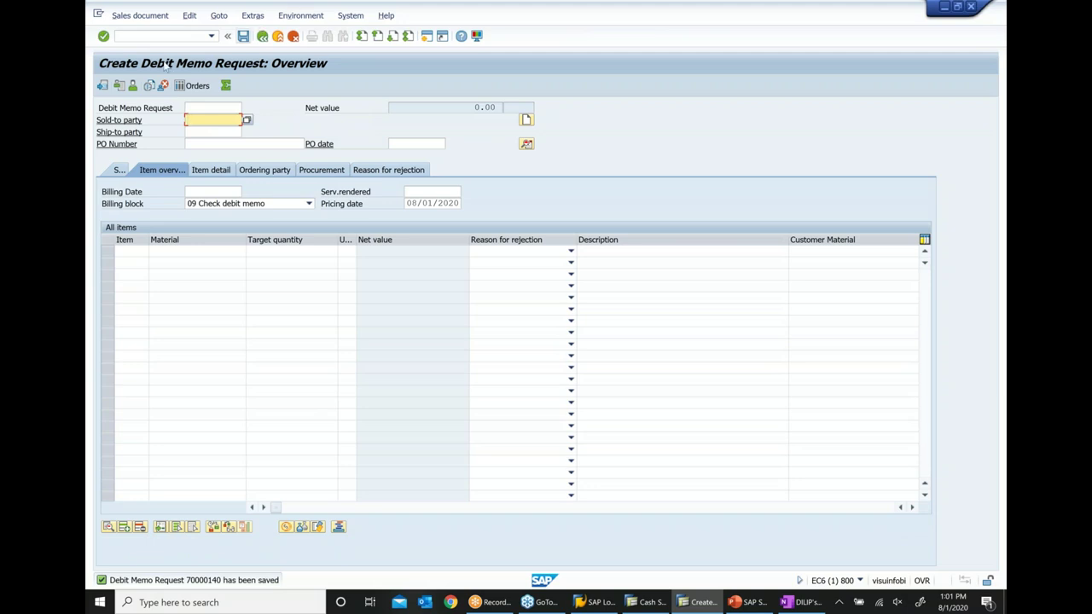
pyautogui.click(140, 15)
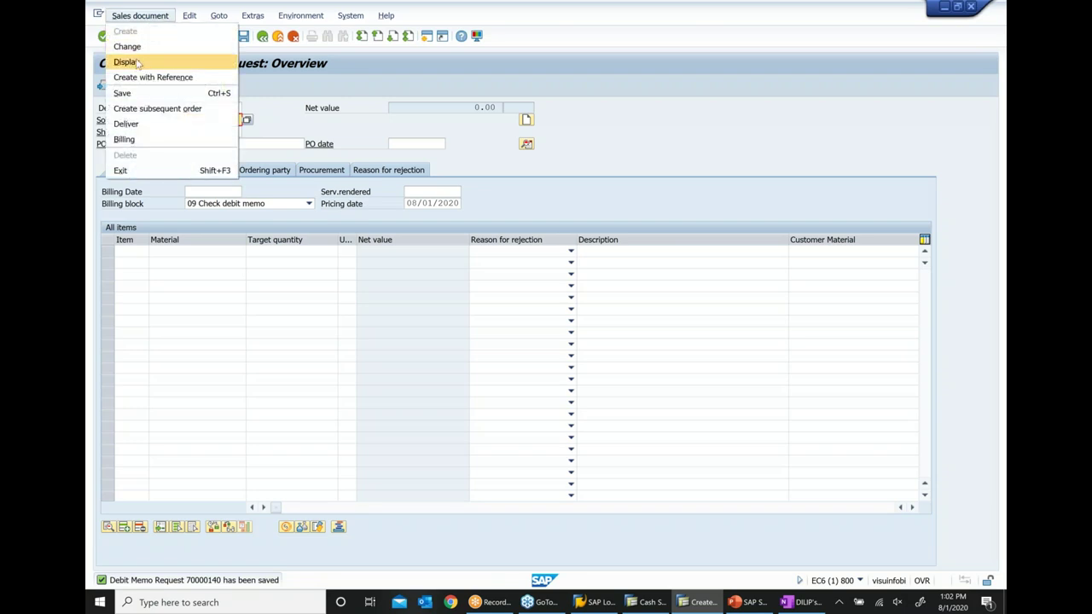
pyautogui.click(141, 60)
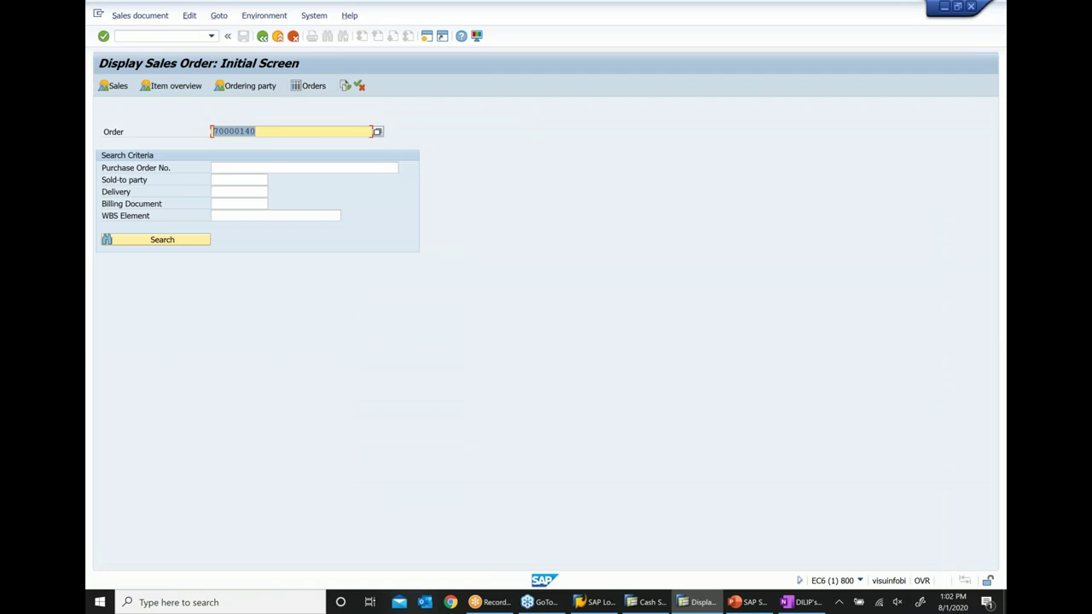
# Switch to OneNote and add the saved request's number after "VA01…" in the debit memo request bullet.
pyautogui.click(802, 603)
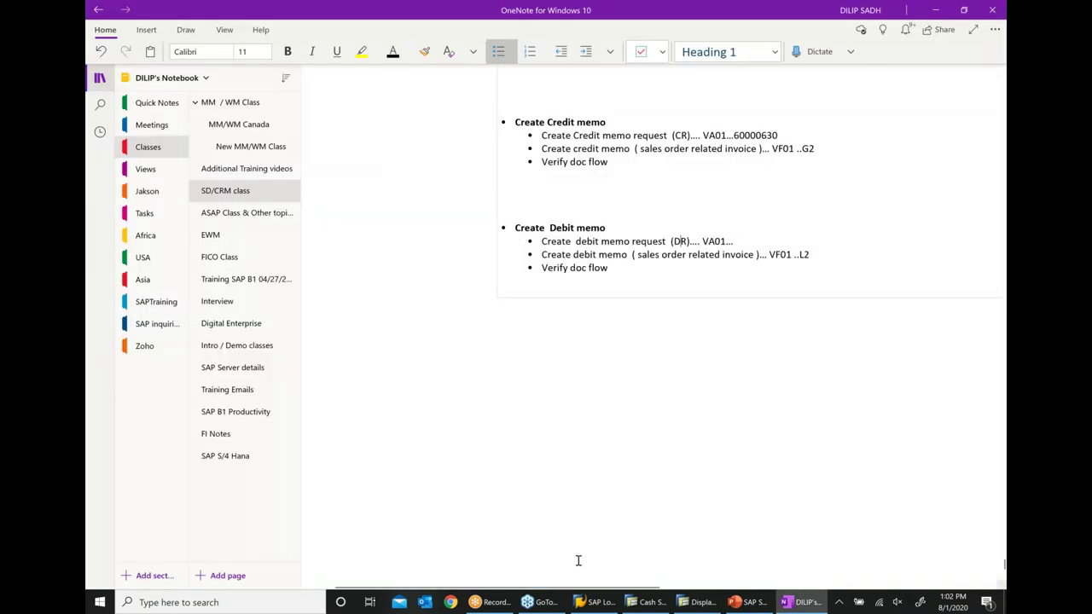
pyautogui.moveTo(605, 587); pyautogui.dragTo(673, 587)
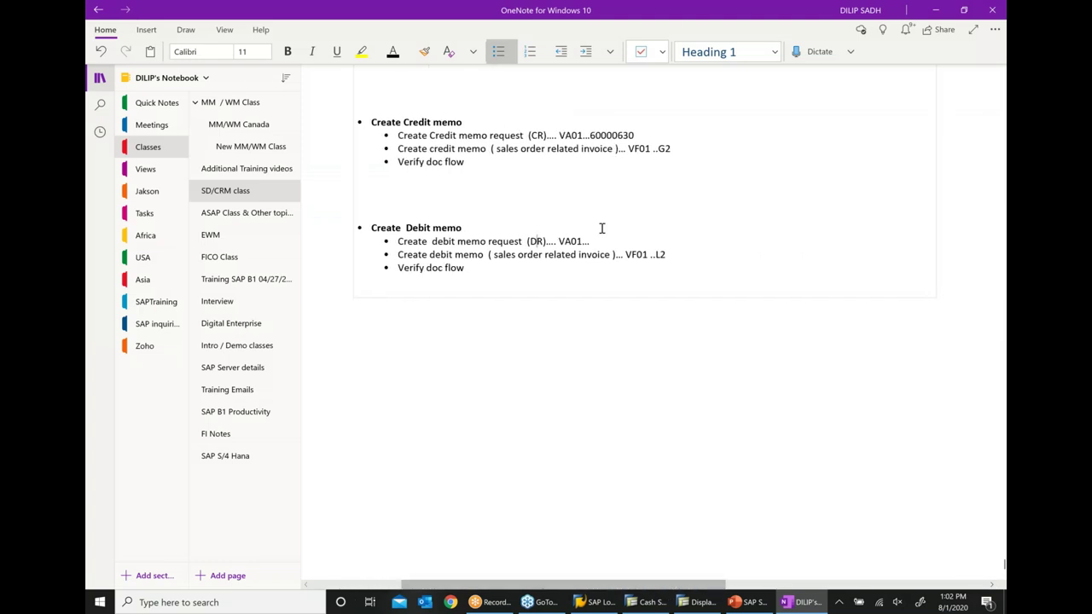
pyautogui.click(652, 244)
pyautogui.write('70000140')
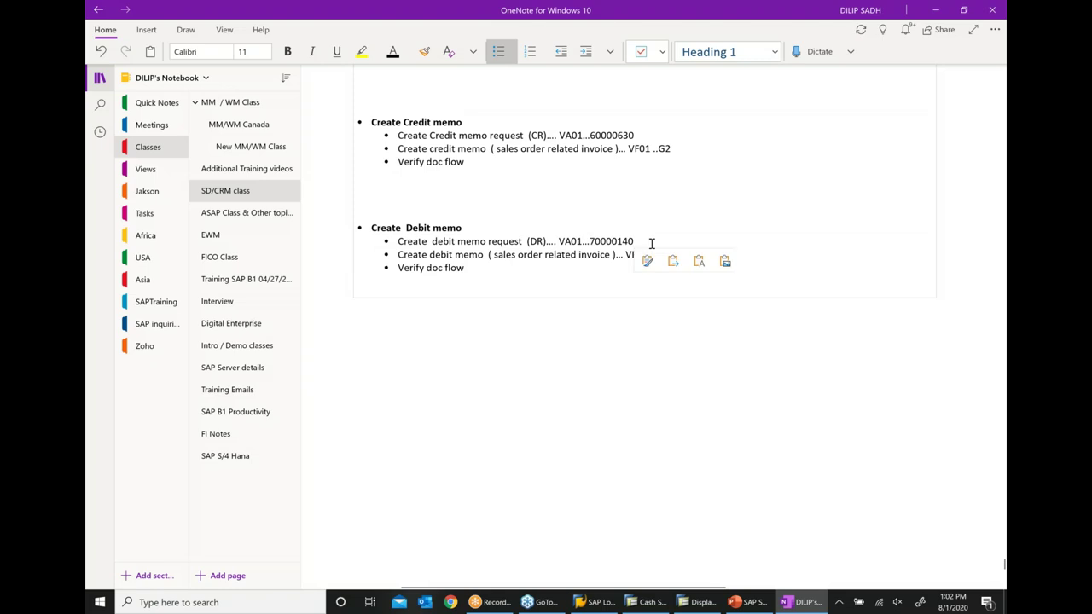
pyautogui.click(512, 279)
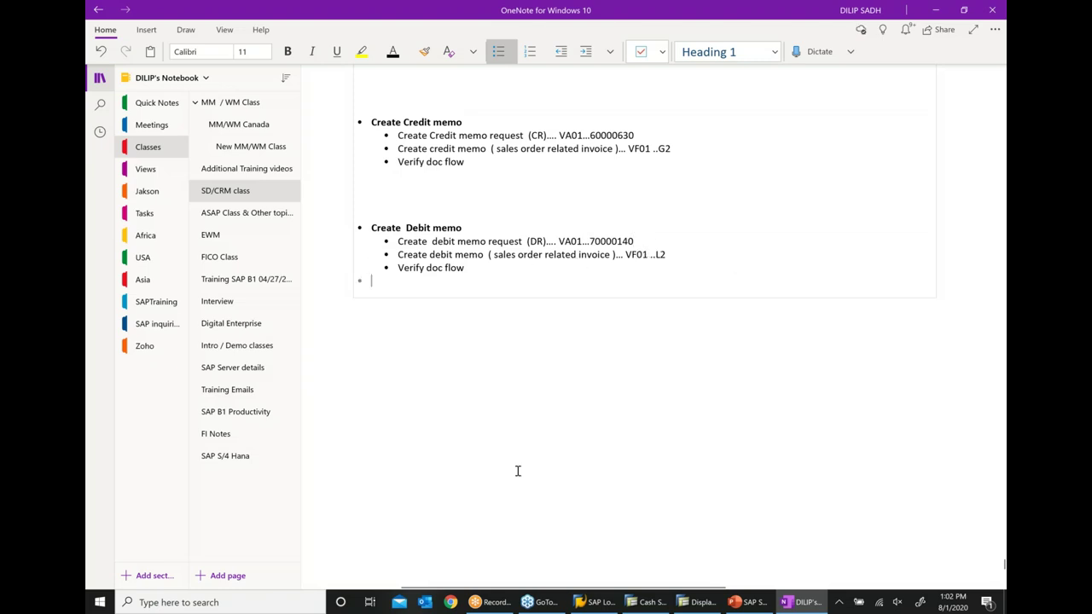
# Return to SAP, create and save the L2 debit memo for the request through VF01, and leave the billing screen.
pyautogui.click(698, 602)
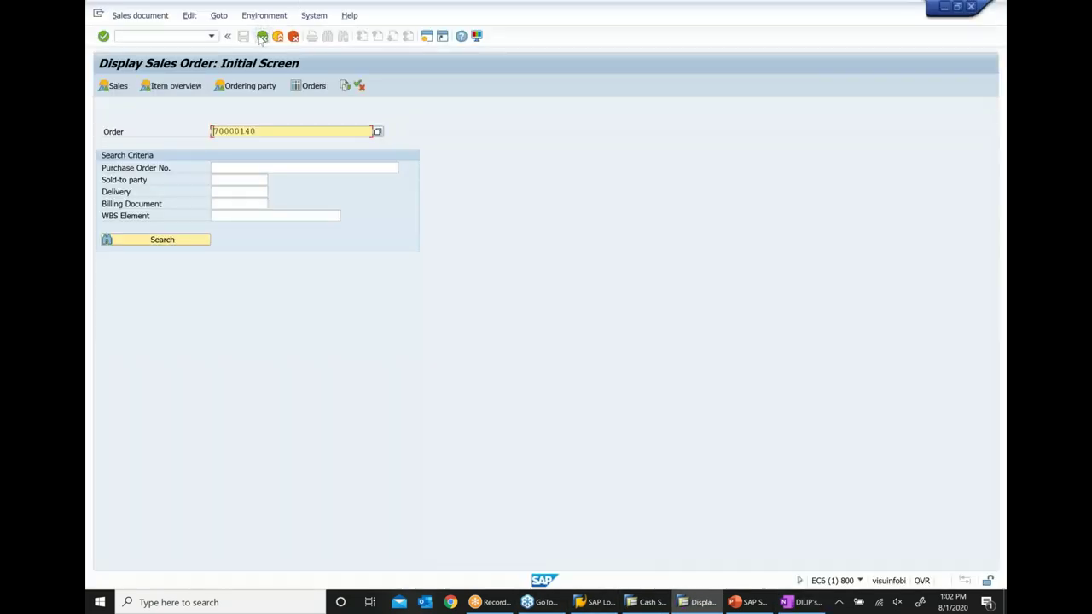
pyautogui.click(262, 36)
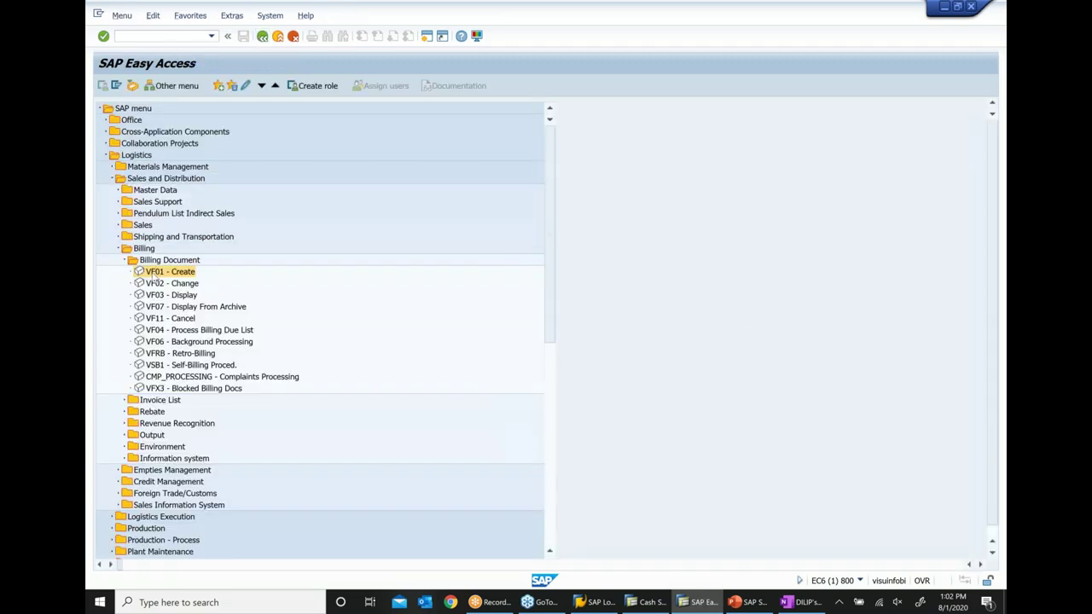
pyautogui.doubleClick(155, 273)
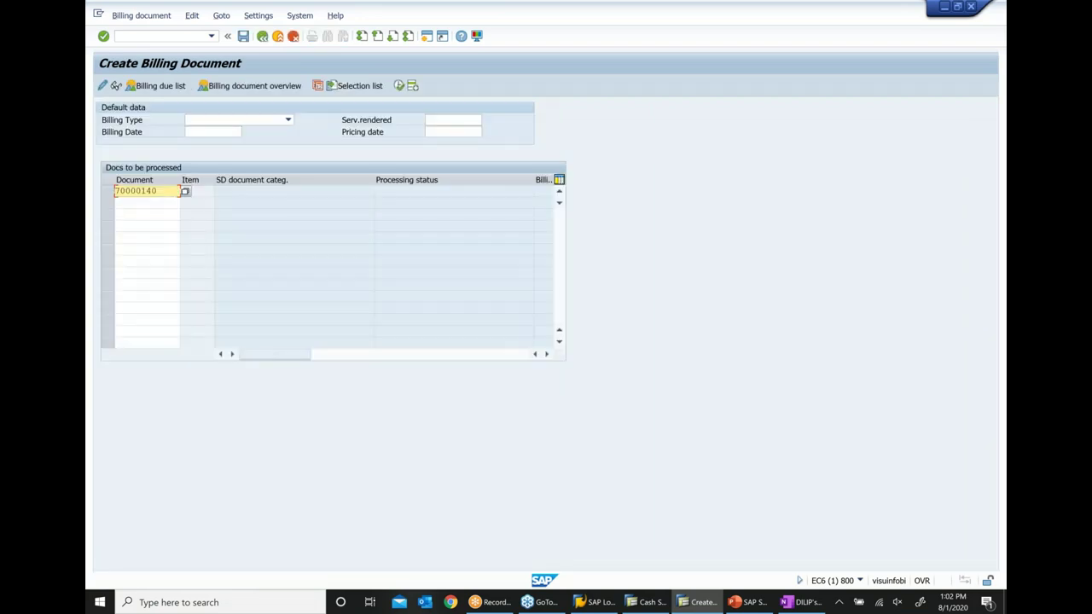
pyautogui.press('Return')
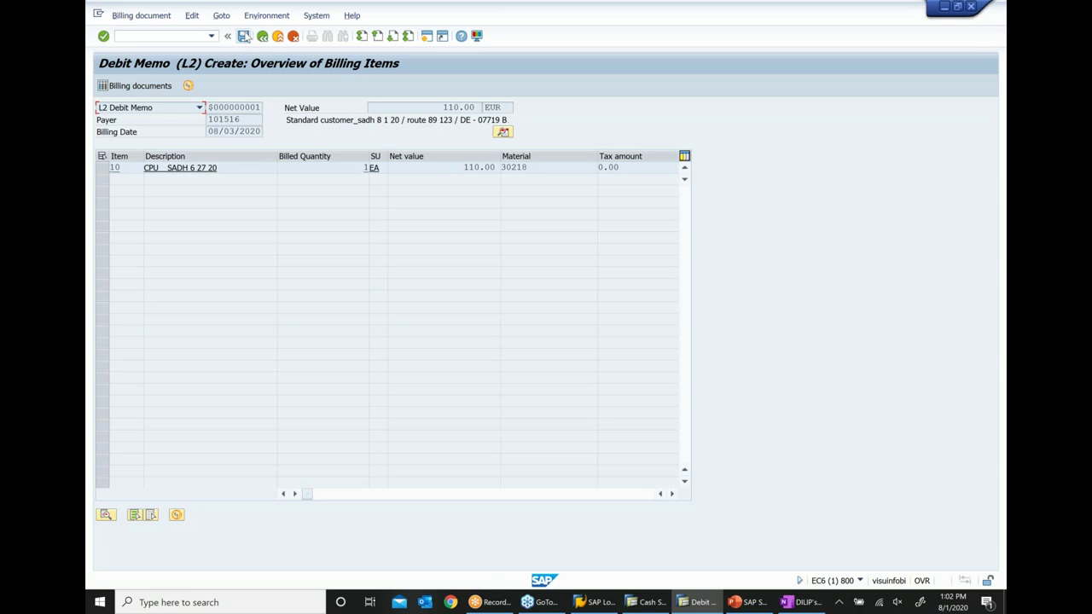
pyautogui.click(245, 37)
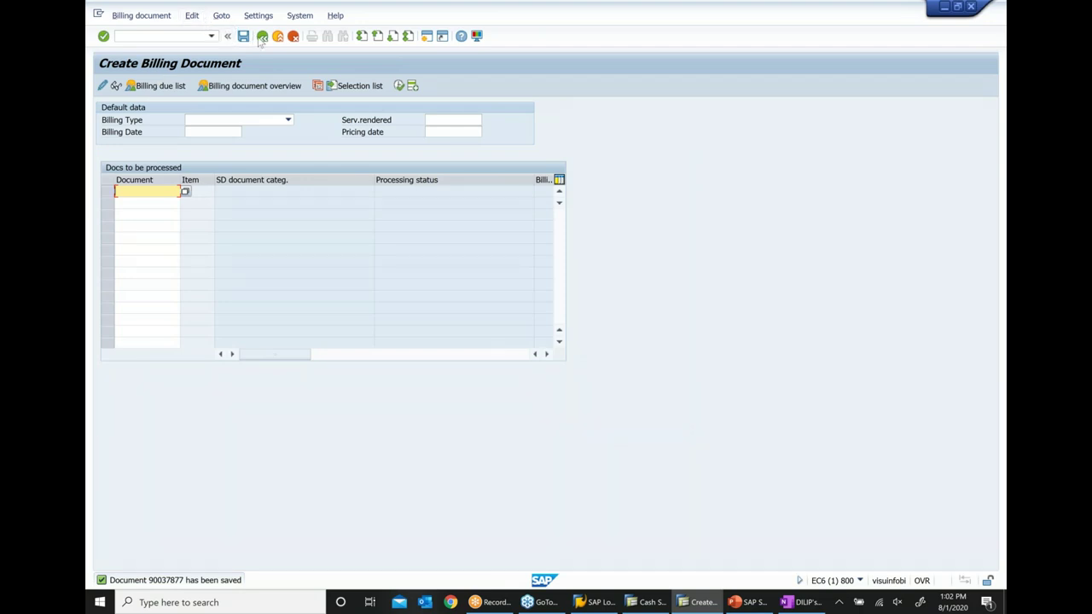
pyautogui.press('F3')
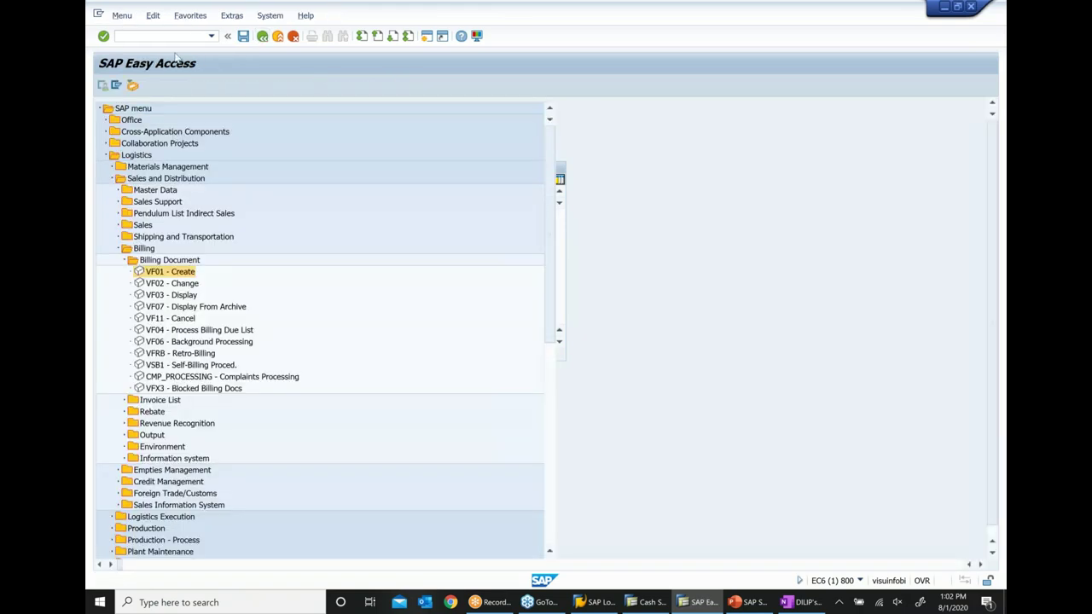
# Open the saved debit memo request in VA03 and examine the debit memo and accounting document in its document flow.
pyautogui.click(172, 36)
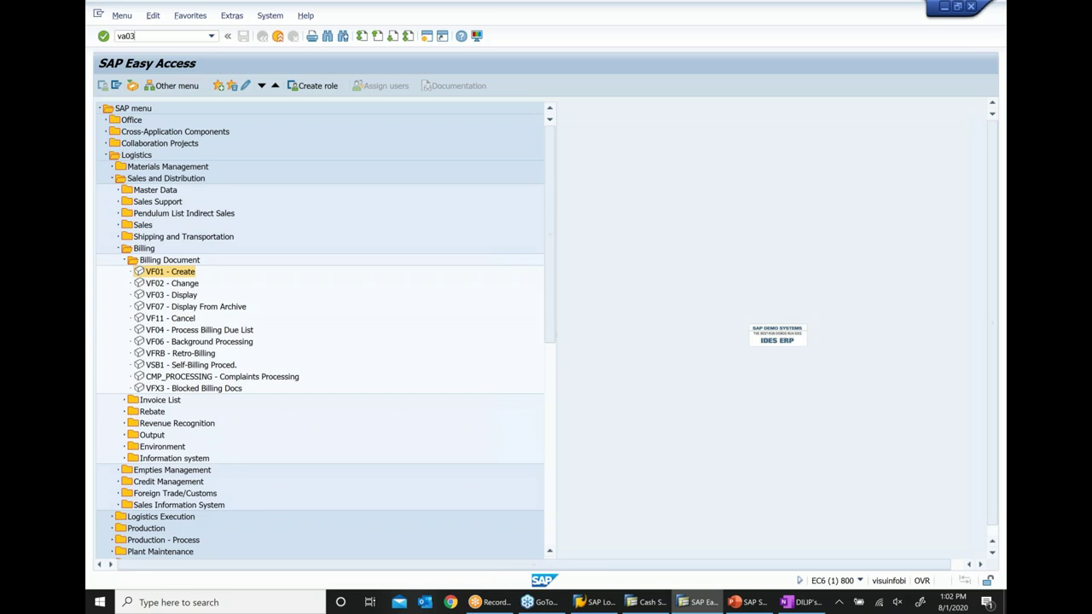
pyautogui.press('Return')
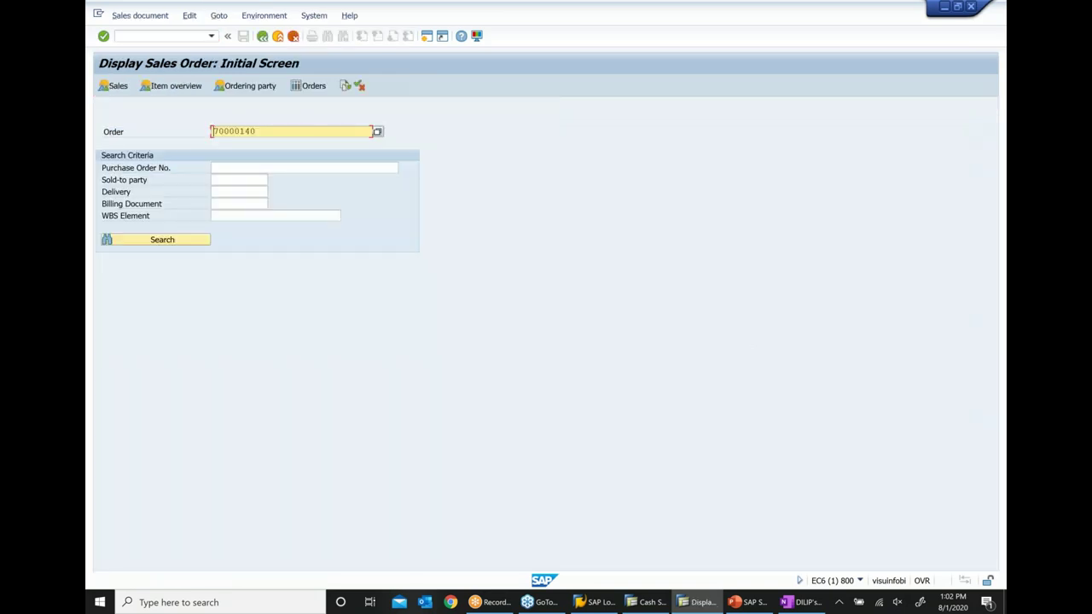
pyautogui.press('Return')
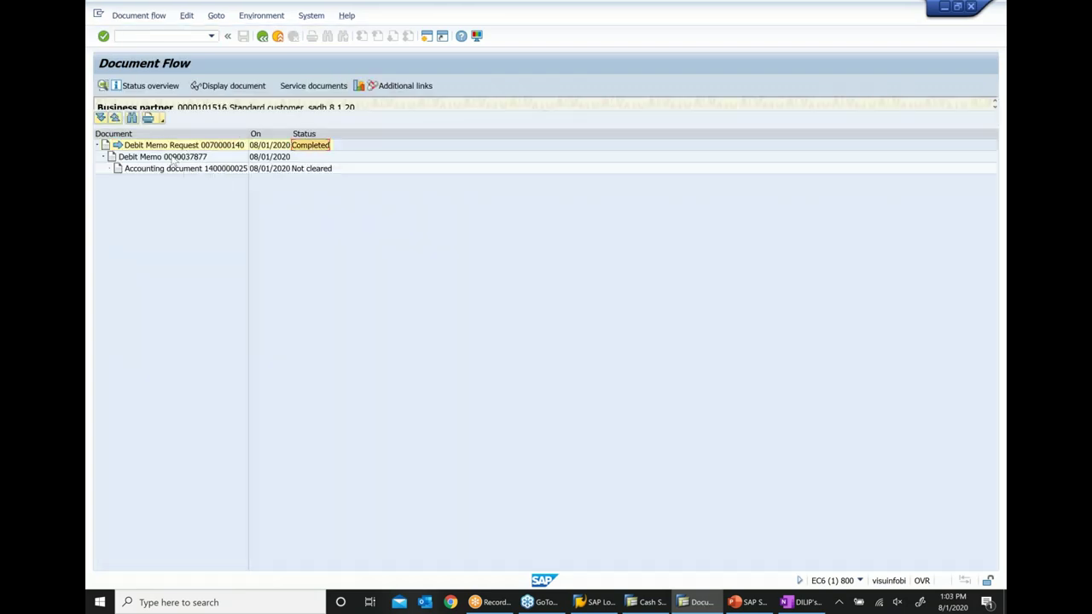
pyautogui.click(154, 161)
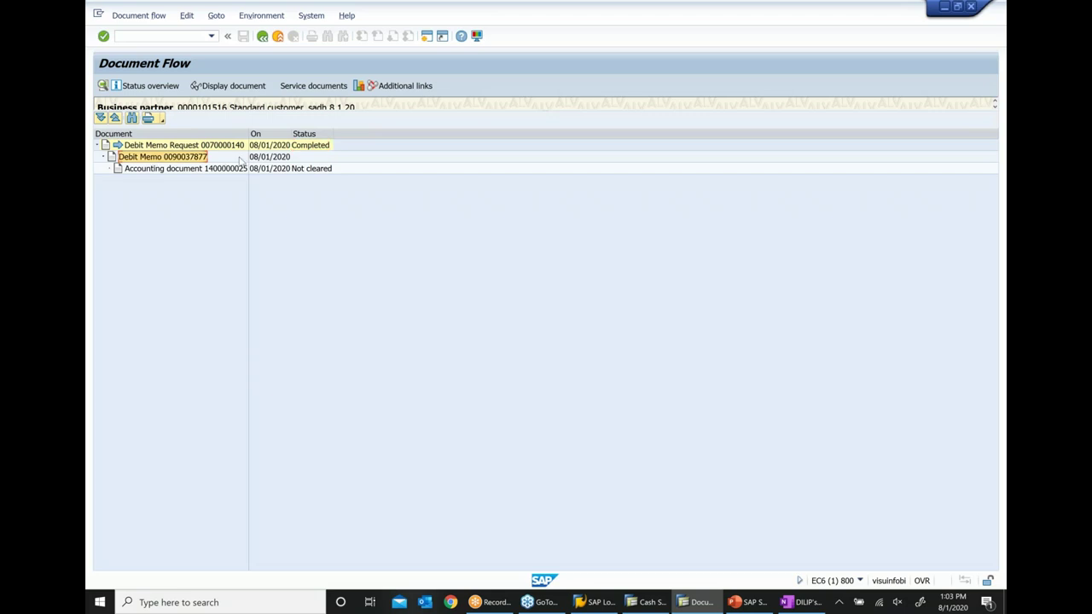
pyautogui.click(159, 171)
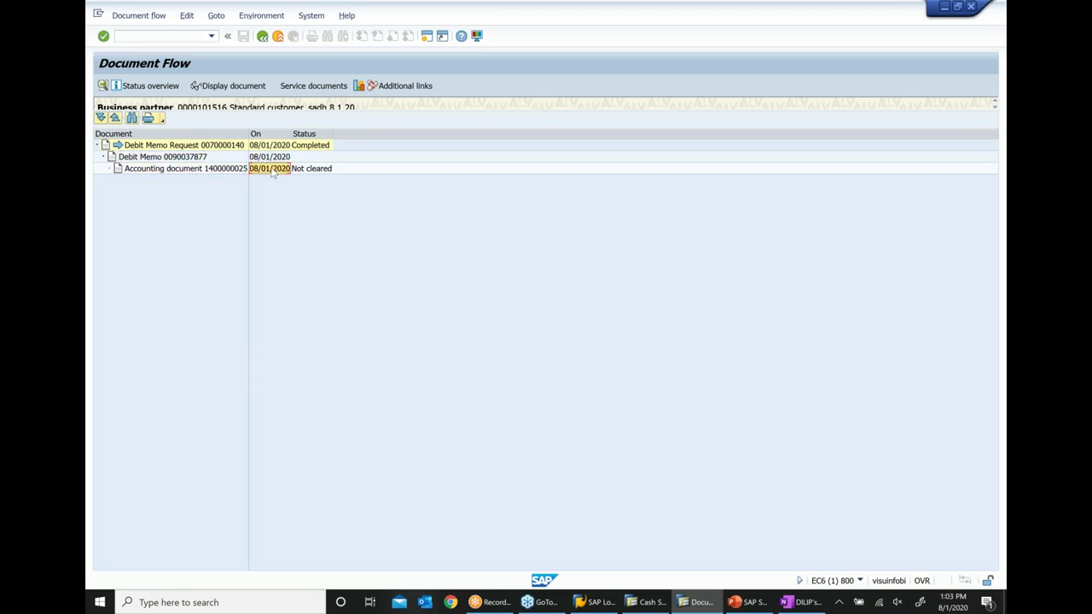
# Display the debit memo from the document flow, bring up the payer's billing document selection and return to the debit memo overview.
pyautogui.click(167, 160)
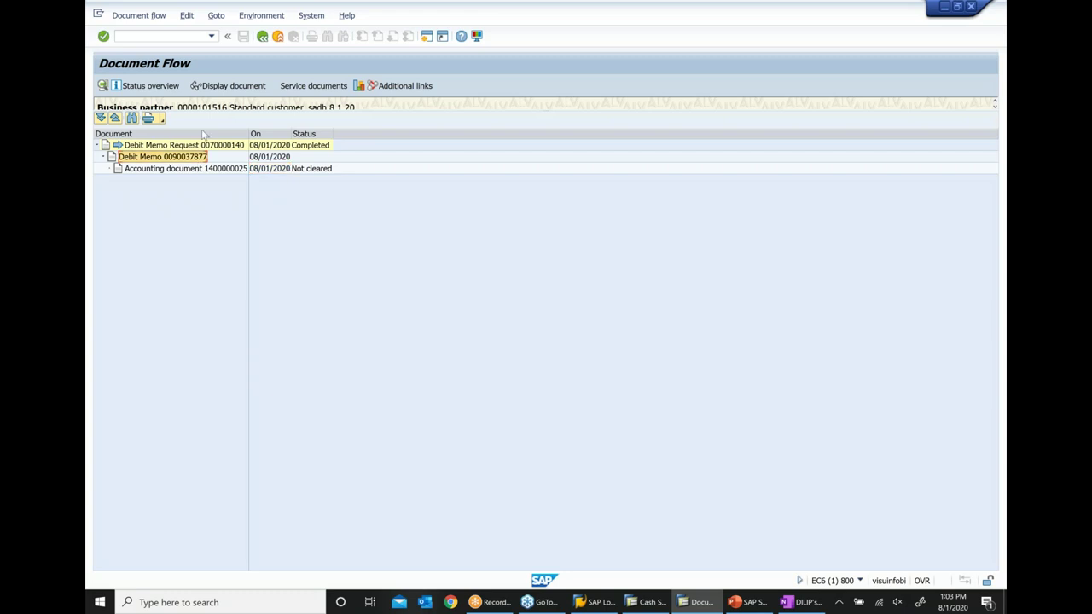
pyautogui.click(224, 87)
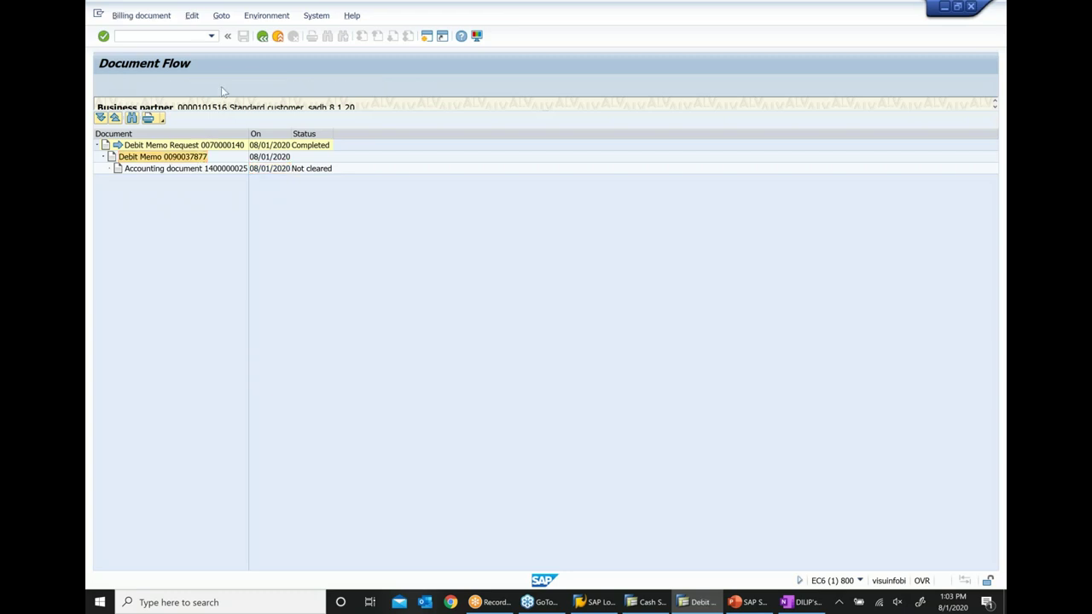
pyautogui.click(221, 86)
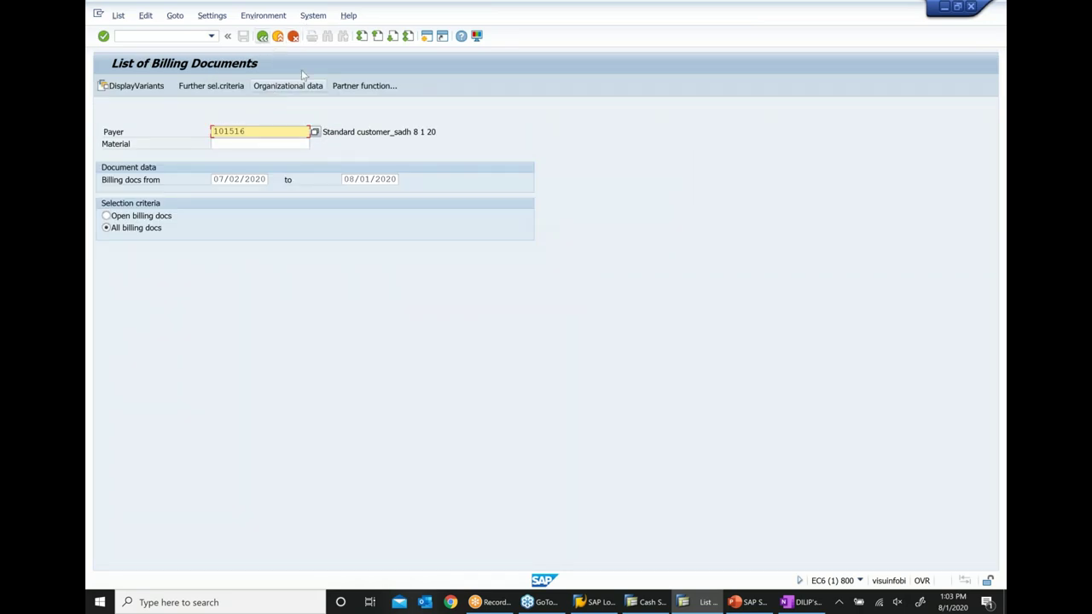
pyautogui.click(262, 36)
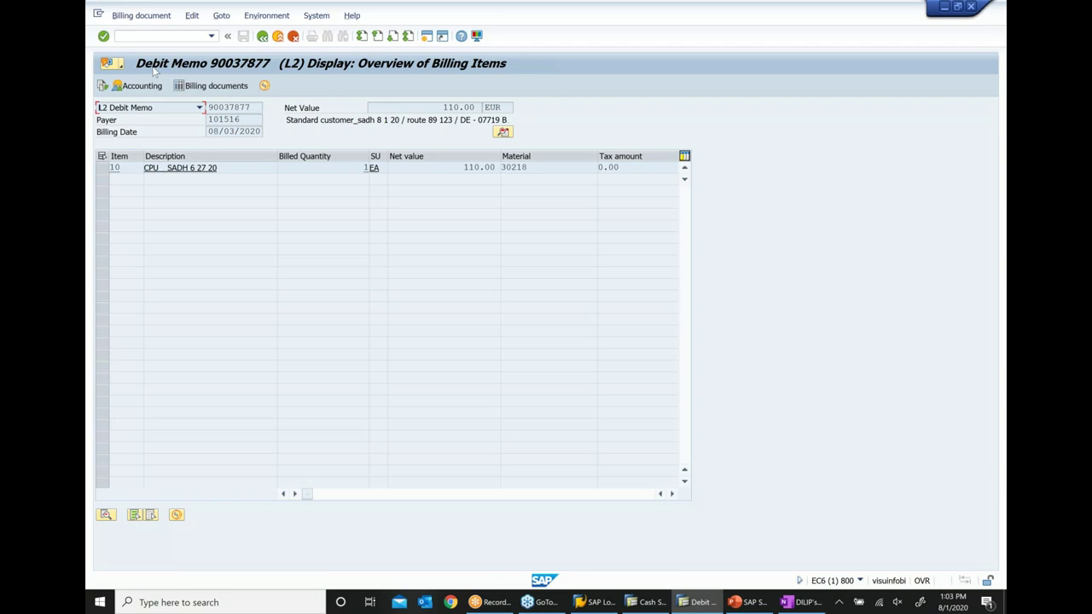
# Minimize the debit memo, OneNote and cash sale windows, and close the SAP SD Billing presentation with its changes saved.
pyautogui.click(945, 7)
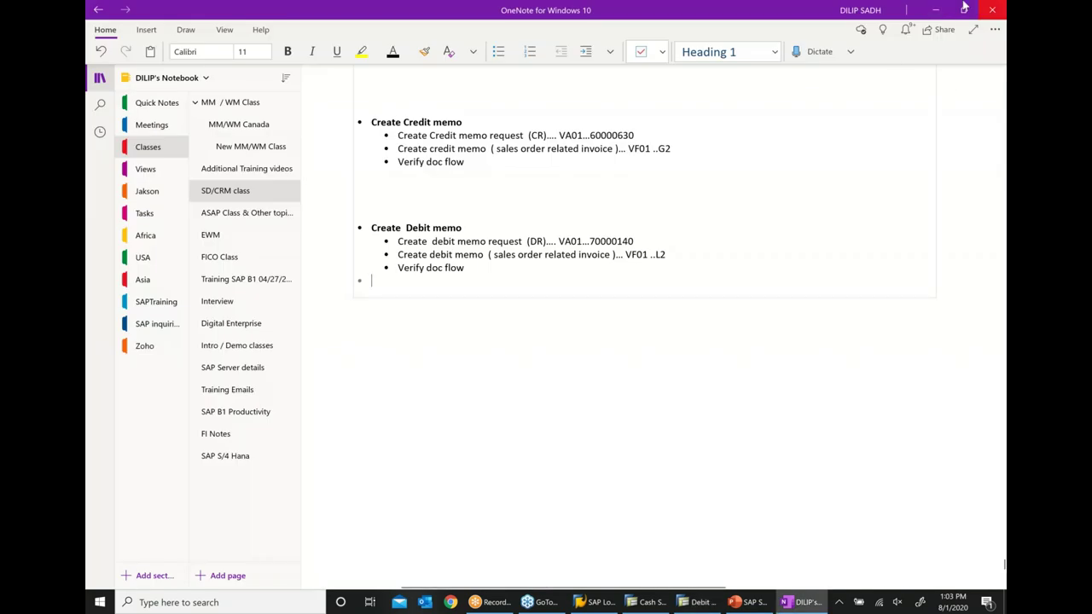
pyautogui.click(937, 11)
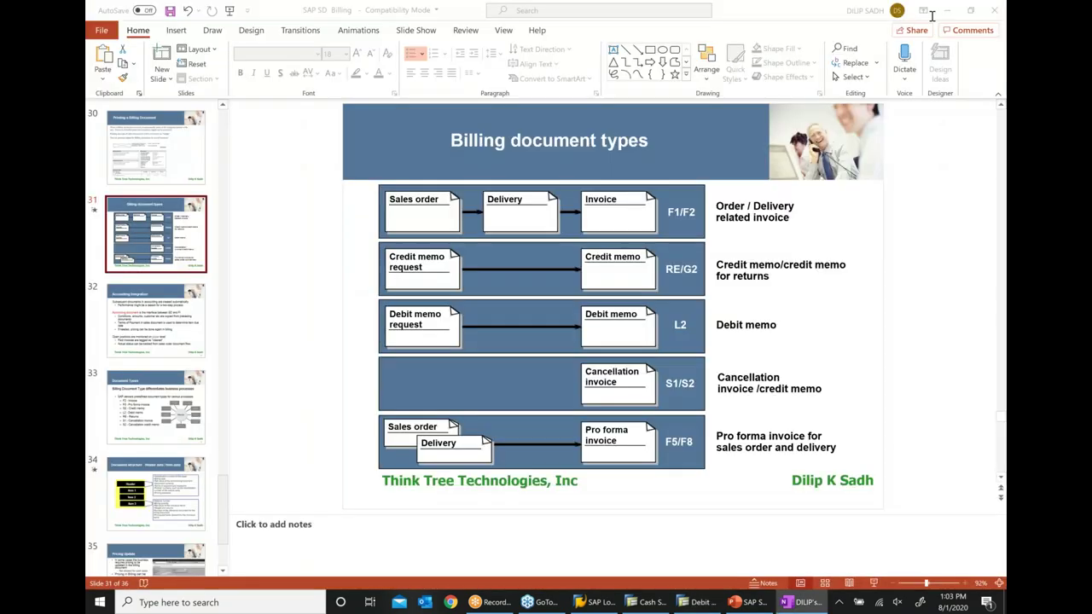
pyautogui.click(994, 10)
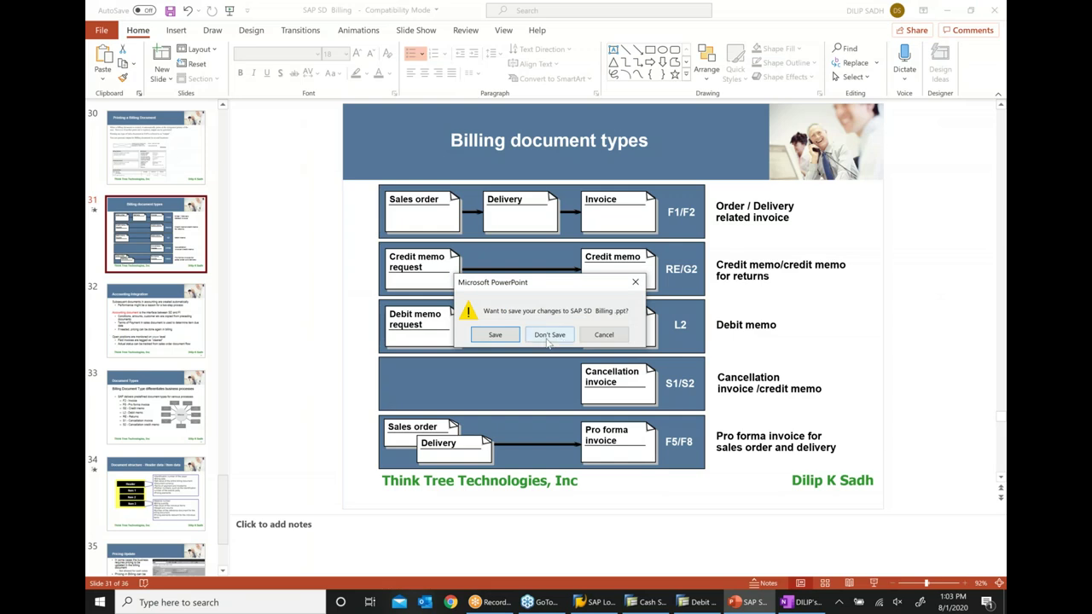
pyautogui.click(510, 338)
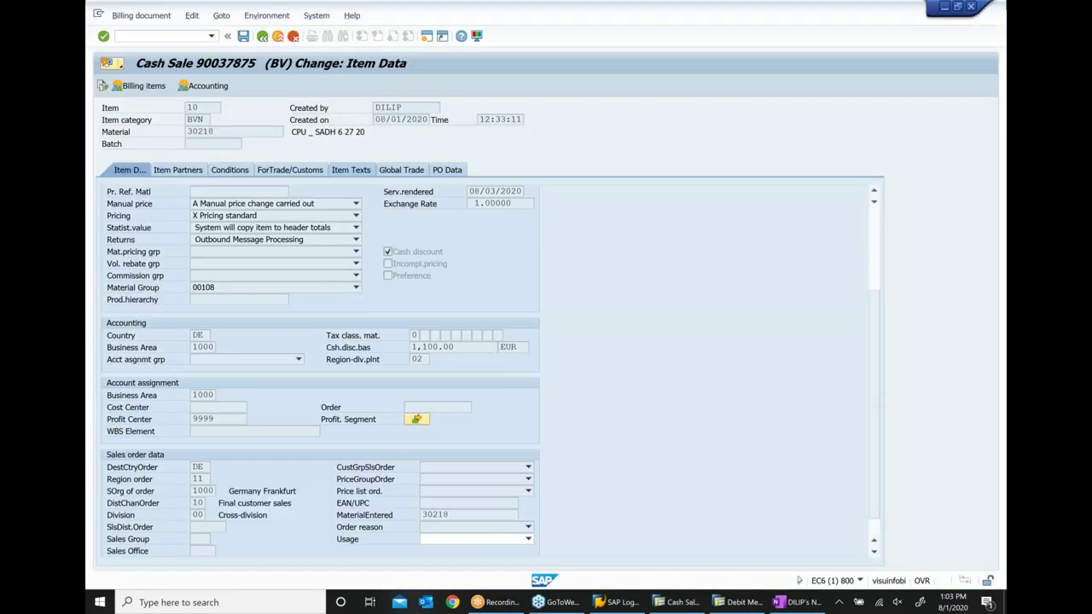
pyautogui.click(944, 10)
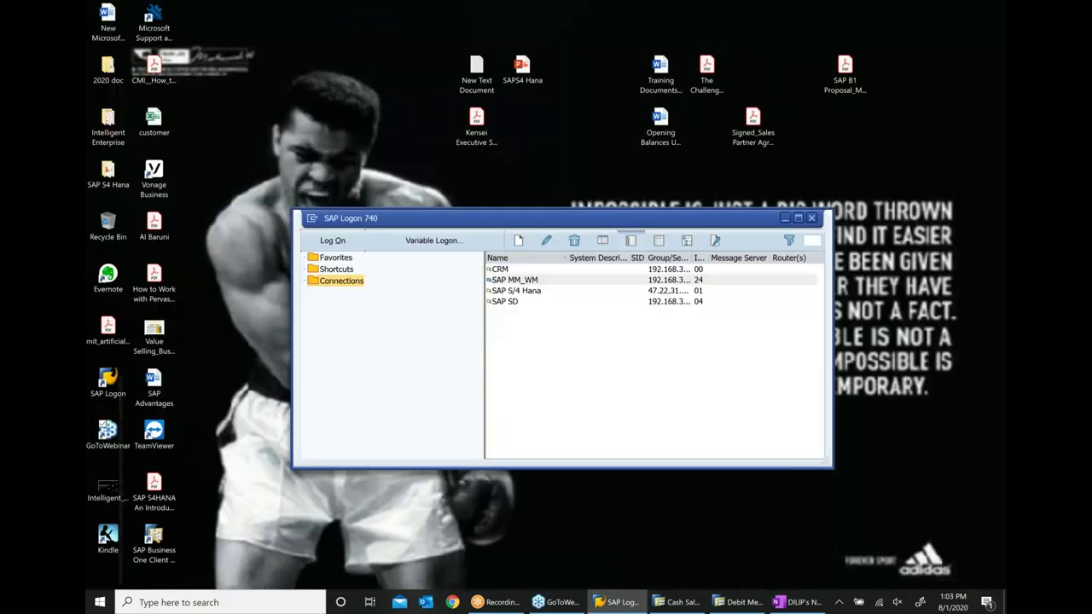
pyautogui.click(812, 216)
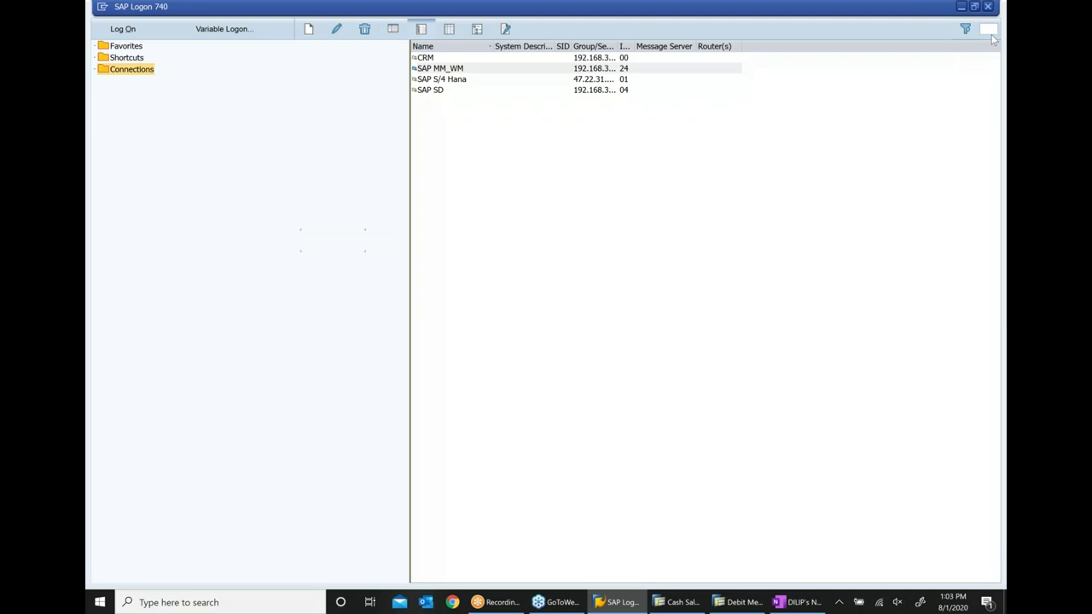